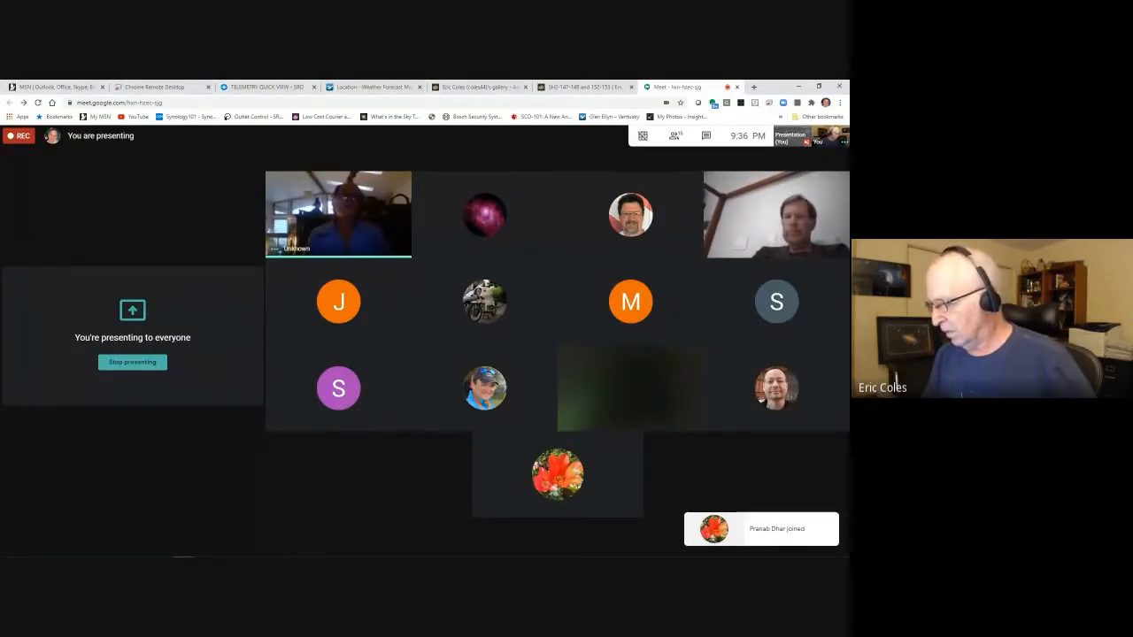
Switch to Photoshop and inspect the Tarantula H, S starless and O starless grayscale images in turn.
key("alt+Tab")
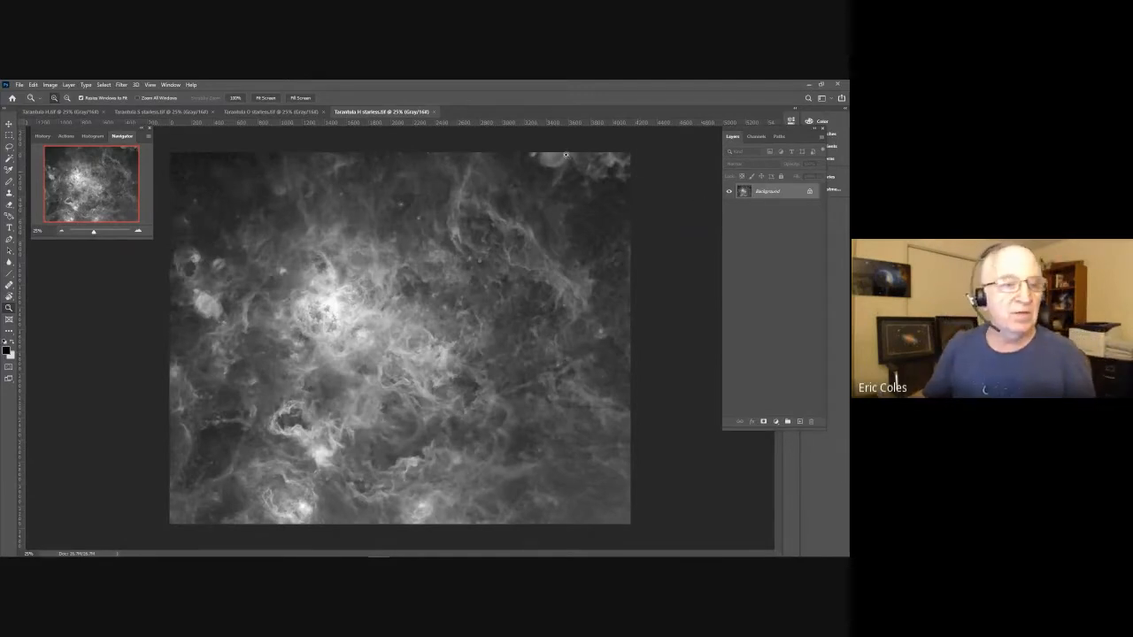
left_click(51, 112)
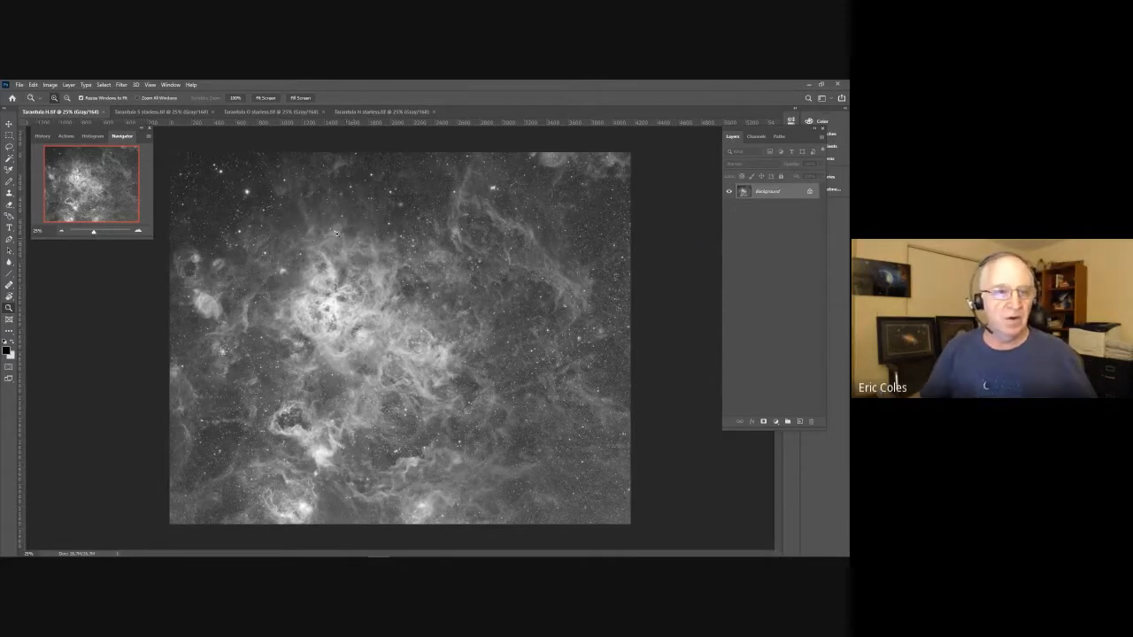
left_click(164, 112)
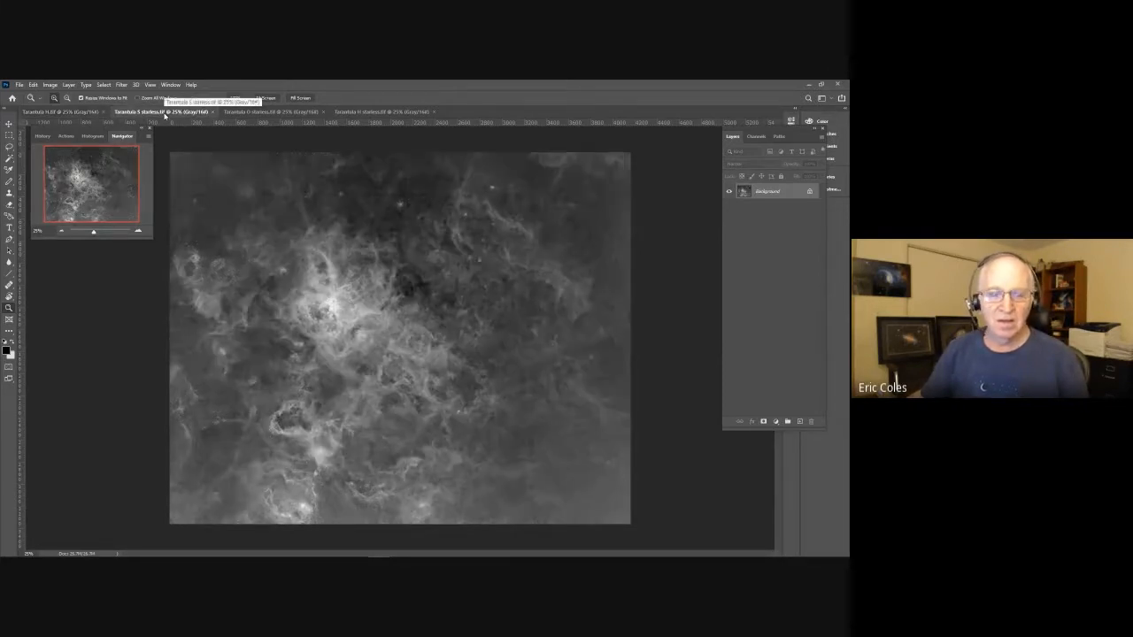
left_click(255, 112)
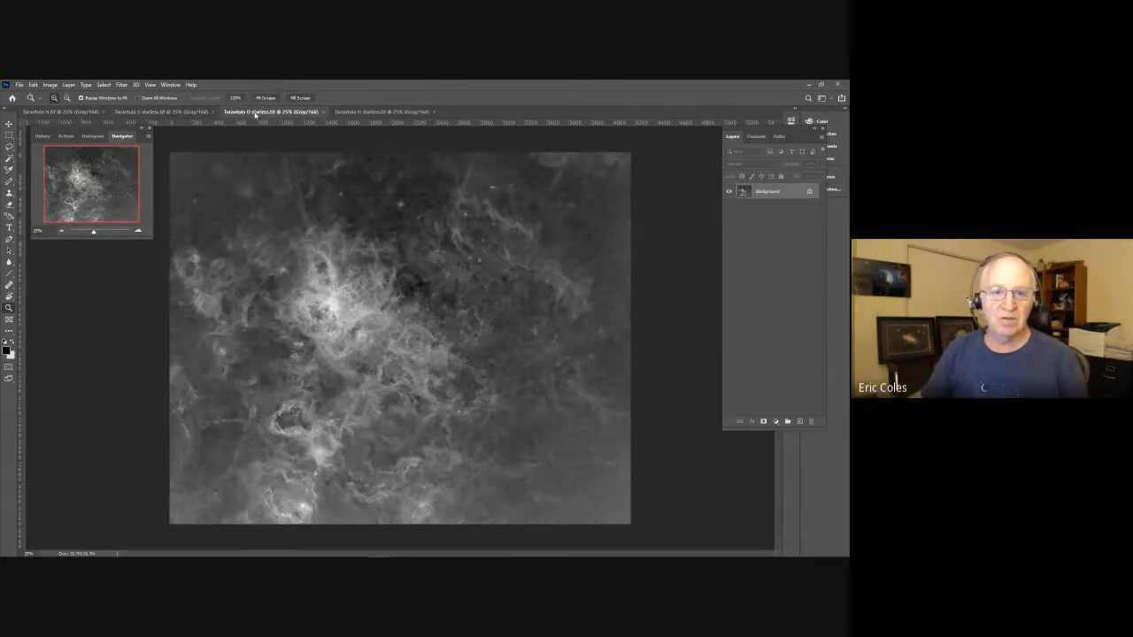
Reorder the open documents so Tarantula H starless sits between the S starless and O starless images.
left_click(351, 113)
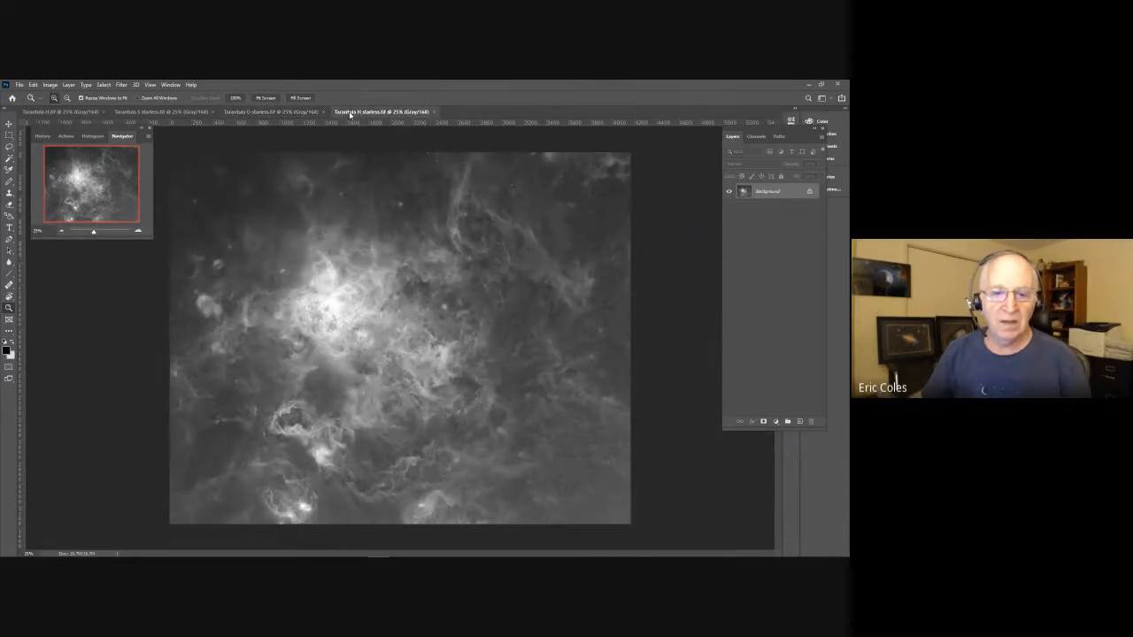
left_click_drag(354, 113, 237, 112)
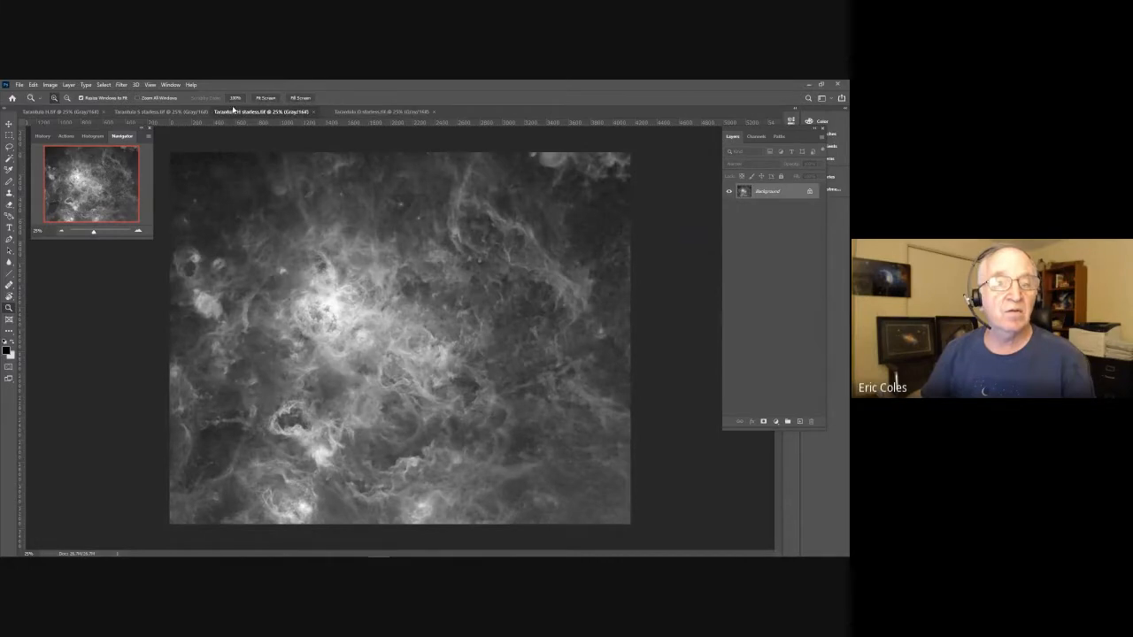
left_click(346, 113)
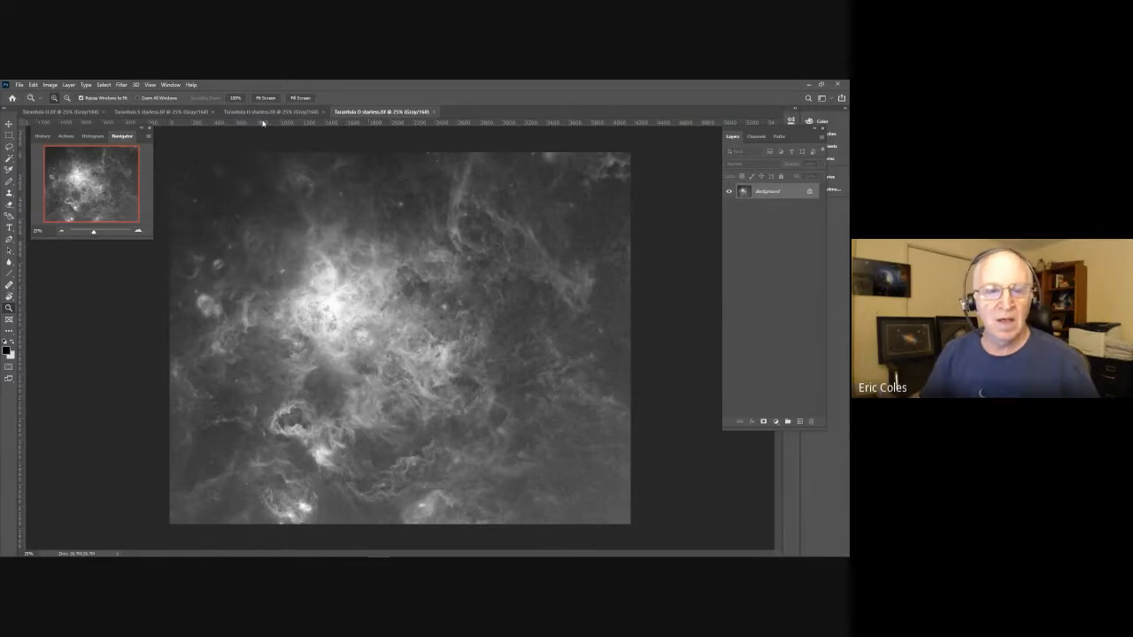
Copy the whole Tarantula S starless image into a new 16-bit RGB Color document of matching size.
left_click(160, 113)
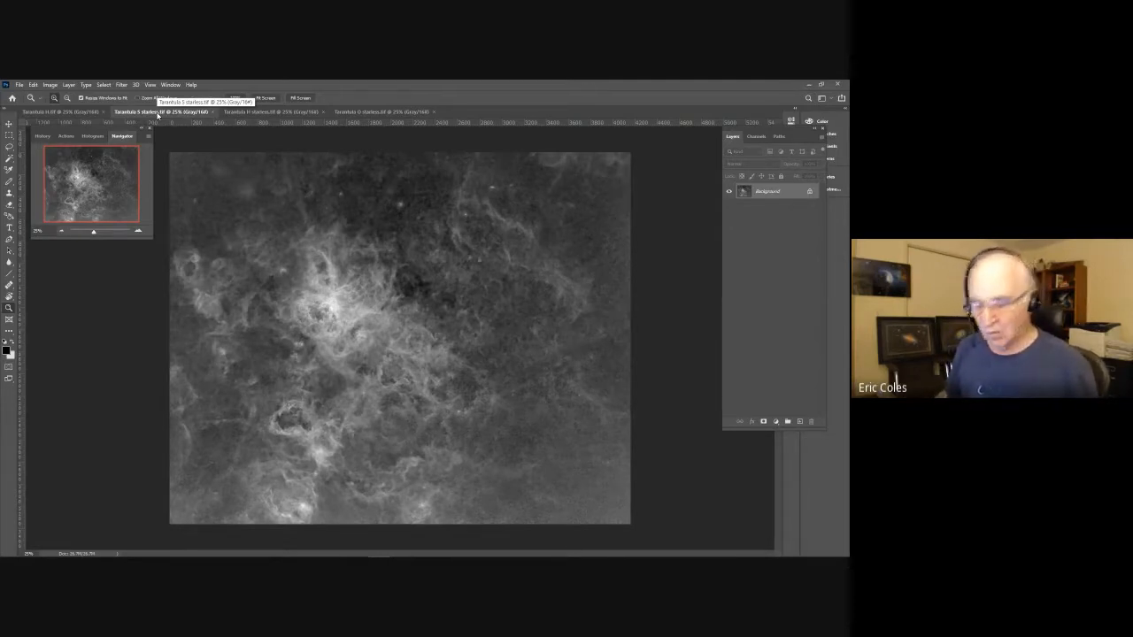
key("ctrl+a")
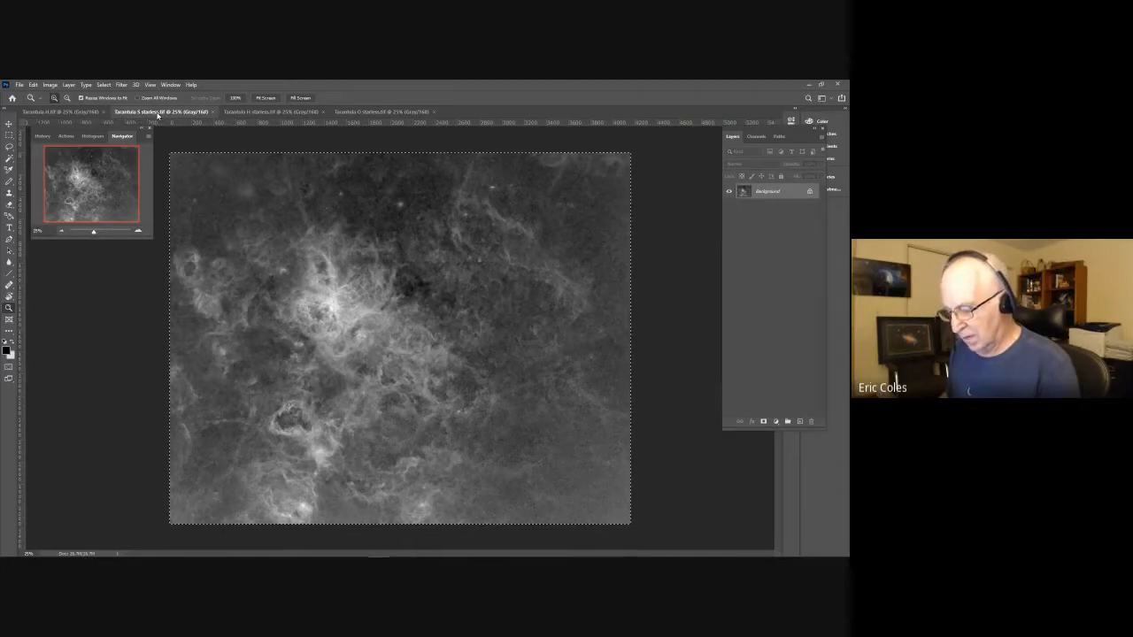
key("ctrl+n")
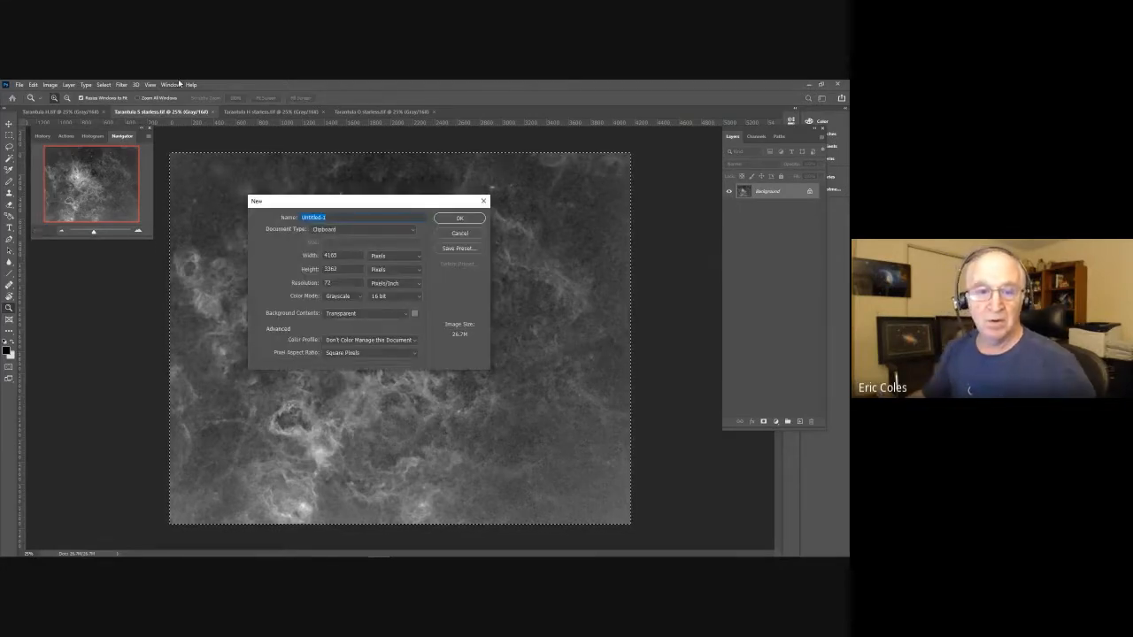
left_click(340, 295)
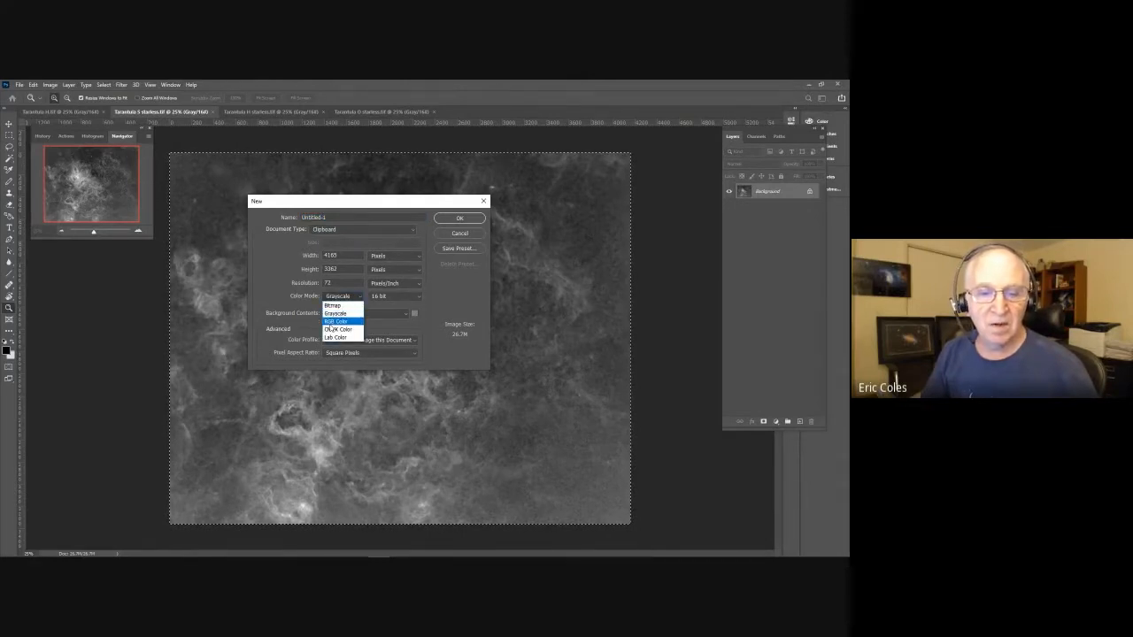
left_click(335, 321)
left_click(444, 218)
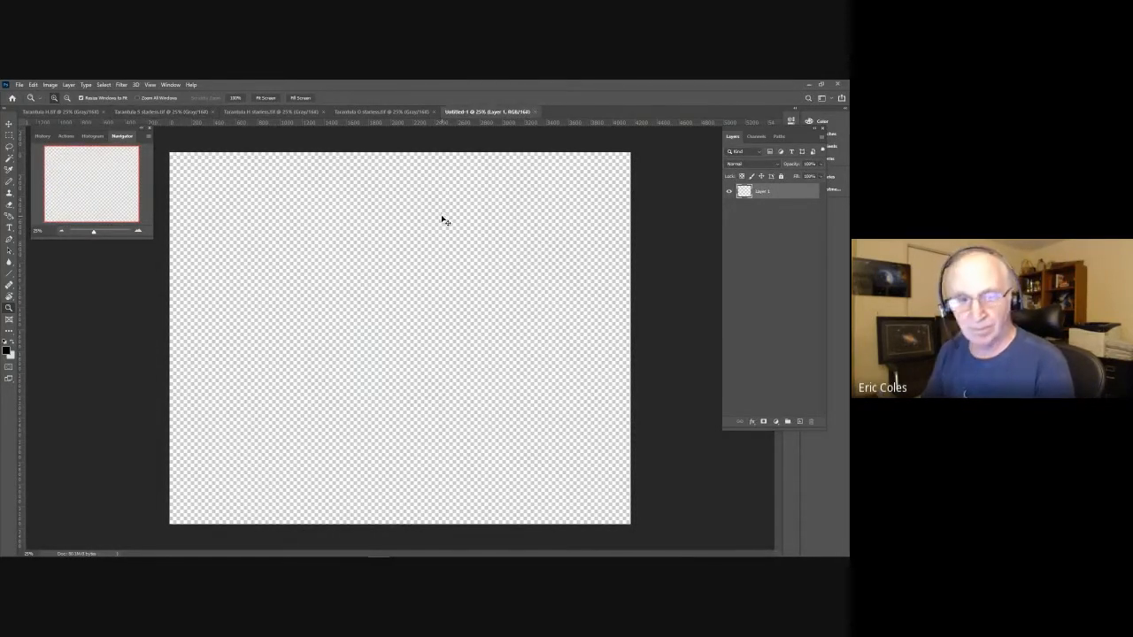
key("ctrl+v")
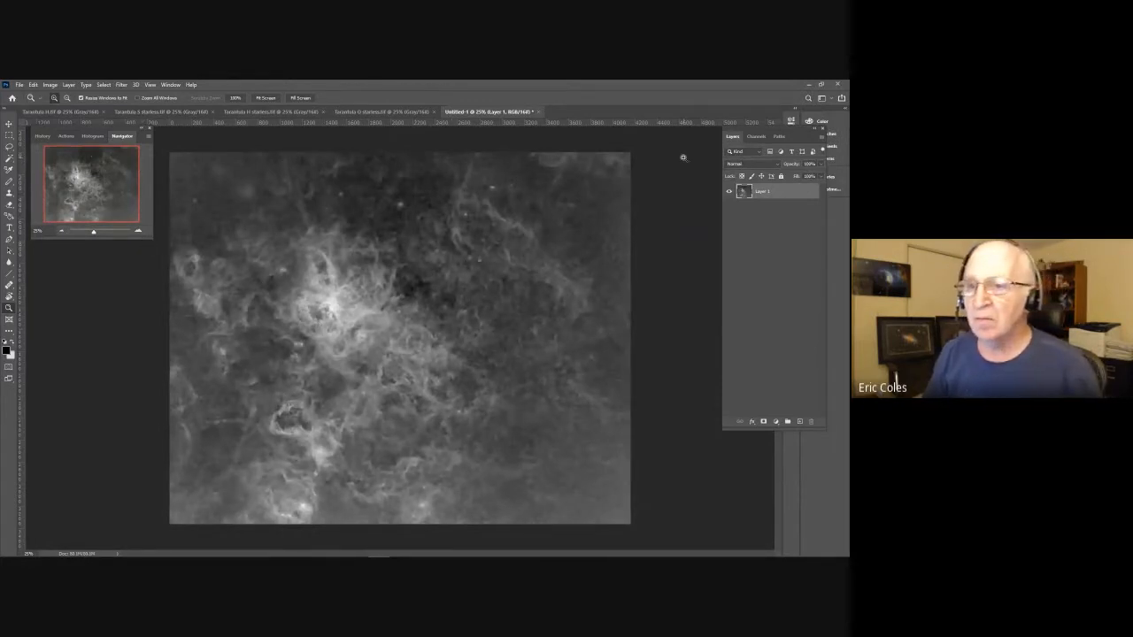
Copy the whole Tarantula H starless image into the Green channel of the new RGB document.
left_click(754, 136)
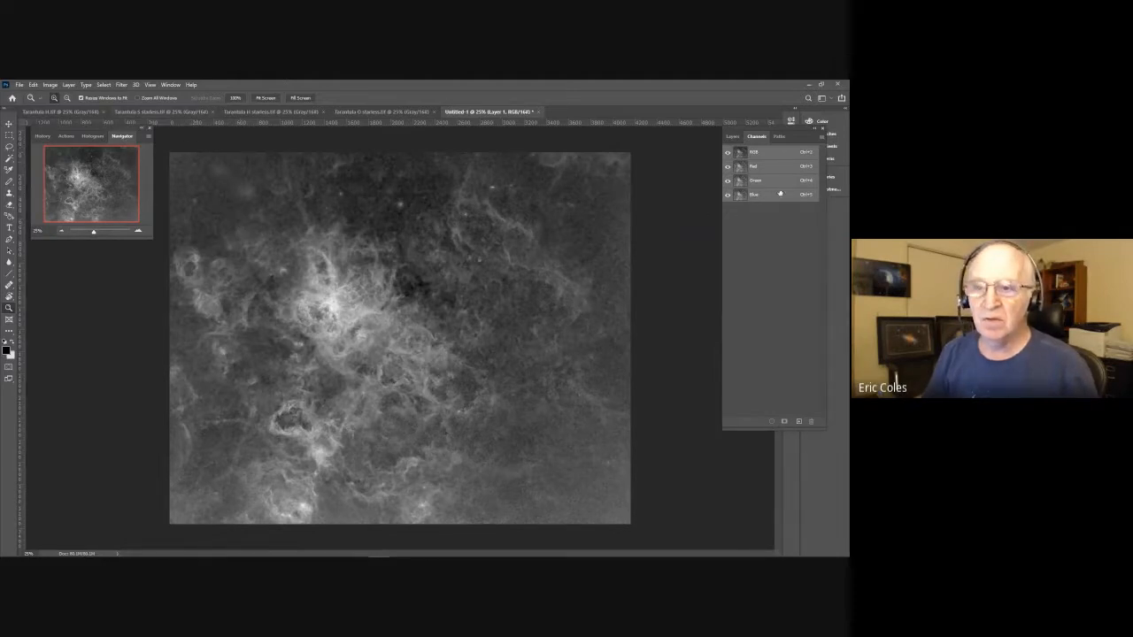
left_click(270, 112)
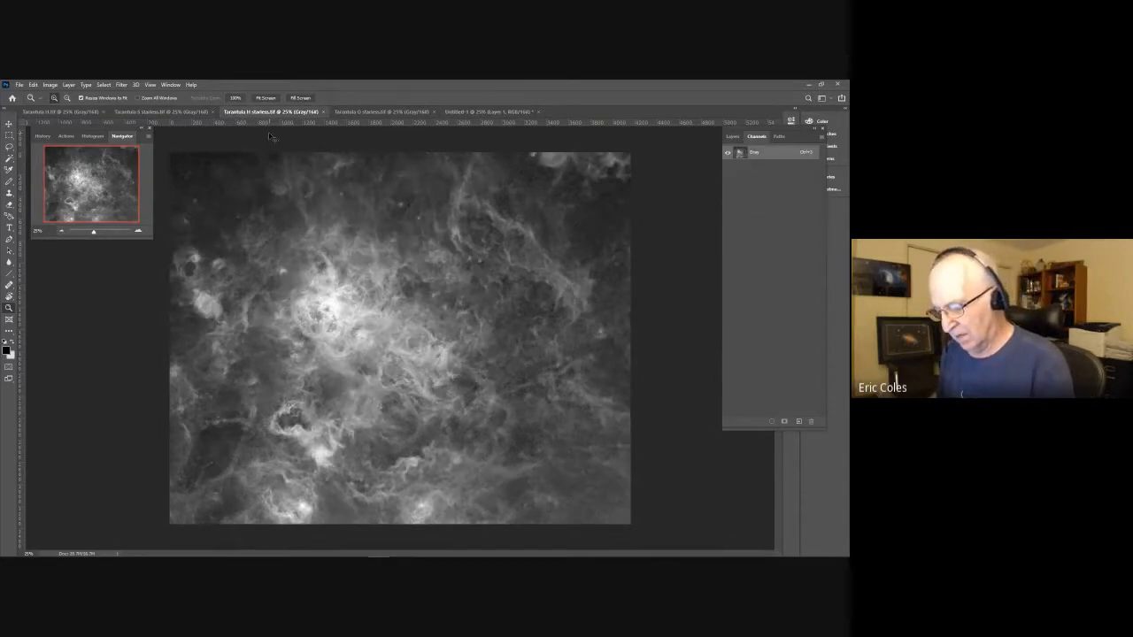
key("ctrl+a")
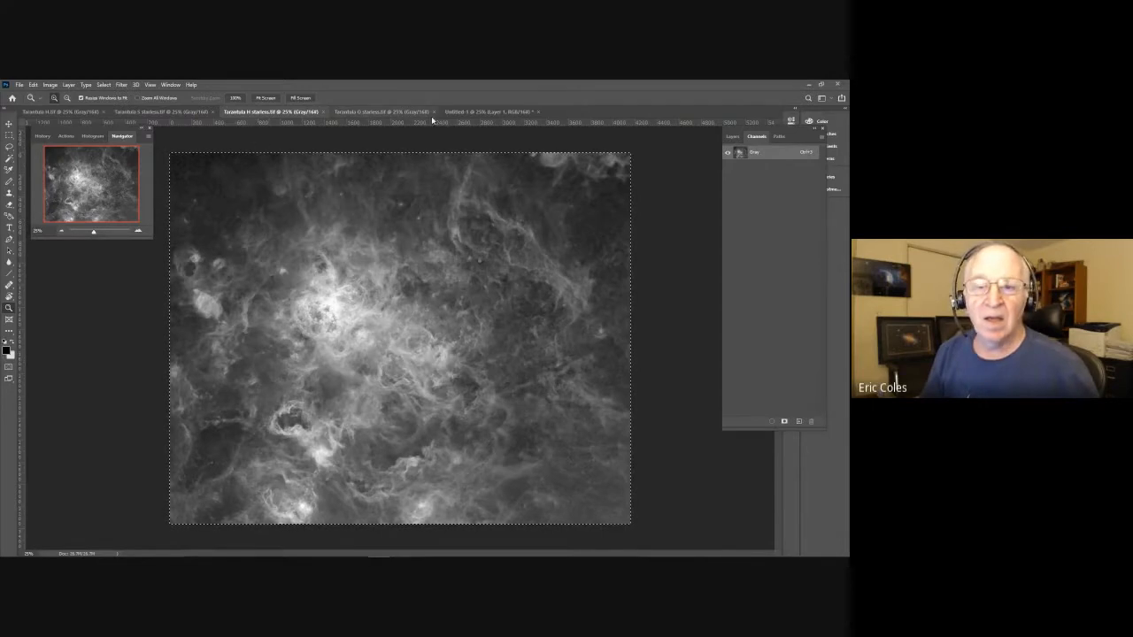
left_click(467, 113)
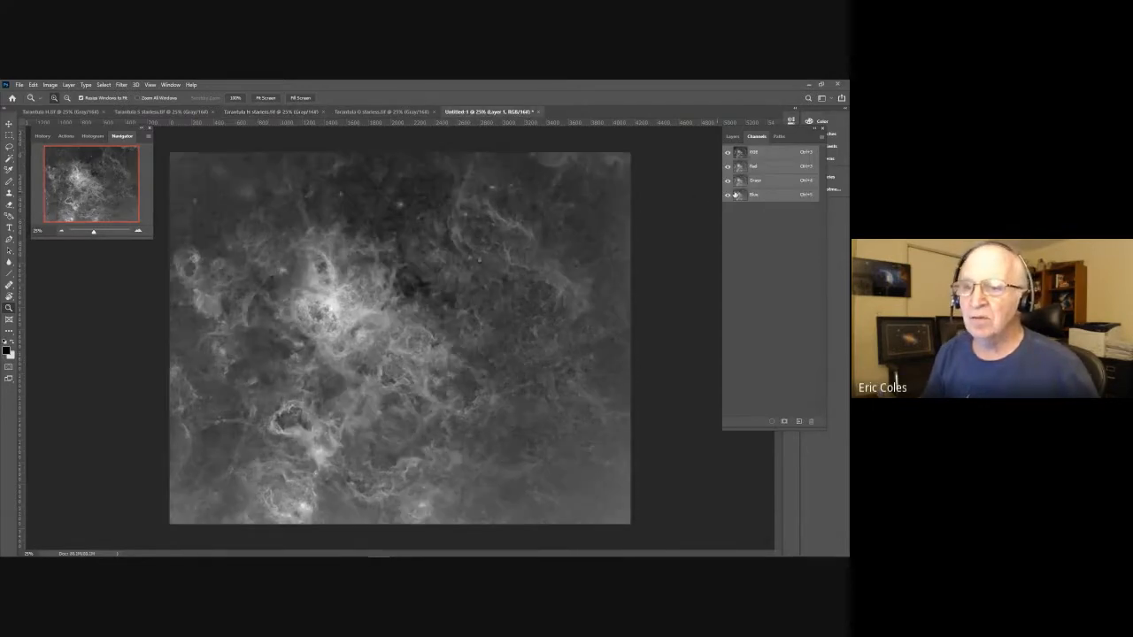
left_click(778, 181)
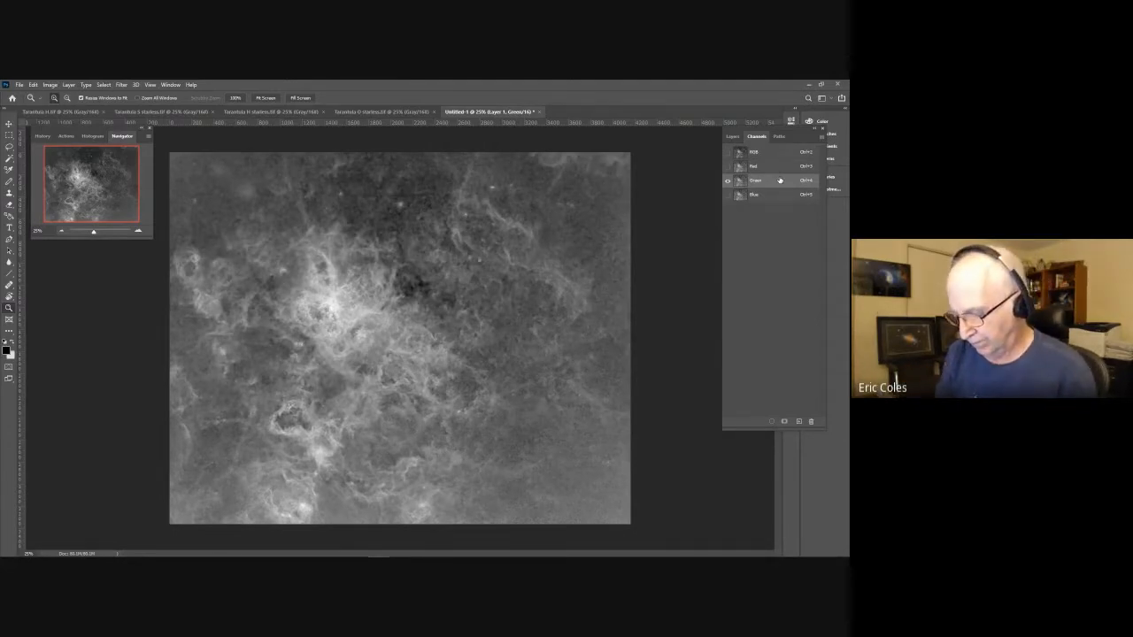
key("ctrl+v")
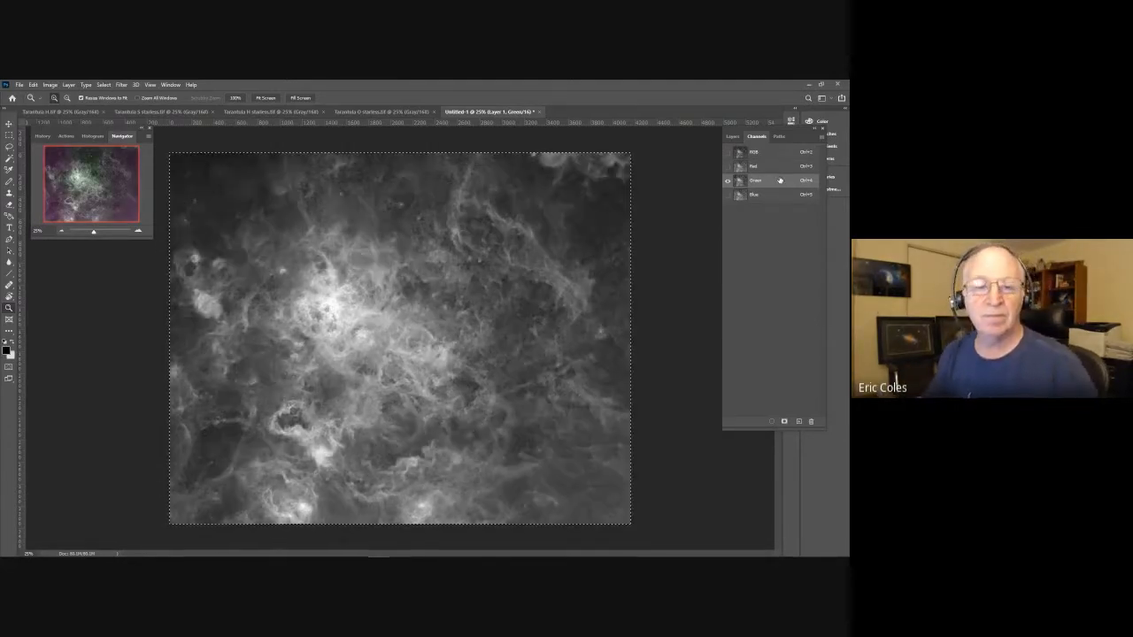
Copy the whole Tarantula O starless image into the Blue channel of the new RGB document.
left_click(374, 112)
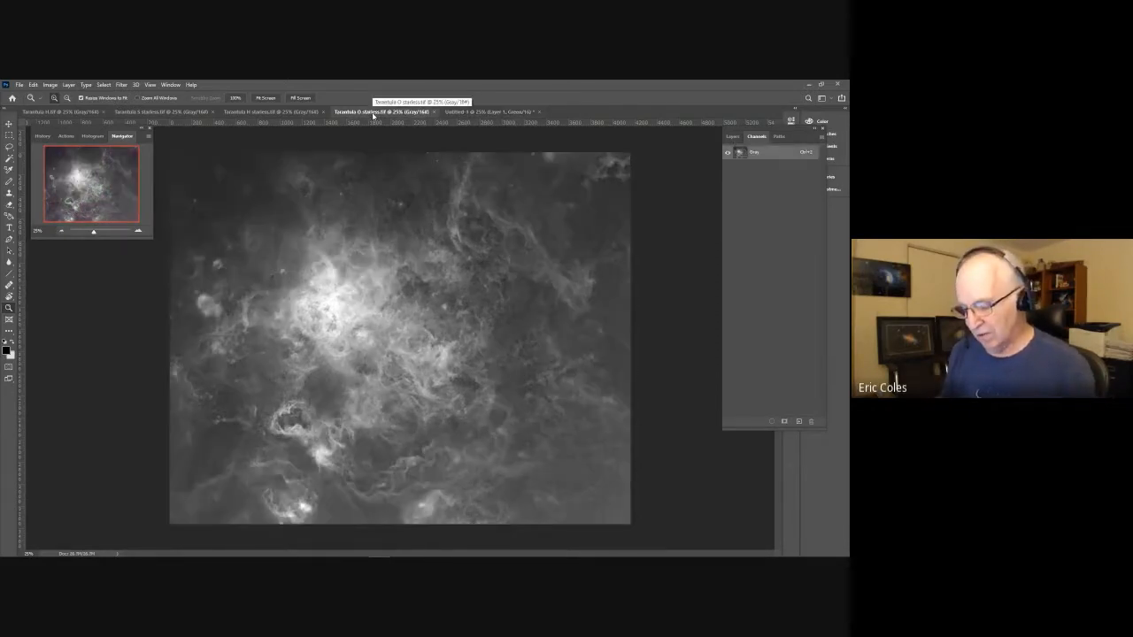
key("ctrl+a")
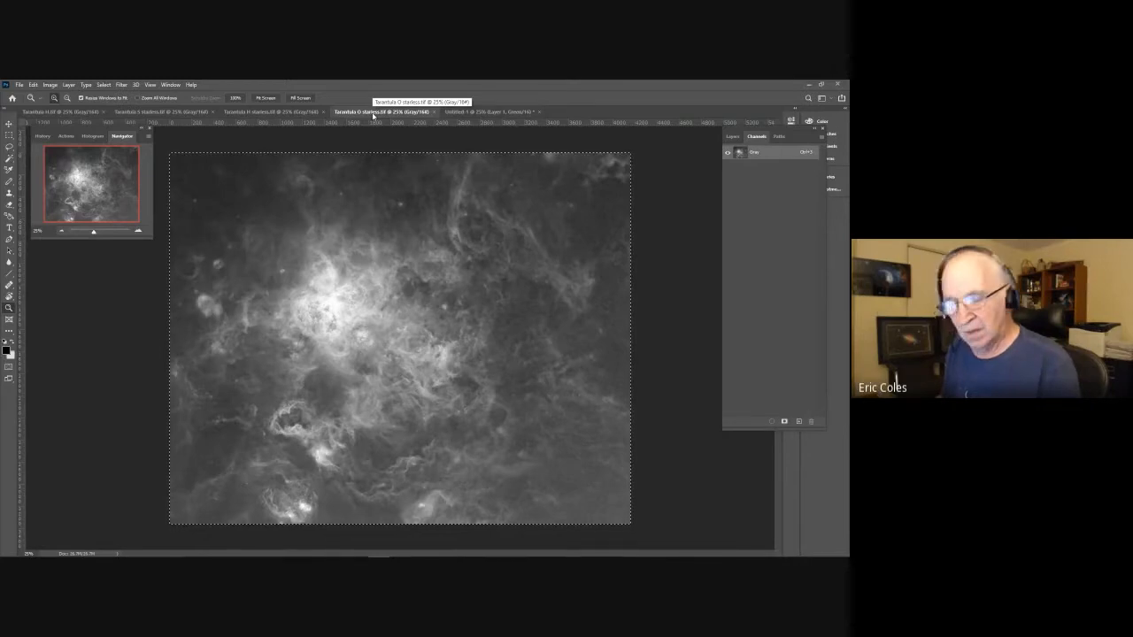
left_click(482, 112)
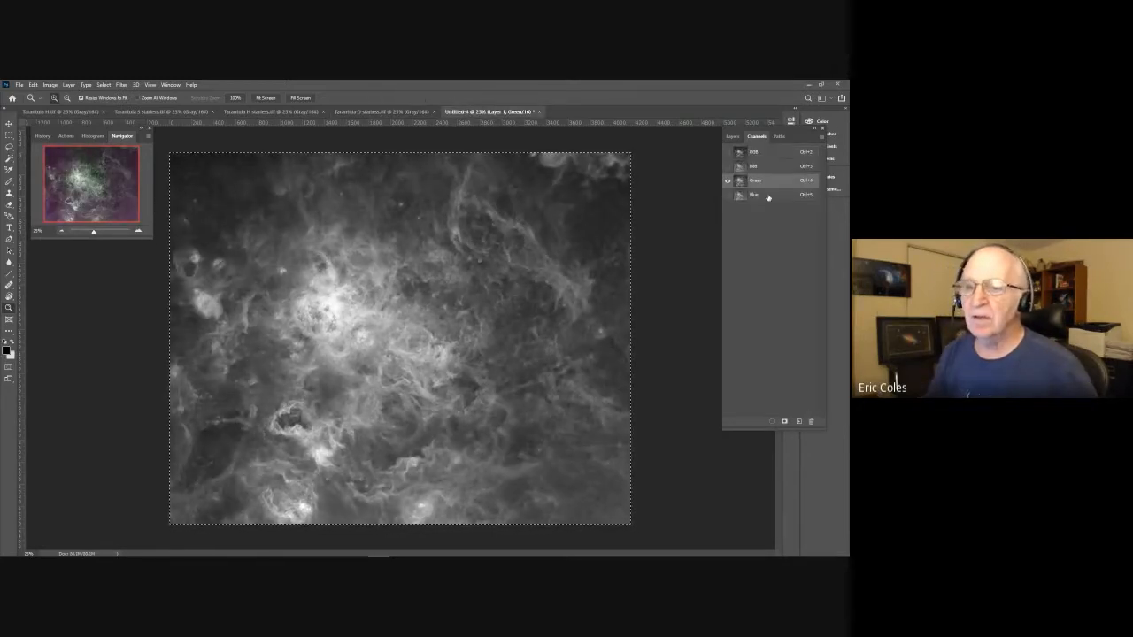
left_click(766, 195)
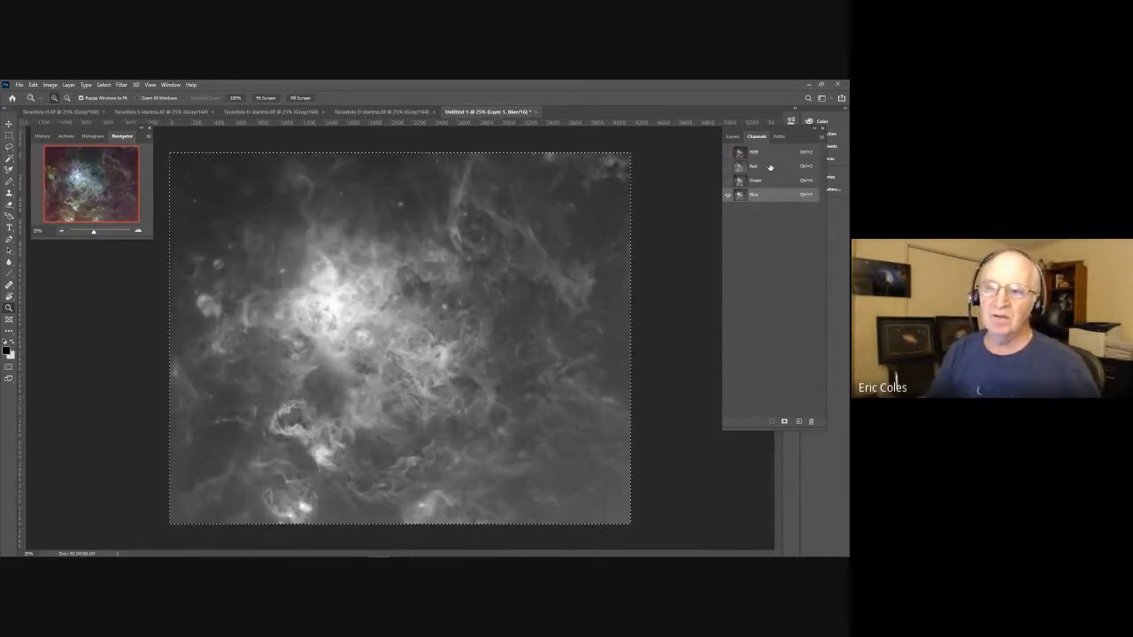
Review the Red, Green and Blue channels one by one, ending with the RGB color composite.
left_click(768, 167)
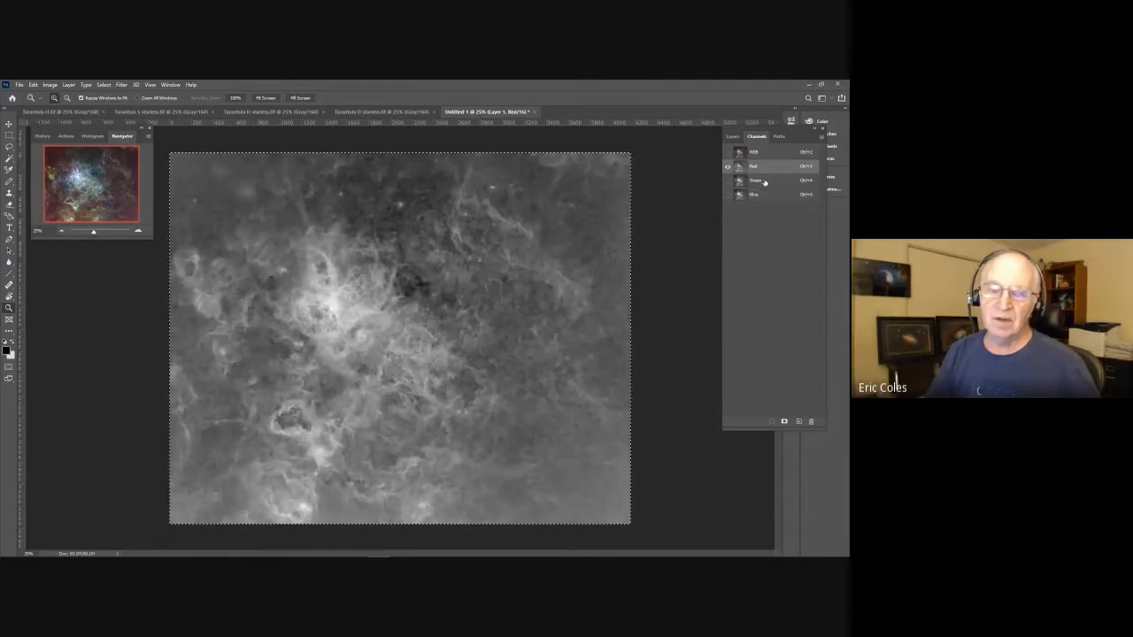
left_click(764, 181)
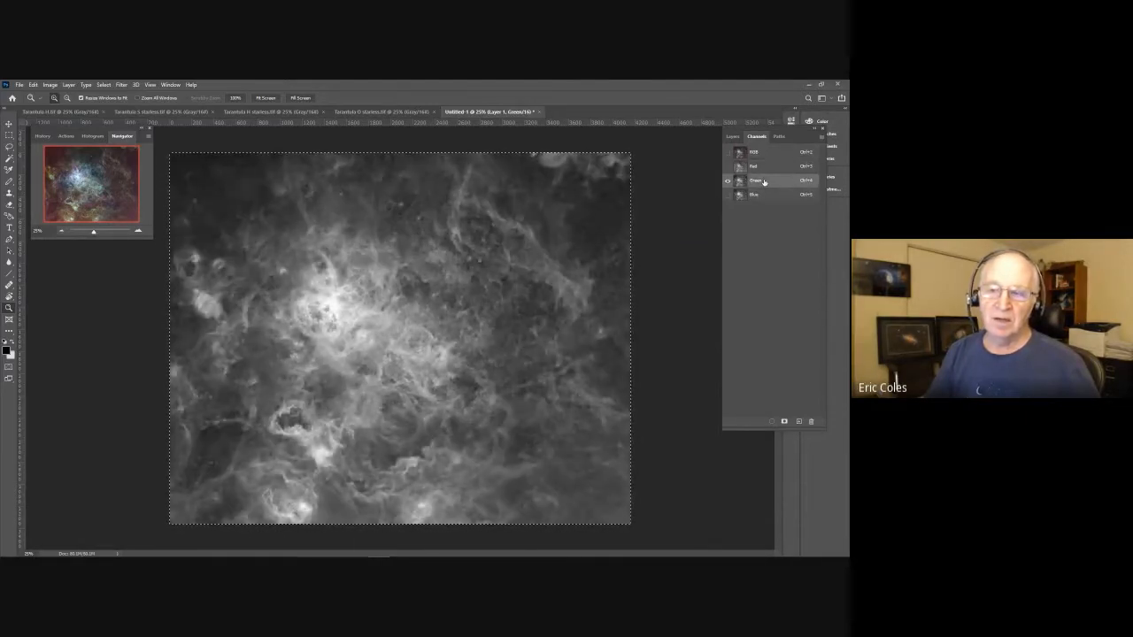
left_click(763, 195)
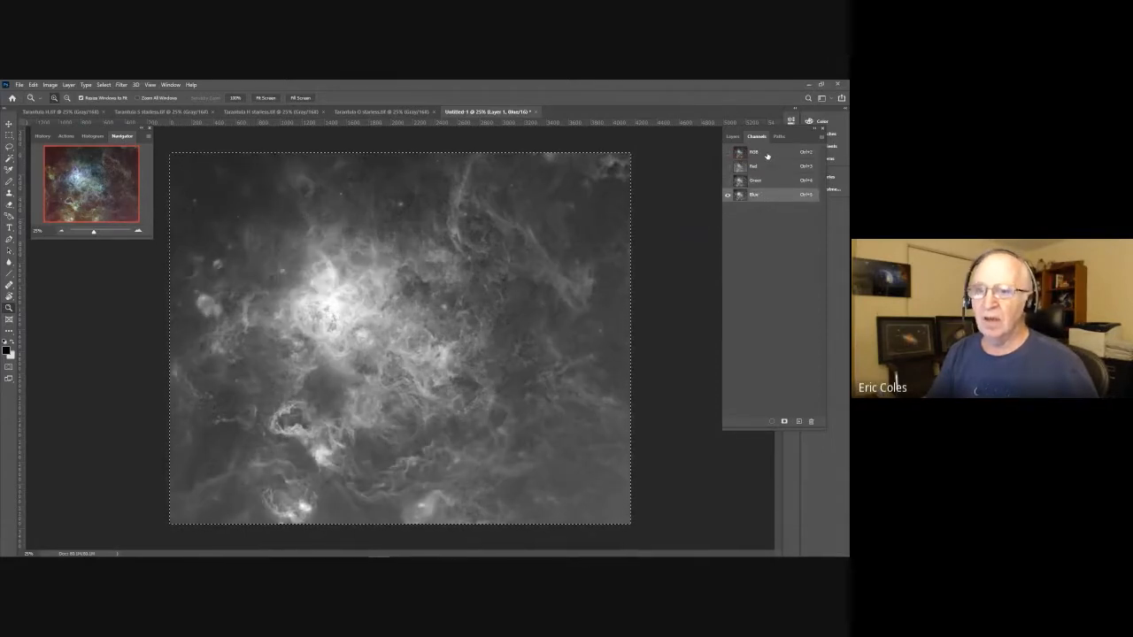
left_click(766, 156)
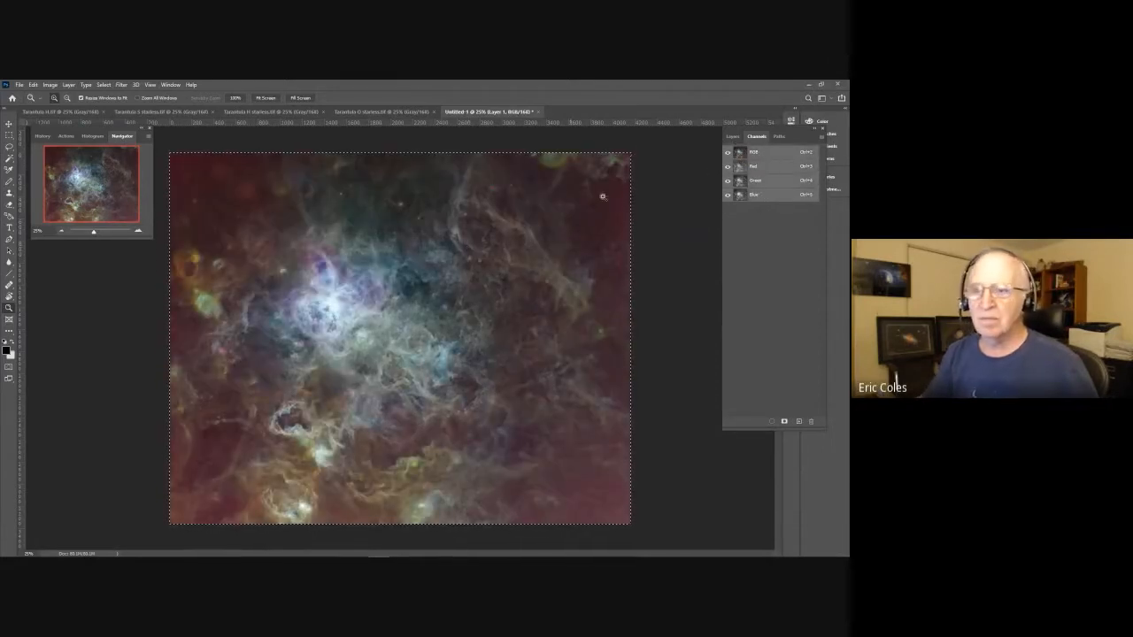
Show the histogram of the composite and duplicate its image layer.
left_click(732, 137)
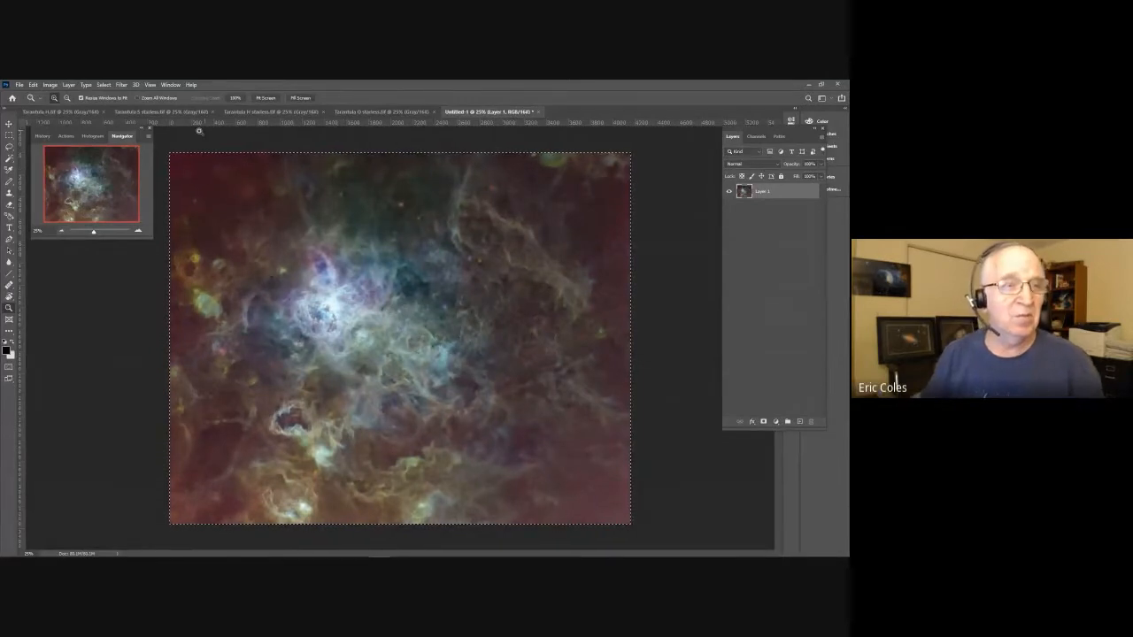
left_click(92, 136)
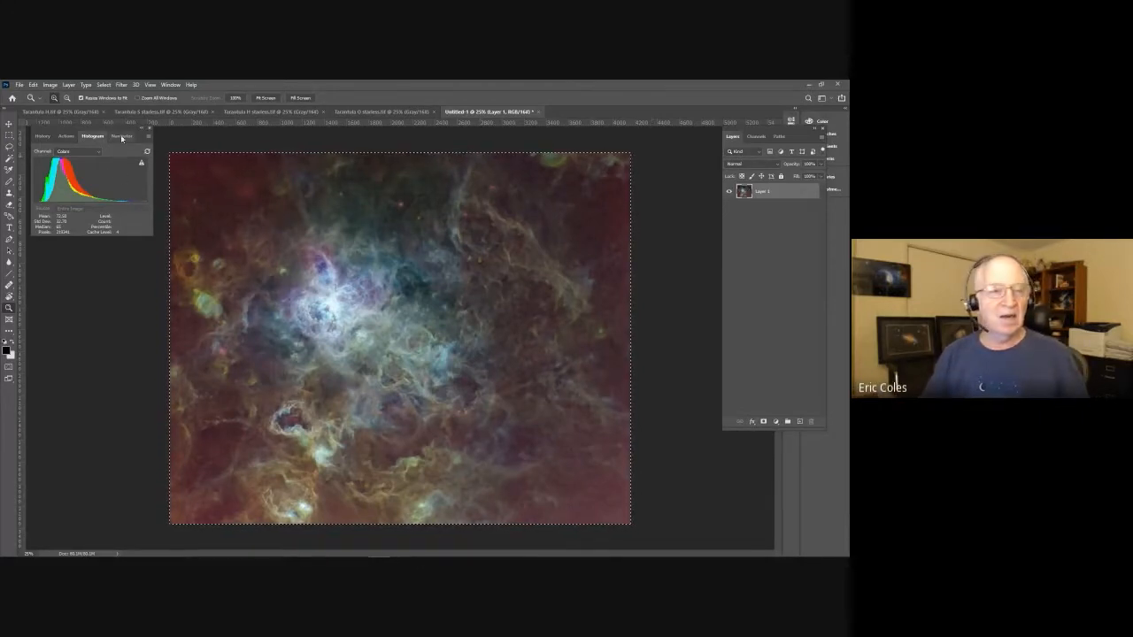
key("l")
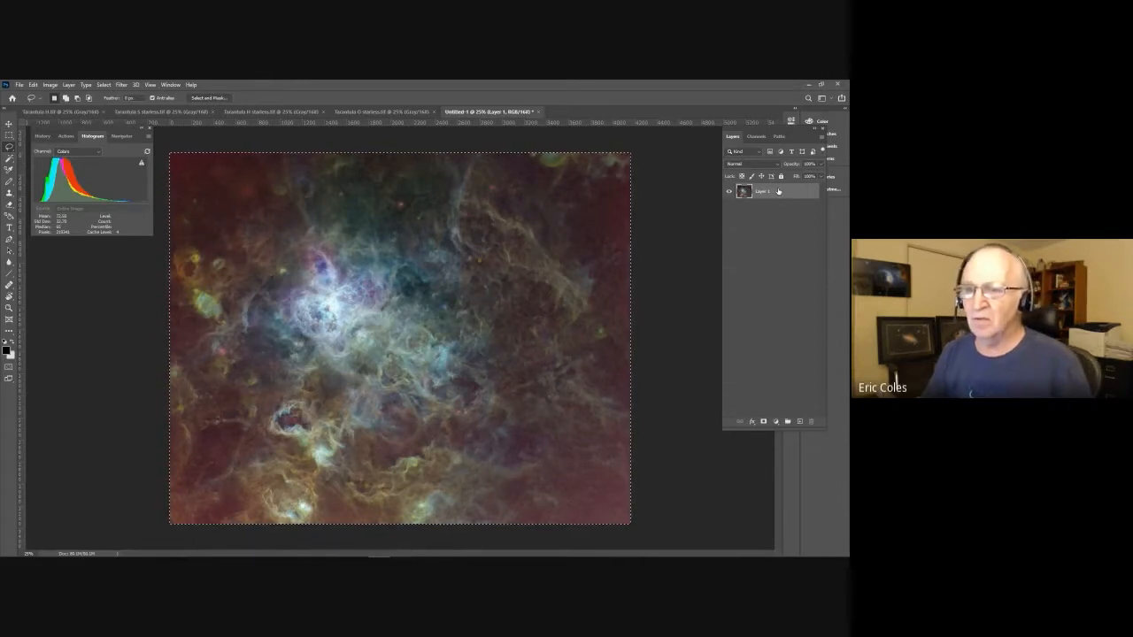
left_click_drag(777, 191, 797, 421)
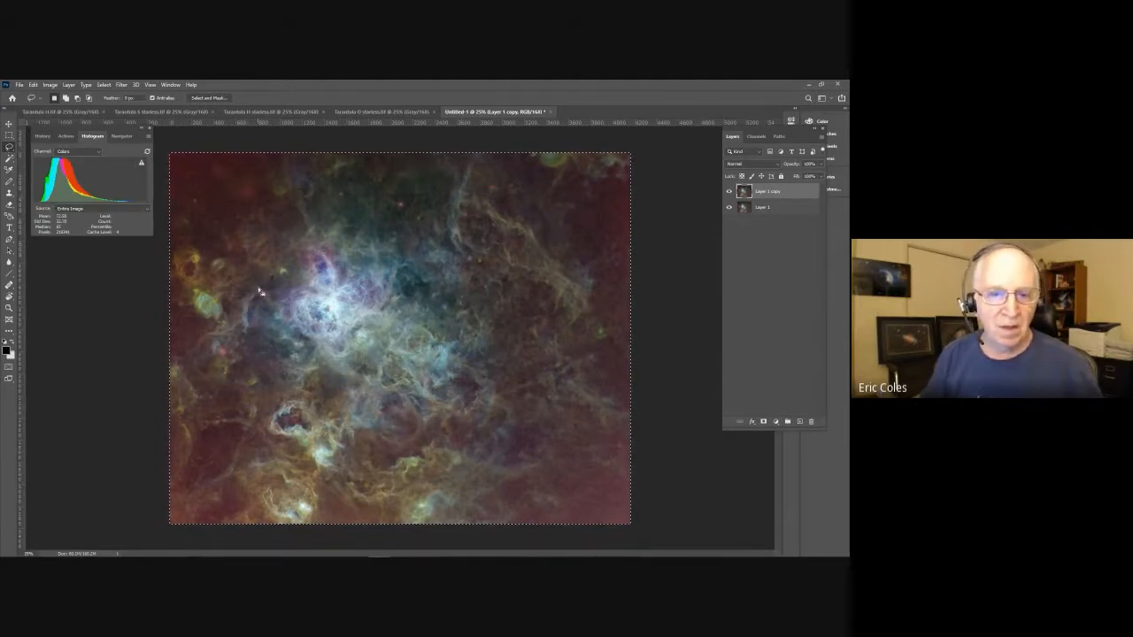
Replace the whole-canvas selection with a freehand selection around the central nebula, and invert it to select the outer sky areas.
left_click_drag(244, 302, 270, 268)
key("ctrl+z")
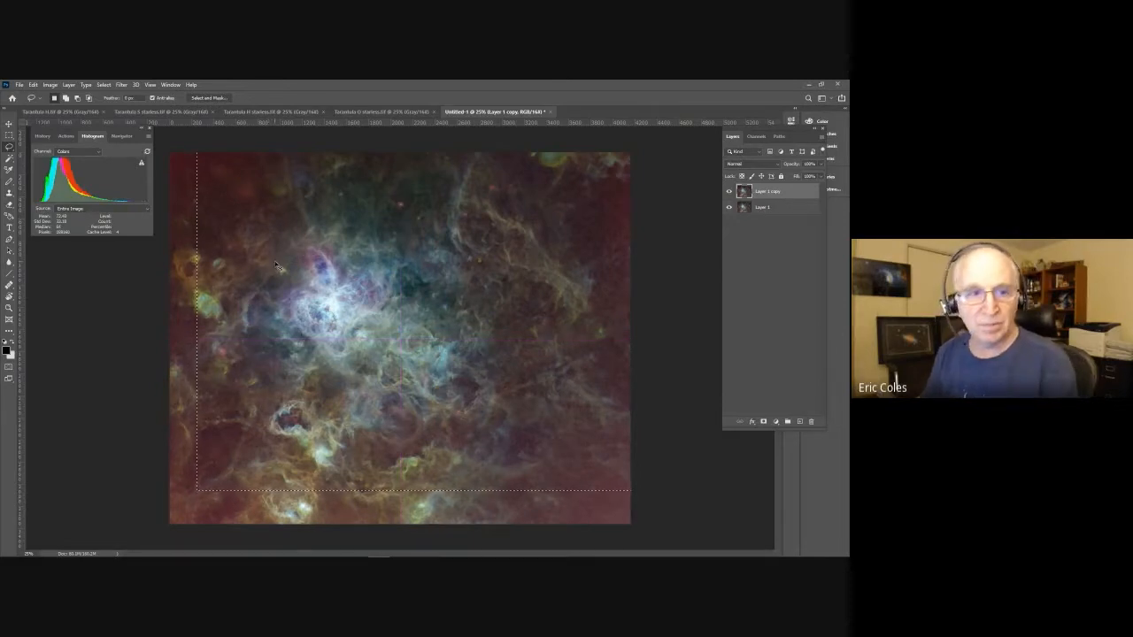
key("ctrl+d")
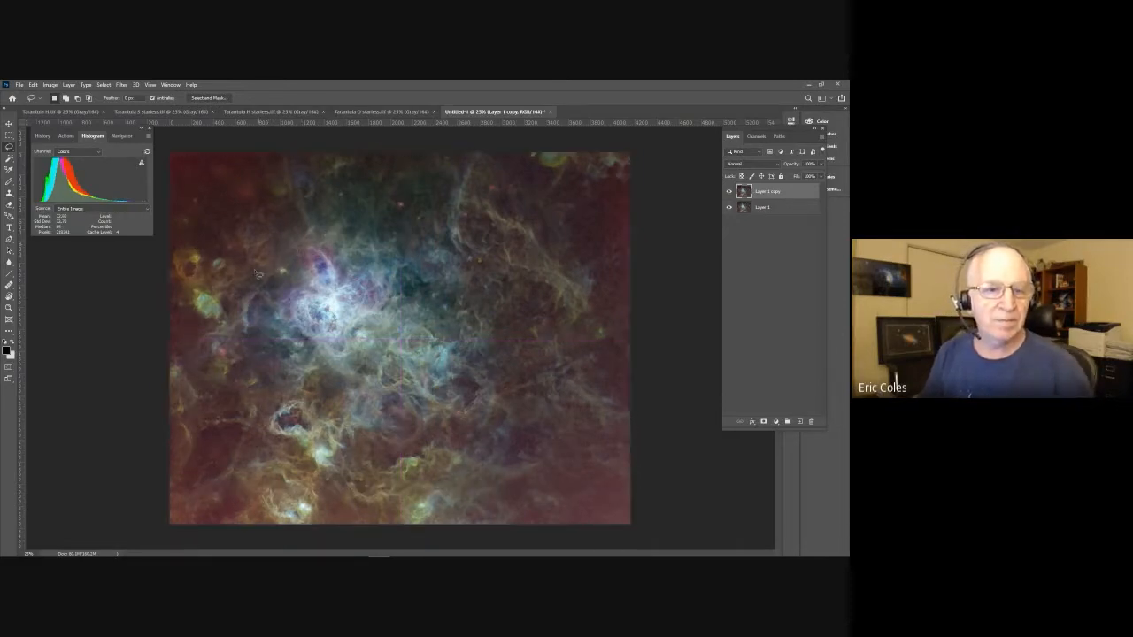
mouse_move(246, 299)
left_mouse_down()
mouse_move(293, 253)
mouse_move(293, 147)
mouse_move(395, 119)
mouse_move(462, 122)
mouse_move(528, 159)
mouse_move(579, 301)
mouse_move(517, 459)
mouse_move(430, 553)
mouse_move(312, 553)
mouse_move(263, 539)
mouse_move(249, 519)
mouse_move(274, 391)
mouse_move(243, 308)
left_mouse_up()
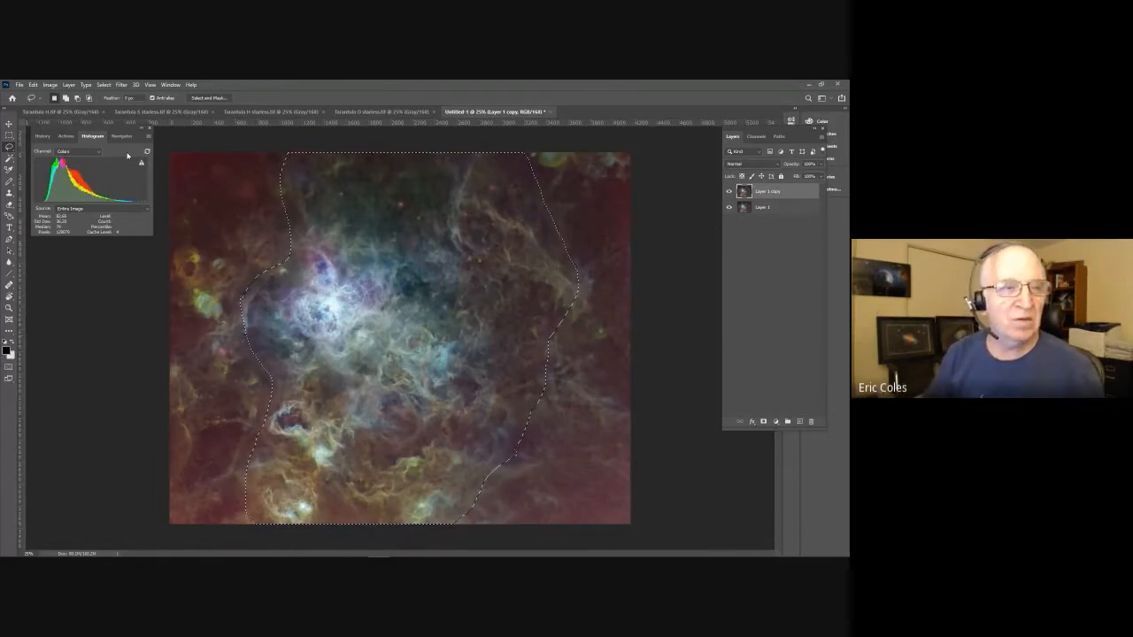
left_click(104, 85)
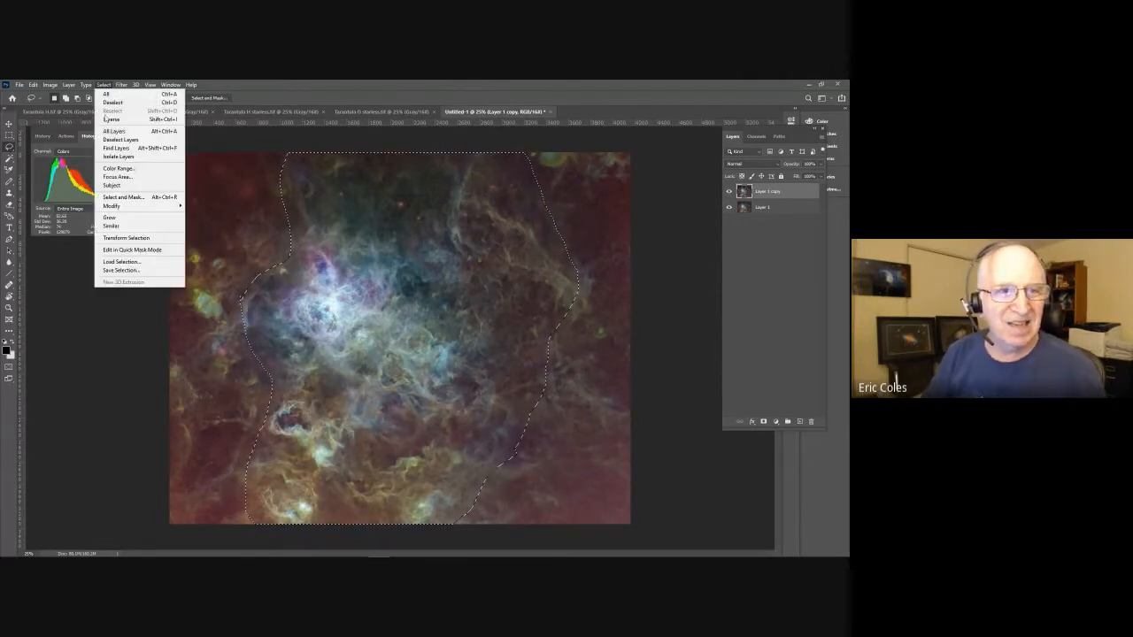
left_click(106, 119)
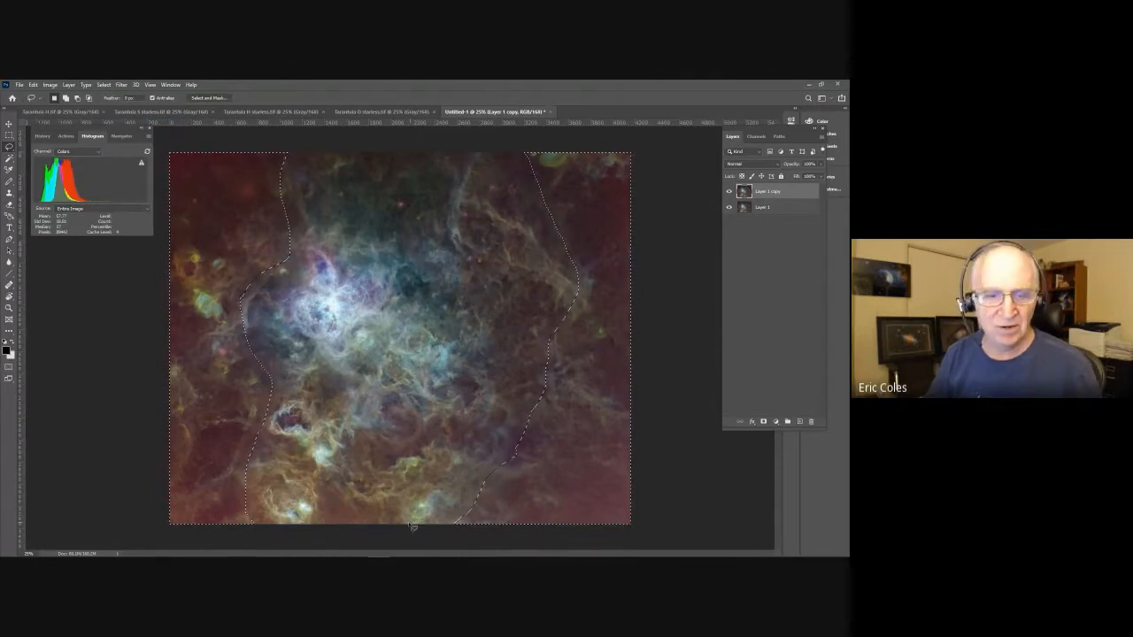
Feather the selection of the outer areas by 250 pixels and hide its outline.
left_click(102, 85)
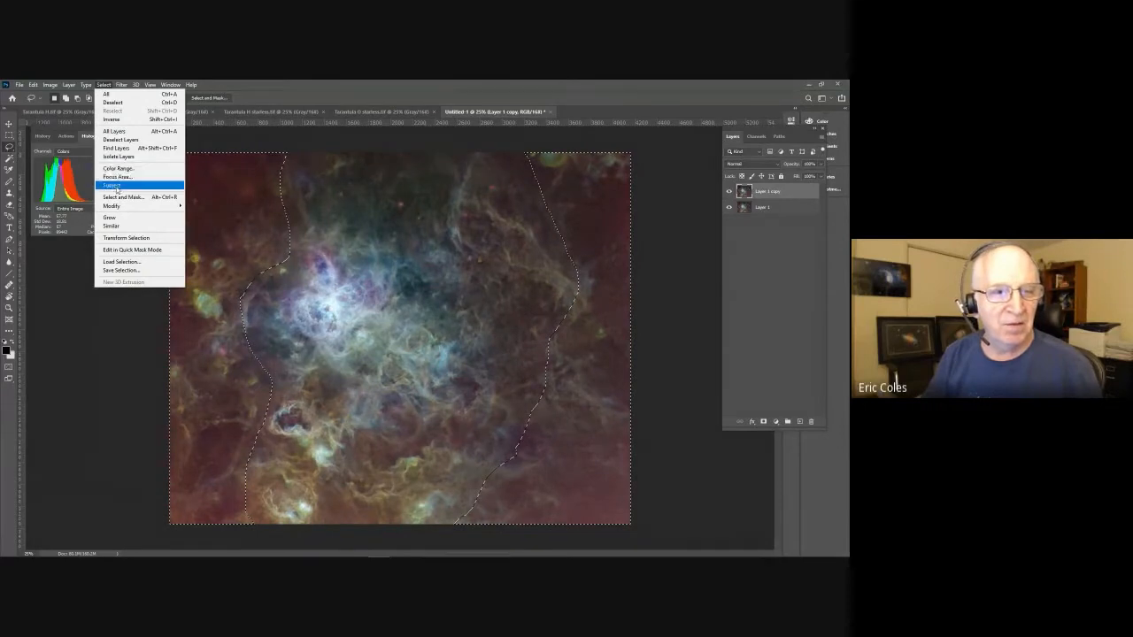
mouse_move(117, 209)
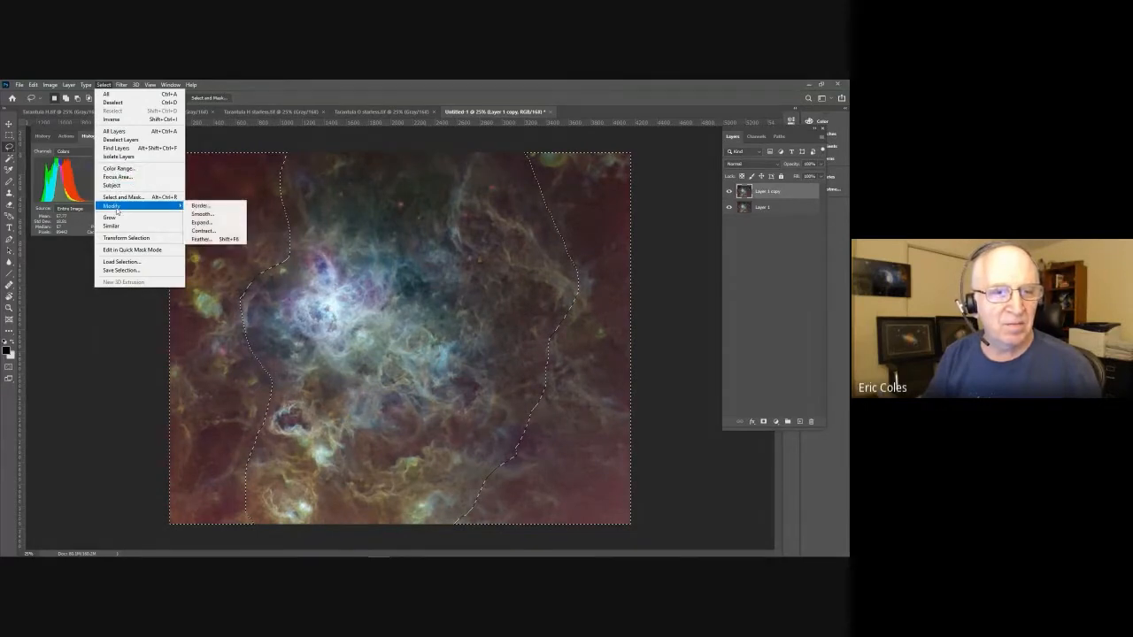
left_click(202, 239)
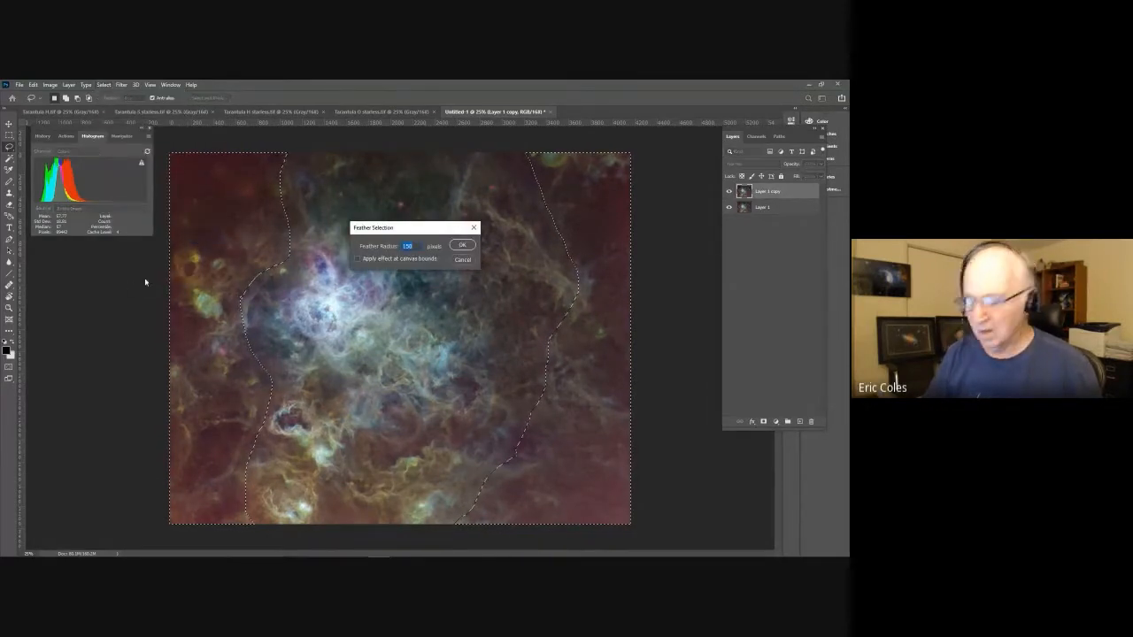
type("25")
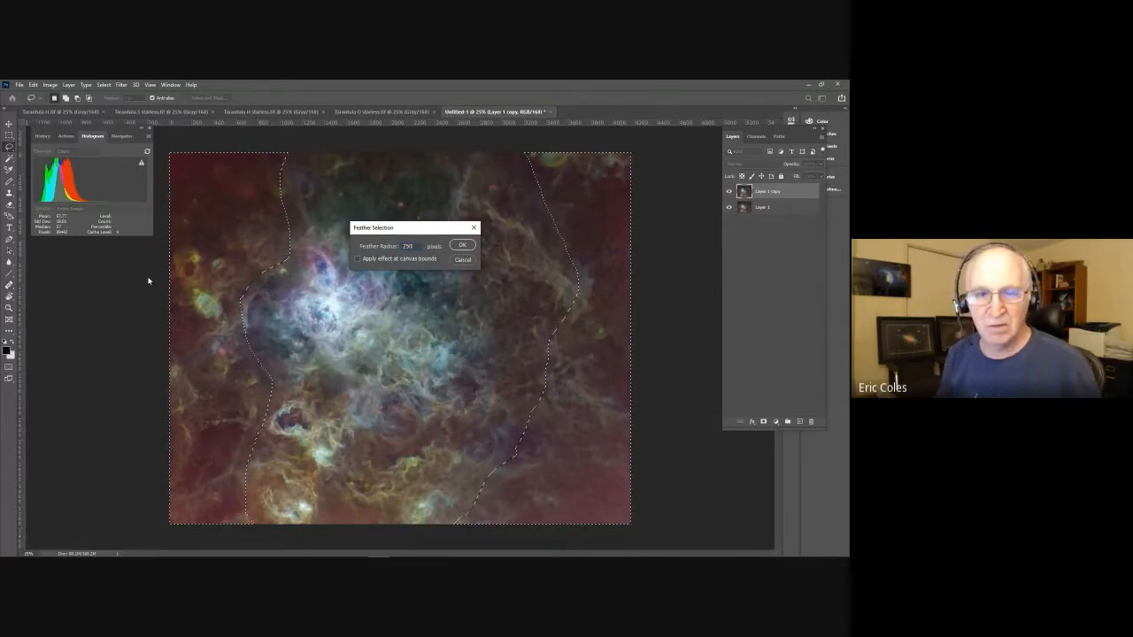
key("Return")
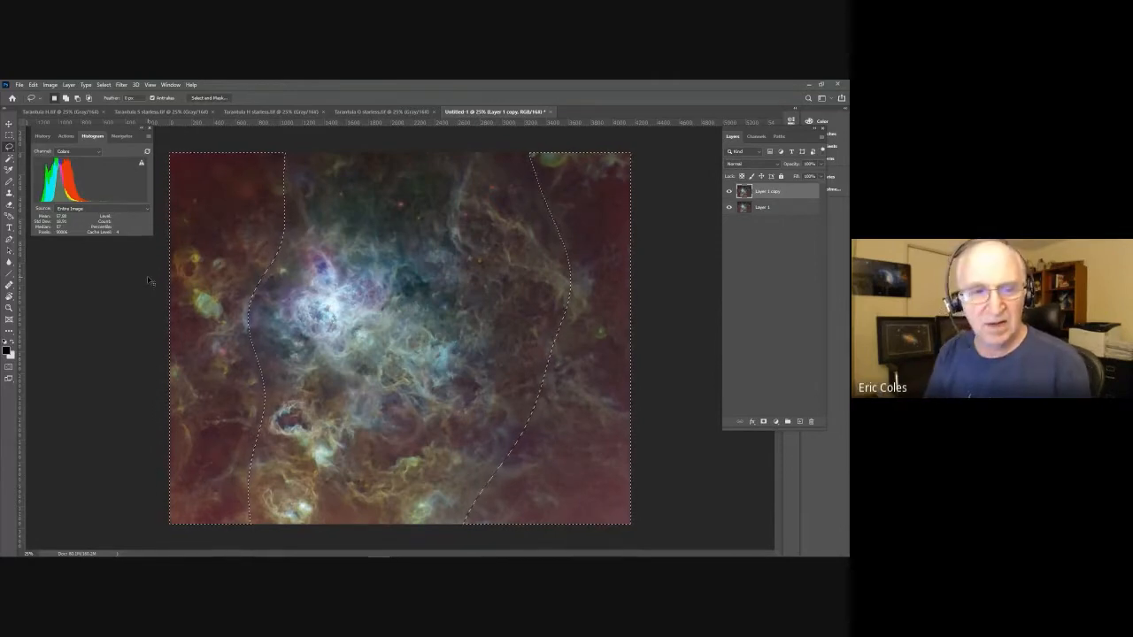
key("ctrl+d")
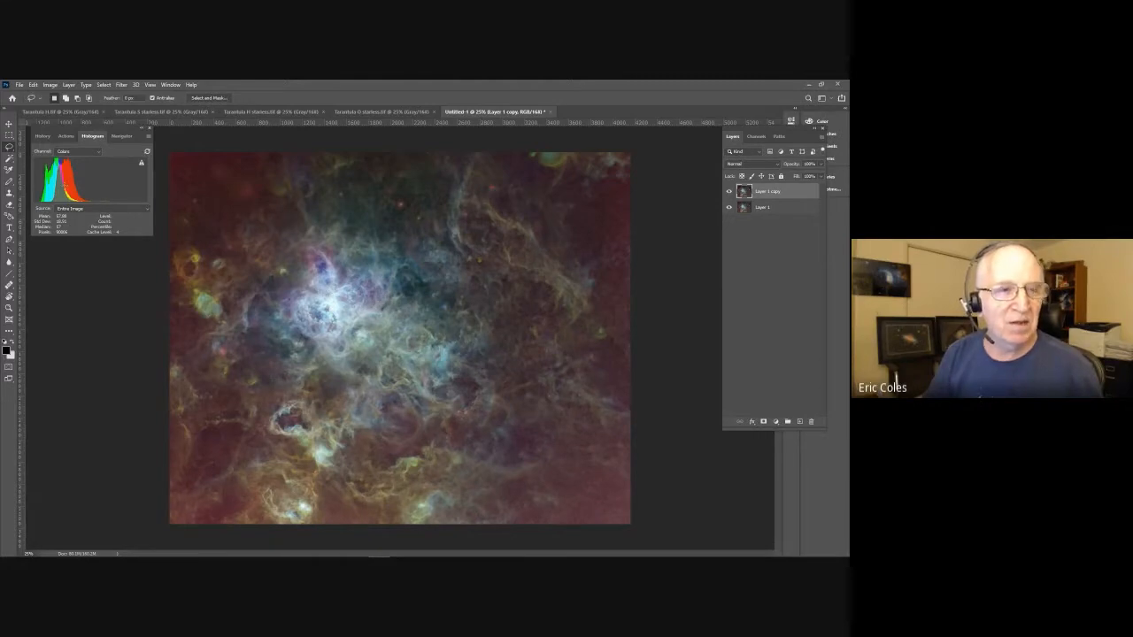
Start a Levels adjustment on the selected outer areas, setting the Red channel's black input to 28 and midtone to about 0.93.
left_click(50, 86)
mouse_move(127, 105)
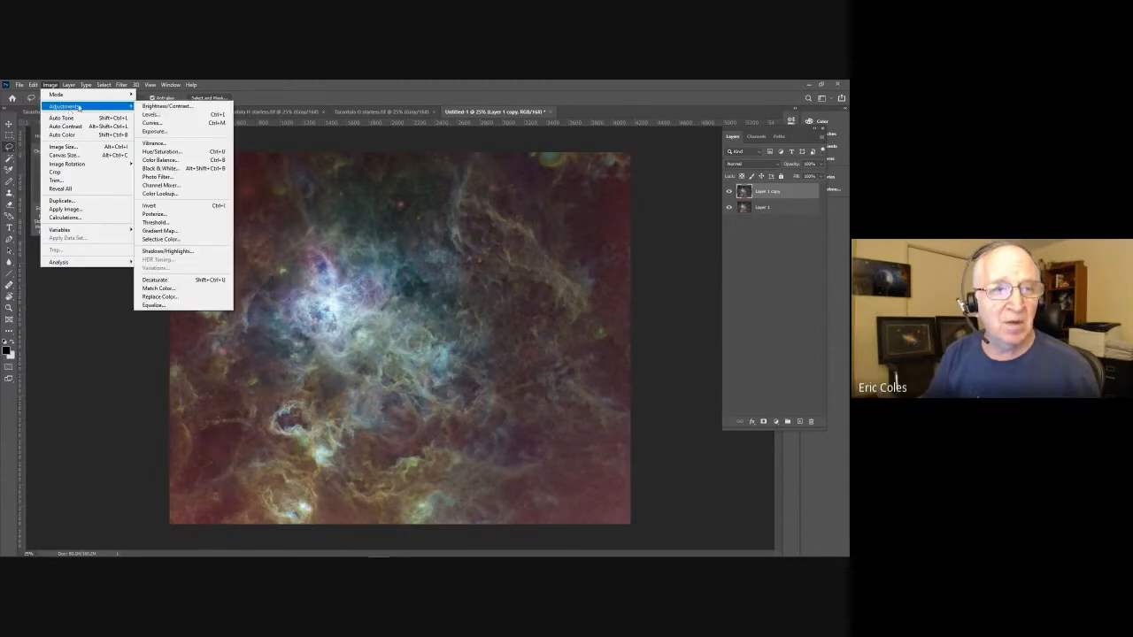
left_click(149, 114)
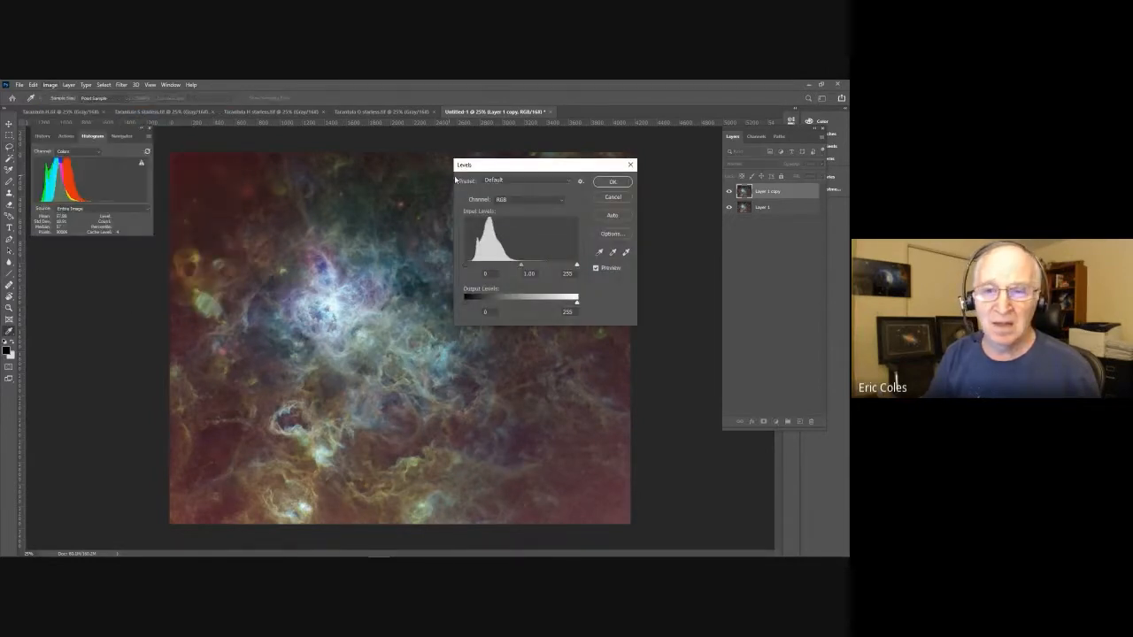
left_click_drag(504, 169, 212, 141)
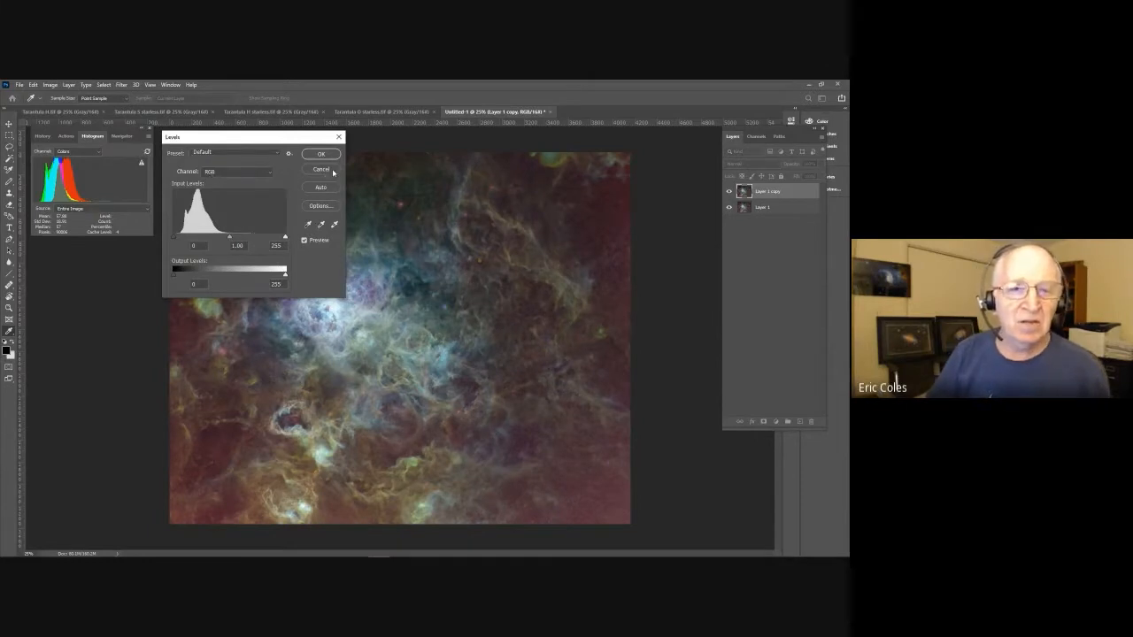
left_click(271, 173)
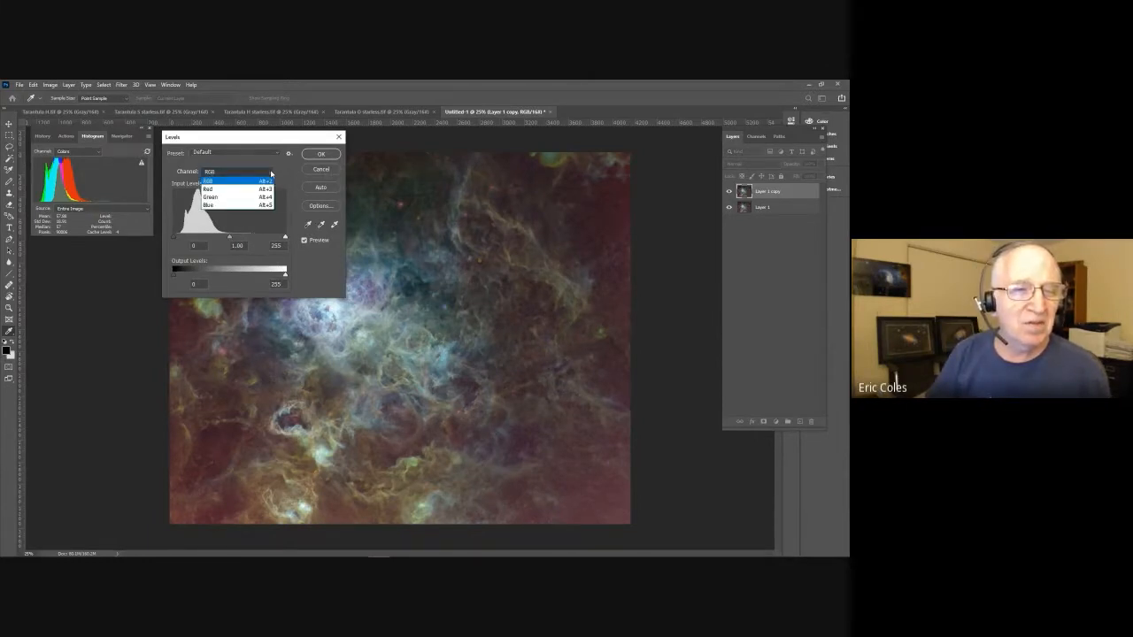
left_click(211, 190)
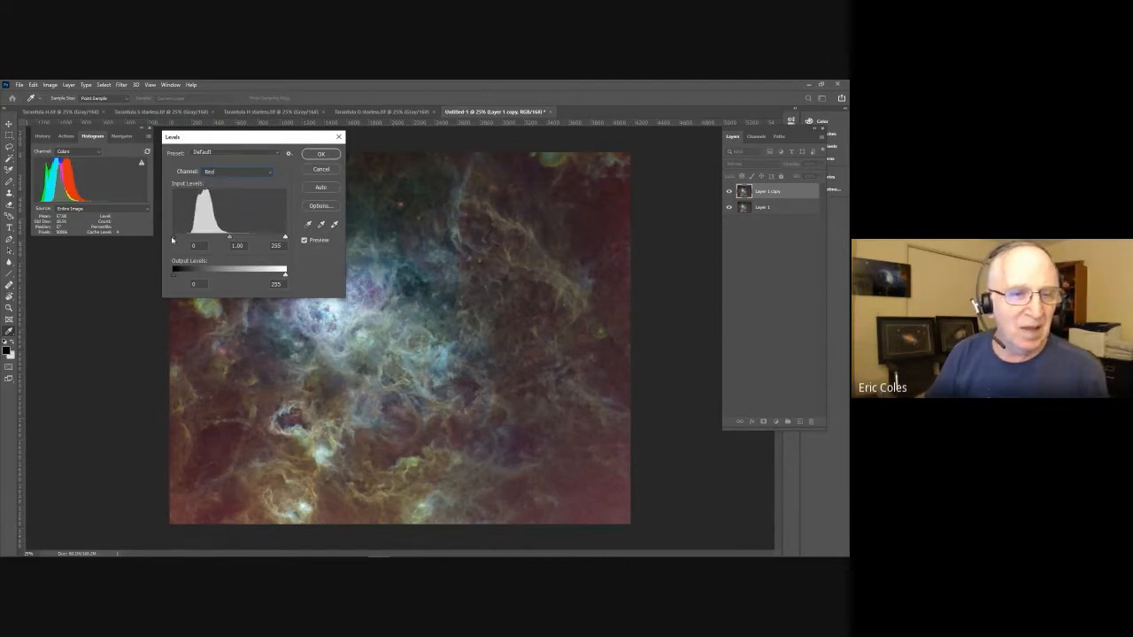
left_click_drag(173, 239, 186, 238)
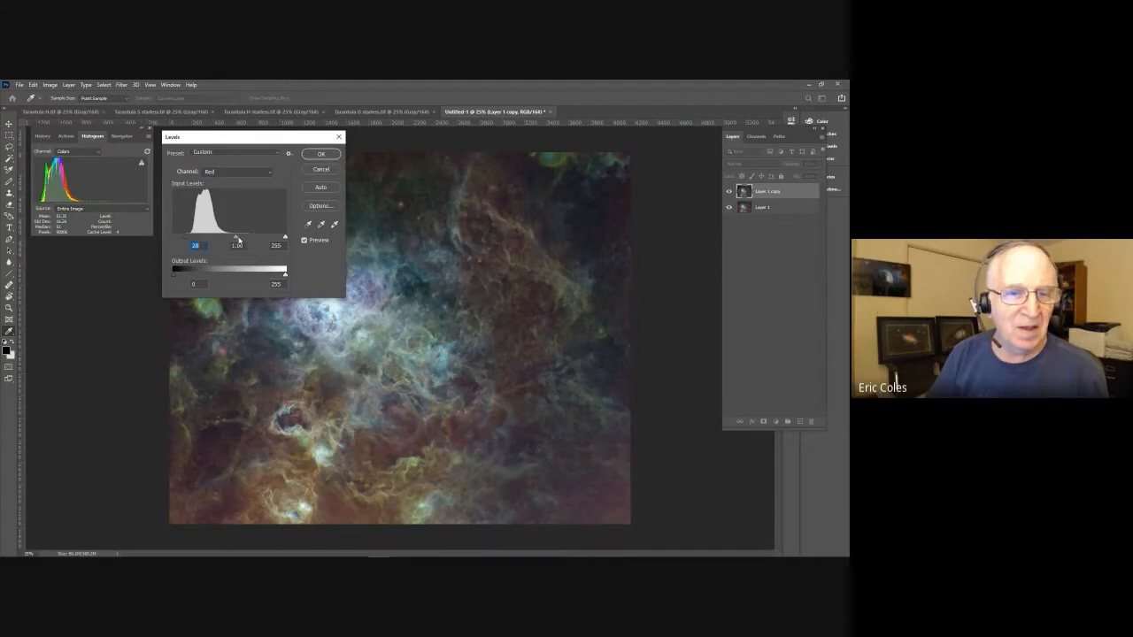
left_click_drag(236, 238, 238, 237)
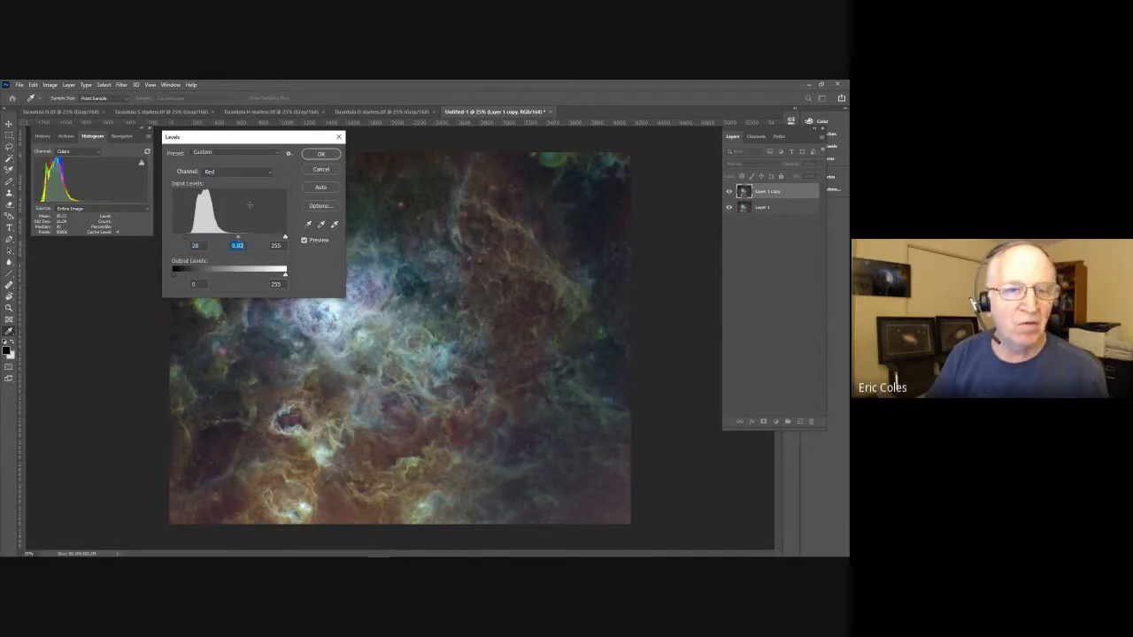
Set the Green channel's black input level to 6 and its midtone to 1.07.
left_click(269, 175)
left_click(237, 196)
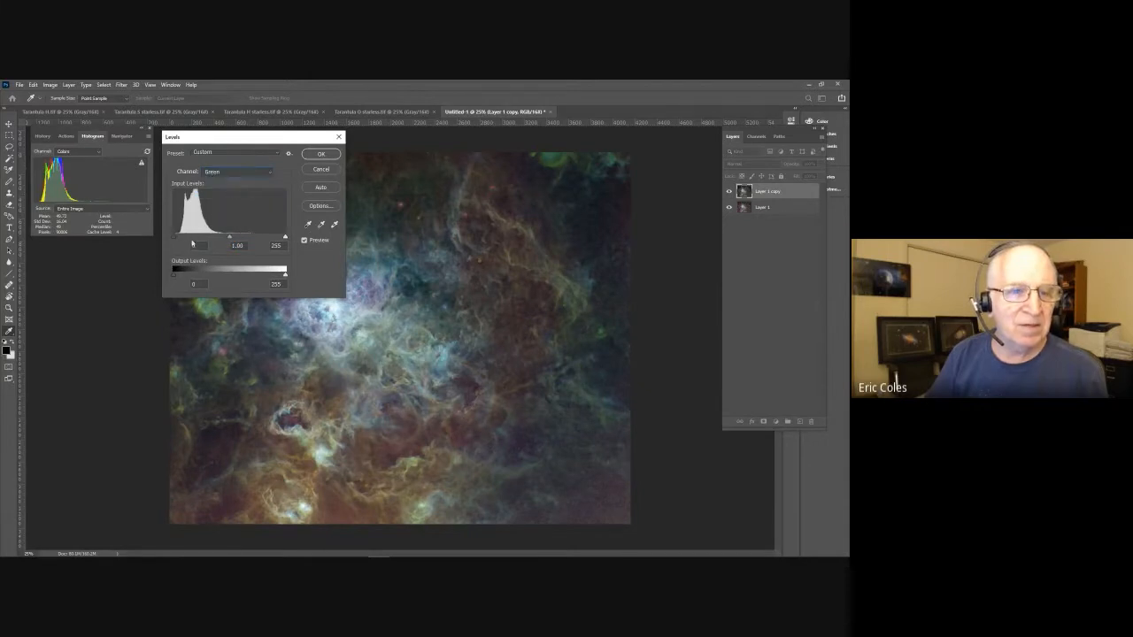
left_click_drag(176, 239, 178, 239)
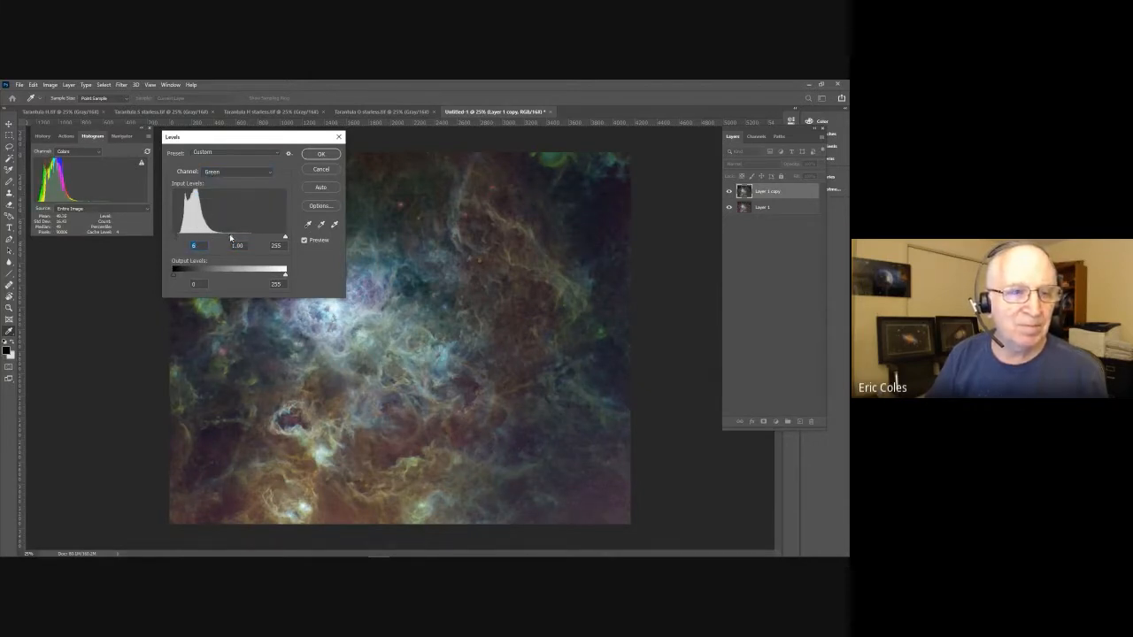
left_click_drag(230, 239, 228, 232)
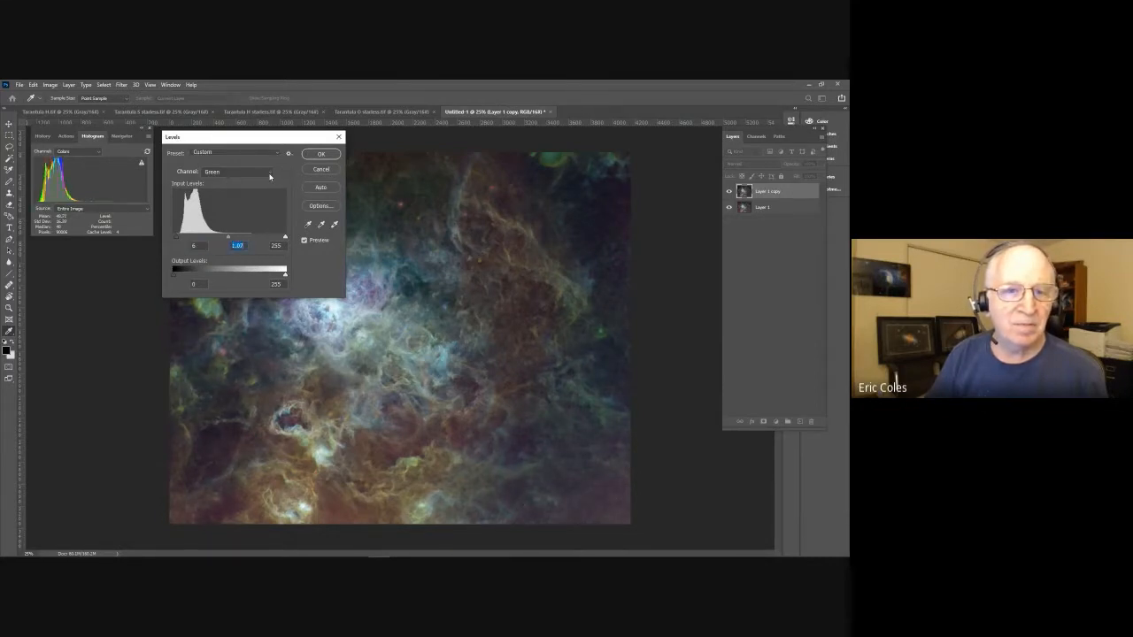
Set the Blue channel's black input level to 13 and its midtone to 1.11.
left_click(270, 177)
left_click(233, 207)
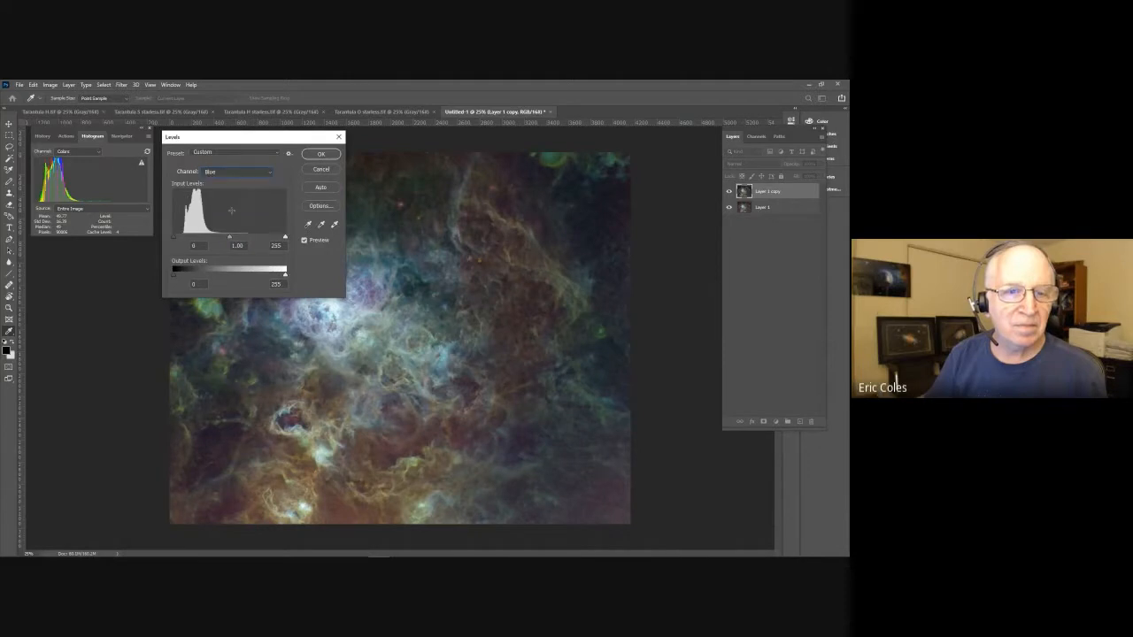
left_click_drag(175, 241, 228, 240)
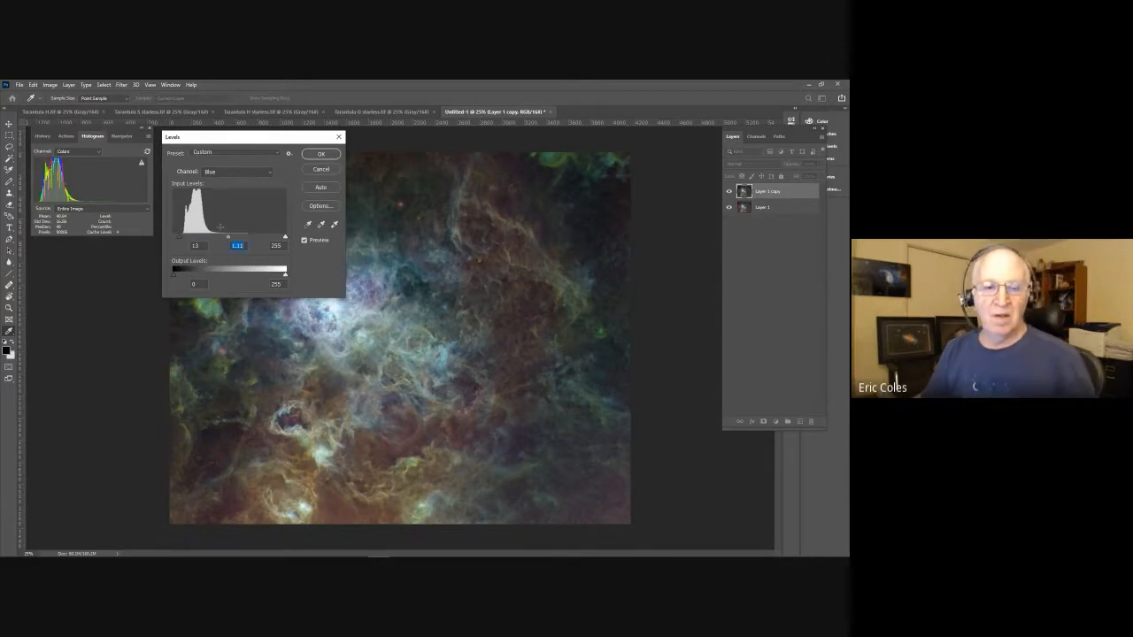
Compare the image with and without the Levels preview, and apply the adjustment.
left_click(305, 240)
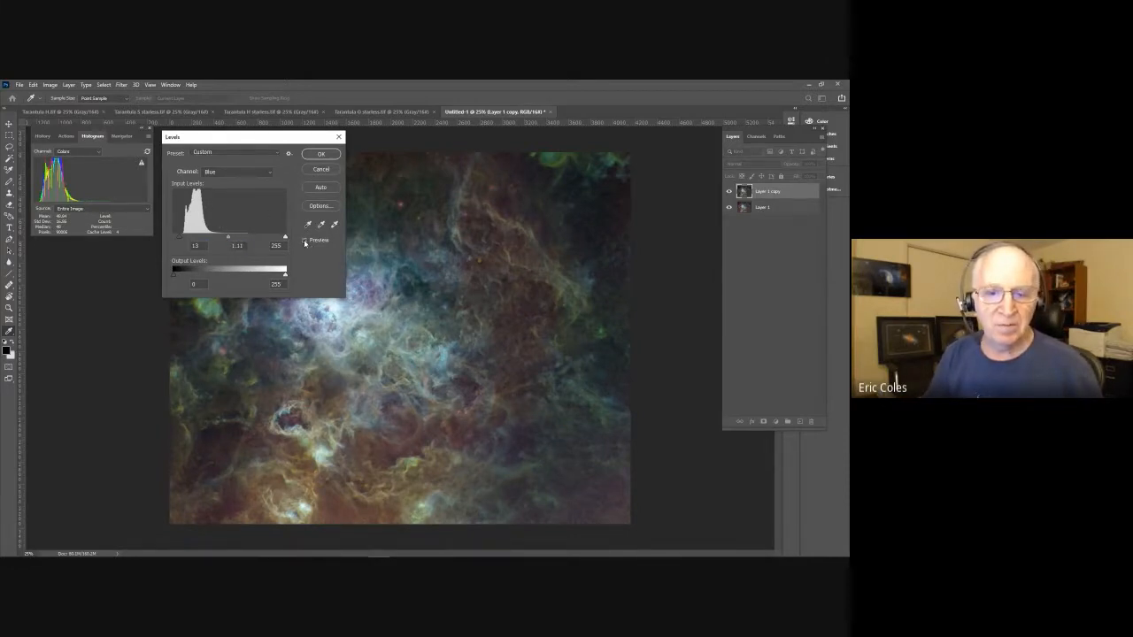
left_click(305, 240)
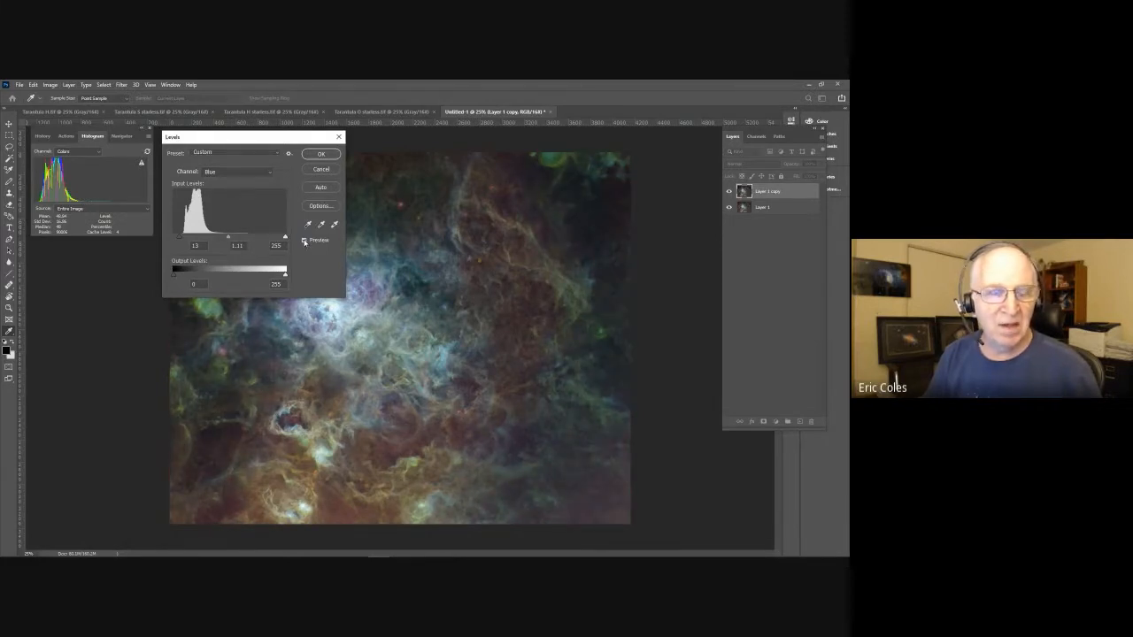
left_click(305, 240)
left_click(304, 239)
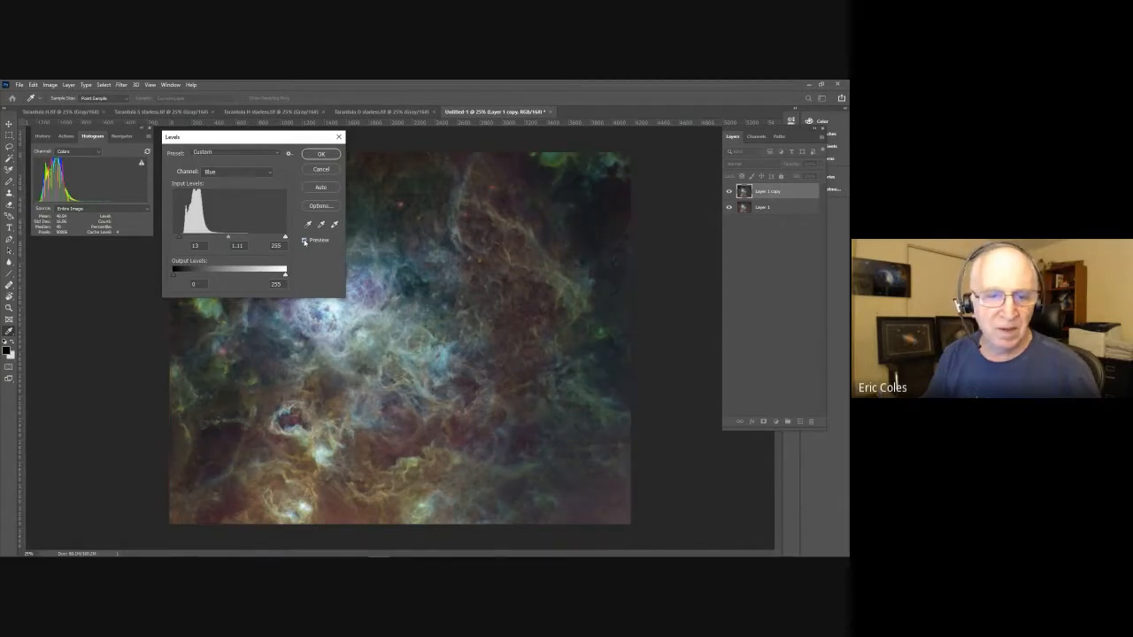
left_click(319, 154)
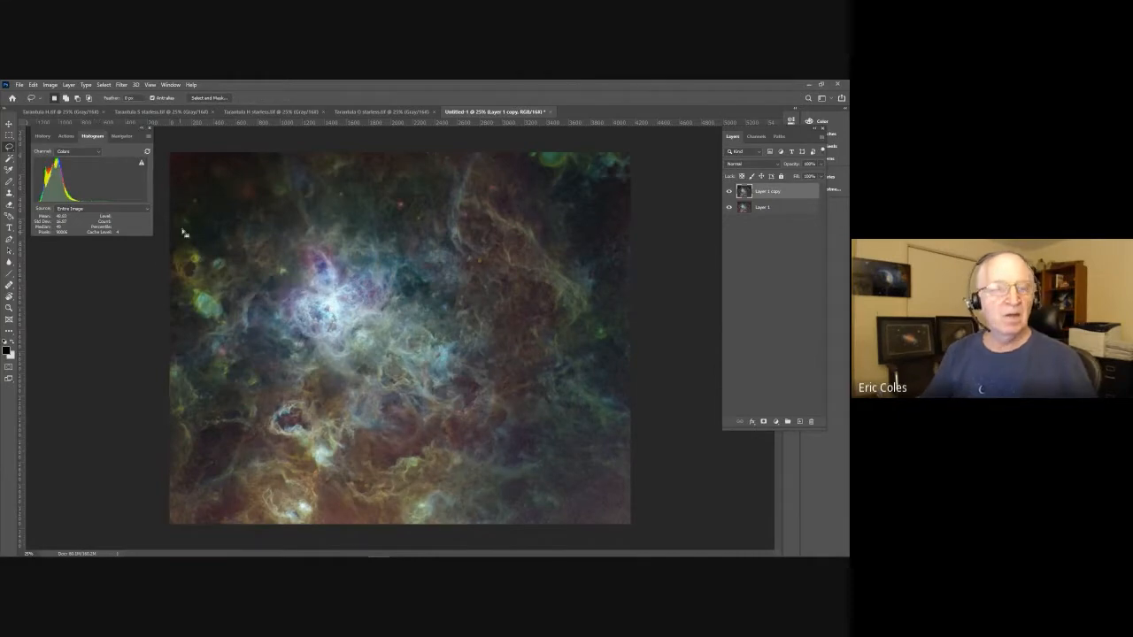
Duplicate the Levels-adjusted Layer 1 copy.
left_click(103, 84)
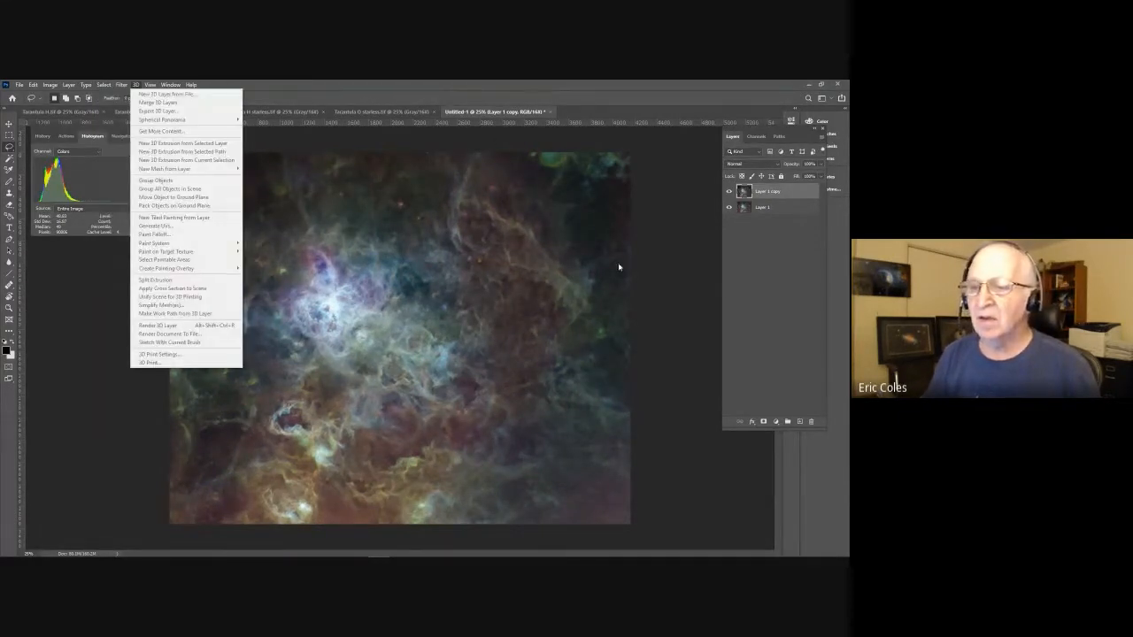
left_click(667, 228)
left_click_drag(801, 193, 801, 421)
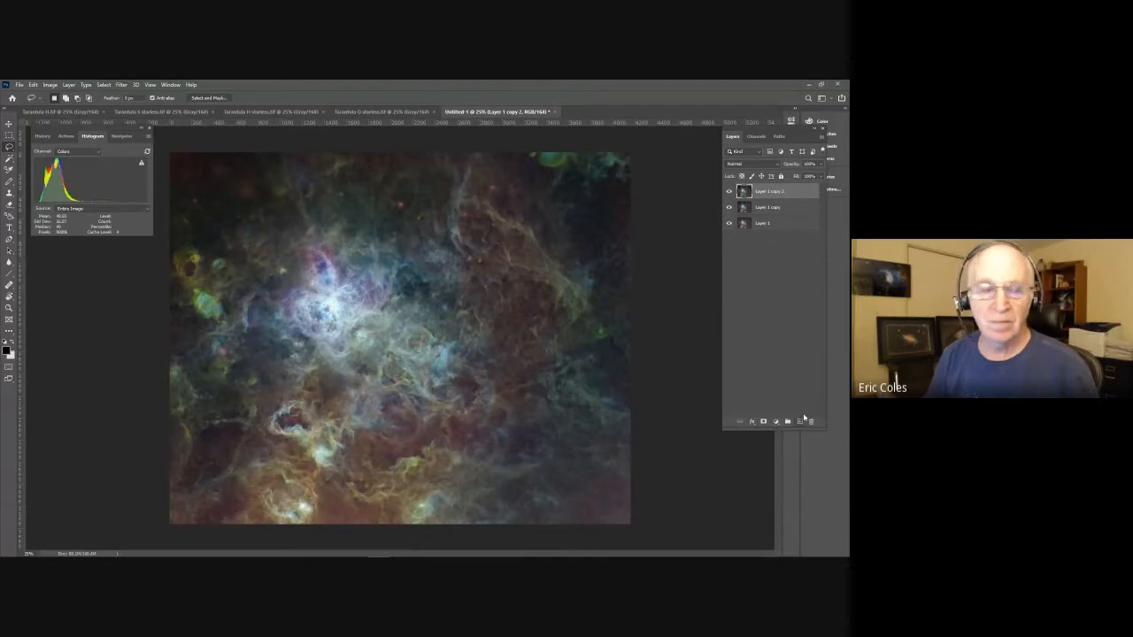
Invert the selection back to the central nebula and hide its outline.
left_click(105, 85)
left_click(128, 120)
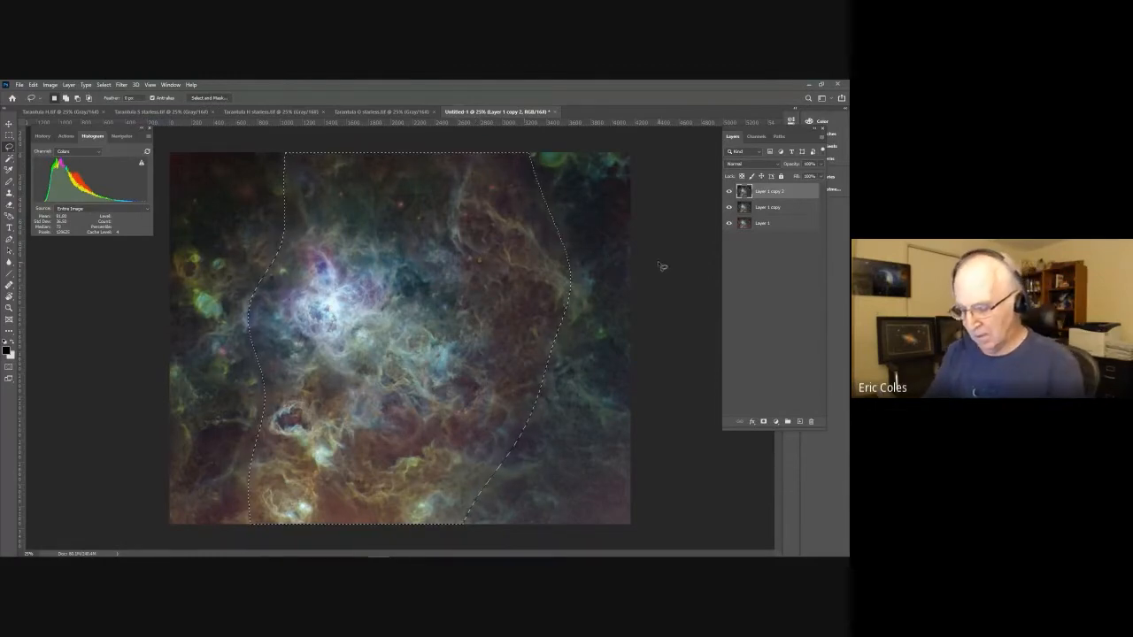
key("ctrl+d")
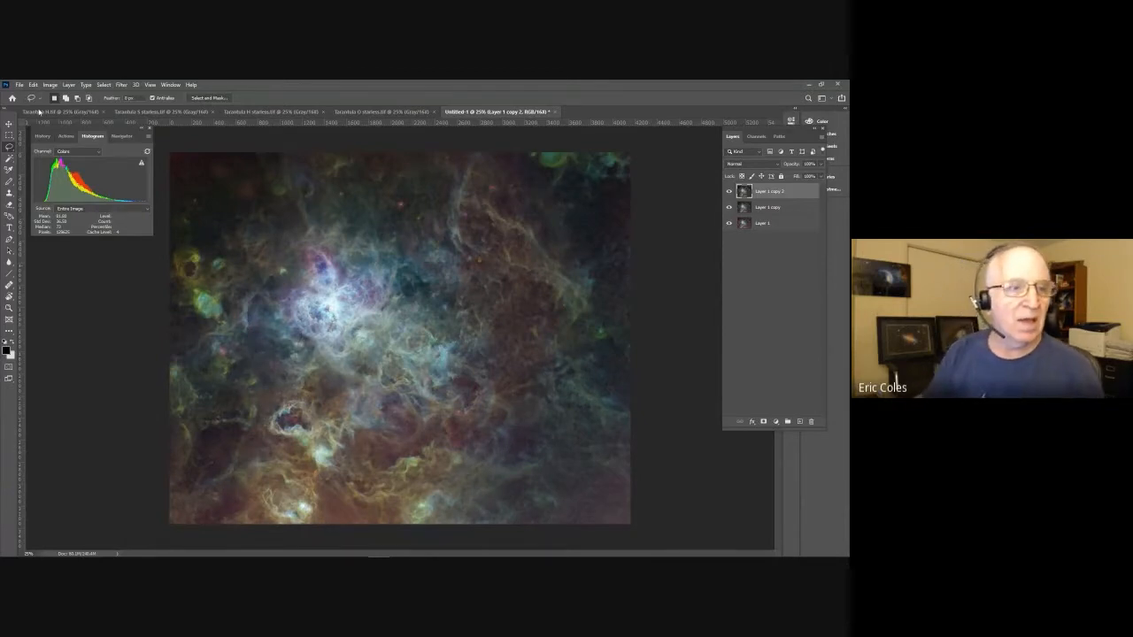
Start a Levels adjustment on the central nebula and set the Red channel's black input level to 9 and midtone to 0.95.
left_click(51, 85)
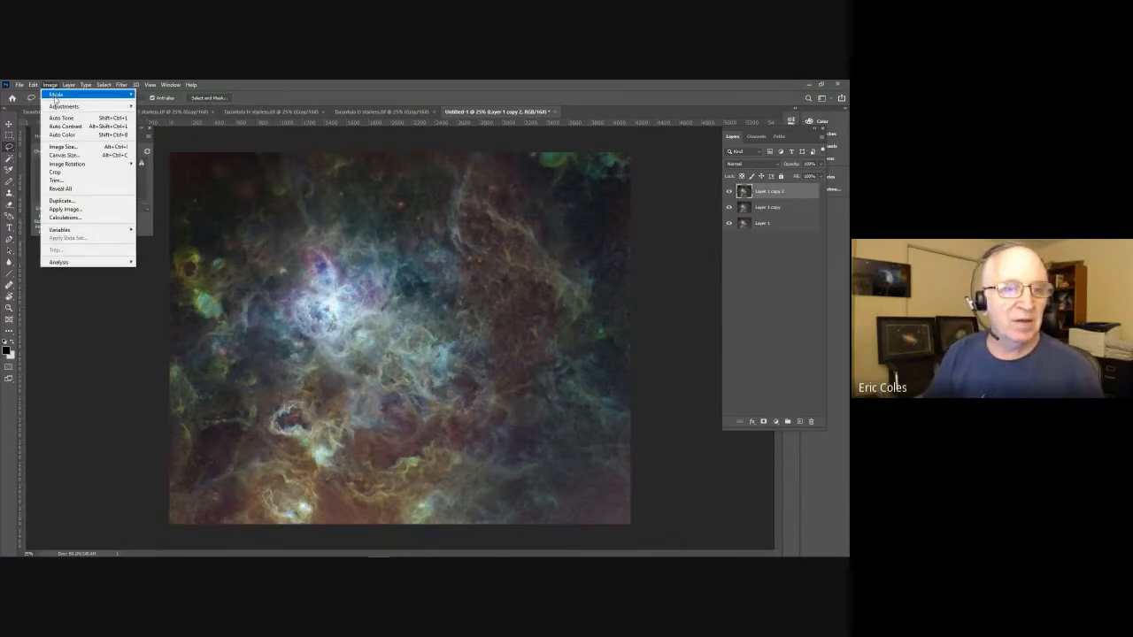
mouse_move(57, 107)
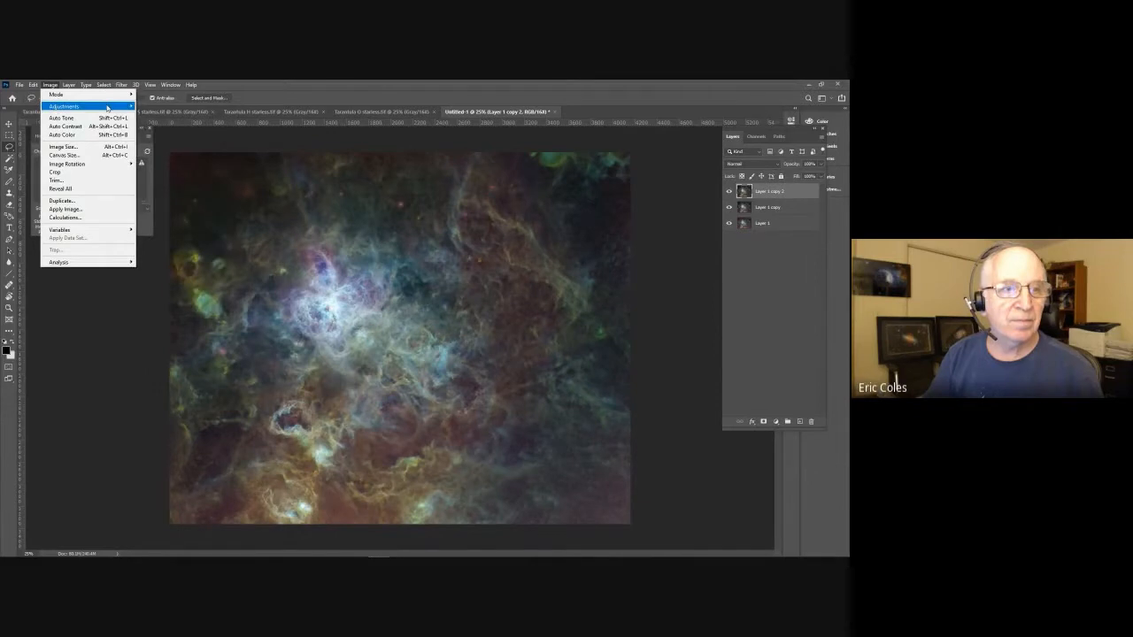
left_click(150, 115)
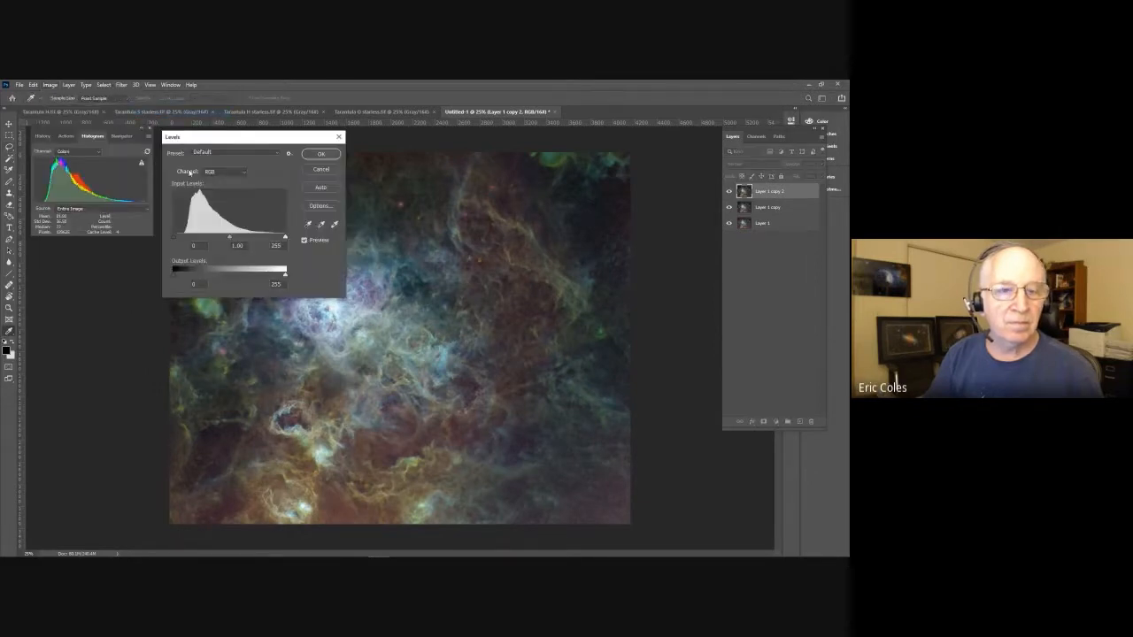
left_click(245, 171)
left_click(217, 182)
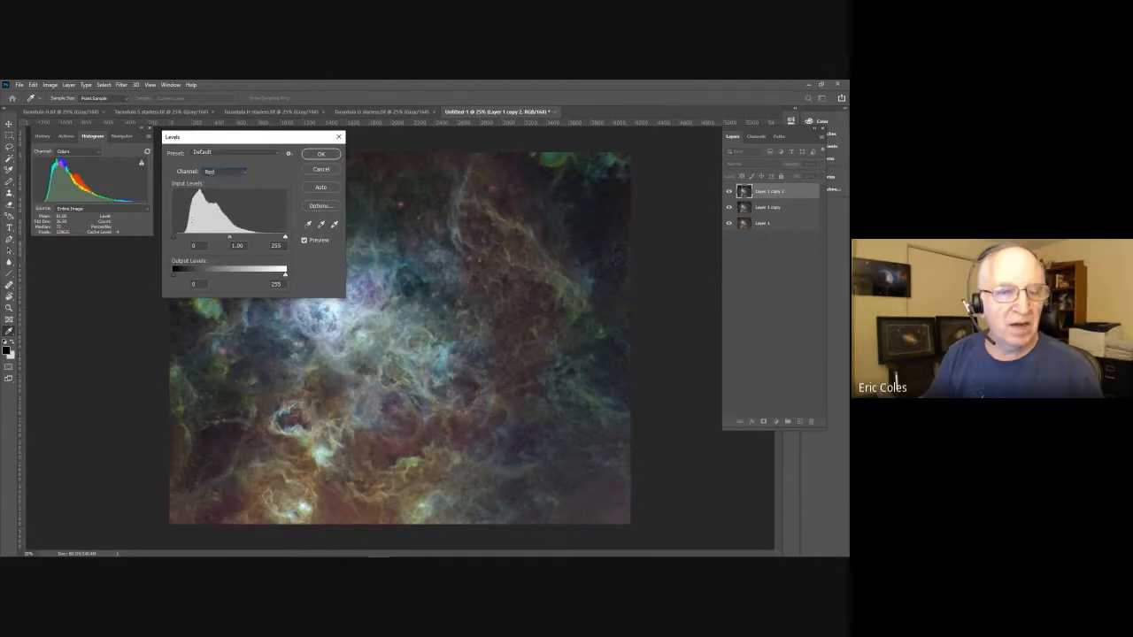
left_click_drag(174, 237, 178, 237)
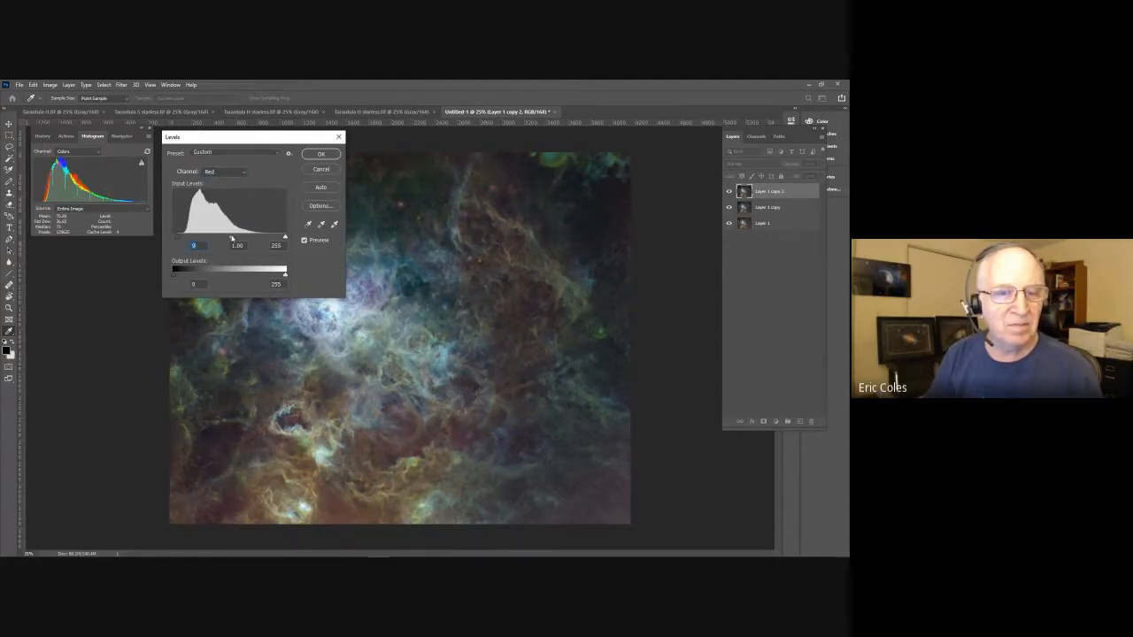
left_click_drag(232, 239, 234, 237)
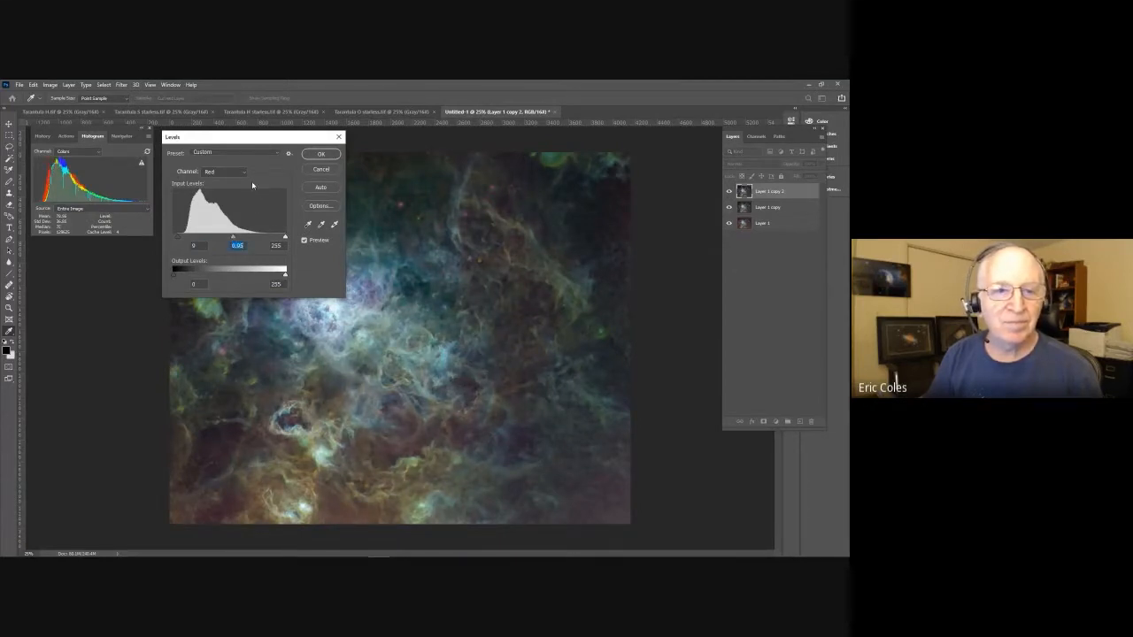
Set the Green channel's black input level to 16 and its midtone to 1.12.
left_click(225, 171)
left_click(217, 191)
left_click_drag(174, 239, 229, 238)
Set the Blue channel's black input level to 14 and its midtone to 1.03, and apply the Levels adjustment.
left_click(244, 172)
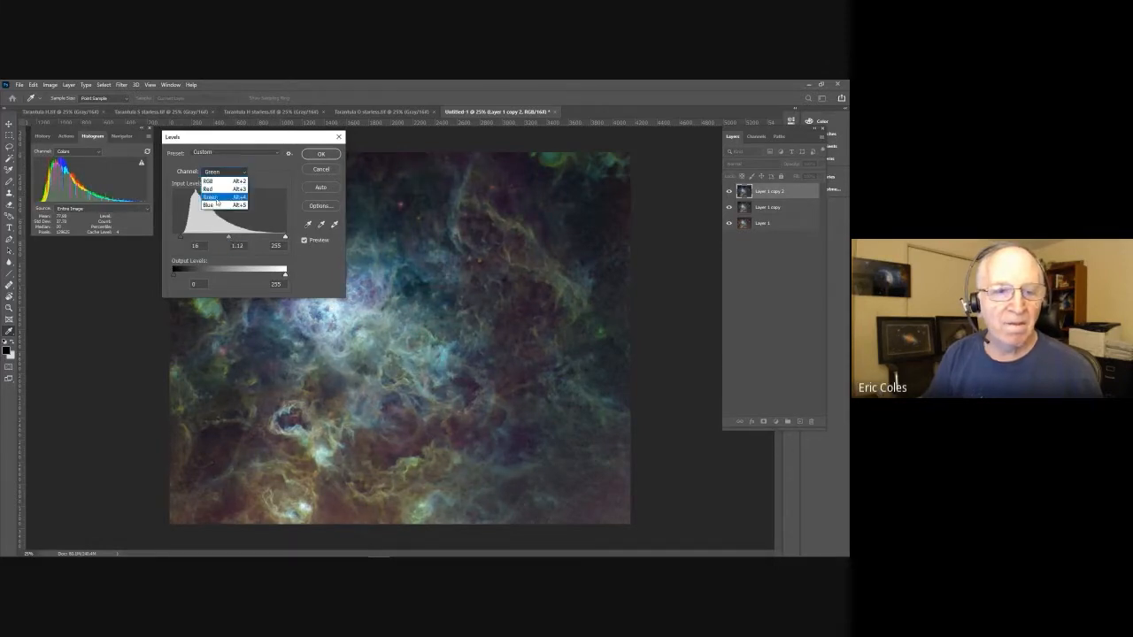
left_click(213, 203)
left_click_drag(177, 239, 232, 239)
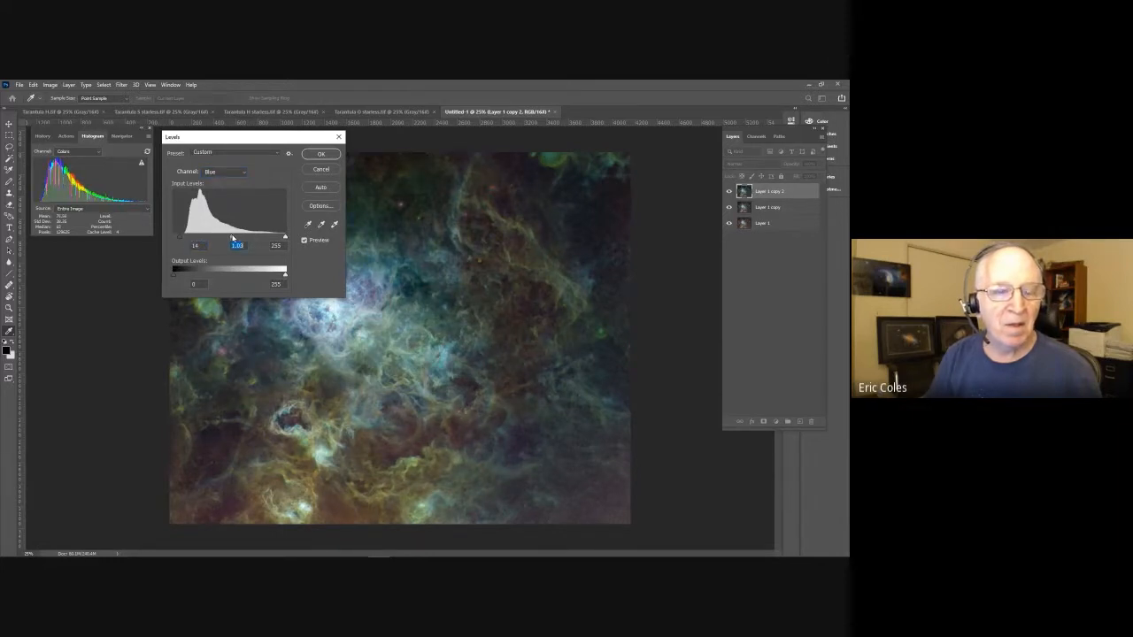
left_click(319, 154)
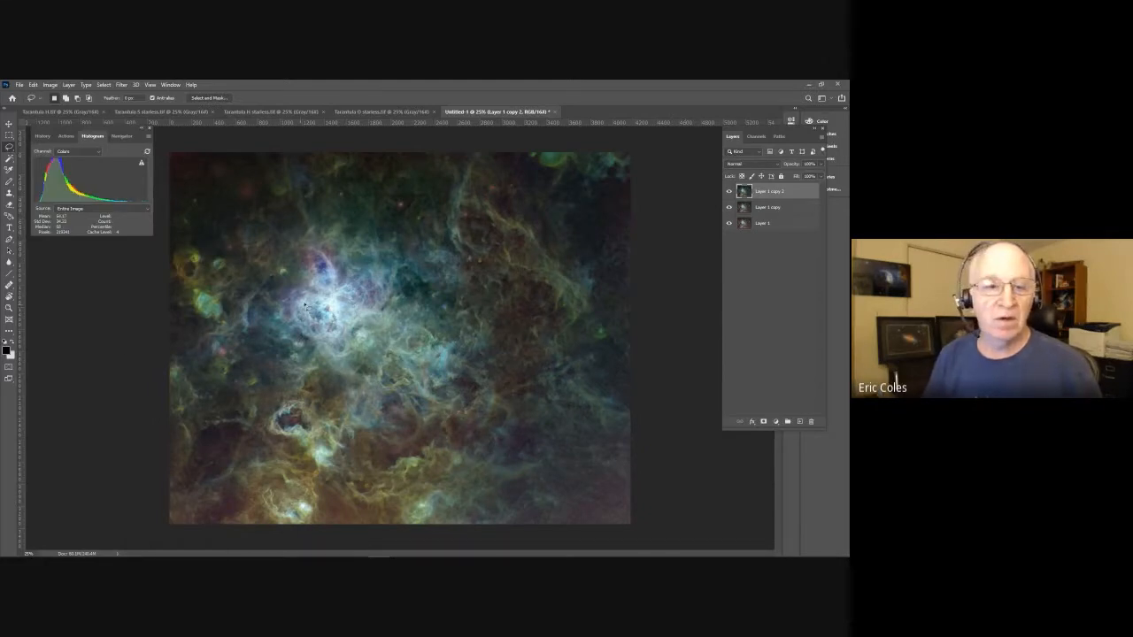
Duplicate Layer 1 copy 2 and lasso the central nebula together with the bright clouds down to the image's lower edge.
left_click_drag(795, 192, 801, 422)
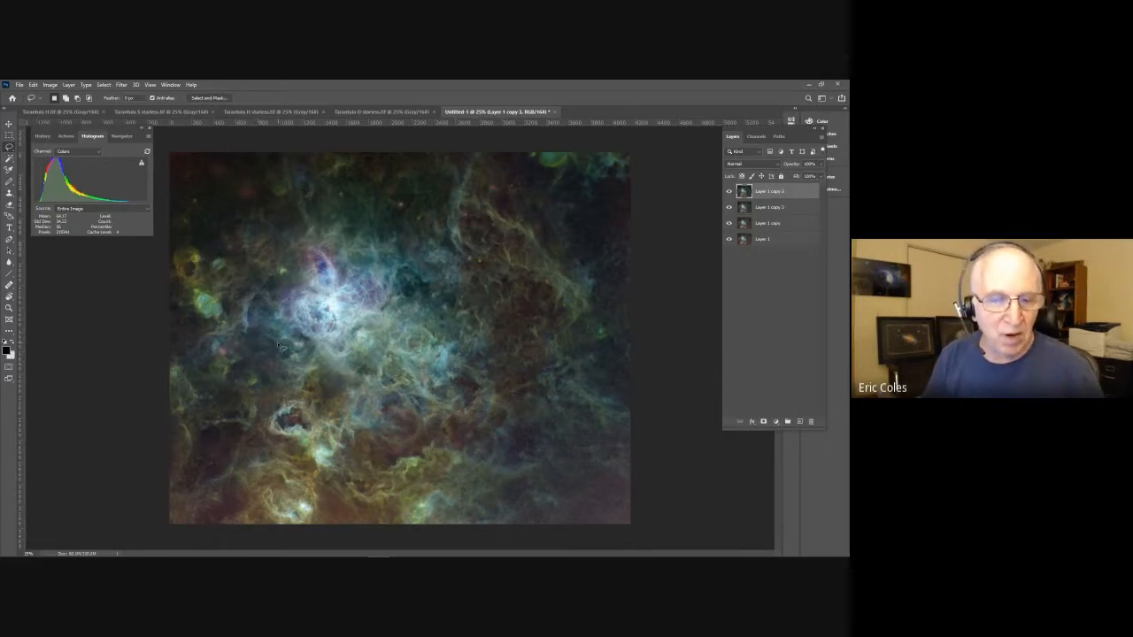
mouse_move(279, 345)
left_mouse_down()
mouse_move(266, 319)
mouse_move(287, 244)
mouse_move(319, 221)
mouse_move(451, 250)
mouse_move(490, 293)
mouse_move(502, 334)
mouse_move(453, 457)
mouse_move(402, 524)
mouse_move(367, 537)
mouse_move(239, 527)
mouse_move(244, 469)
mouse_move(286, 388)
mouse_move(282, 344)
left_mouse_up()
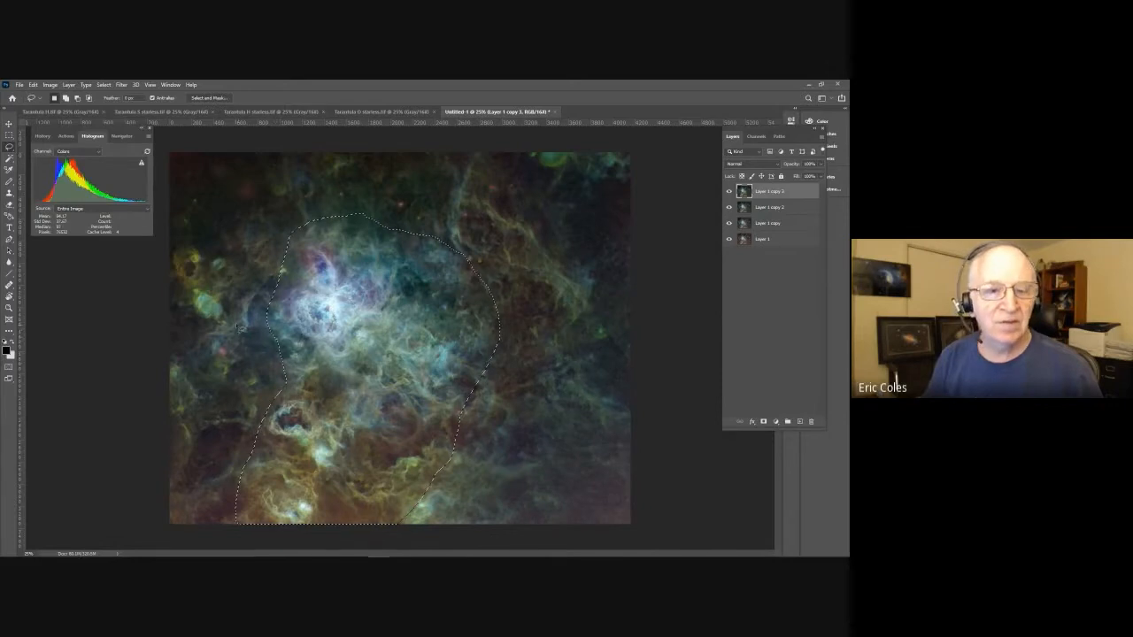
Feather the nebula selection by 200 pixels and hide its outline.
left_click(103, 85)
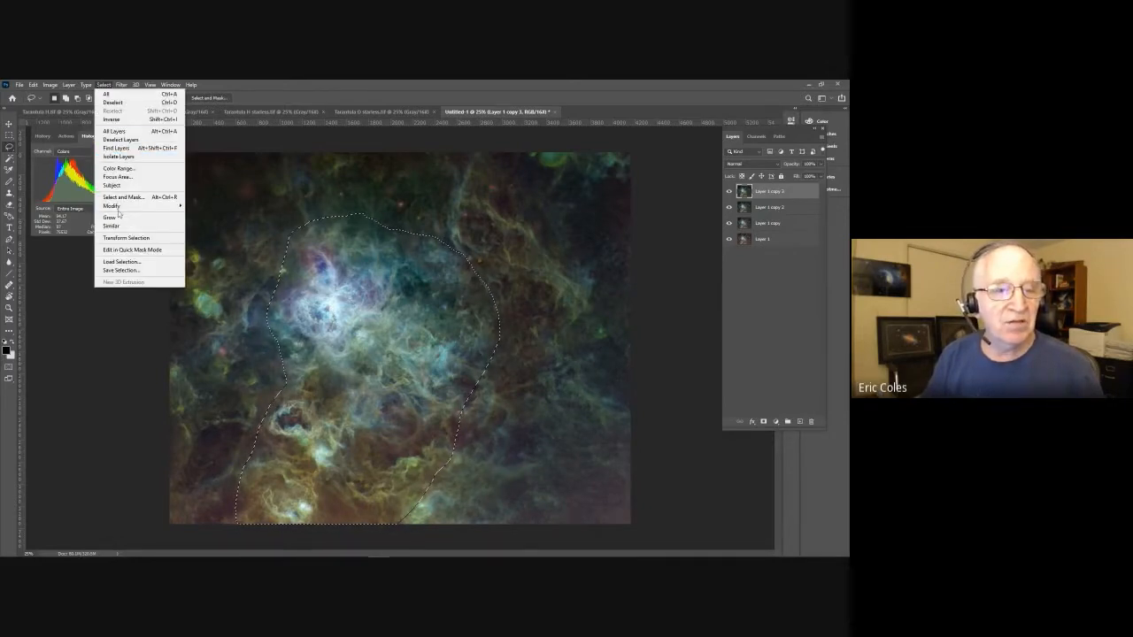
mouse_move(124, 205)
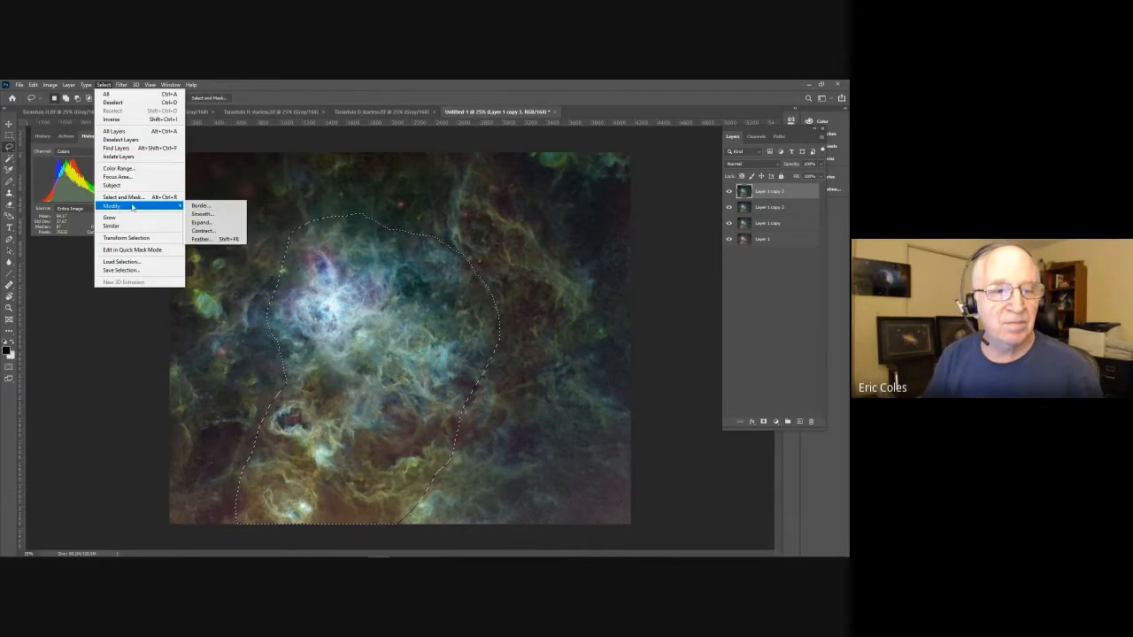
left_click(214, 239)
type("200")
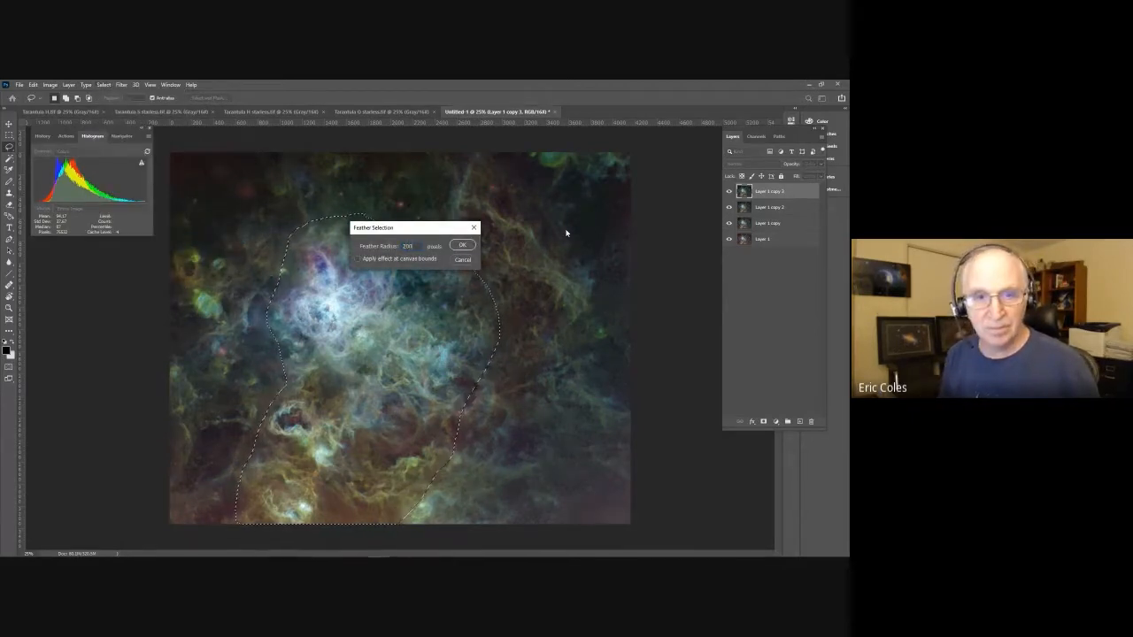
key("Return")
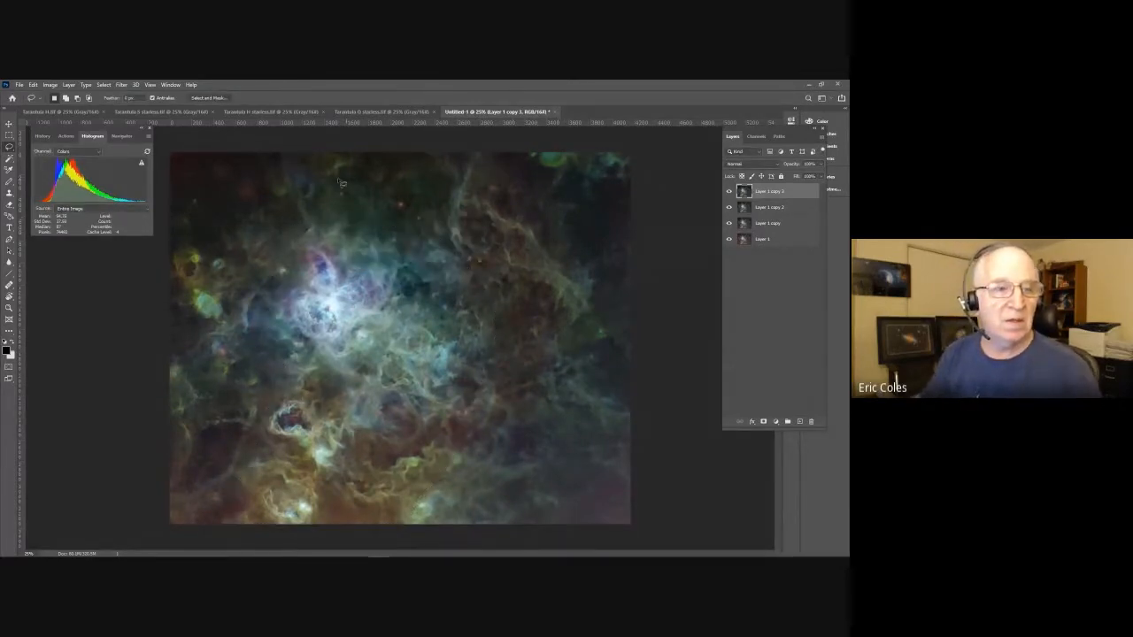
Start a Levels adjustment on the feathered nebula area and set the Red channel's black input level to 10.
left_click(50, 85)
mouse_move(91, 109)
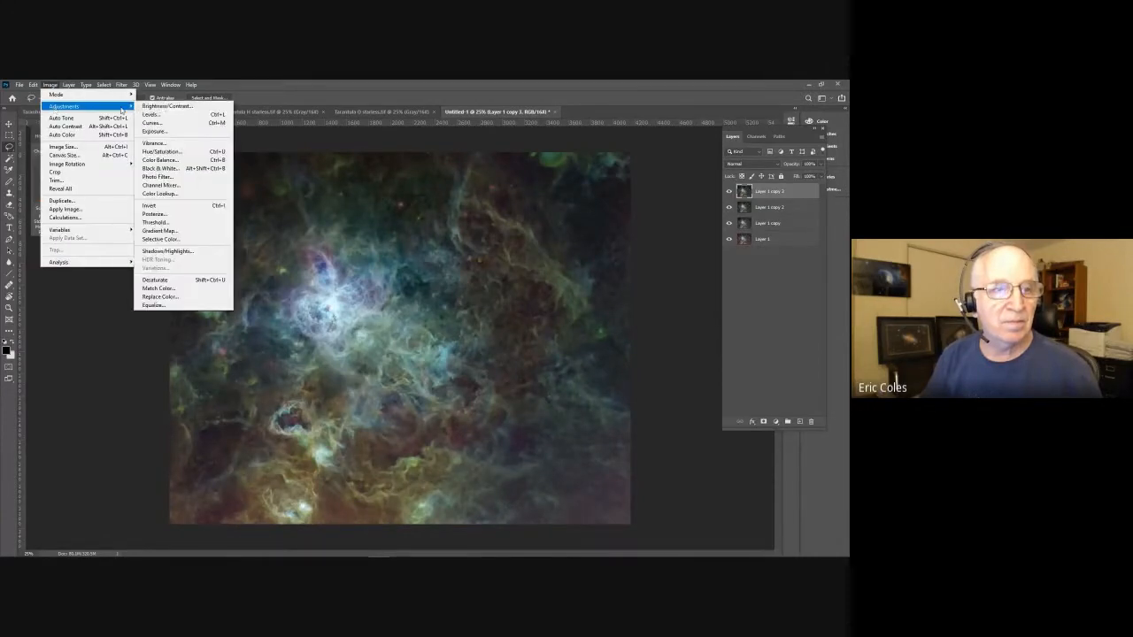
left_click(148, 114)
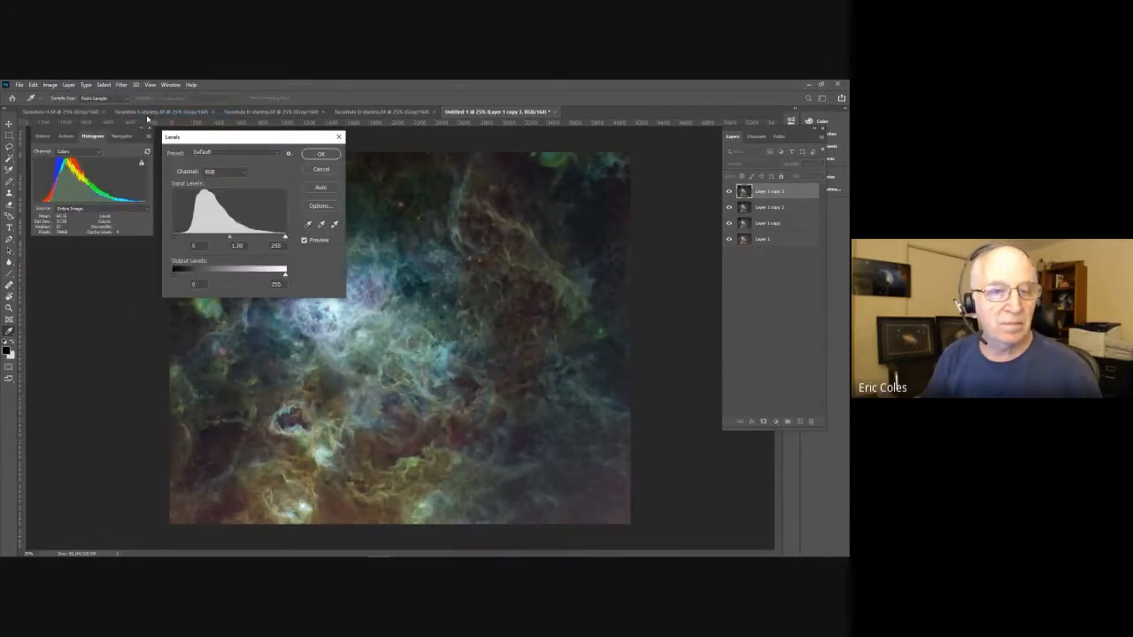
left_click(241, 173)
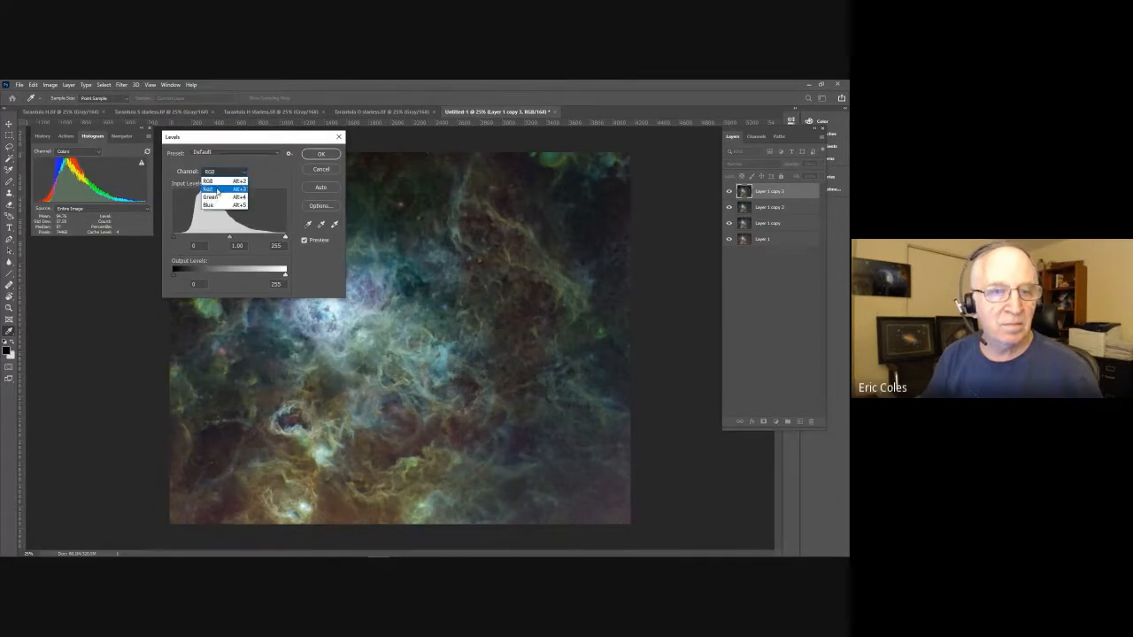
left_click(215, 185)
left_click_drag(174, 239, 181, 239)
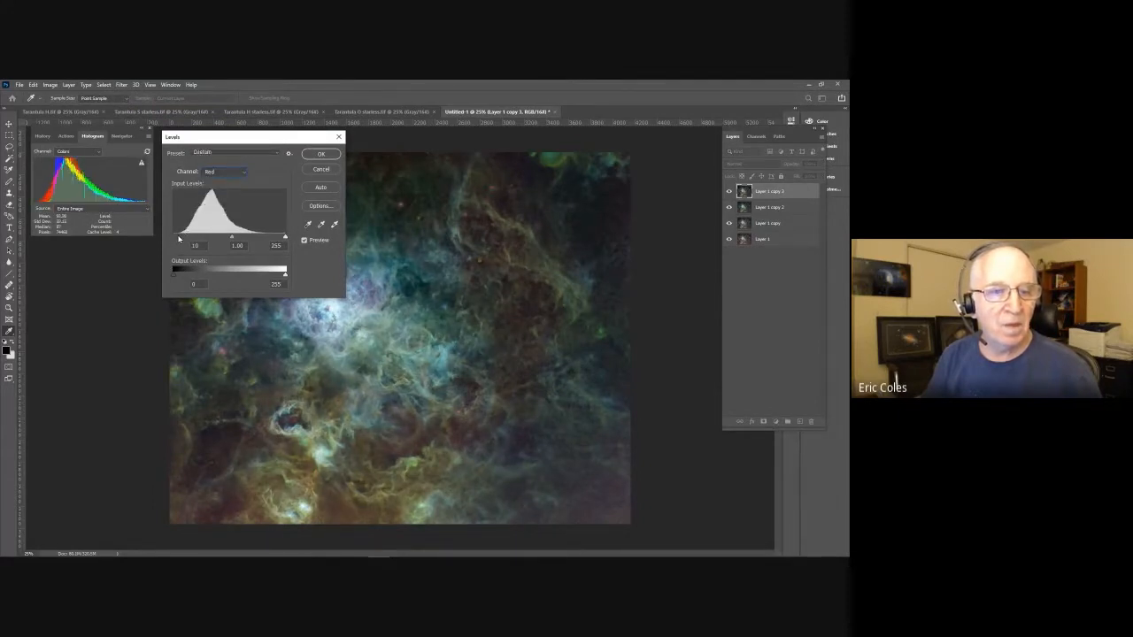
Adjust the Green channel's black input level and midtone for the feathered nebula area.
left_click(247, 173)
left_click(216, 196)
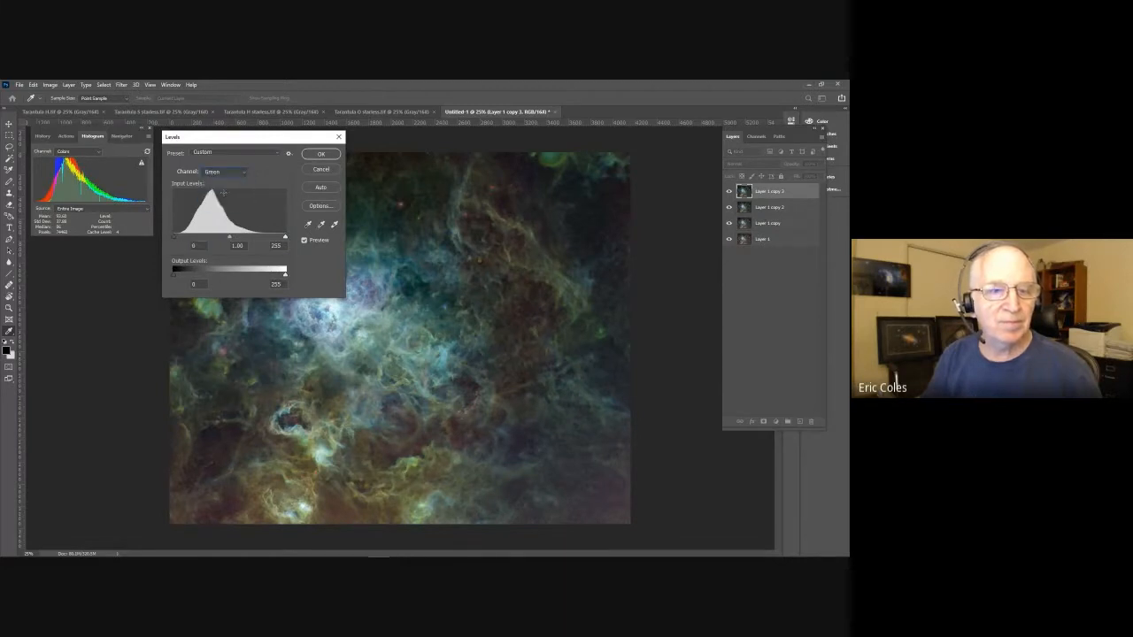
left_click_drag(178, 239, 231, 240)
Set the Blue channel's black input level to 21 and its midtone to 1.45.
left_click(246, 172)
left_click(229, 204)
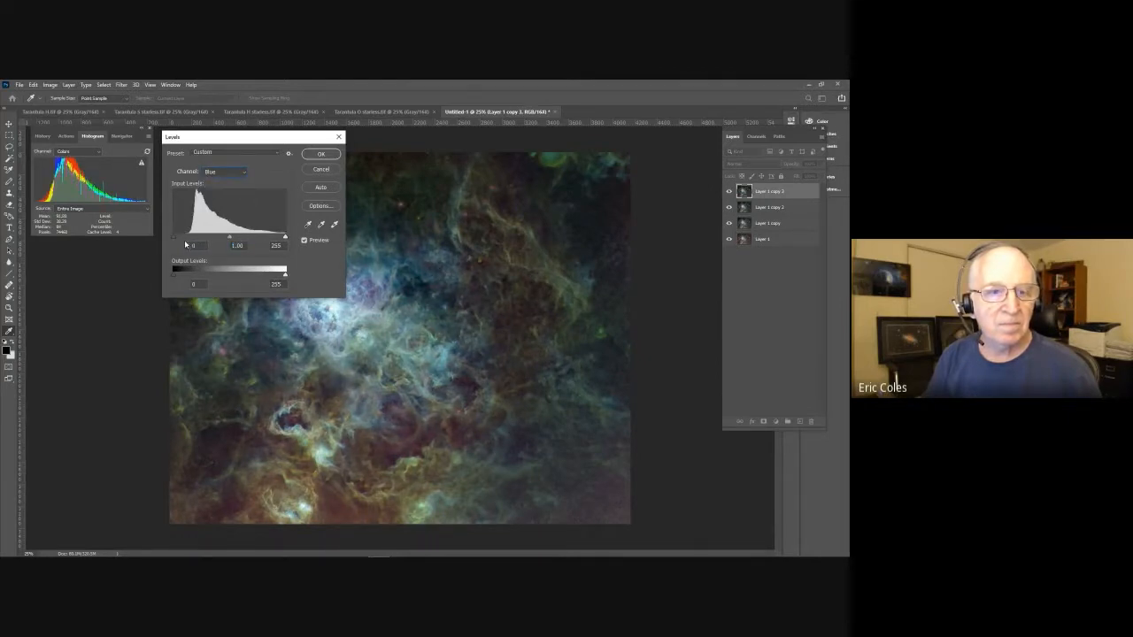
left_click_drag(173, 239, 181, 239)
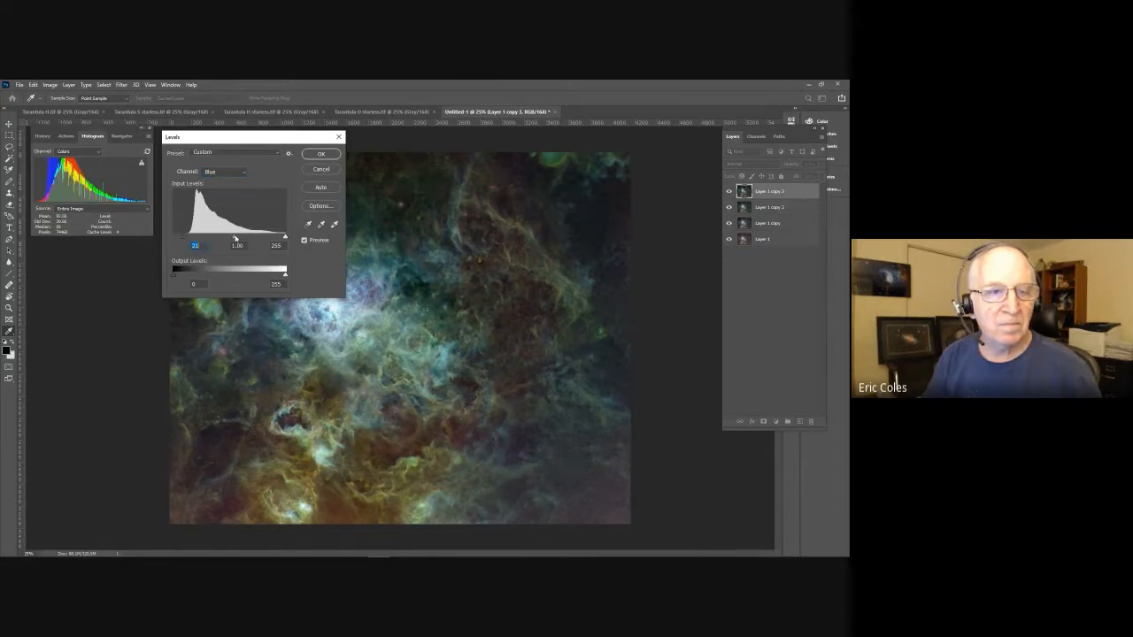
left_click_drag(235, 239, 220, 238)
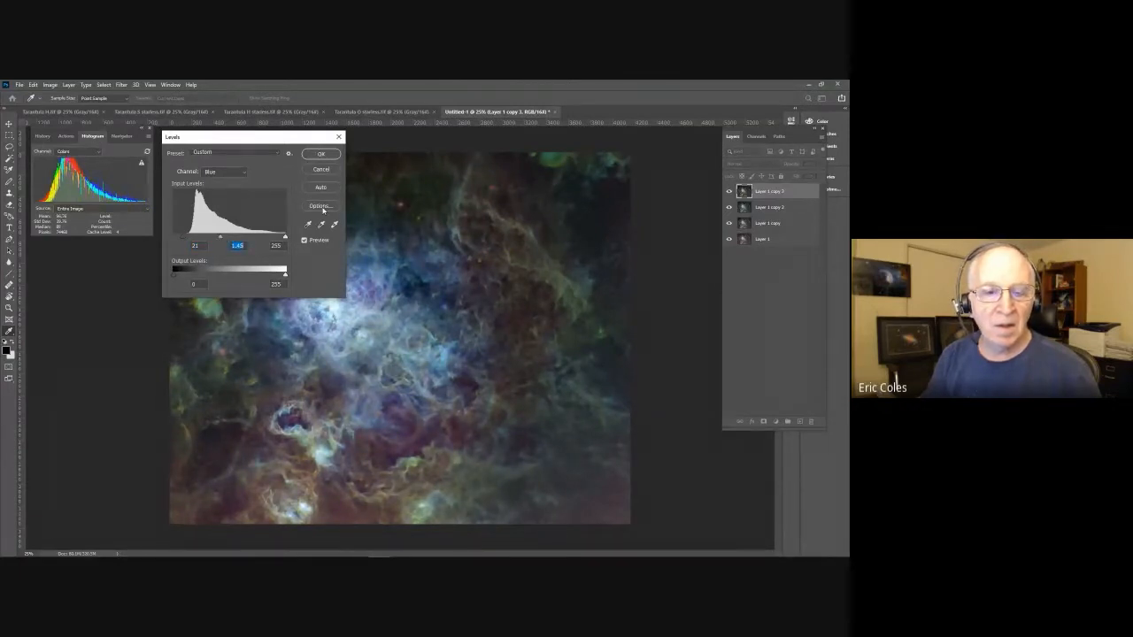
Compare the nebula with and without the Levels preview, and apply the adjustment.
left_click(304, 240)
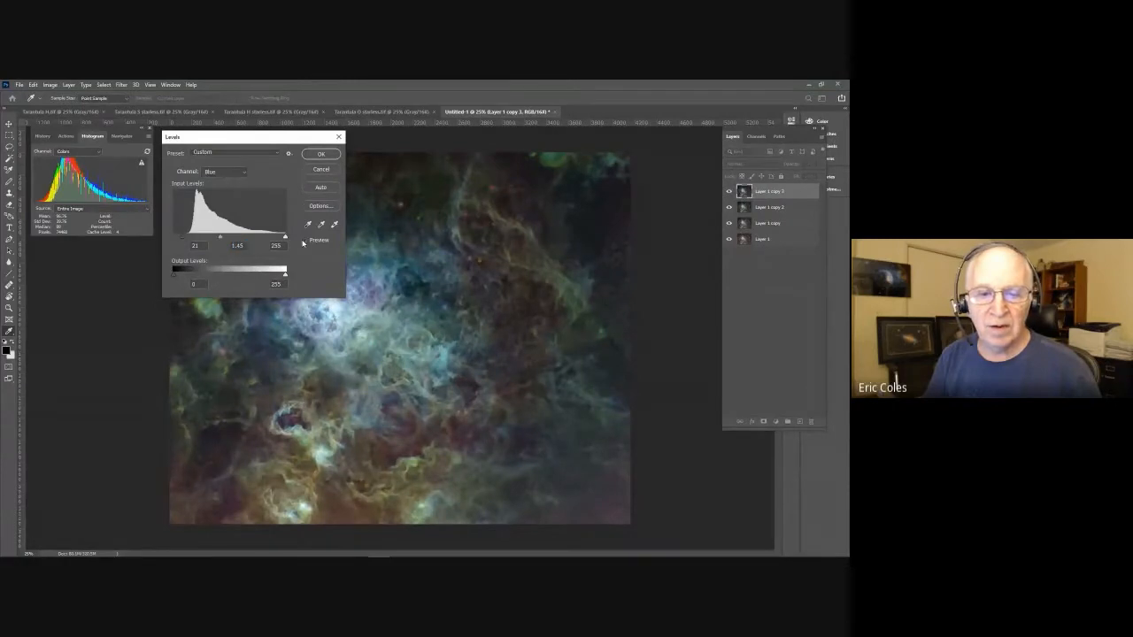
left_click(304, 239)
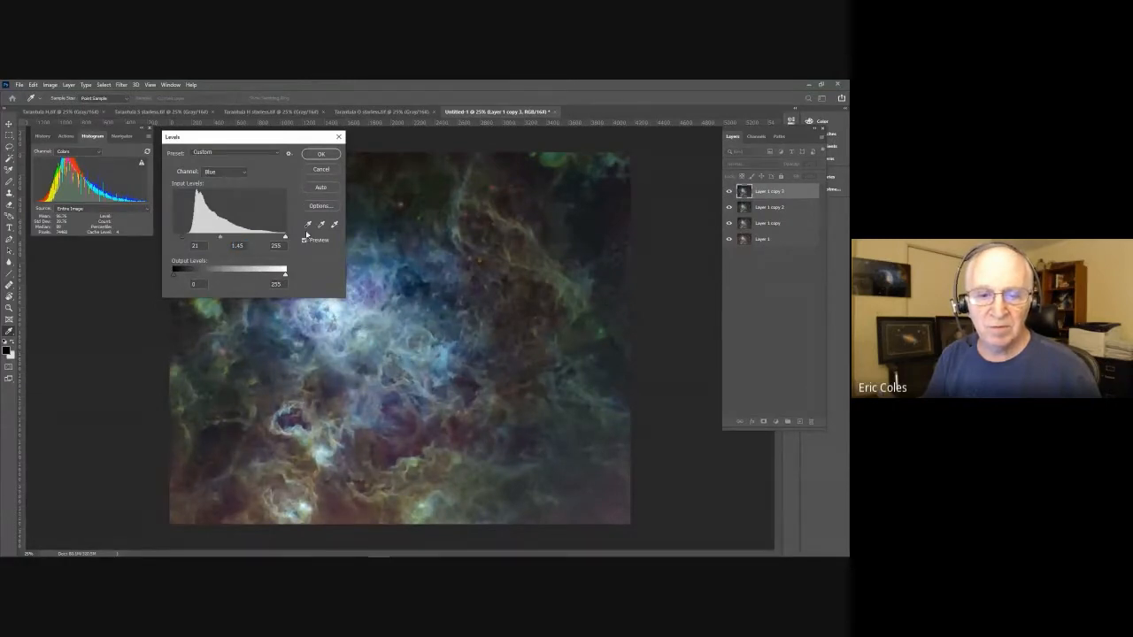
left_click(312, 155)
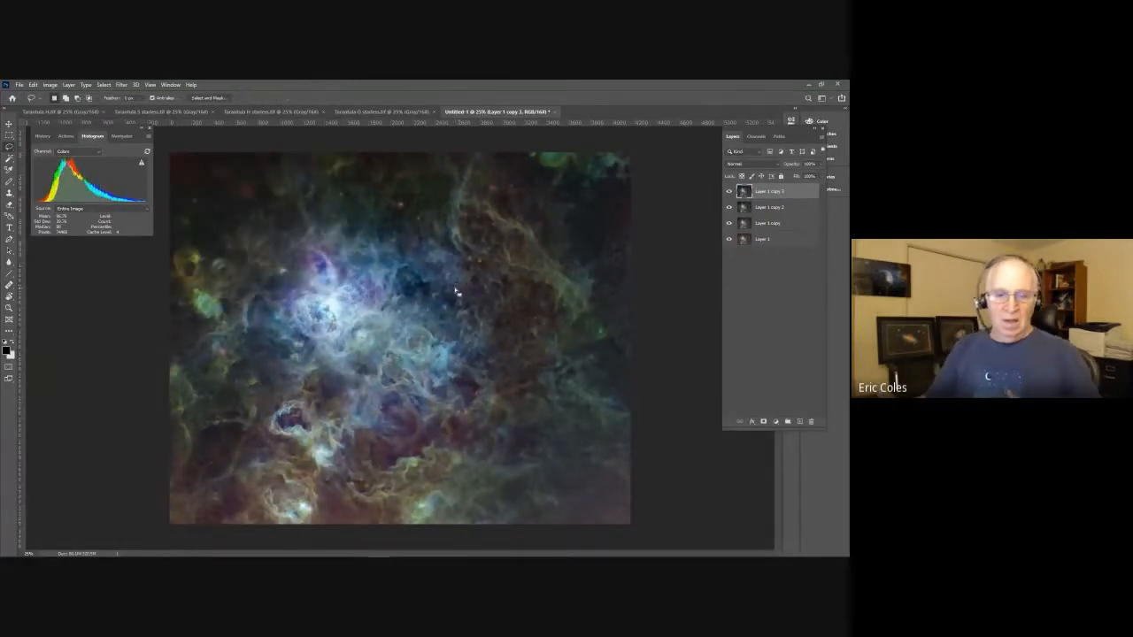
Duplicate Layer 1 copy 3 and assign the Adobe RGB (1998) profile to the document after previewing the working sRGB profile.
left_click_drag(802, 193, 801, 422)
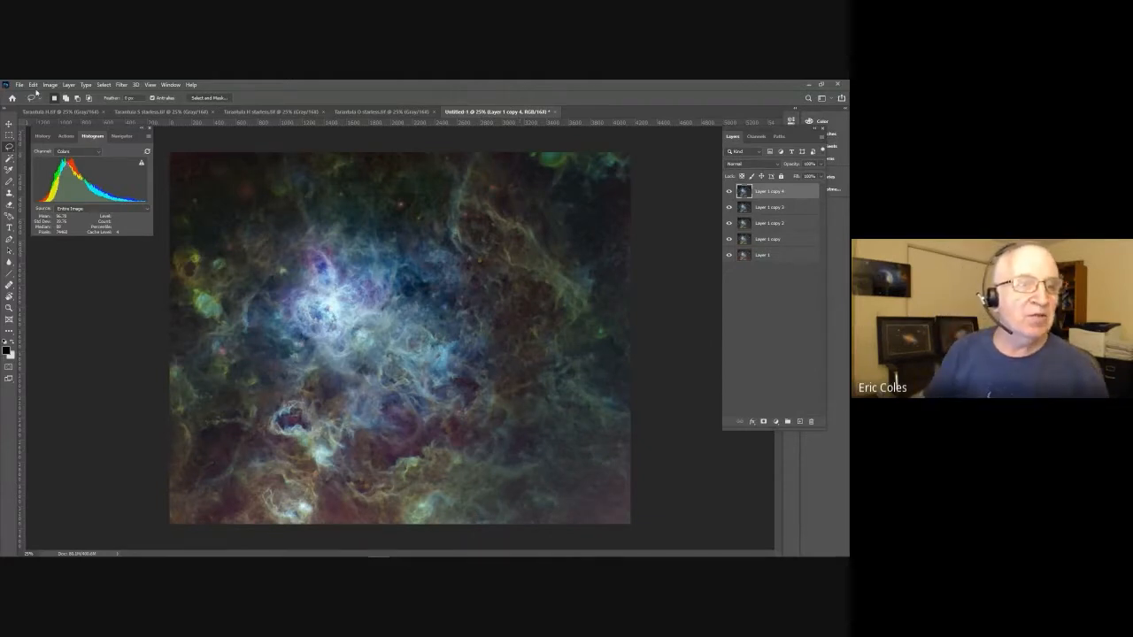
left_click(32, 85)
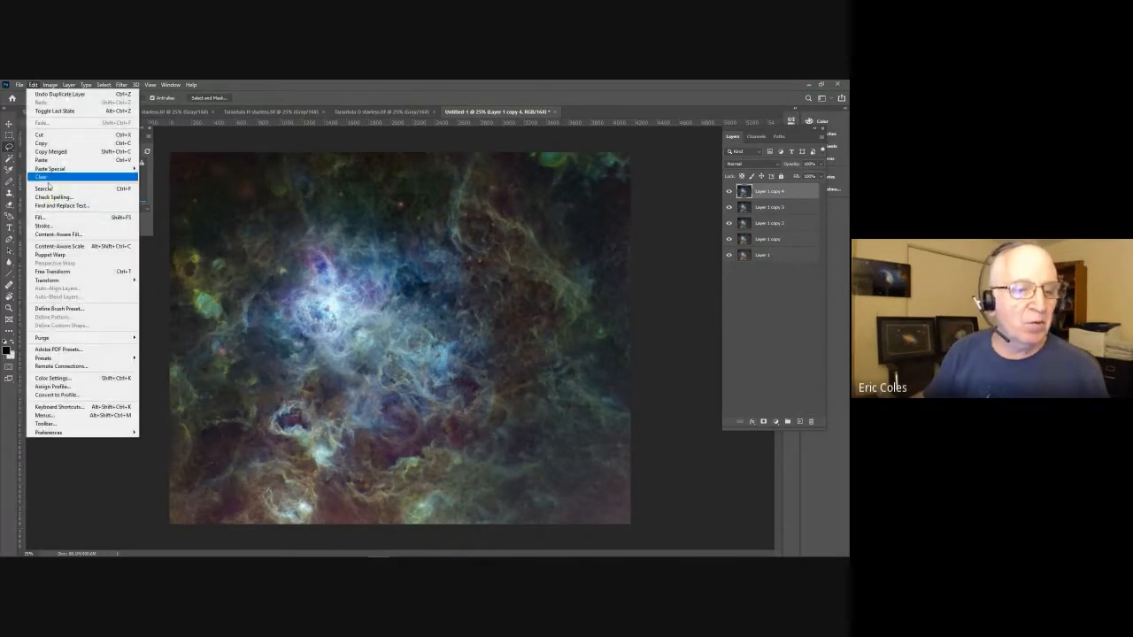
left_click(60, 388)
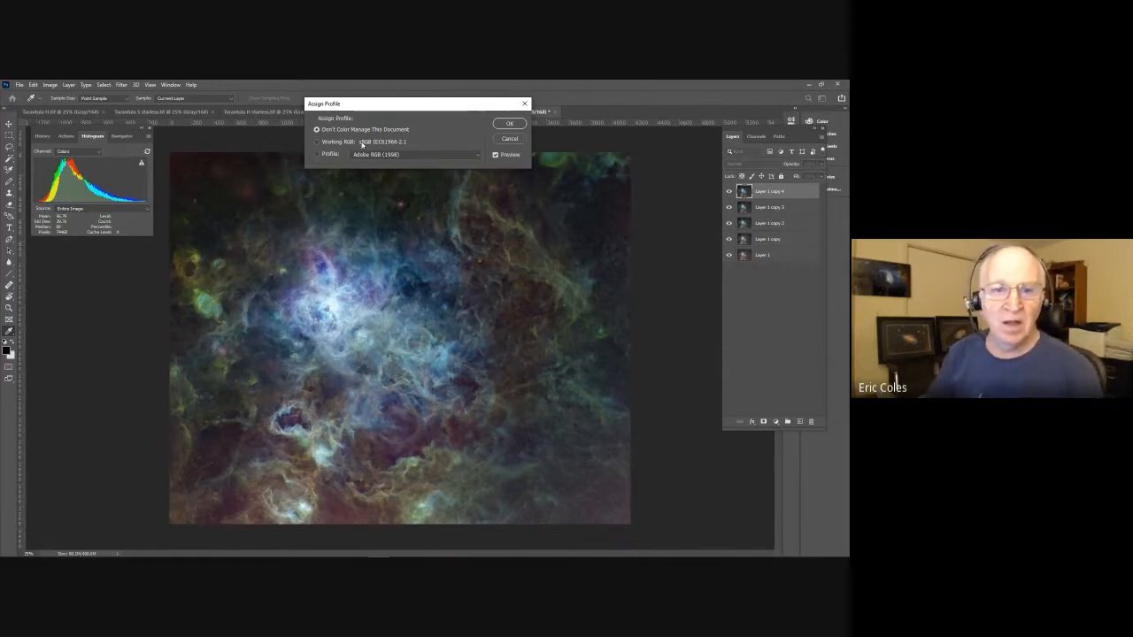
left_click(317, 143)
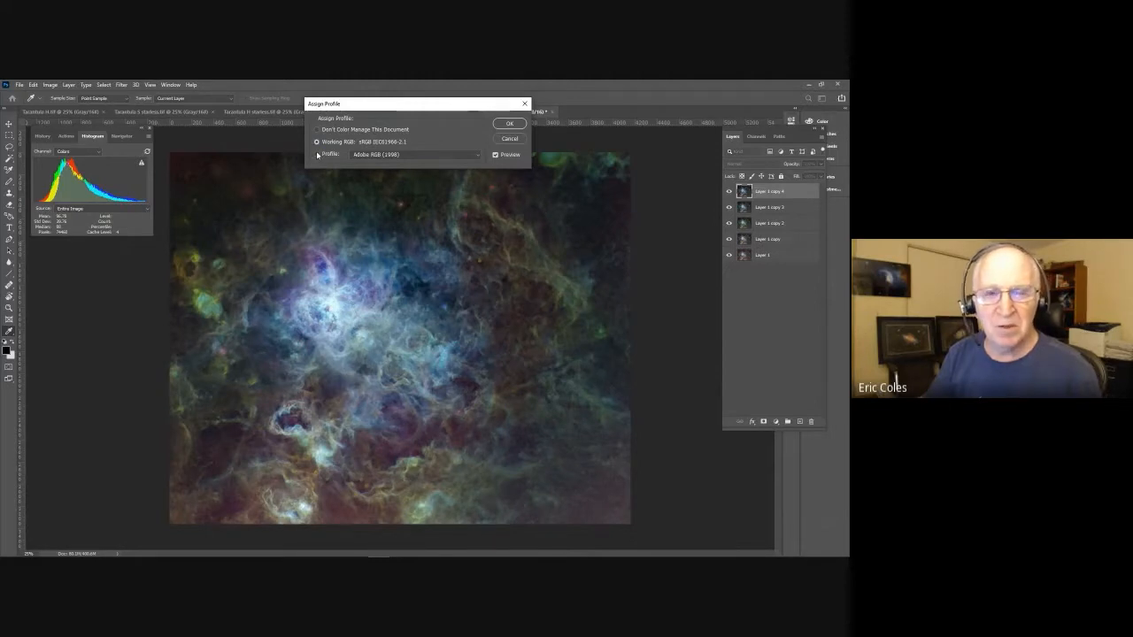
left_click(317, 154)
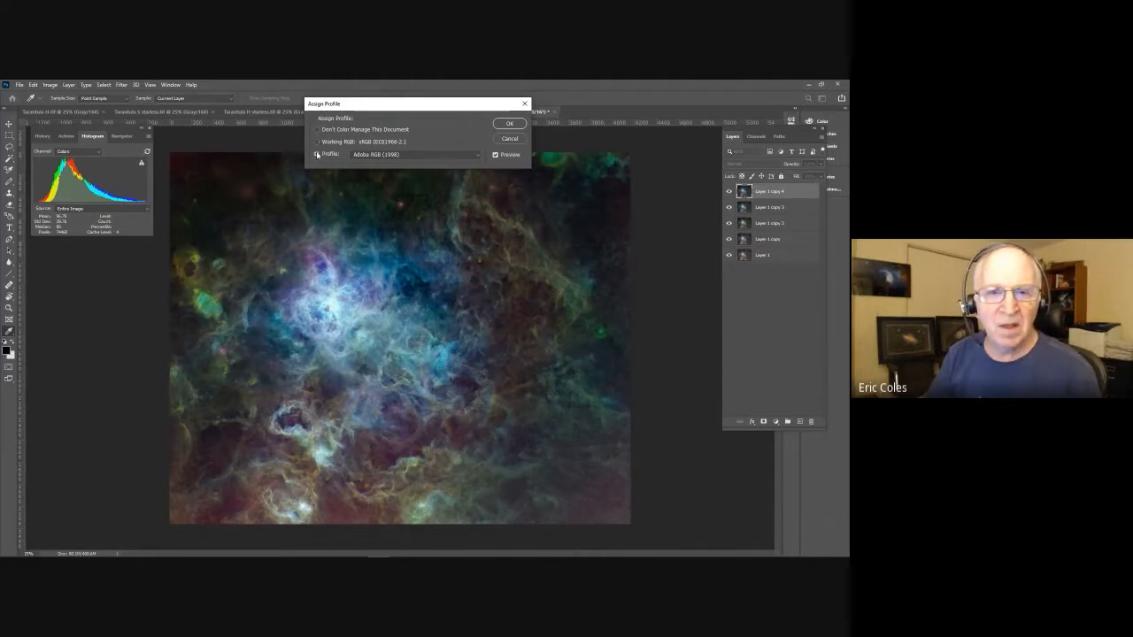
left_click(509, 124)
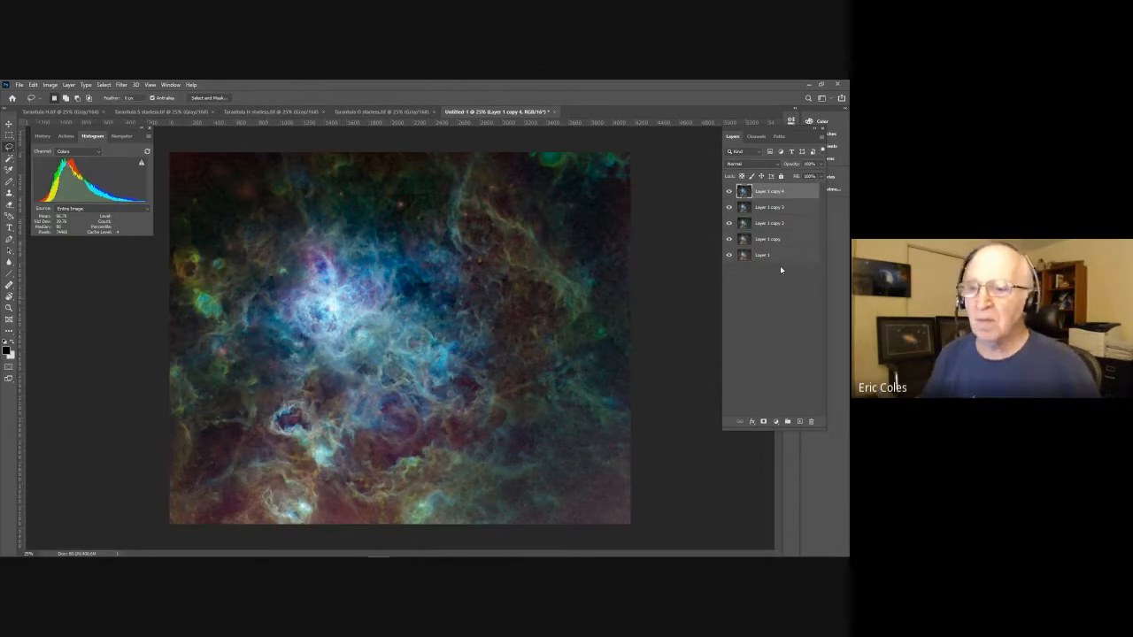
Duplicate Layer 1 copy 4 and lasso the bright nebula core with the small dark-centred cloud below it.
left_click_drag(795, 192, 799, 422)
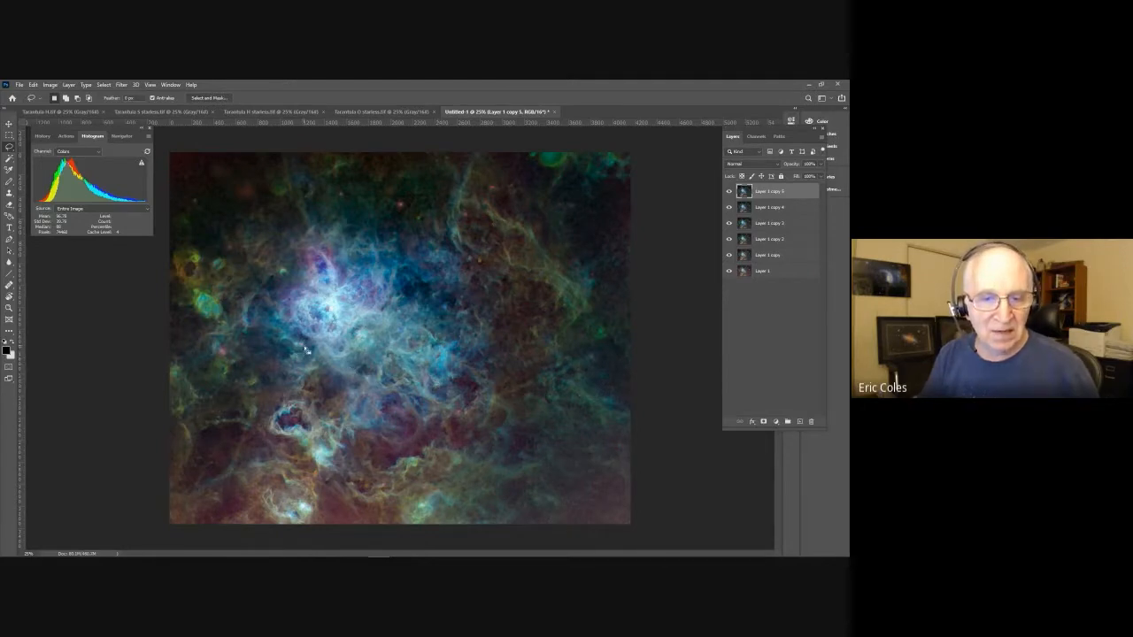
left_click_drag(305, 349, 304, 338)
key("ctrl+d")
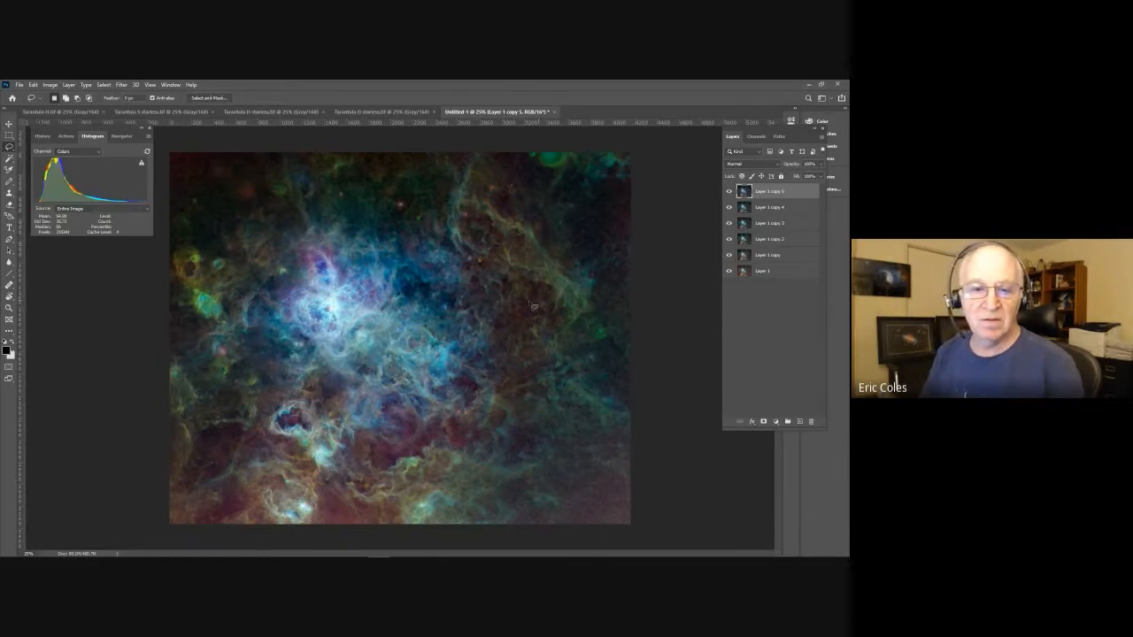
mouse_move(306, 349)
left_mouse_down()
mouse_move(278, 314)
mouse_move(290, 253)
mouse_move(310, 230)
mouse_move(328, 230)
mouse_move(447, 287)
mouse_move(471, 354)
mouse_move(463, 375)
mouse_move(316, 461)
mouse_move(262, 435)
mouse_move(299, 347)
left_mouse_up()
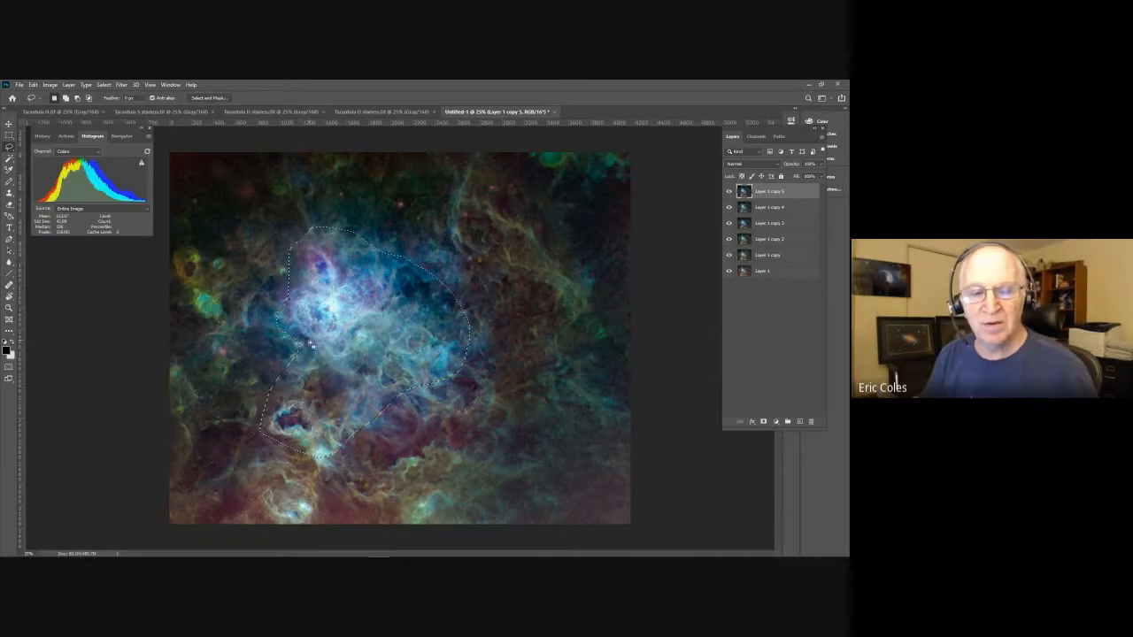
Feather the lasso selection around the bright core and dark-centred cloud by 150 pixels and hide its selection edges.
left_click(104, 85)
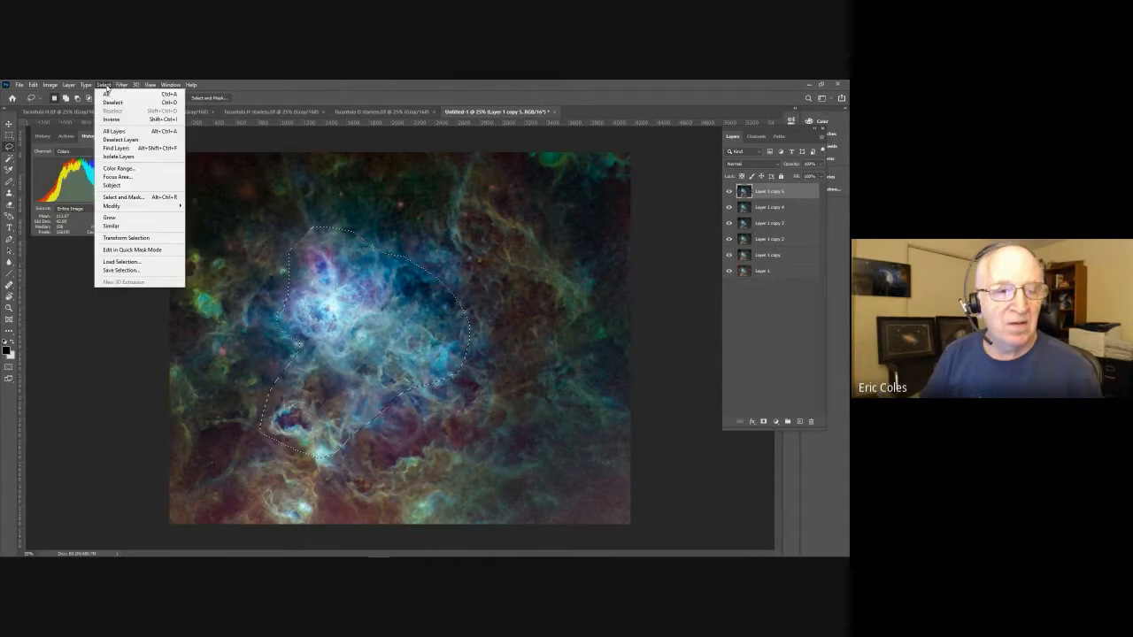
mouse_move(133, 209)
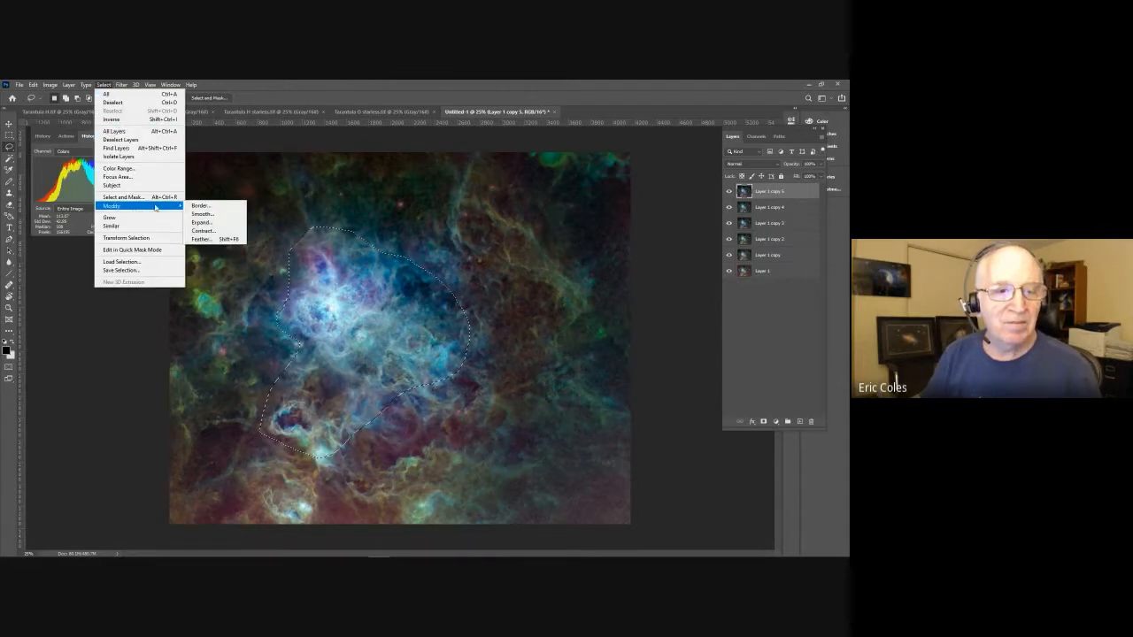
left_click(207, 242)
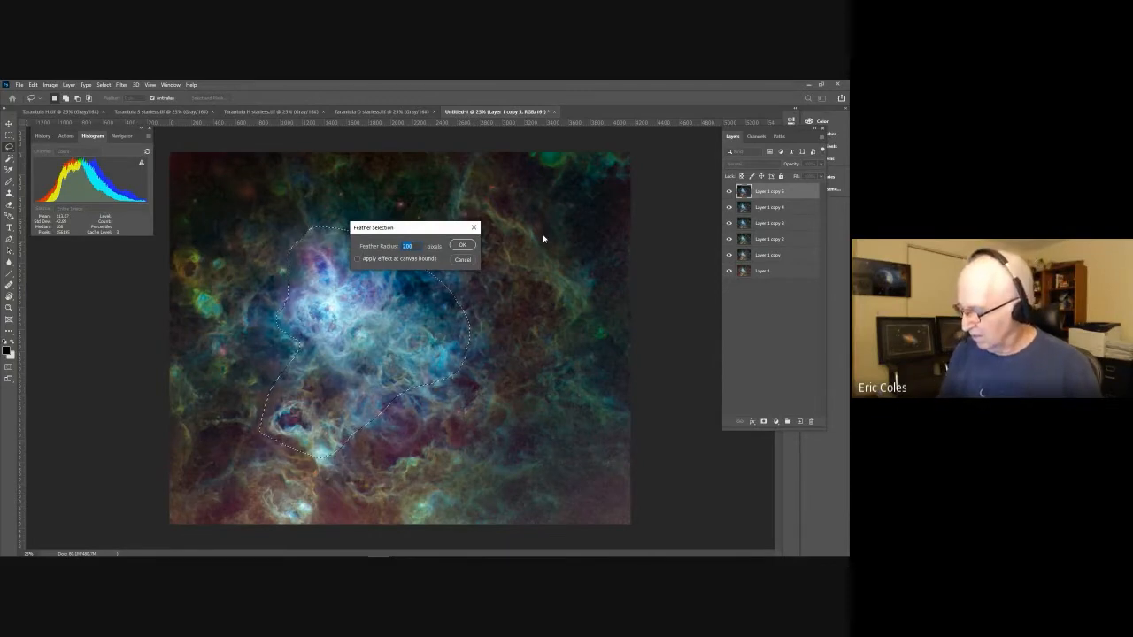
key("Return")
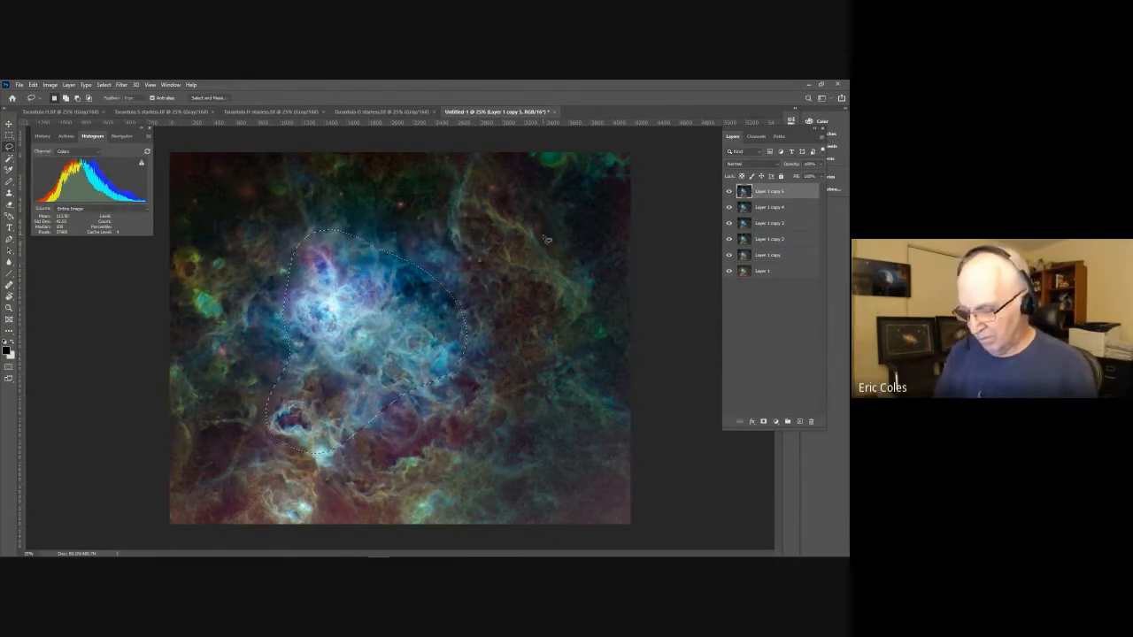
key("ctrl+h")
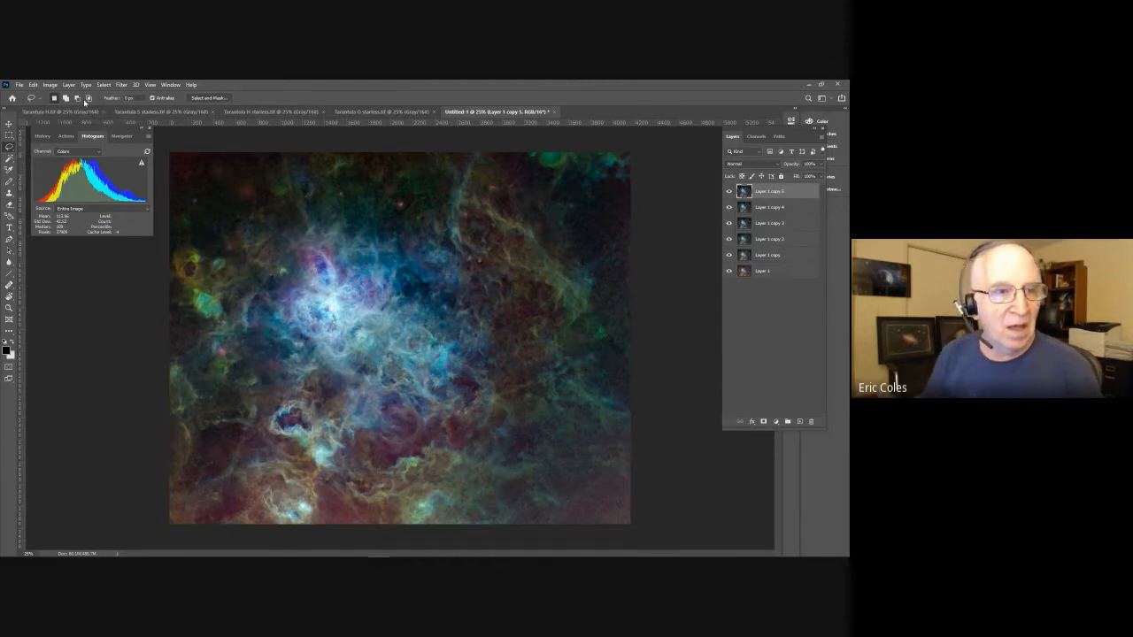
Start a Levels adjustment on the feathered area and set the Red channel's midtone to 1.18.
left_click(51, 85)
mouse_move(57, 106)
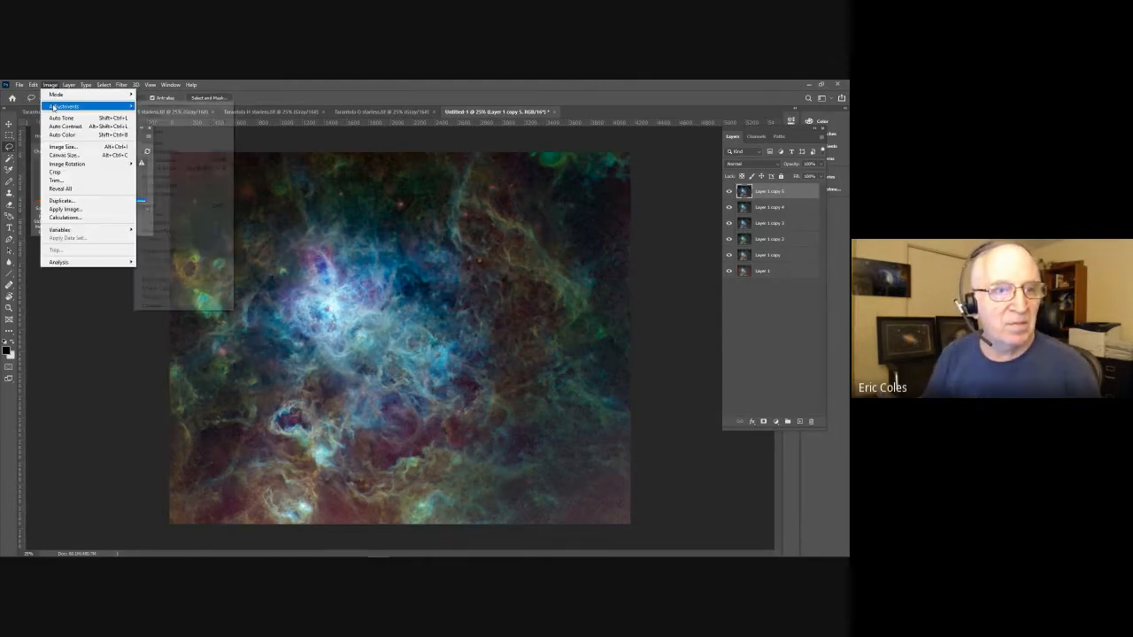
left_click(161, 115)
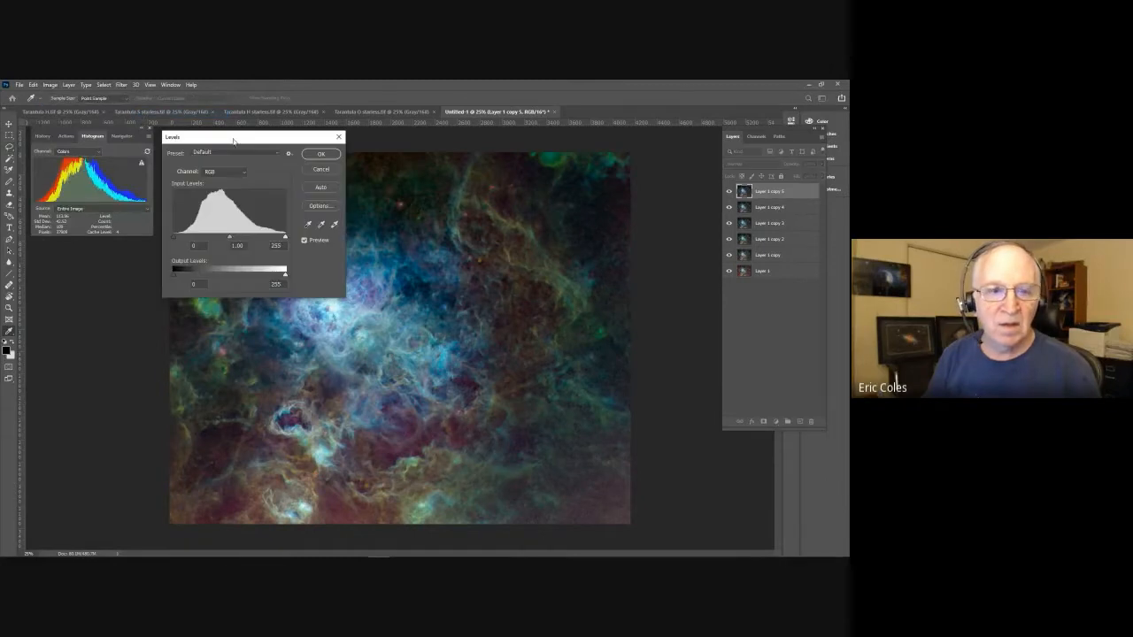
left_click_drag(234, 139, 571, 164)
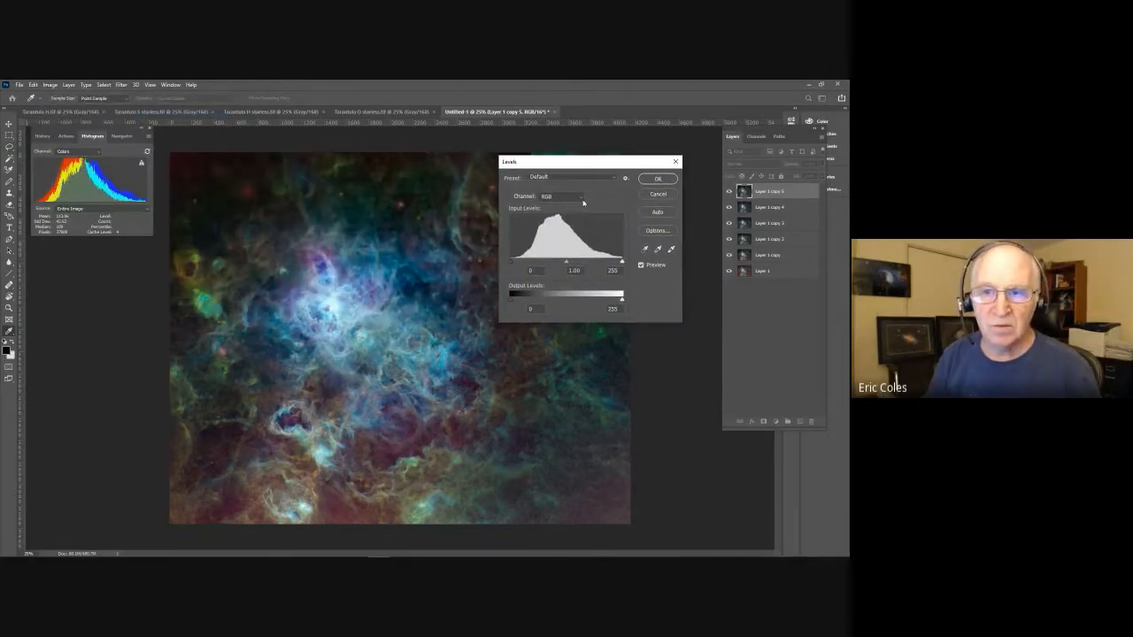
left_click(579, 197)
left_click(551, 213)
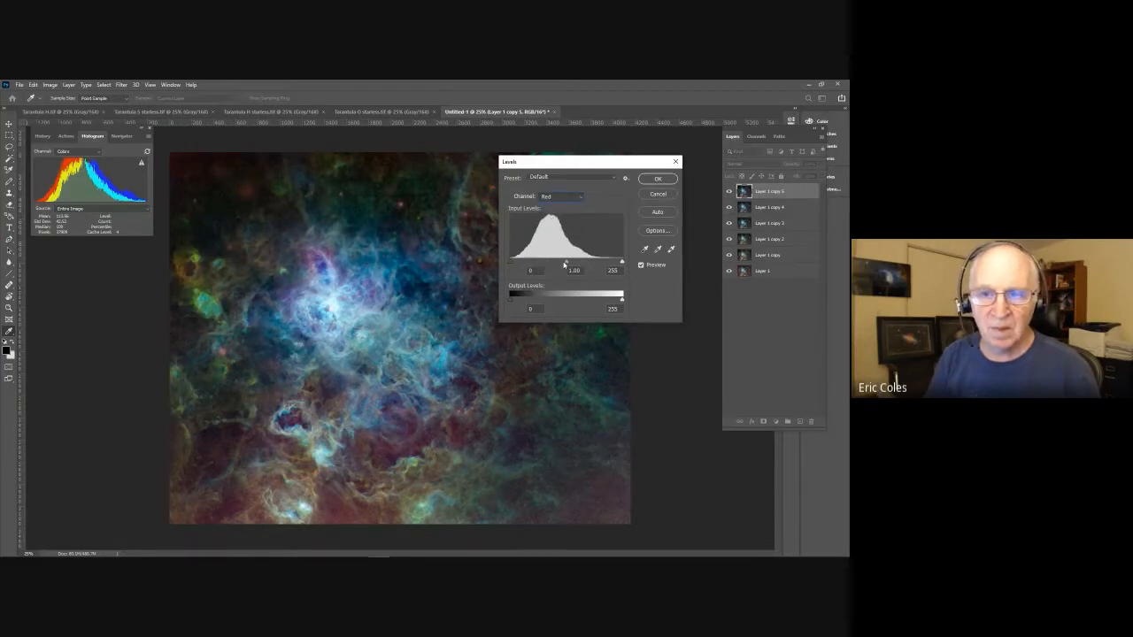
left_click_drag(566, 264, 565, 263)
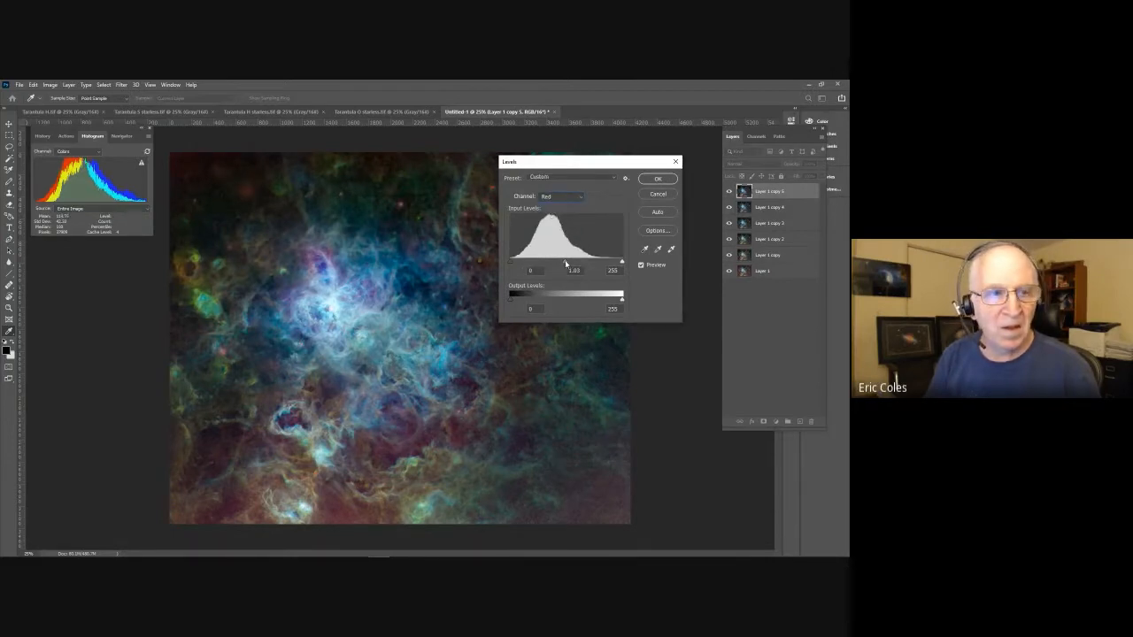
left_click_drag(565, 263, 560, 264)
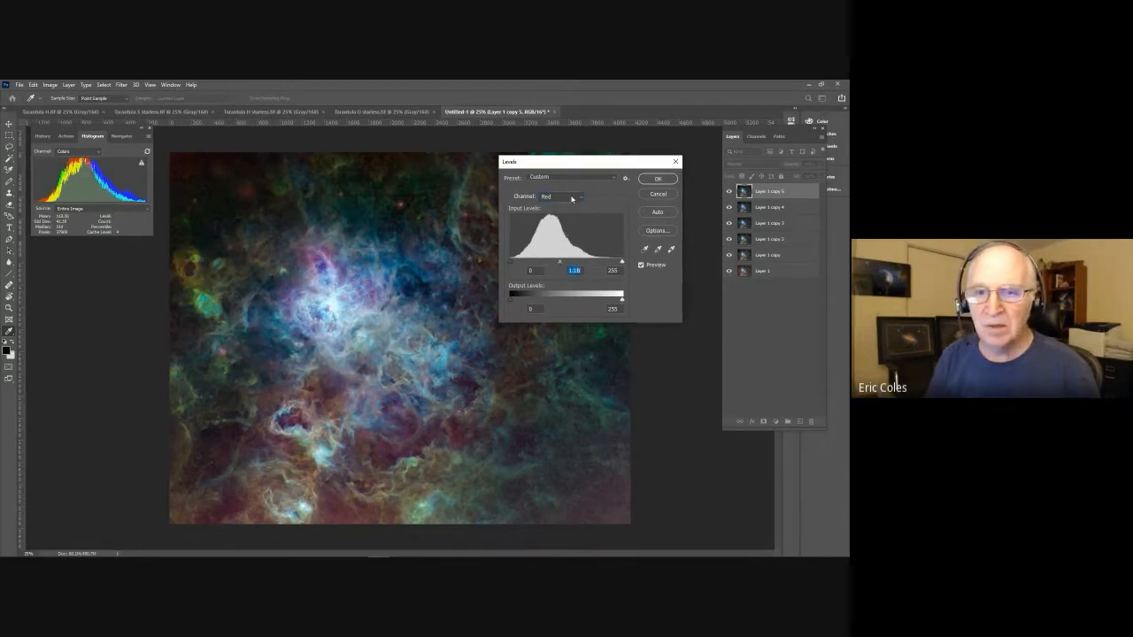
Set the Green channel's black input level to 15 and its midtone to 1.10.
left_click(580, 197)
left_click(564, 223)
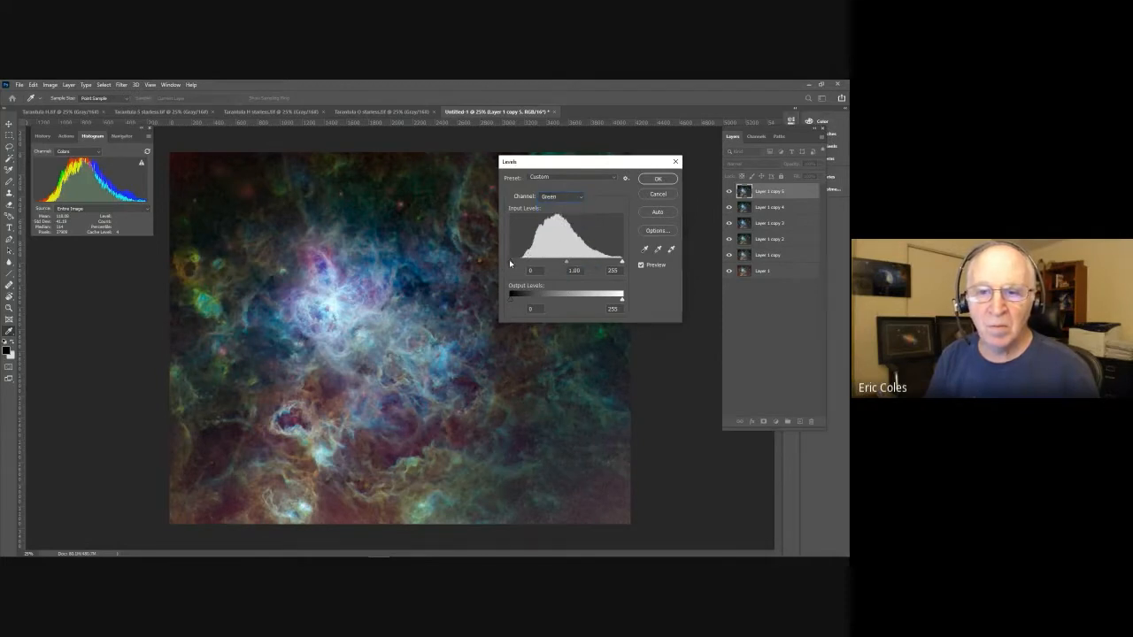
left_click_drag(511, 262, 566, 263)
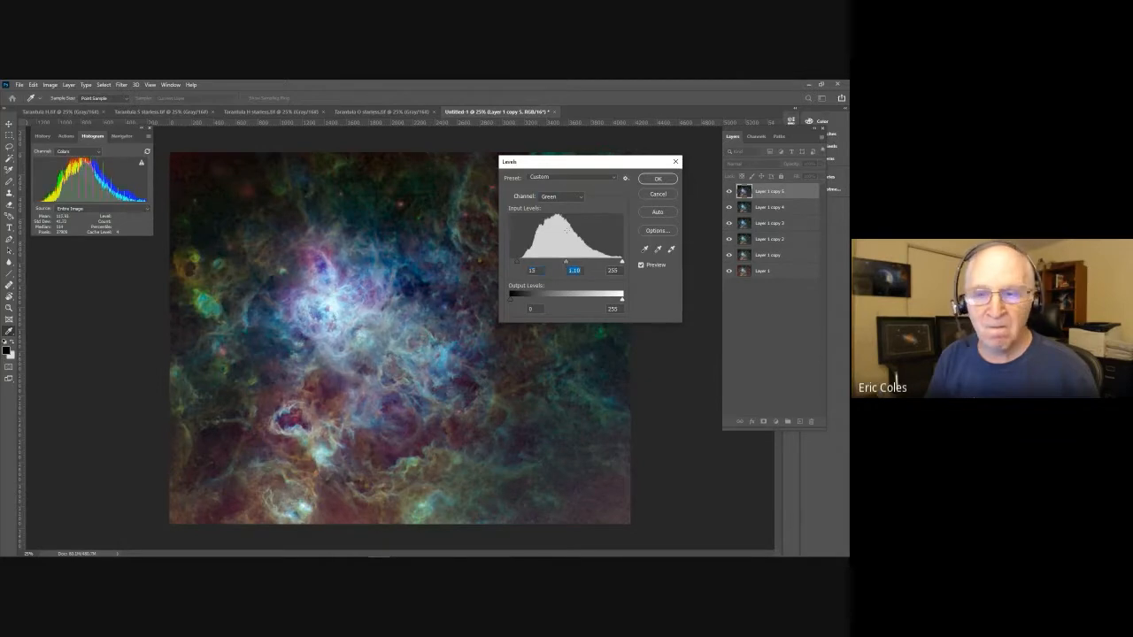
Set the Blue channel's black input level to 27 and apply the Levels adjustment.
left_click(582, 197)
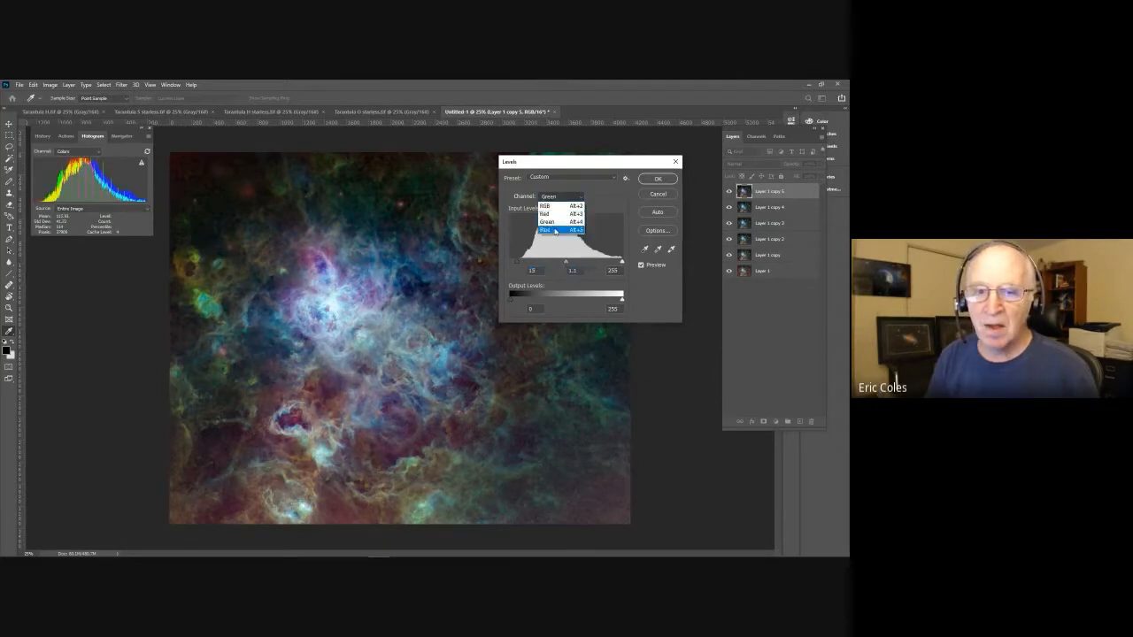
left_click(554, 231)
left_click_drag(513, 264, 523, 262)
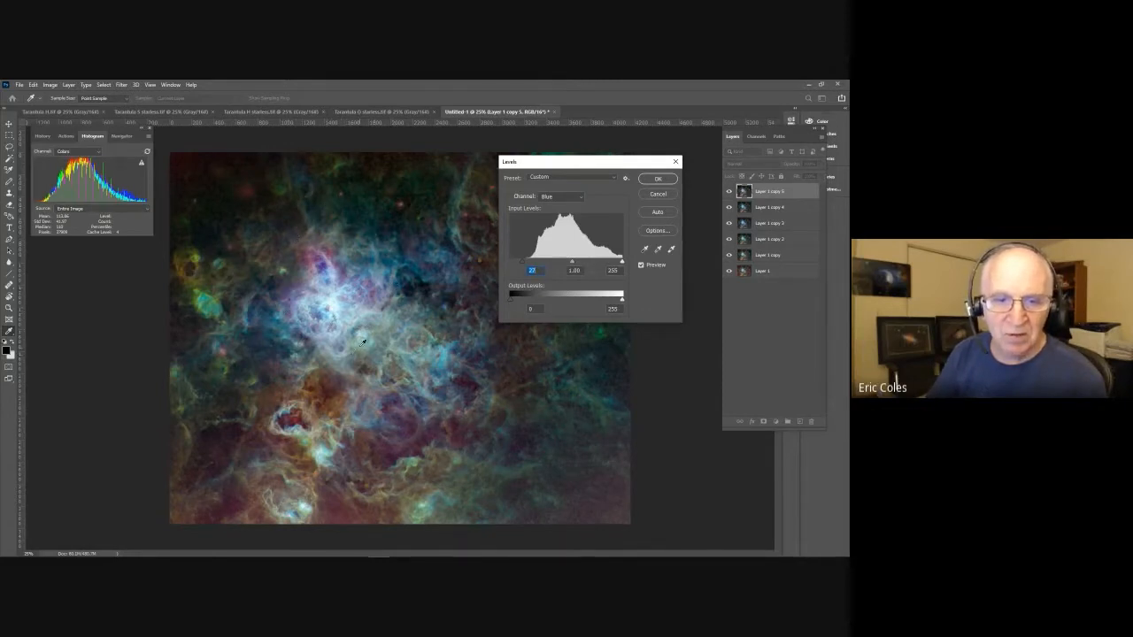
left_click(656, 179)
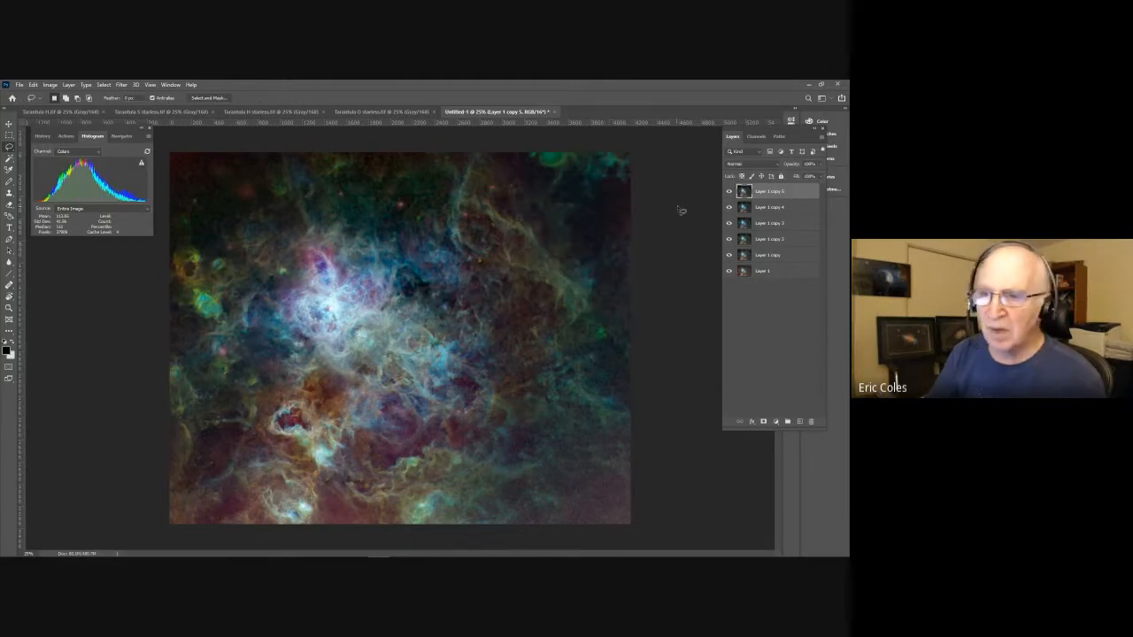
Duplicate Layer 1 copy 5 and lasso the brightest part of the nebula core with its purple plume.
left_click_drag(792, 192, 799, 422)
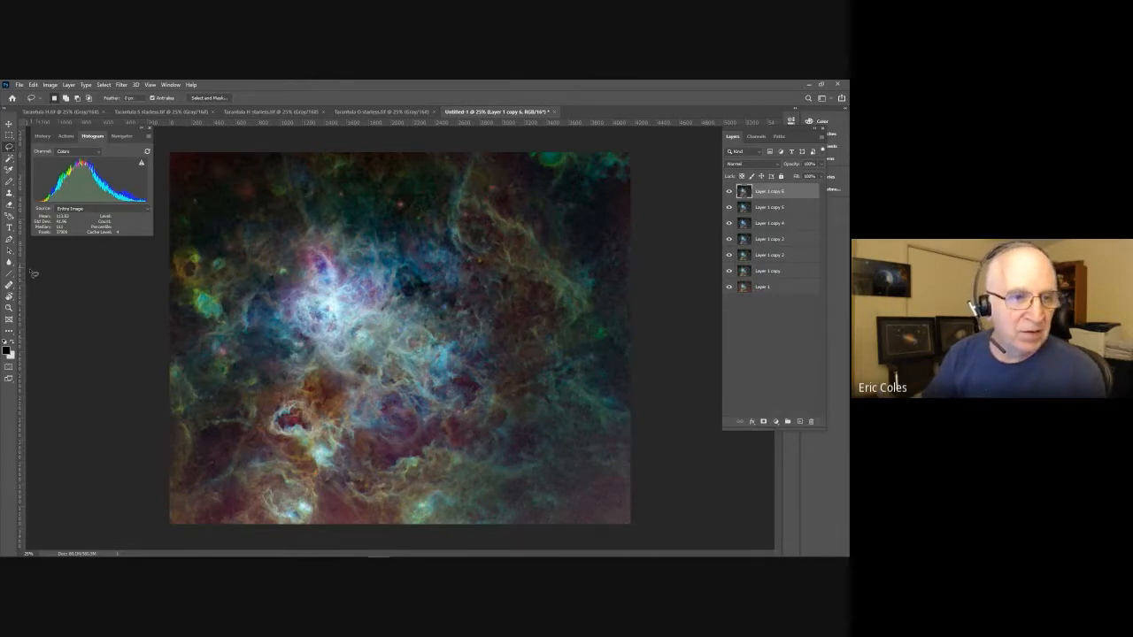
left_click(10, 307)
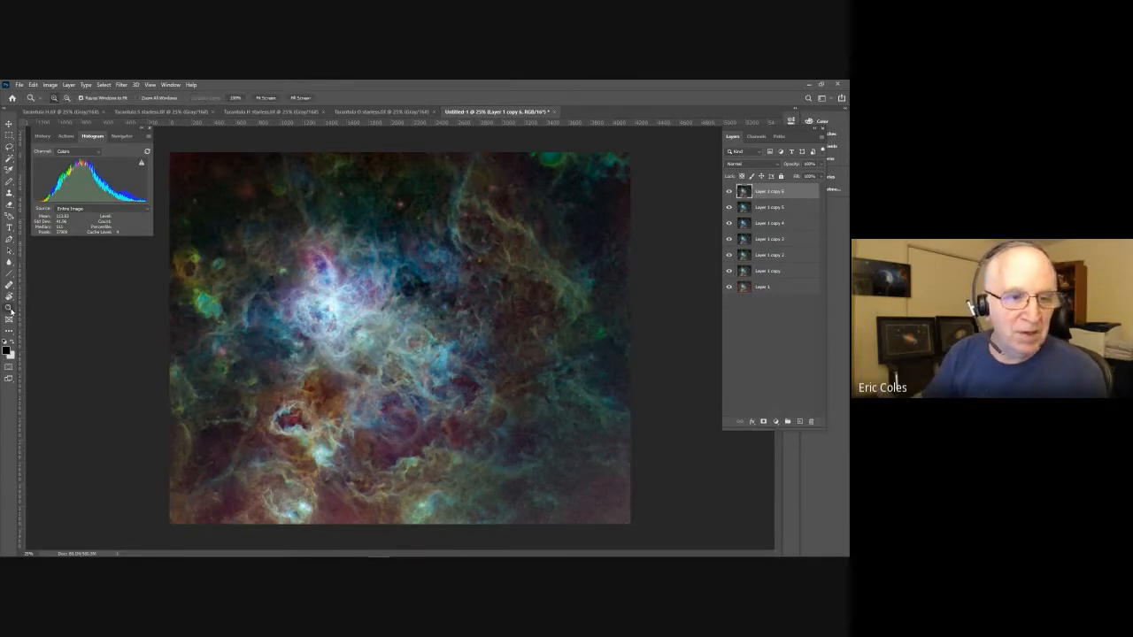
left_click(304, 280)
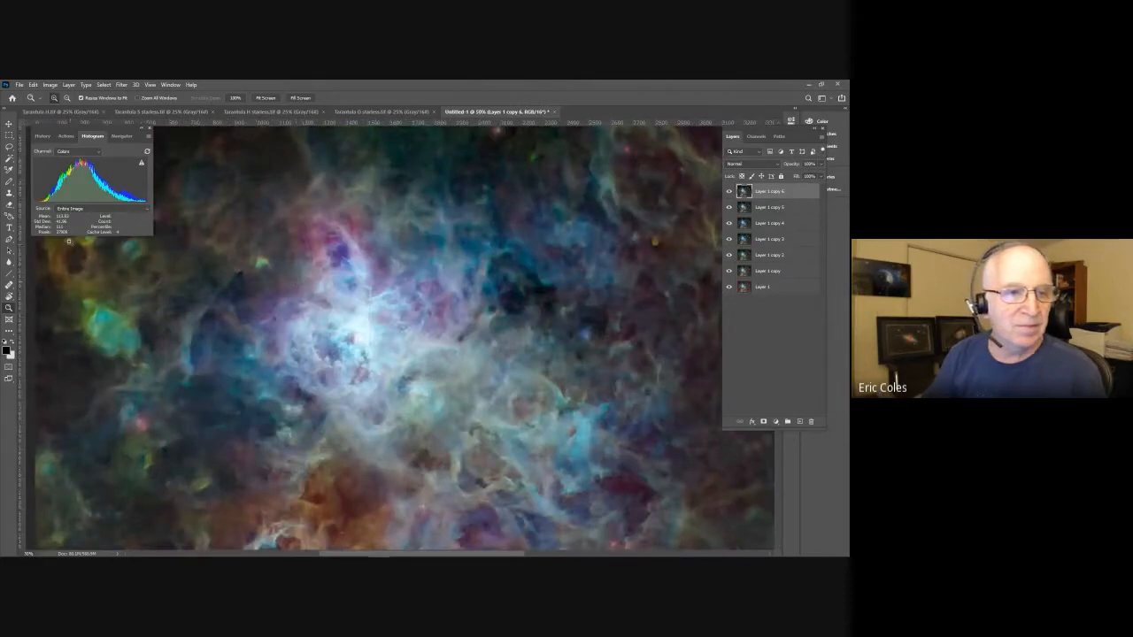
left_click(10, 146)
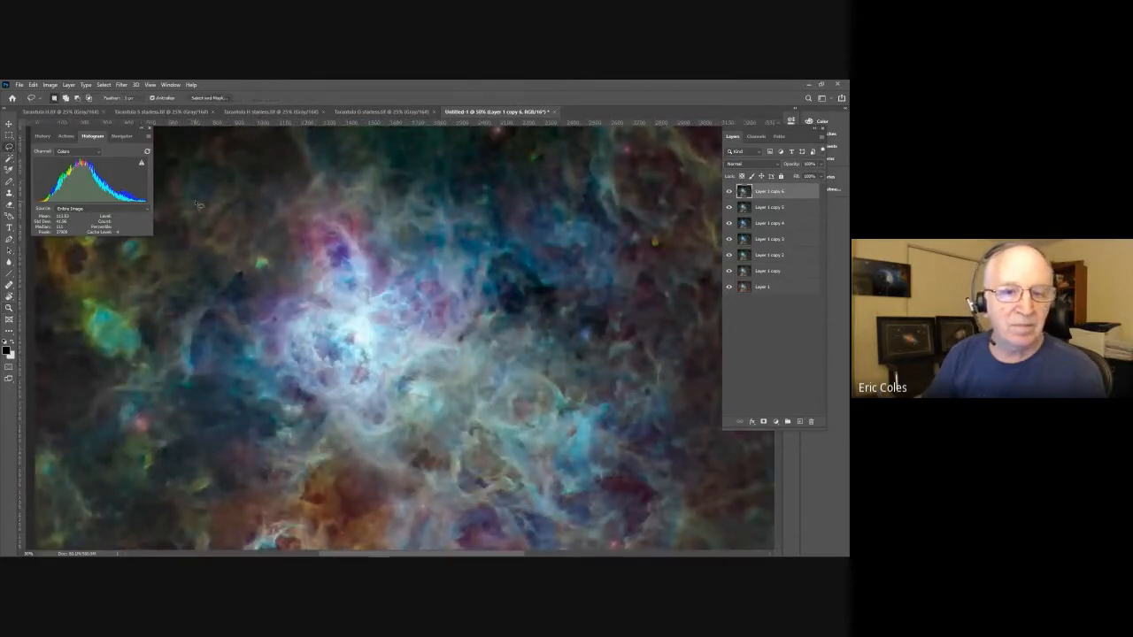
mouse_move(280, 293)
left_mouse_down()
mouse_move(294, 224)
mouse_move(314, 195)
mouse_move(365, 224)
mouse_move(486, 249)
mouse_move(515, 316)
mouse_move(429, 389)
mouse_move(393, 439)
mouse_move(344, 435)
mouse_move(262, 391)
mouse_move(245, 325)
mouse_move(285, 282)
left_mouse_up()
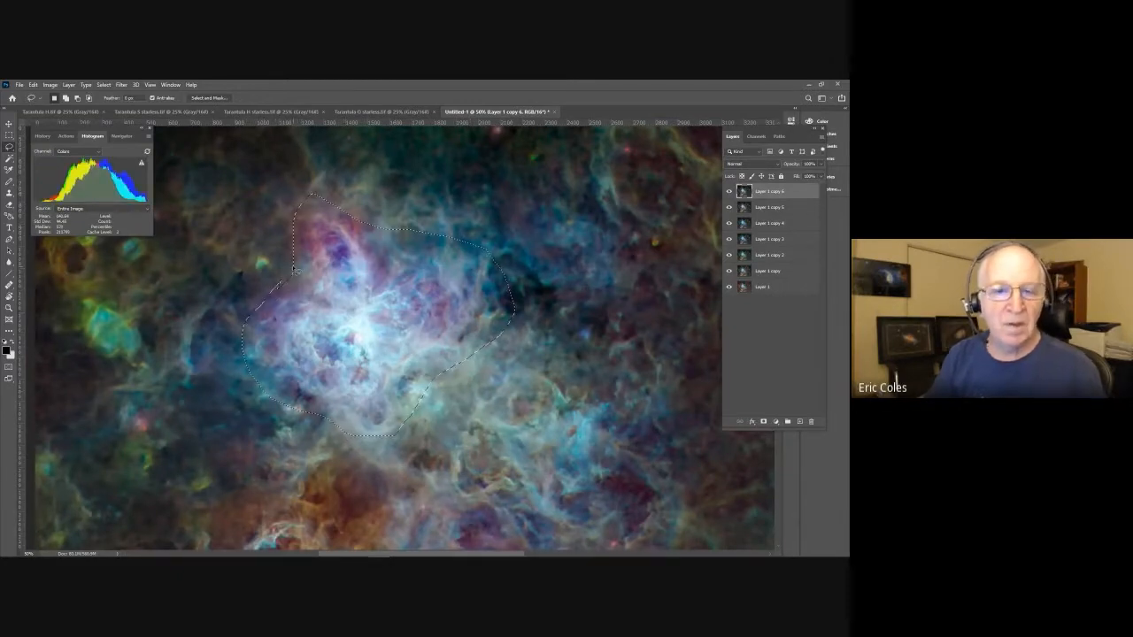
Feather the lasso selection around the nebula core and hide its selection edges.
left_click(121, 85)
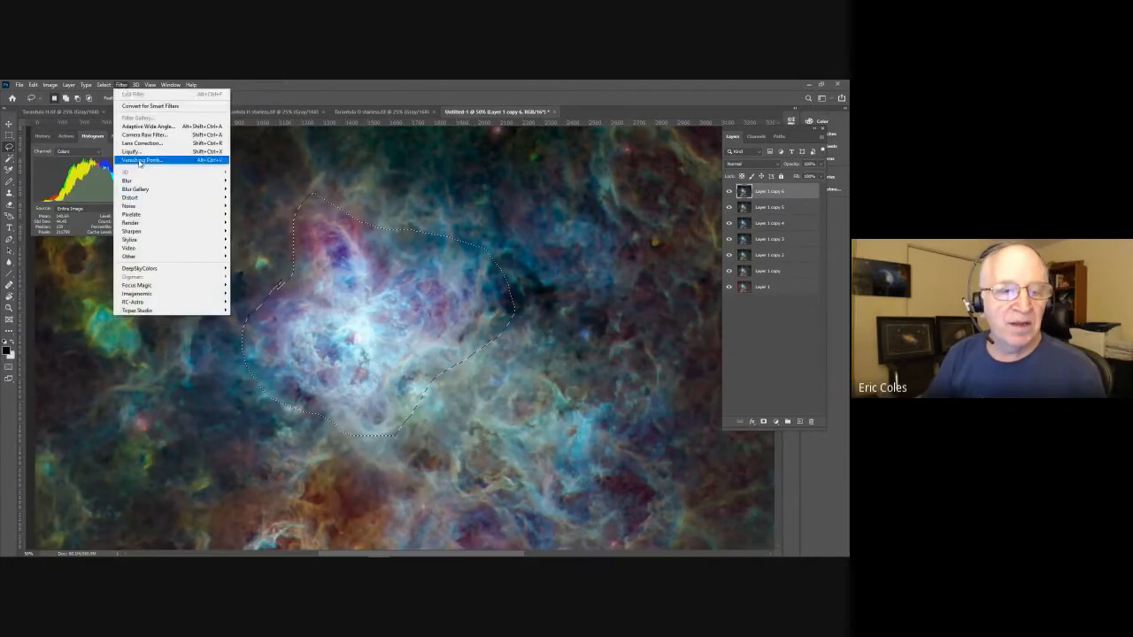
mouse_move(141, 259)
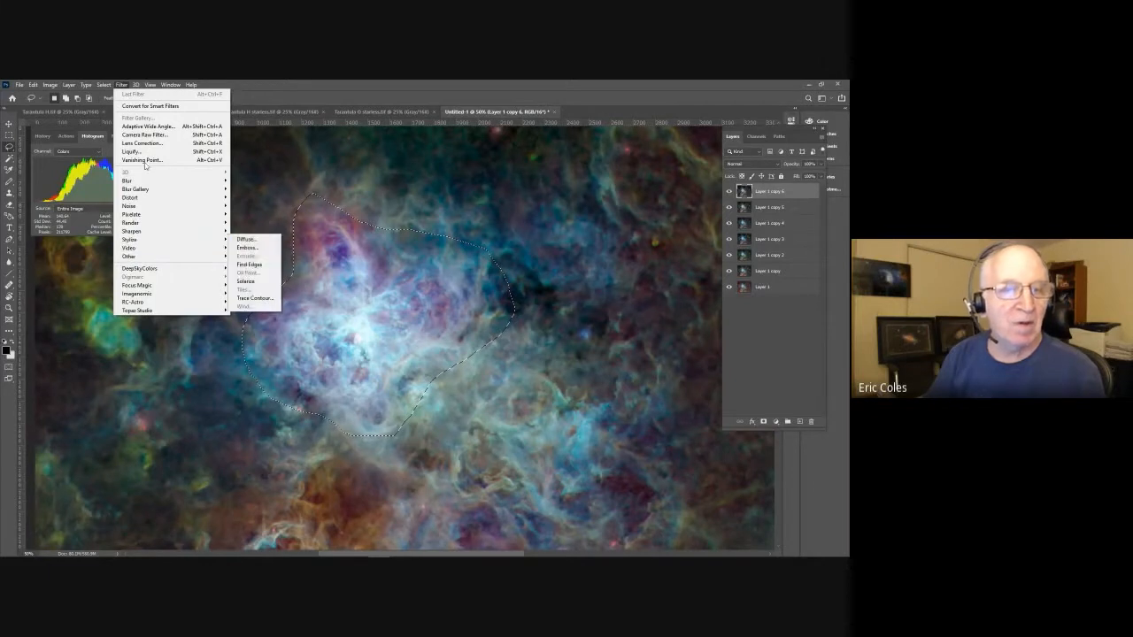
mouse_move(104, 85)
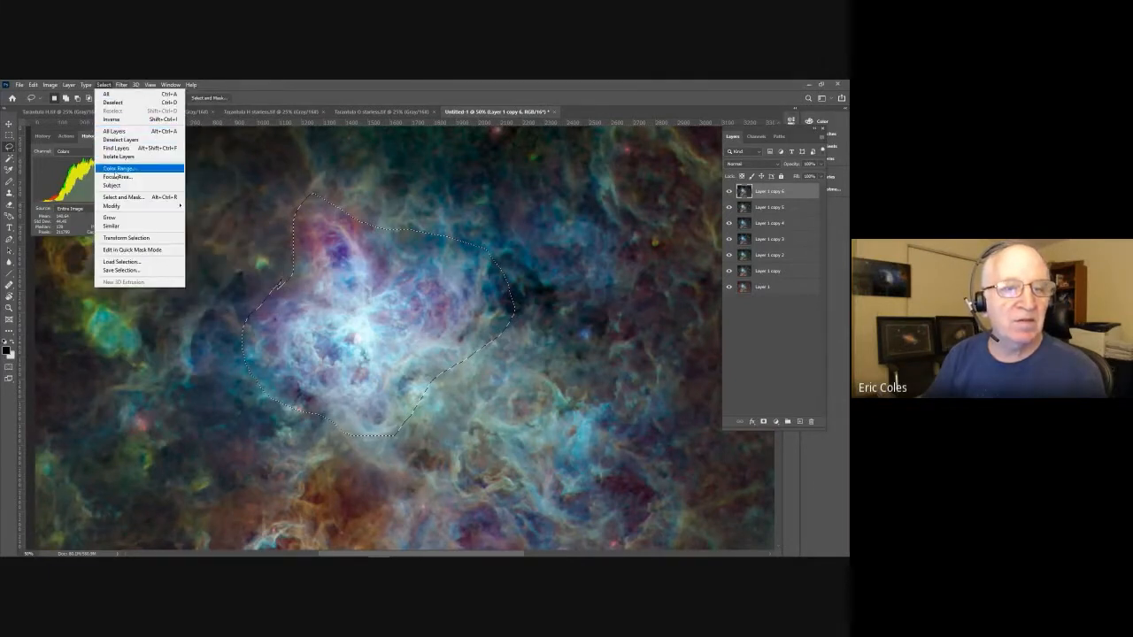
mouse_move(115, 206)
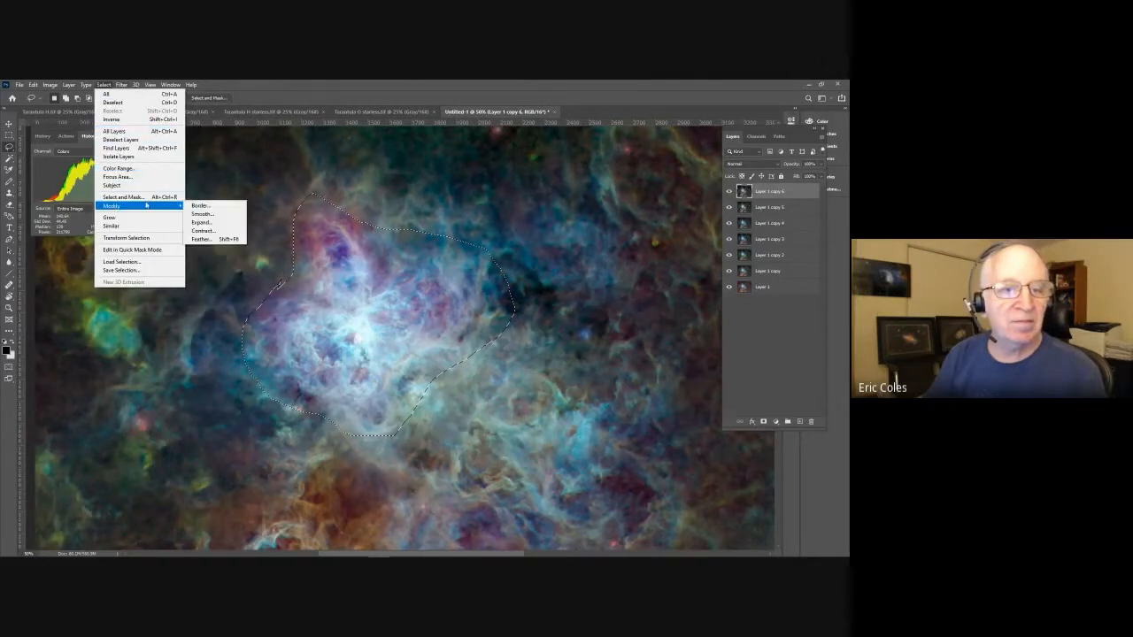
left_click(188, 240)
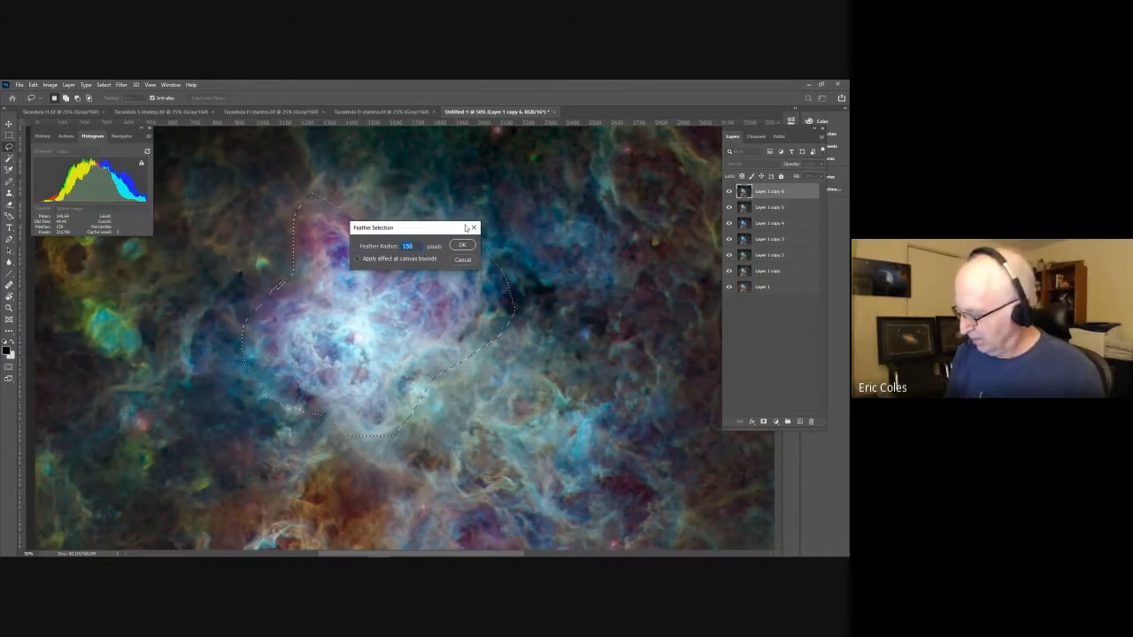
key("Return")
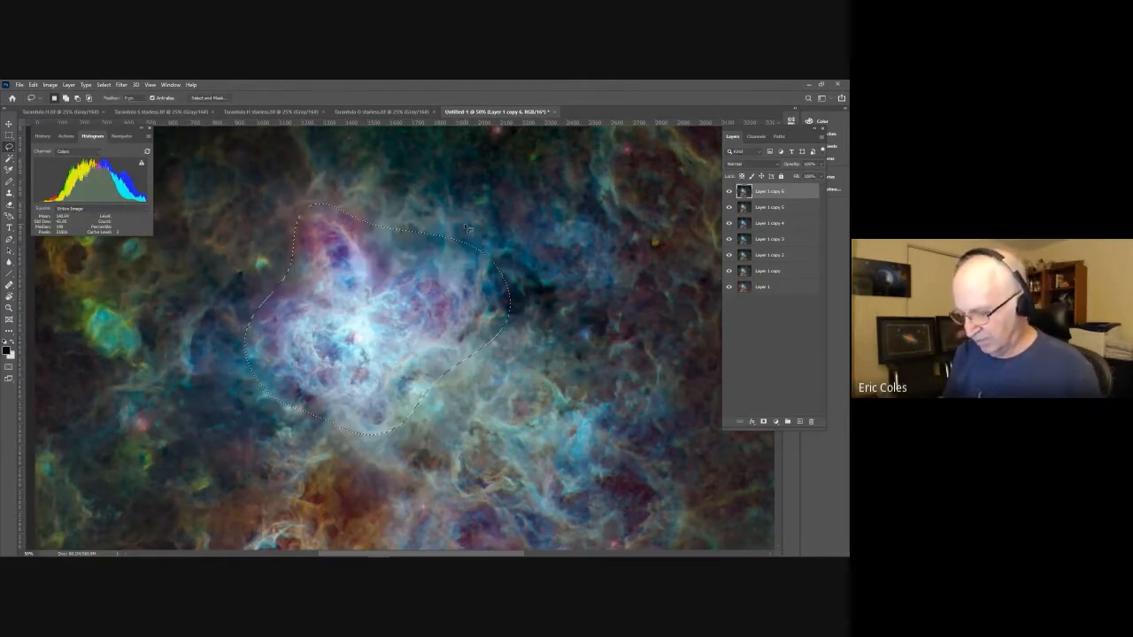
key("ctrl+h")
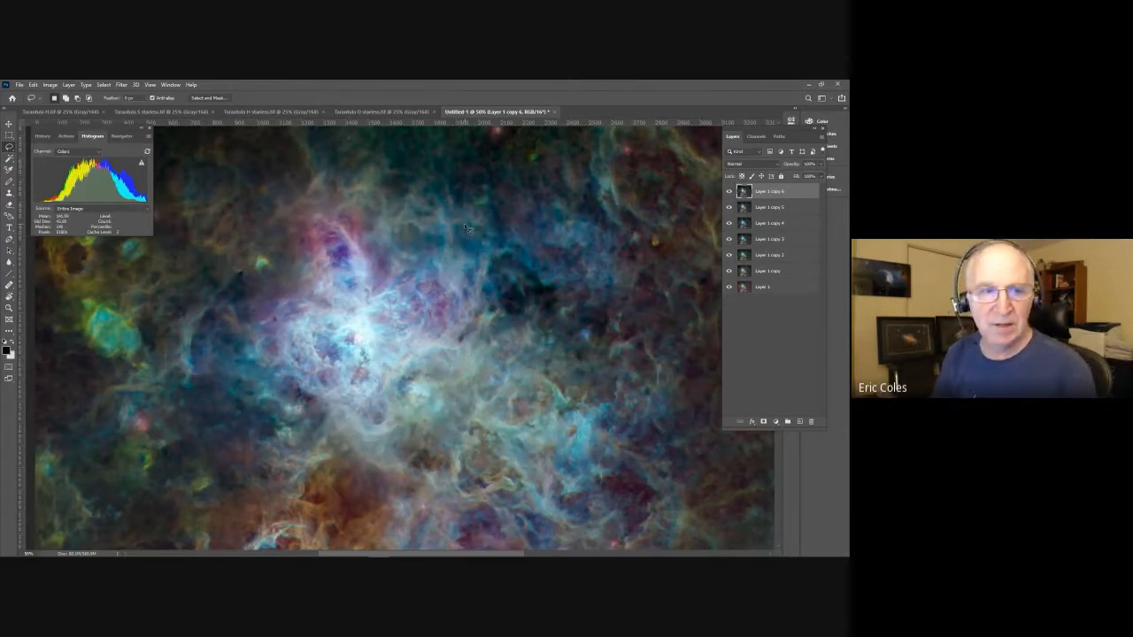
Start a Levels adjustment on the selected core and set the Red channel's midtone to 1.02.
left_click(50, 85)
mouse_move(103, 106)
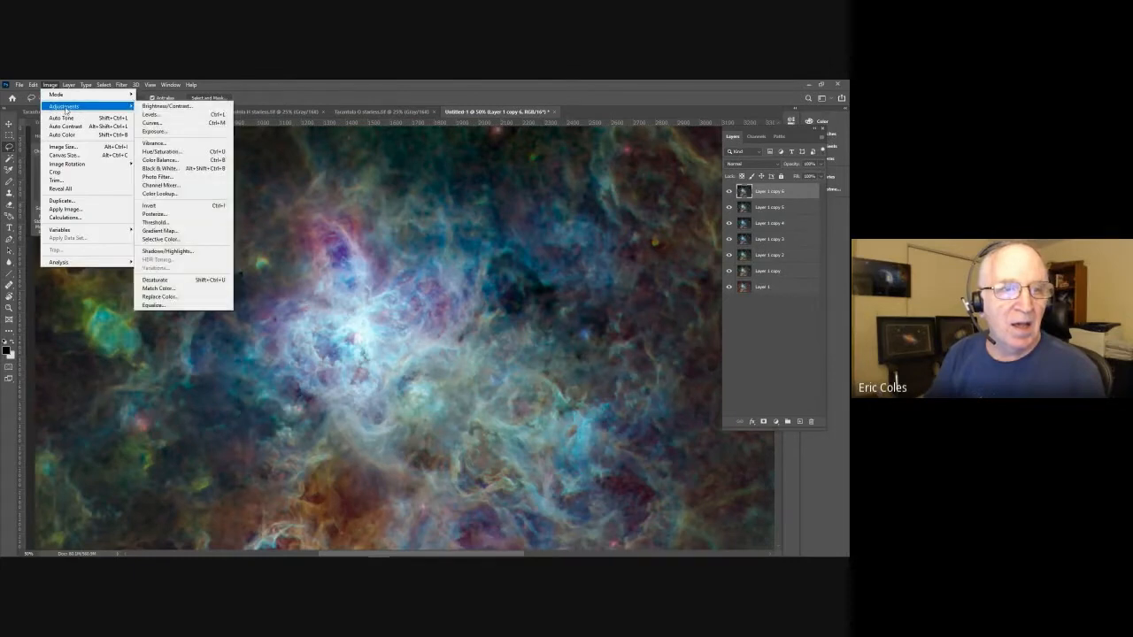
left_click(155, 115)
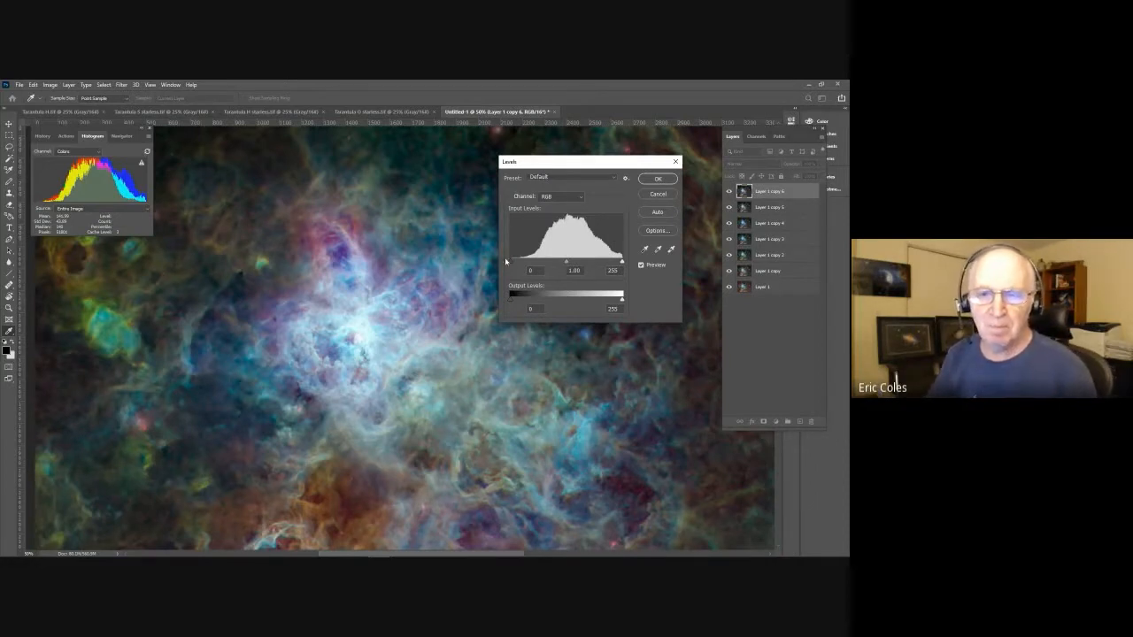
left_click(581, 198)
left_click(555, 213)
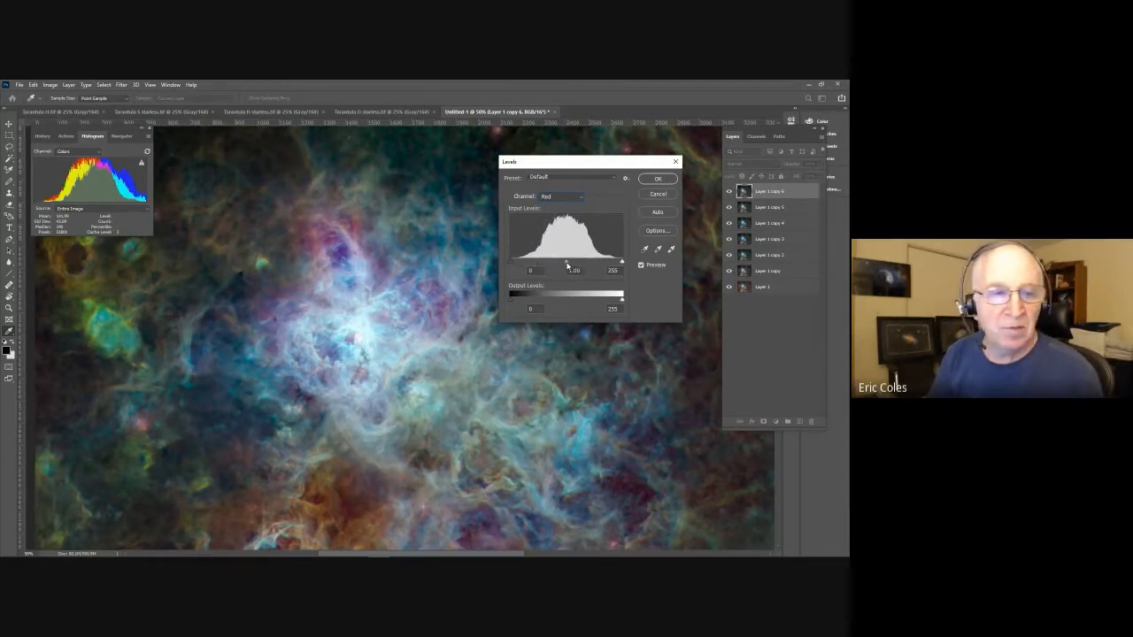
left_click_drag(567, 266, 566, 264)
Set the Green channel's black input level to 15 and its midtone to 1.09 for the core.
left_click(582, 198)
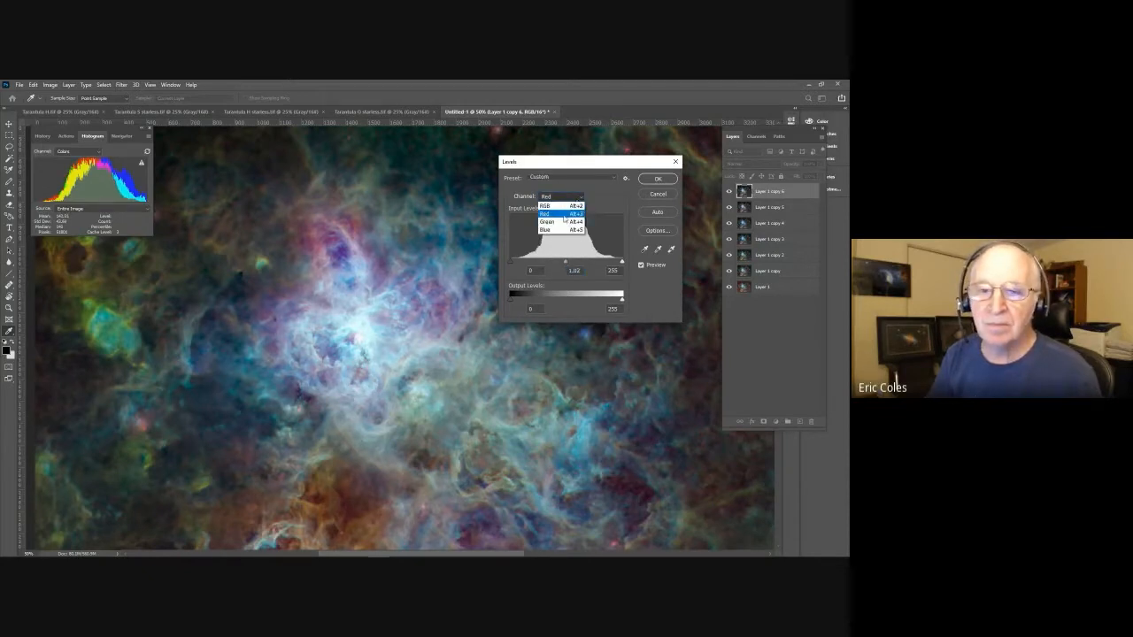
left_click(557, 220)
left_click_drag(512, 264, 567, 263)
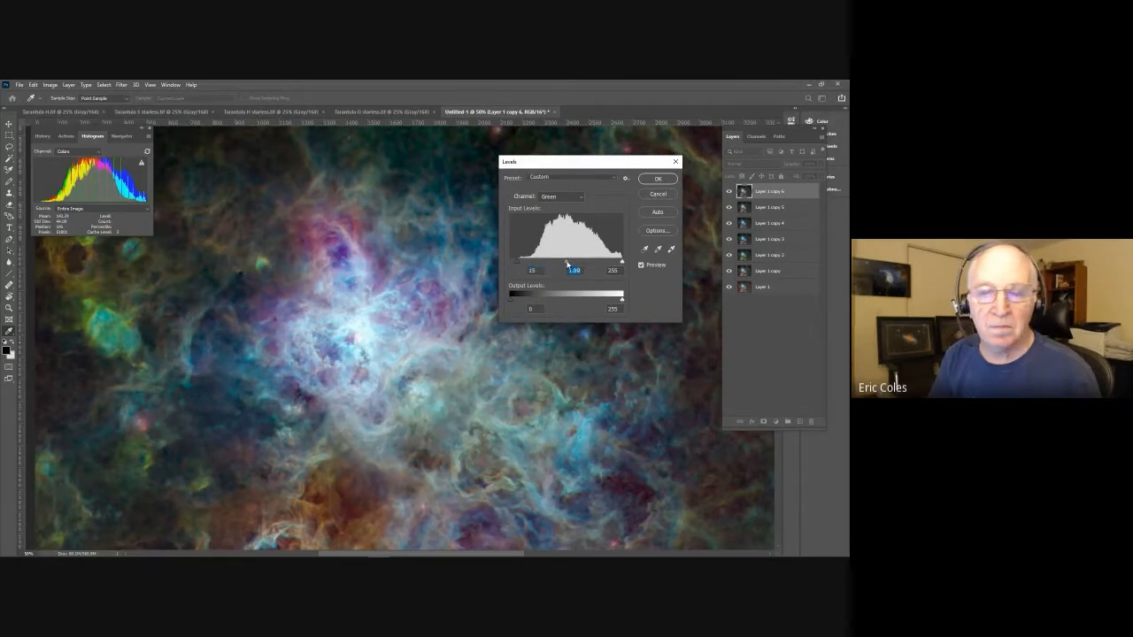
Set the Blue channel's black input level to 44 for the core, check the preview and apply the Levels adjustment.
left_click(582, 198)
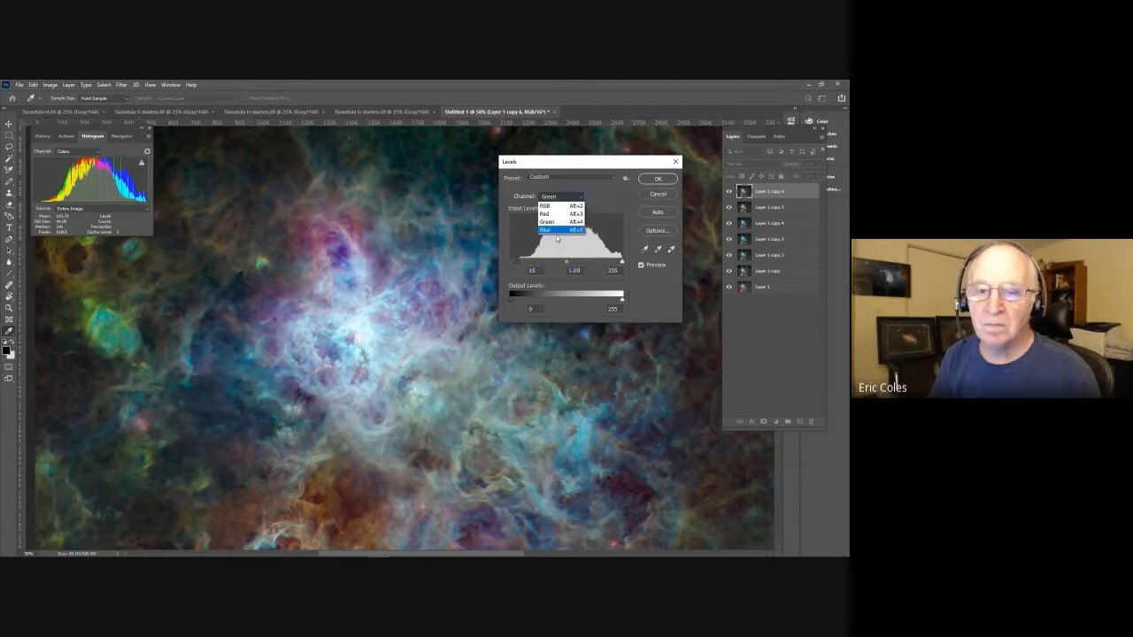
left_click(554, 230)
left_click_drag(514, 266, 531, 263)
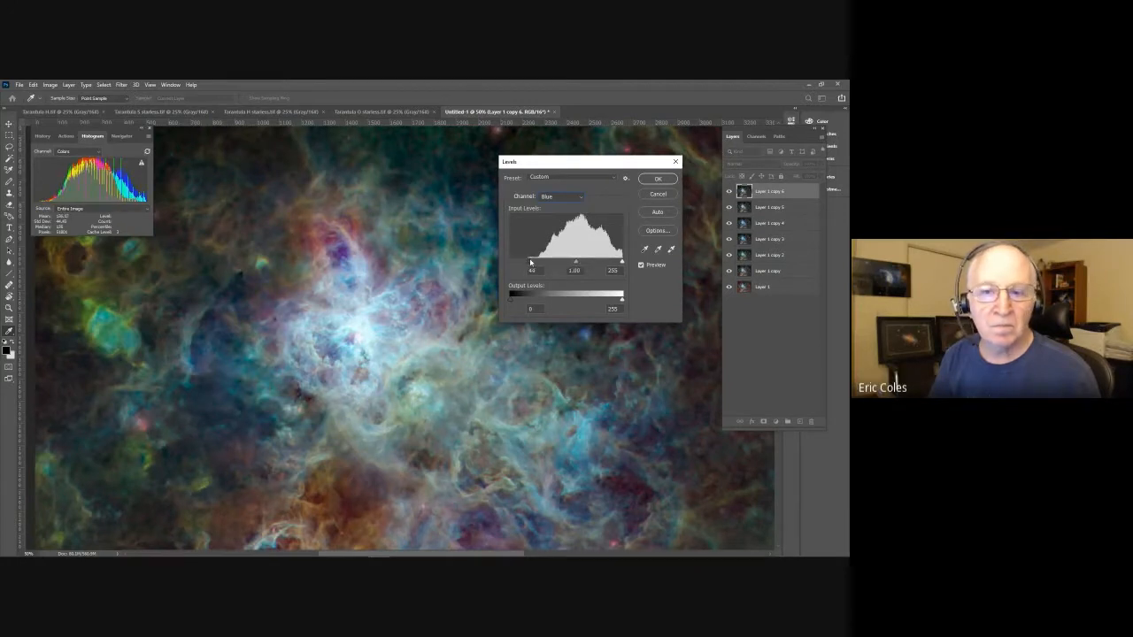
left_click(643, 265)
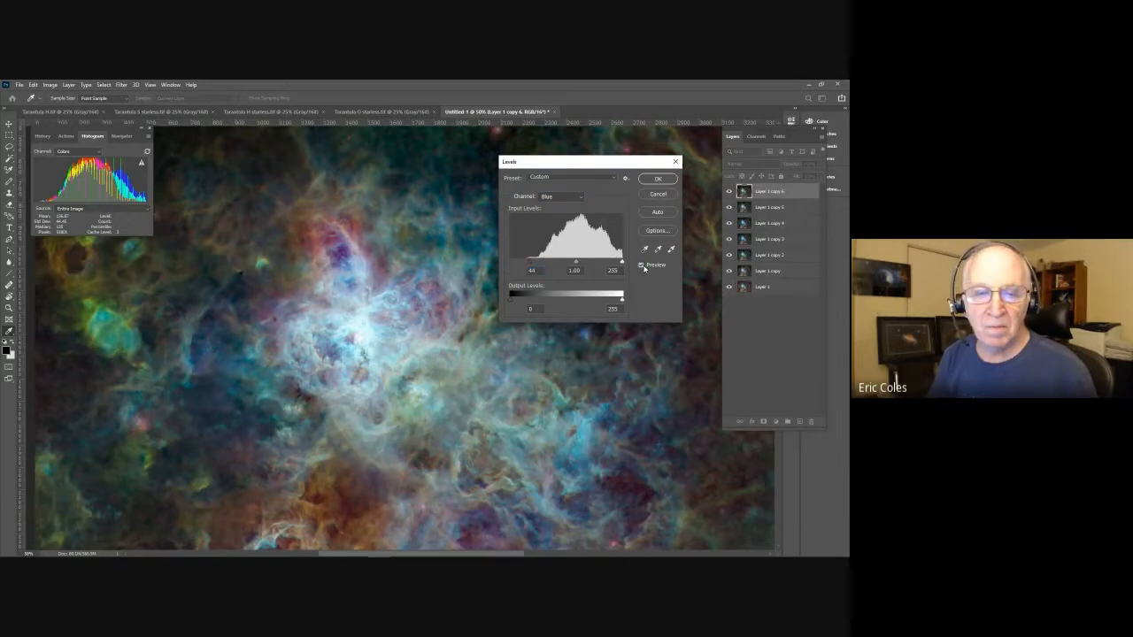
left_click(657, 180)
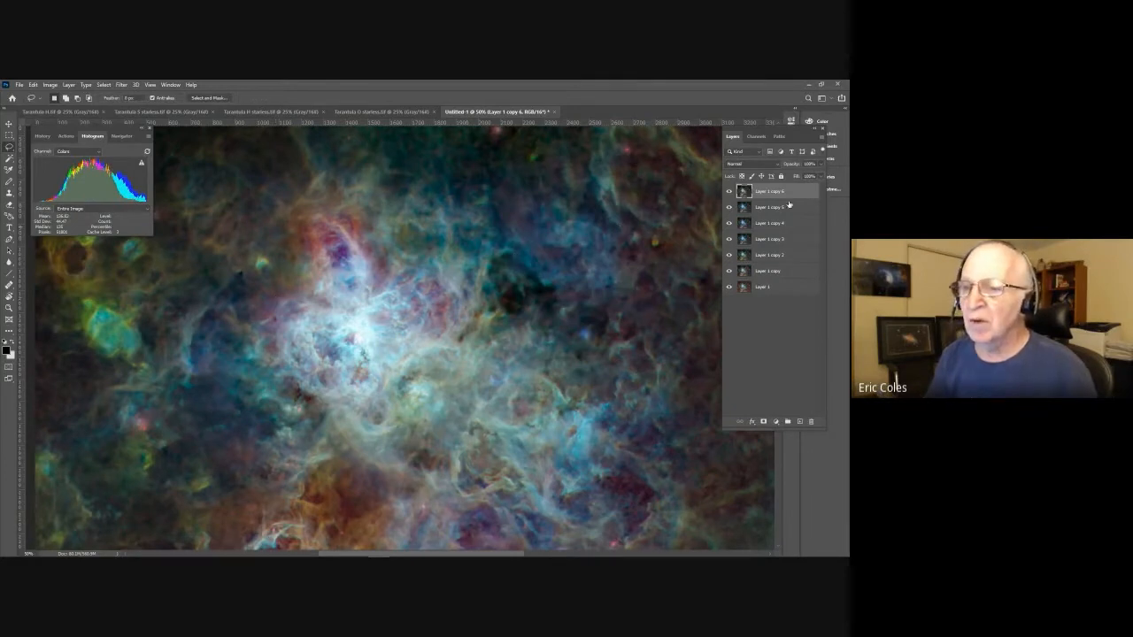
Duplicate Layer 1 copy 6 and lasso the brightest inner part of the nebula core below the purple plume.
left_click_drag(803, 192, 799, 422)
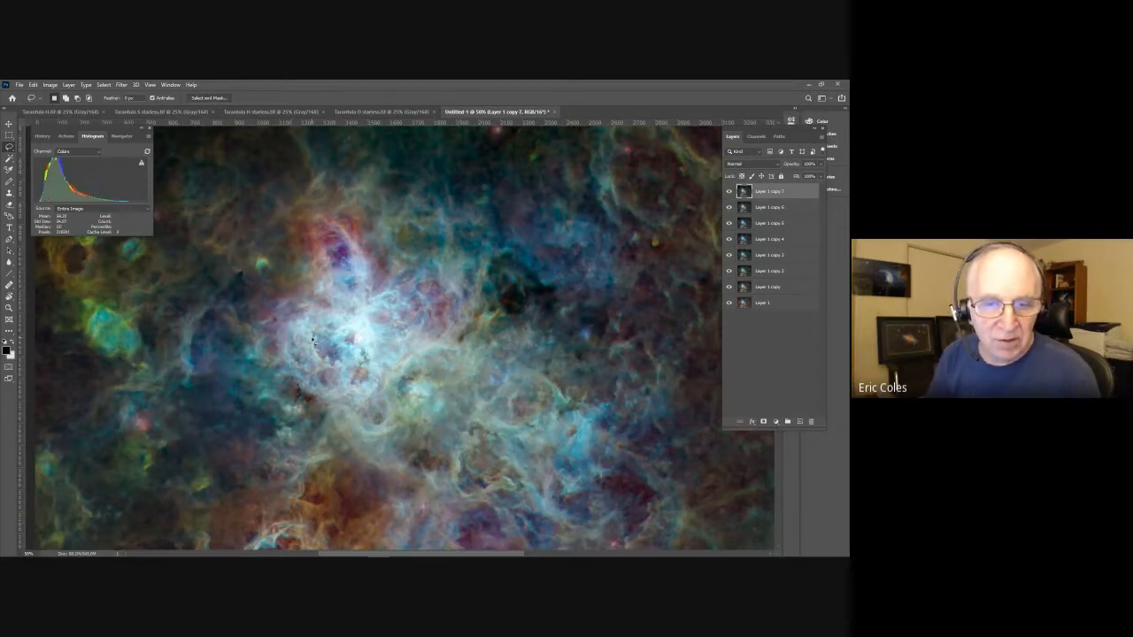
left_click_drag(321, 316, 328, 267)
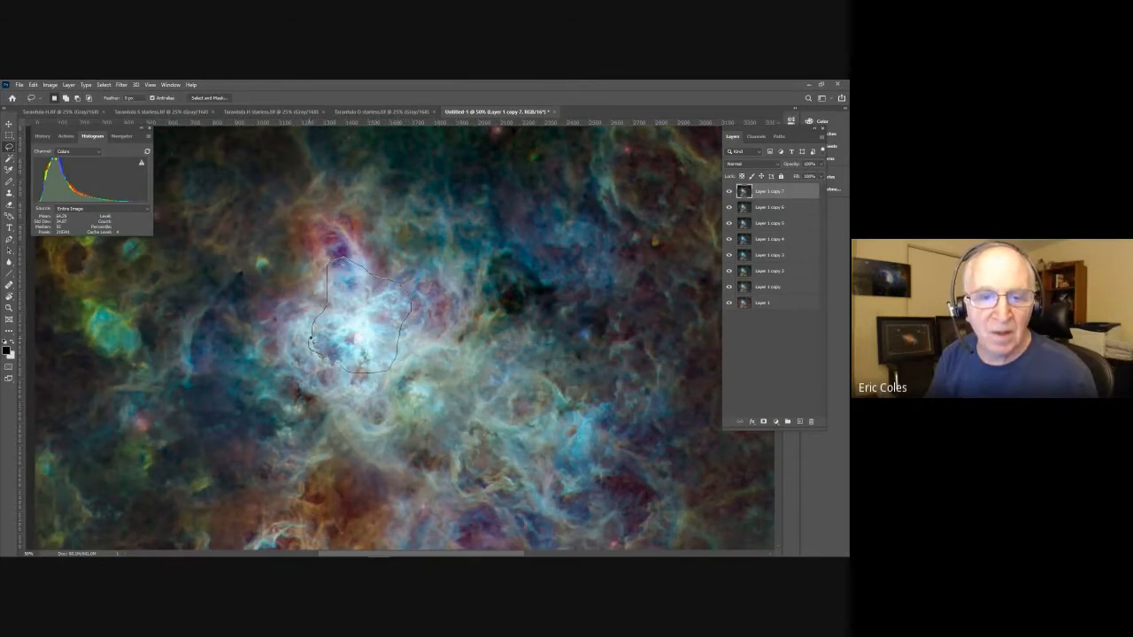
left_click(314, 324)
Feather the inner core selection by 50 pixels and hide its selection edges.
left_click(103, 84)
mouse_move(133, 209)
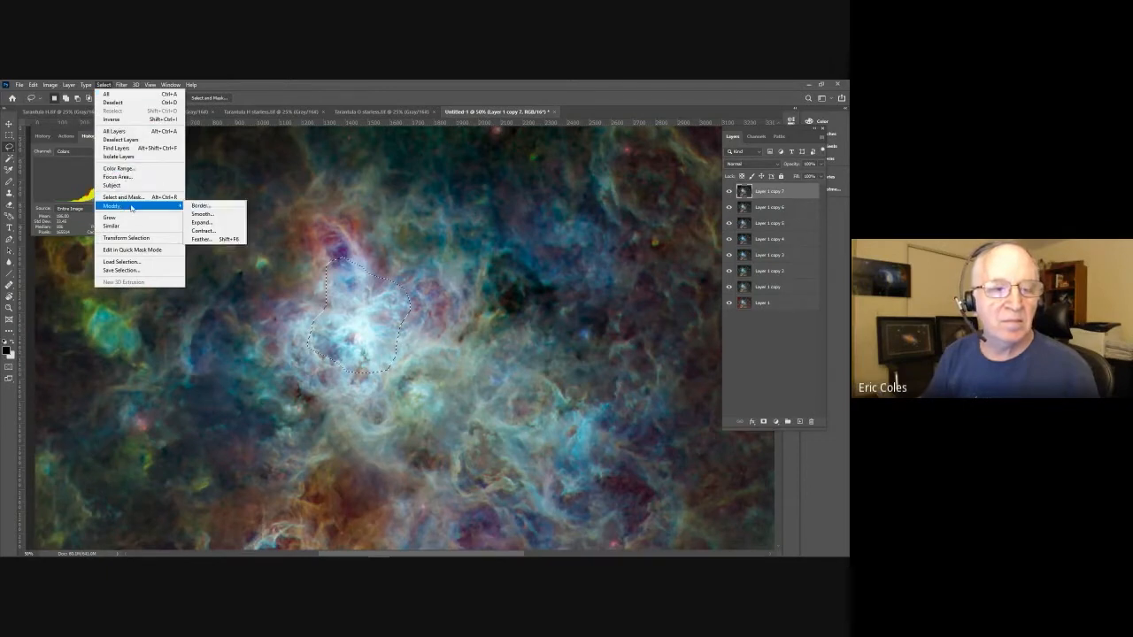
left_click(209, 238)
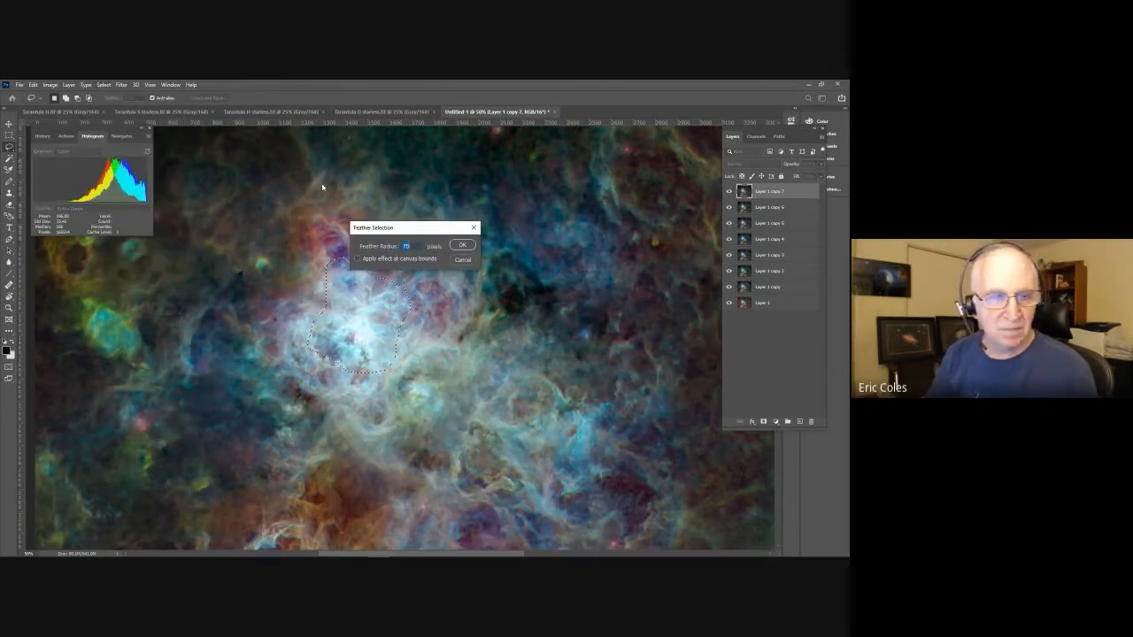
type("50")
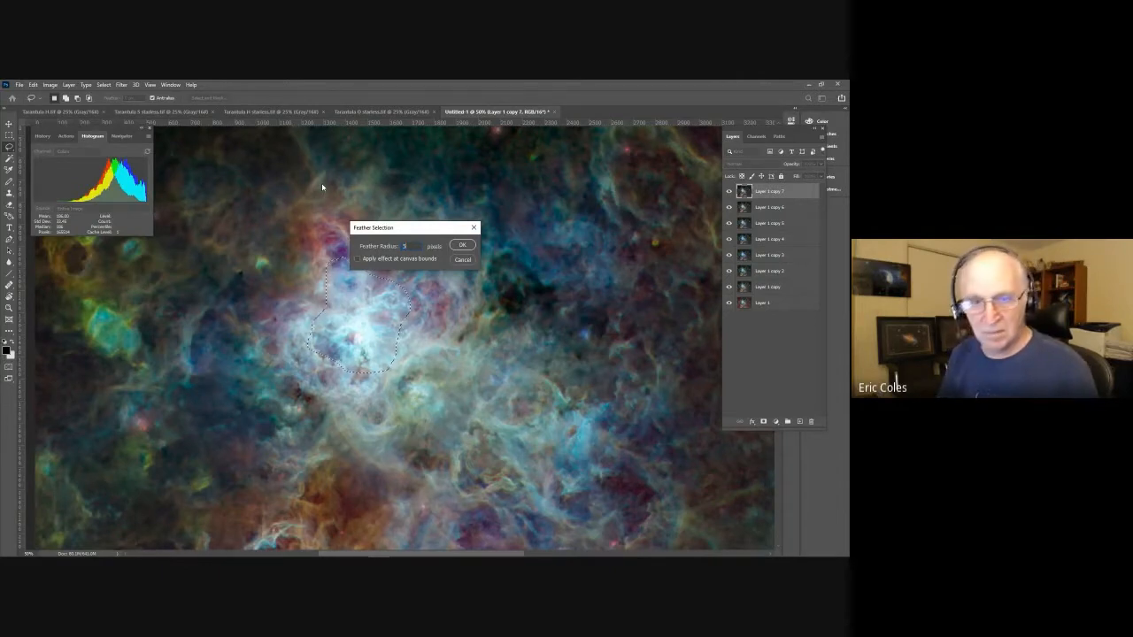
key("Return")
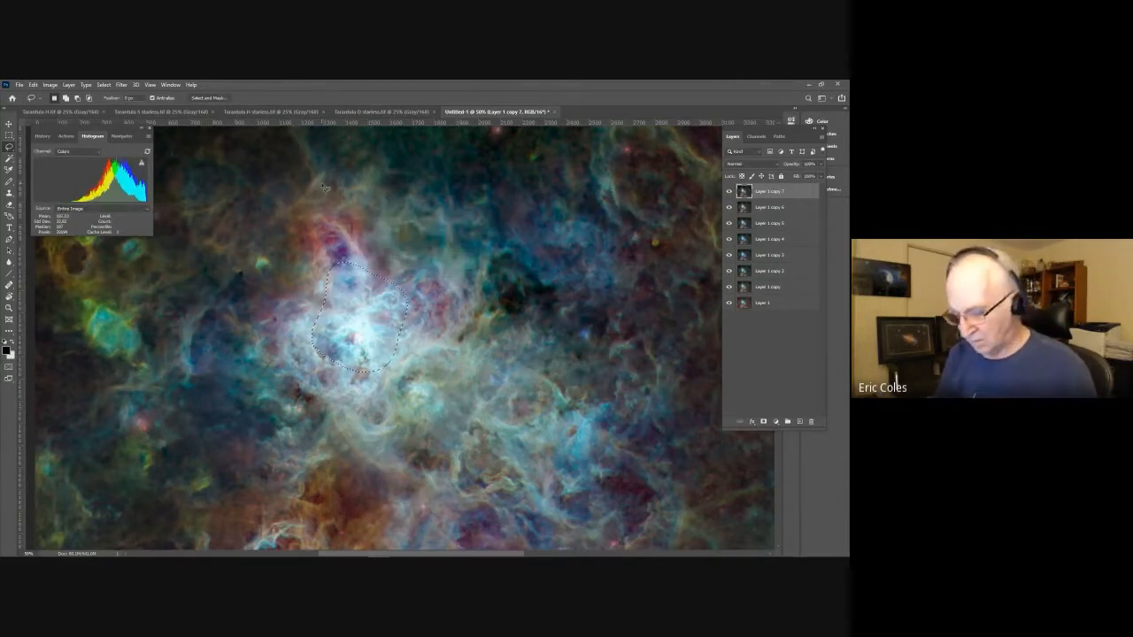
key("ctrl+d")
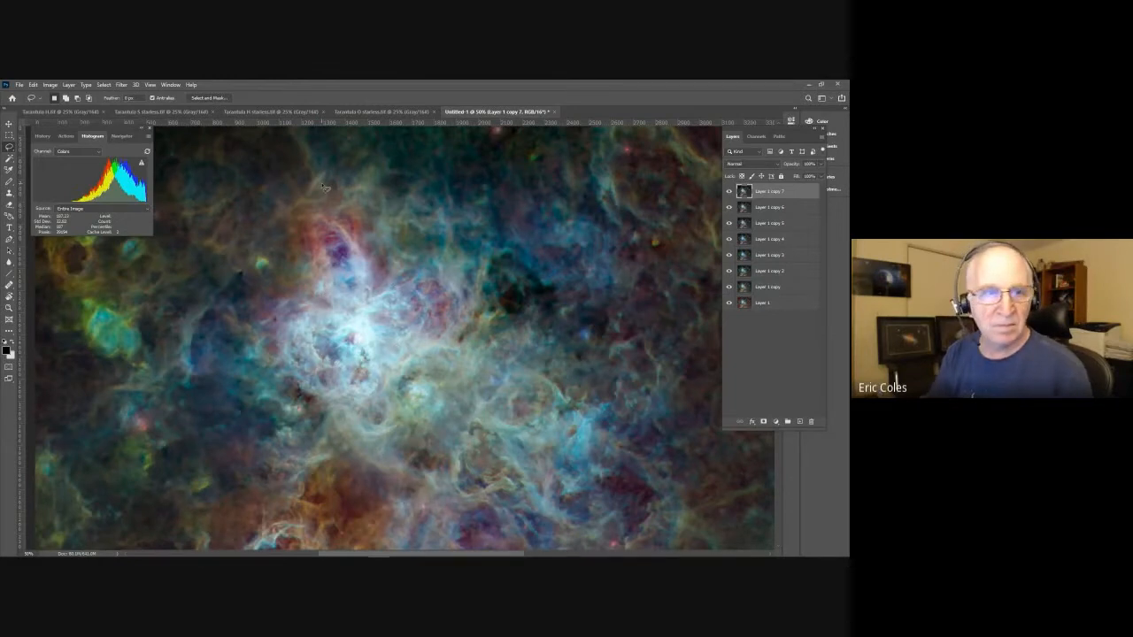
Start a Levels adjustment on the inner core and set the Red channel's black input level to 60.
left_click(53, 86)
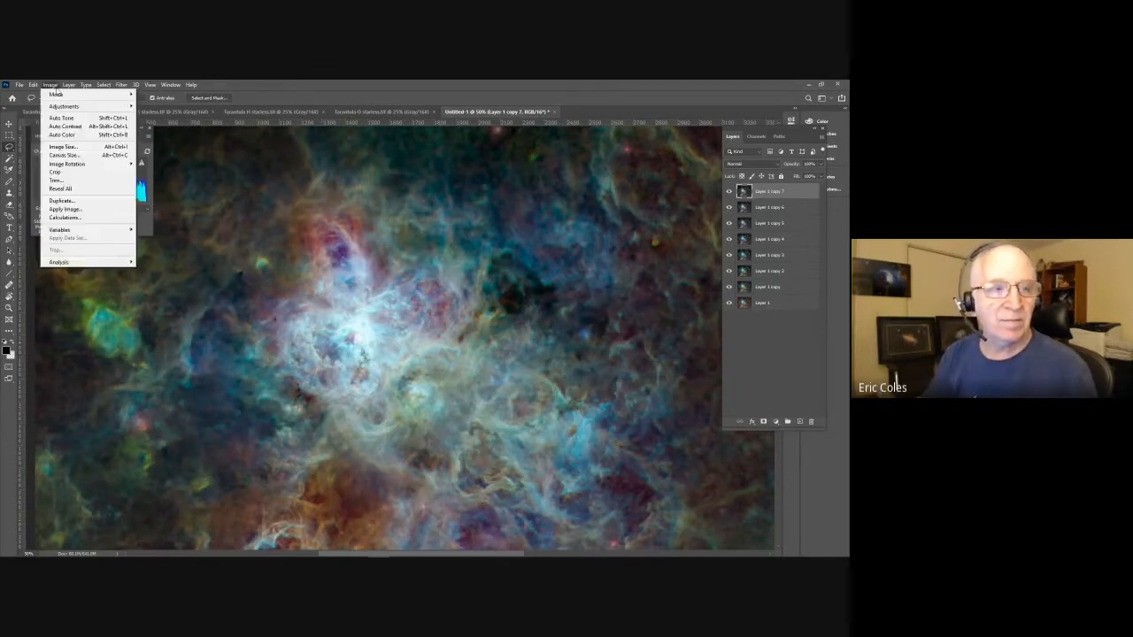
mouse_move(63, 106)
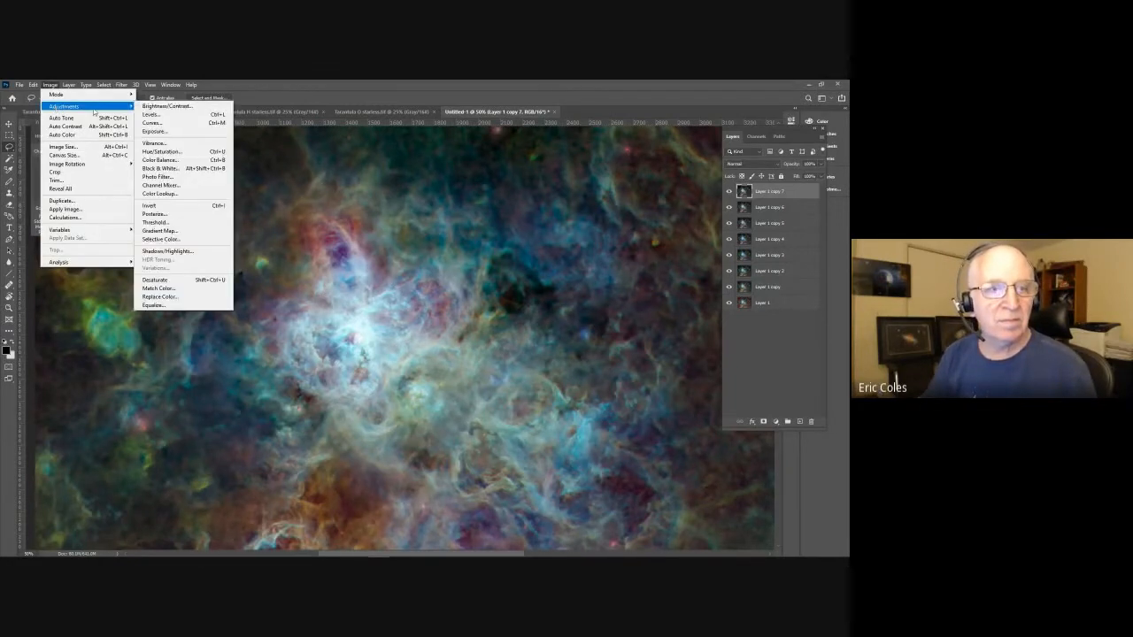
left_click(149, 114)
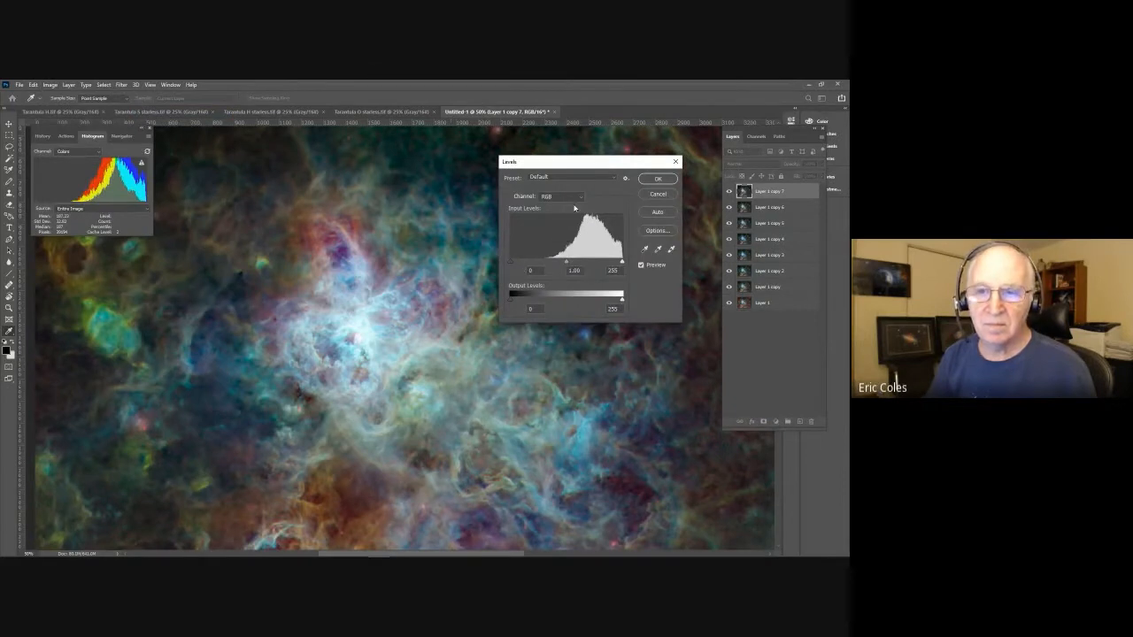
left_click(578, 196)
left_click(559, 215)
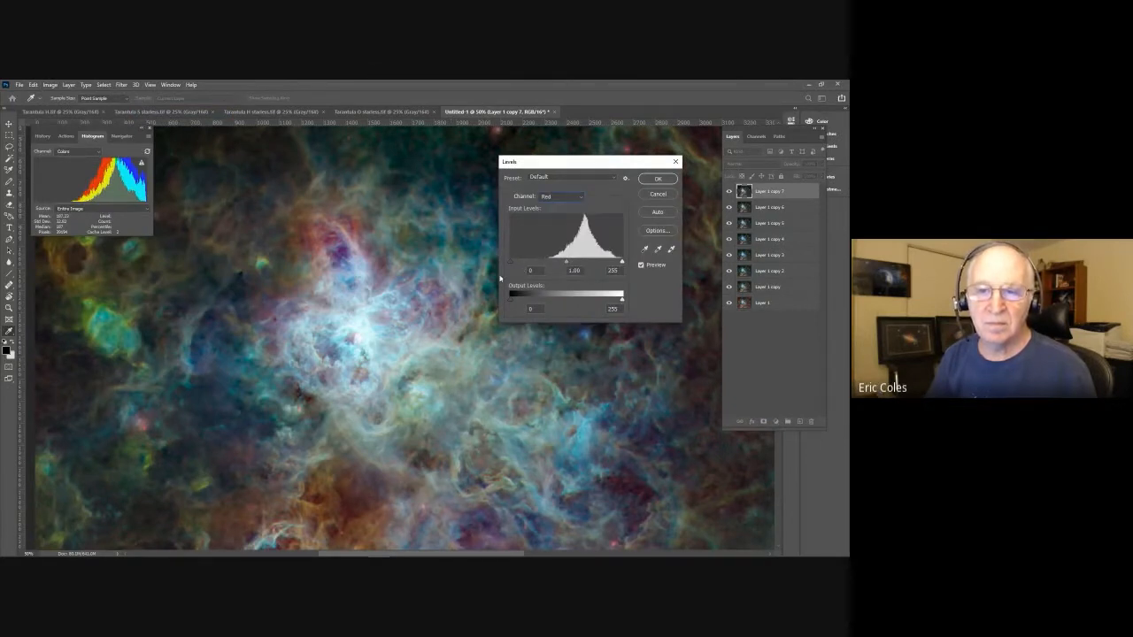
left_click_drag(511, 262, 538, 262)
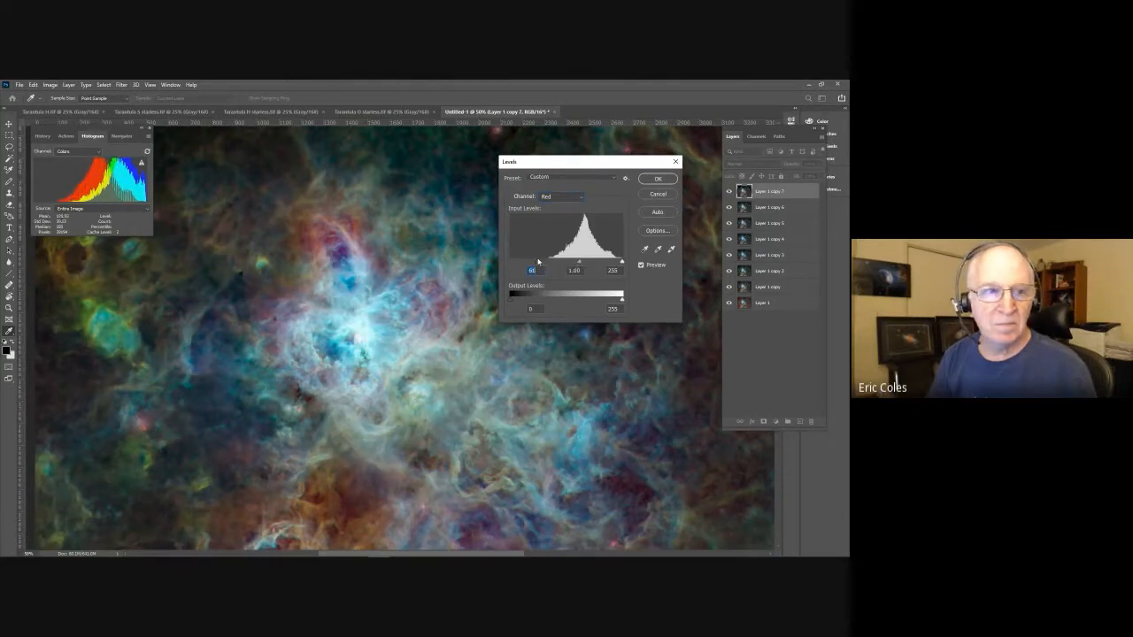
Set the Green channel's black input level to 94 for the inner core.
left_click(583, 200)
left_click(555, 221)
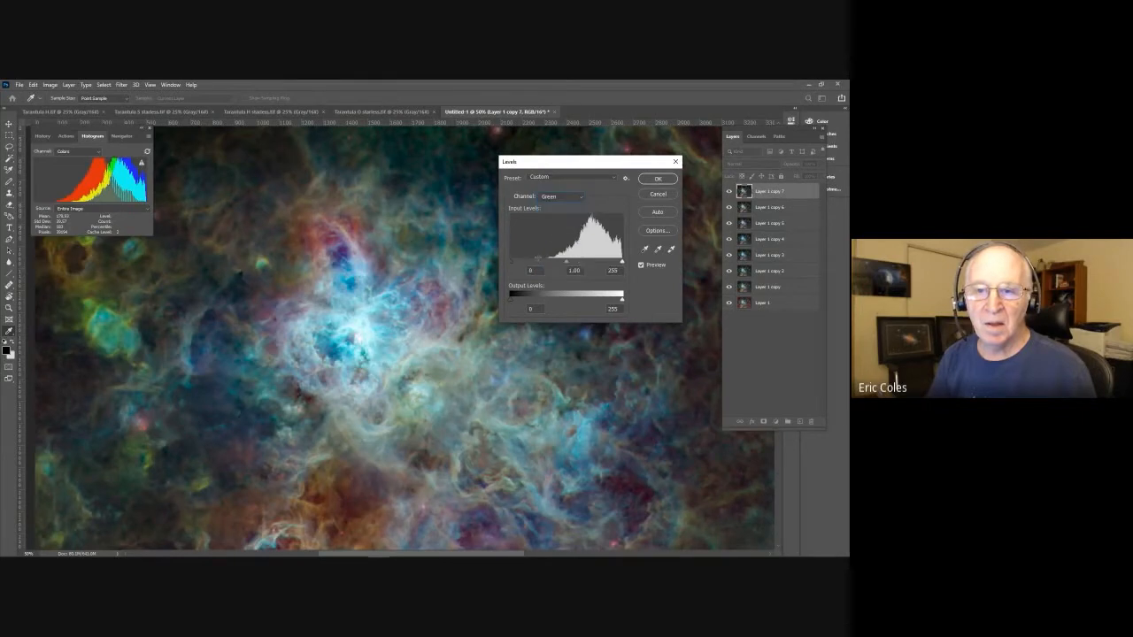
left_click_drag(512, 265, 550, 262)
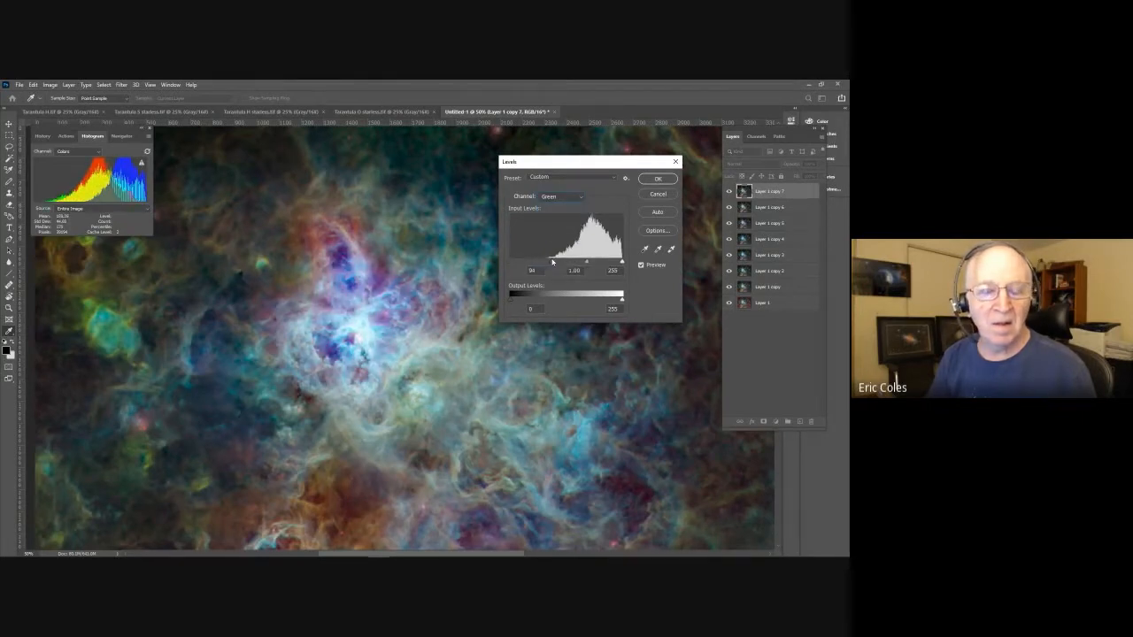
Set the Blue channel's black input level to 136, compare with the preview off and on, and apply the Levels adjustment.
left_click(577, 196)
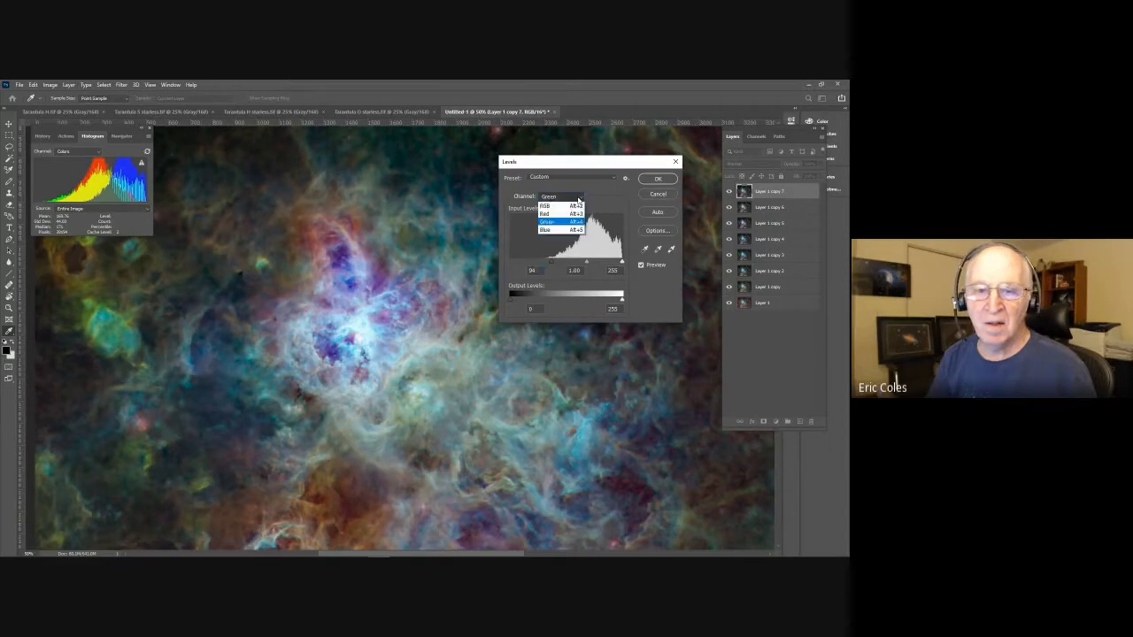
left_click(556, 232)
left_click_drag(512, 264, 571, 258)
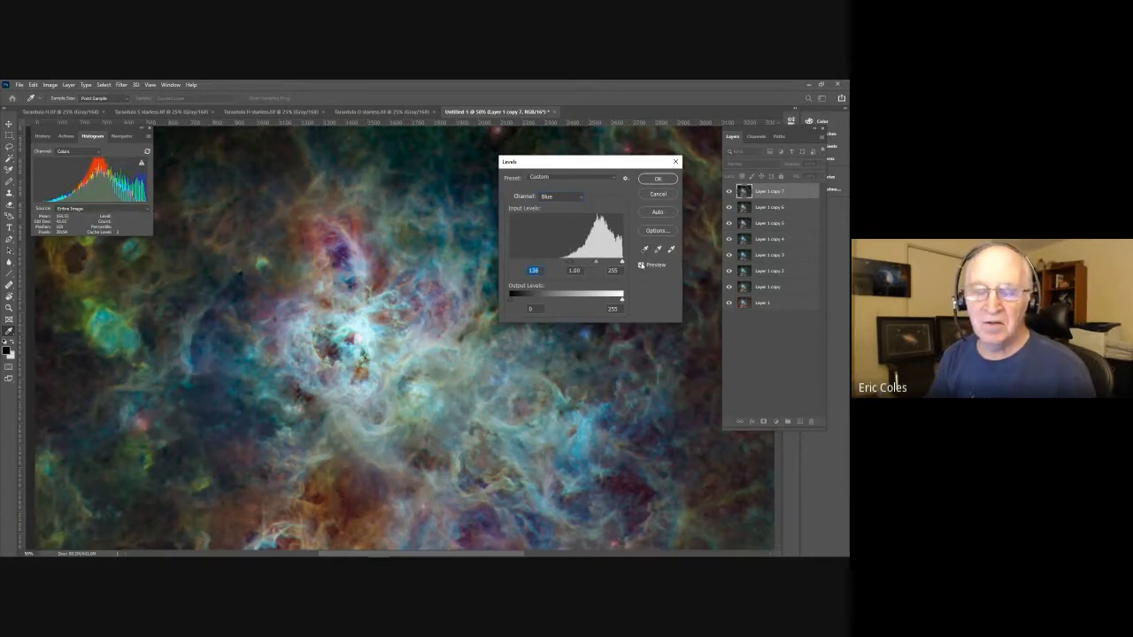
left_click(640, 265)
left_click(641, 264)
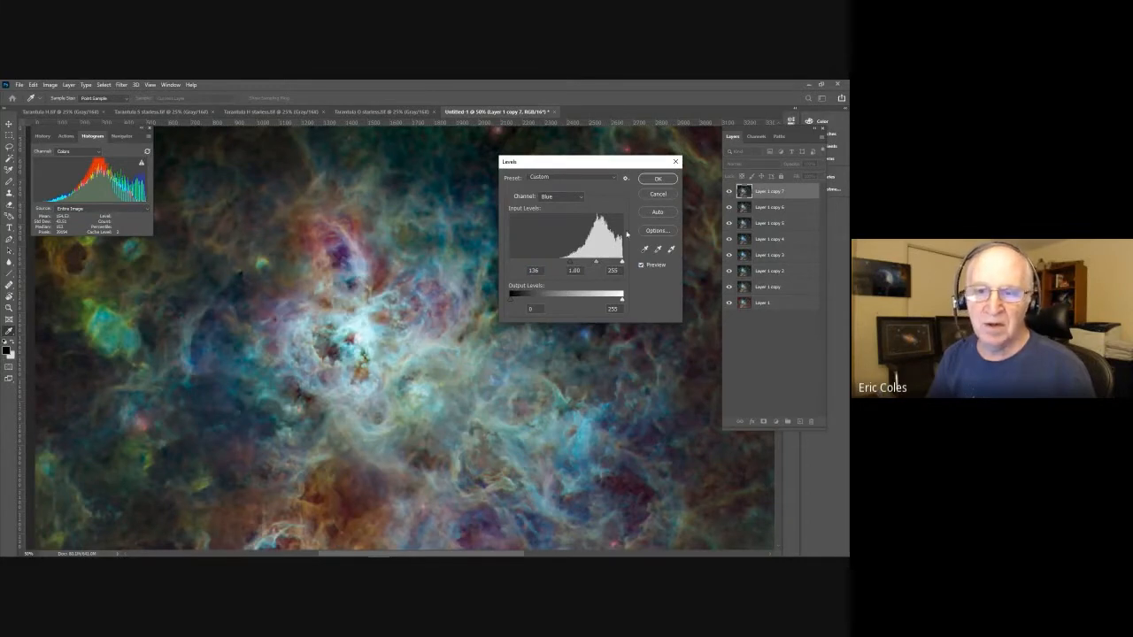
left_click(656, 179)
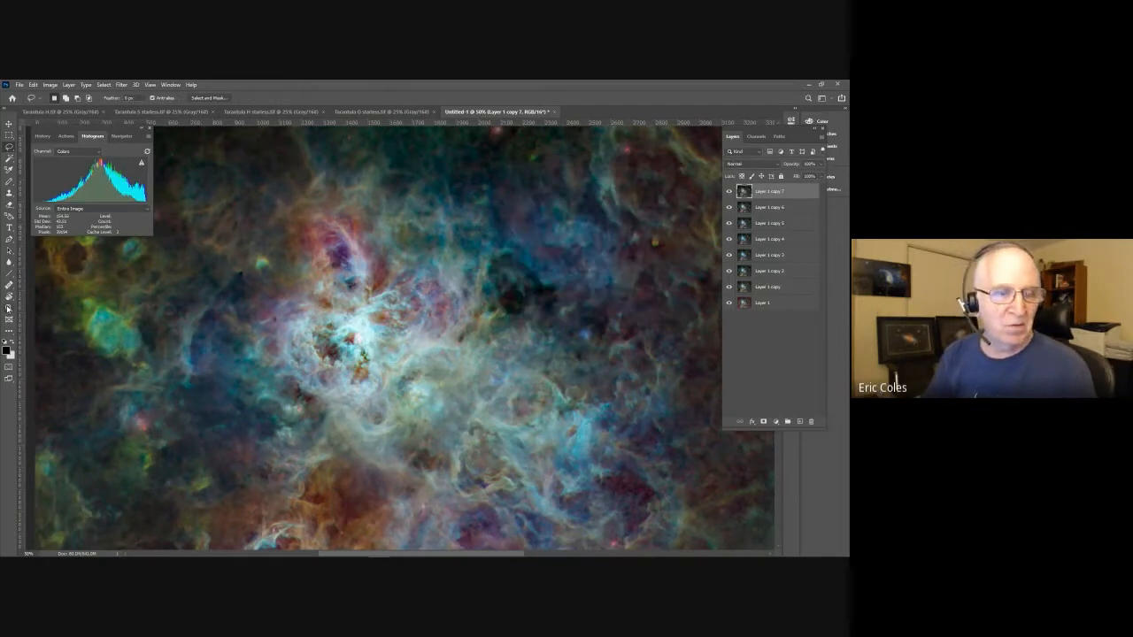
Fit the image on screen, hide the intermediate layer copies and compare Layer 1 copy 7 with the original Layer 1.
left_click(9, 309)
left_click(266, 98)
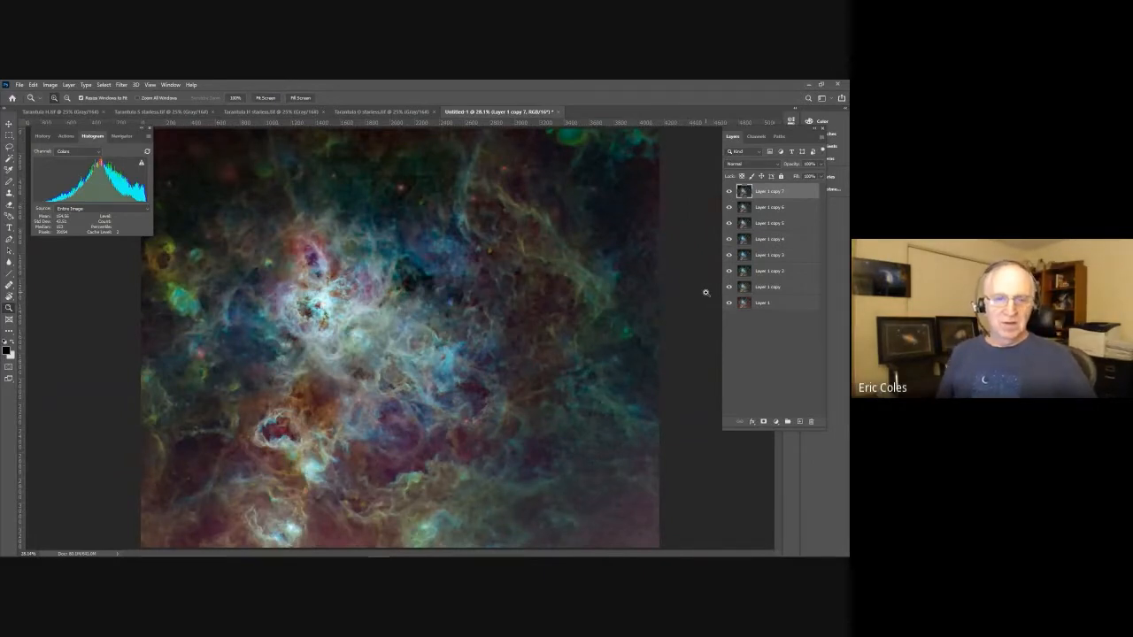
left_click(728, 207)
left_click(728, 223)
left_click(729, 239)
left_click(730, 255)
left_click(729, 271)
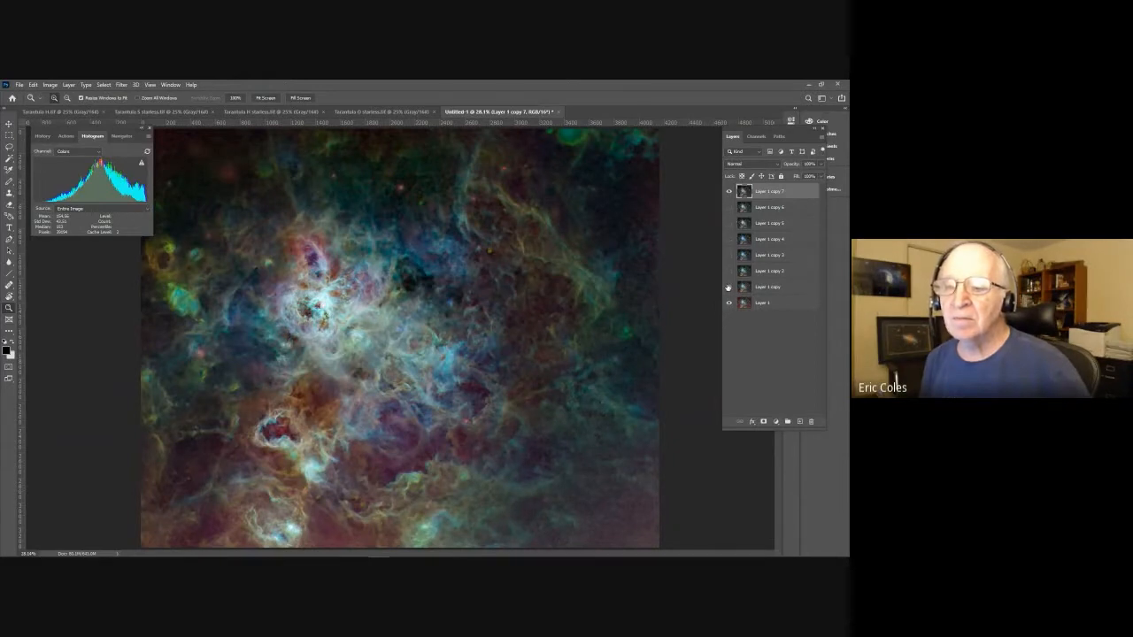
left_click(729, 192)
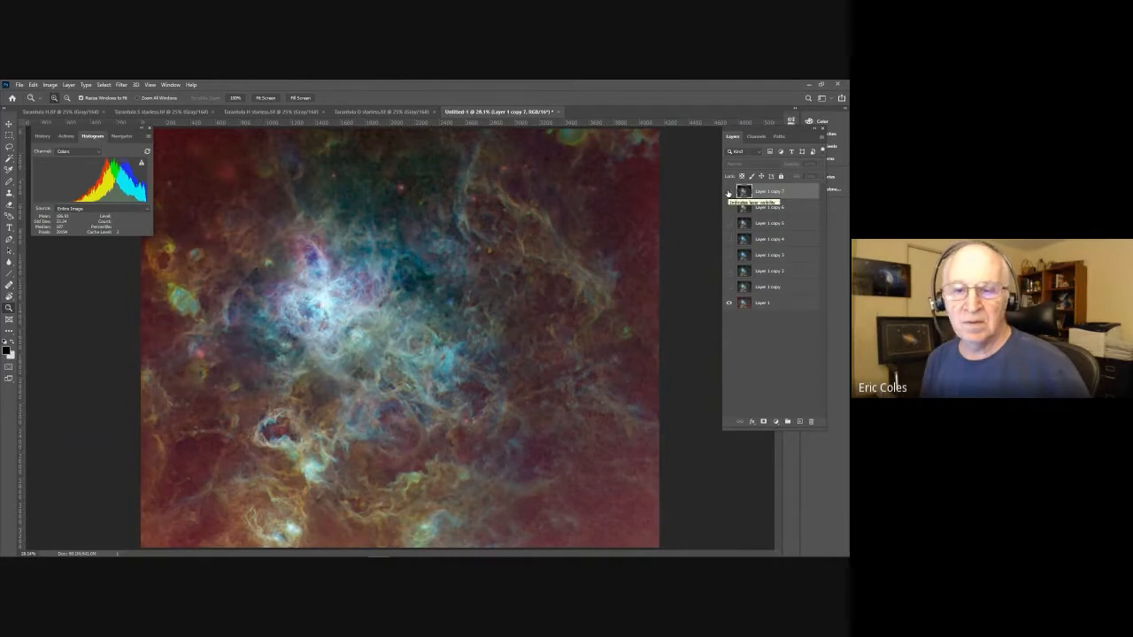
left_click(728, 192)
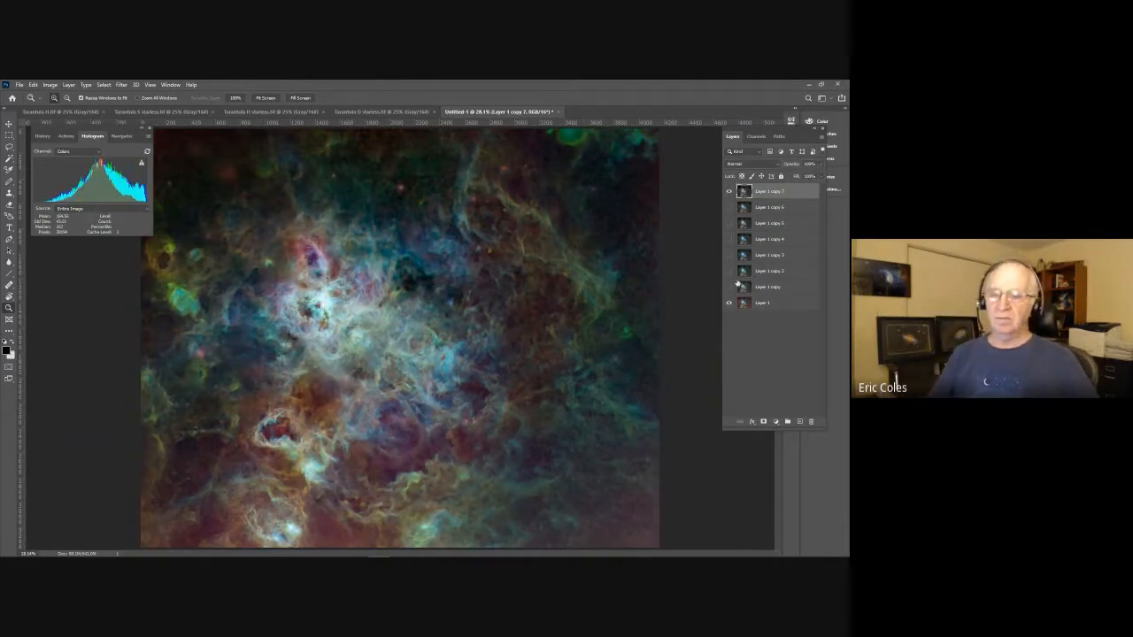
Make the hidden intermediate copies of Layer 1 visible again.
left_click(729, 287)
left_click(729, 272)
left_click(730, 257)
left_click(729, 239)
left_click(729, 209)
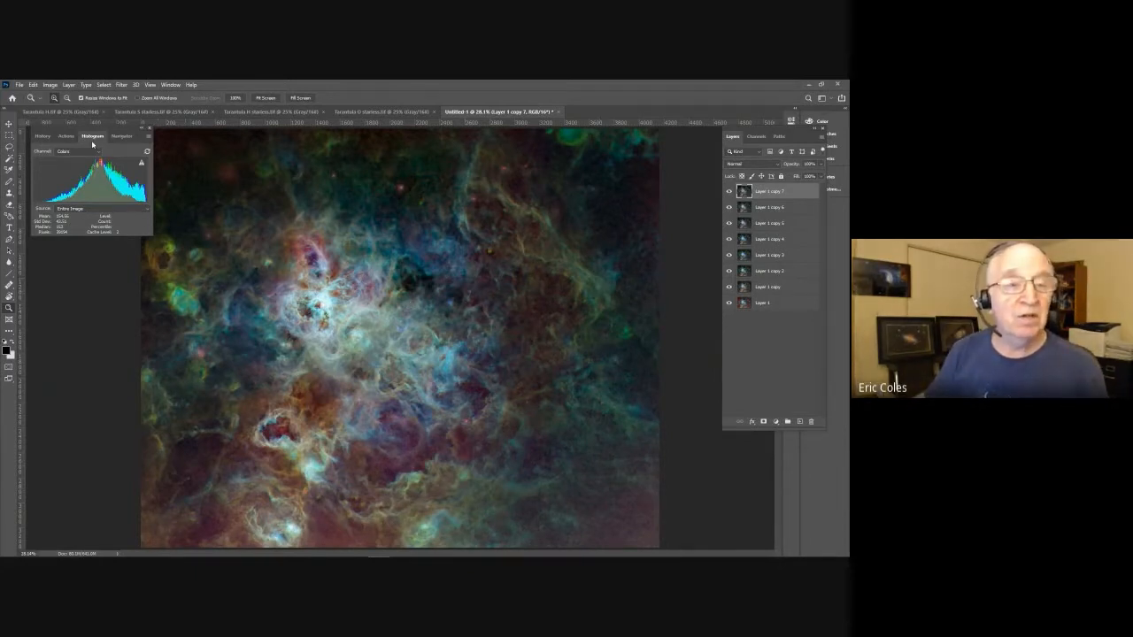
Copy the entire Tarantula H image with stars and paste it as a new top layer in the Untitled-1 composite.
left_click(68, 115)
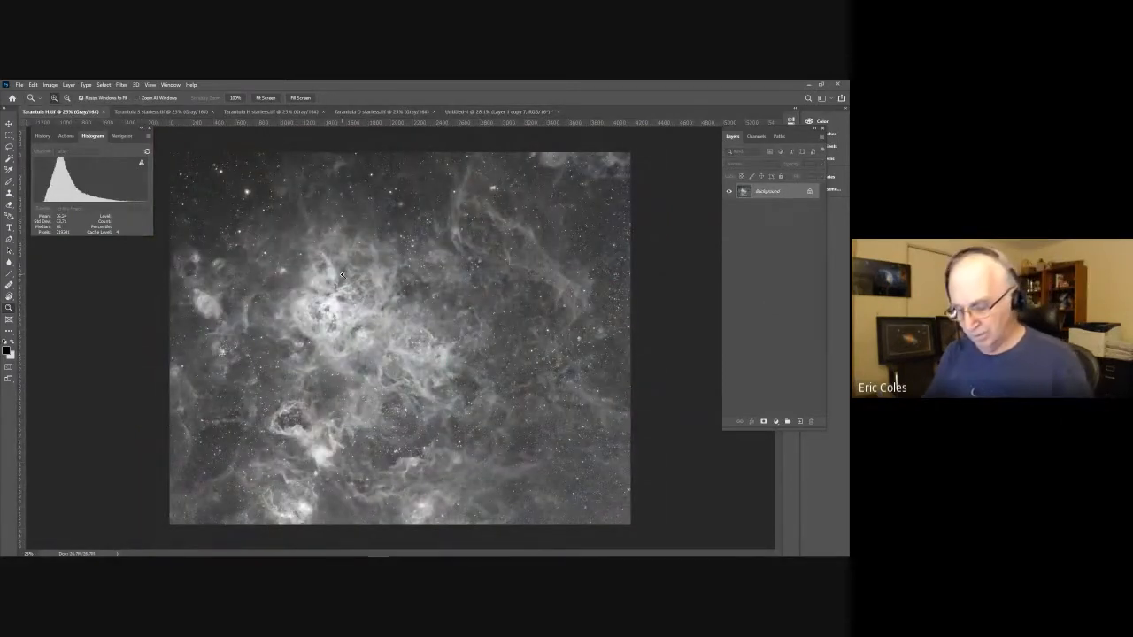
key("ctrl+a")
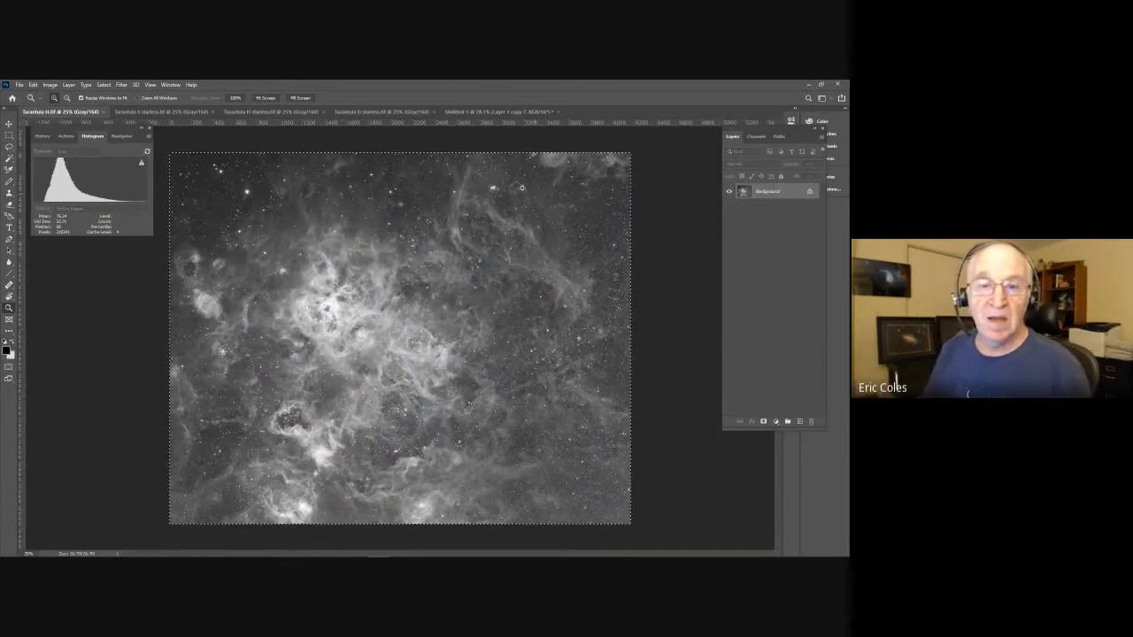
left_click(482, 112)
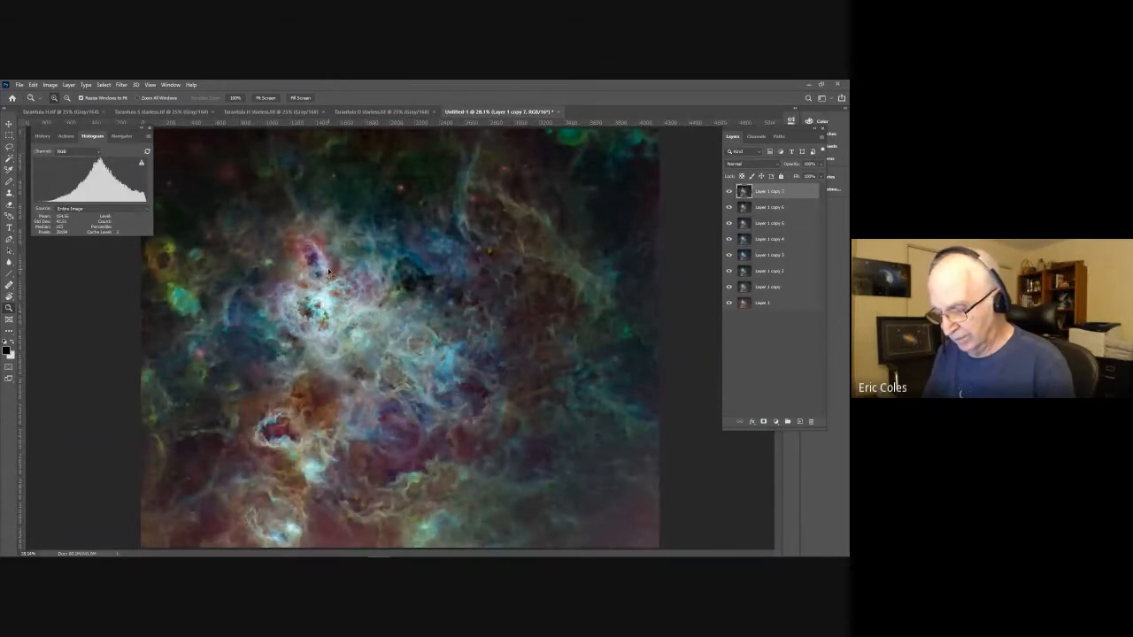
key("ctrl+shift+alt+n")
key("ctrl+shift+alt+e")
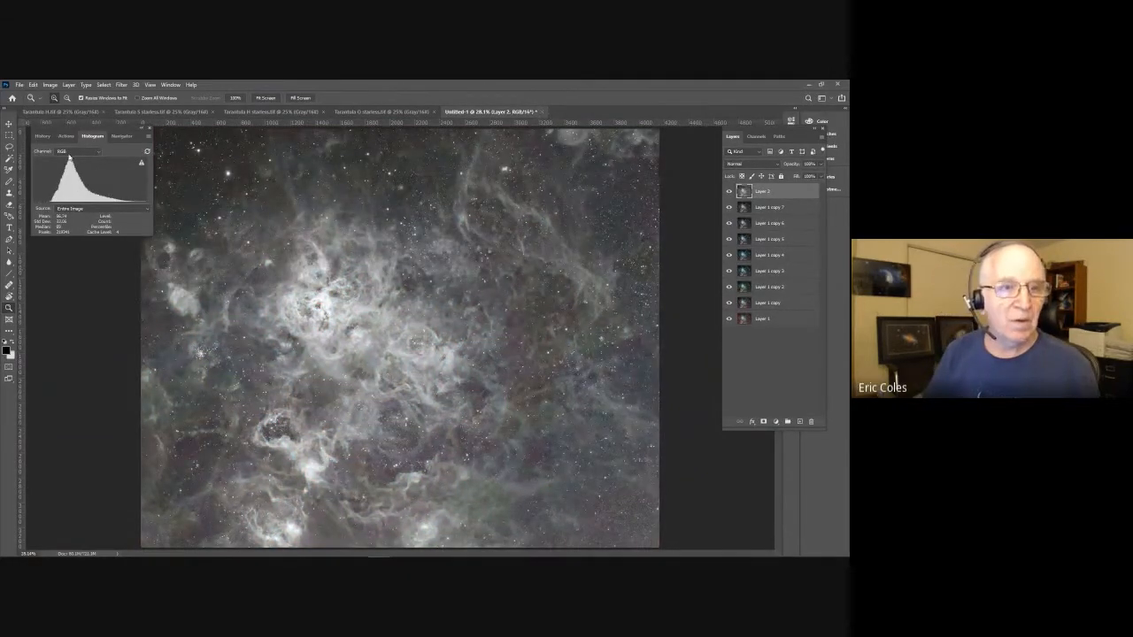
Rename the pasted grayscale layer as "H Lum".
double_click(763, 192)
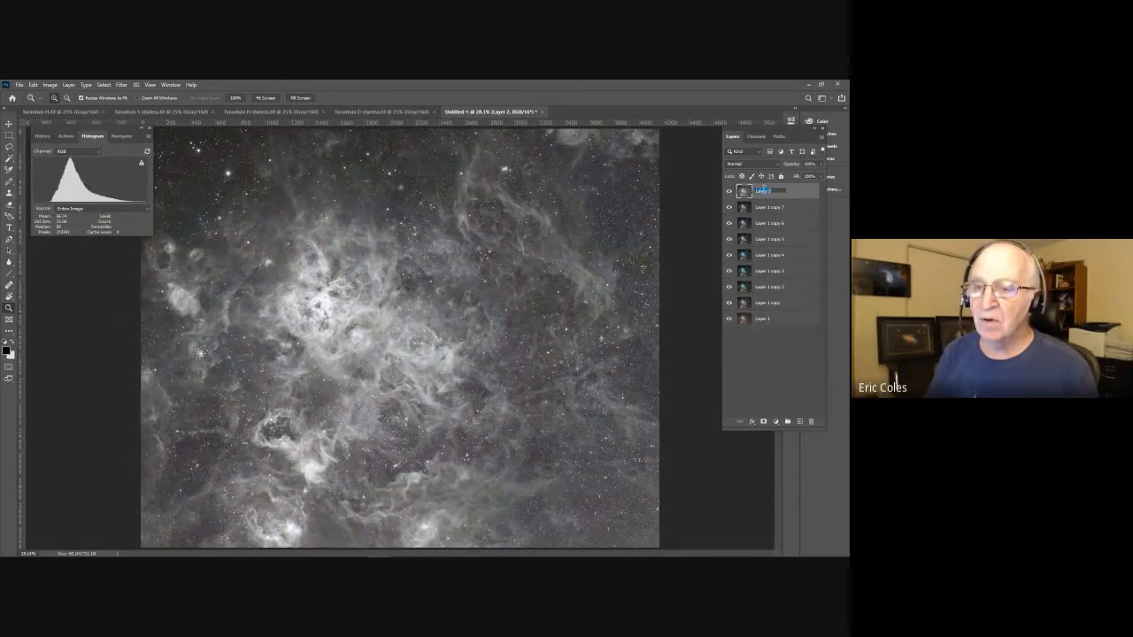
type("st")
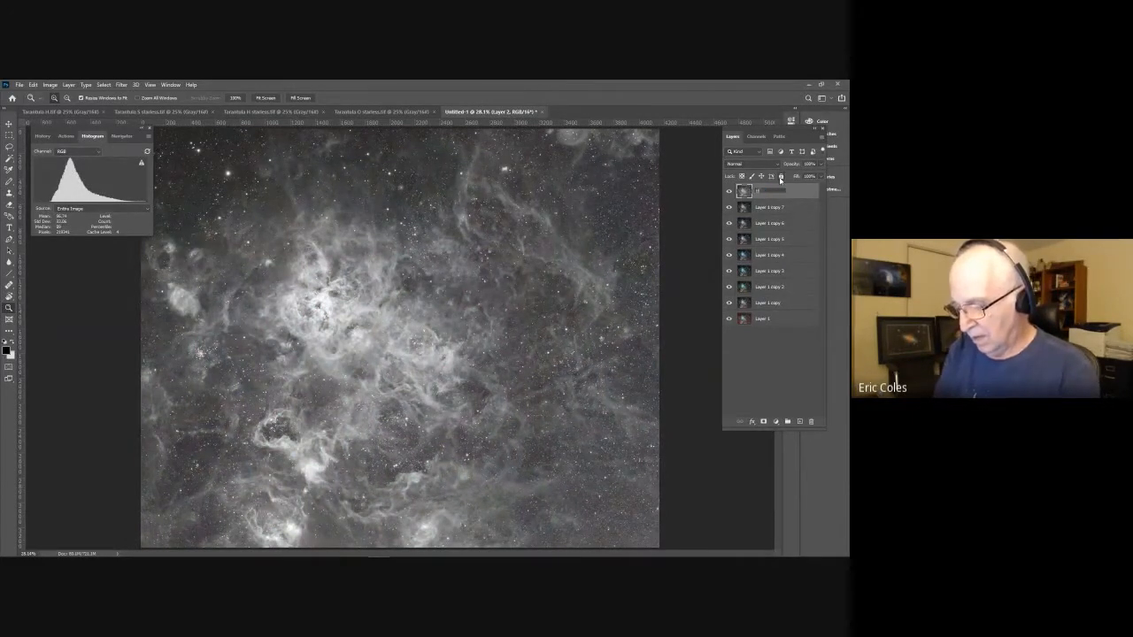
type("Lum")
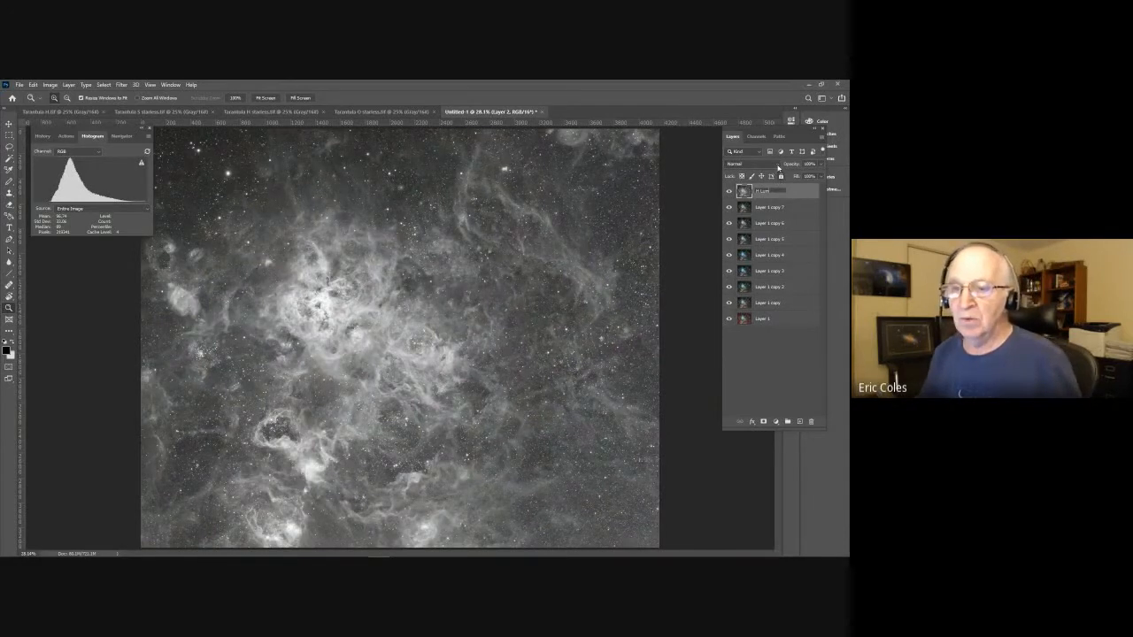
key("Return")
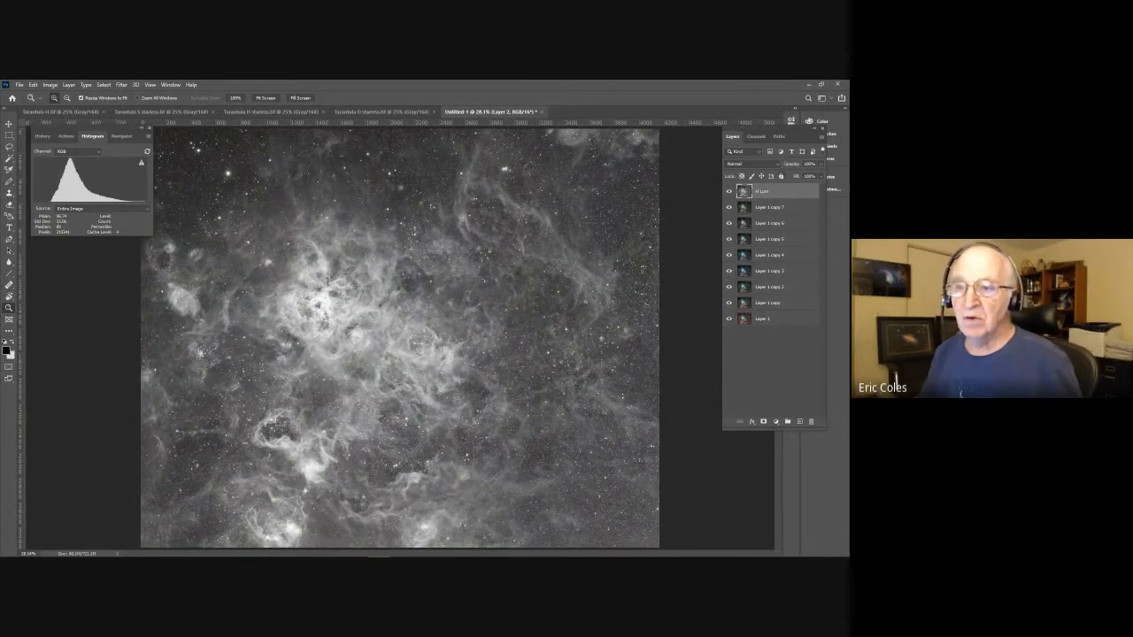
Set the H Lum layer's blend mode to Luminosity.
left_click(750, 163)
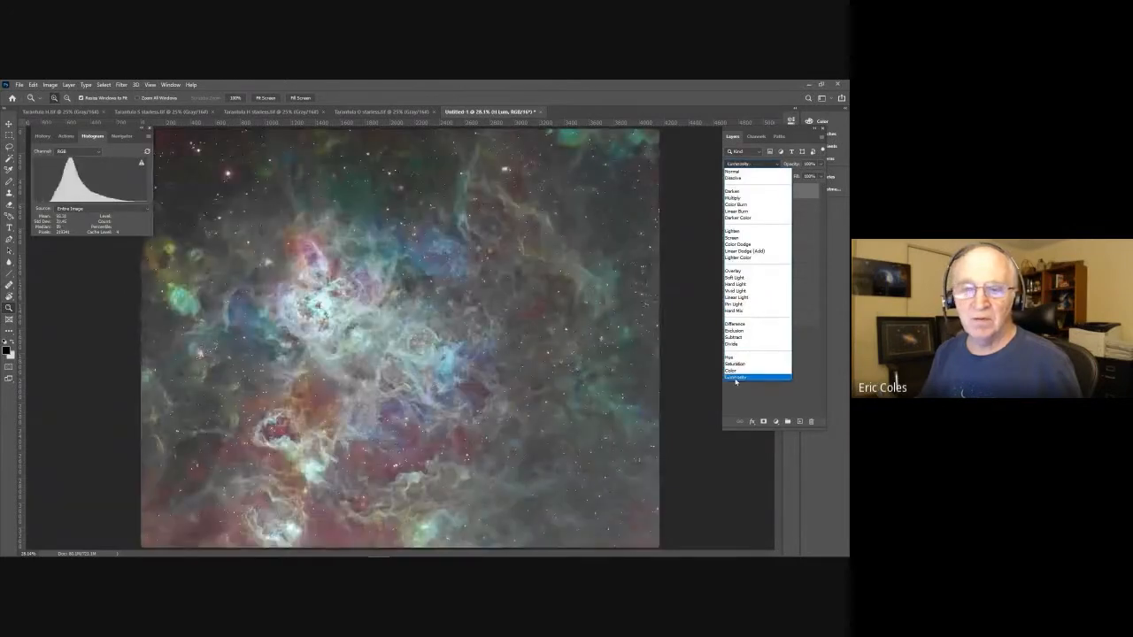
left_click(722, 376)
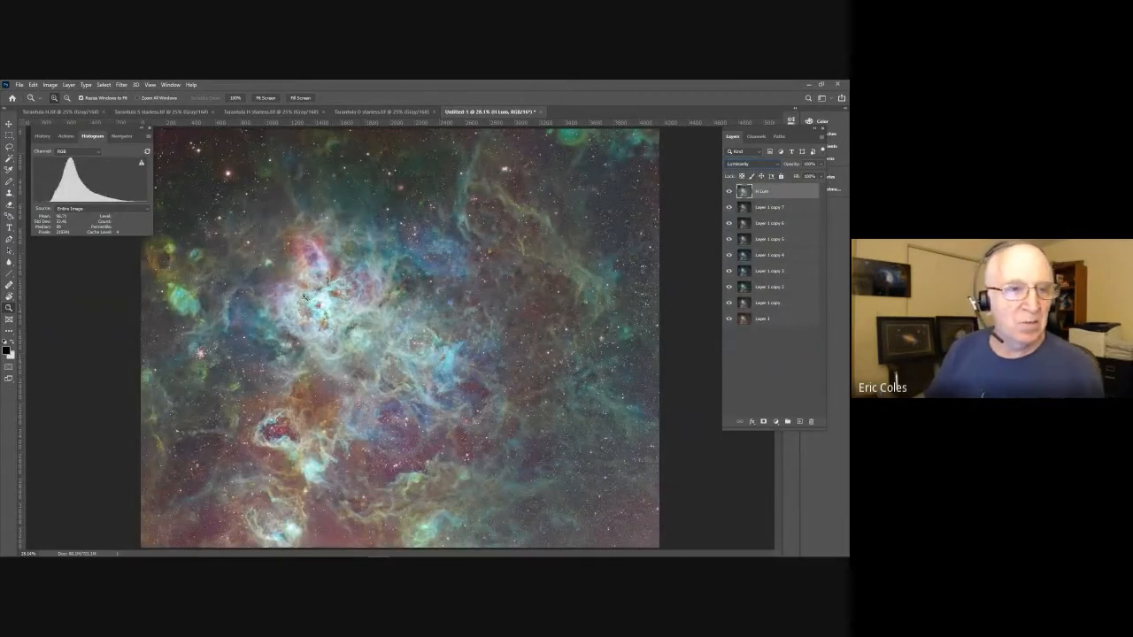
Darken the H Lum layer with a Levels midtone value of 0.68 and compare the composite with the layer hidden.
left_click(50, 85)
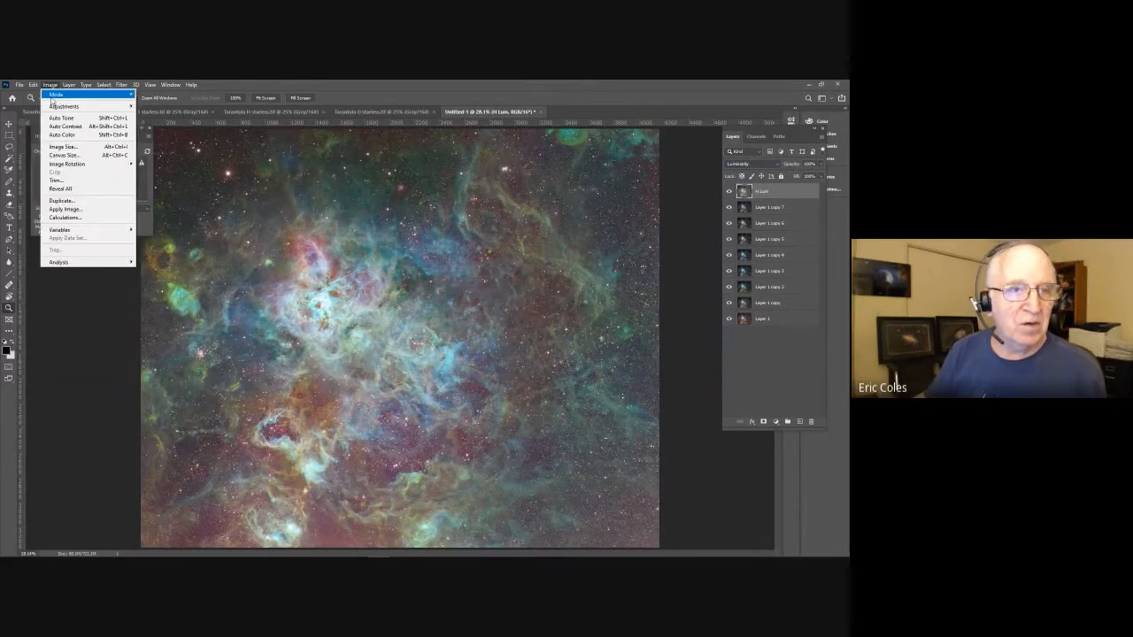
mouse_move(53, 106)
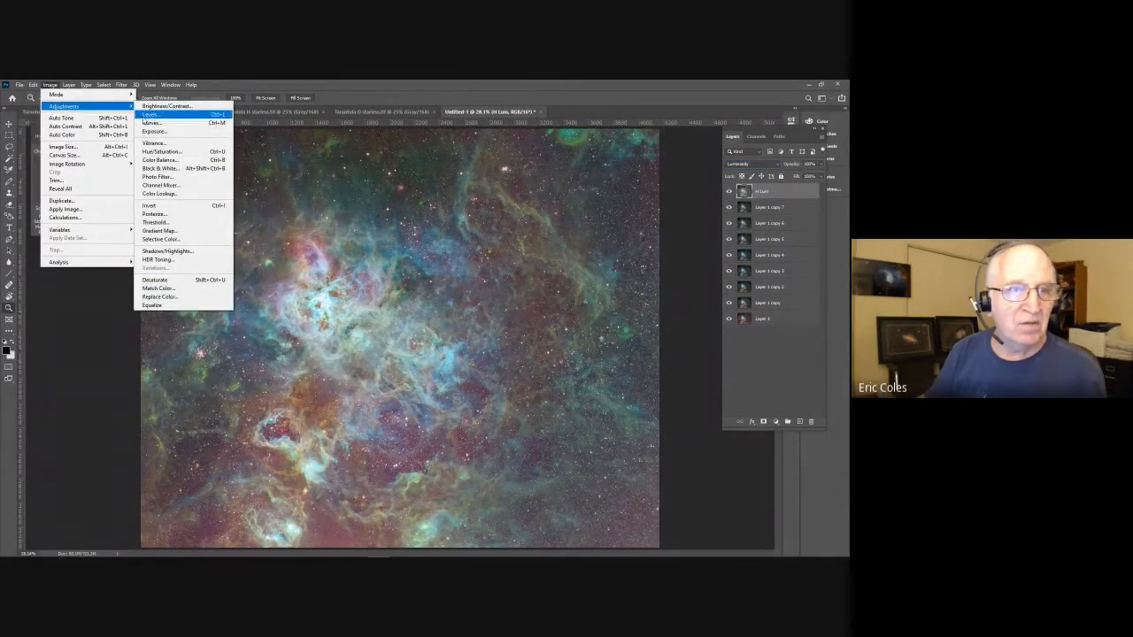
left_click(152, 113)
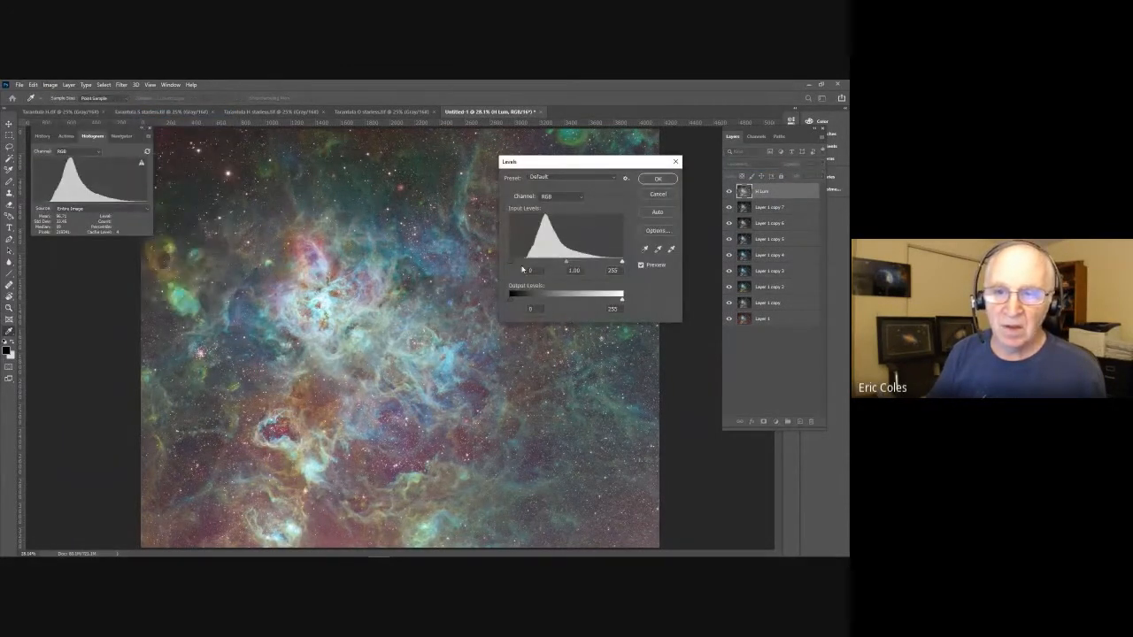
left_click_drag(566, 259, 580, 260)
left_click(574, 269)
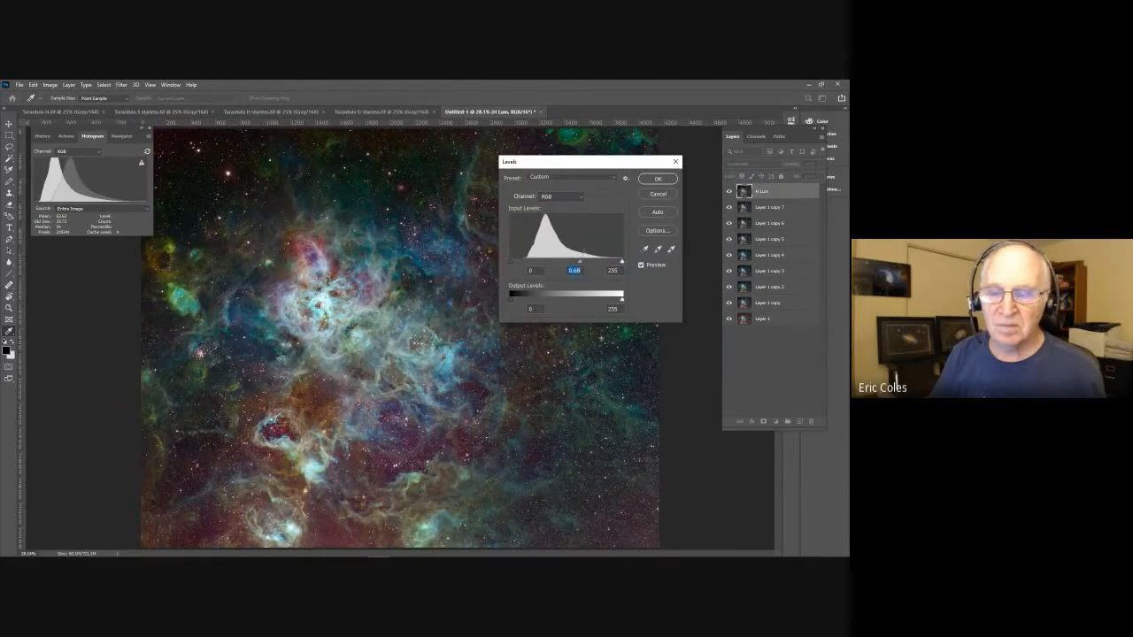
left_click(656, 180)
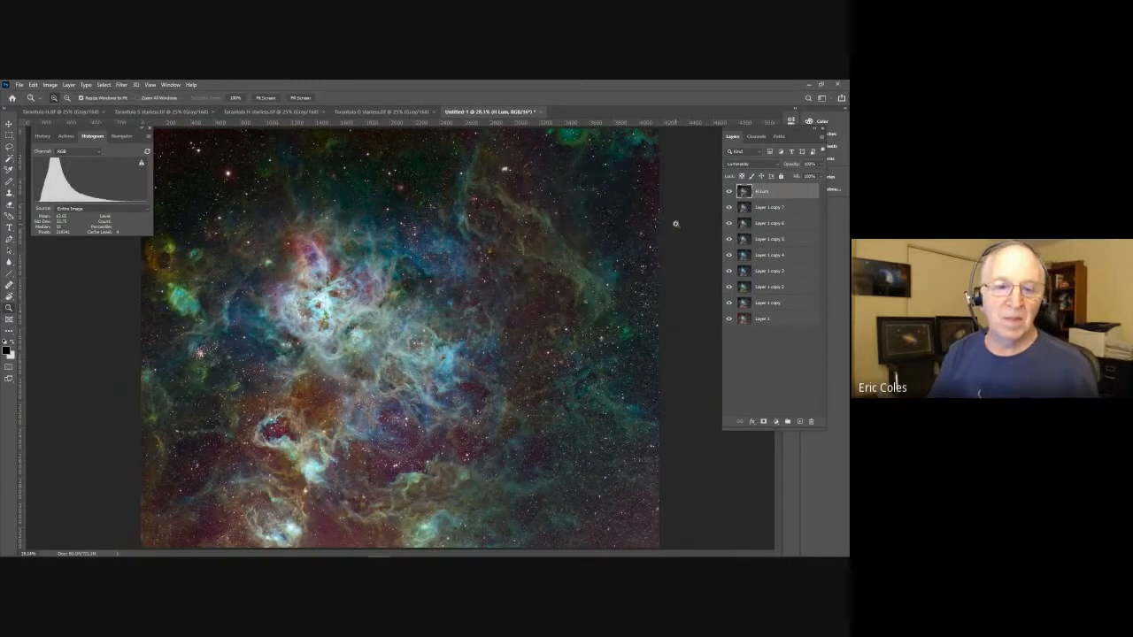
left_click(728, 192)
left_click(728, 192)
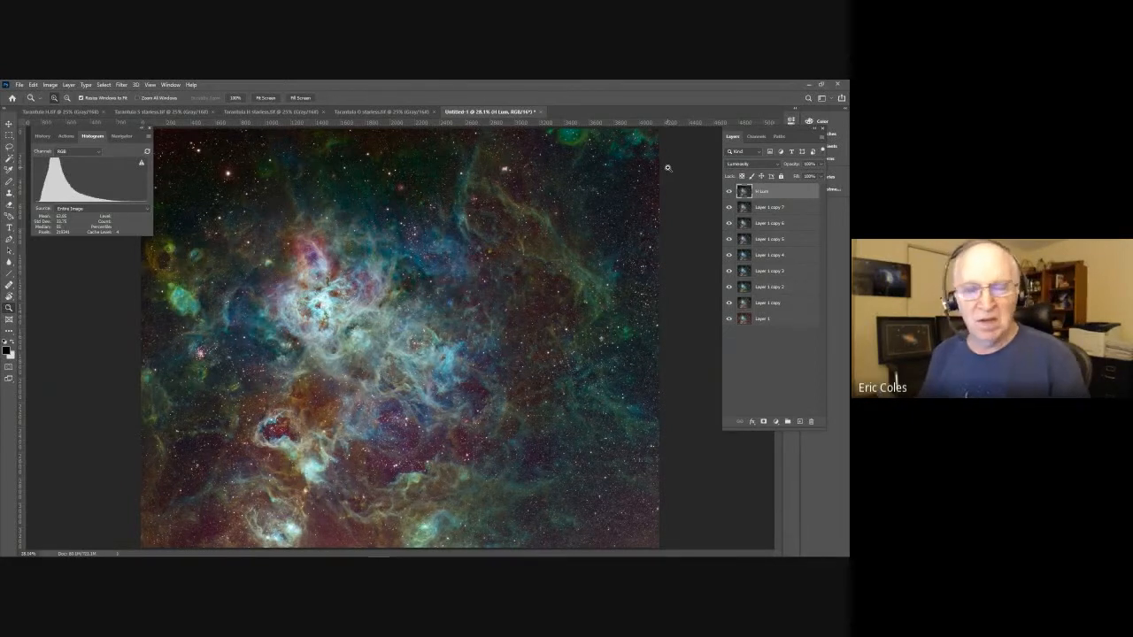
Duplicate Layer 1 copy 7 and rename the duplicate beneath H Lum as "SF".
left_click(797, 210)
left_click_drag(796, 210, 799, 421)
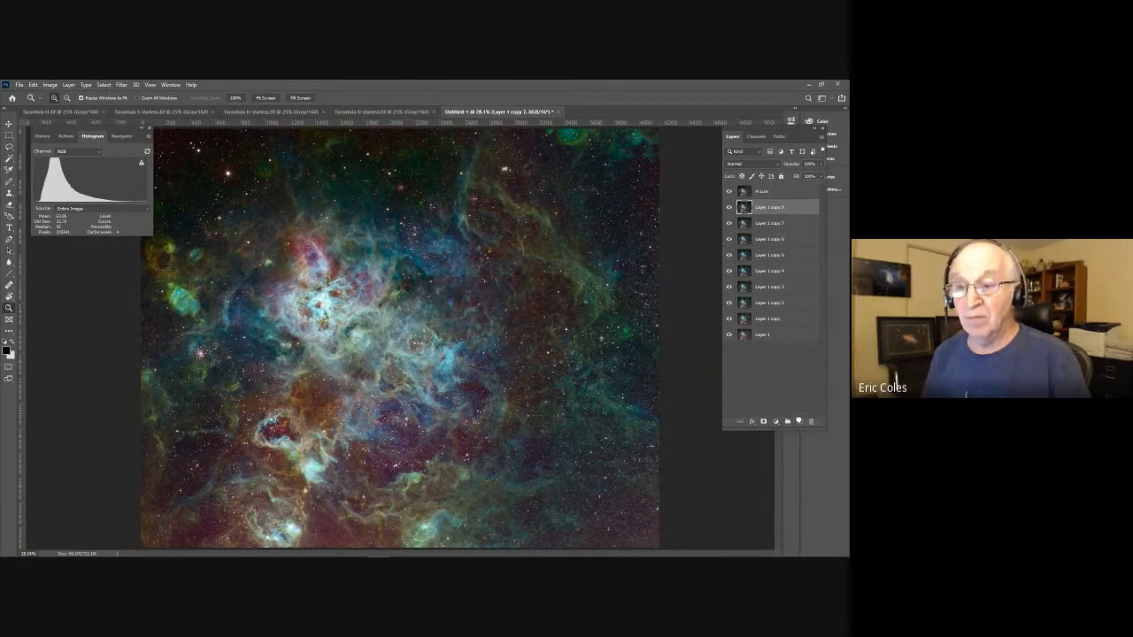
double_click(762, 208)
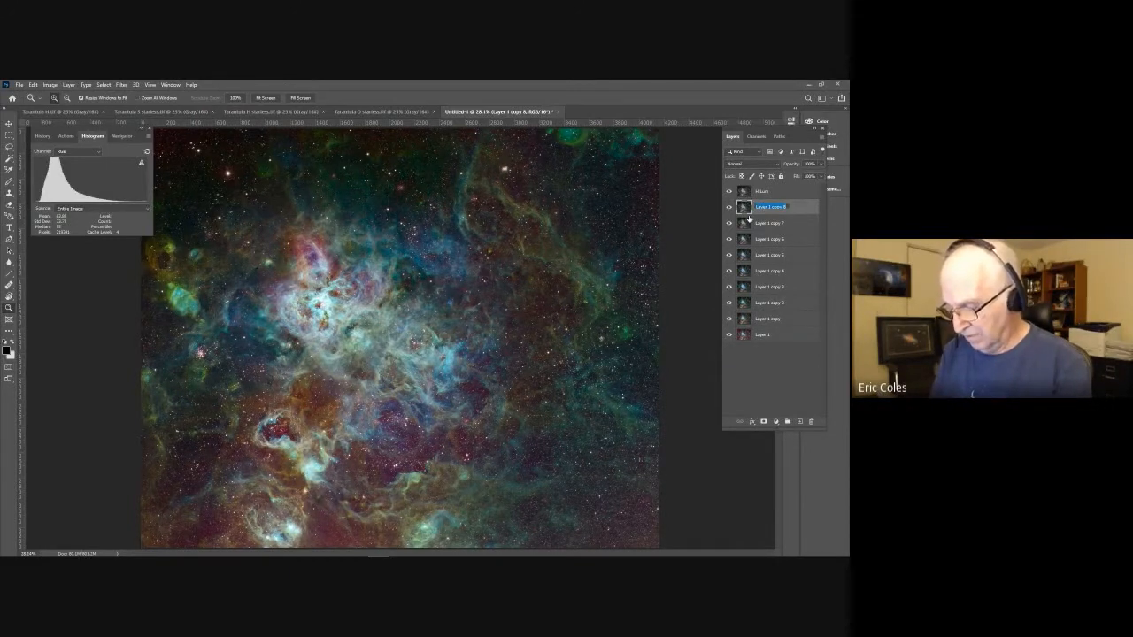
type("S")
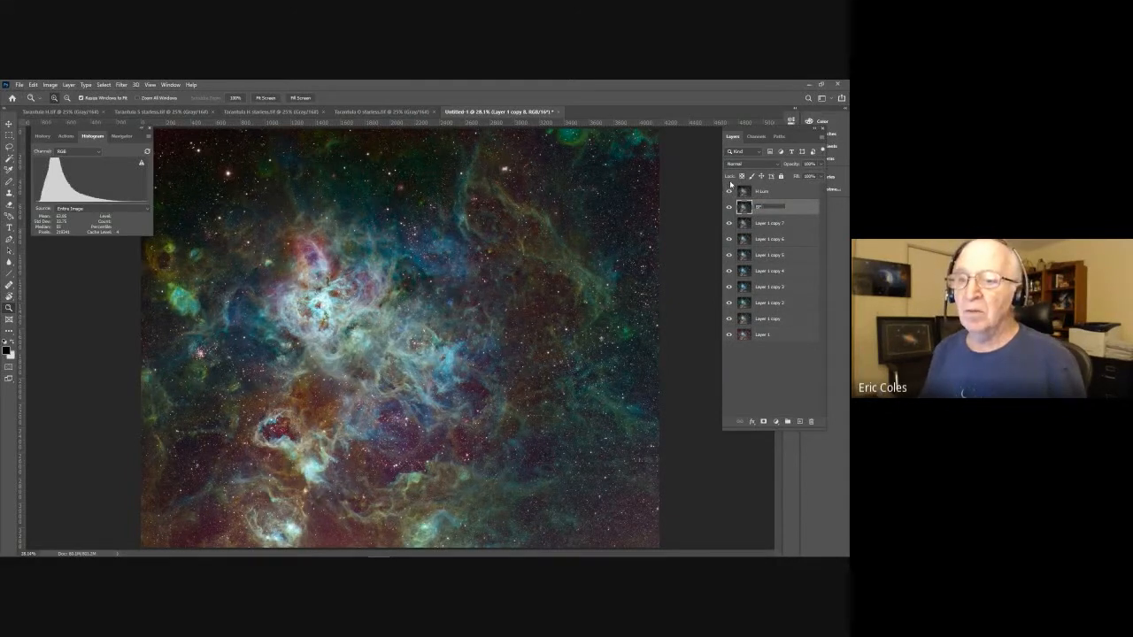
type("F")
Hide the H Lum layer and play the Tone Map Adjustment action on the renamed color layer below it.
left_click(729, 191)
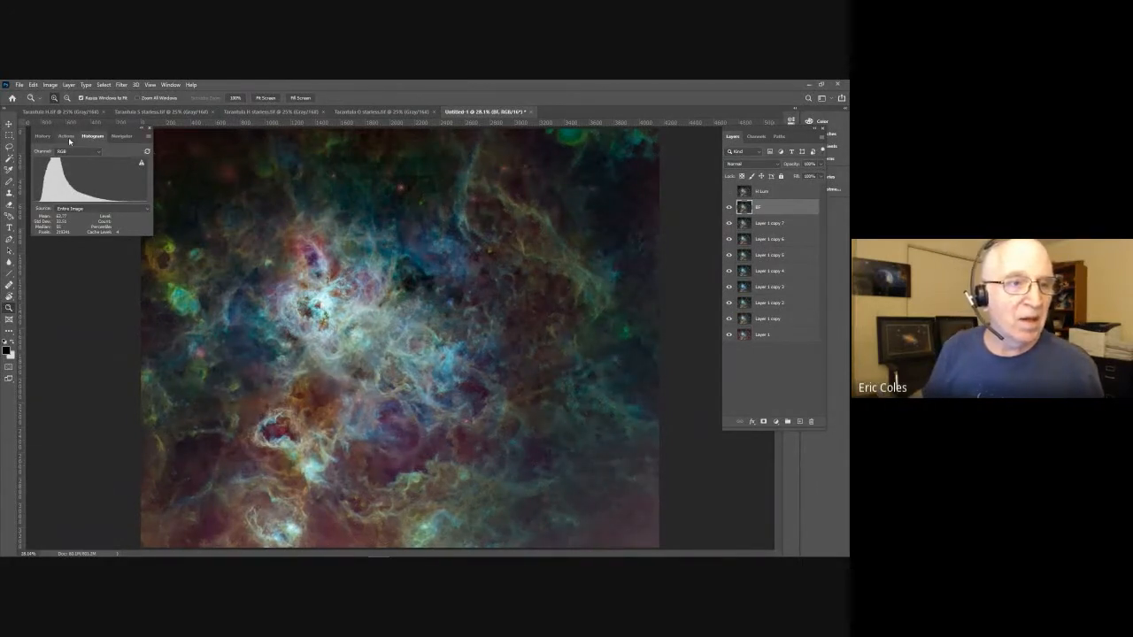
left_click(67, 137)
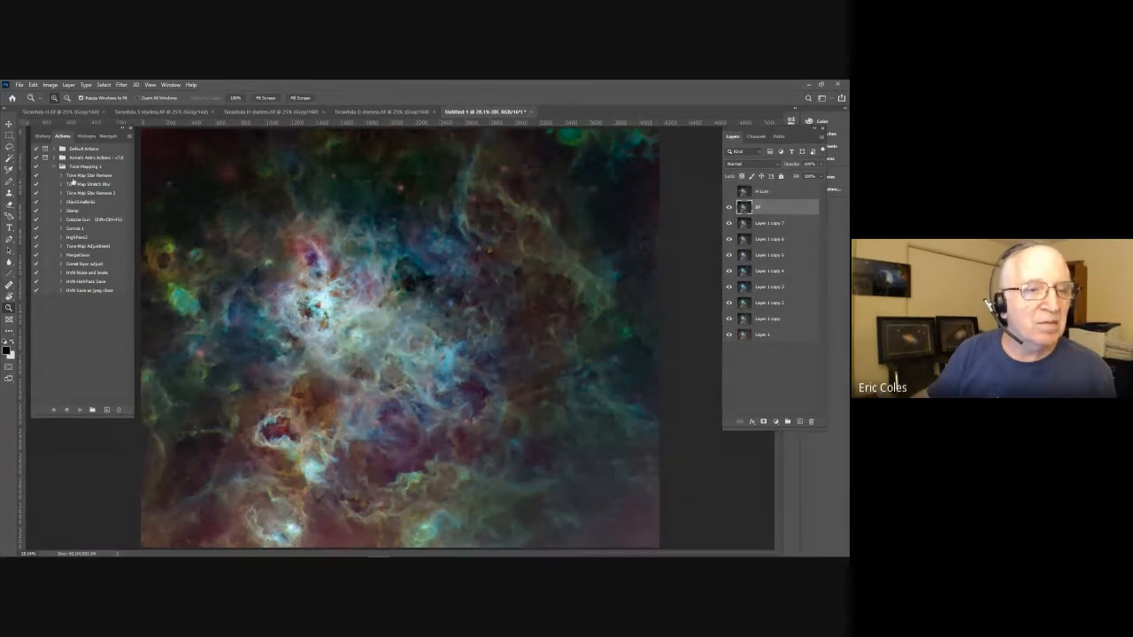
left_click(73, 247)
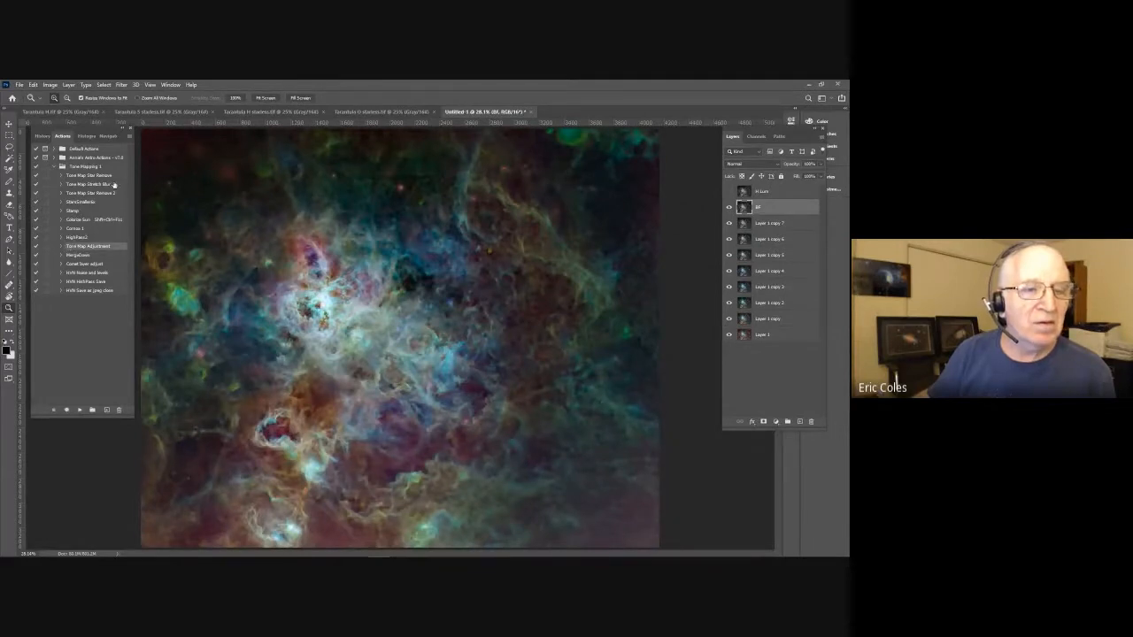
left_click(130, 136)
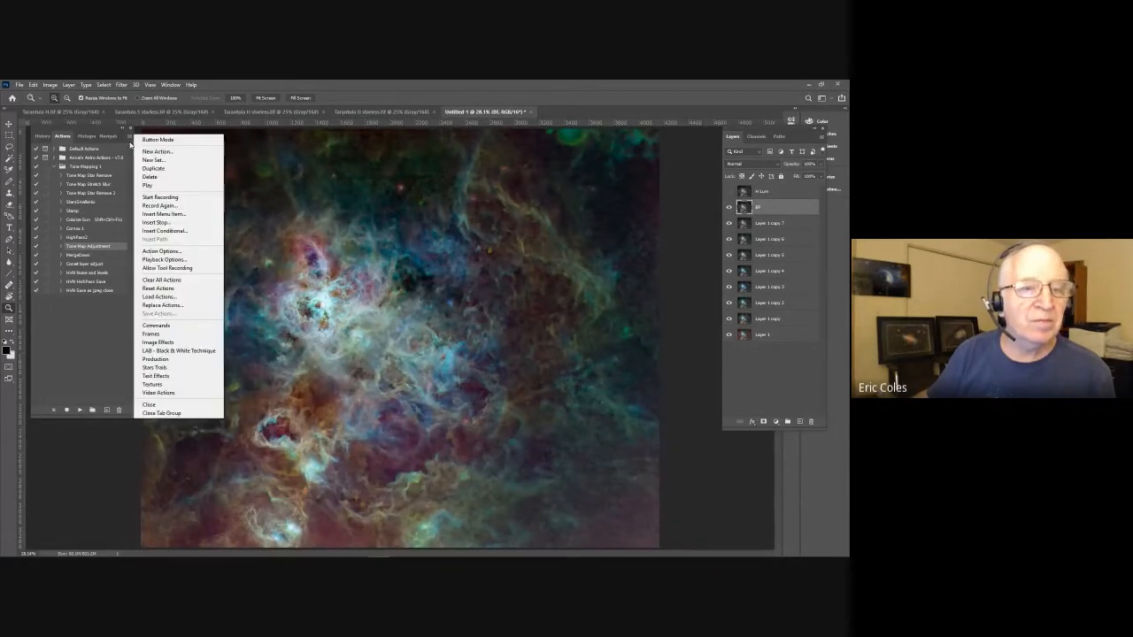
left_click(146, 185)
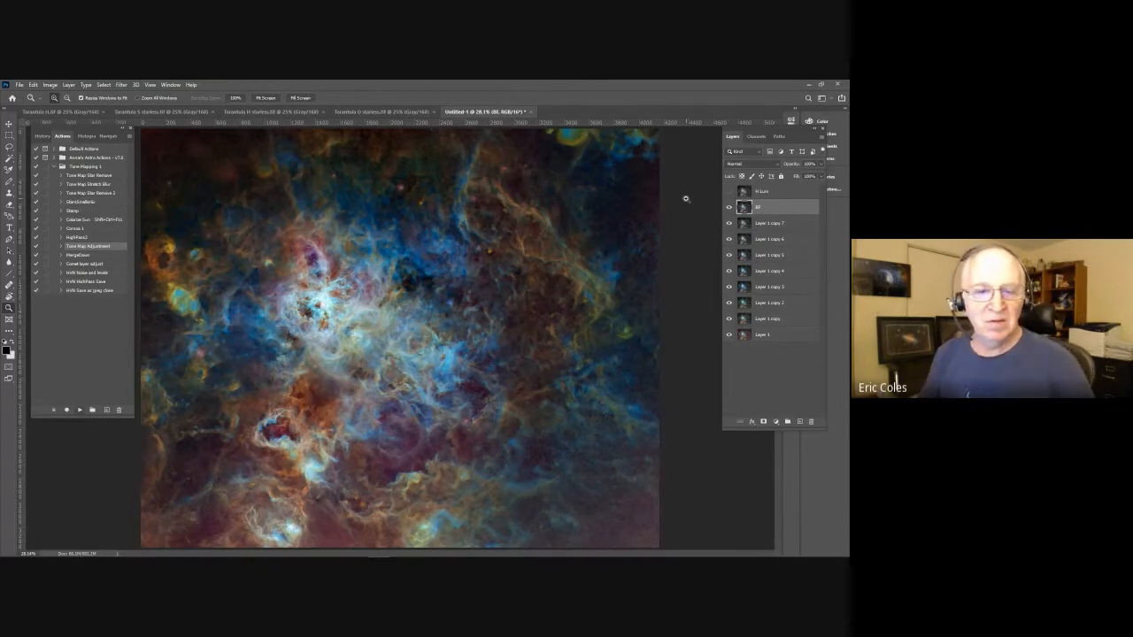
Compare the composite with and without the color layer adjusted by the action.
left_click(728, 207)
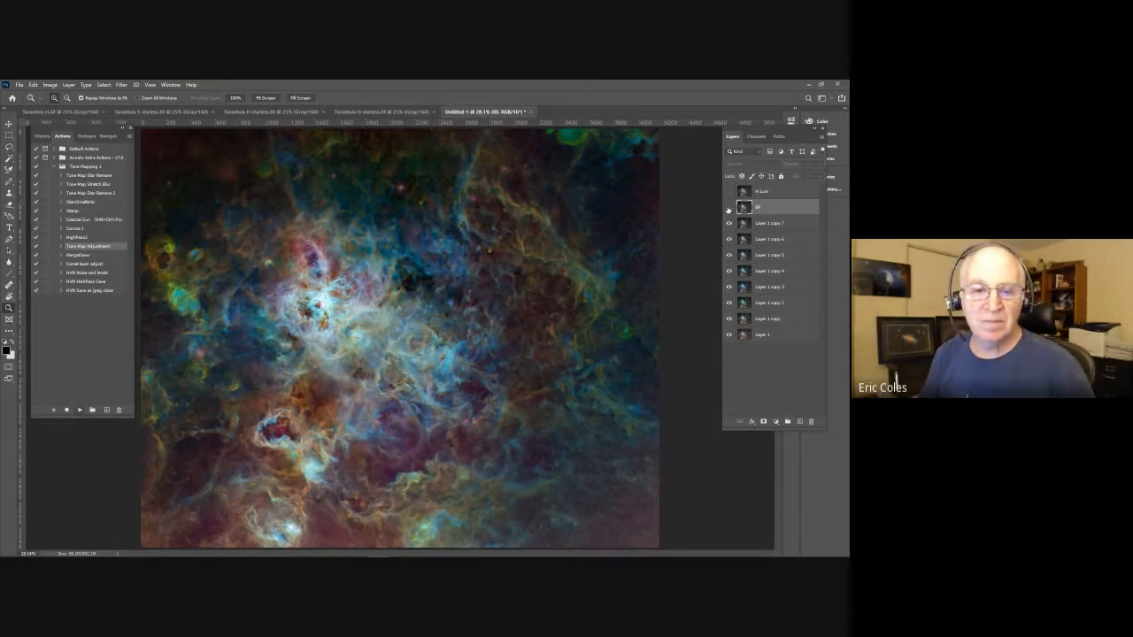
left_click(728, 207)
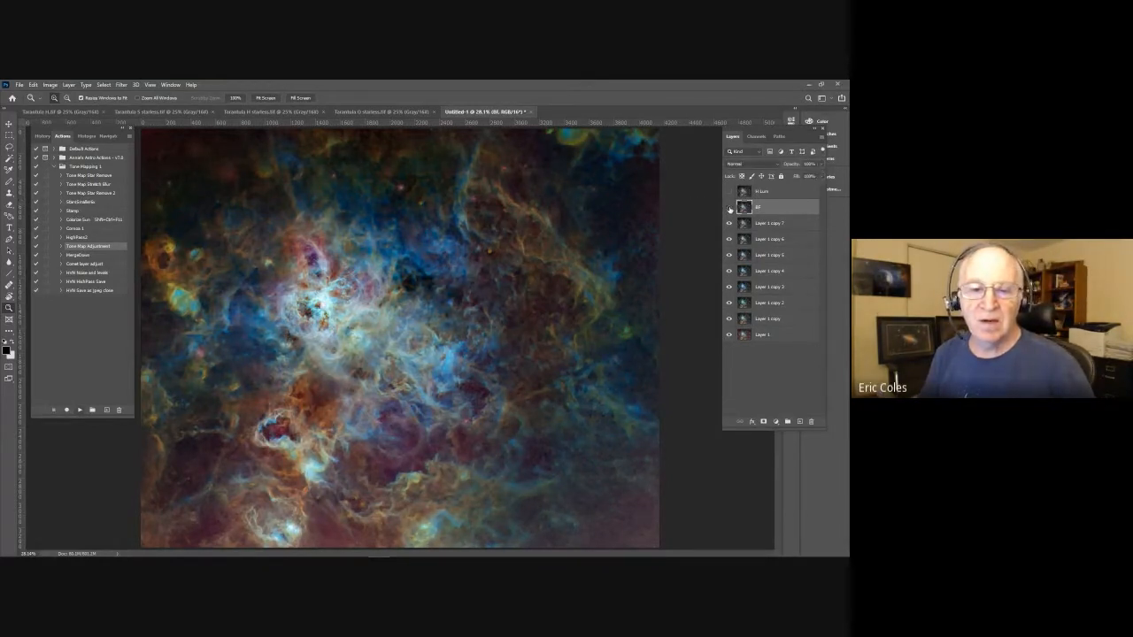
left_click(729, 209)
left_click(729, 208)
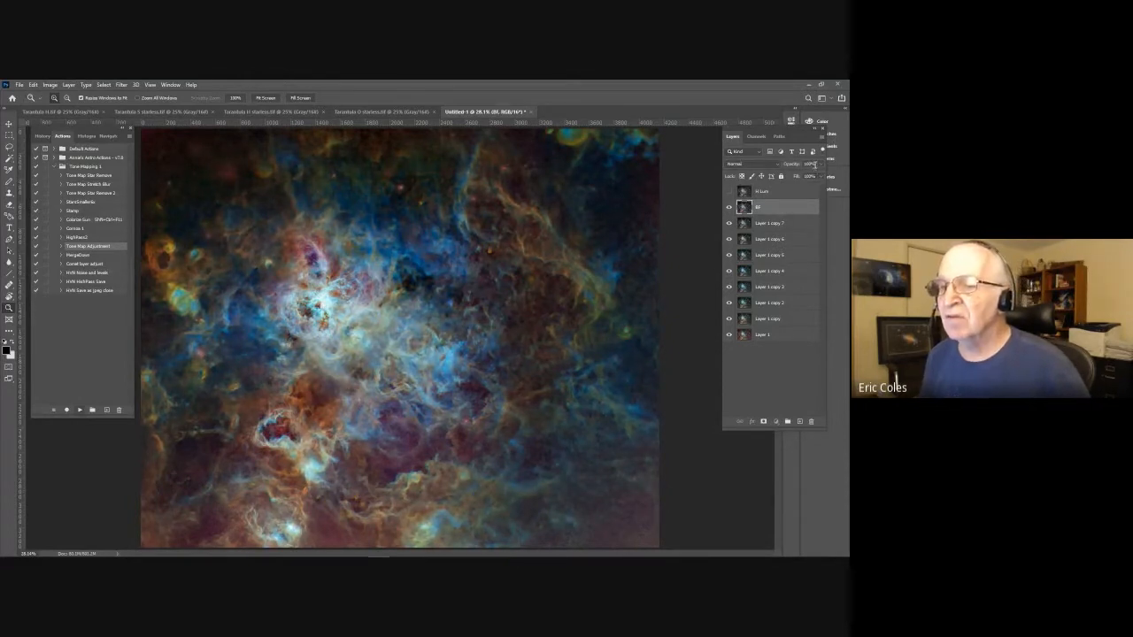
Set the adjusted color layer's opacity to 40%, compare its effect, and make the H Lum layer visible and active again.
left_click(810, 163)
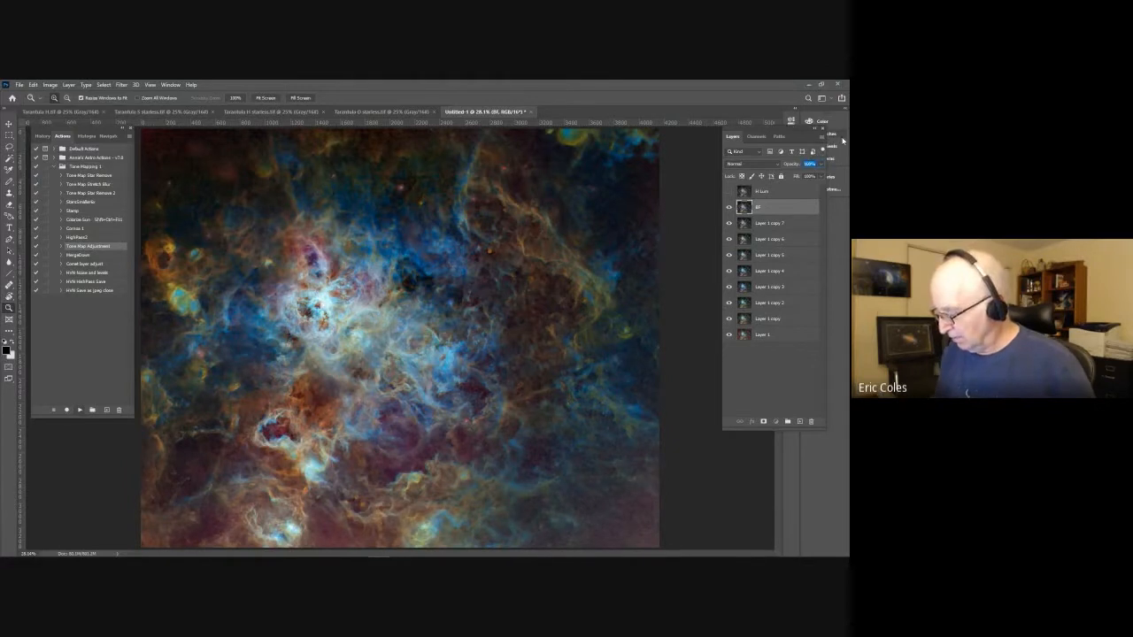
type("40")
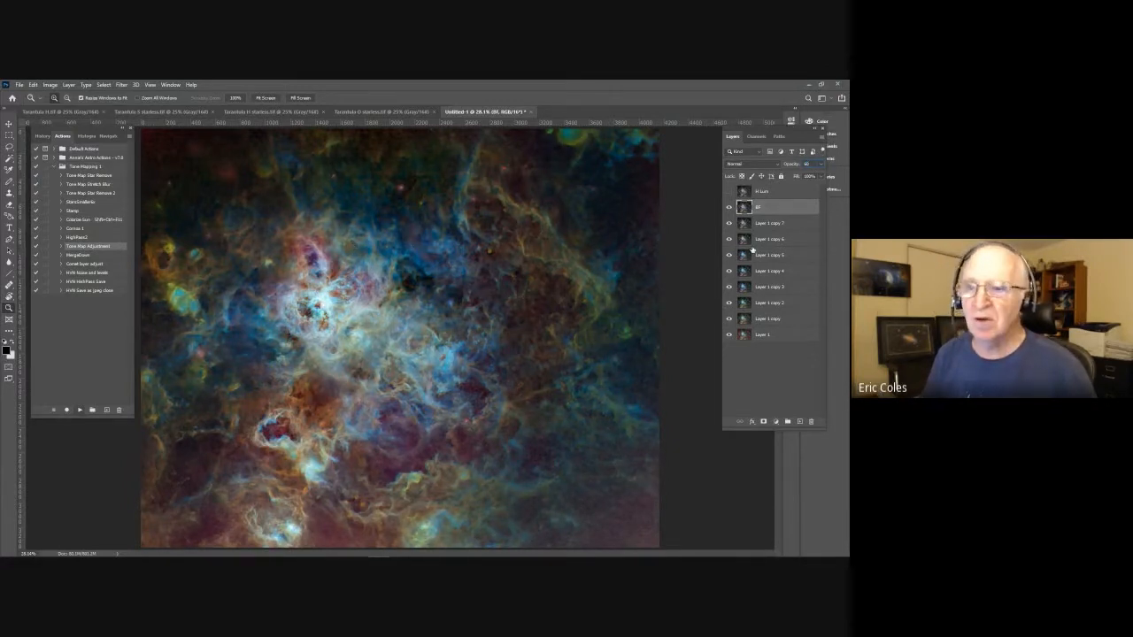
left_click(729, 207)
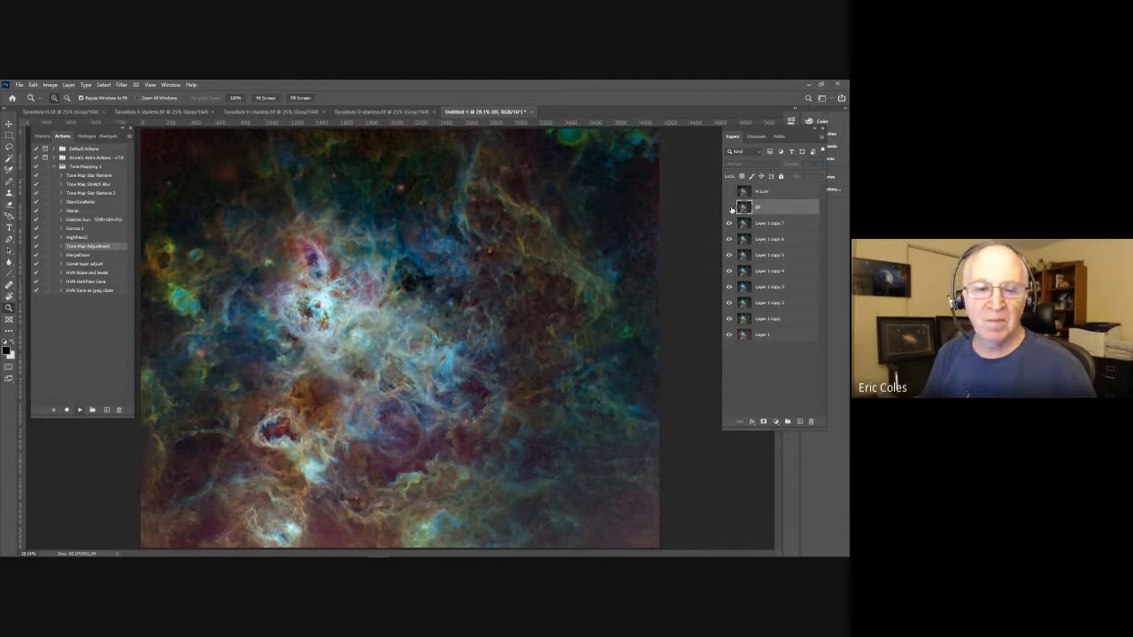
left_click(729, 207)
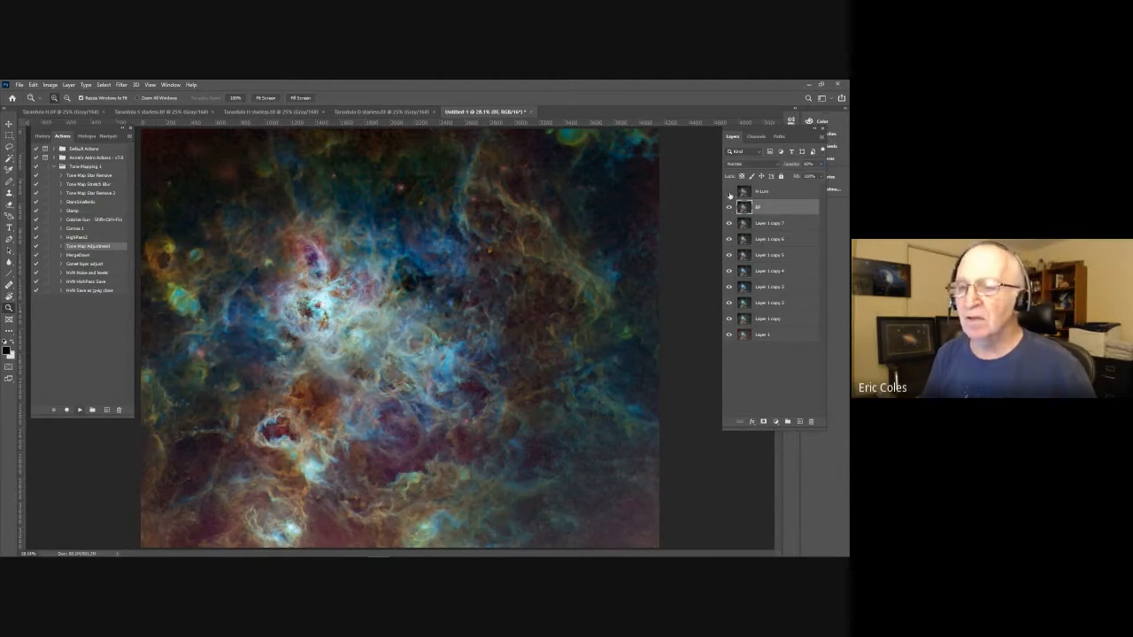
left_click(729, 192)
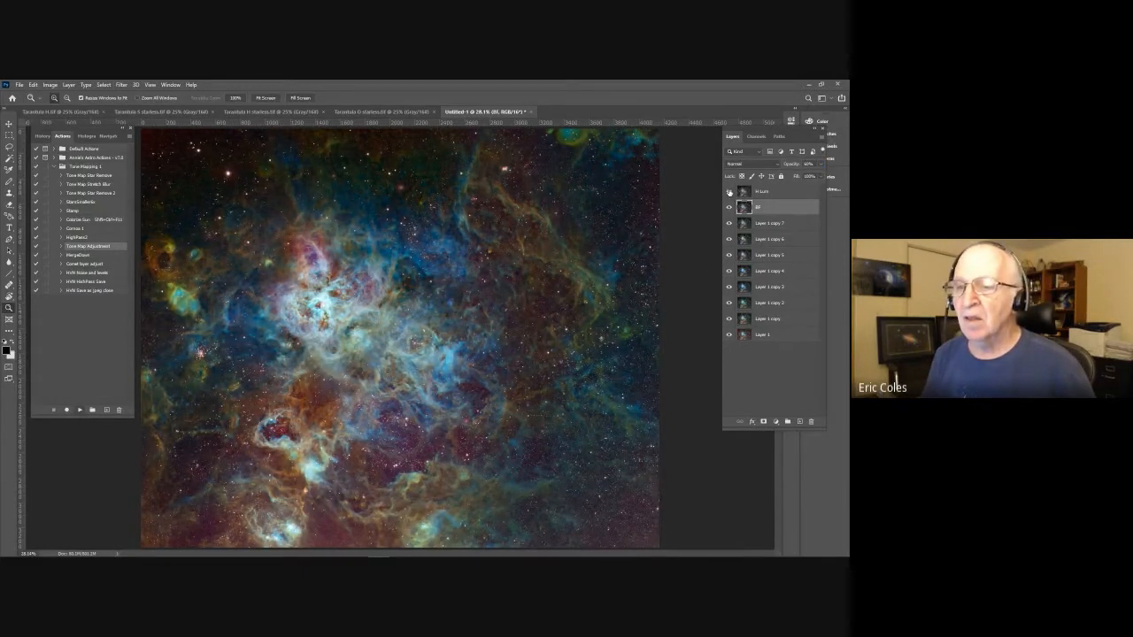
left_click(768, 191)
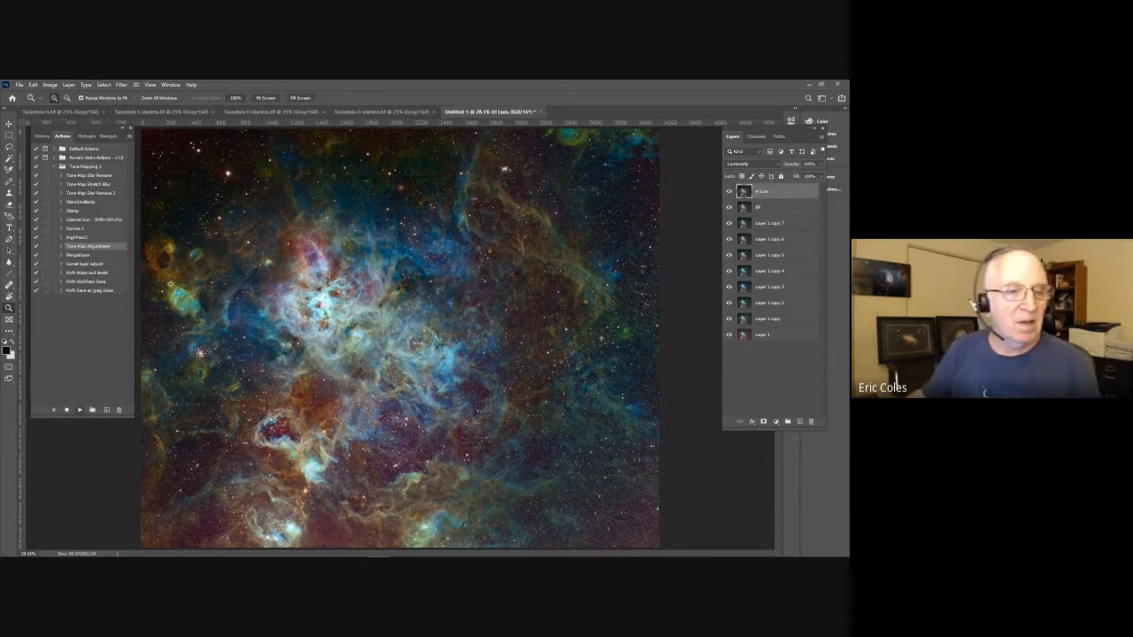
Look at the Tarantula H starless image and return to the Untitled-1 composite.
left_click(249, 112)
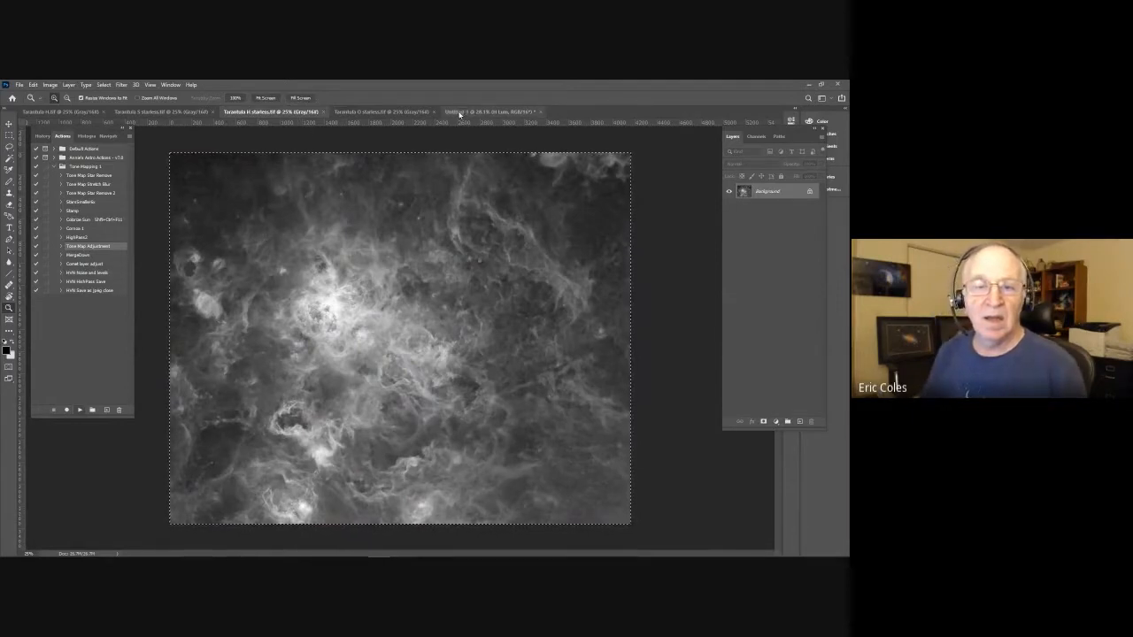
left_click(459, 111)
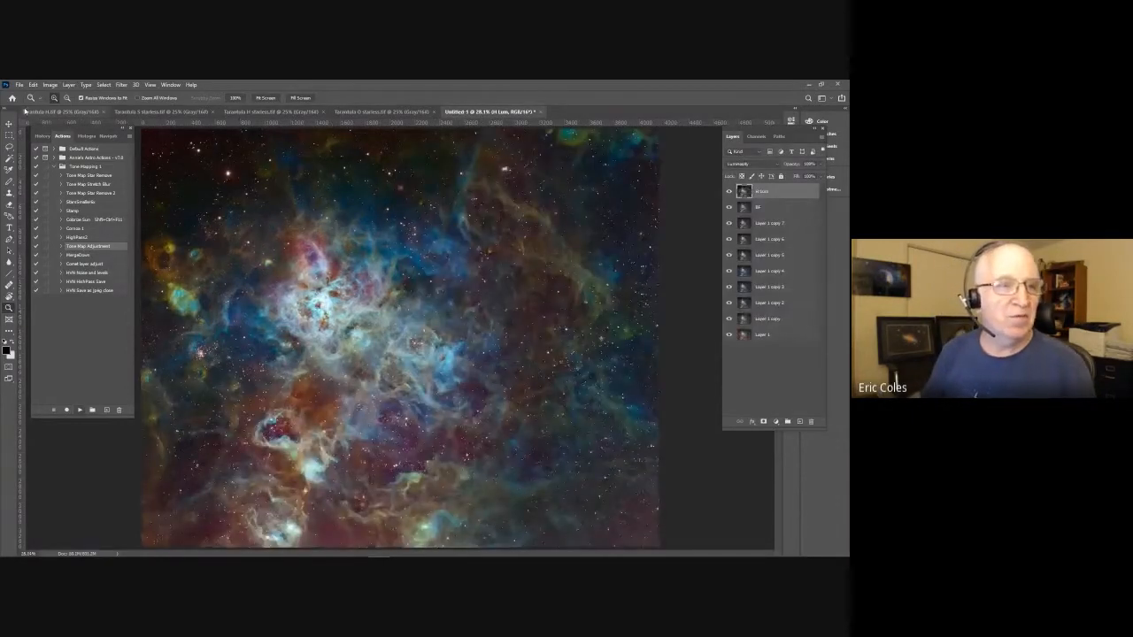
Save the composite as a layered TIFF named "Tarantula Hubble Palette 1" in the Tranantula Nebula folder inside San Jose AA Presentation.
left_click(18, 85)
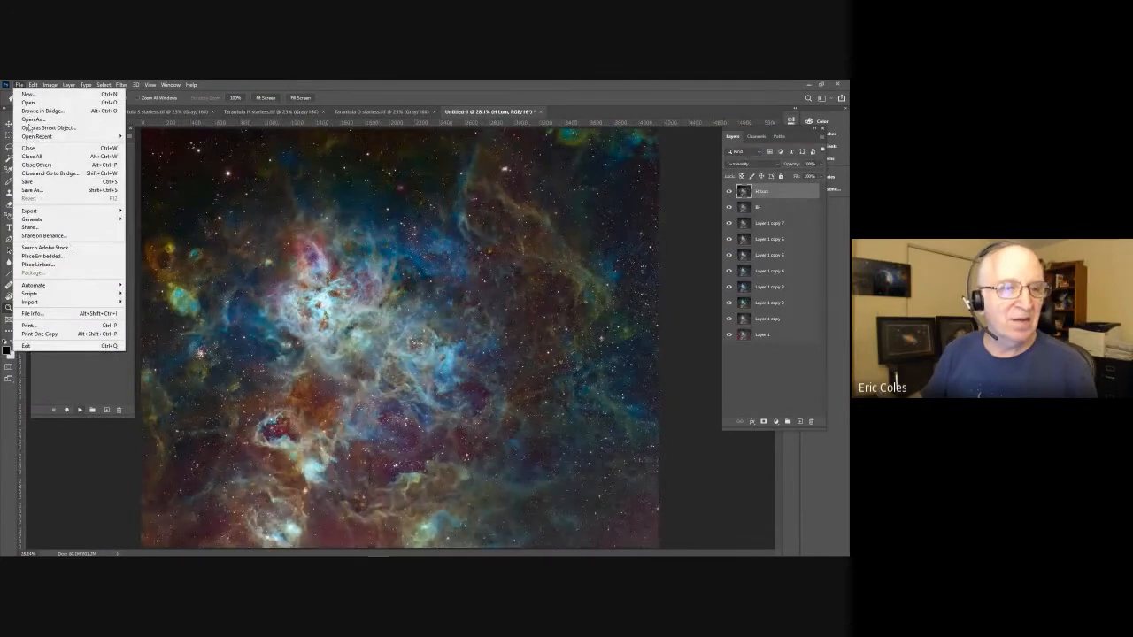
left_click(29, 184)
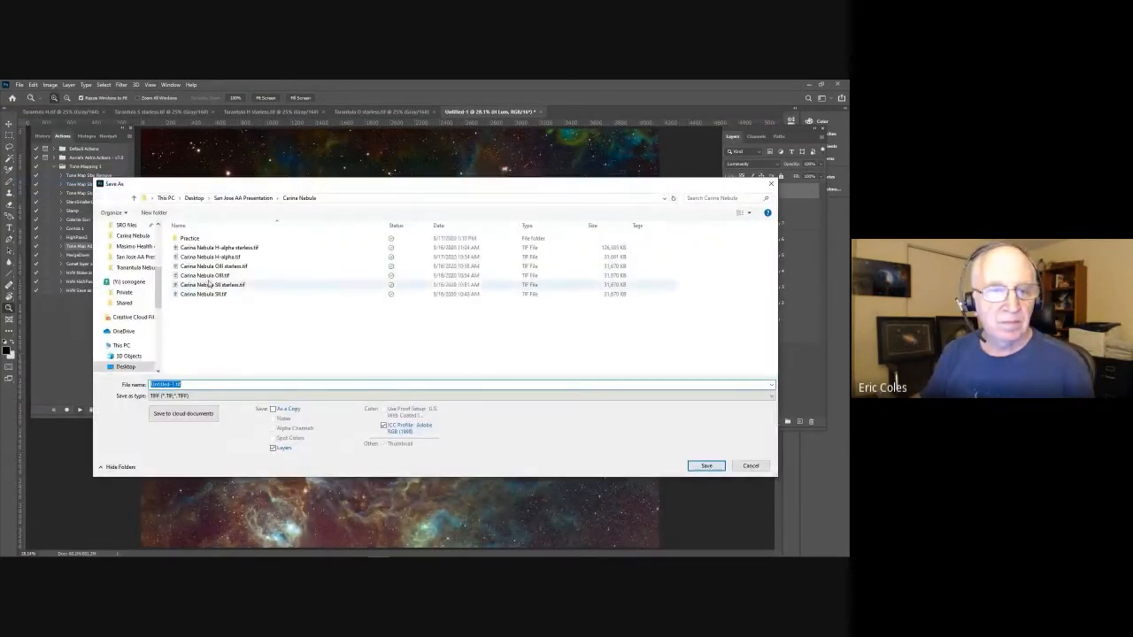
left_click(262, 199)
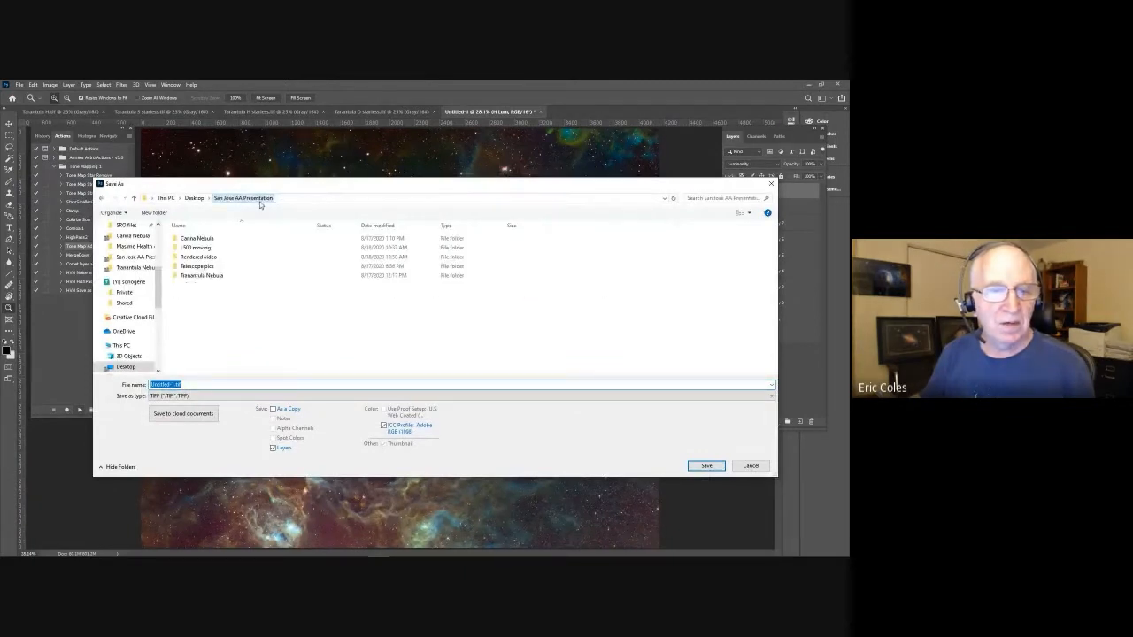
left_click(187, 276)
double_click(186, 276)
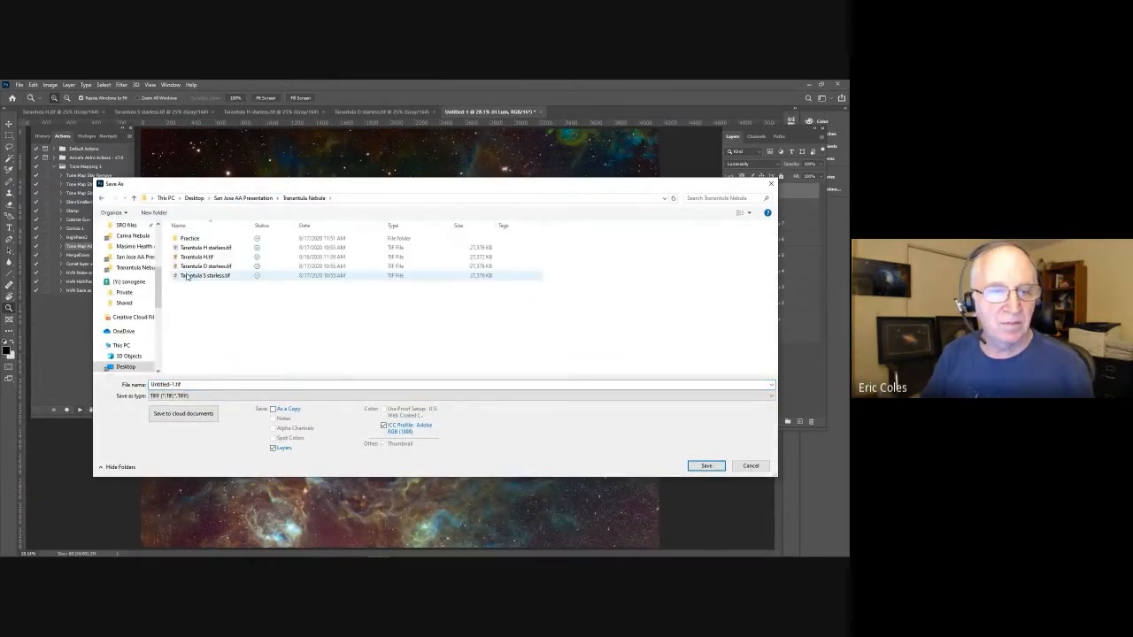
left_click(193, 250)
left_click(176, 384)
left_click_drag(175, 384, 237, 384)
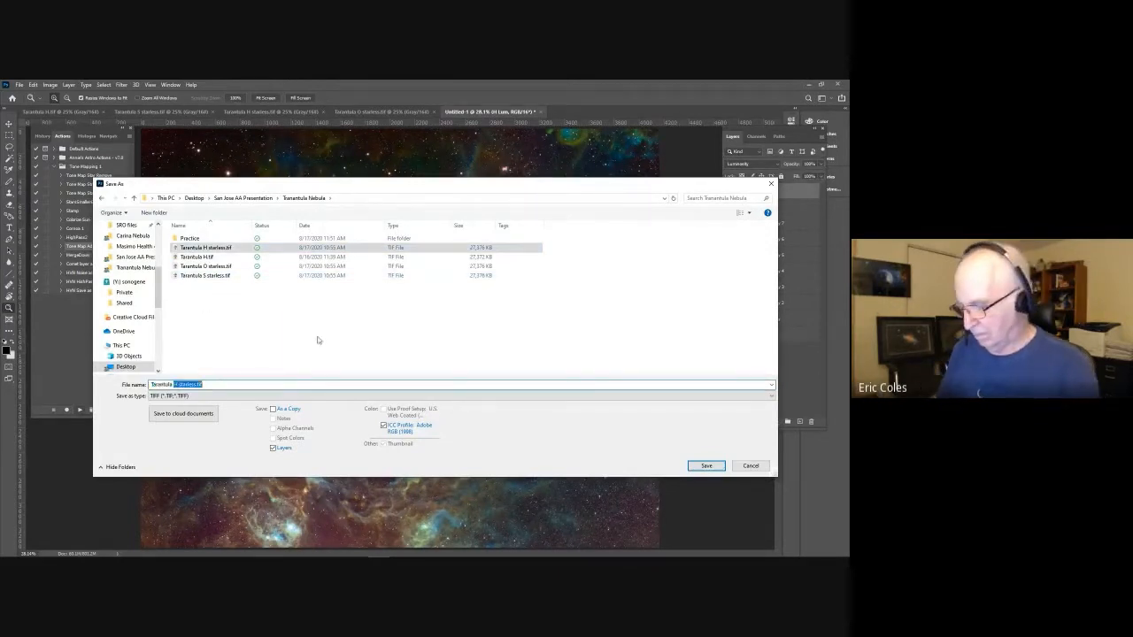
type("Hubble Palette 1")
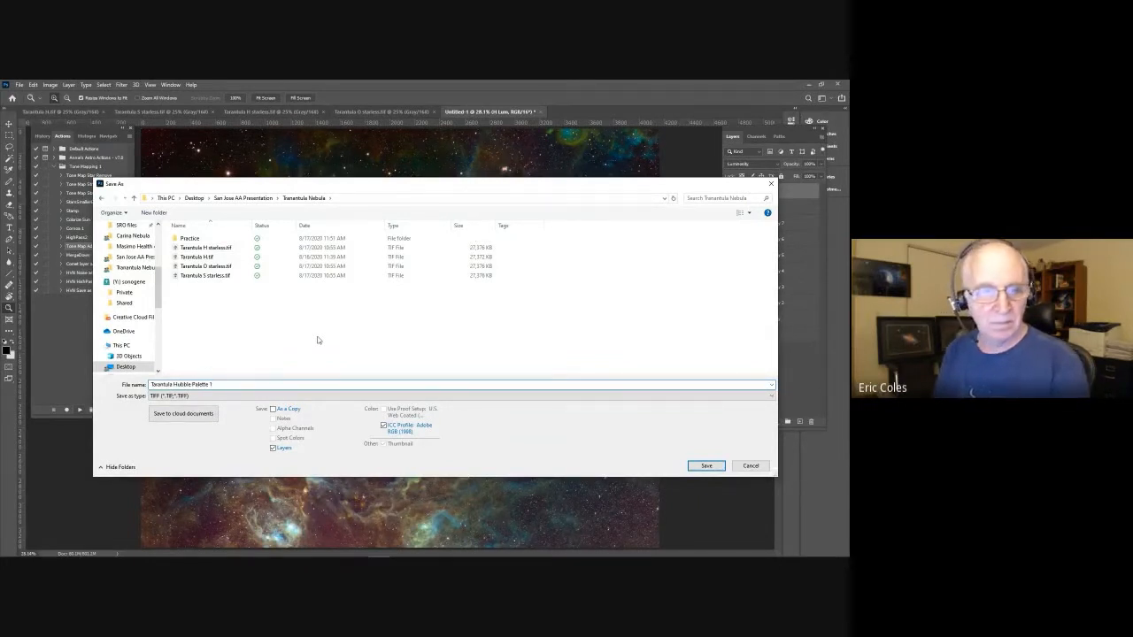
key("Return")
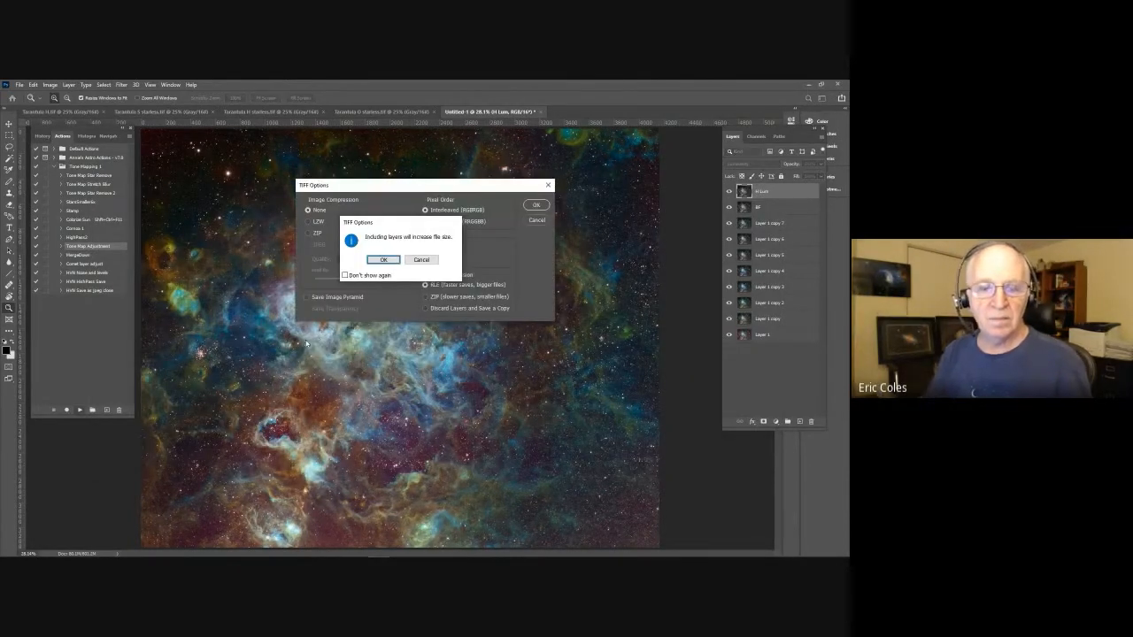
left_click(381, 260)
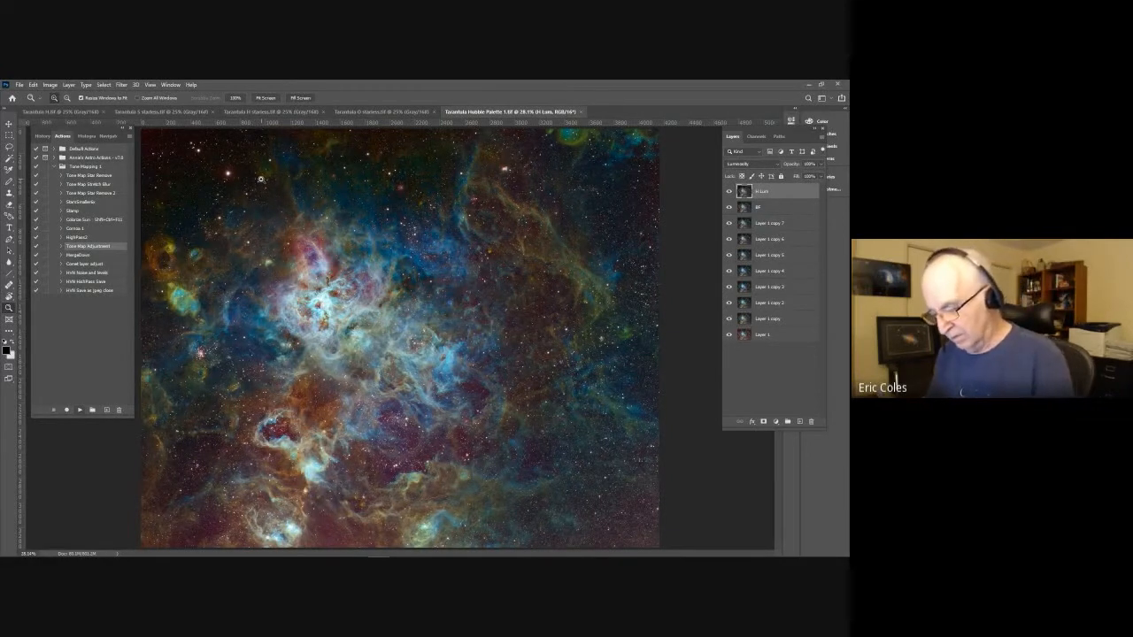
Paste four copies of the Tarantula H starless image above the H Lum layer, collect them in one group, and expand it.
key("ctrl+v")
key("ctrl+v")
key("ctrl+v")
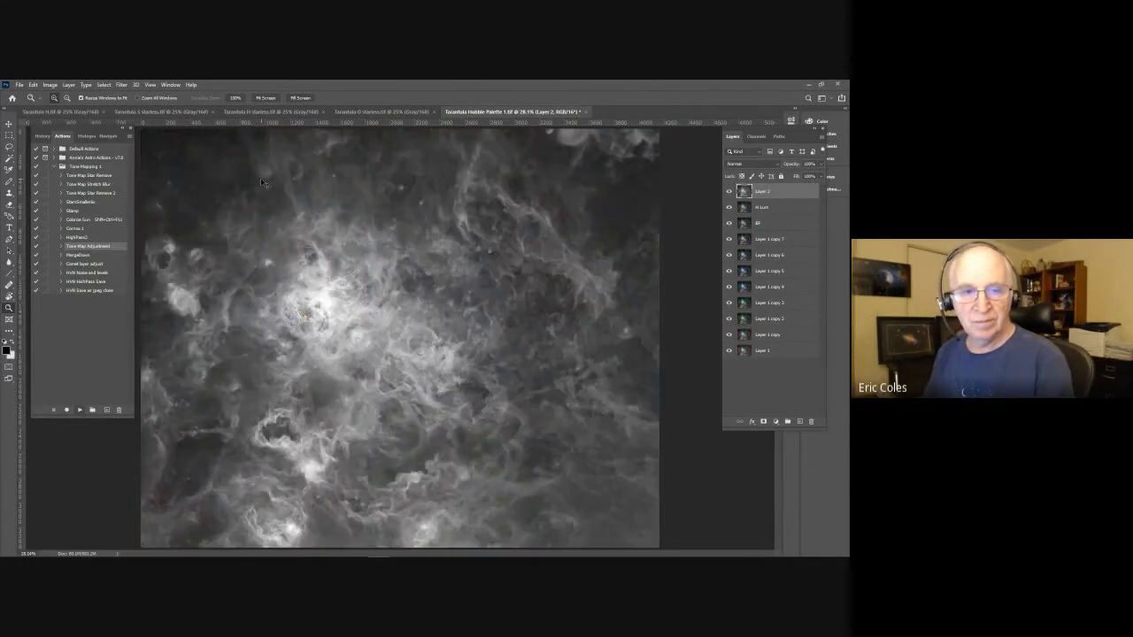
key("ctrl+v")
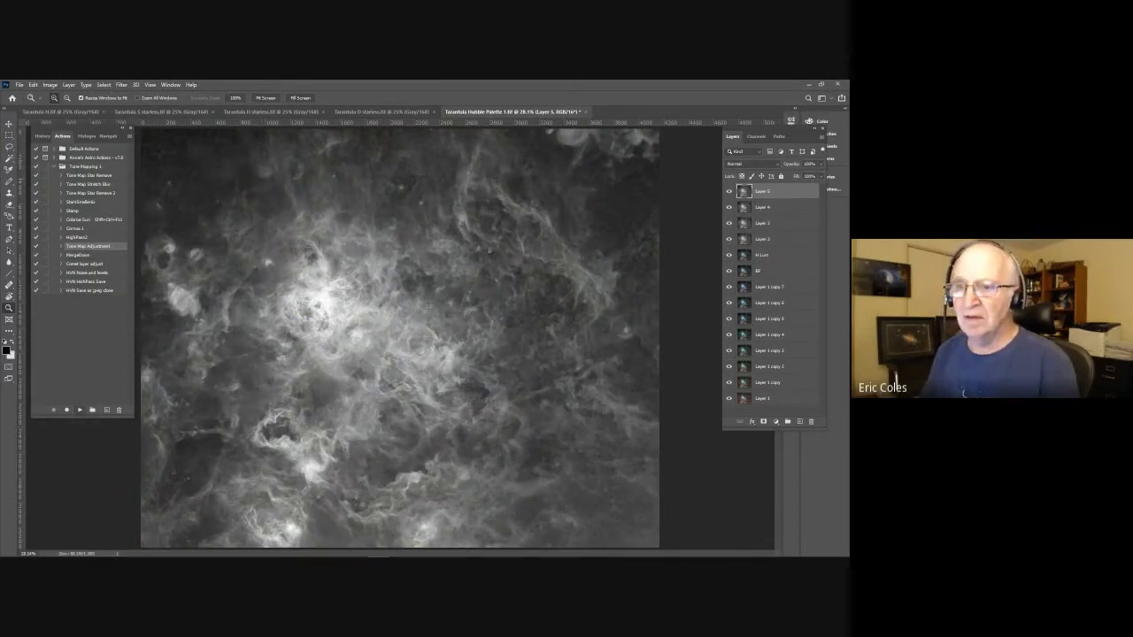
left_click(777, 241, "shift")
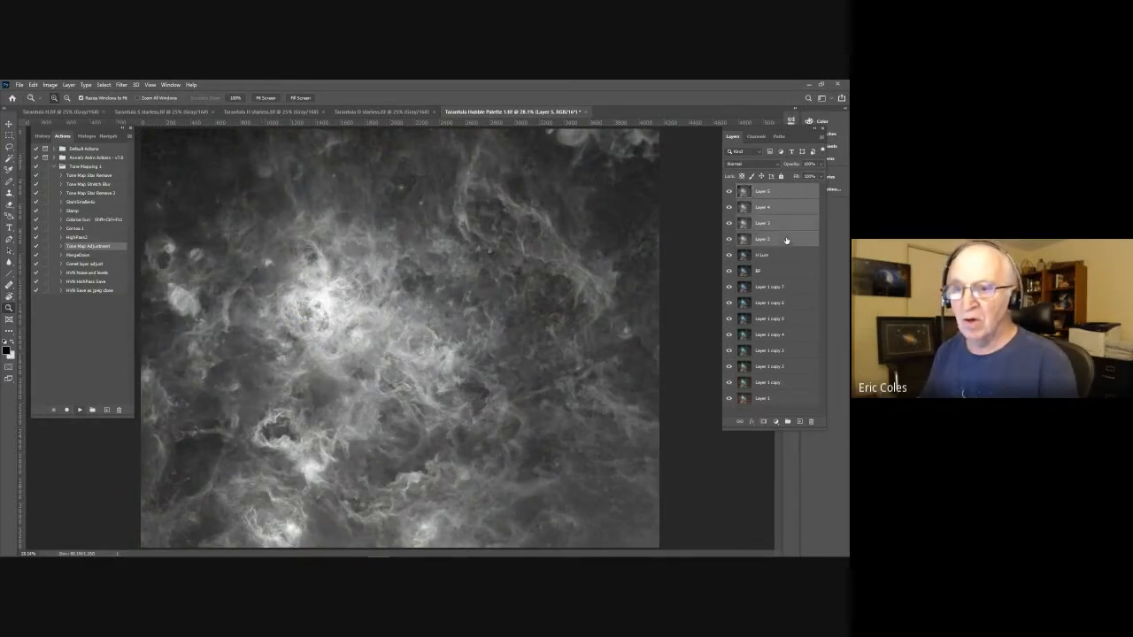
left_click(788, 421)
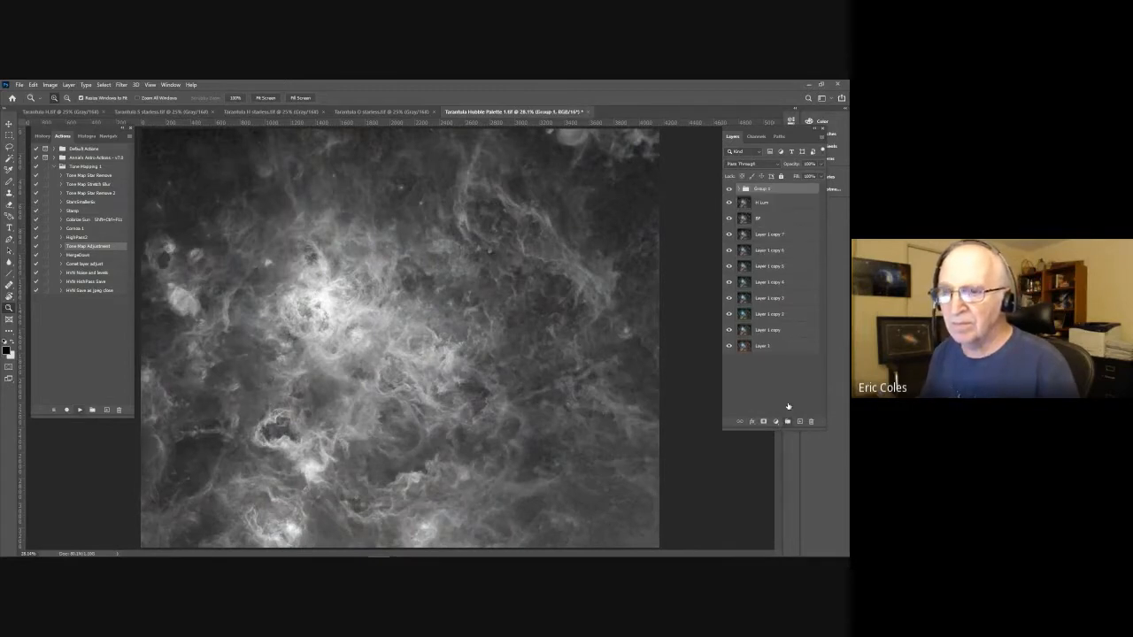
left_click(739, 190)
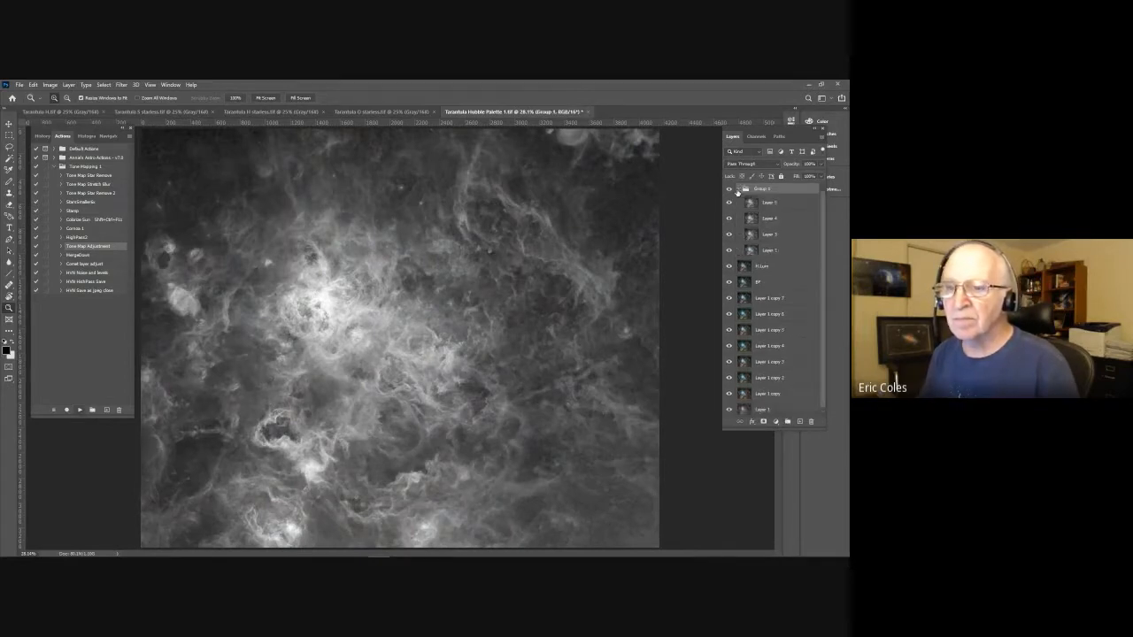
Hide the group's three upper layers and apply a High Pass filter with a 2-pixel radius to Layer 2, with the histogram shown.
left_click_drag(731, 204, 730, 236)
left_click(771, 252)
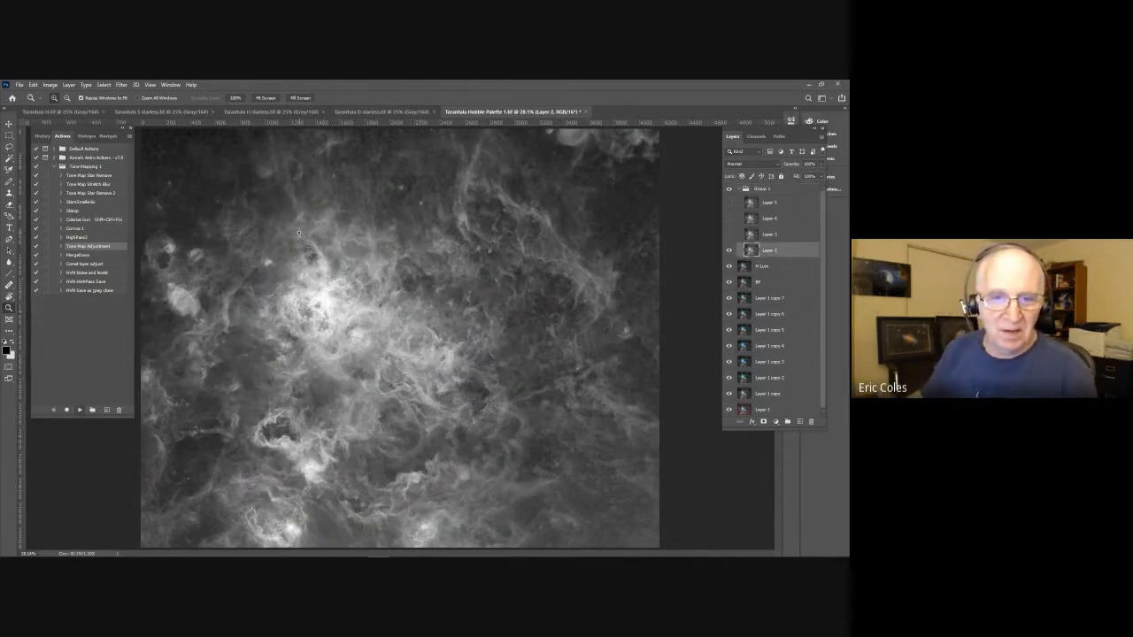
left_click_drag(291, 223, 410, 345)
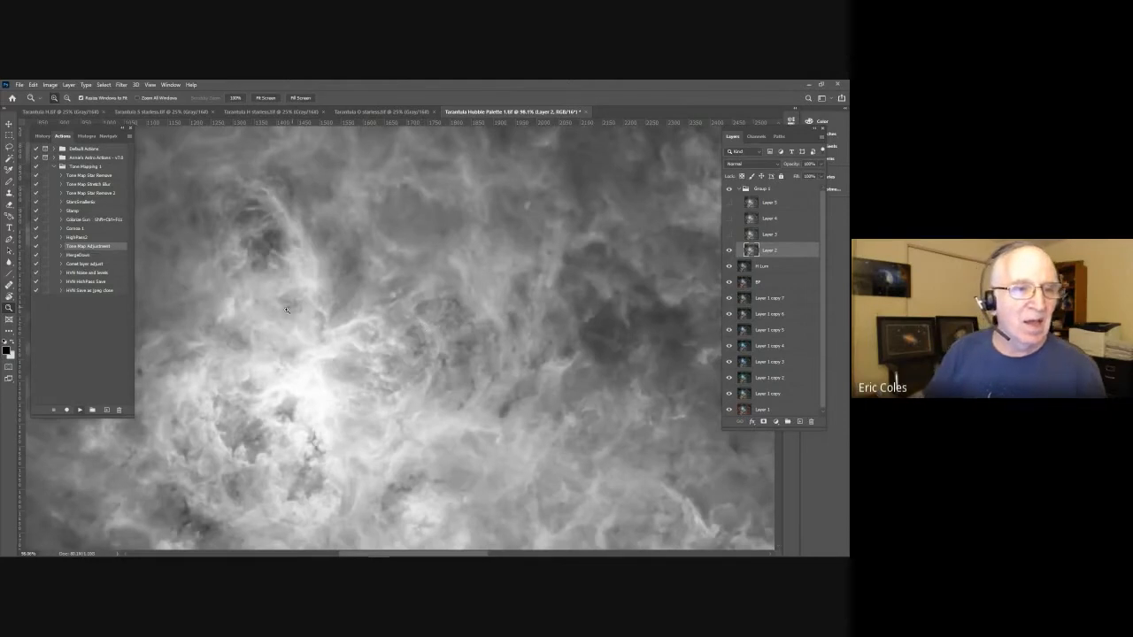
left_click(121, 85)
mouse_move(133, 255)
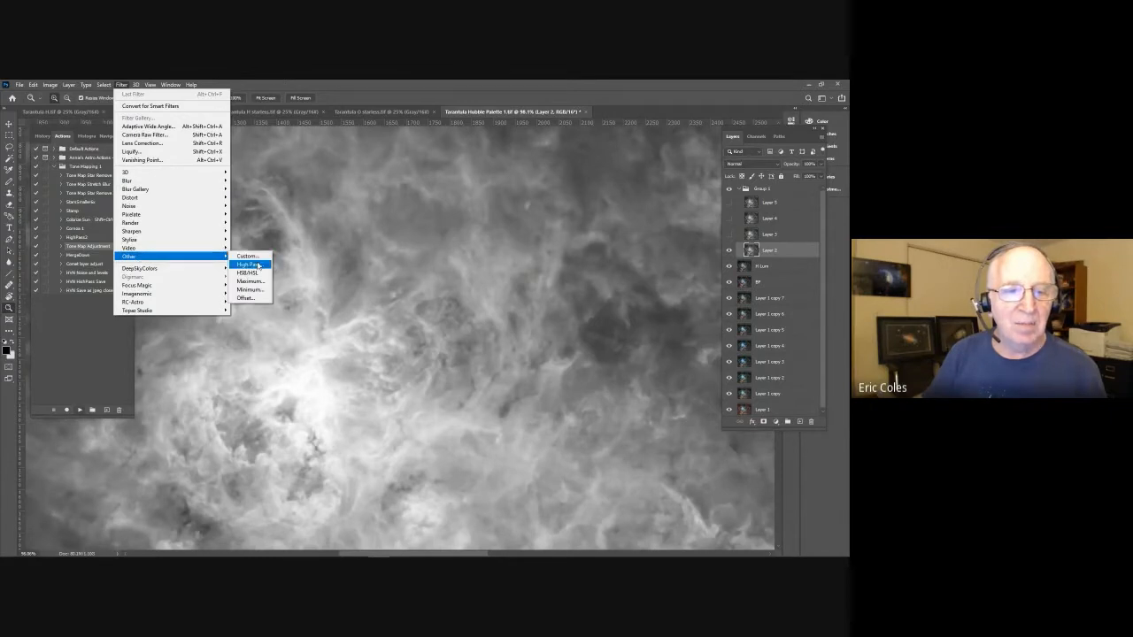
left_click(249, 263)
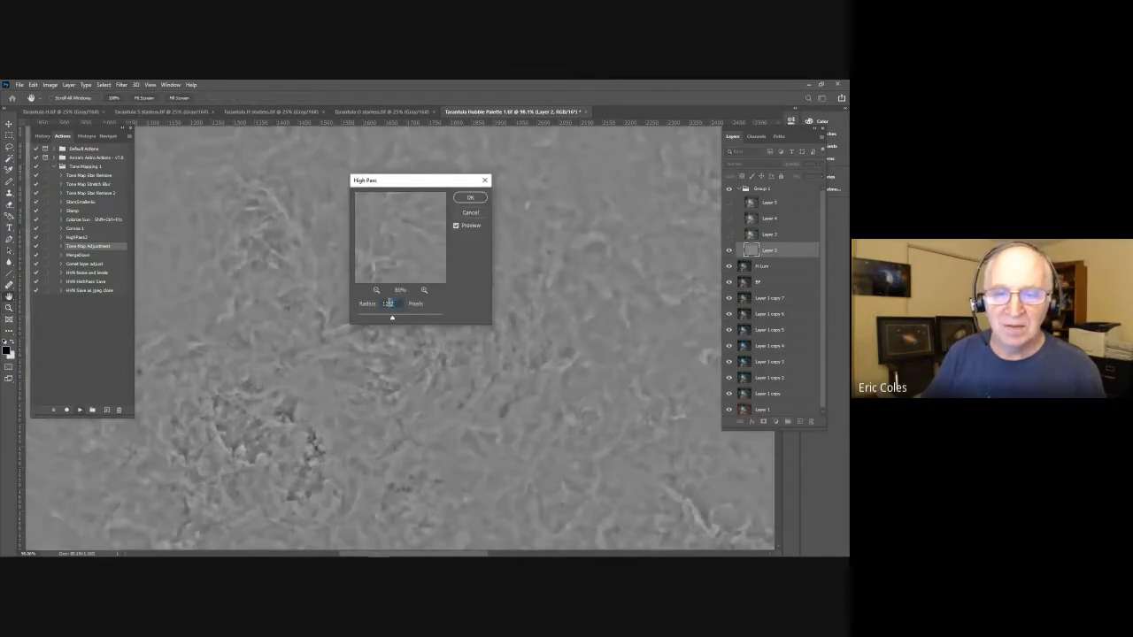
type("2")
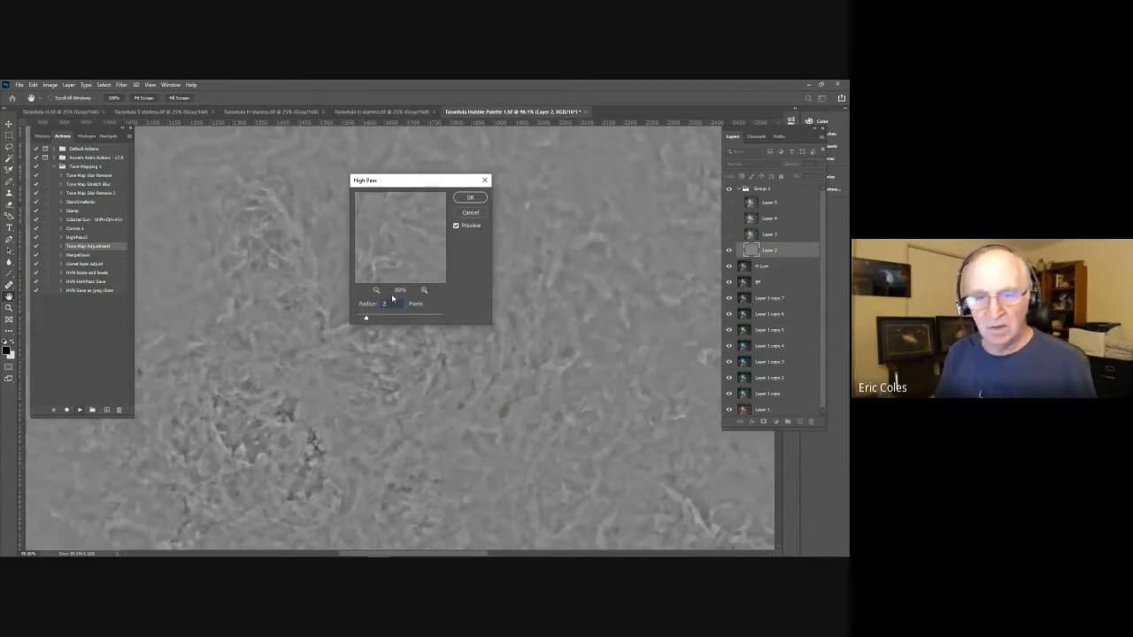
left_click_drag(404, 185, 628, 178)
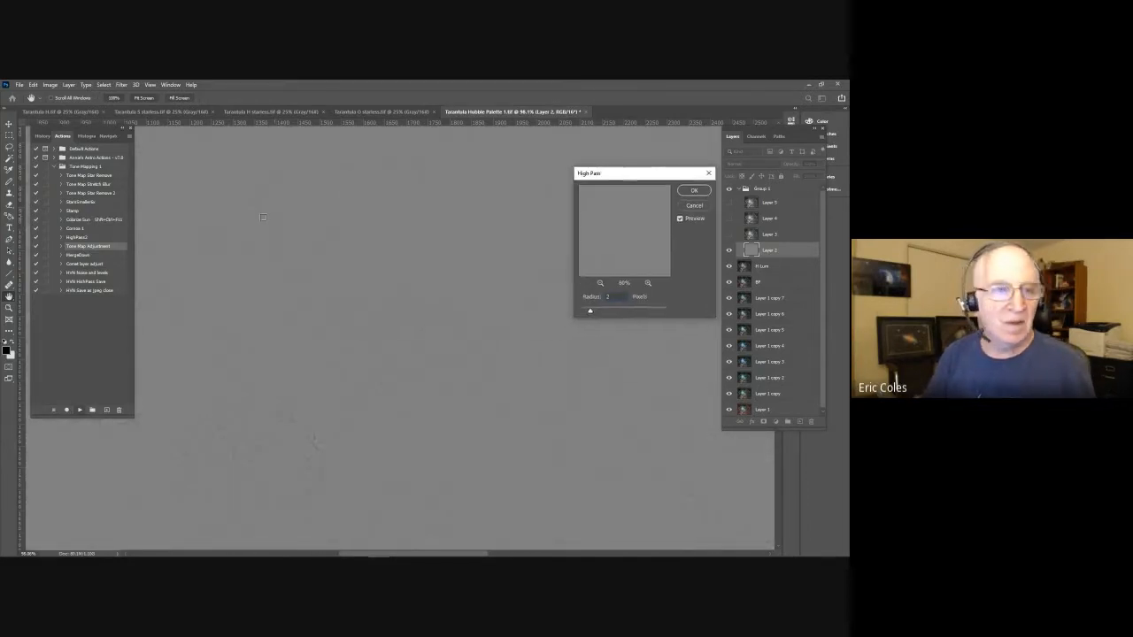
left_click(86, 137)
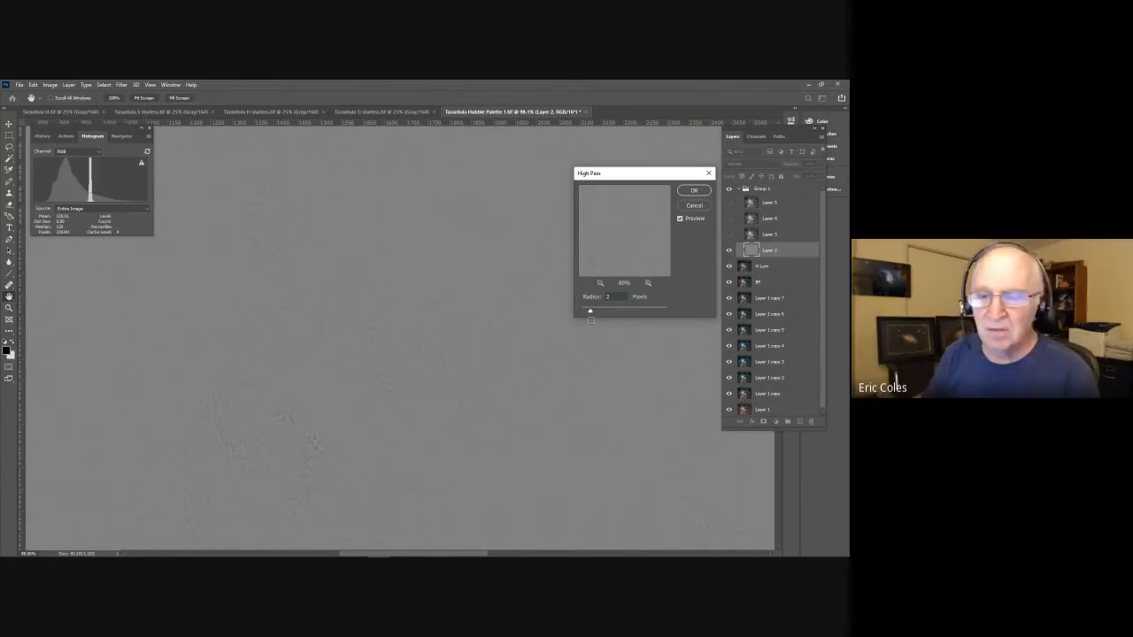
left_click_drag(651, 177, 641, 151)
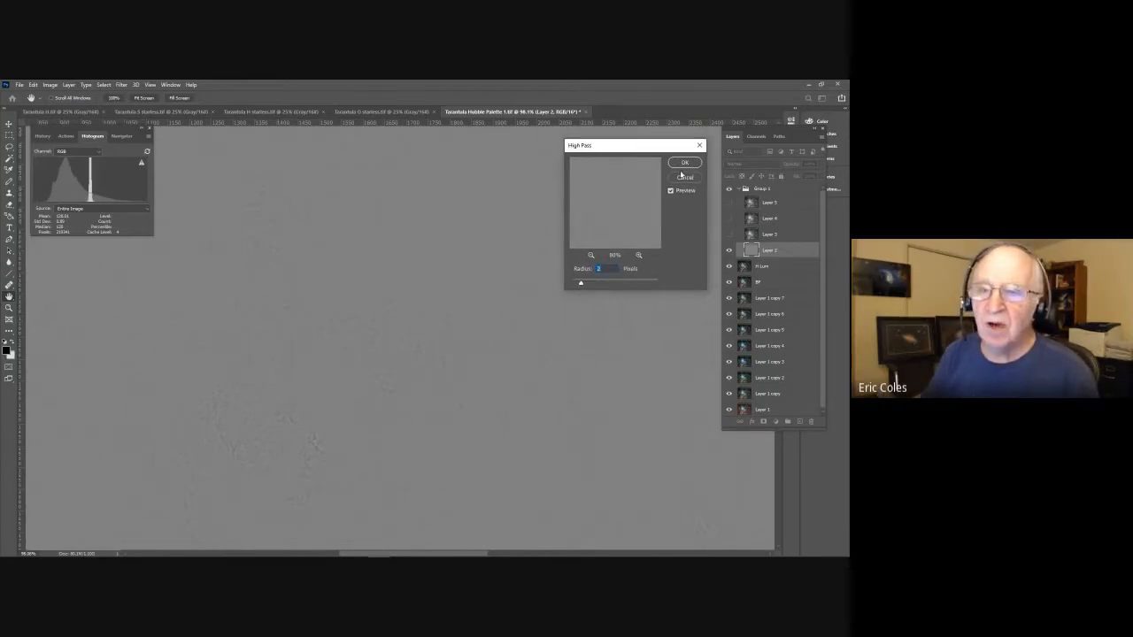
left_click(683, 162)
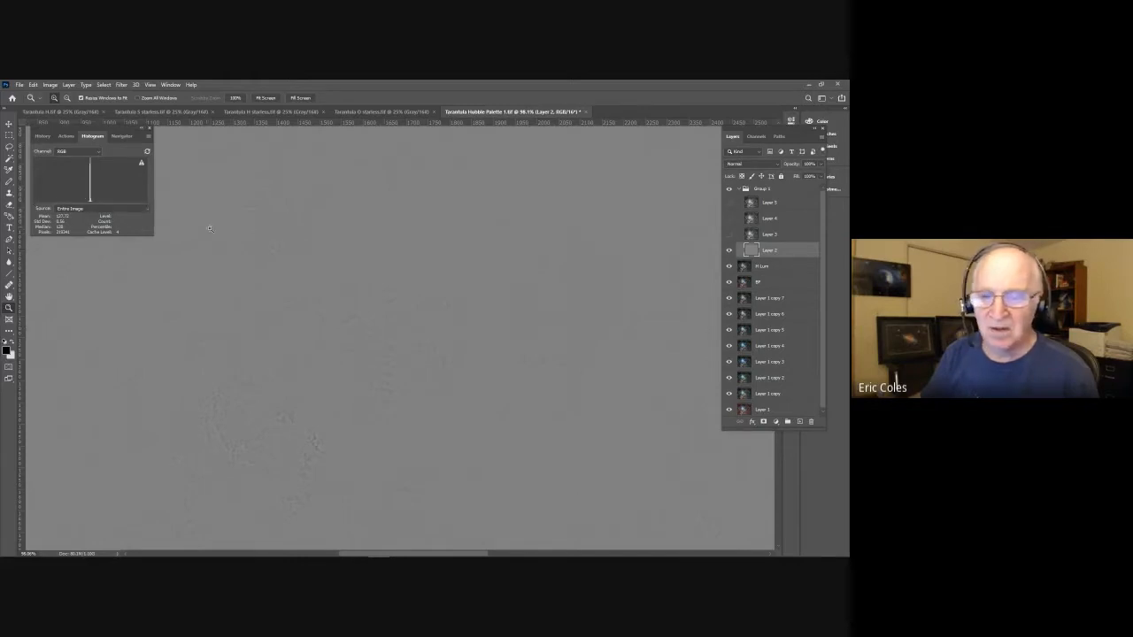
Set Layer 2's blend mode to Overlay and compare the nebula's fine detail with and without the layer.
left_click(775, 164)
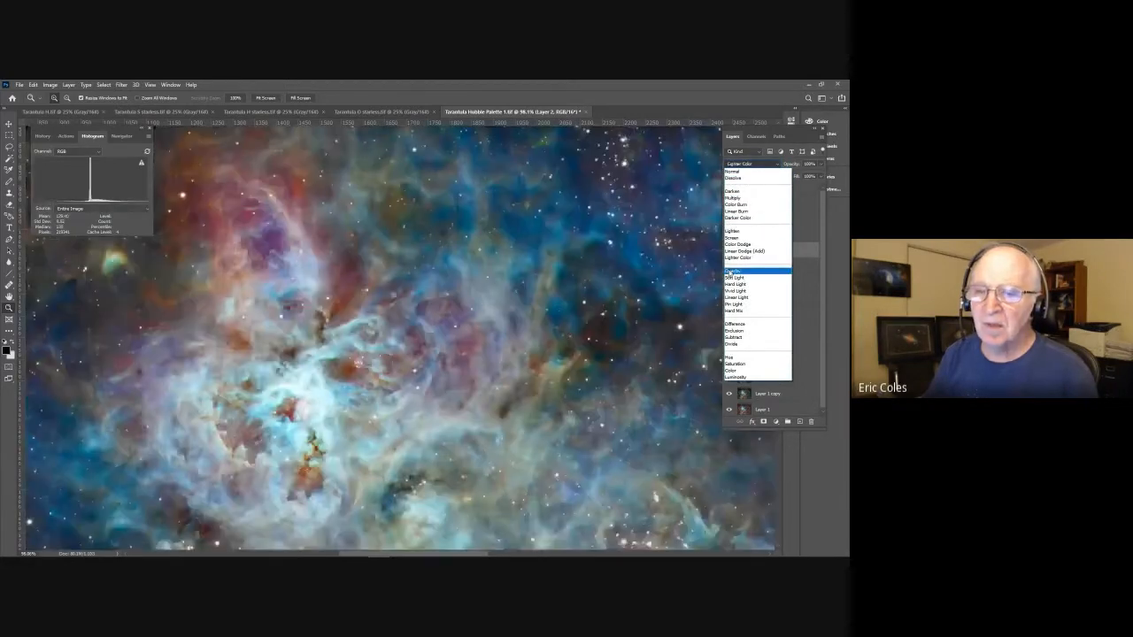
left_click(734, 270)
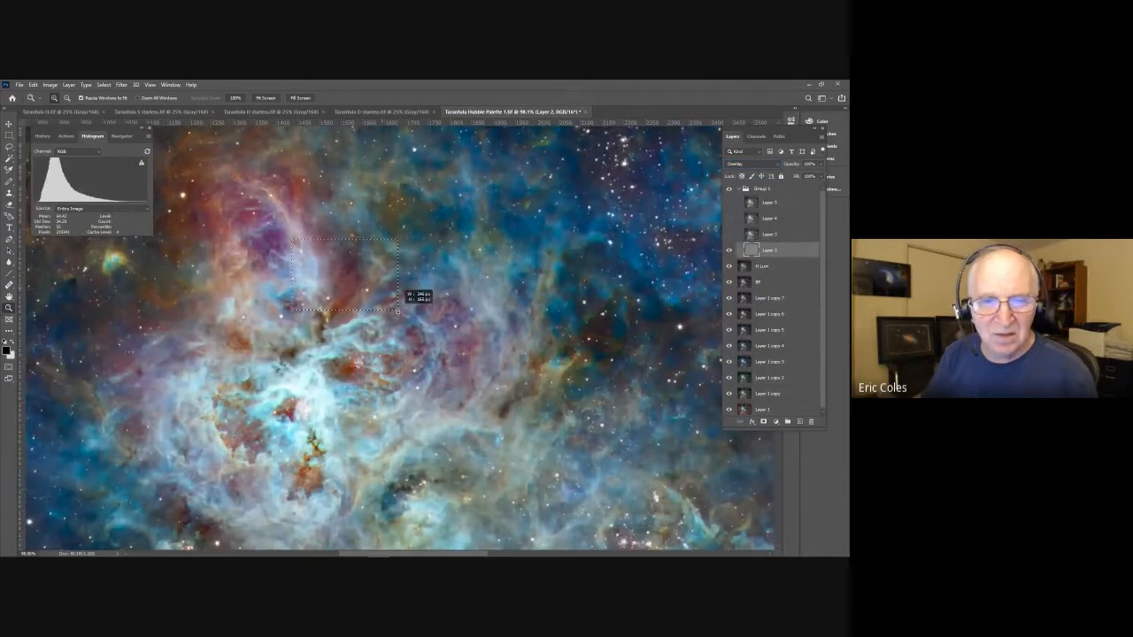
left_click(489, 409)
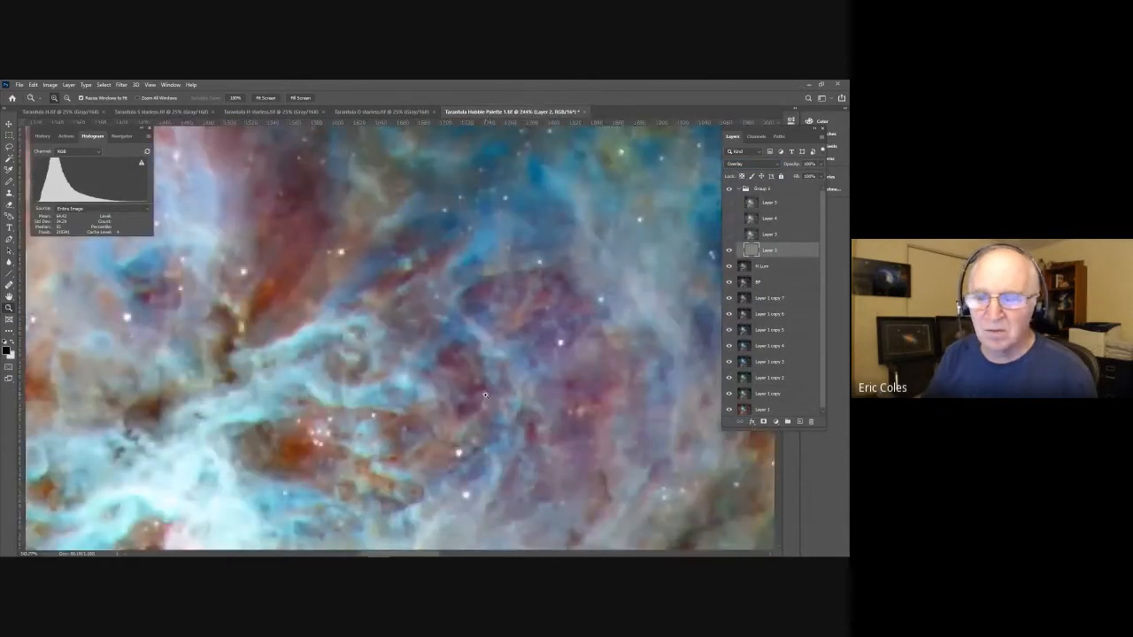
left_click(730, 252)
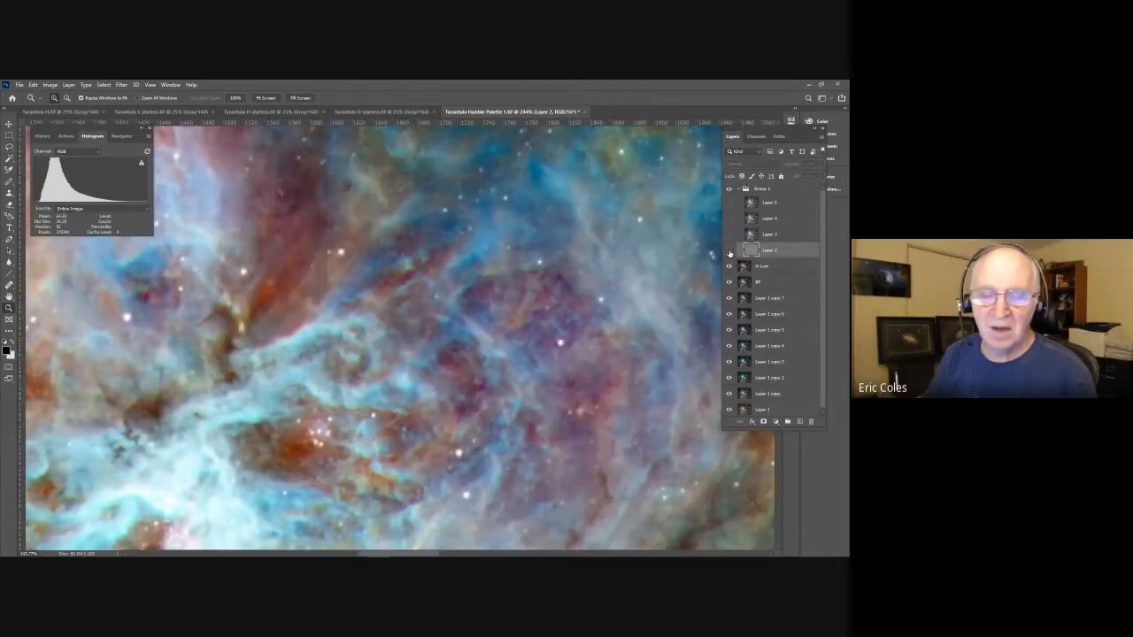
left_click(729, 252)
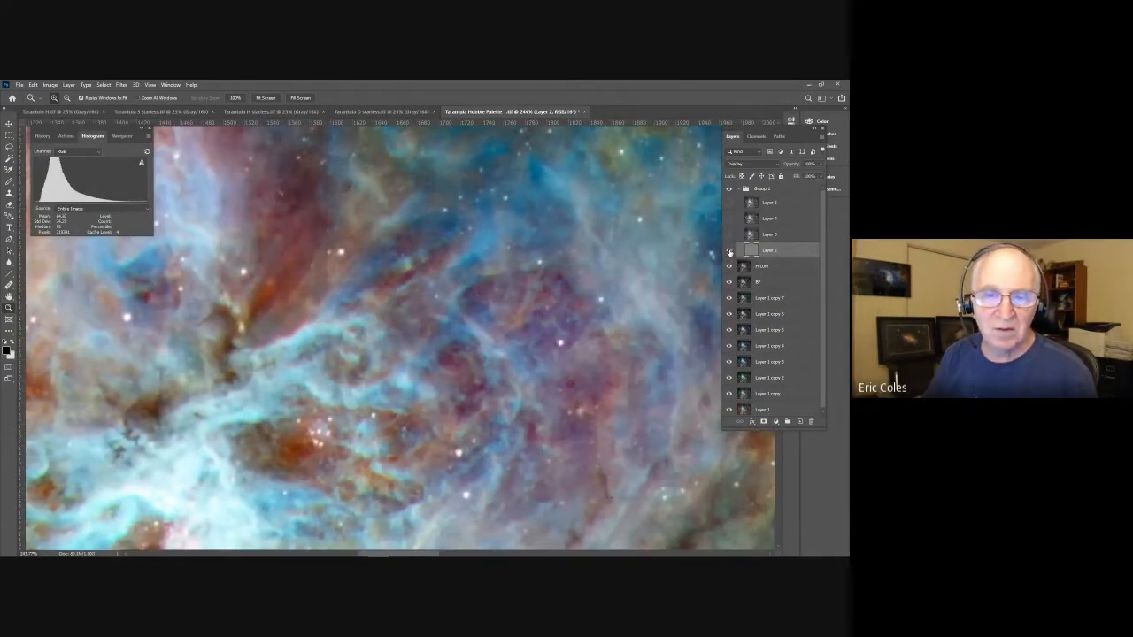
left_click(729, 252)
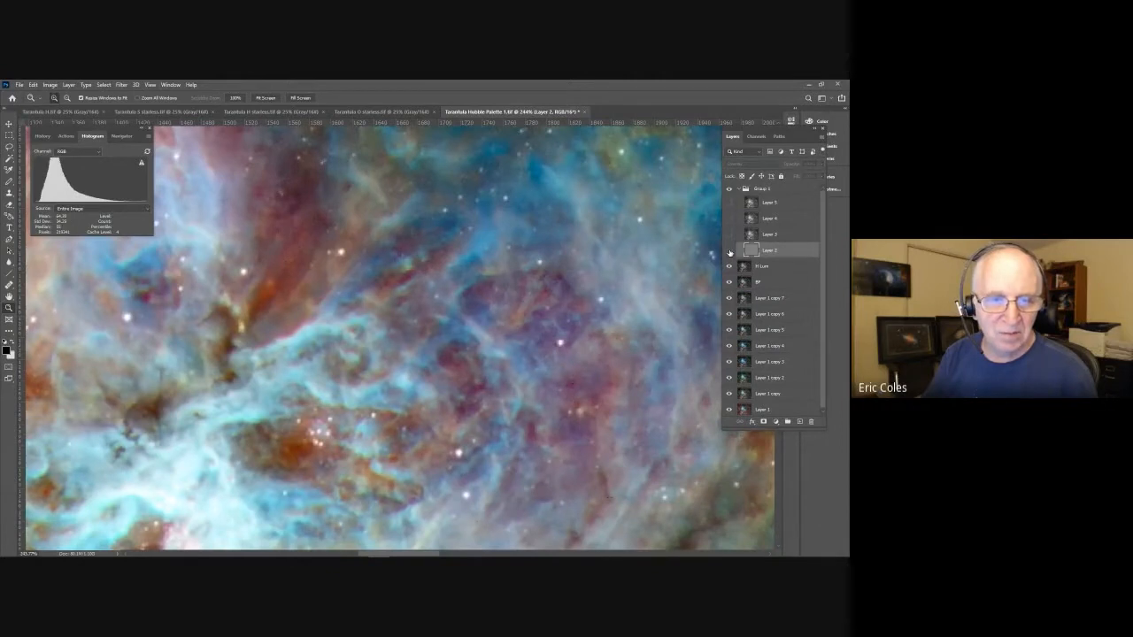
left_click(729, 253)
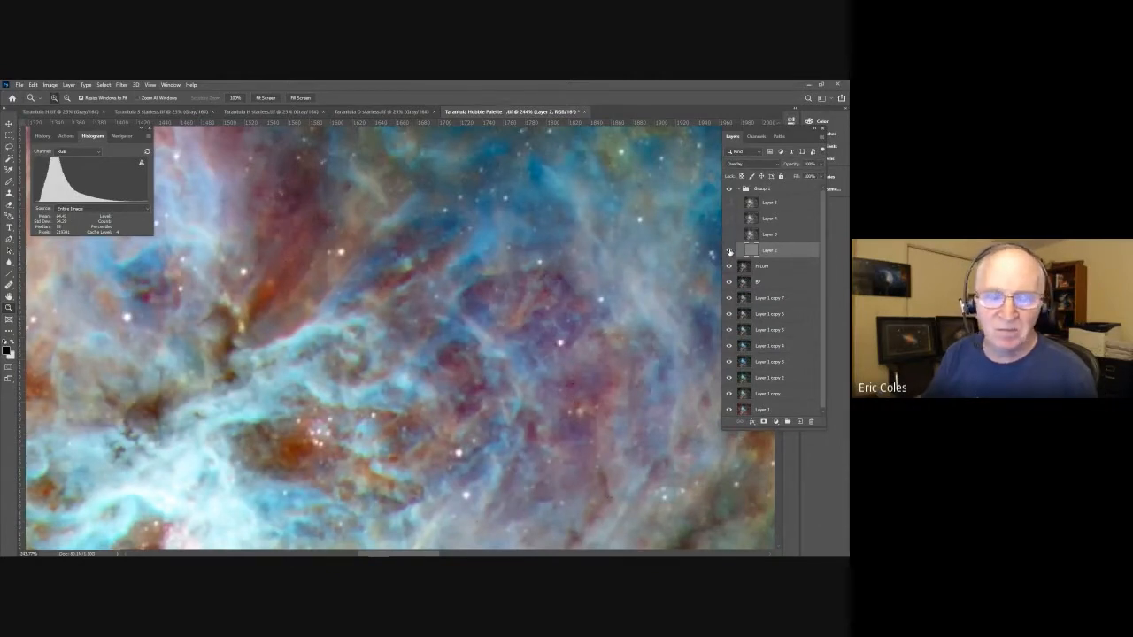
left_click(273, 98)
left_click_drag(267, 189, 464, 407)
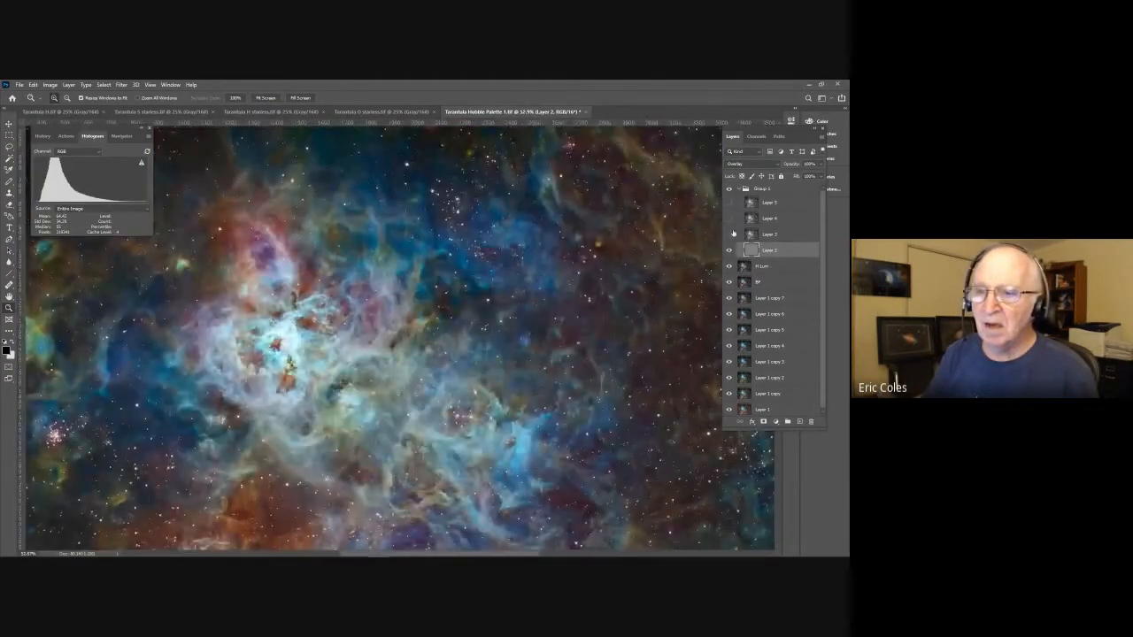
Make Layer 3 visible, apply a High Pass filter with a 4-pixel radius to it, and set its blend mode to Overlay.
left_click(730, 235)
left_click(771, 235)
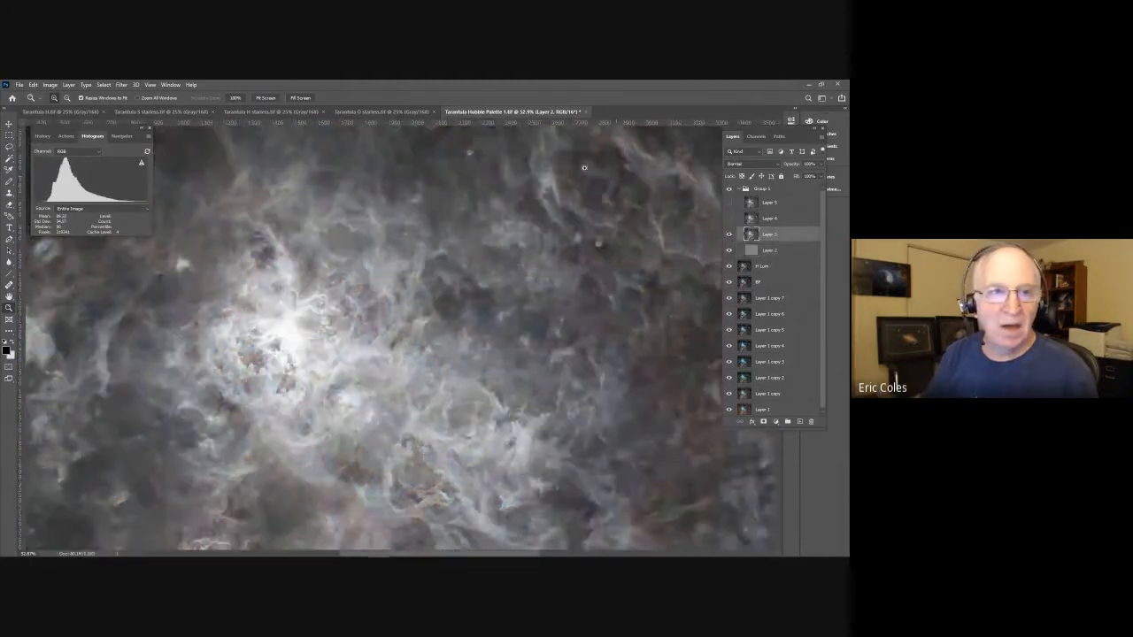
left_click(124, 85)
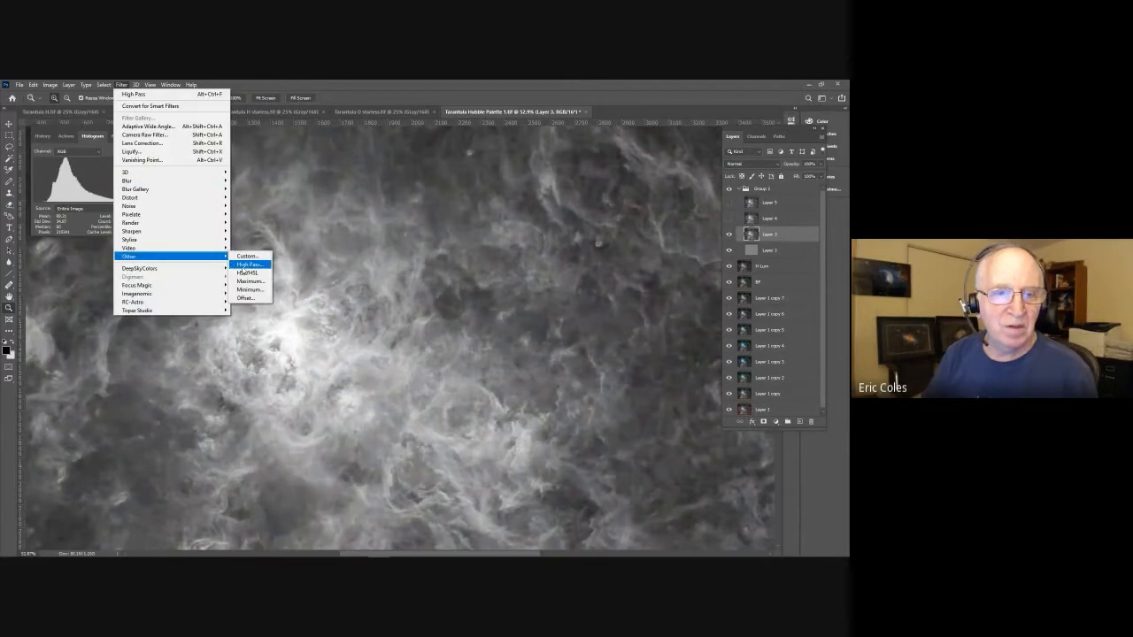
left_click(241, 265)
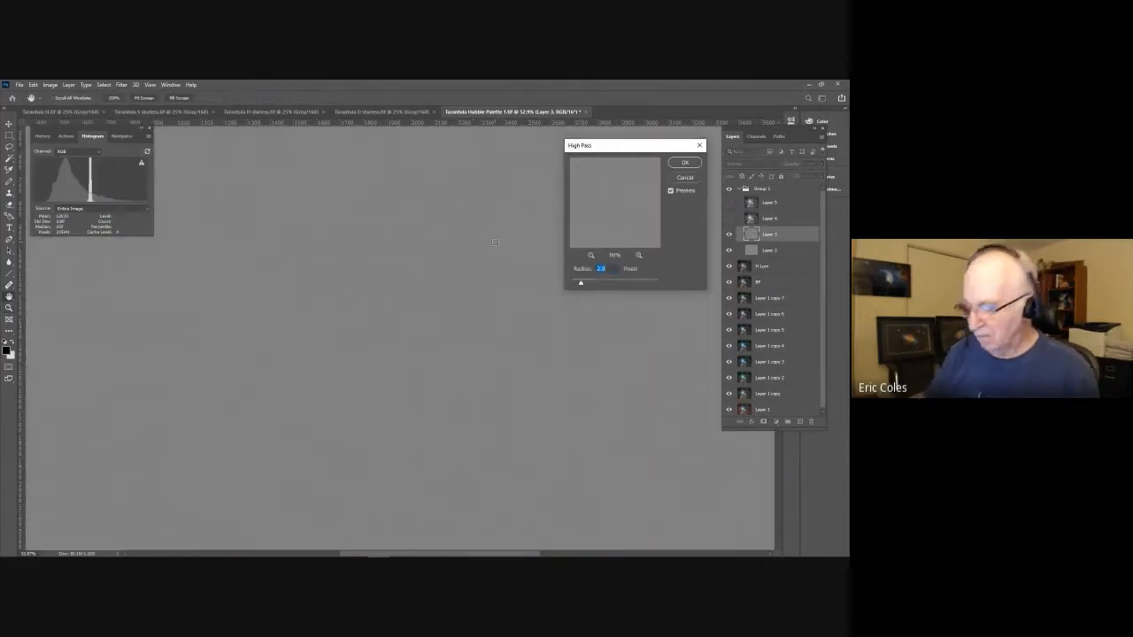
type("4")
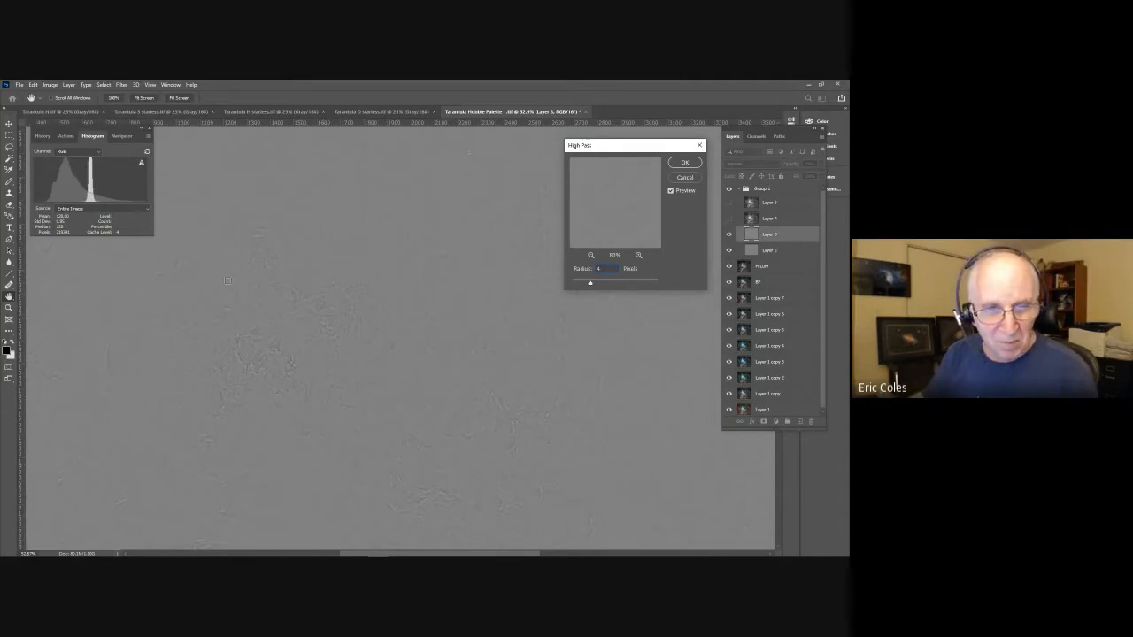
left_click(685, 164)
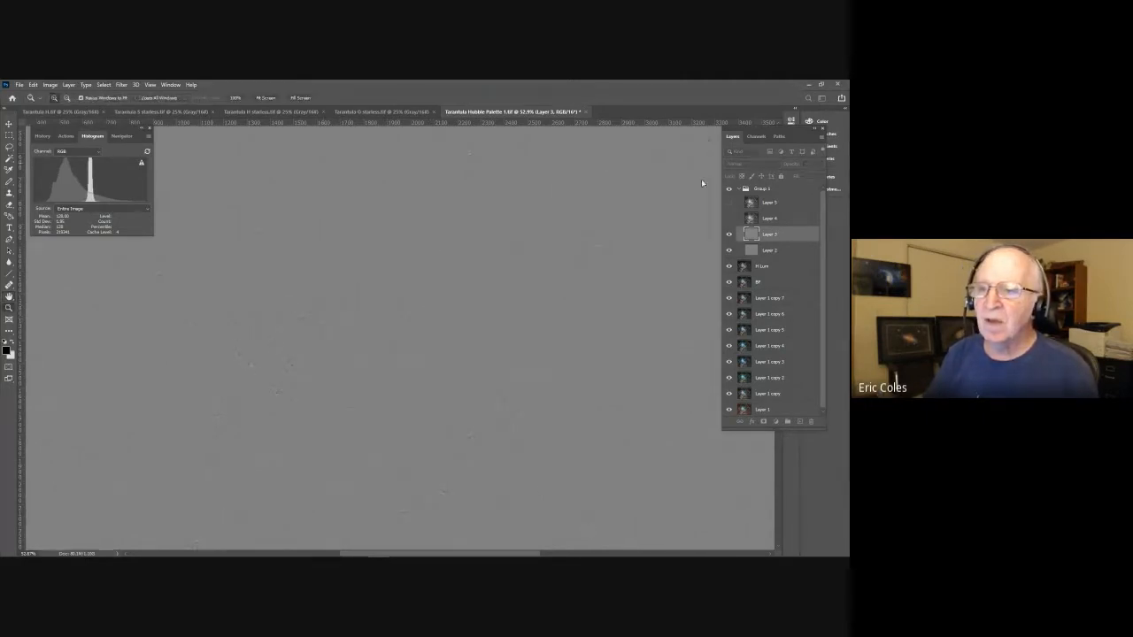
left_click(775, 165)
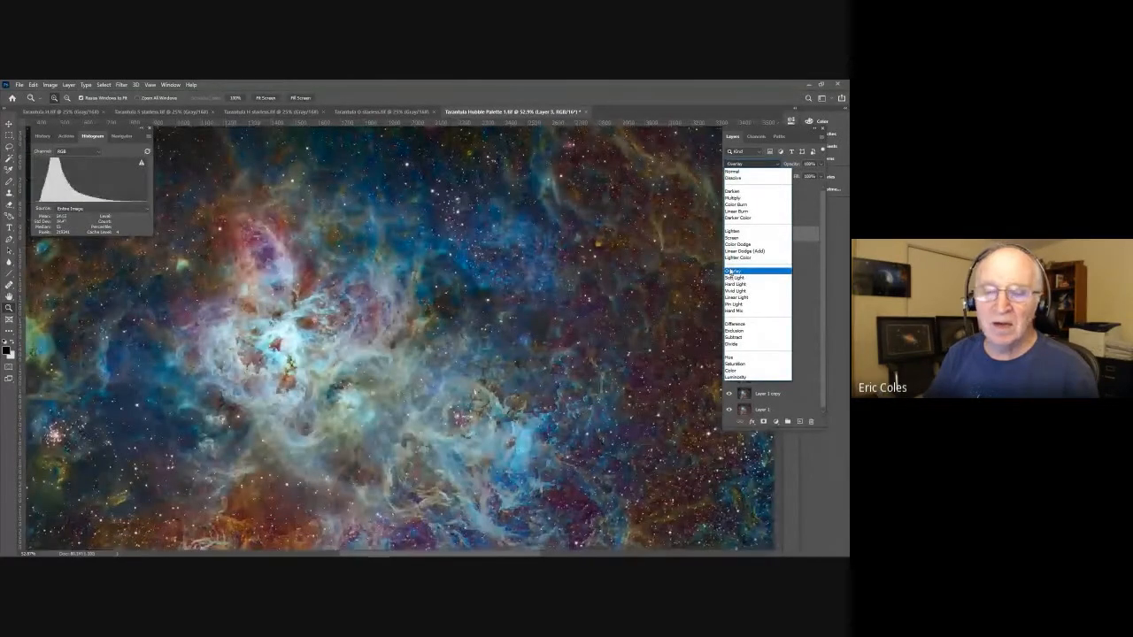
left_click(731, 271)
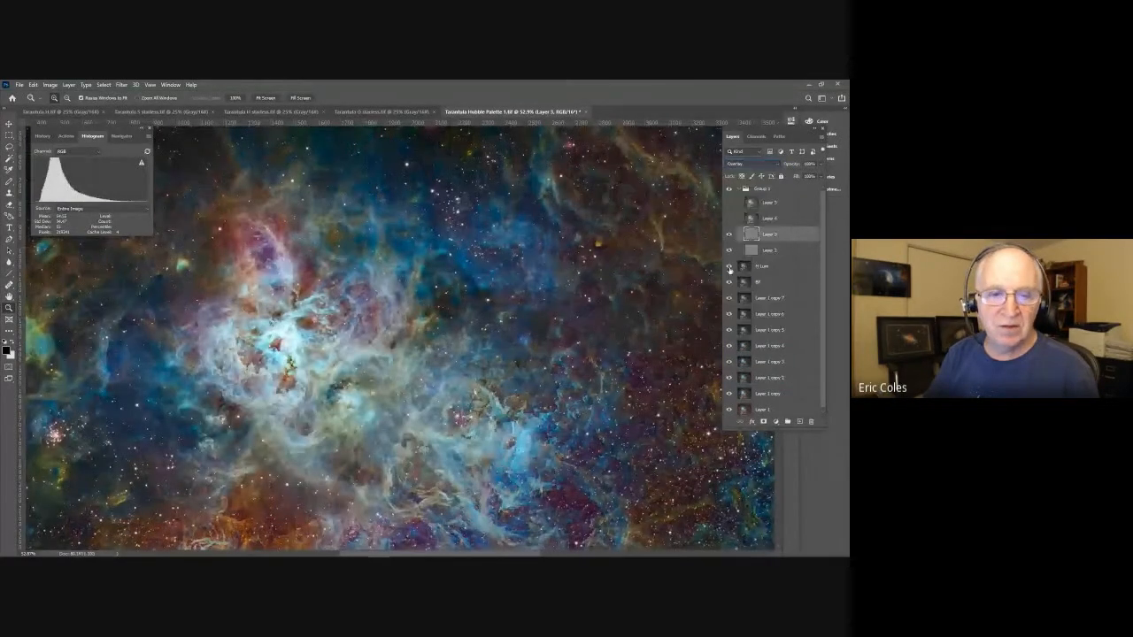
Make Layer 4 visible and apply a High Pass filter with a 6-pixel radius to it.
left_click(728, 218)
left_click(779, 221)
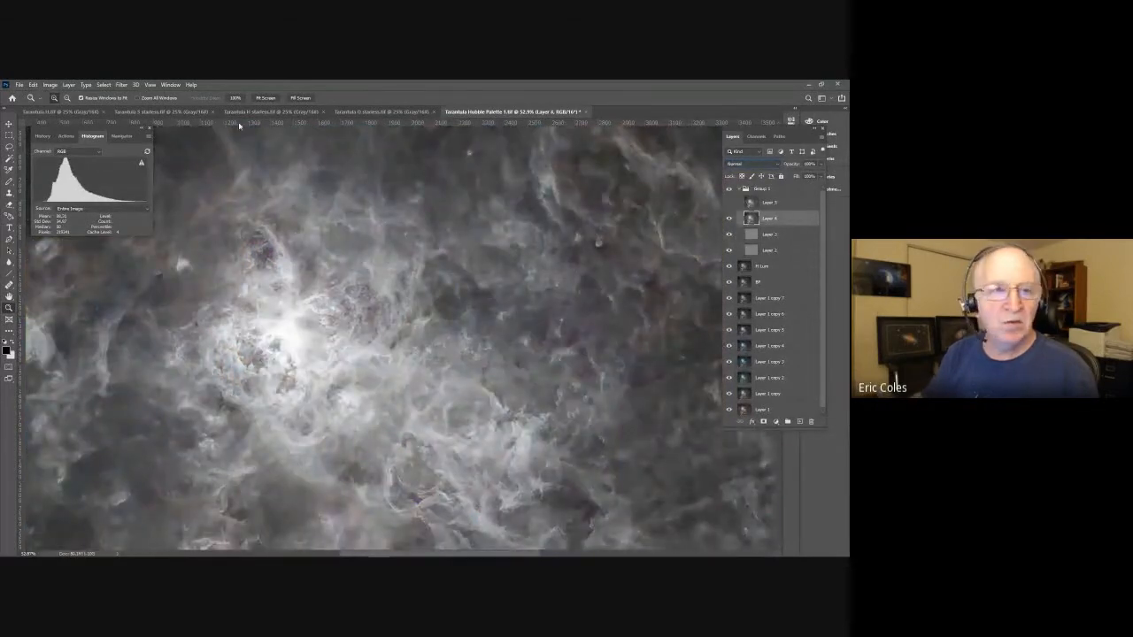
left_click(122, 85)
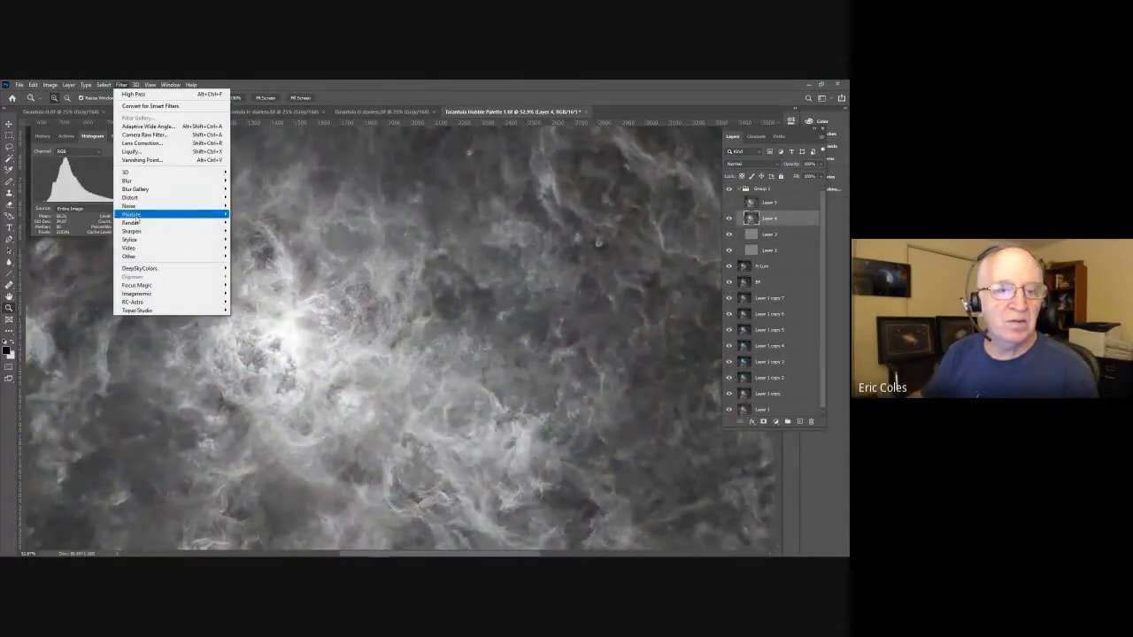
mouse_move(204, 256)
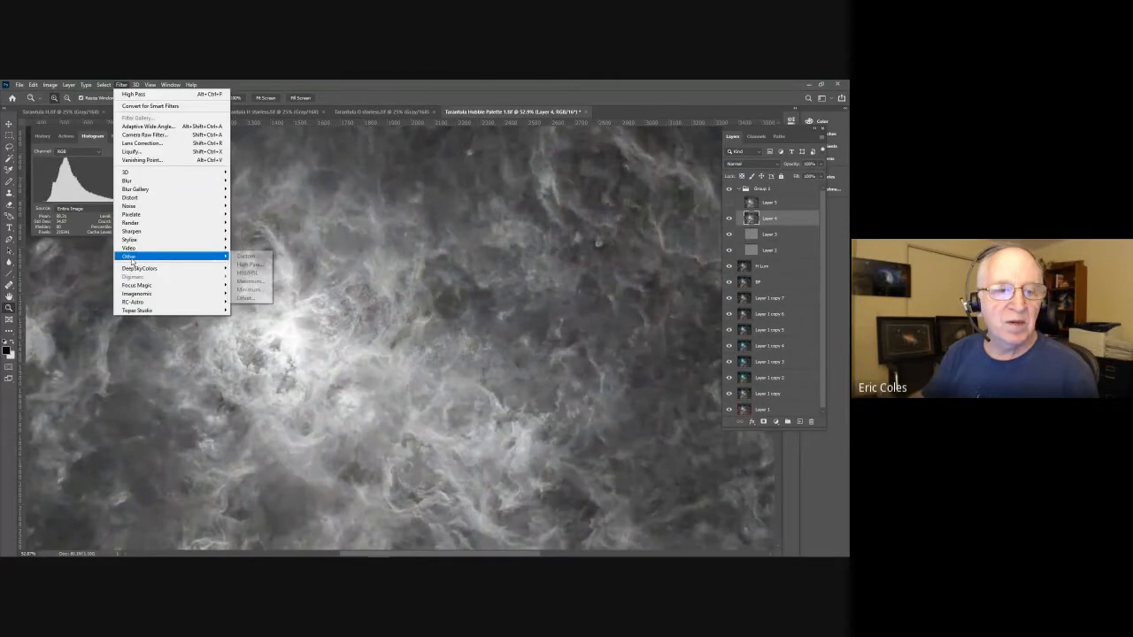
left_click(249, 263)
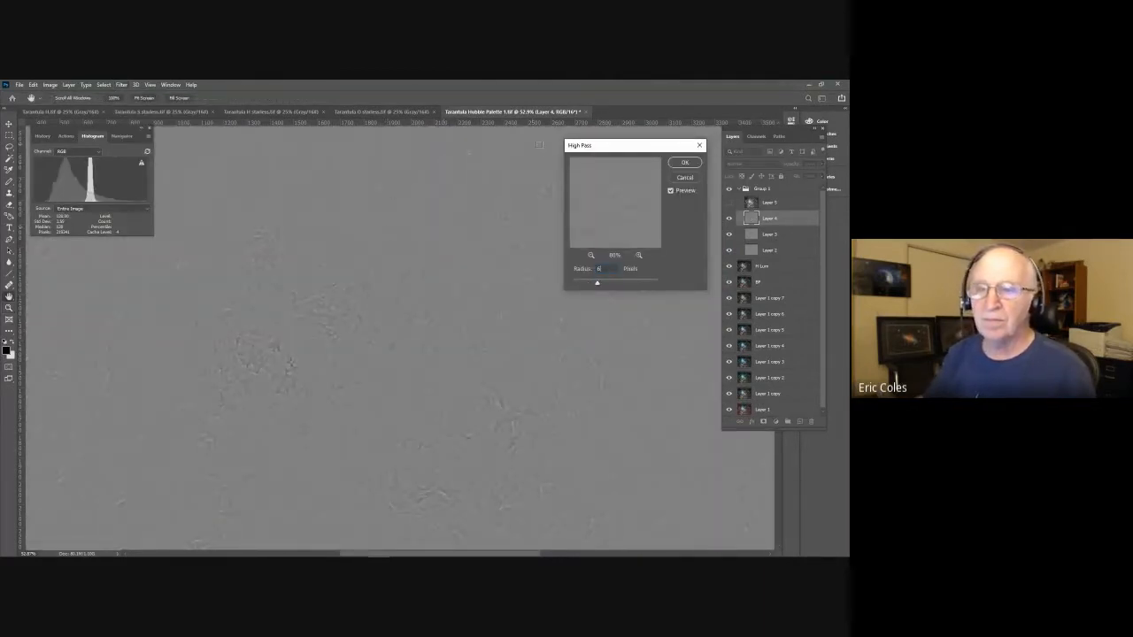
left_click(683, 163)
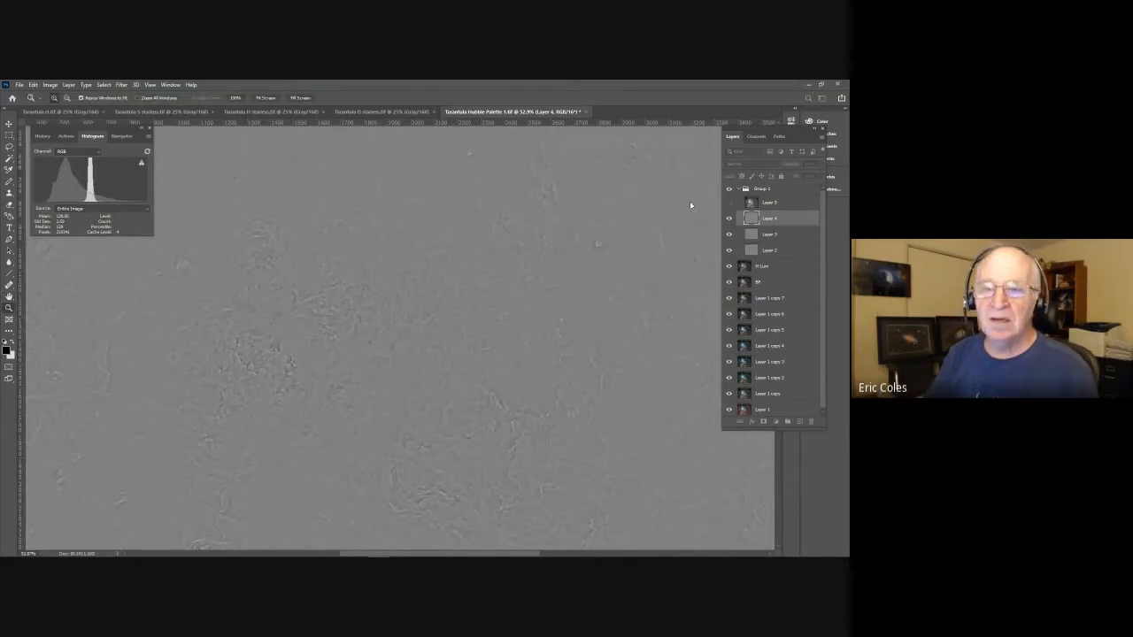
Set Layer 4's blend mode to Overlay and its opacity to 50%.
left_click(748, 164)
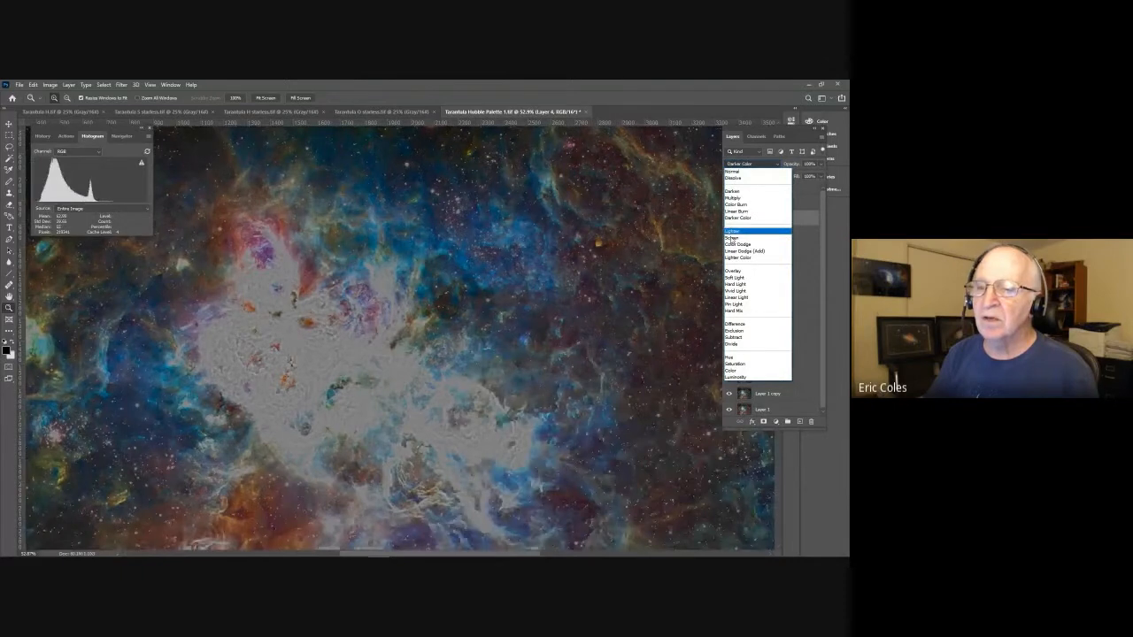
left_click(732, 271)
left_click(810, 164)
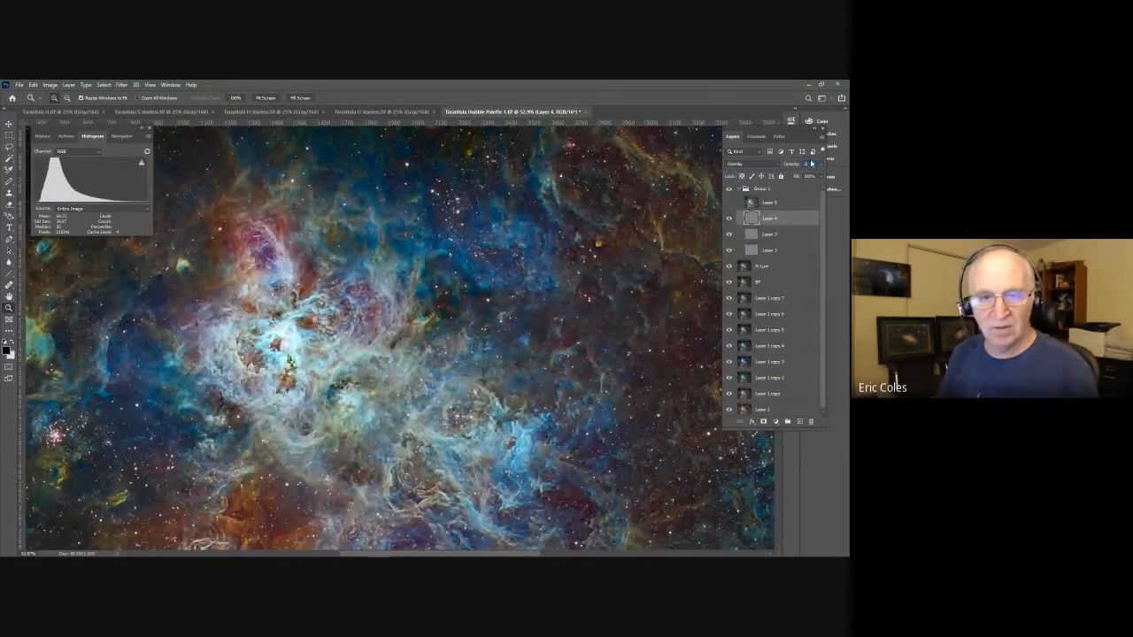
type("50")
key("Return")
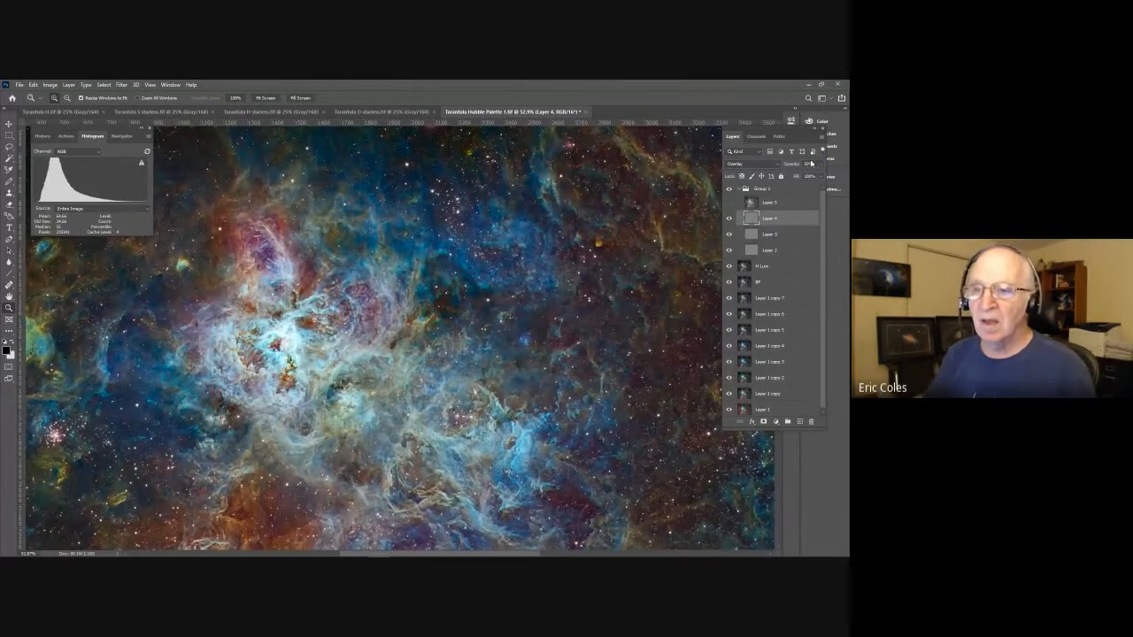
Make Layer 5 visible and apply a High Pass filter with a 12-pixel radius to it.
left_click(730, 204)
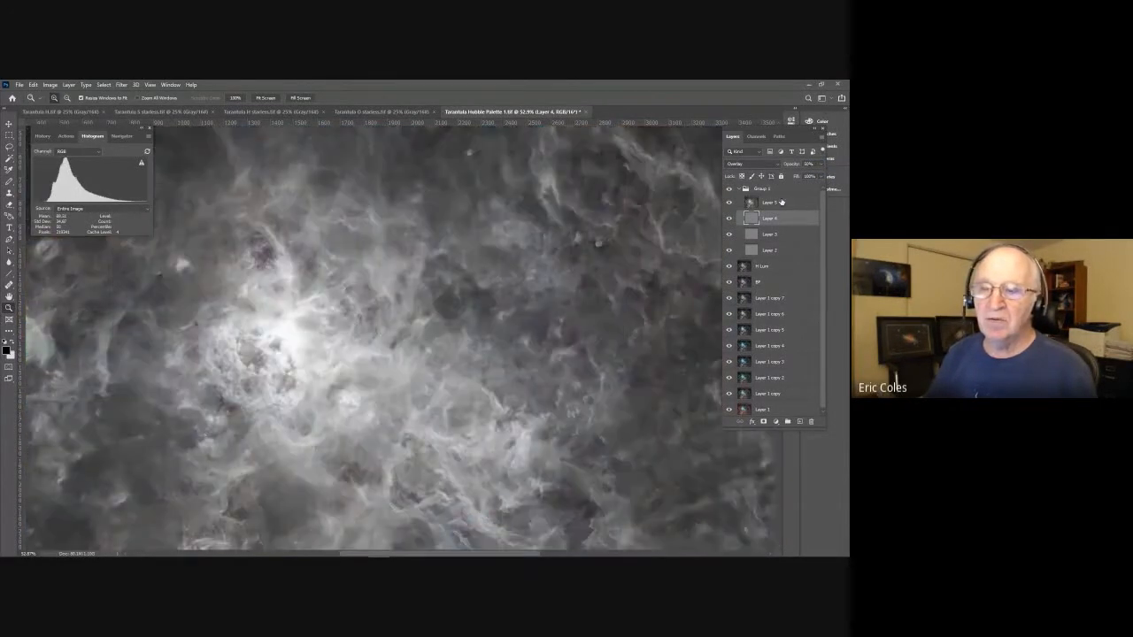
left_click(782, 203)
left_click(121, 85)
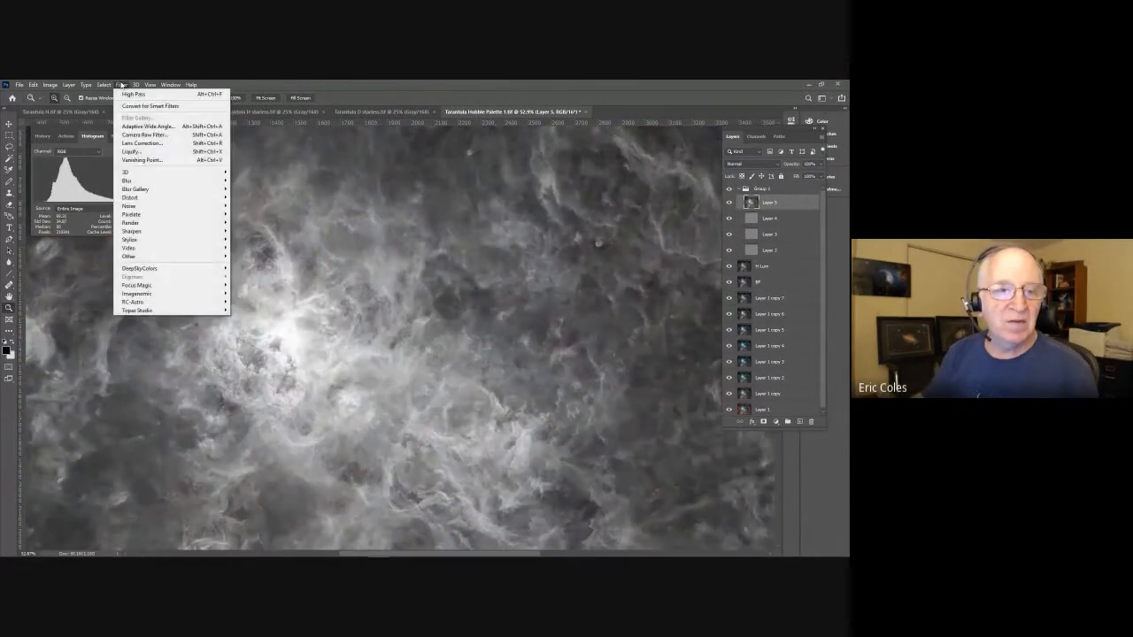
mouse_move(208, 257)
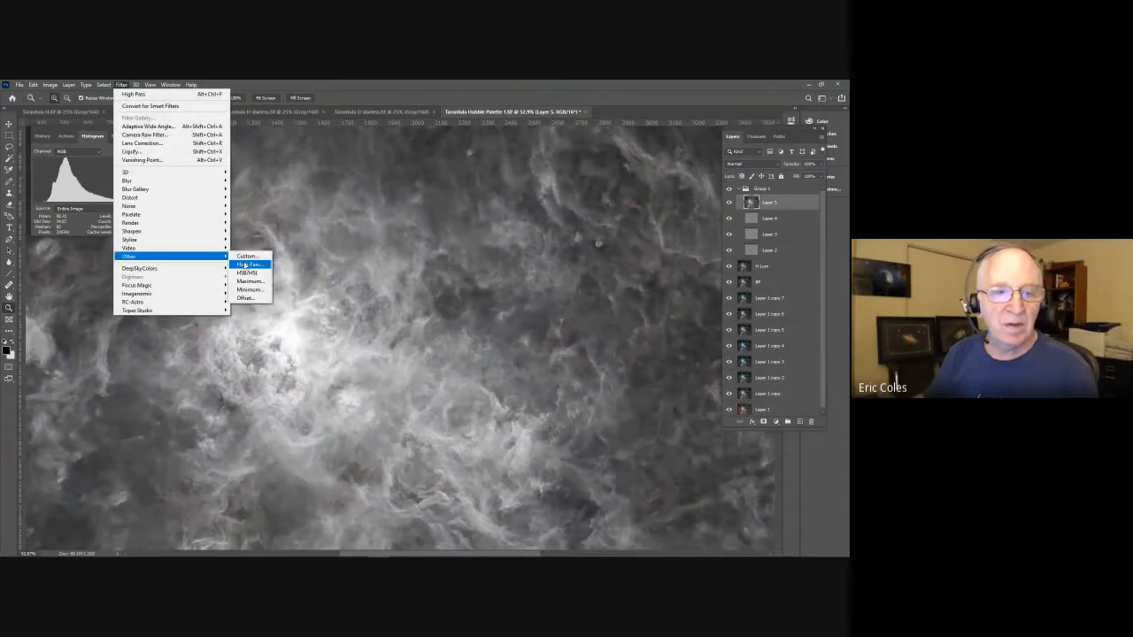
left_click(249, 264)
type("12")
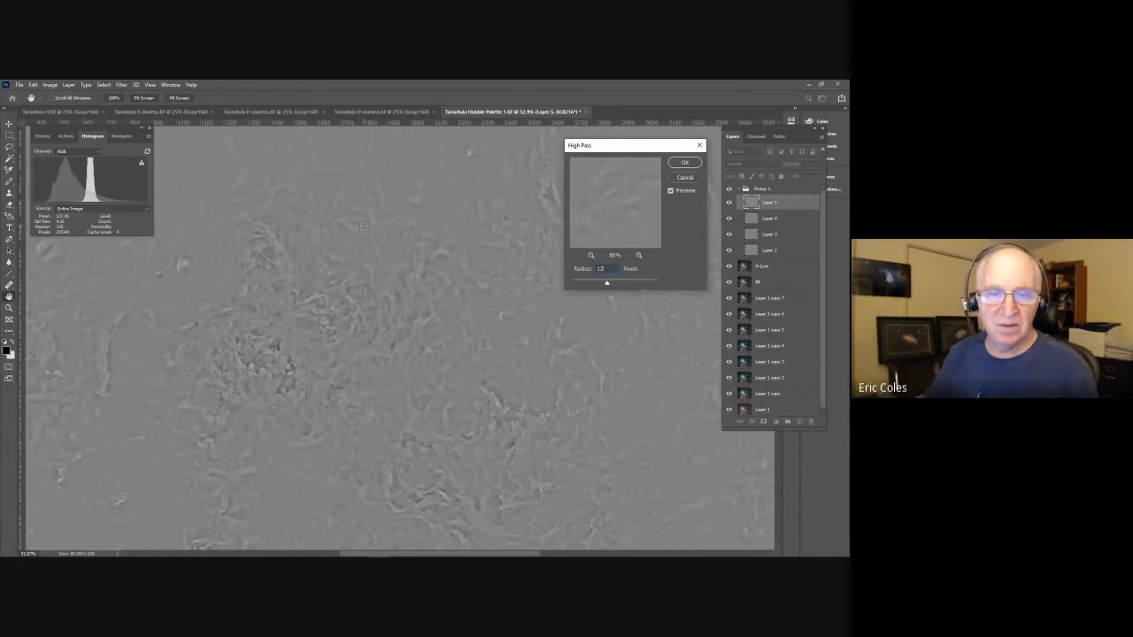
left_click(685, 164)
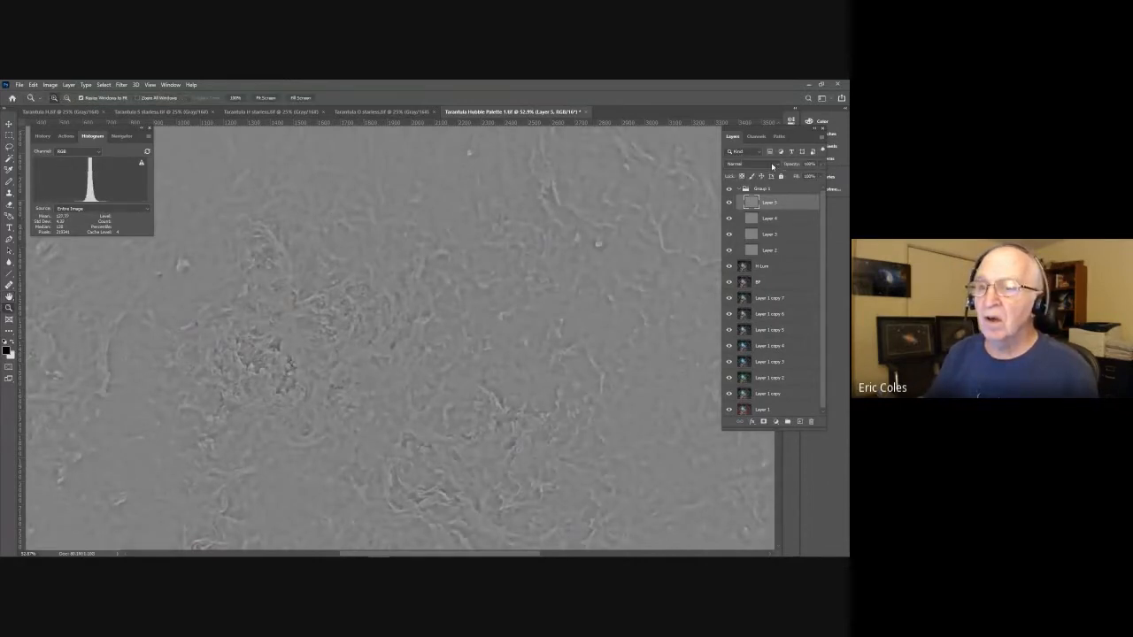
Set Layer 5's blend mode to Overlay and its opacity to 20%.
left_click(772, 166)
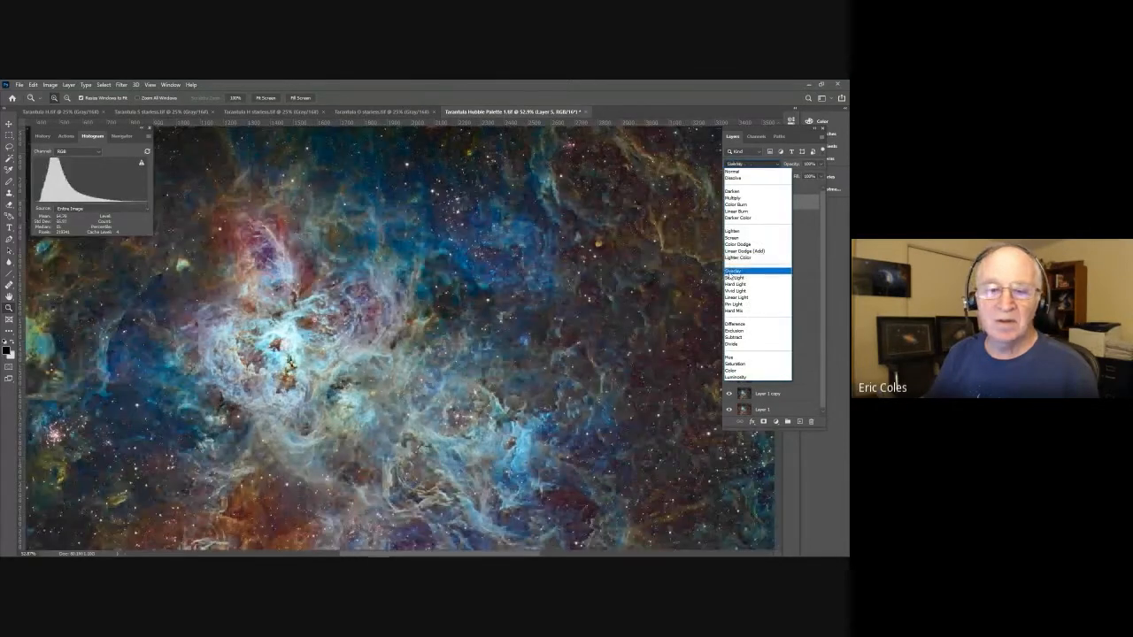
left_click(733, 270)
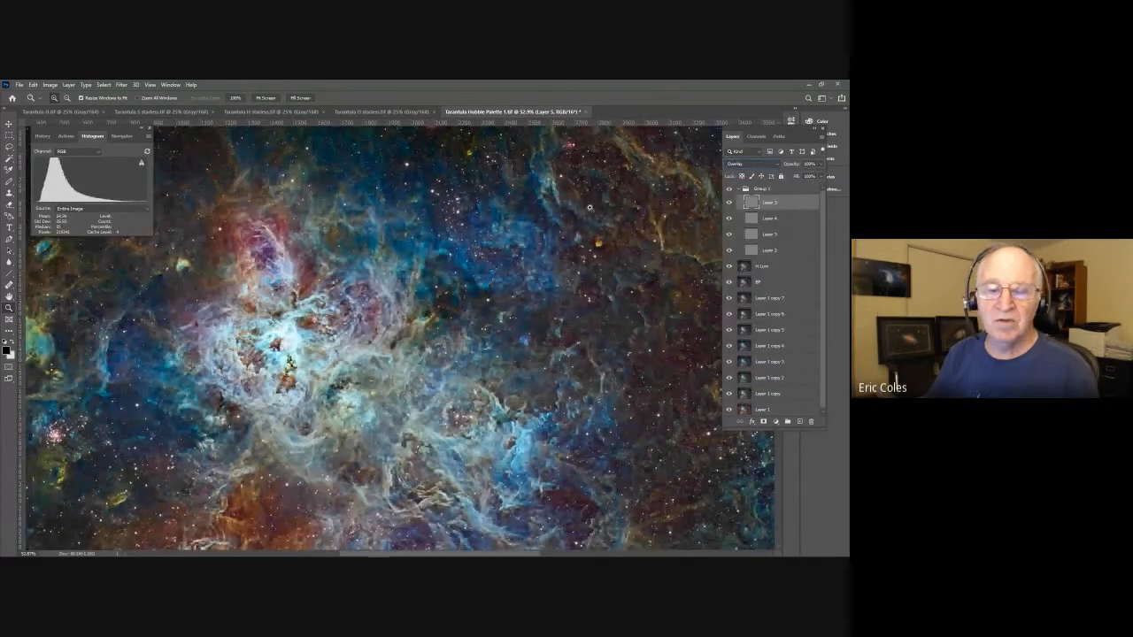
left_click(810, 165)
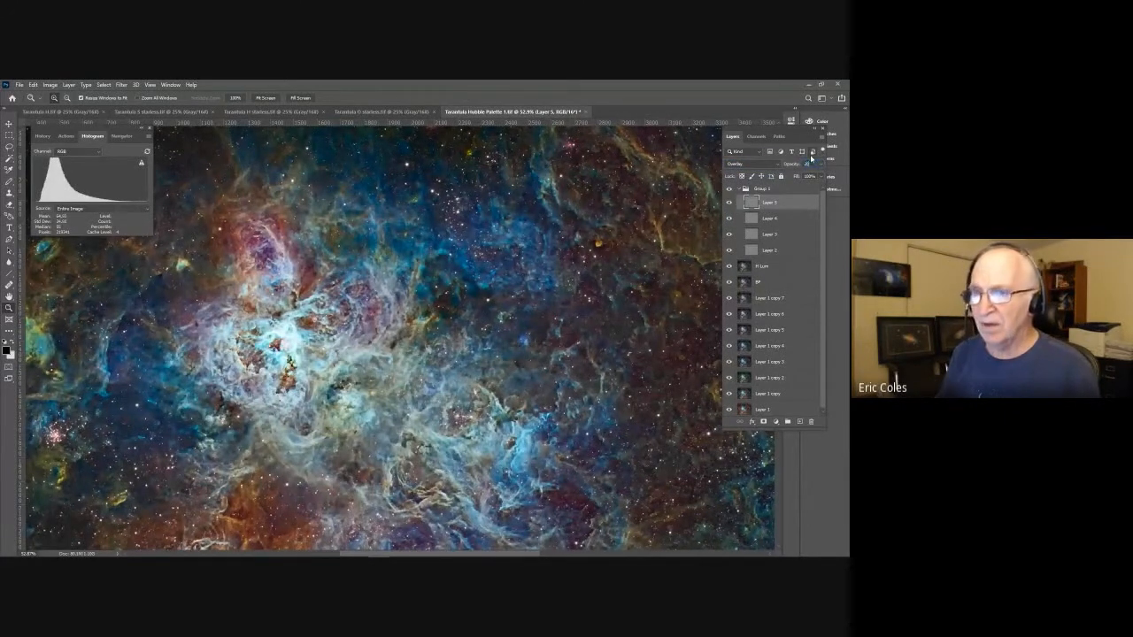
type("20")
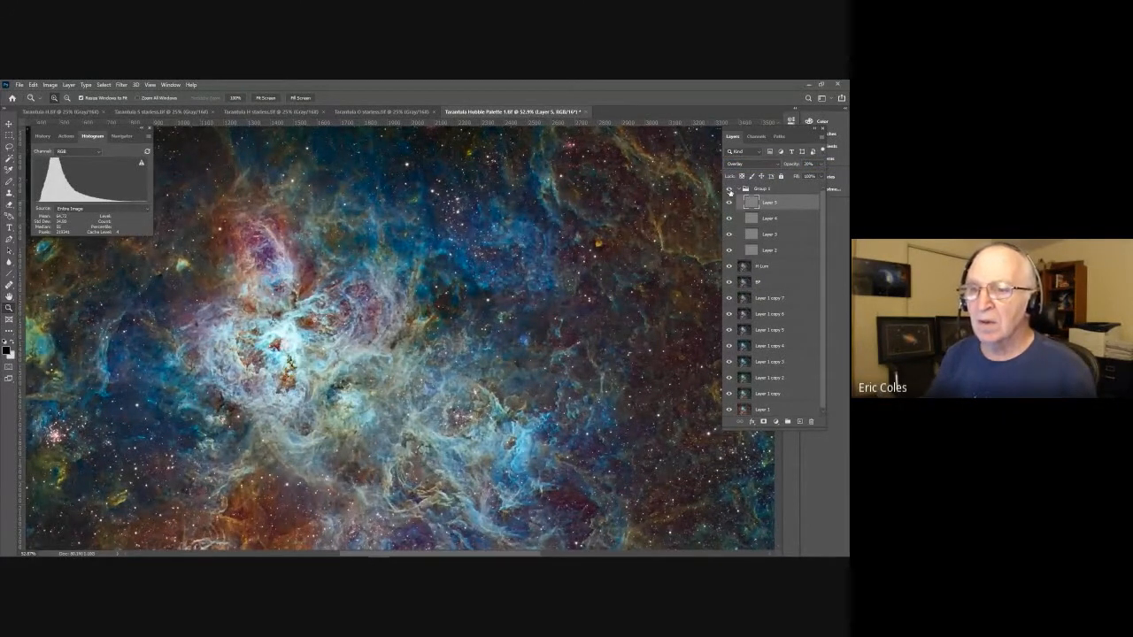
Collapse the high-pass group and compare the whole image with and without the group and the H Lum layer.
left_click(750, 189)
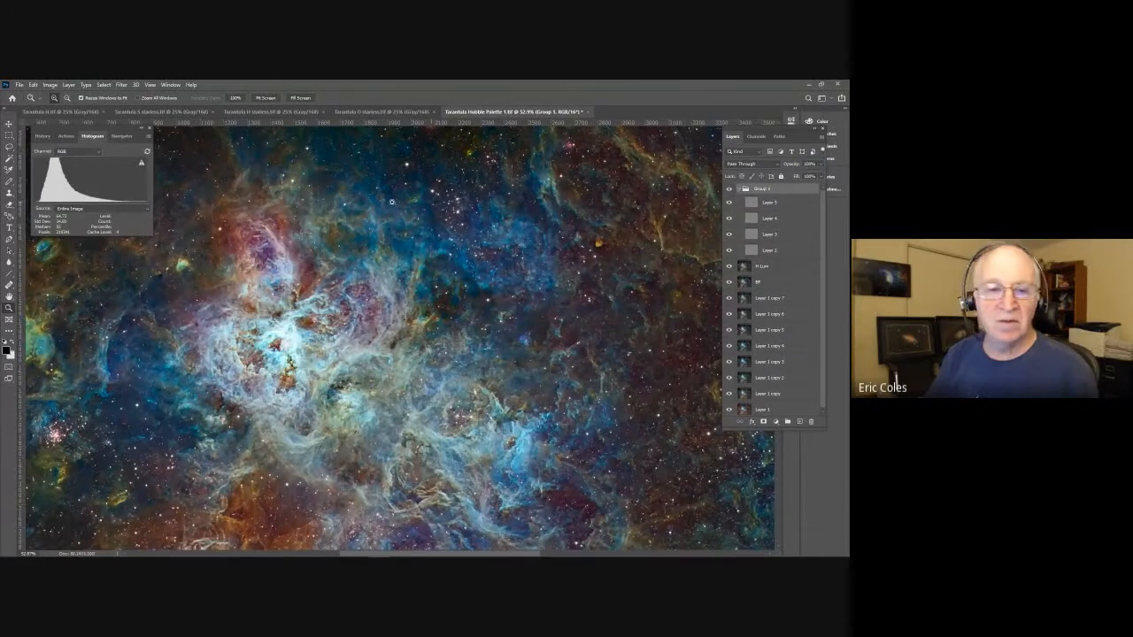
left_click(265, 97)
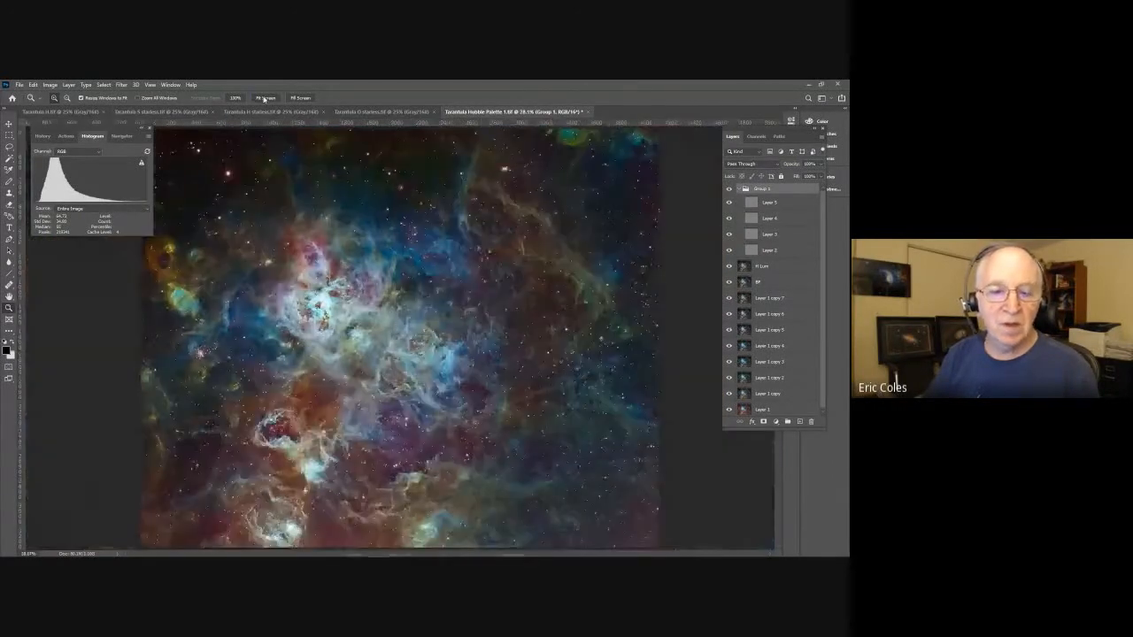
left_click(739, 190)
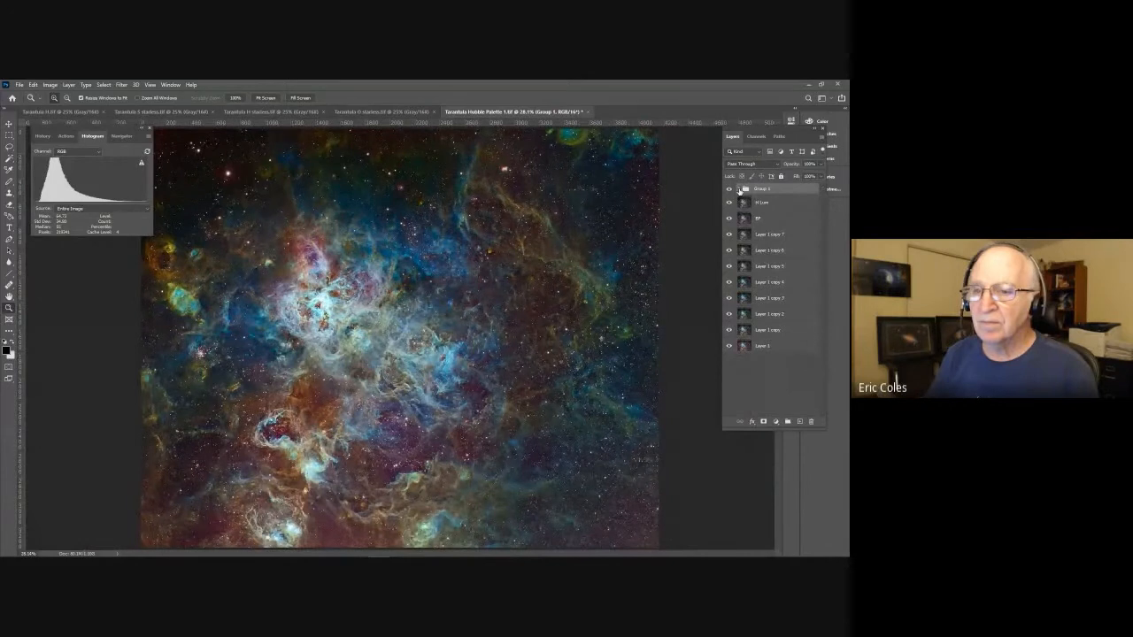
left_click(728, 191)
left_click(728, 191)
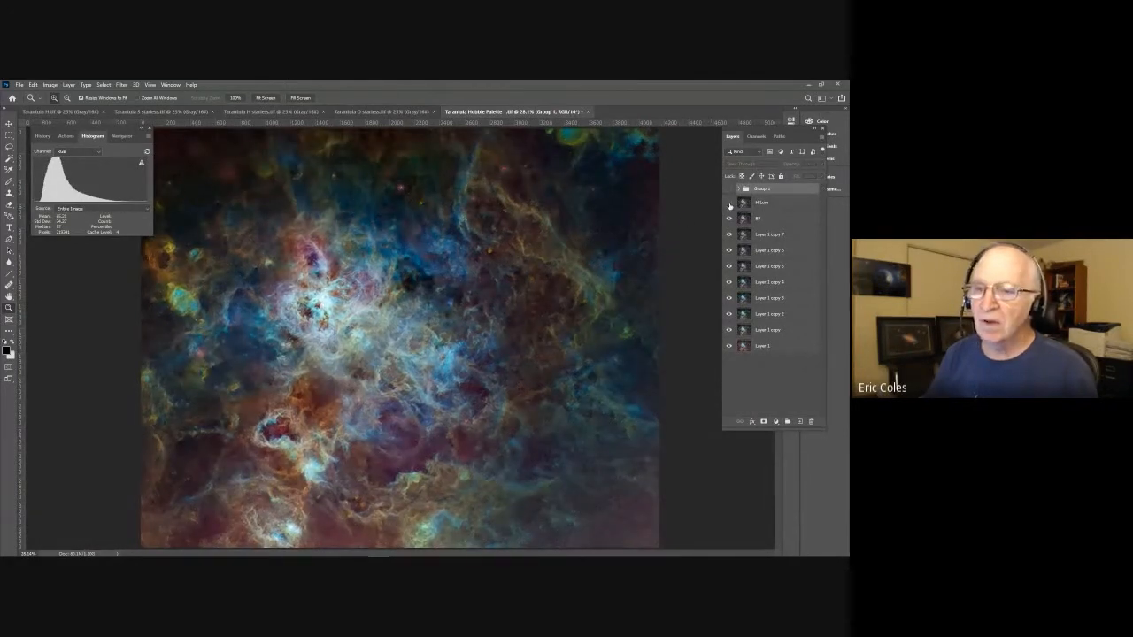
left_click(729, 203)
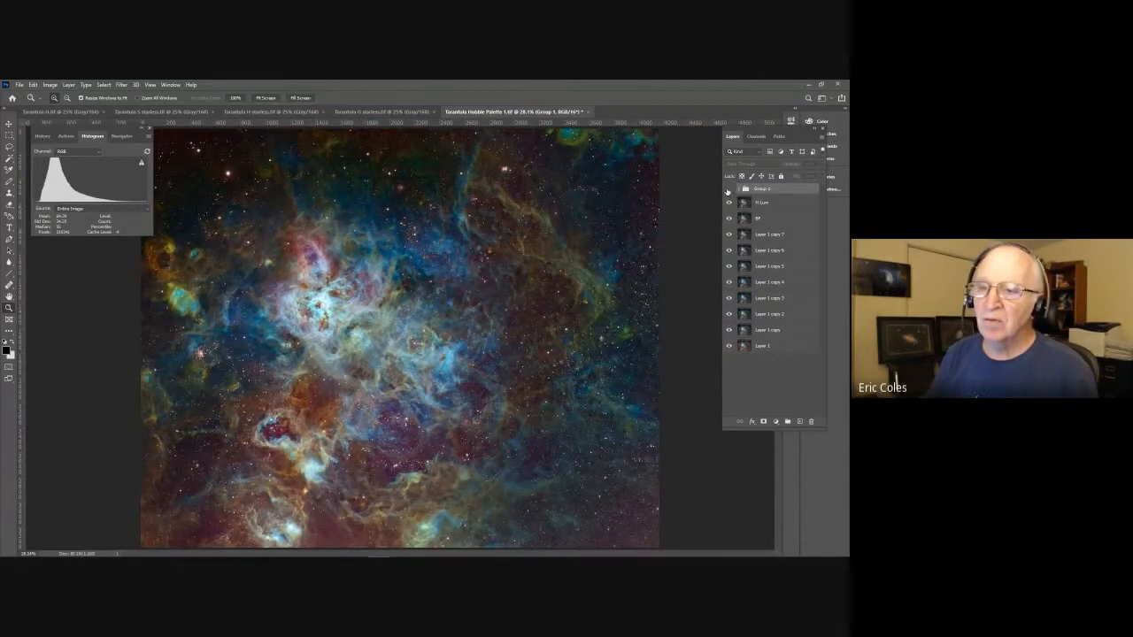
left_click(728, 190)
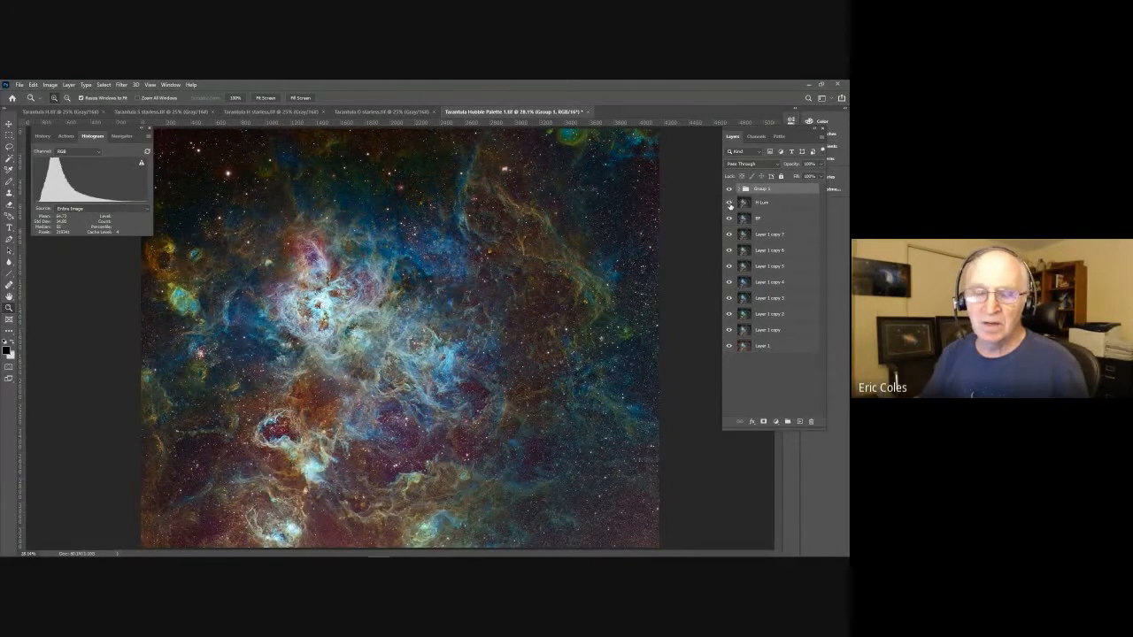
left_click(730, 204)
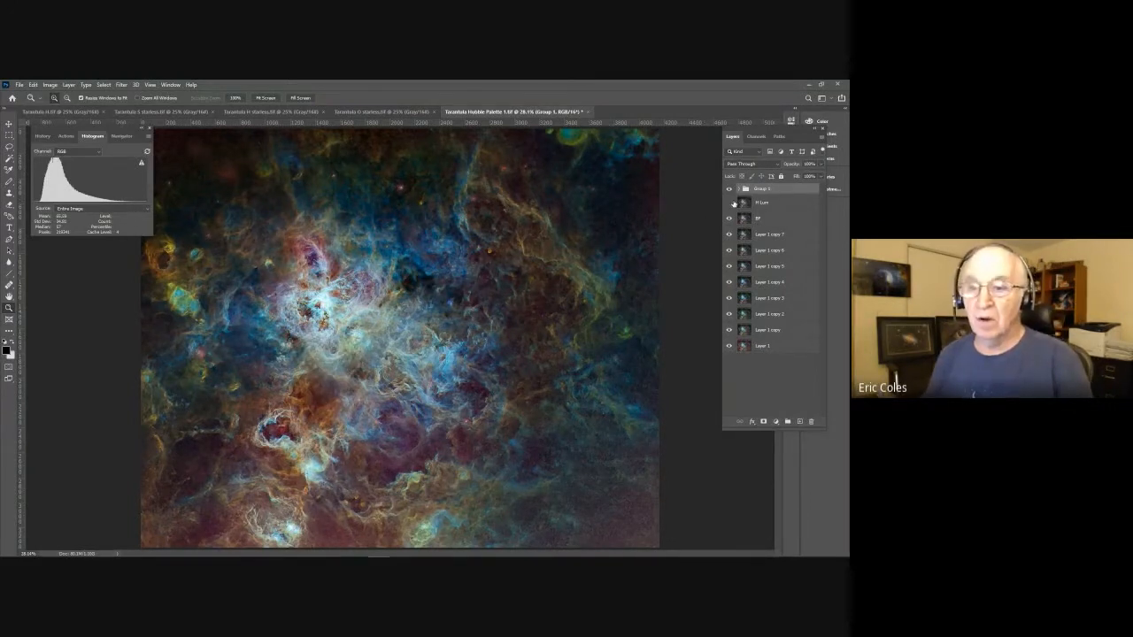
left_click(730, 203)
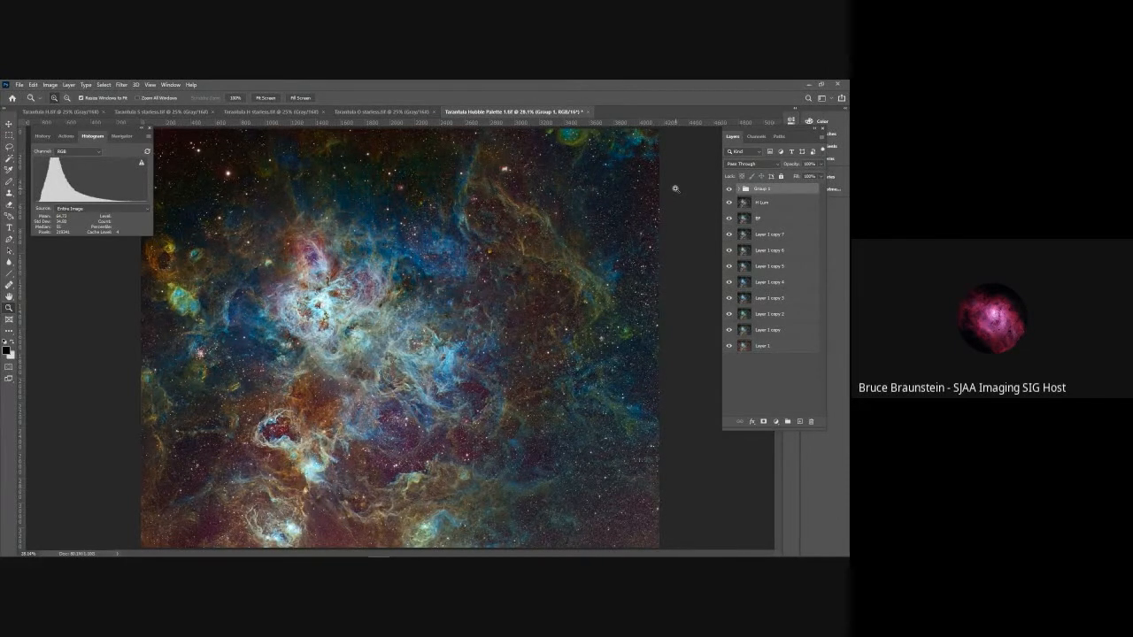
Switch the histogram to the Colors channel view to examine the color distribution.
left_click(99, 150)
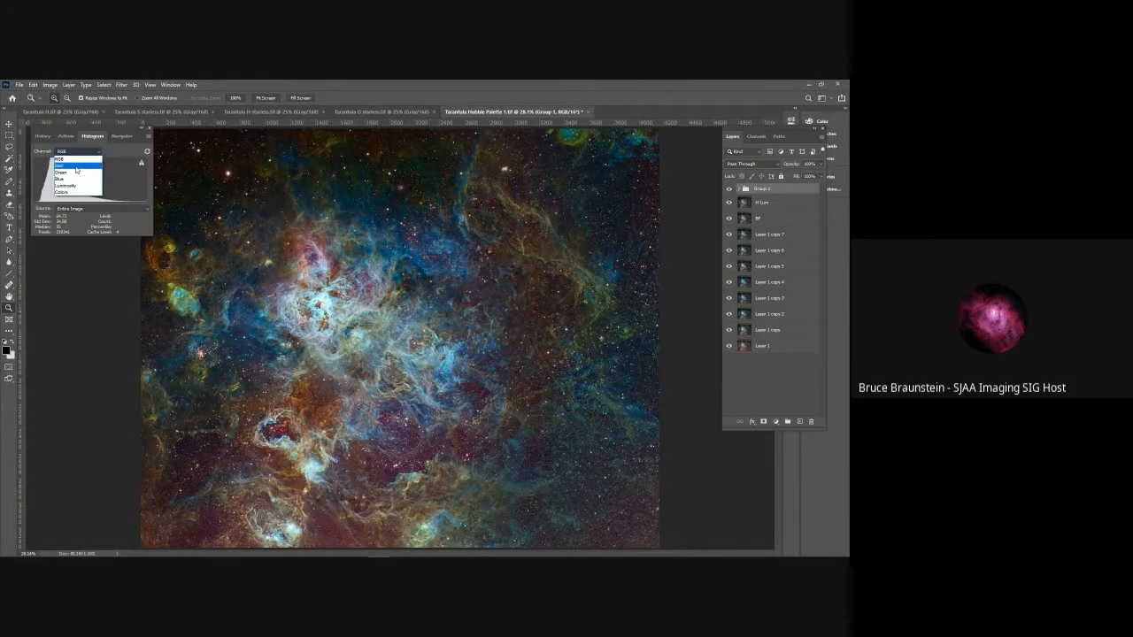
left_click(62, 192)
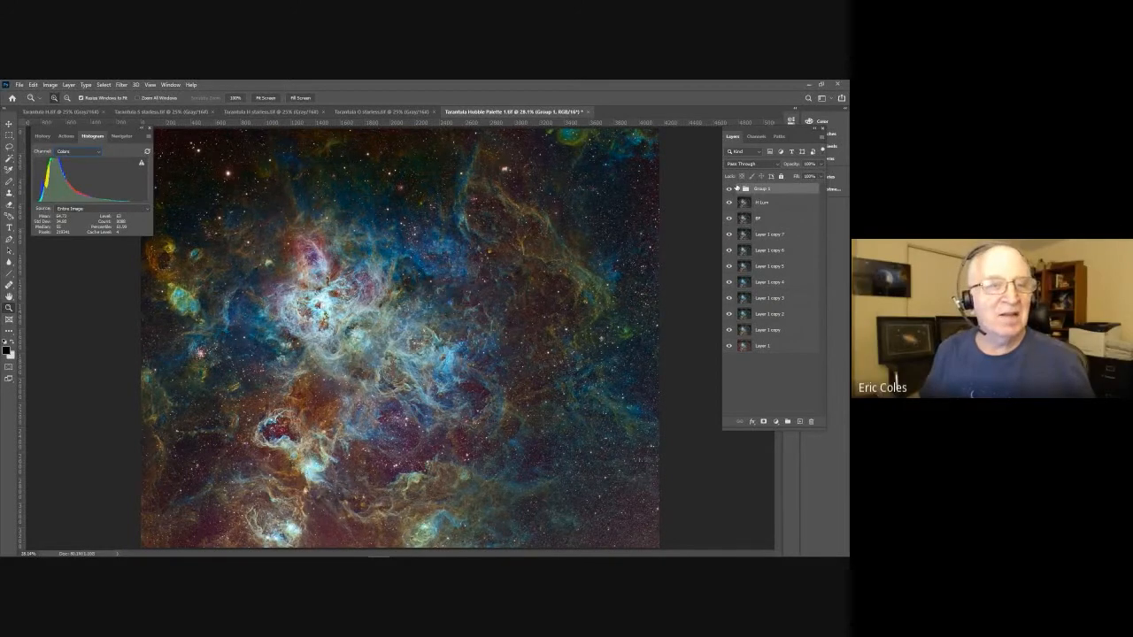
Copy the whole Tarantula H image that still has its stars and return to the Hubble Palette composite.
left_click(239, 113)
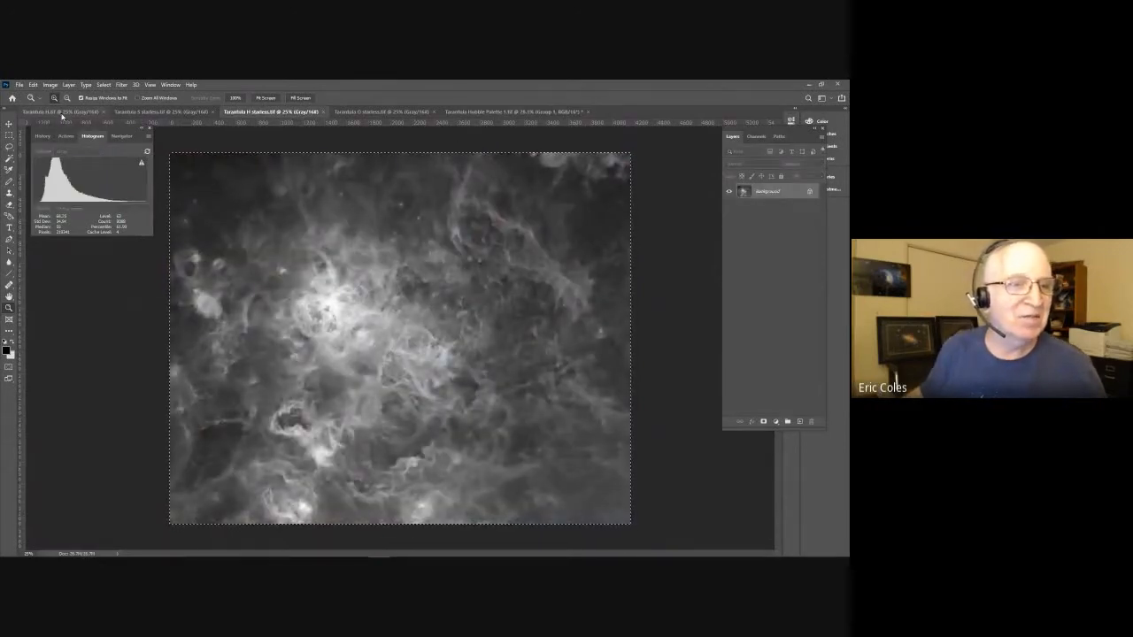
left_click(62, 113)
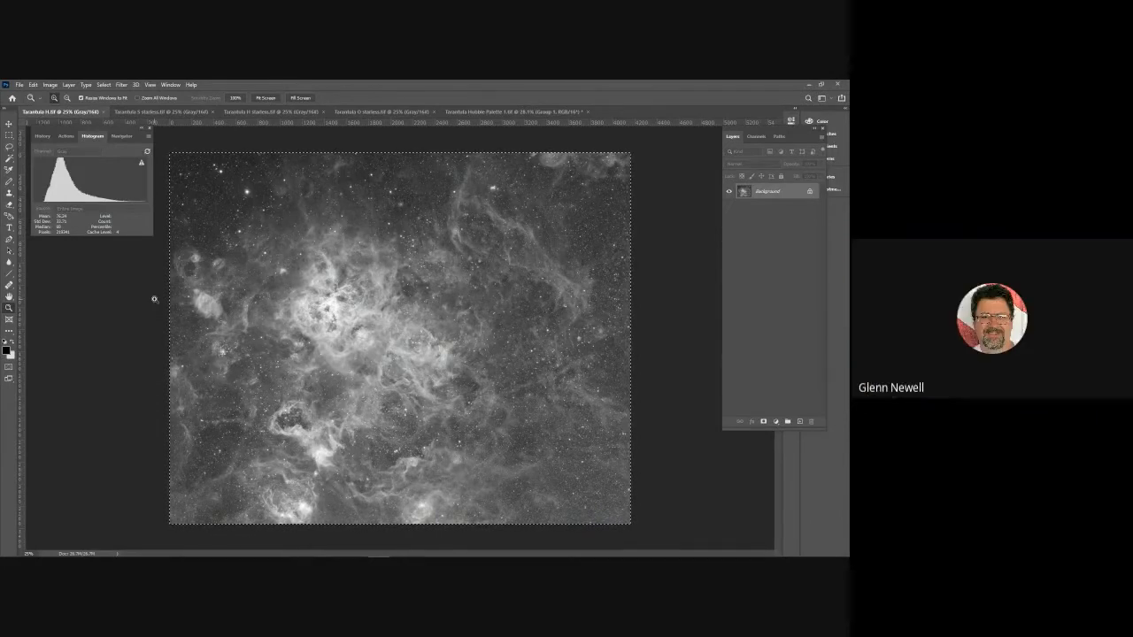
left_click(475, 114)
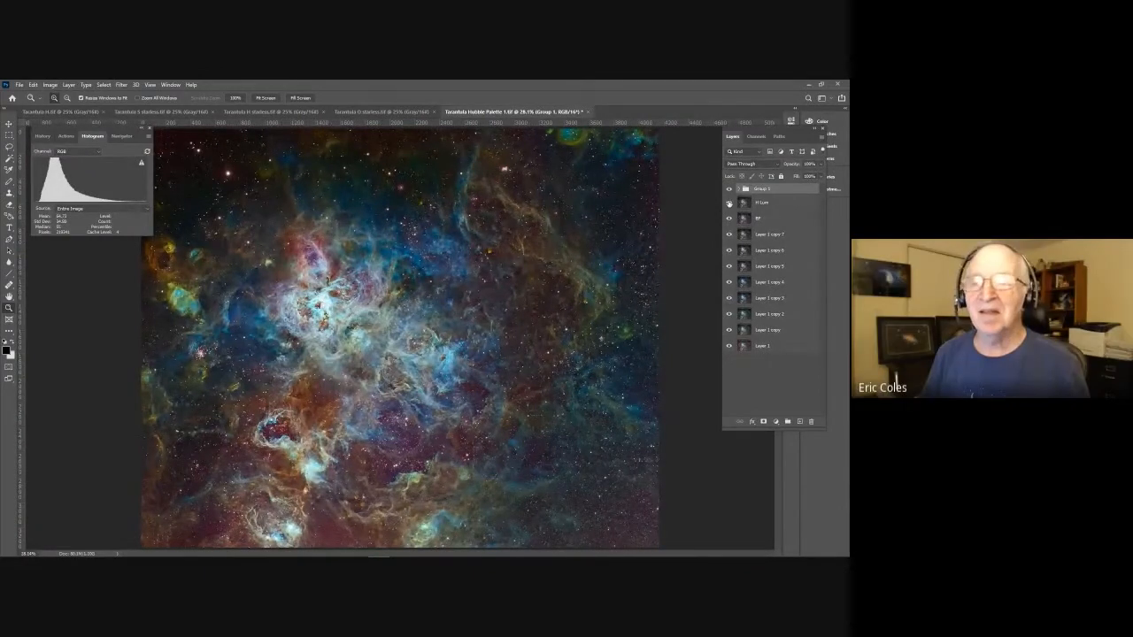
Hide the H Lum layer, paste the copied H image directly above it, and set the pasted layer's blend mode to Luminosity.
left_click(729, 204)
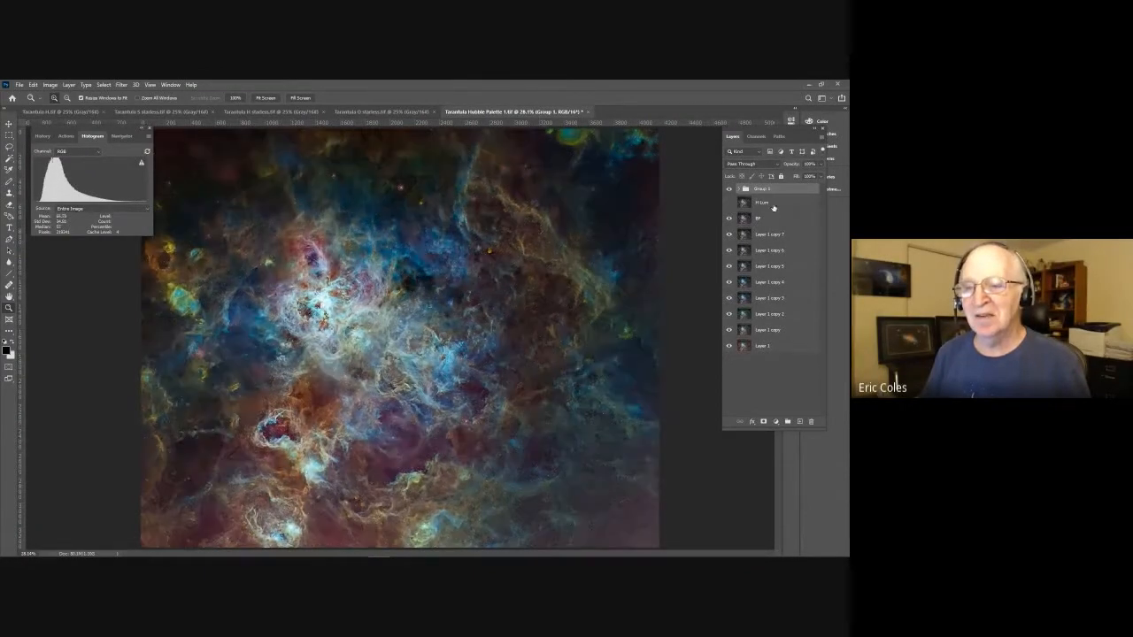
left_click(773, 202)
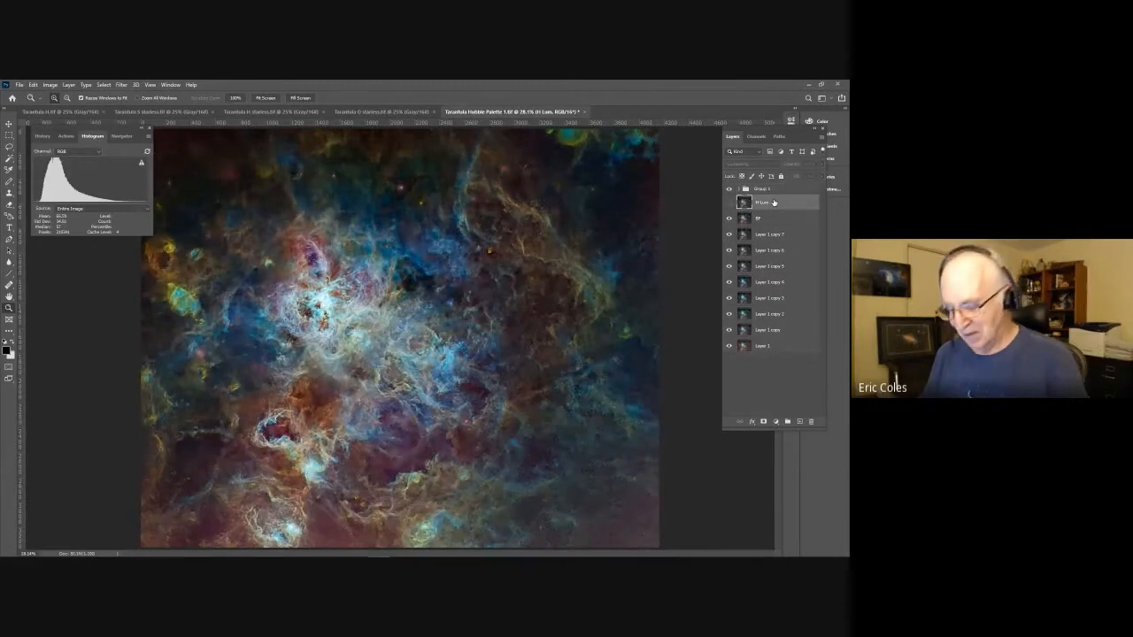
key("ctrl+v")
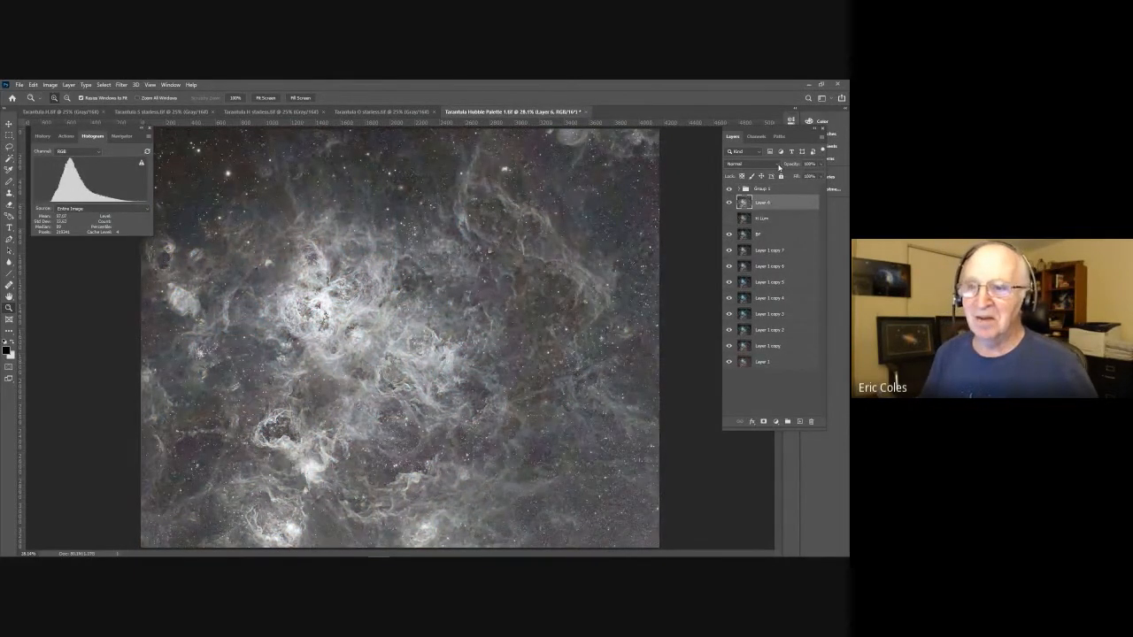
left_click(778, 167)
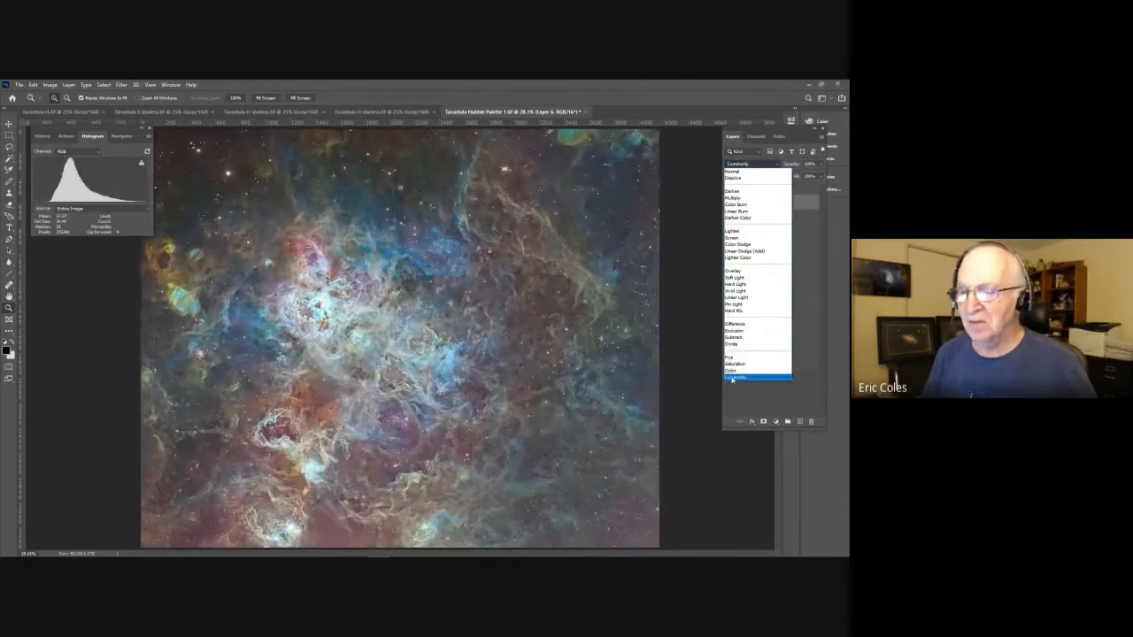
left_click(733, 377)
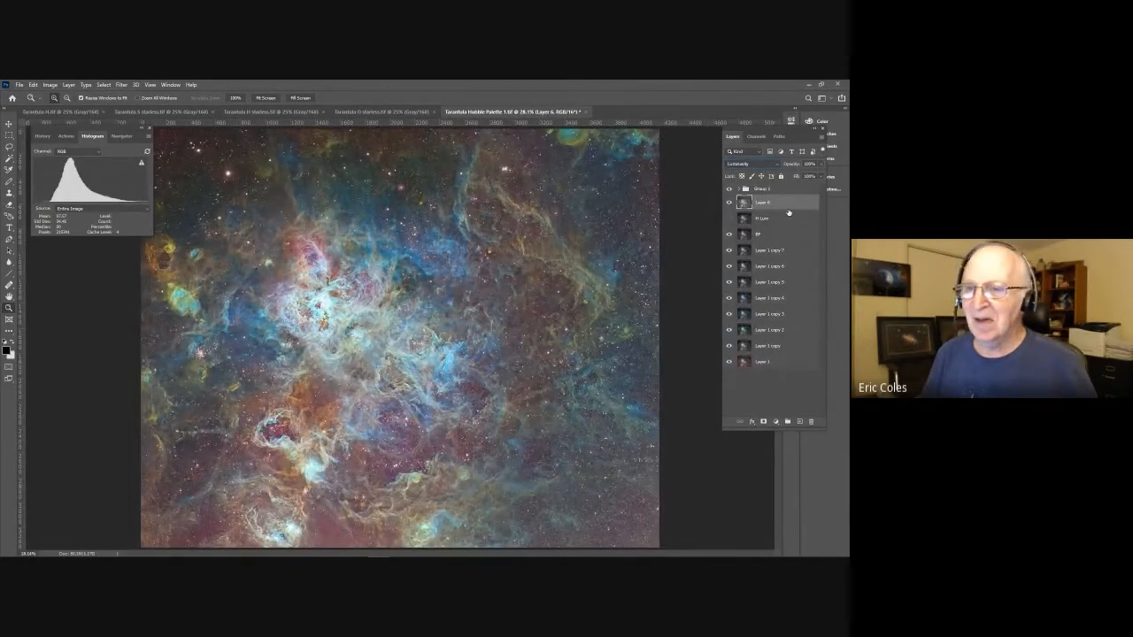
Delete the pasted H layer that still has its stars and show the H Lum layer again.
left_click_drag(788, 204, 809, 421)
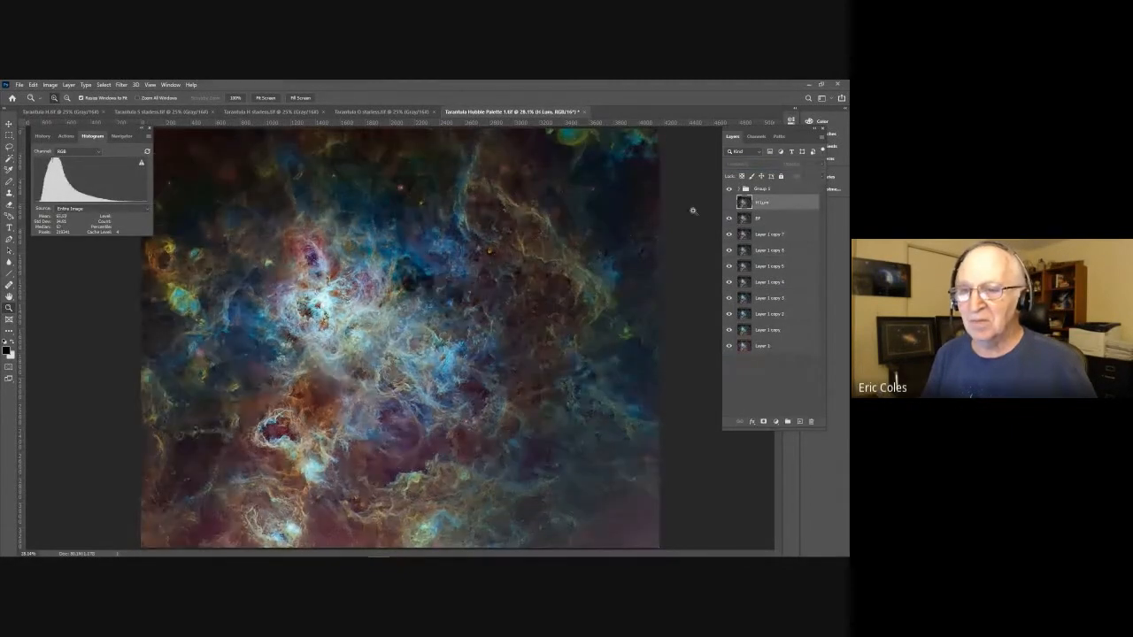
left_click(728, 204)
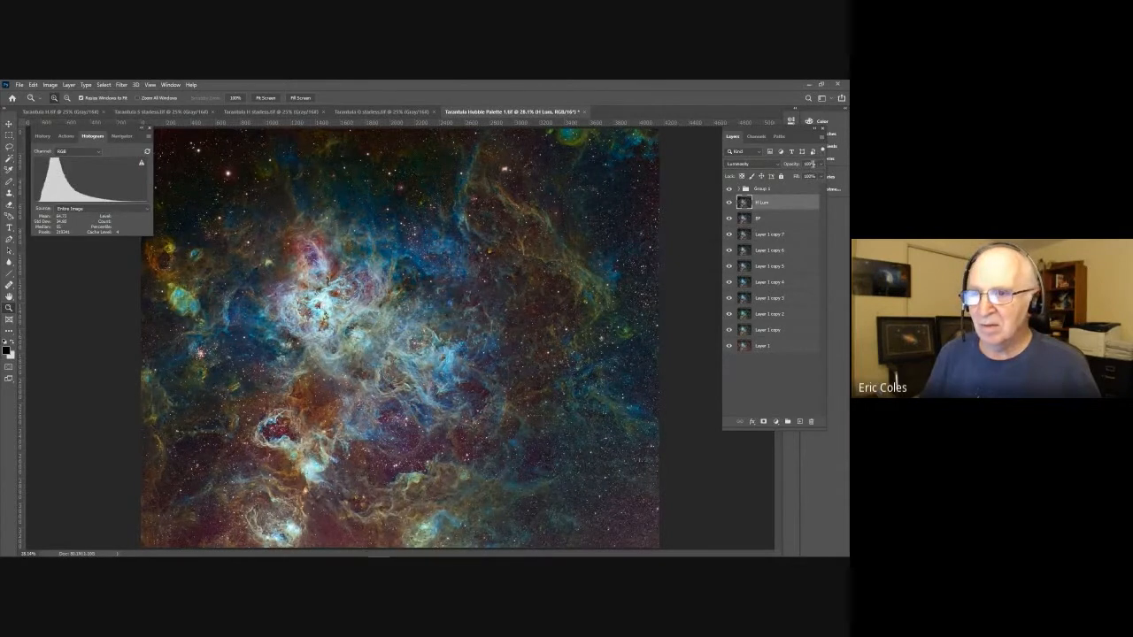
Try the H Lum layer at 50% opacity.
left_click(813, 163)
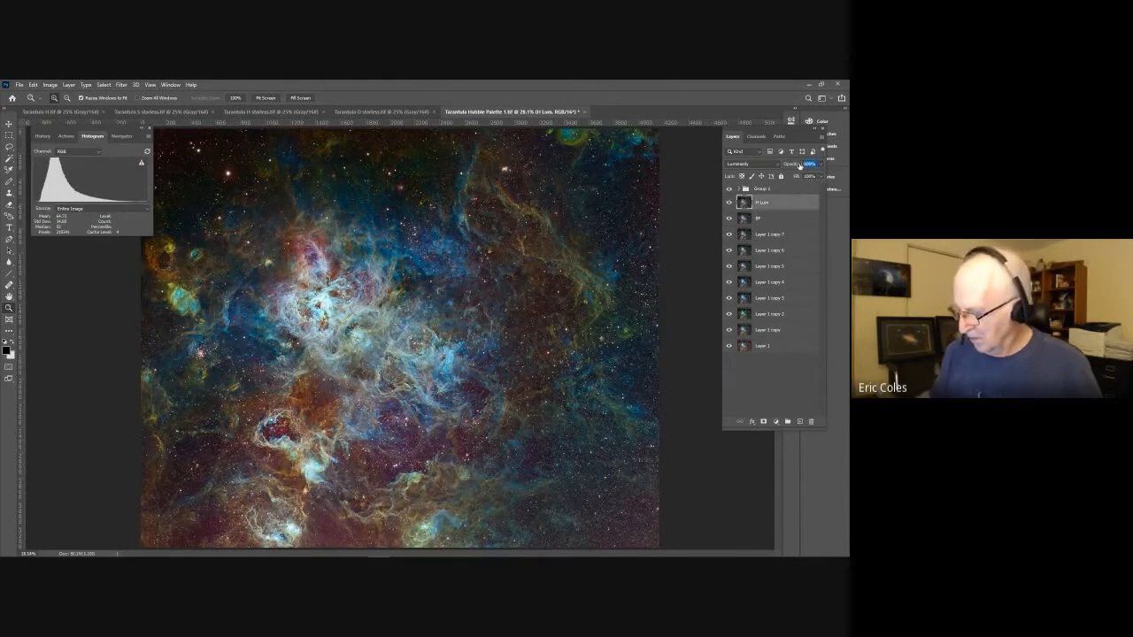
type("50")
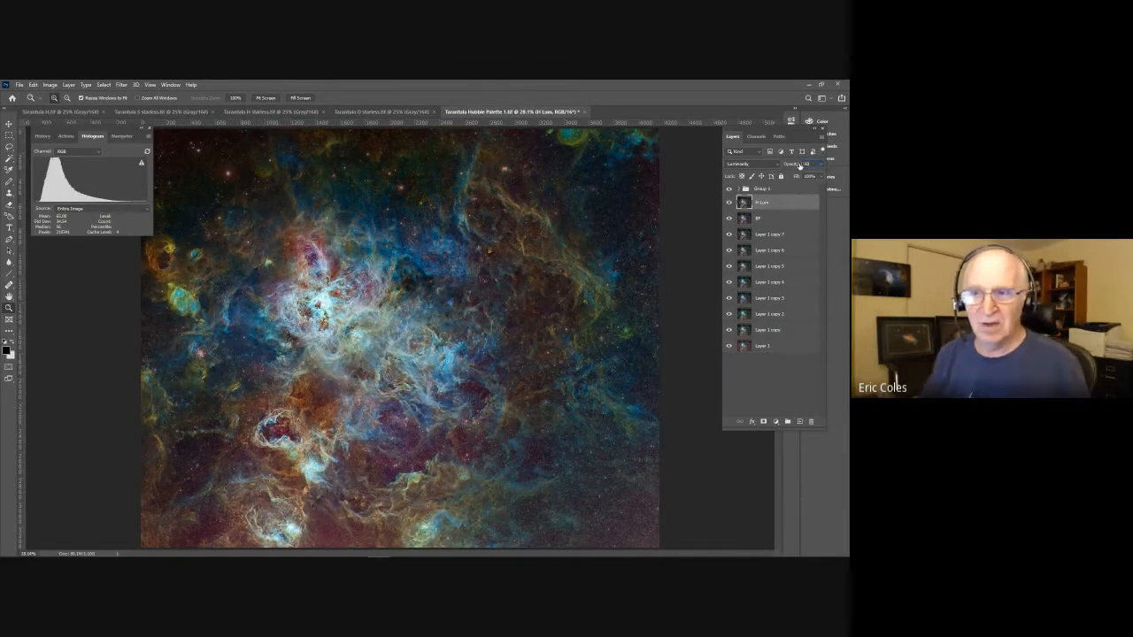
left_click(809, 163)
left_click_drag(811, 164, 806, 163)
type("50")
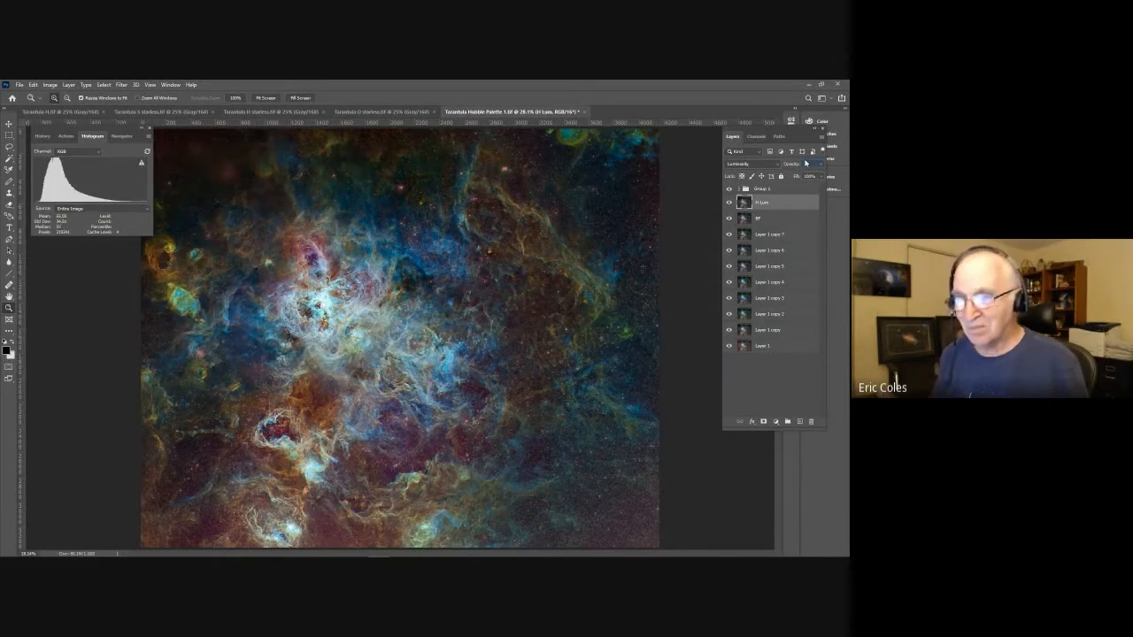
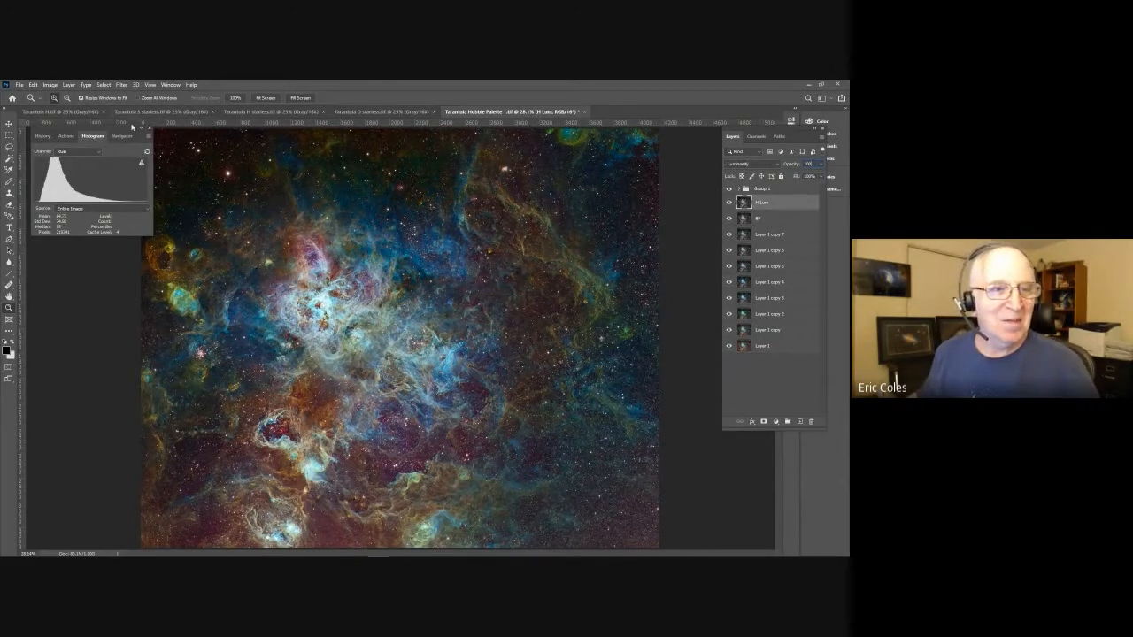
Show the histogram in Colors view and compare the composite with and without the layers below H Lum, down to Layer 1 copy 4.
left_click(96, 151)
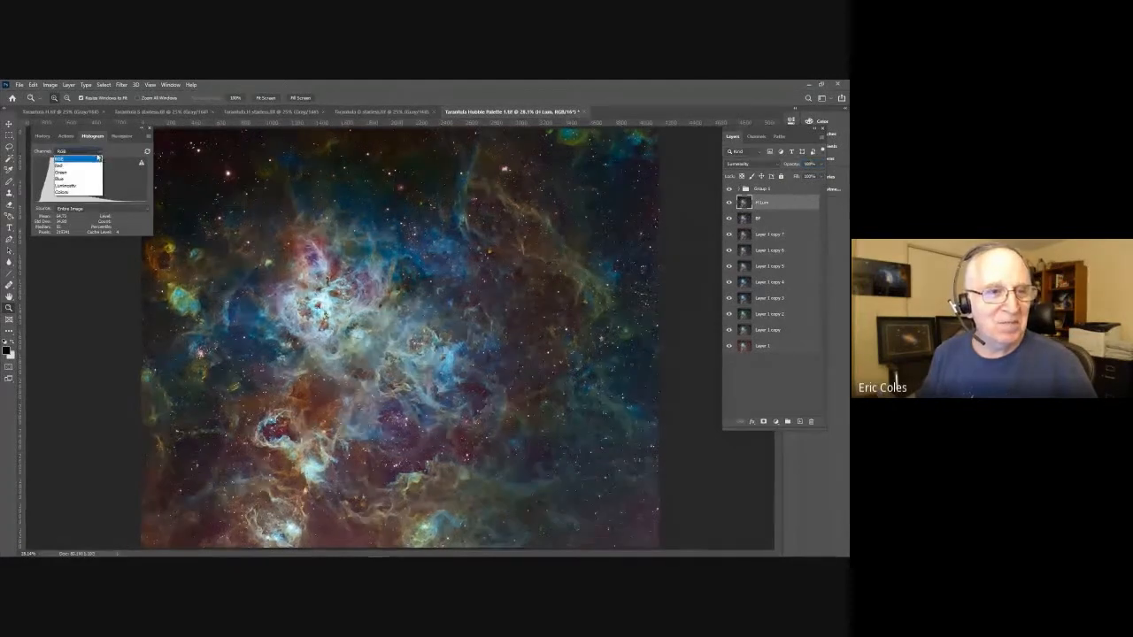
left_click(67, 193)
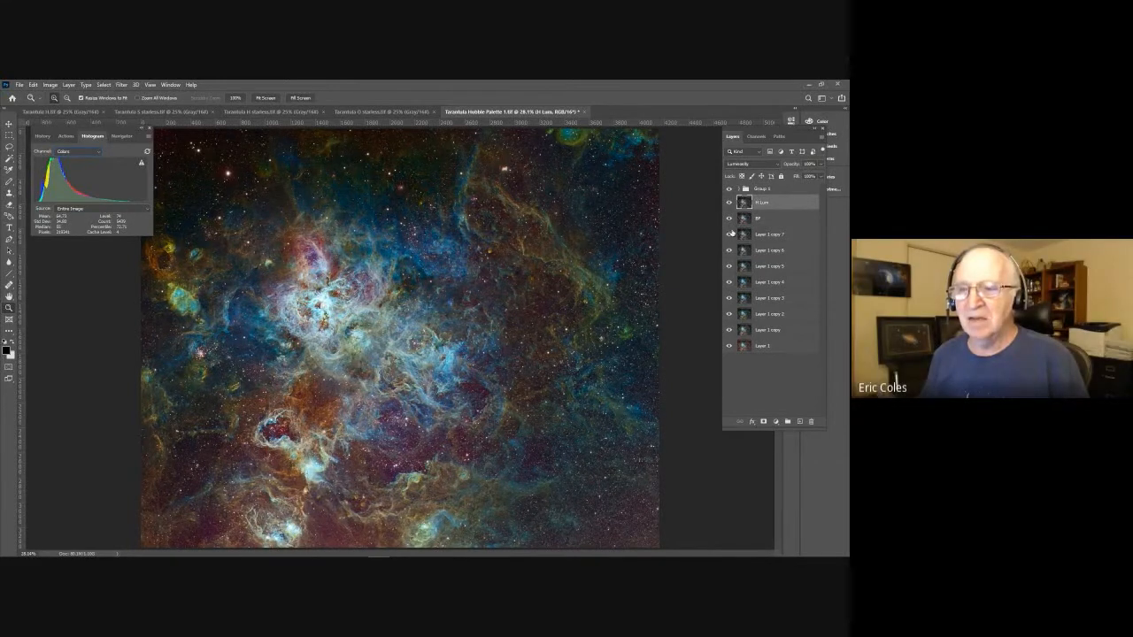
left_click(730, 220)
left_click(729, 235)
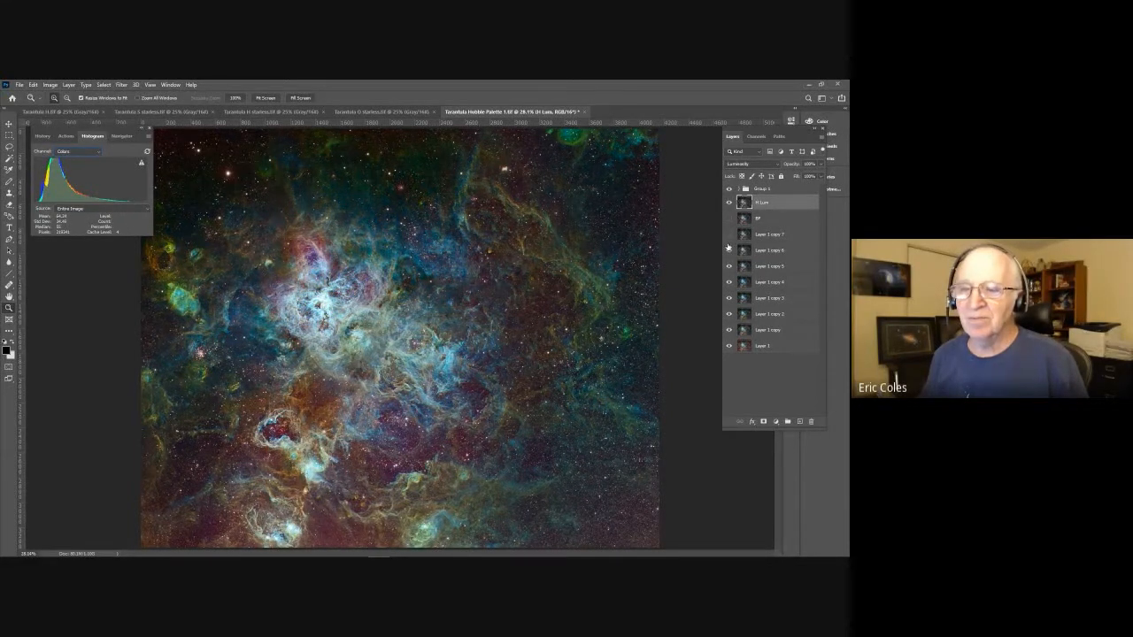
left_click(729, 266)
left_click(729, 283)
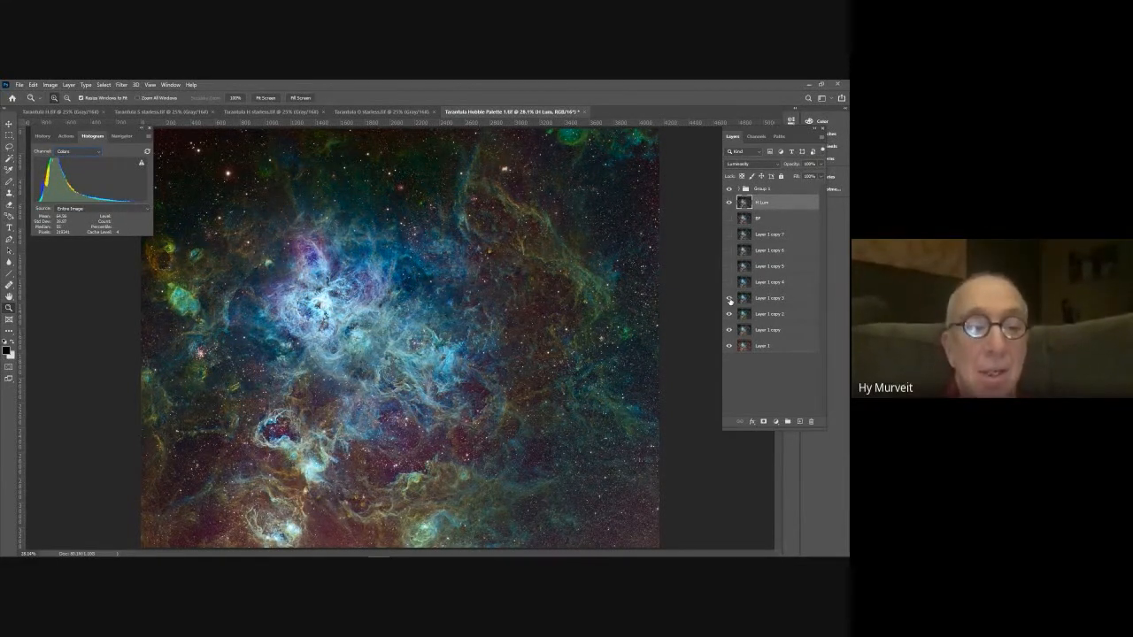
left_click(729, 283)
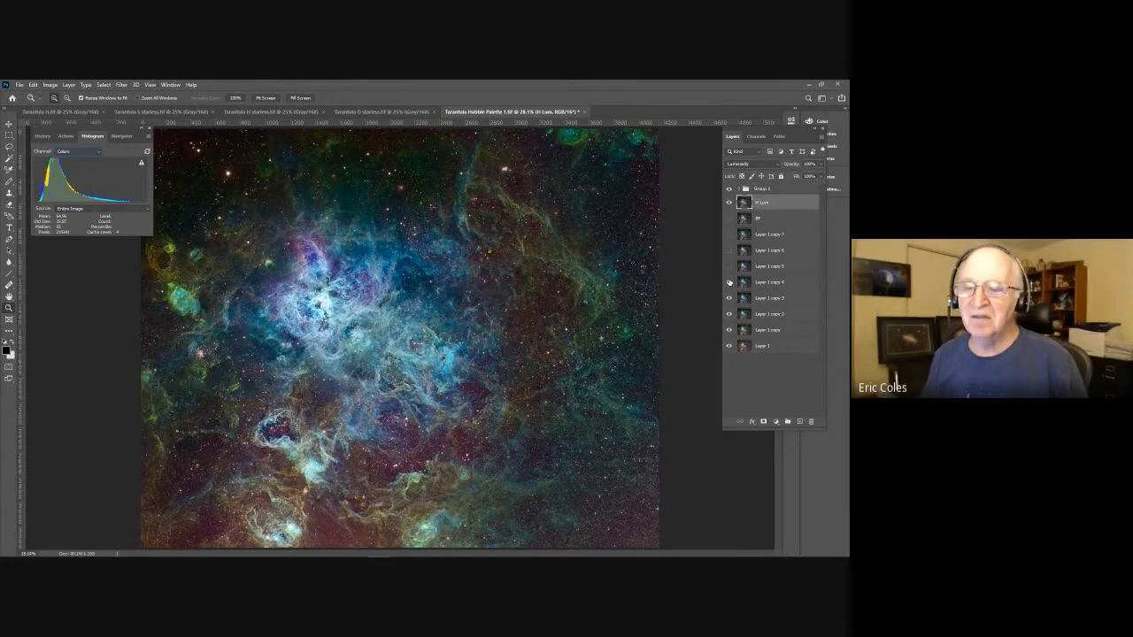
left_click(729, 267)
left_click(729, 250)
left_click(729, 234)
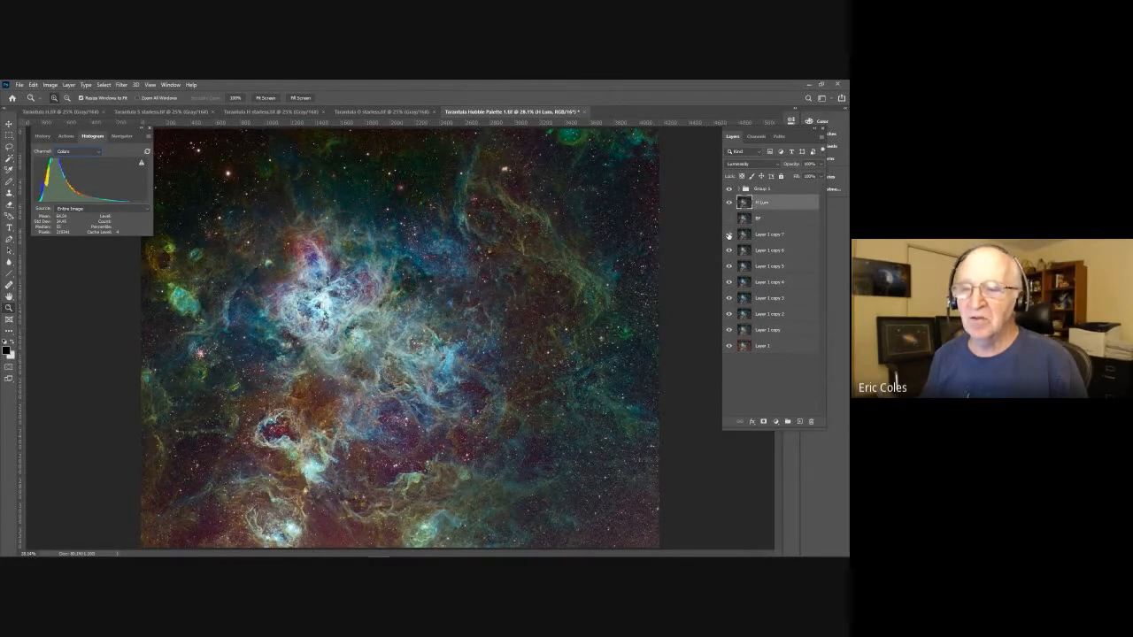
left_click(729, 219)
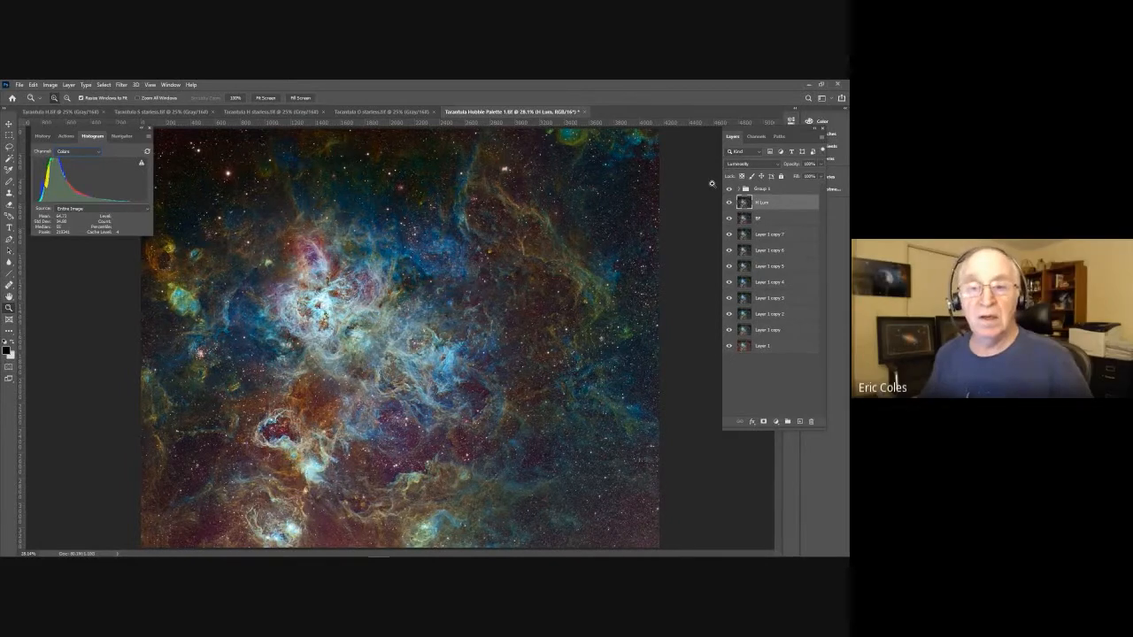
Close the Tarantula Hubble Palette 1 composite with its changes saved, and close all the remaining Tarantula source images.
left_click(581, 112)
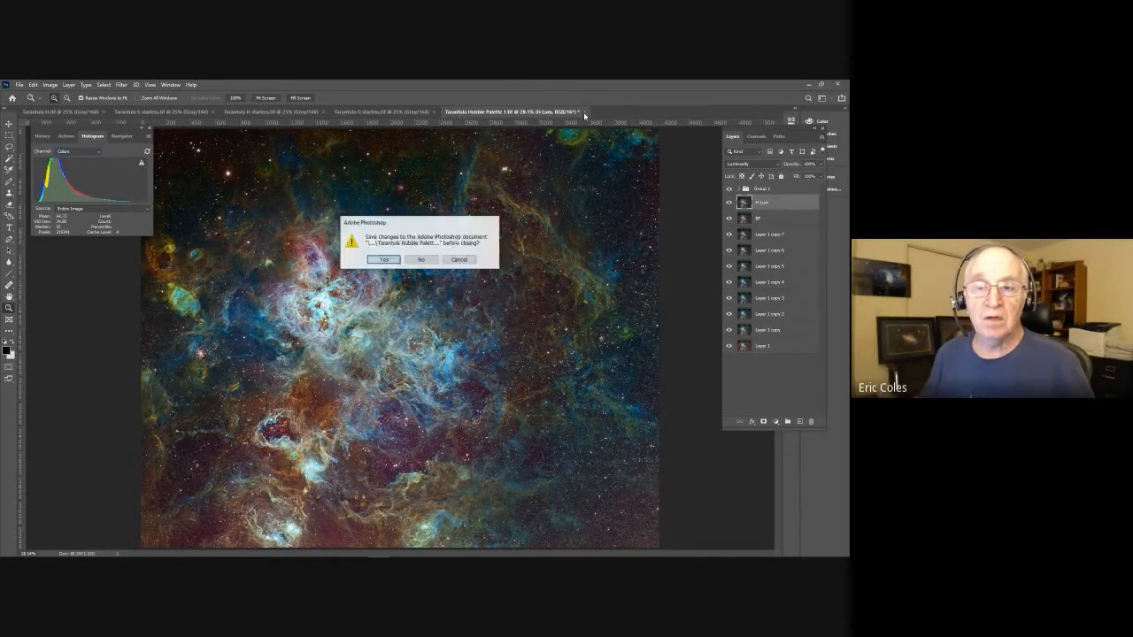
left_click(384, 259)
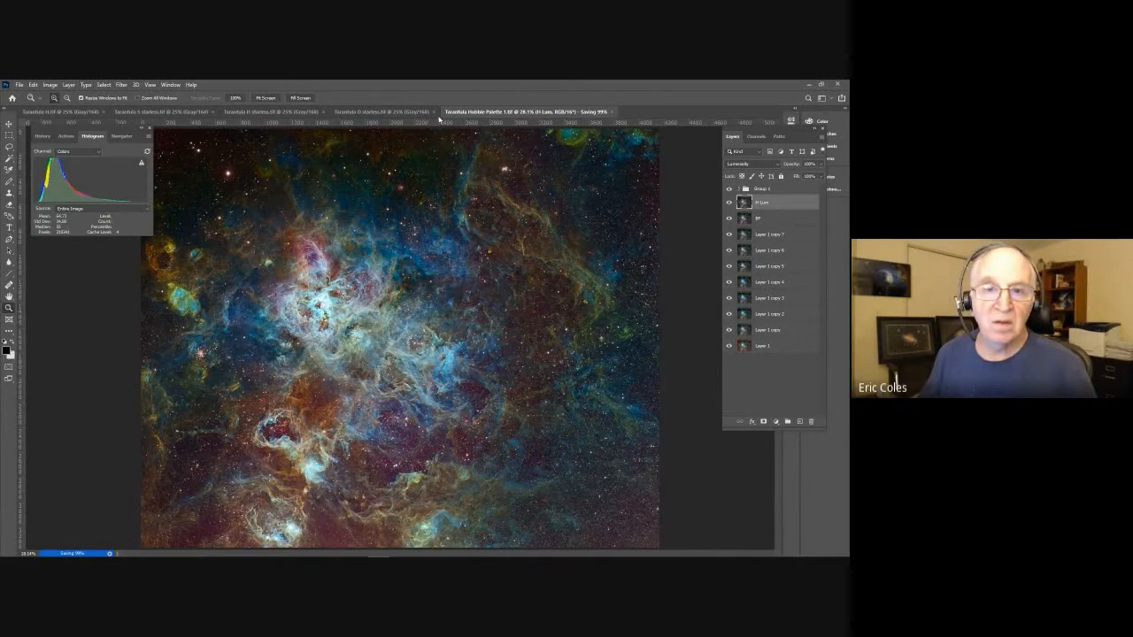
left_click(434, 111)
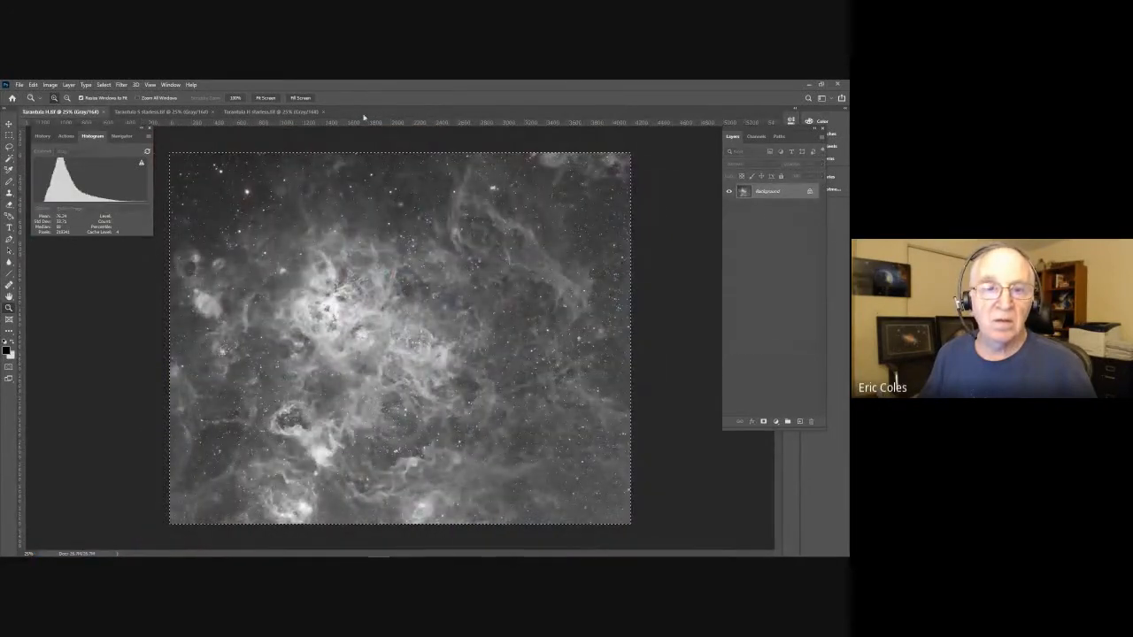
left_click(324, 111)
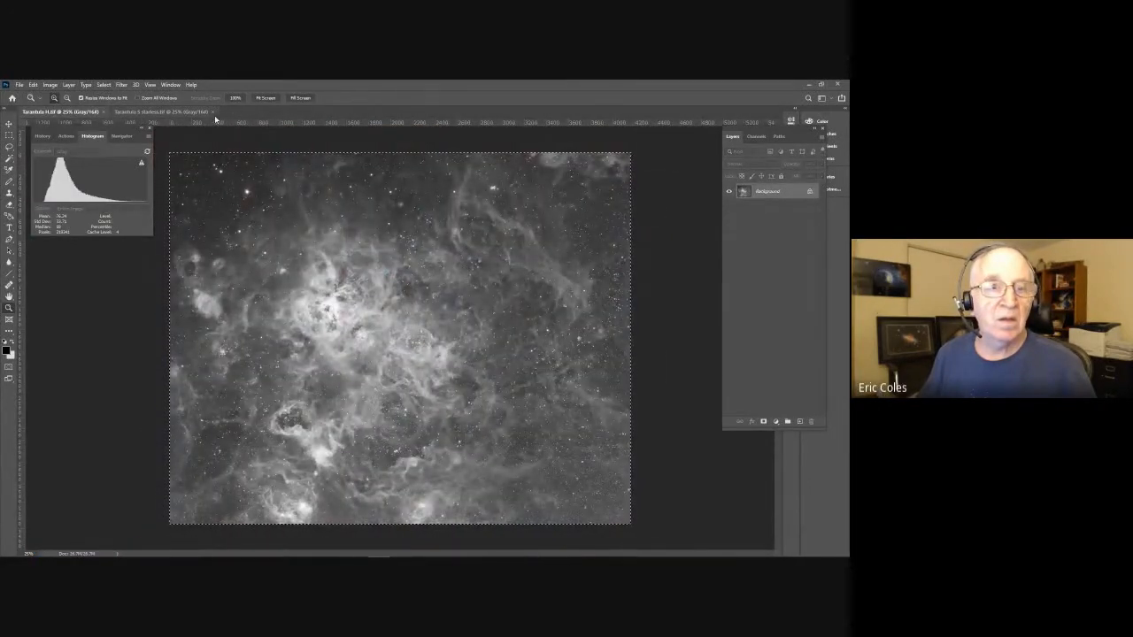
left_click(212, 112)
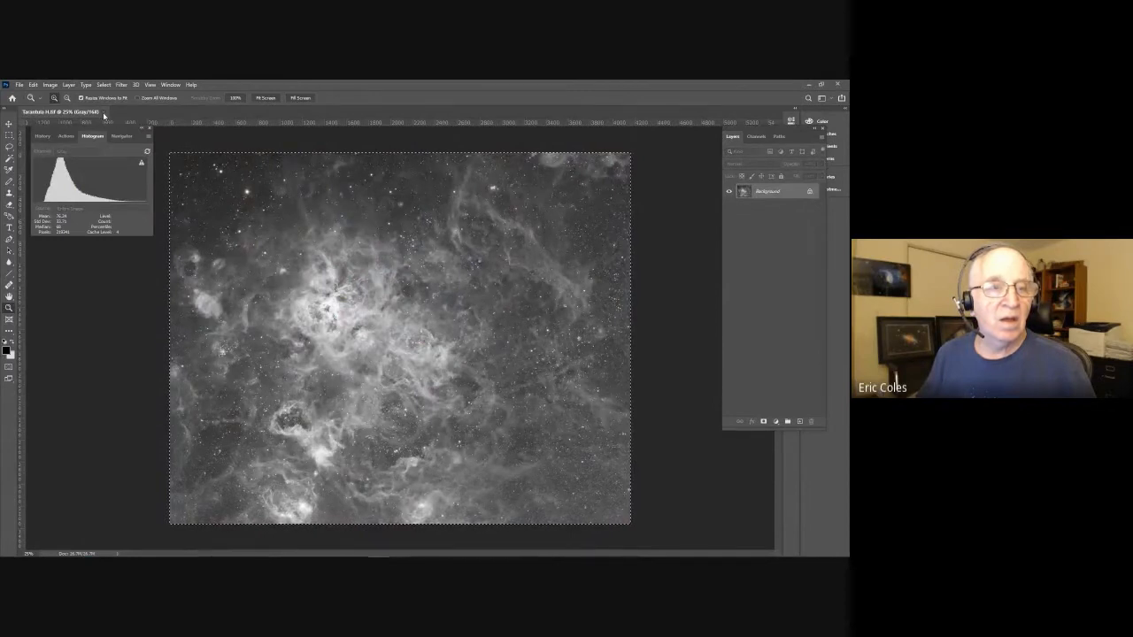
left_click(104, 112)
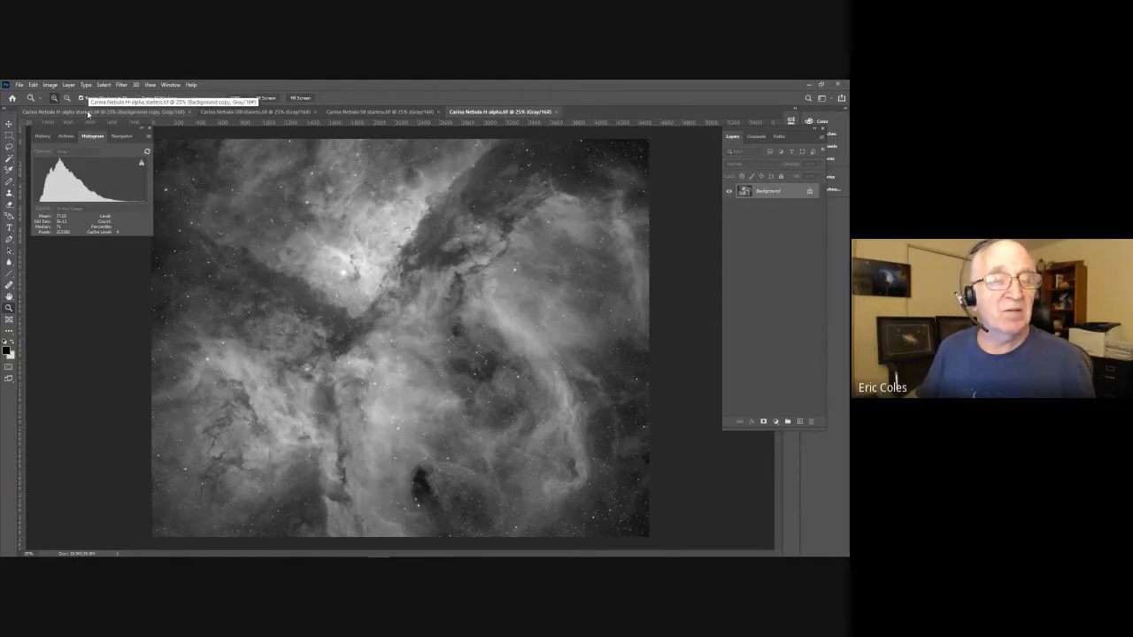
Copy the Carina Nebula H-alpha starless image and paste it into a new 4500 by 3600 pixel, 16-bit RGB document with transparent background.
left_click(88, 113)
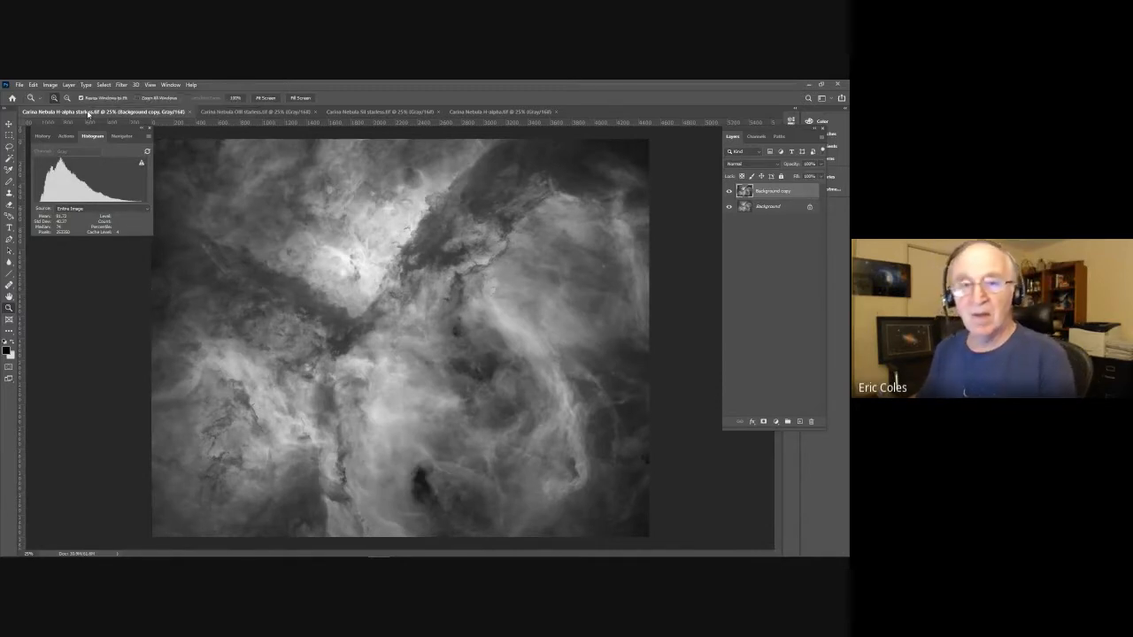
key("ctrl+n")
left_click(341, 295)
left_click(334, 321)
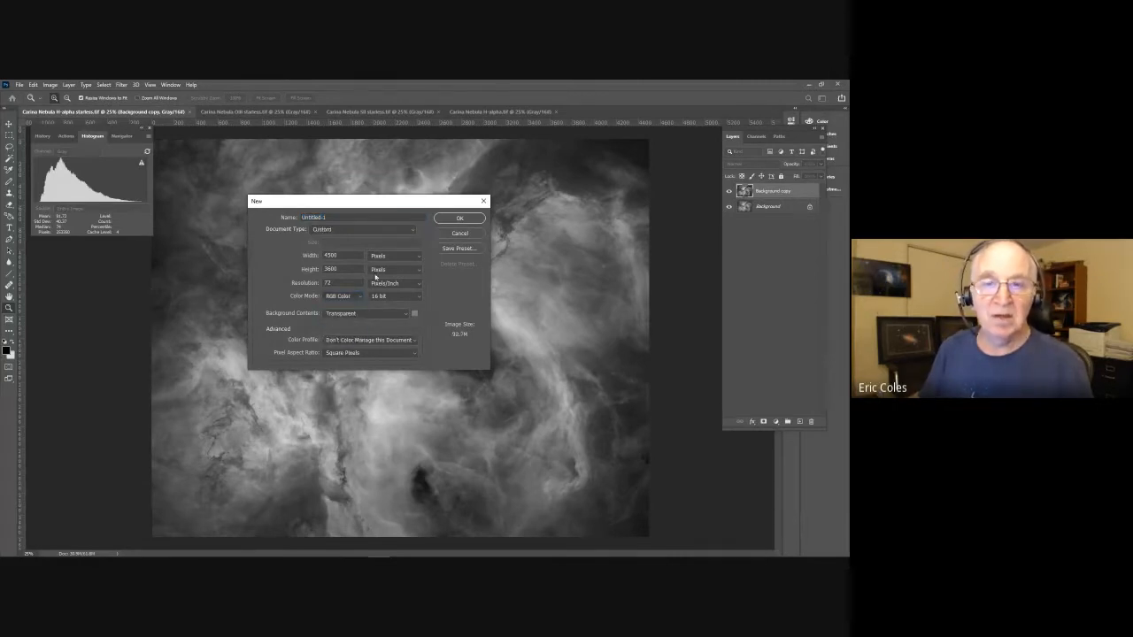
left_click(459, 217)
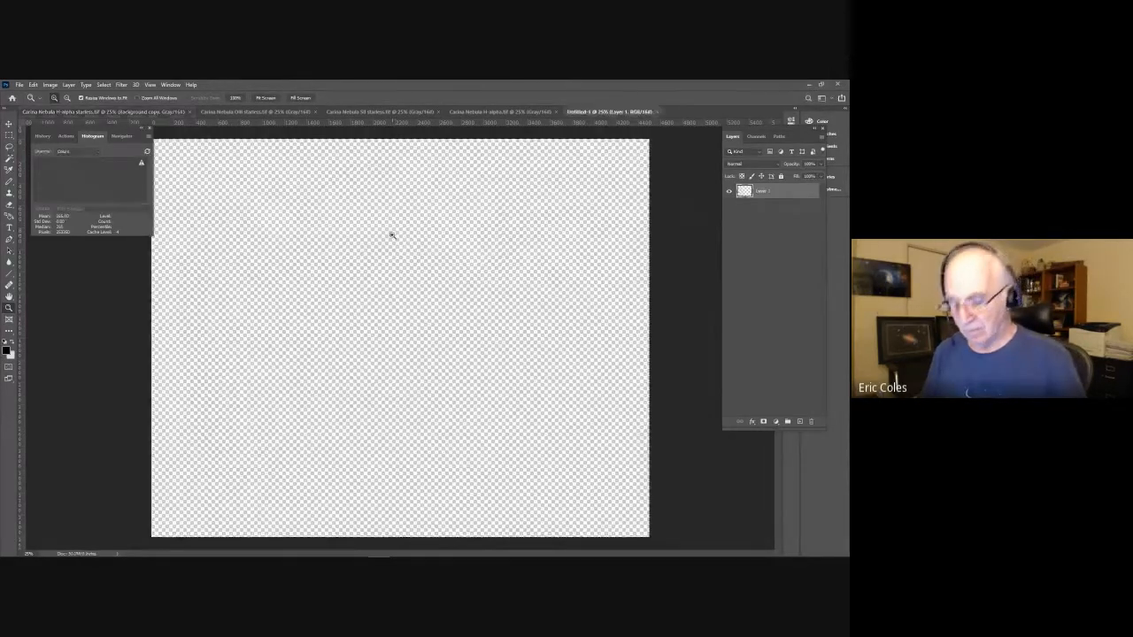
key("ctrl+v")
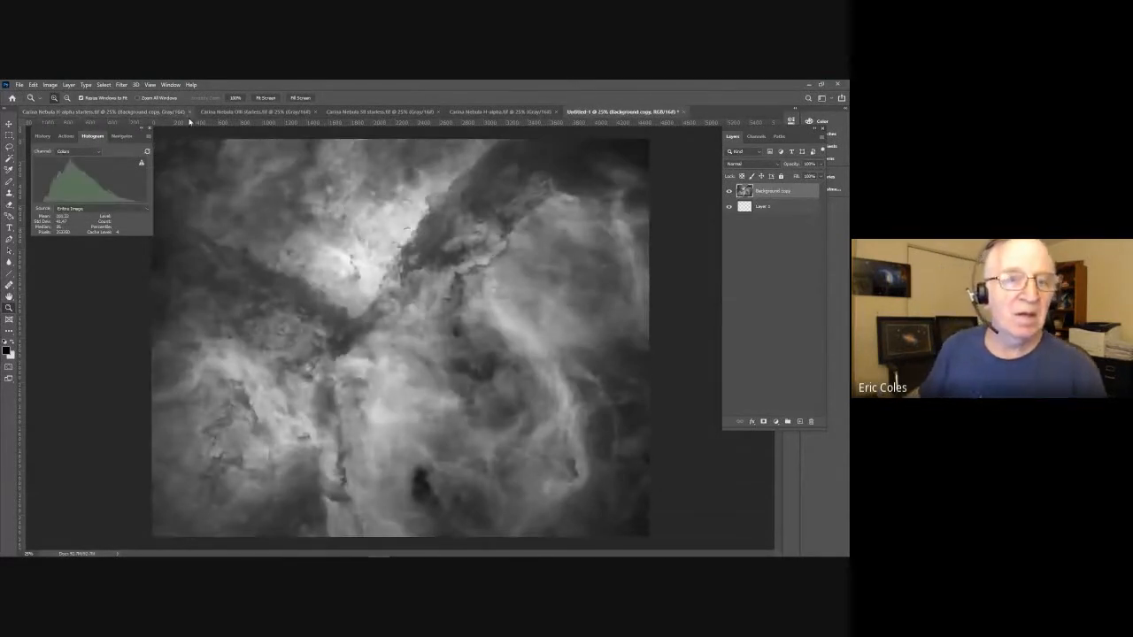
Copy the whole Carina Nebula OIII starless image and return to the new untitled document.
left_click(223, 112)
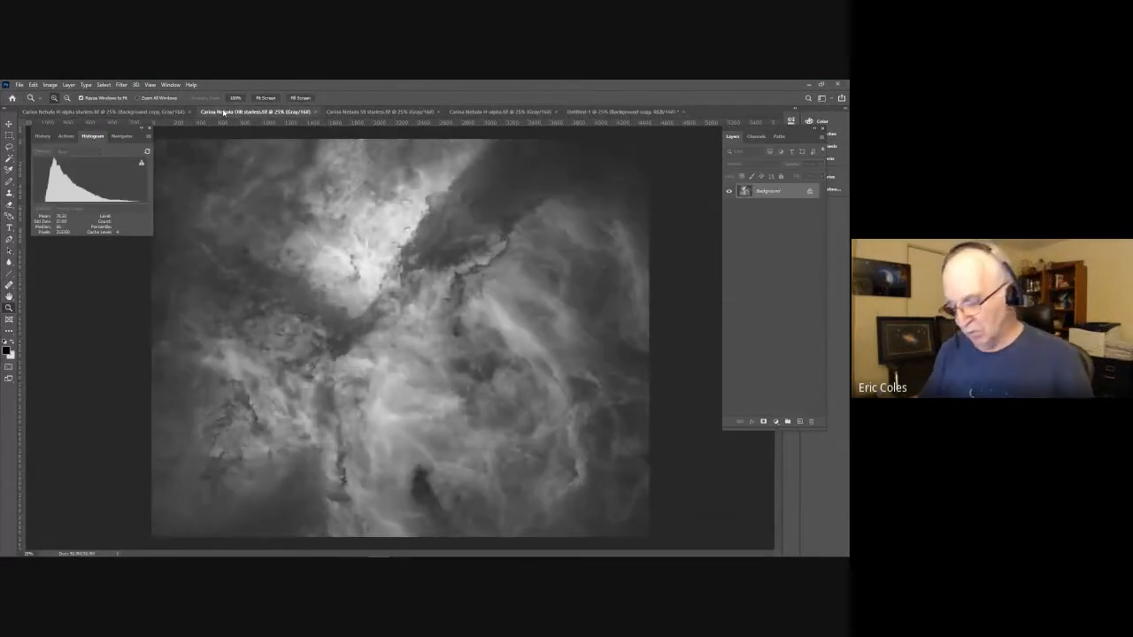
key("ctrl+a")
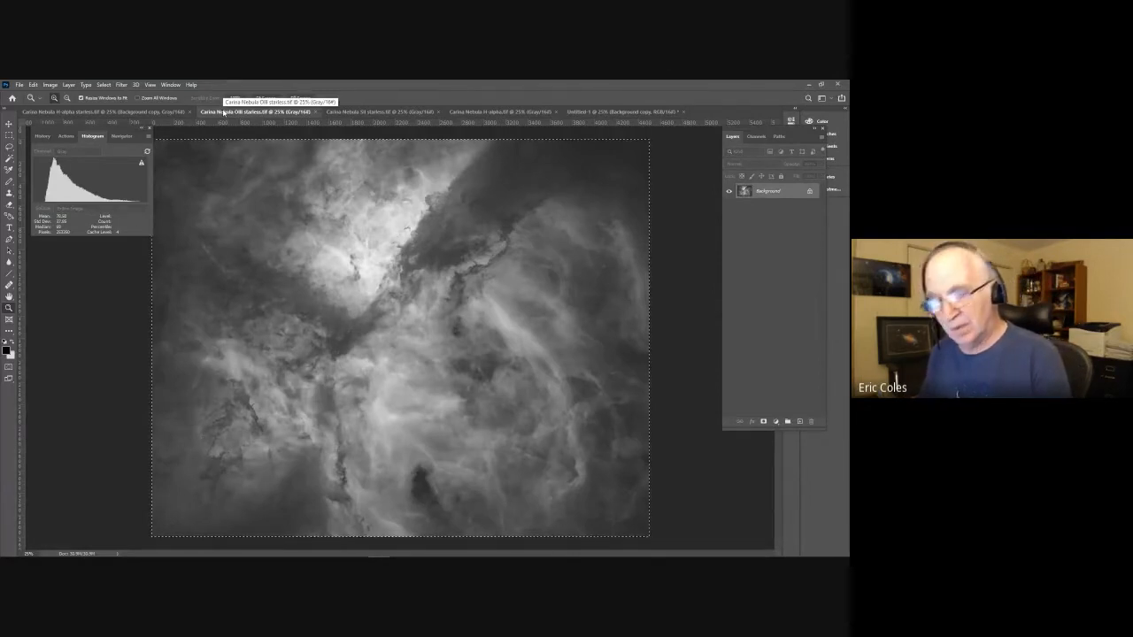
left_click(586, 113)
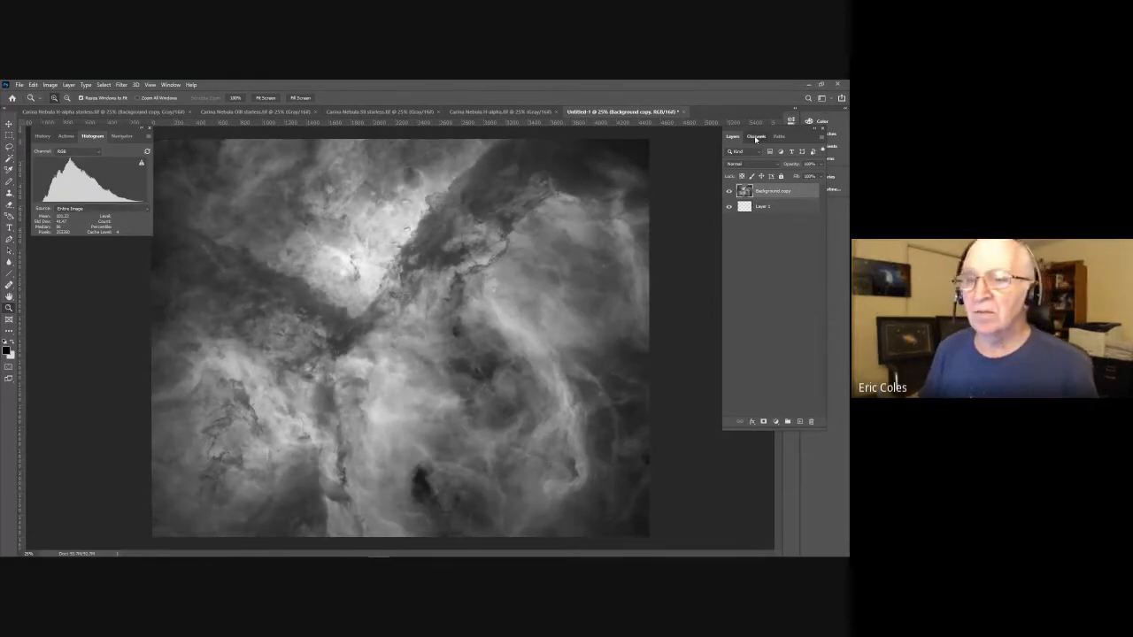
Paste the copied grayscale nebula image into the blue channel of Untitled-1.
left_click(756, 137)
left_click(784, 194)
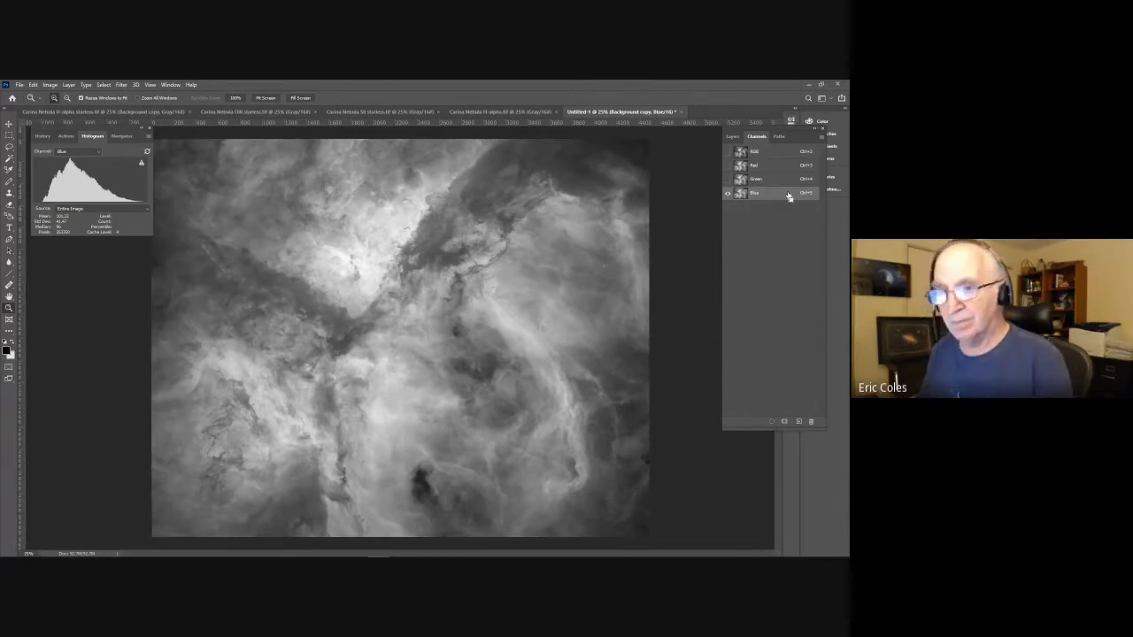
key("ctrl+v")
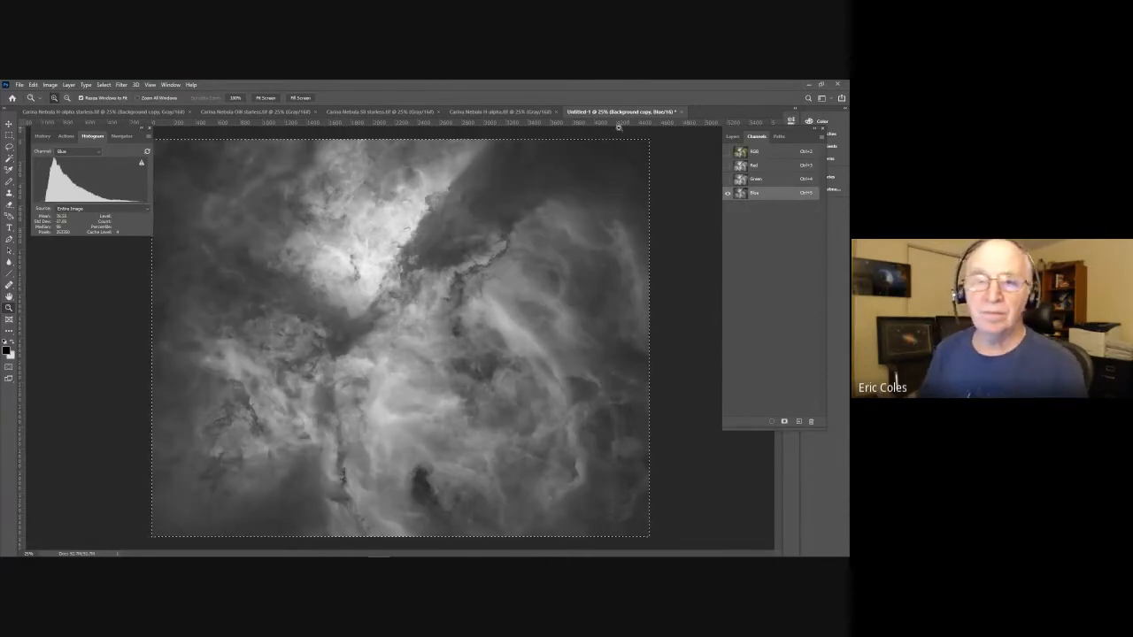
Copy the whole Carina Nebula SII starless image into the red channel of Untitled-1 and display the RGB composite.
left_click(383, 112)
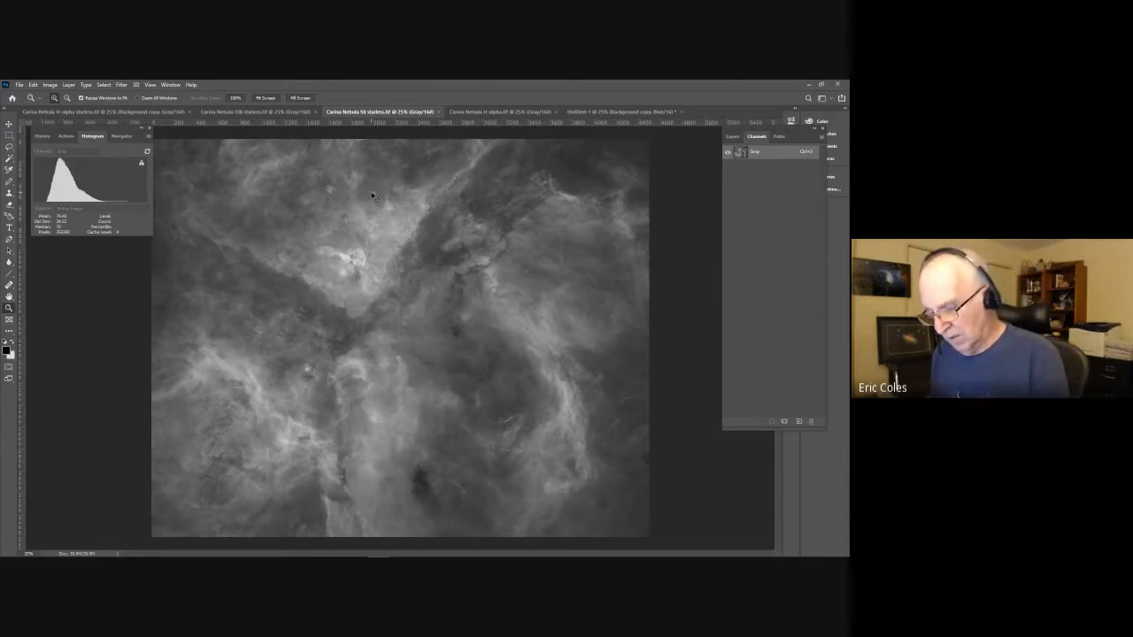
key("ctrl+a")
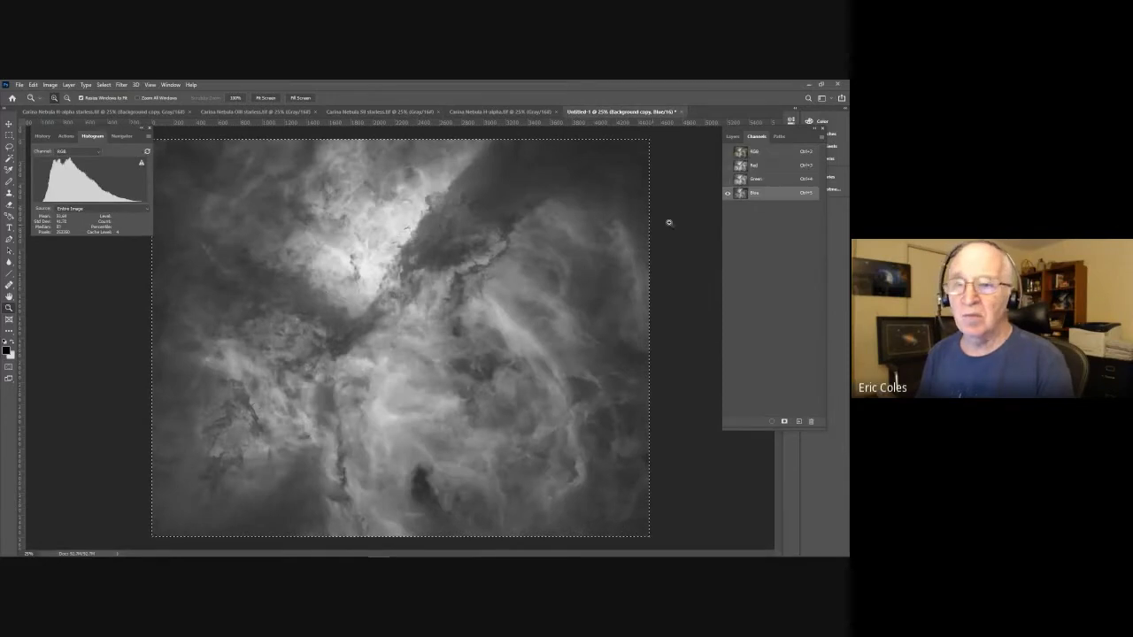
left_click(774, 168)
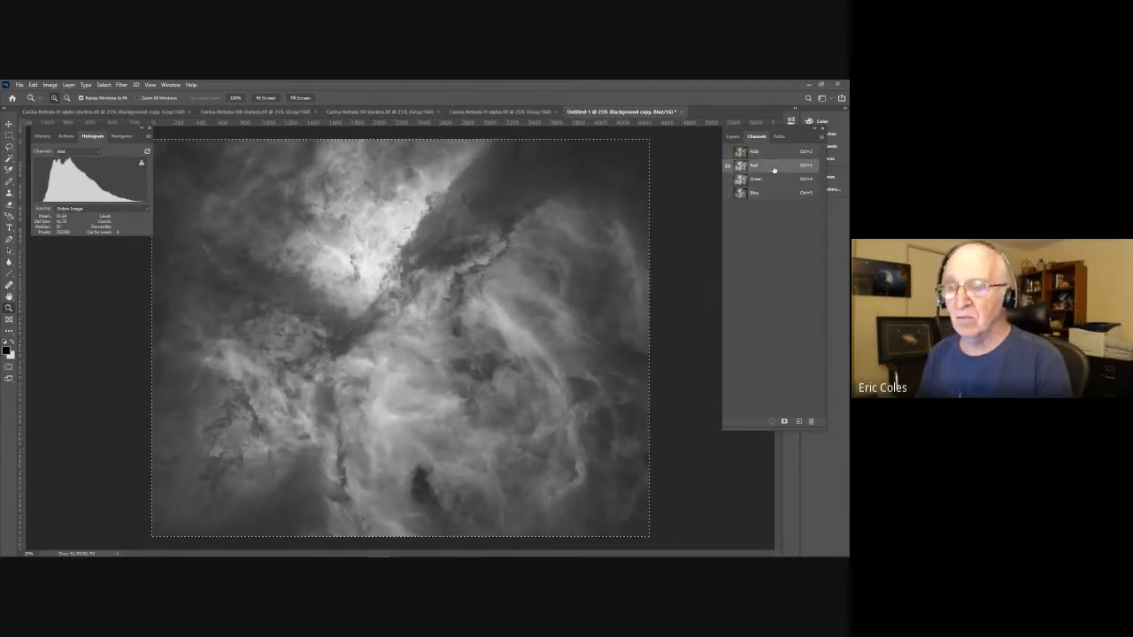
key("ctrl+v")
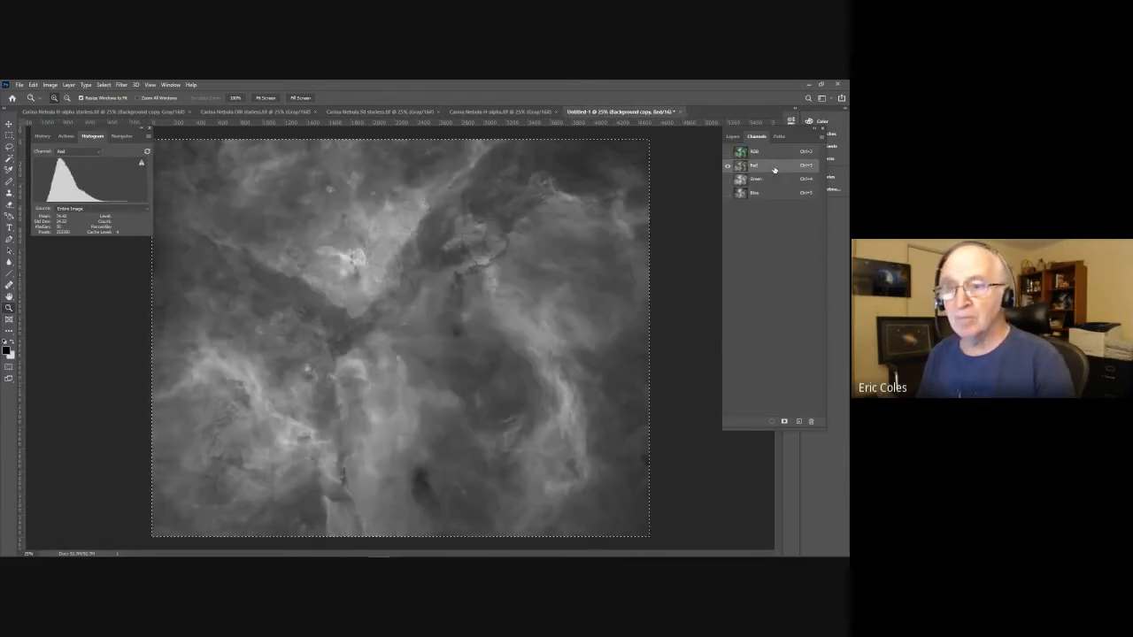
left_click(776, 152)
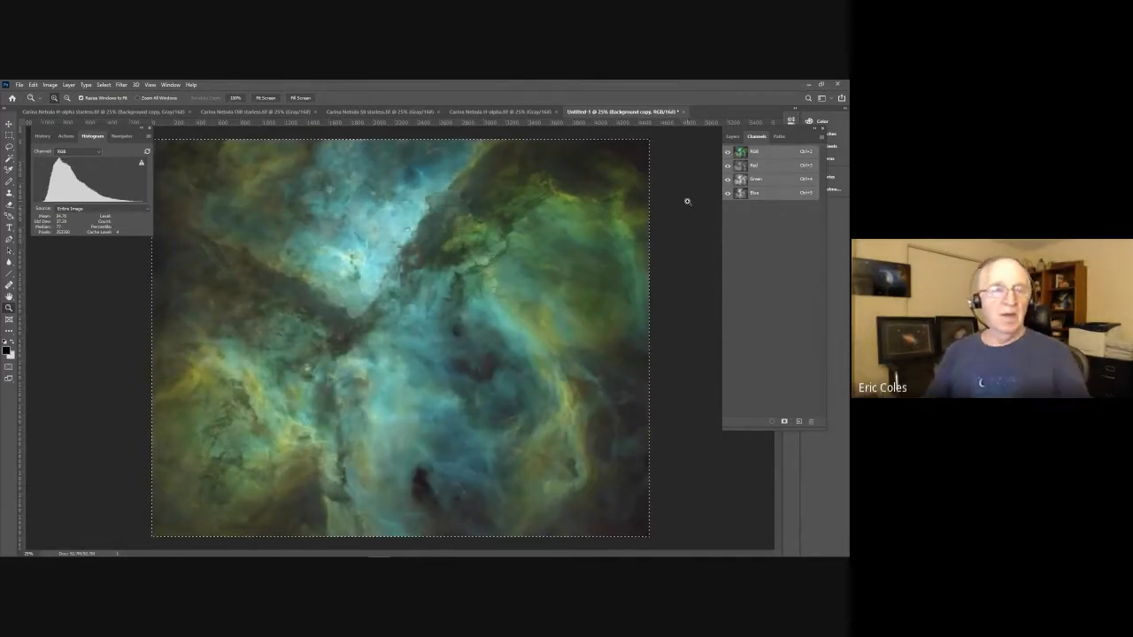
Assign the Adobe RGB (1998) color profile to the composite document.
left_click(33, 85)
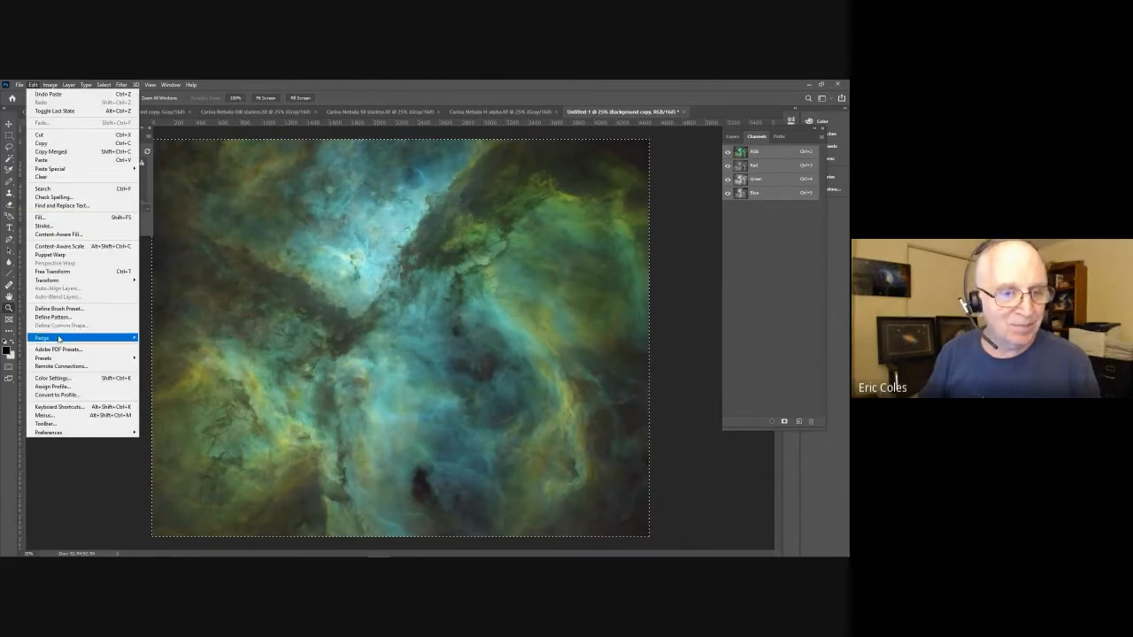
left_click(51, 386)
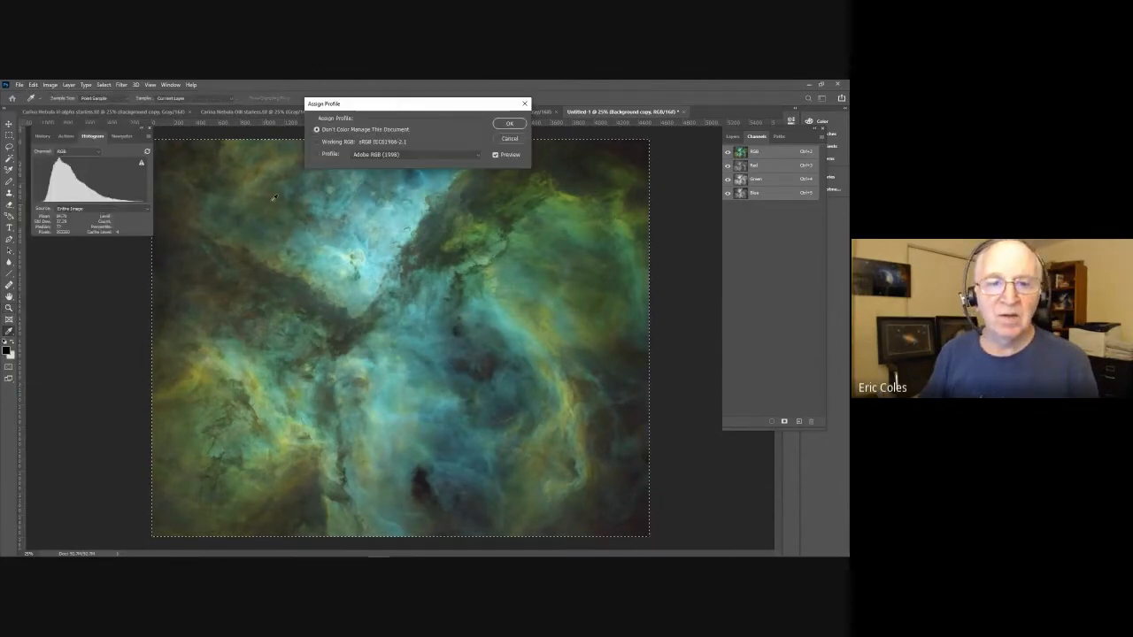
left_click(316, 155)
left_click(506, 124)
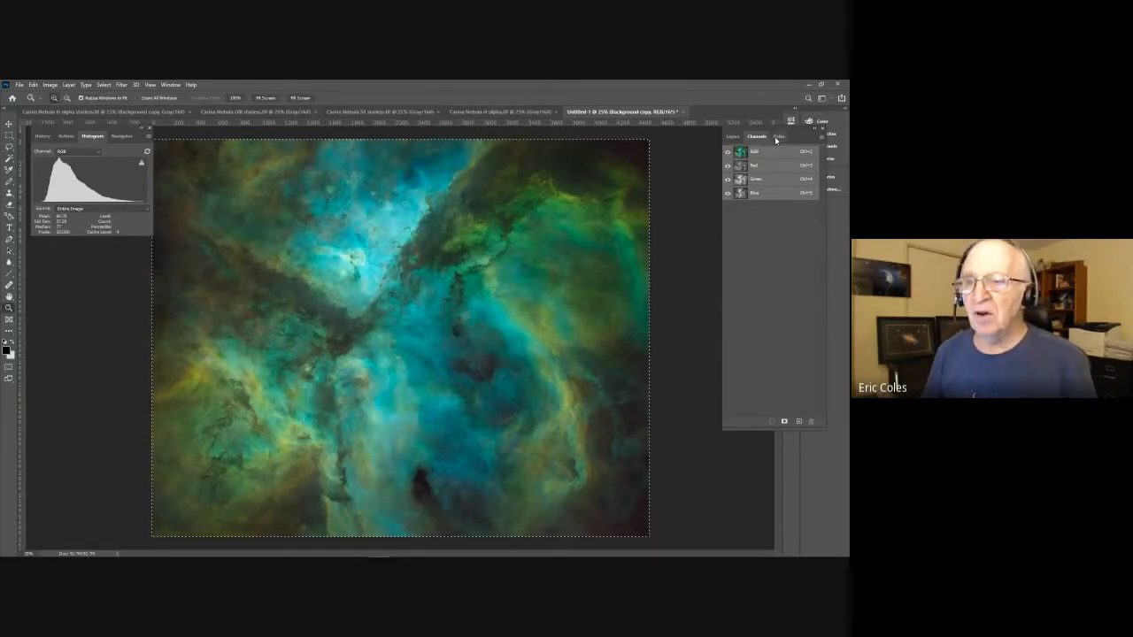
Delete the empty Layer 1 and set the histogram to show Colors.
left_click(732, 138)
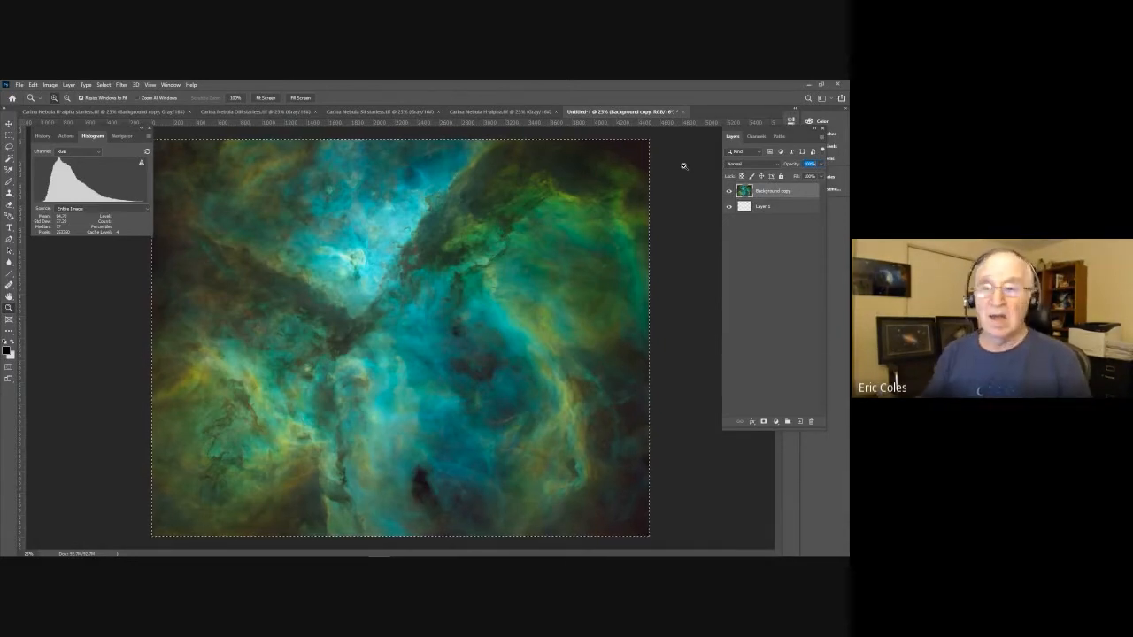
left_click_drag(785, 211, 813, 423)
left_click(99, 153)
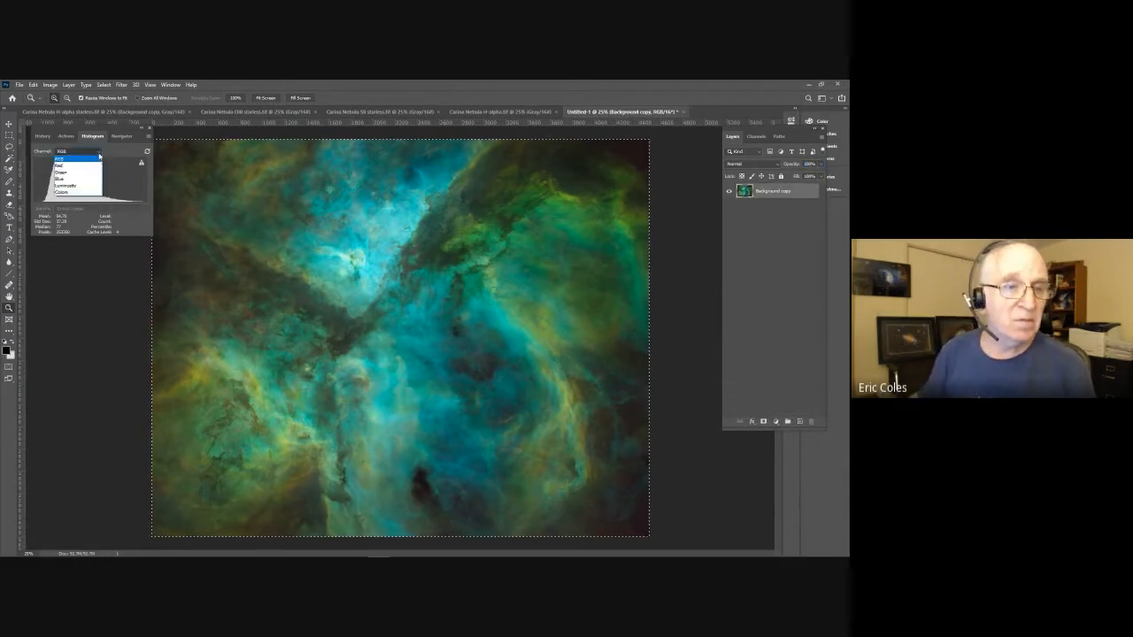
left_click(71, 193)
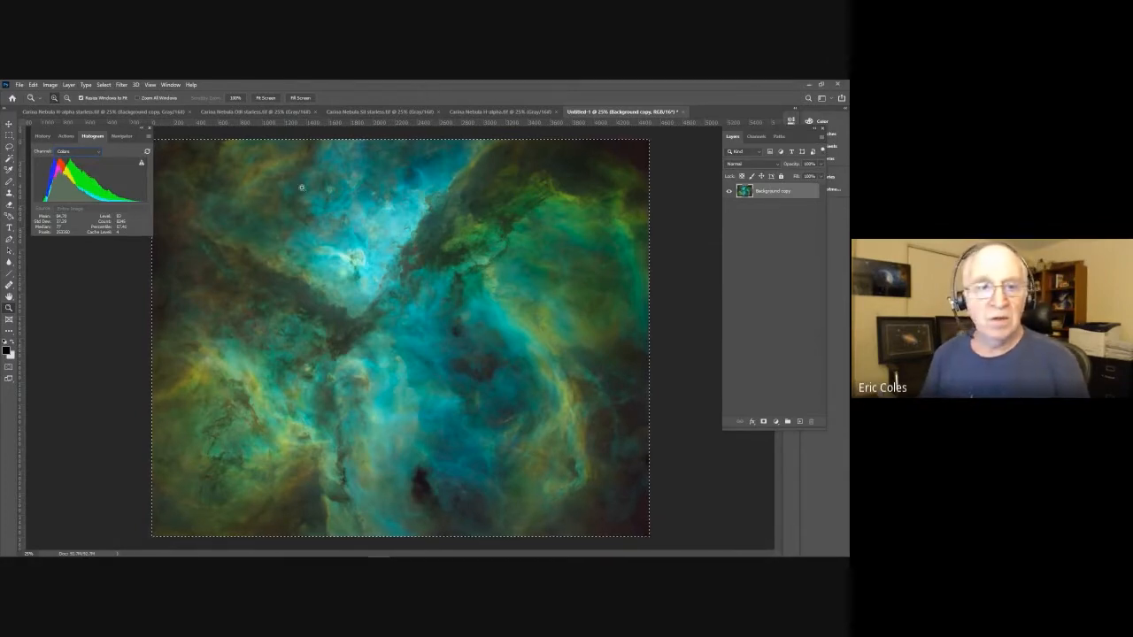
Clear the full-image selection with the Lasso tool and duplicate the Background copy layer.
left_click(11, 148)
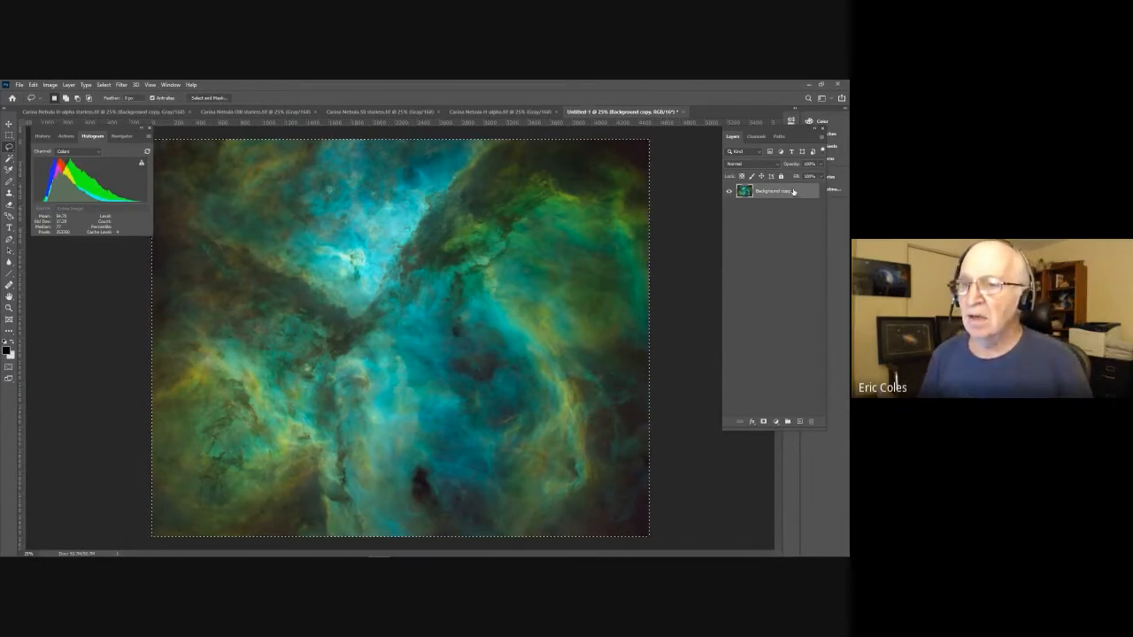
left_click(594, 213)
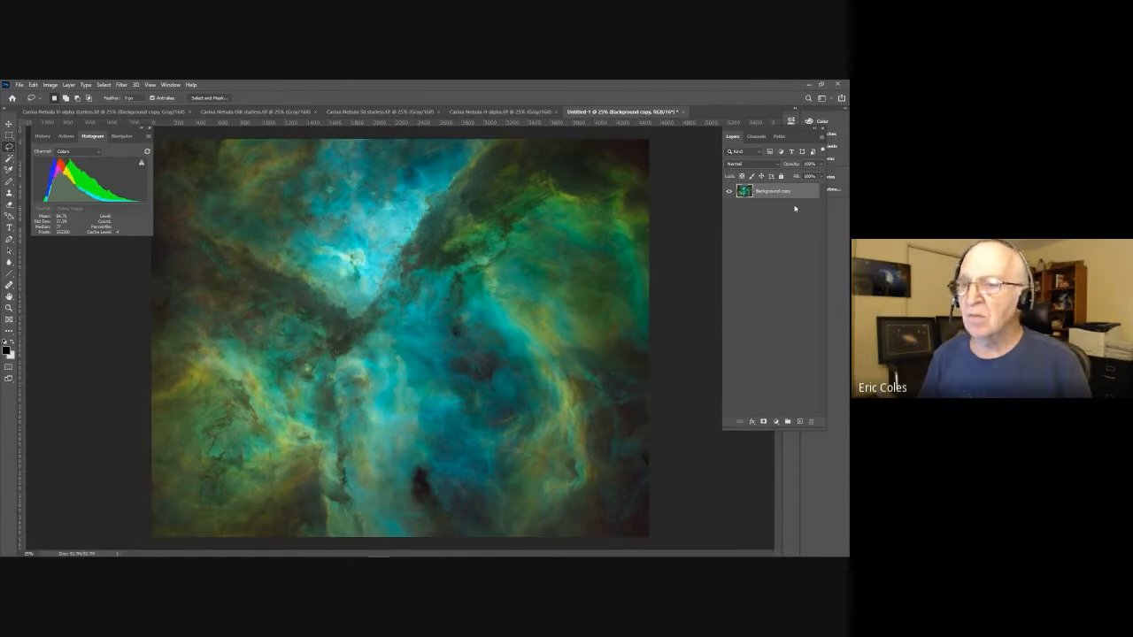
left_click_drag(797, 191, 801, 421)
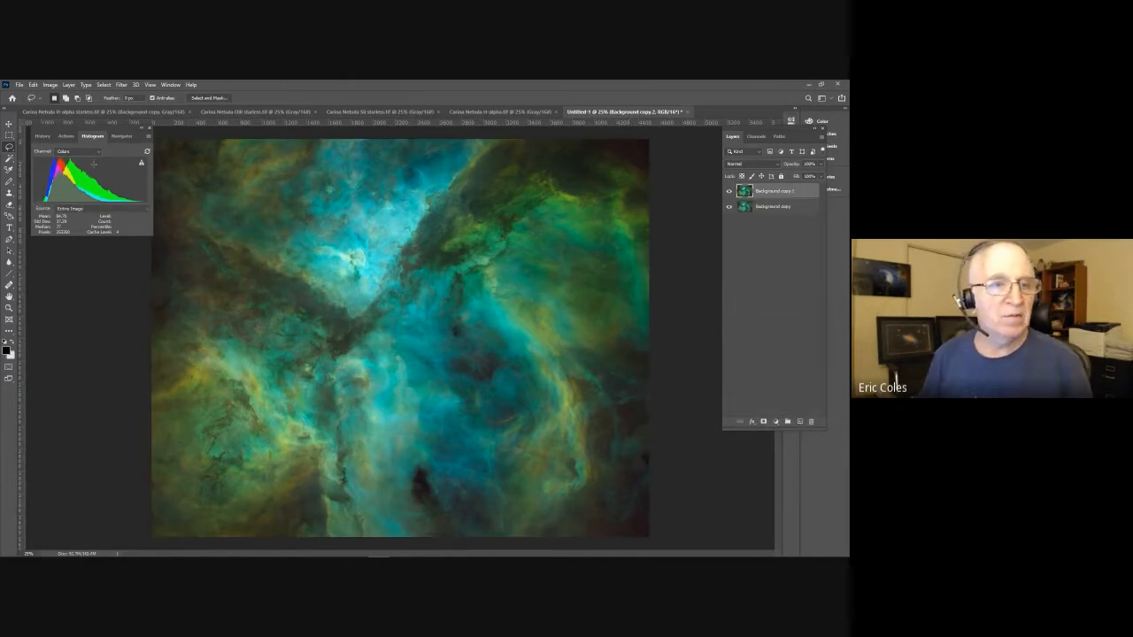
In a Levels adjustment on the duplicated layer, set the red channel's black input to 18 and midtones to 1.21.
left_click(50, 85)
mouse_move(76, 107)
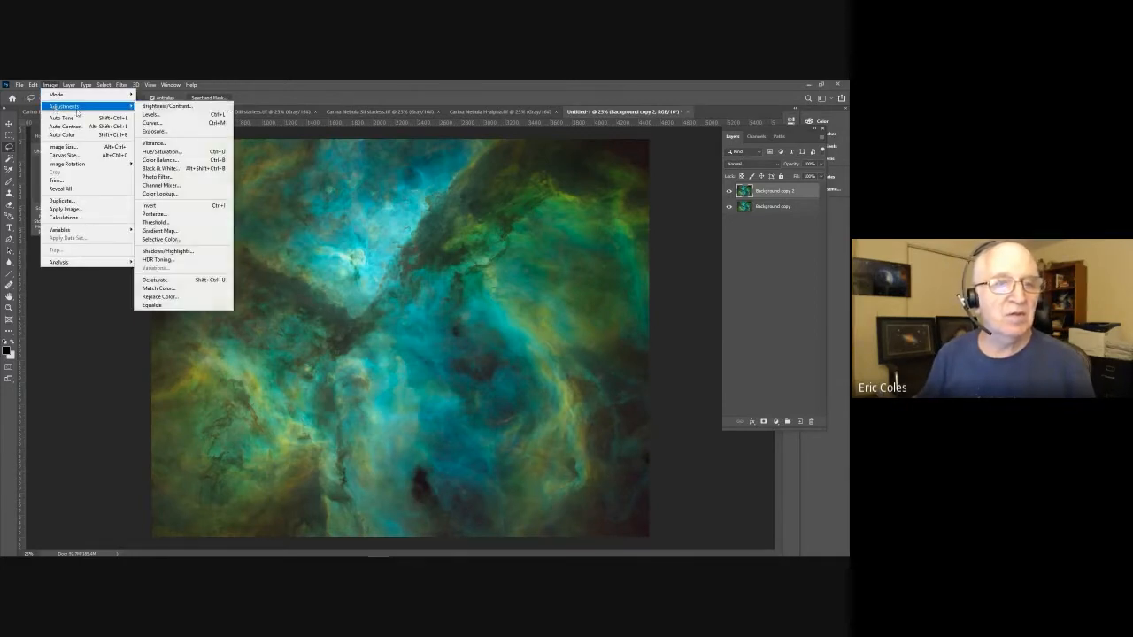
left_click(157, 115)
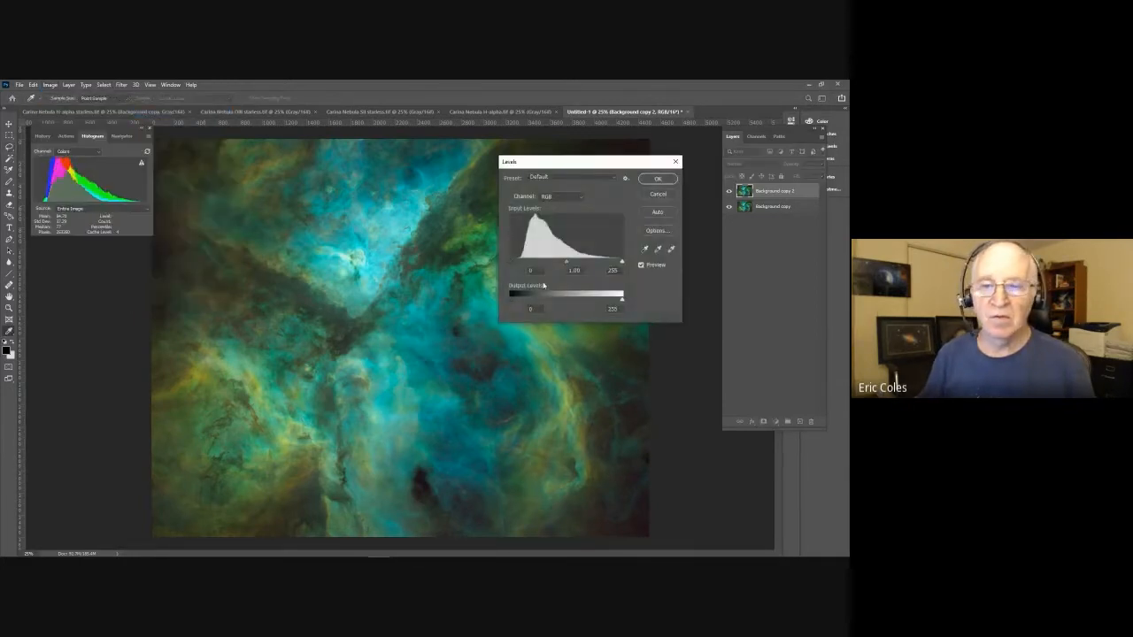
left_click(580, 199)
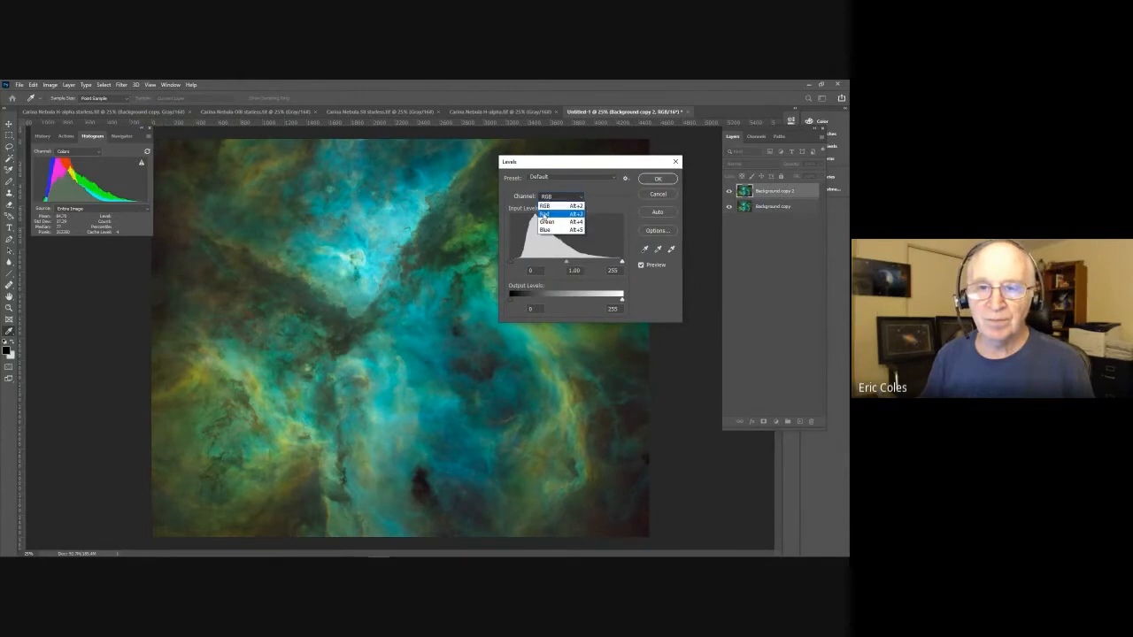
left_click(543, 213)
left_click_drag(511, 263, 564, 266)
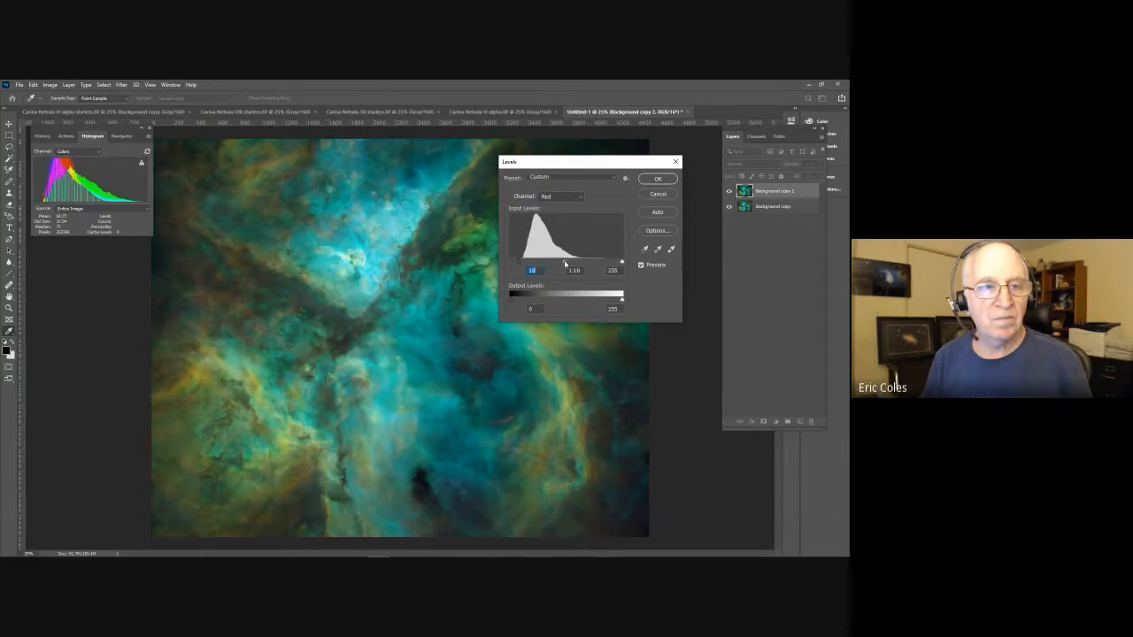
left_click_drag(565, 264, 562, 262)
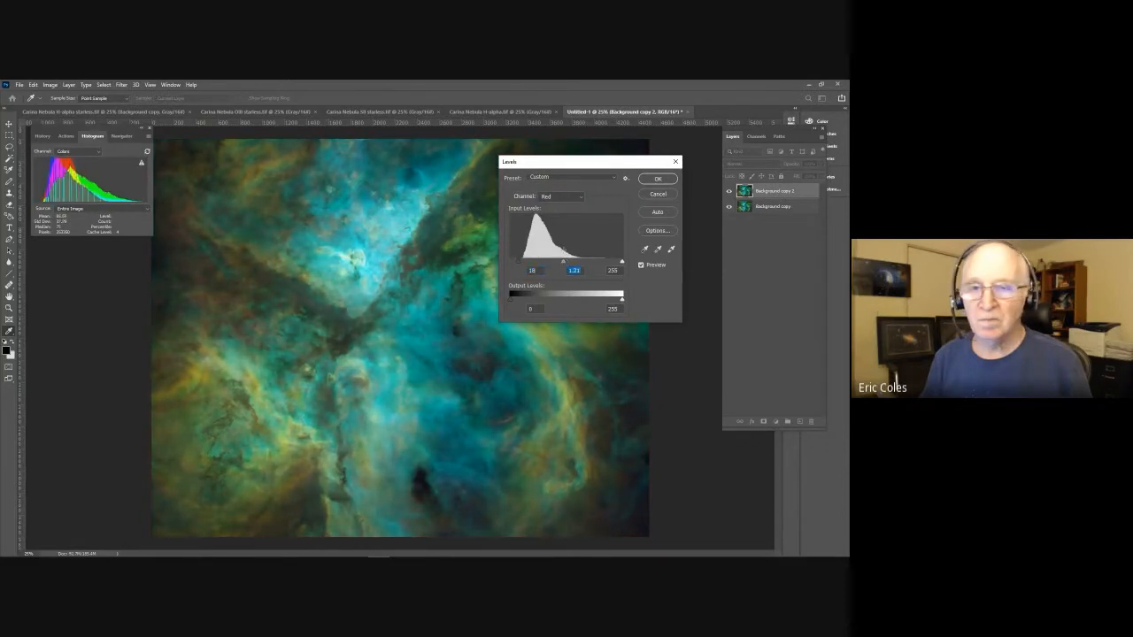
Set the green channel's Levels to a black input of 2 and midtones of 0.86.
left_click(580, 195)
left_click(555, 207)
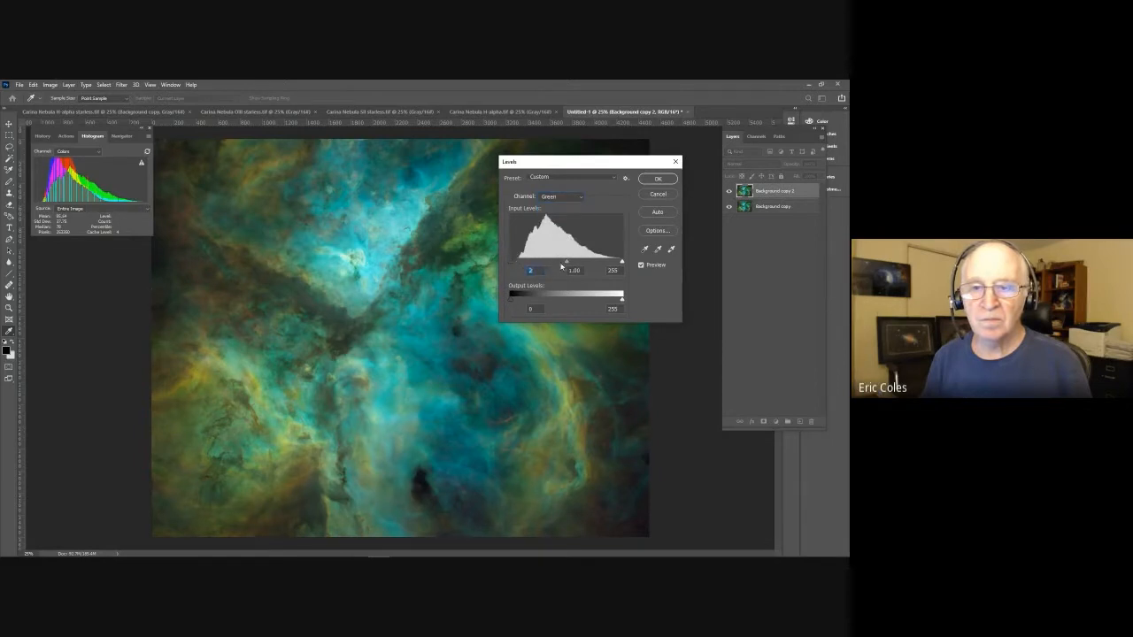
left_click_drag(570, 267, 573, 263)
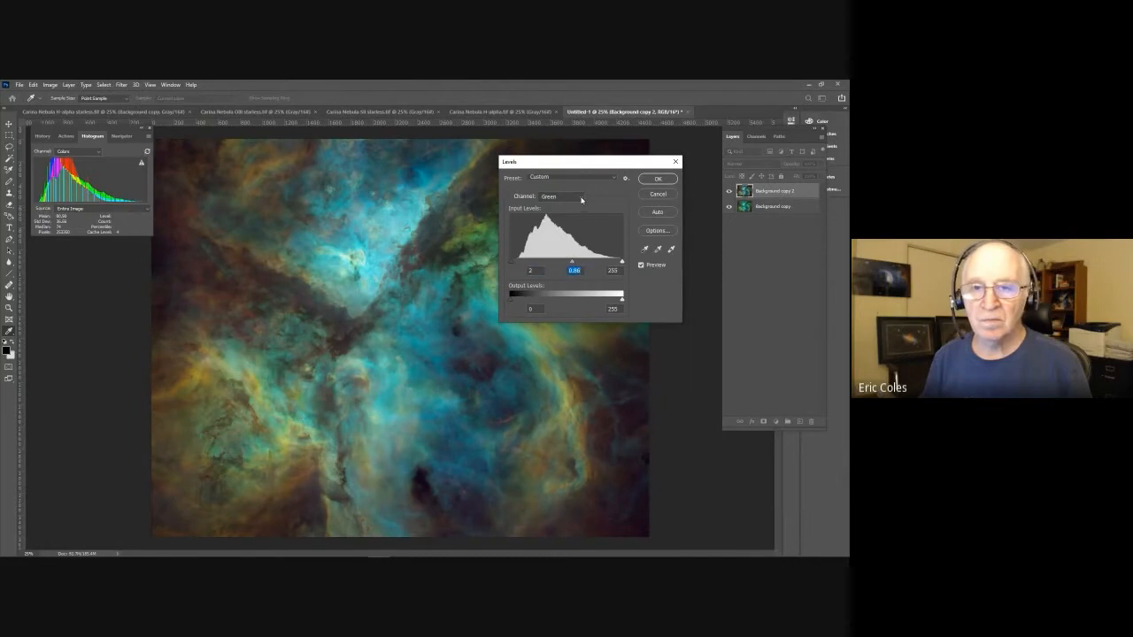
Set the blue channel's Levels to a black input of 12 and midtones of 1.16, and apply the adjustment.
left_click(581, 200)
left_click(552, 249)
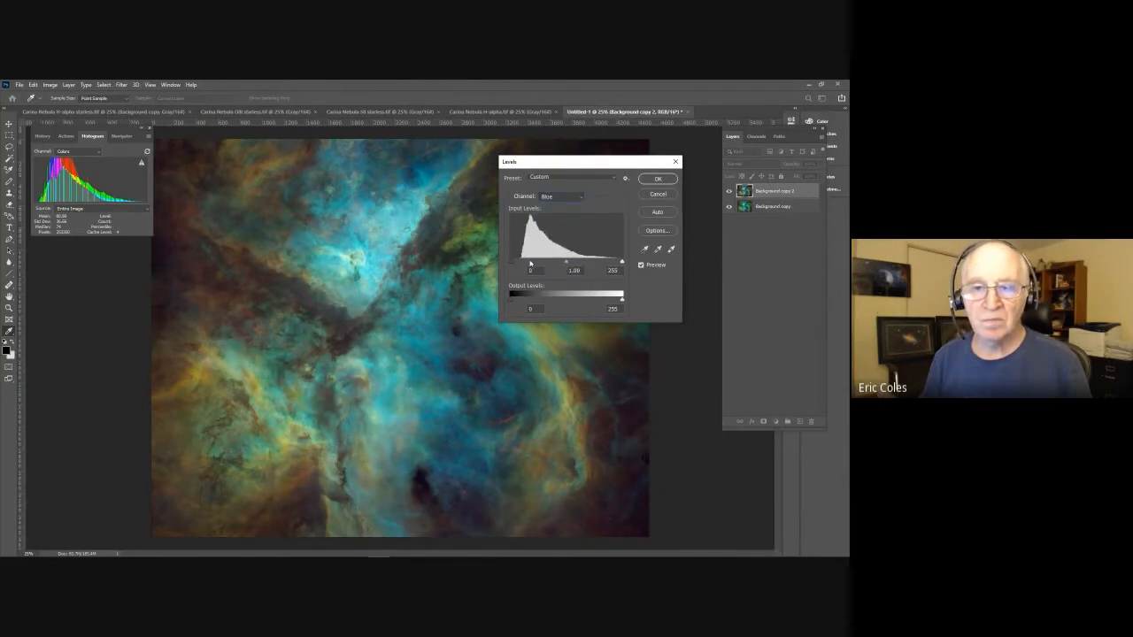
left_click_drag(513, 263, 563, 258)
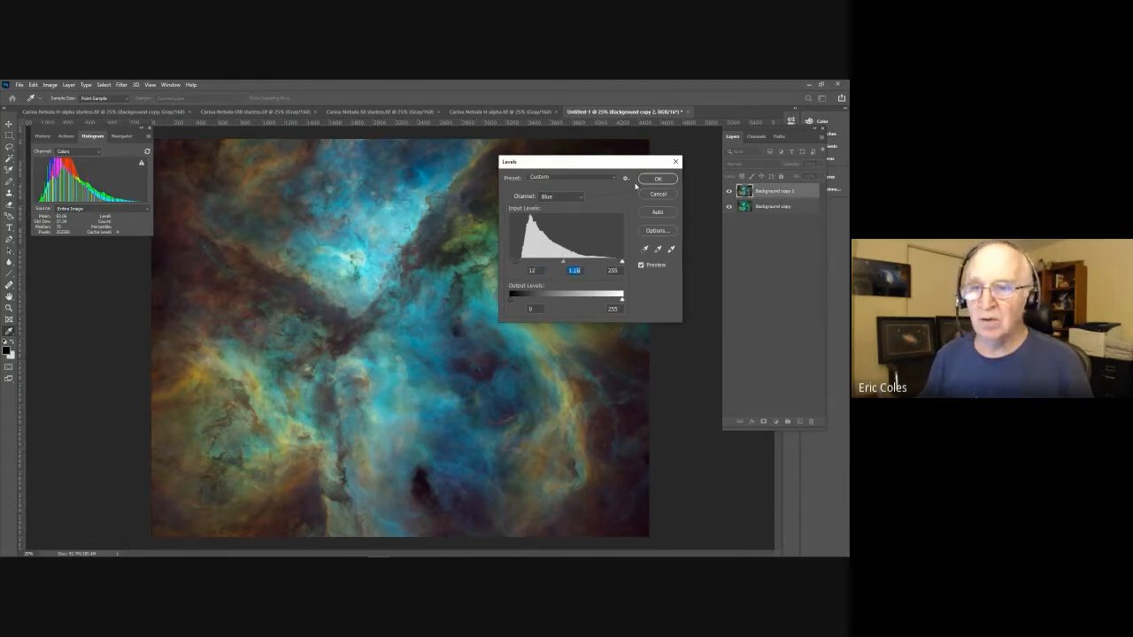
left_click(658, 180)
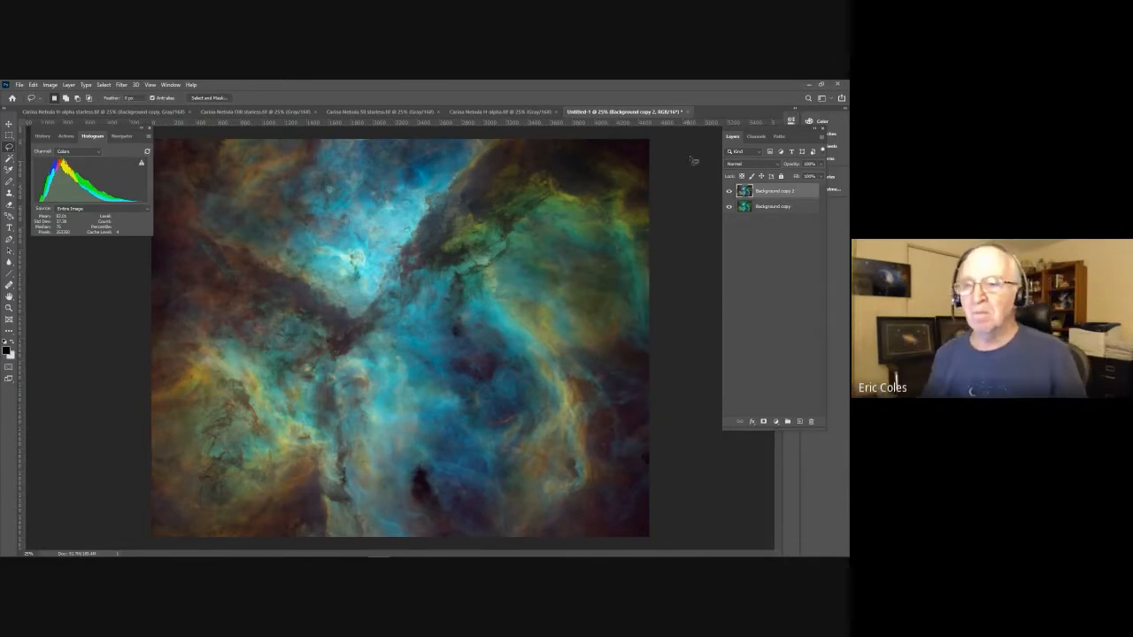
Duplicate the Levels-adjusted layer and lasso the yellow-green nebula region in the lower-left corner of the image.
left_click_drag(797, 191, 800, 421)
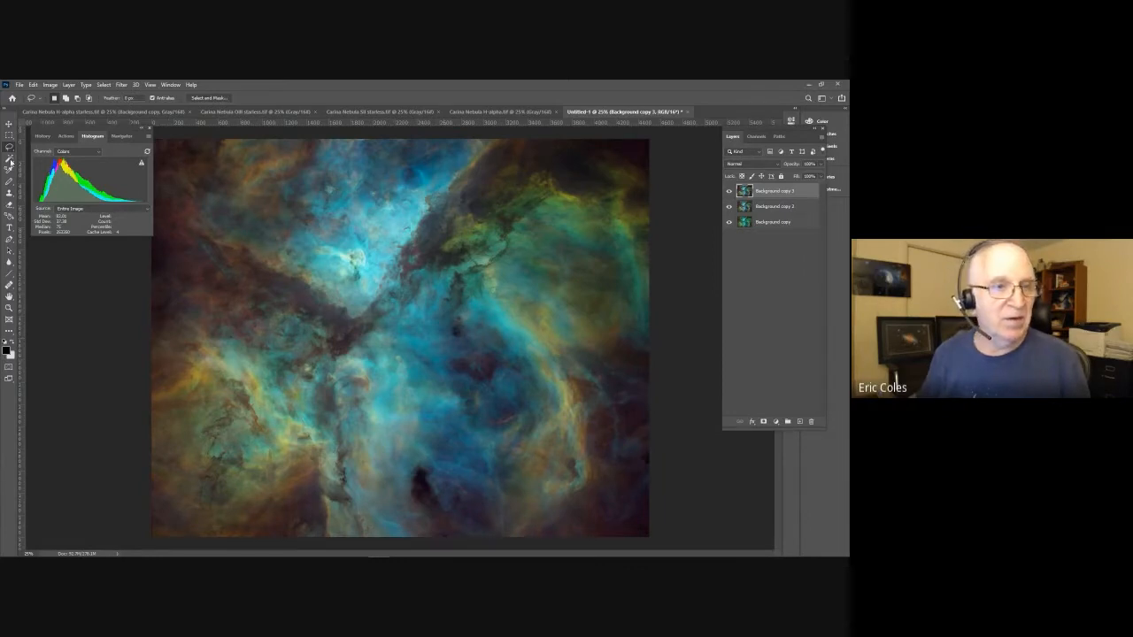
mouse_move(154, 350)
left_mouse_down()
mouse_move(271, 313)
mouse_move(318, 326)
mouse_move(327, 540)
mouse_move(191, 537)
mouse_move(163, 553)
mouse_move(137, 518)
mouse_move(139, 349)
left_mouse_up()
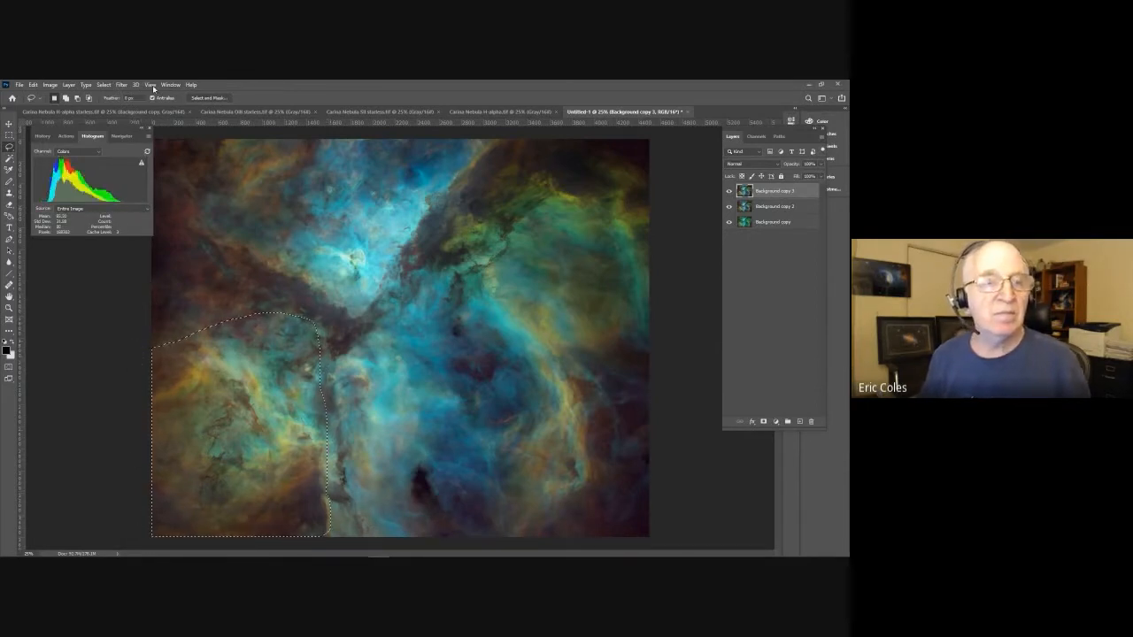
Feather the lassoed selection by 200 pixels and hide its outline.
left_click(121, 85)
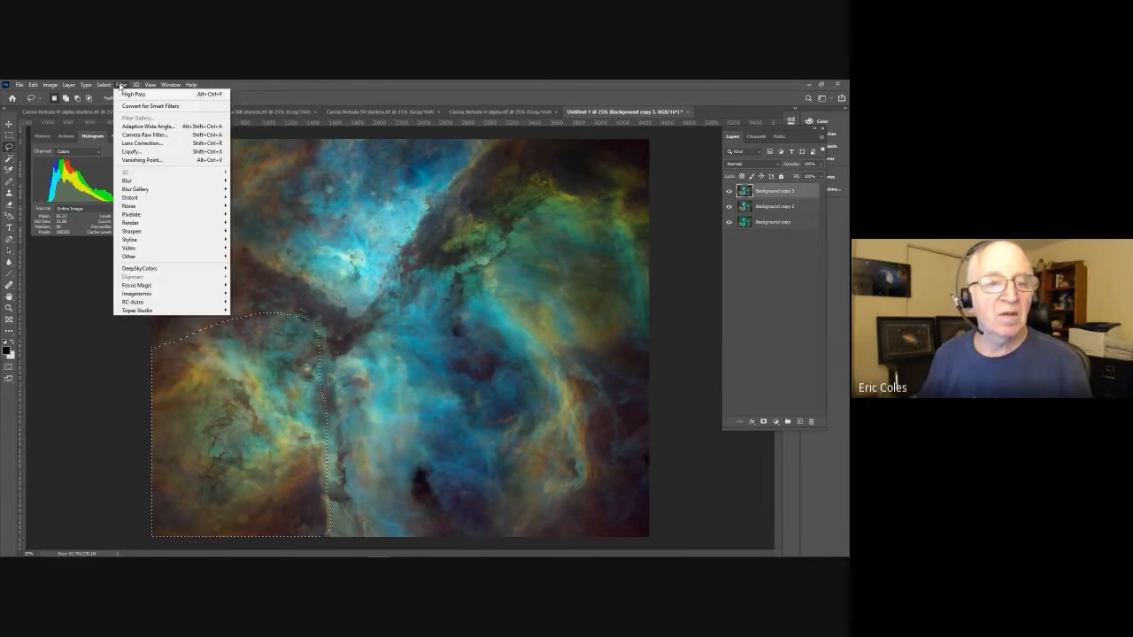
mouse_move(103, 85)
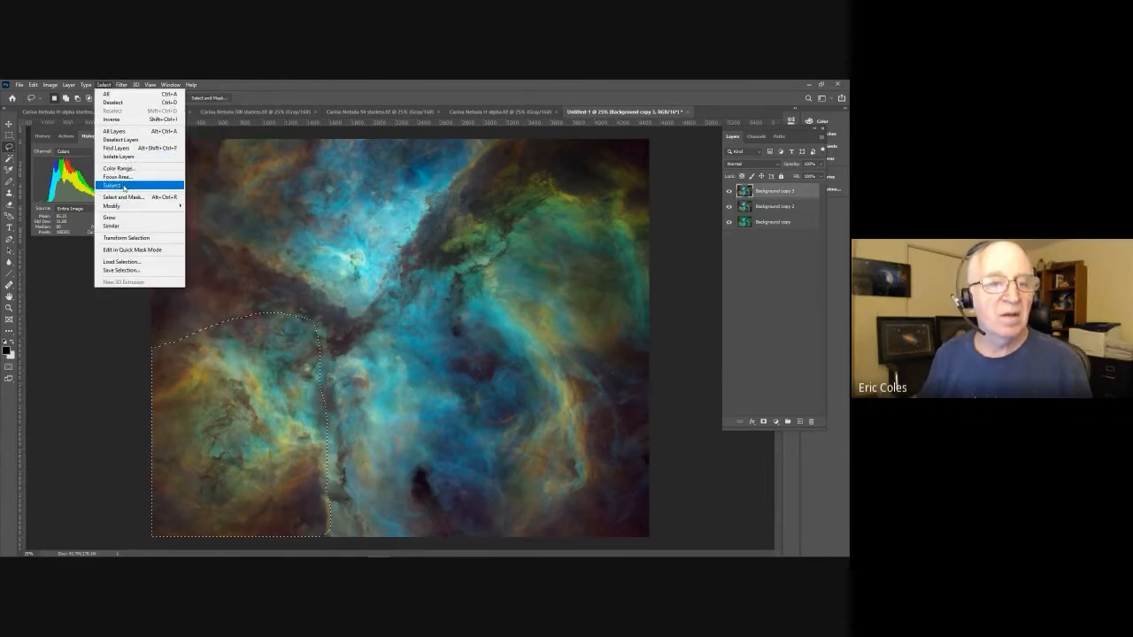
mouse_move(129, 207)
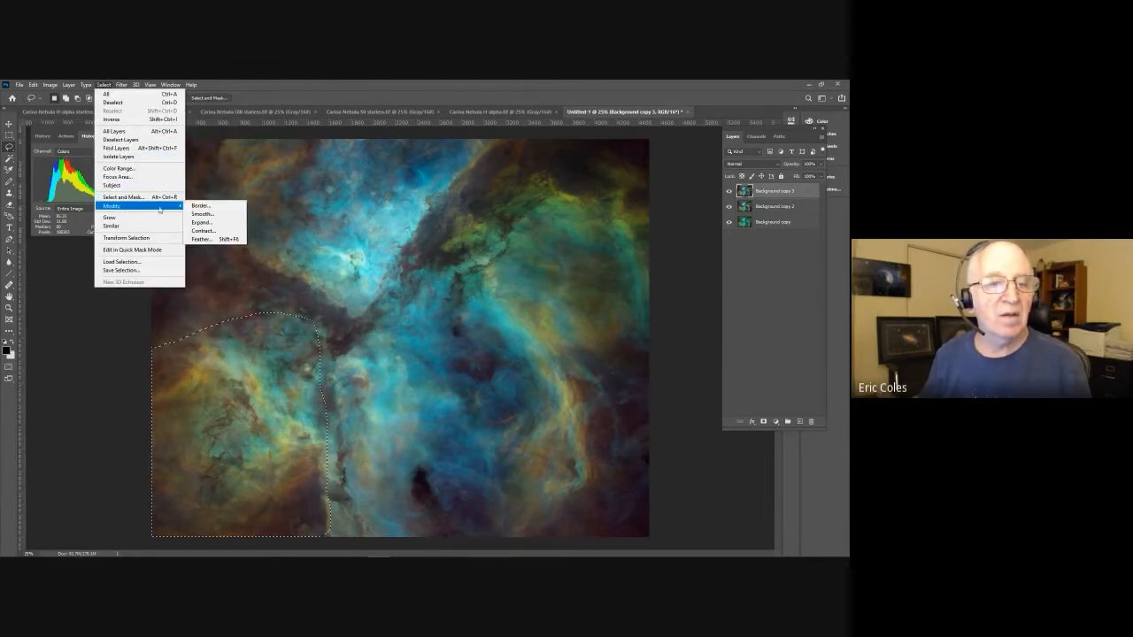
left_click(200, 240)
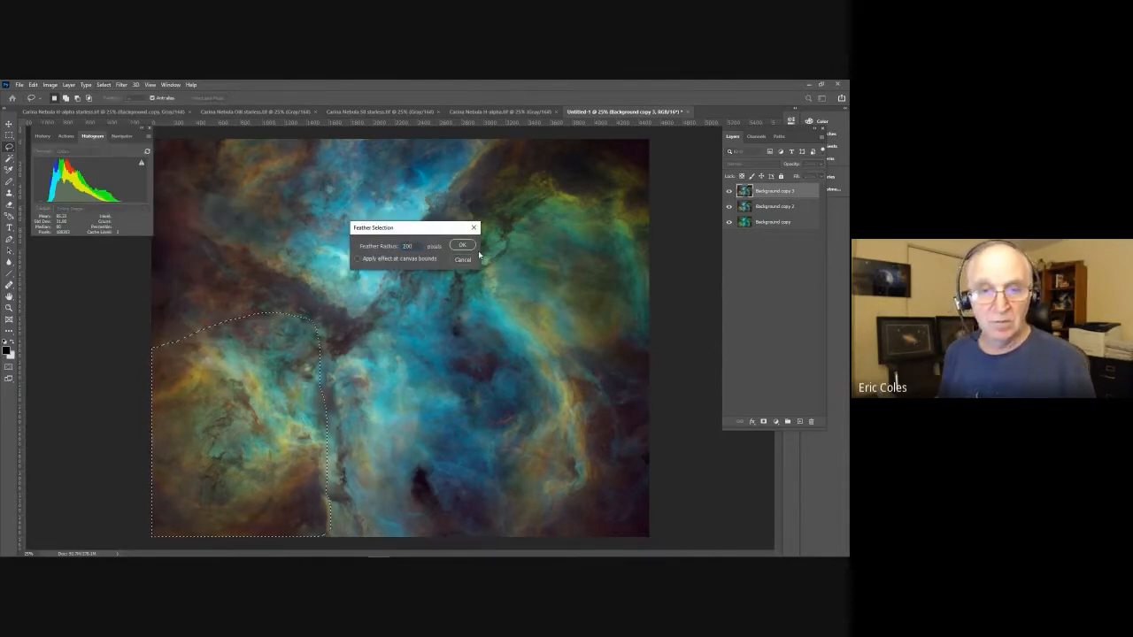
key("Return")
key("ctrl+d")
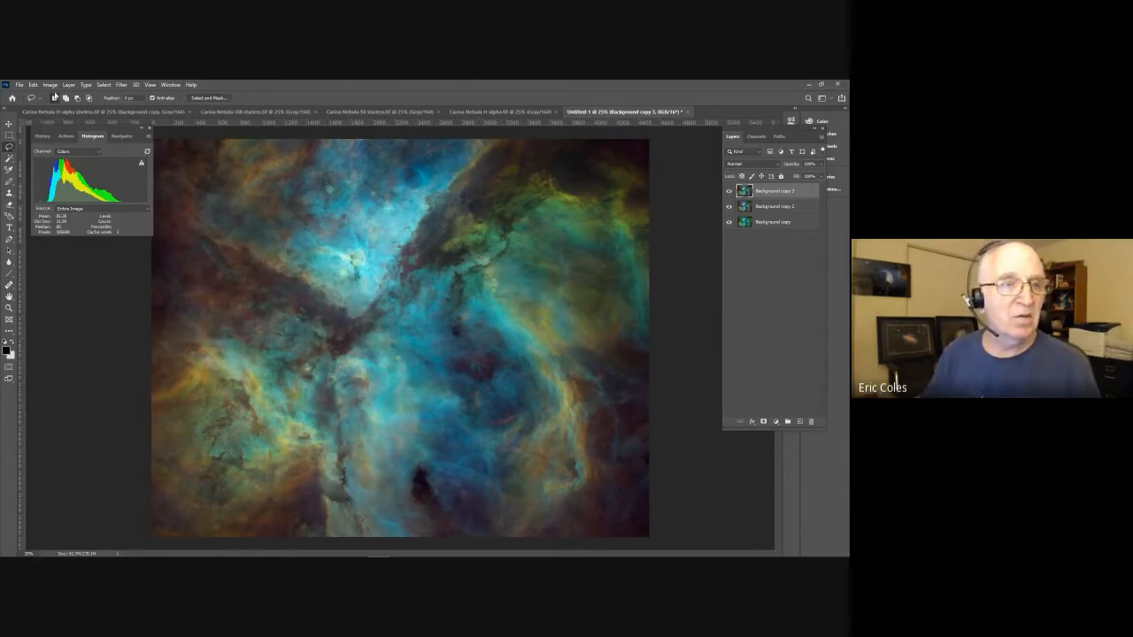
Open Levels for the feathered lower-left region, set the red channel's black input to 32 and readjust its midtones.
left_click(49, 84)
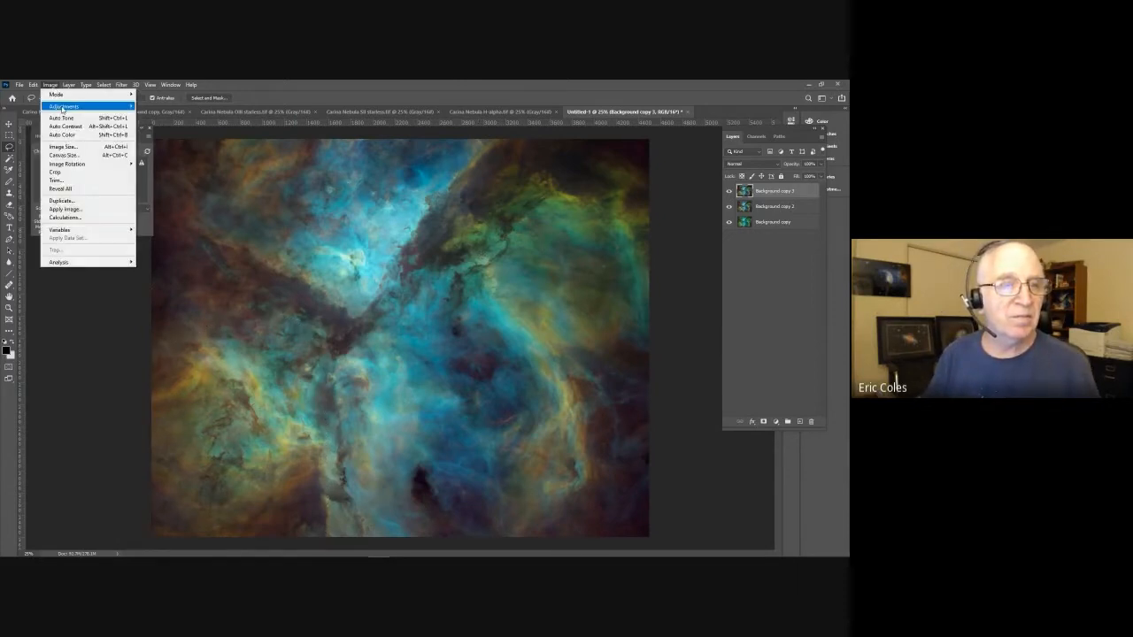
mouse_move(114, 107)
left_click(150, 114)
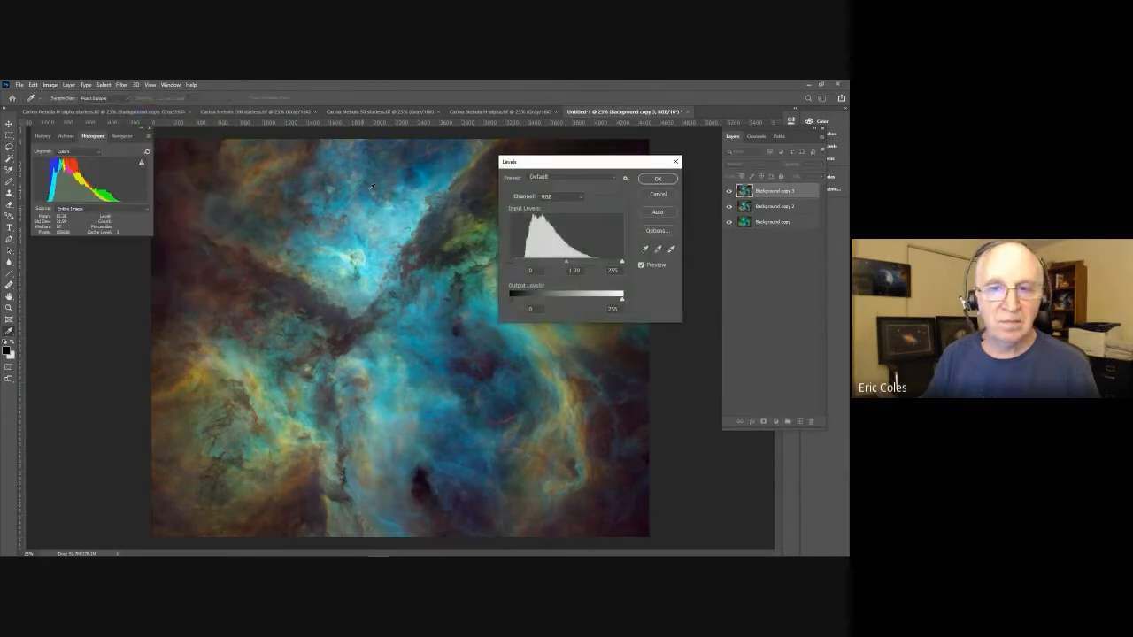
left_click(581, 201)
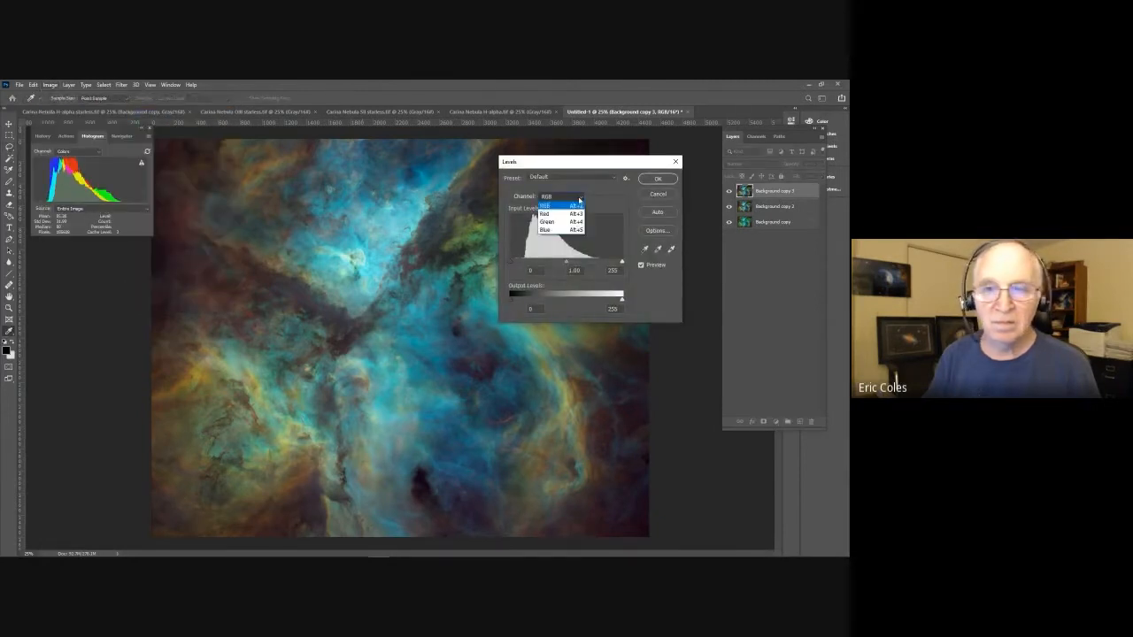
left_click(558, 208)
left_click_drag(514, 263, 554, 264)
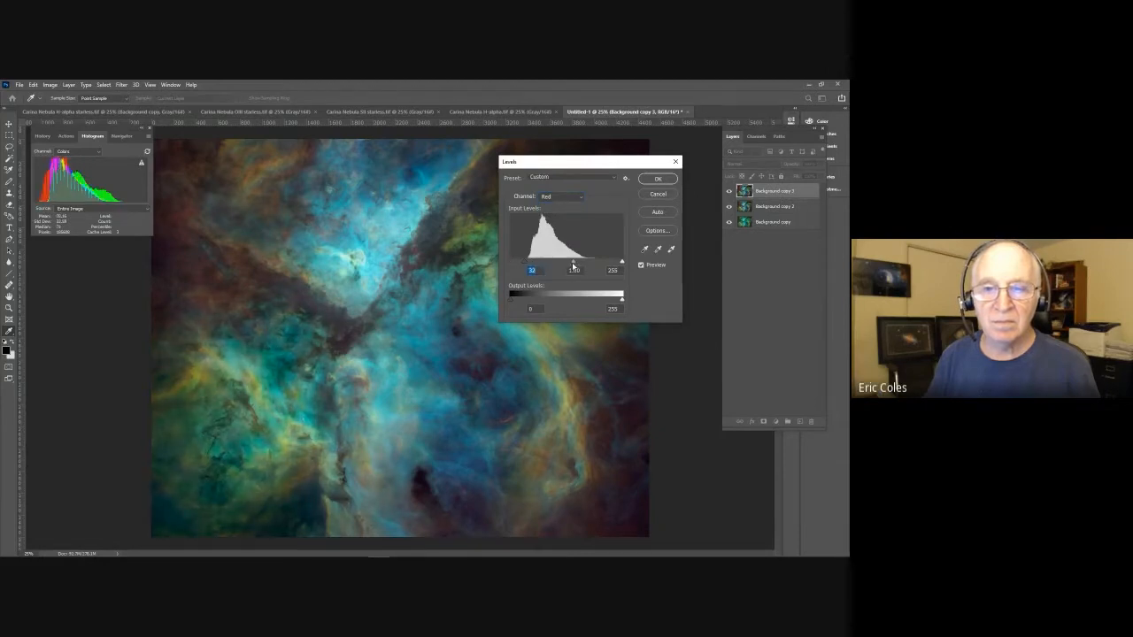
left_click_drag(571, 264, 570, 265)
Set the green channel's Levels to a black input of 19 and midtones of 1.1.
left_click(577, 195)
left_click(555, 221)
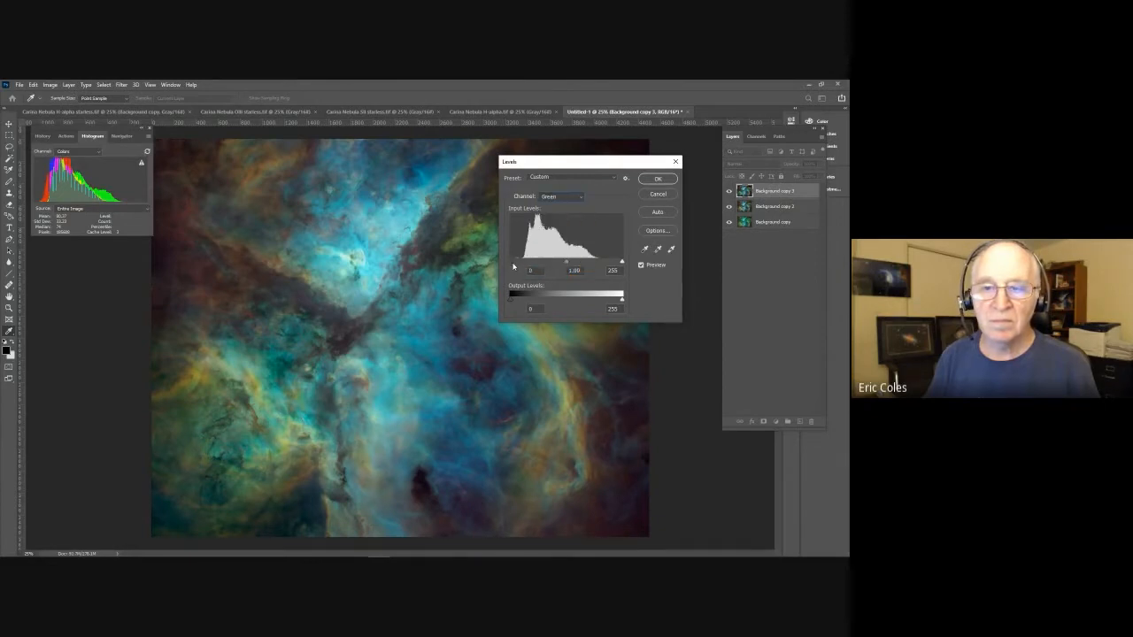
left_click_drag(512, 263, 569, 264)
left_click_drag(568, 264, 567, 251)
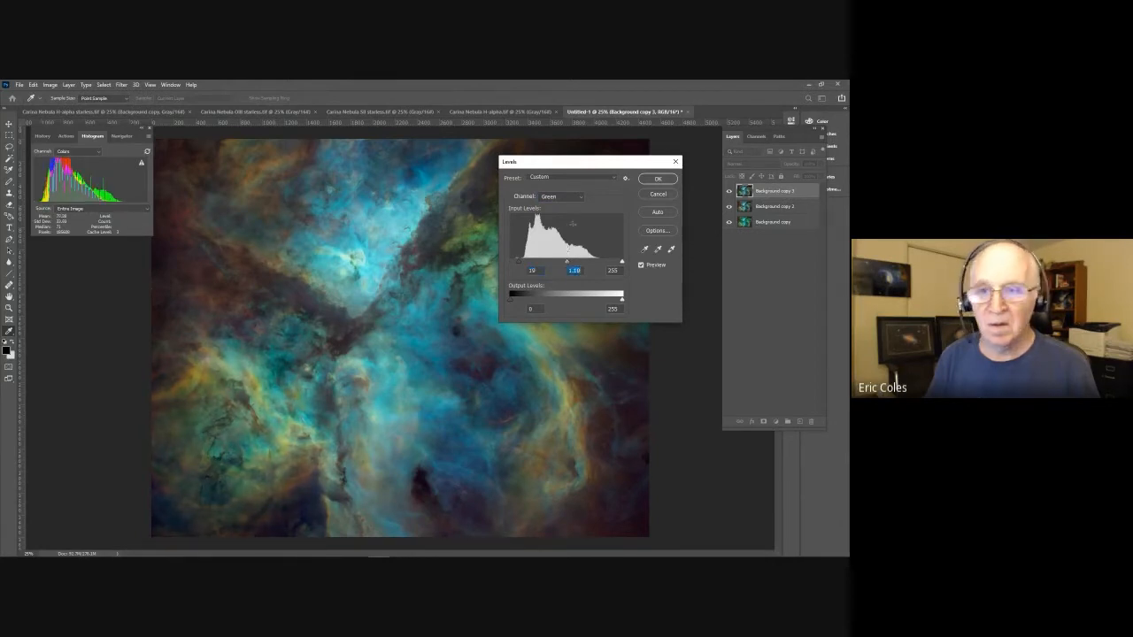
Set the blue channel's Levels to a black input of 20 and midtones of about 1.3, compare the preview, and apply the adjustment.
left_click(580, 198)
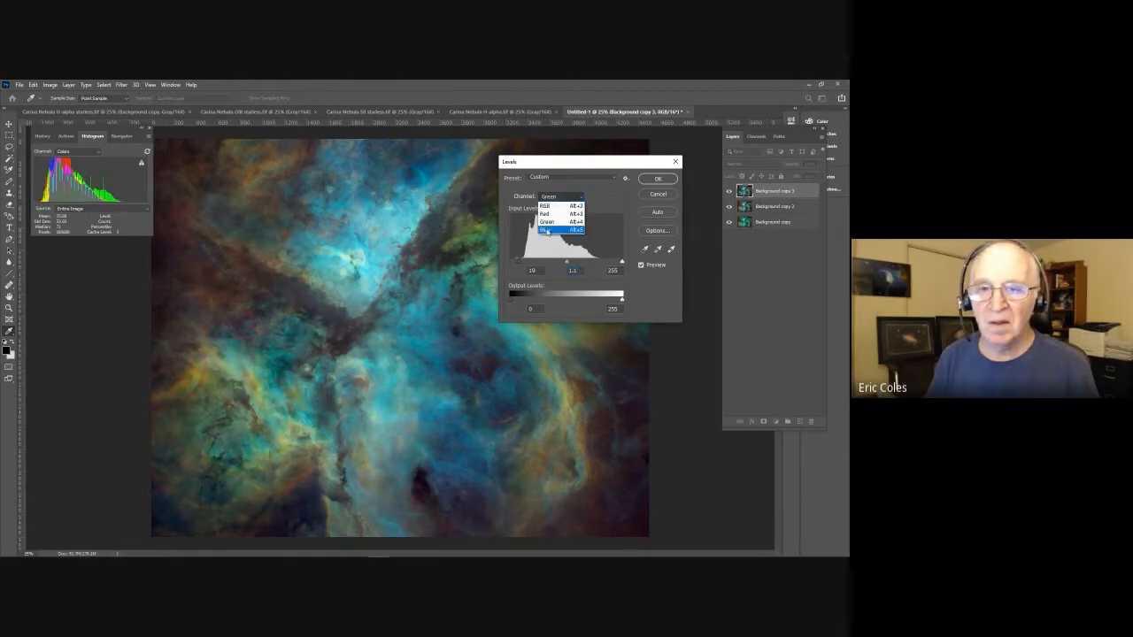
left_click(549, 232)
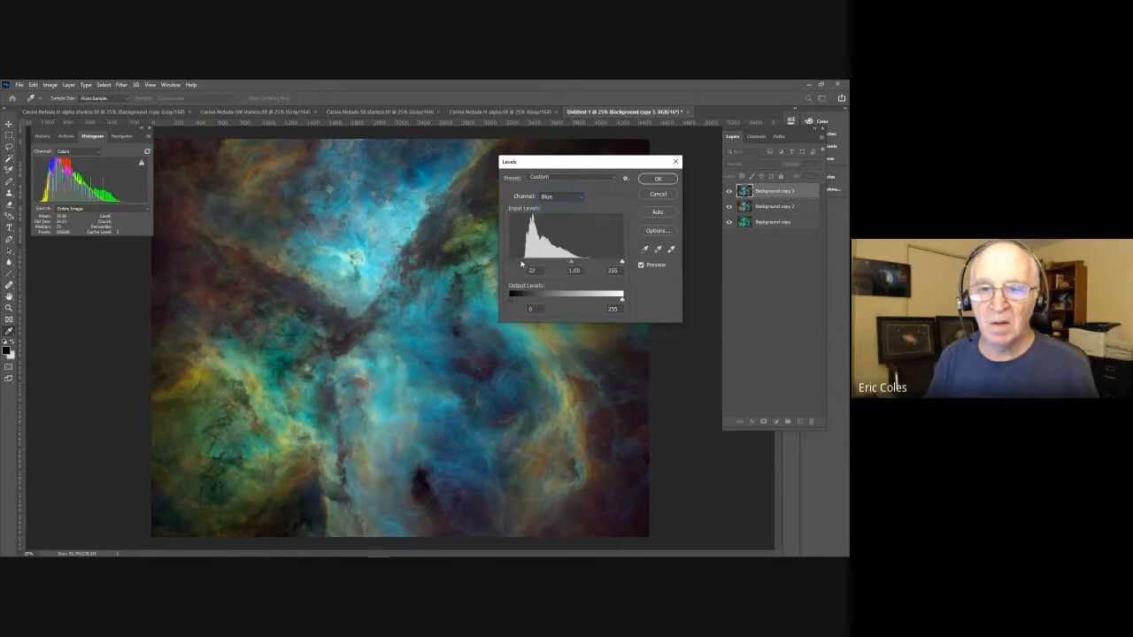
left_click(532, 270)
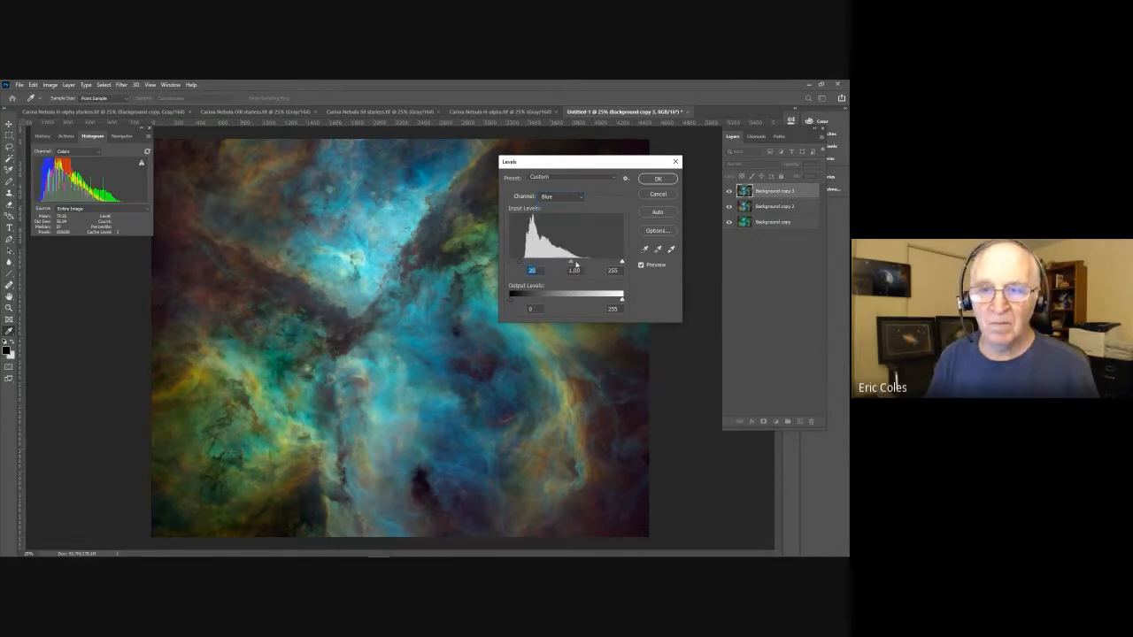
left_click_drag(569, 264, 562, 265)
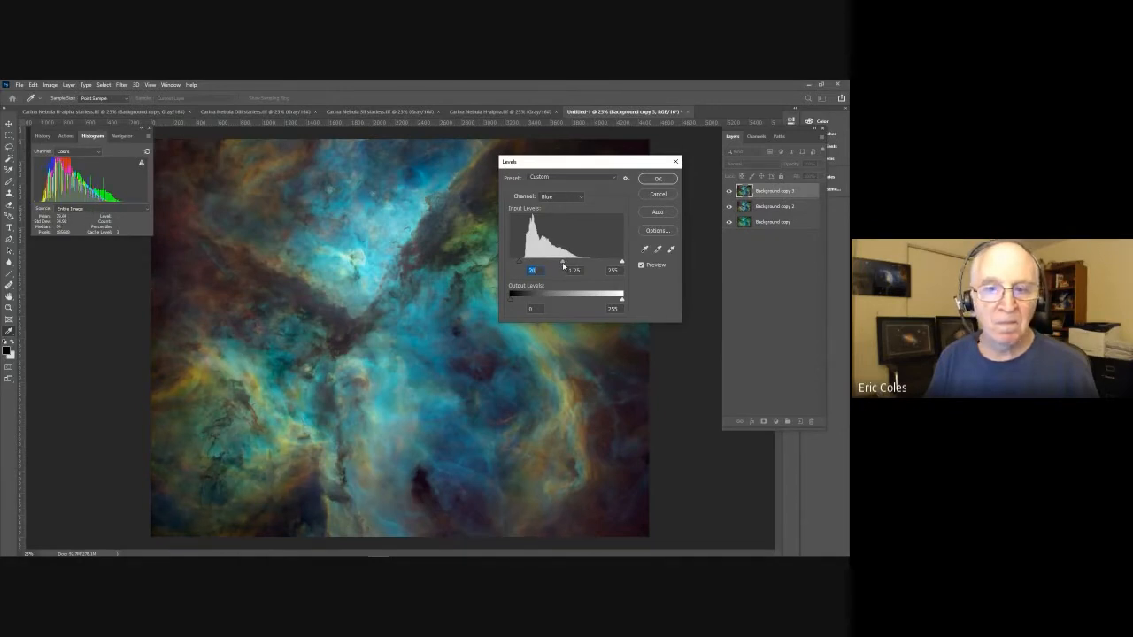
left_click_drag(563, 266, 561, 266)
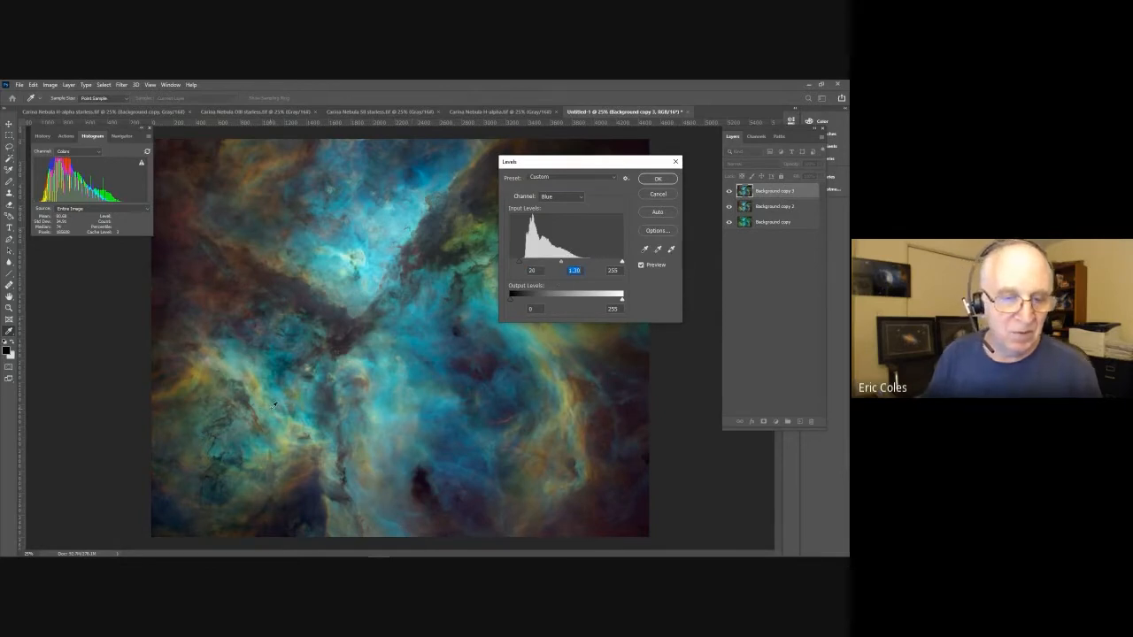
left_click(640, 265)
left_click(641, 266)
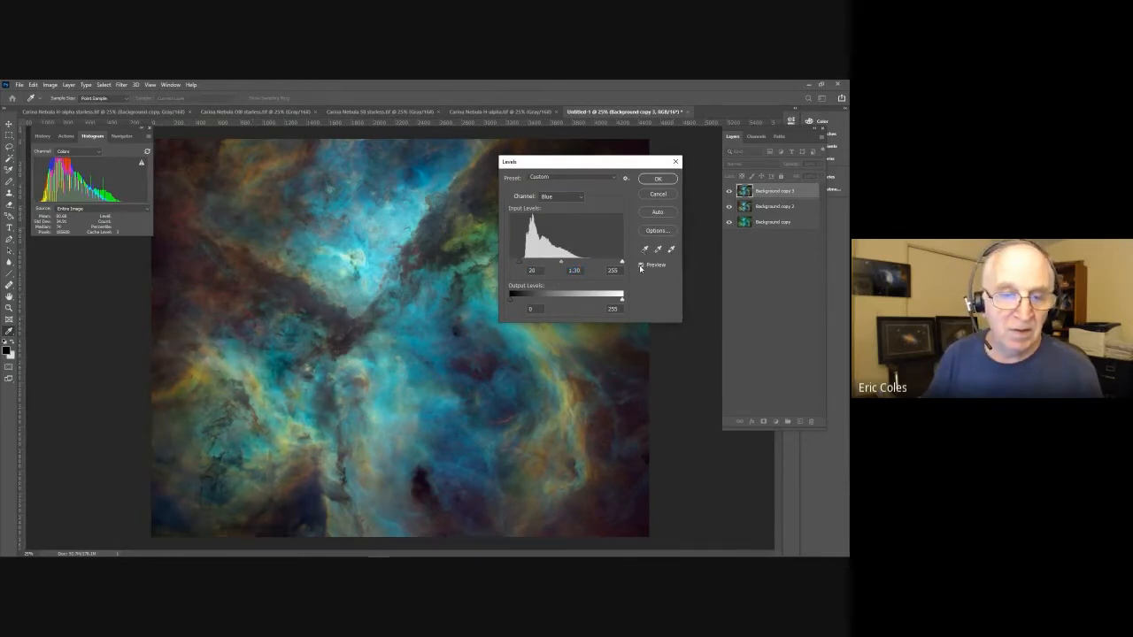
left_click(658, 179)
Duplicate the adjusted layer and lasso the bright blue nebula region at the image's upper center.
left_click_drag(809, 194, 799, 421)
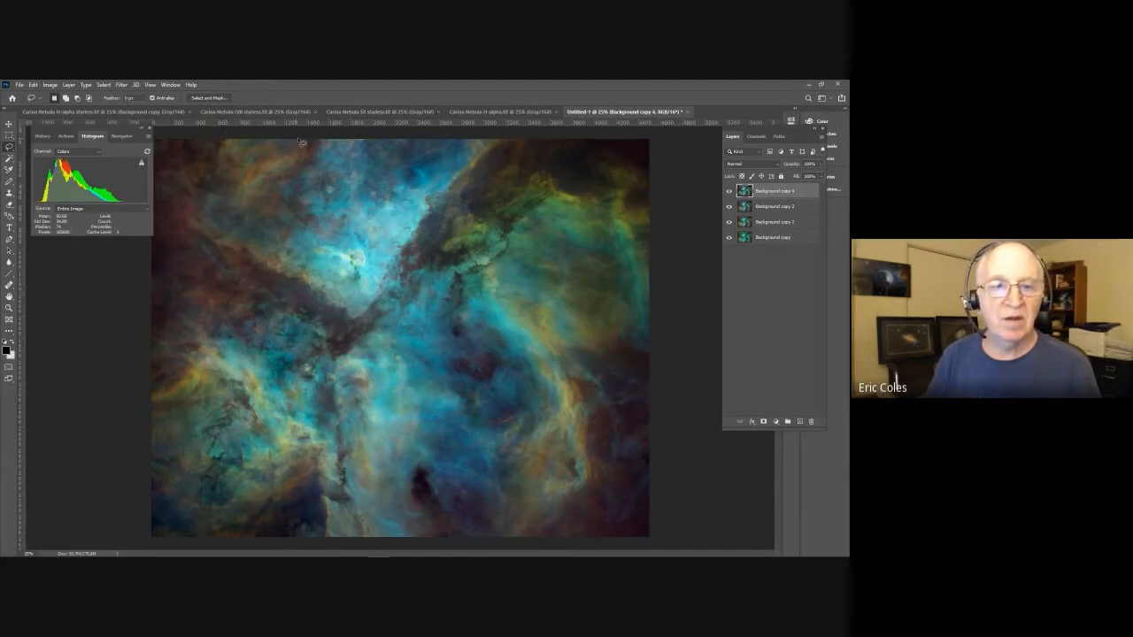
mouse_move(314, 139)
left_mouse_down()
mouse_move(272, 230)
mouse_move(276, 285)
mouse_move(341, 313)
mouse_move(458, 211)
mouse_move(501, 140)
mouse_move(309, 138)
left_mouse_up()
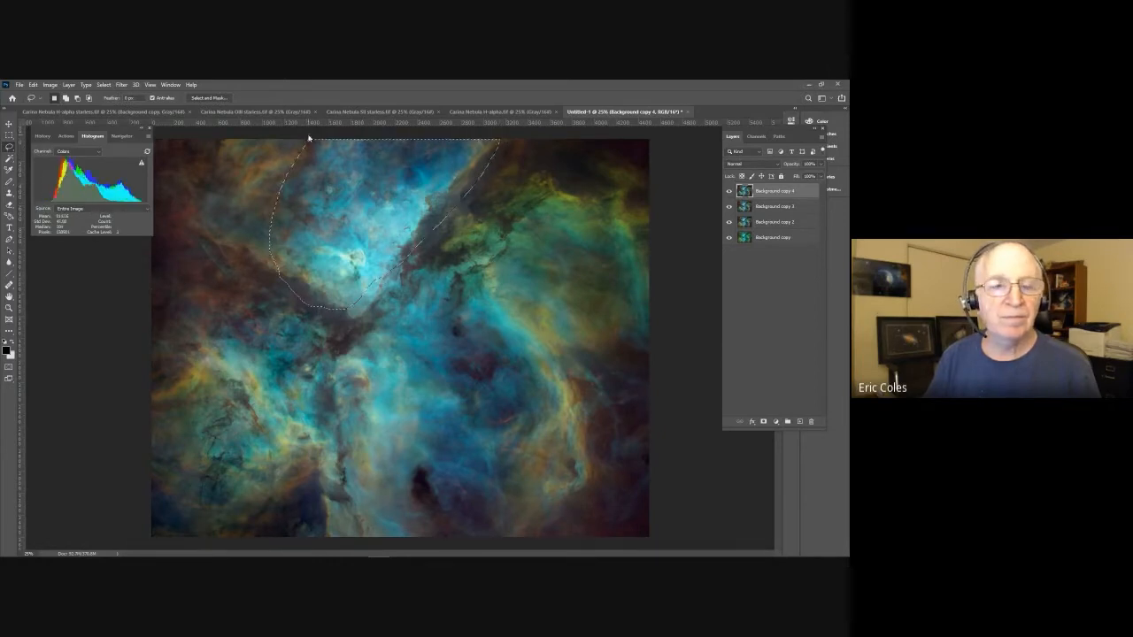
Feather the upper blue region's selection by 150 pixels and hide its outline.
left_click(105, 85)
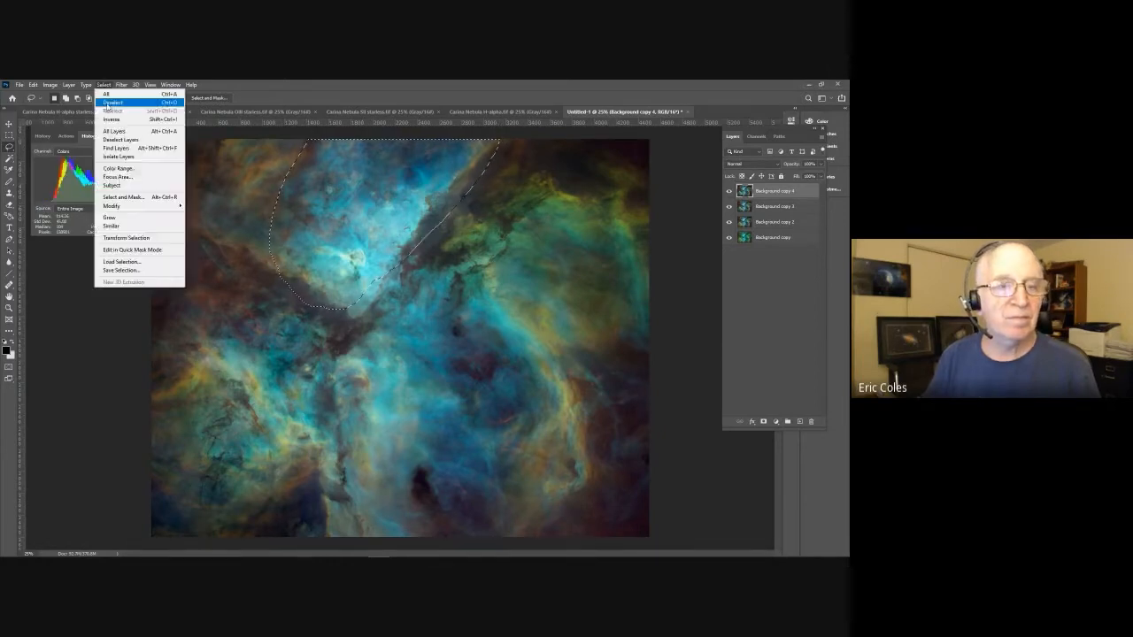
mouse_move(153, 204)
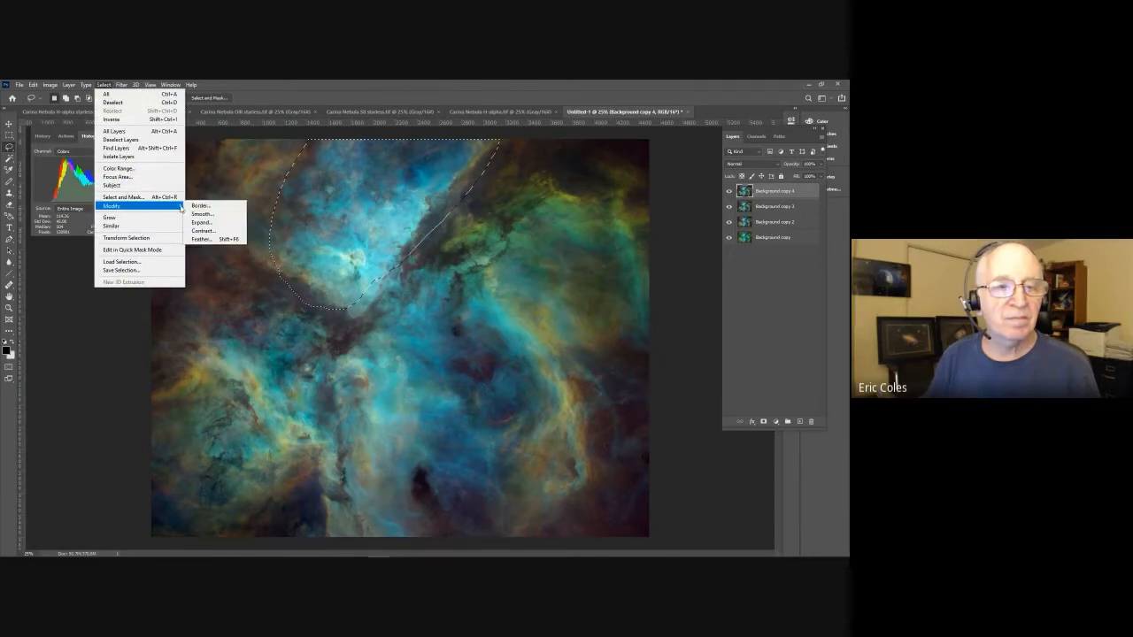
left_click(208, 240)
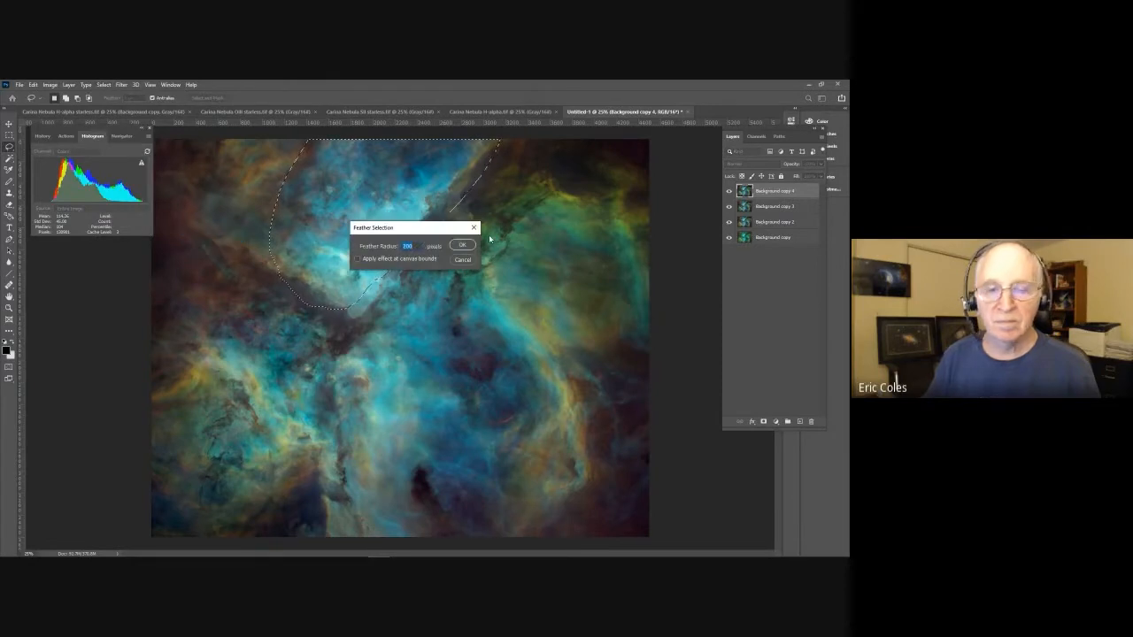
key("Return")
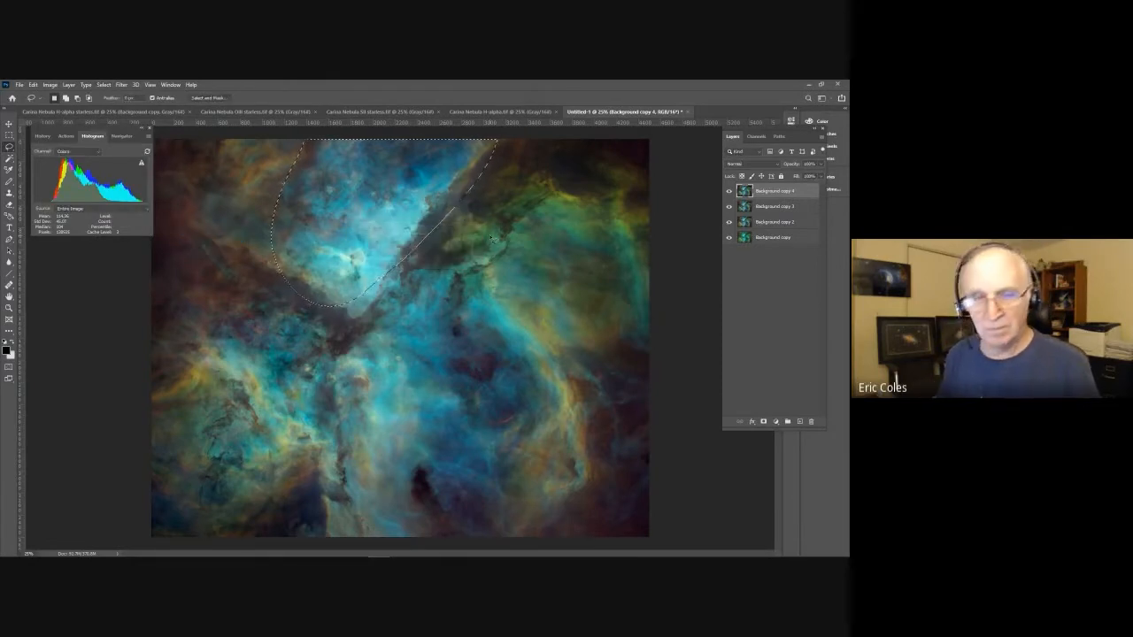
key("ctrl+h")
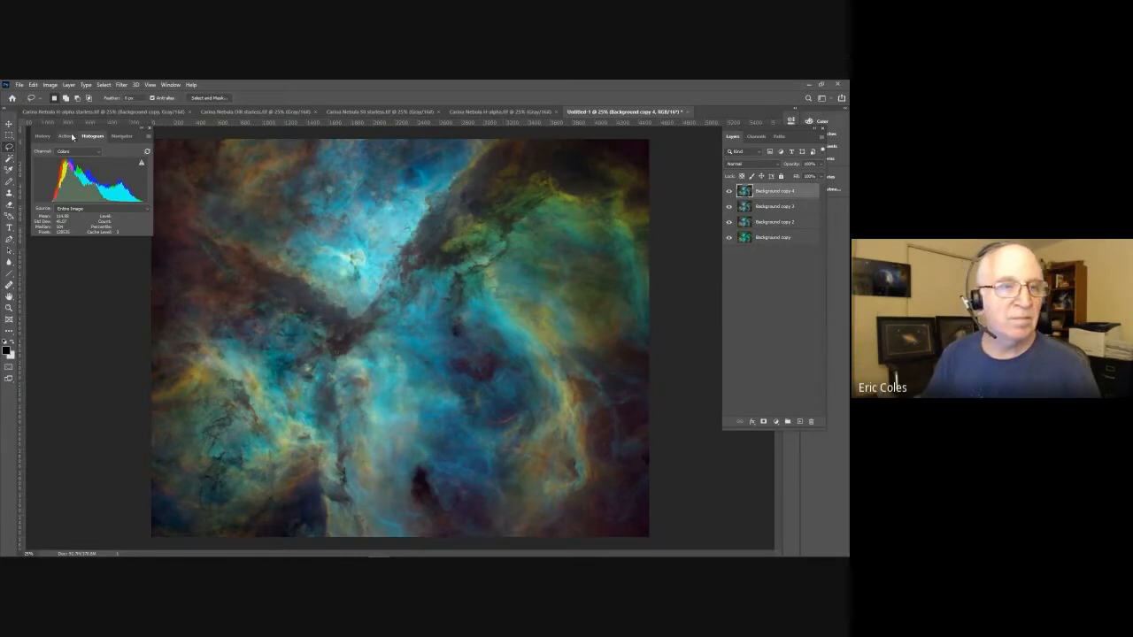
Open Levels for the upper blue region and set the red channel to a black input of 27 and midtones of 1.47.
left_click(50, 84)
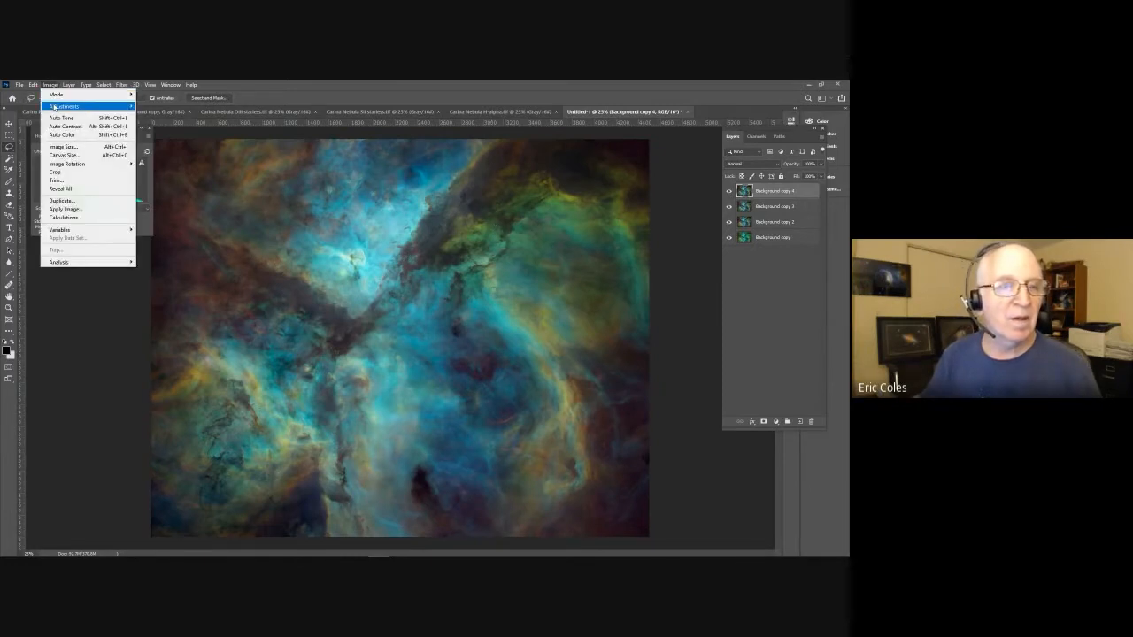
mouse_move(71, 107)
left_click(148, 114)
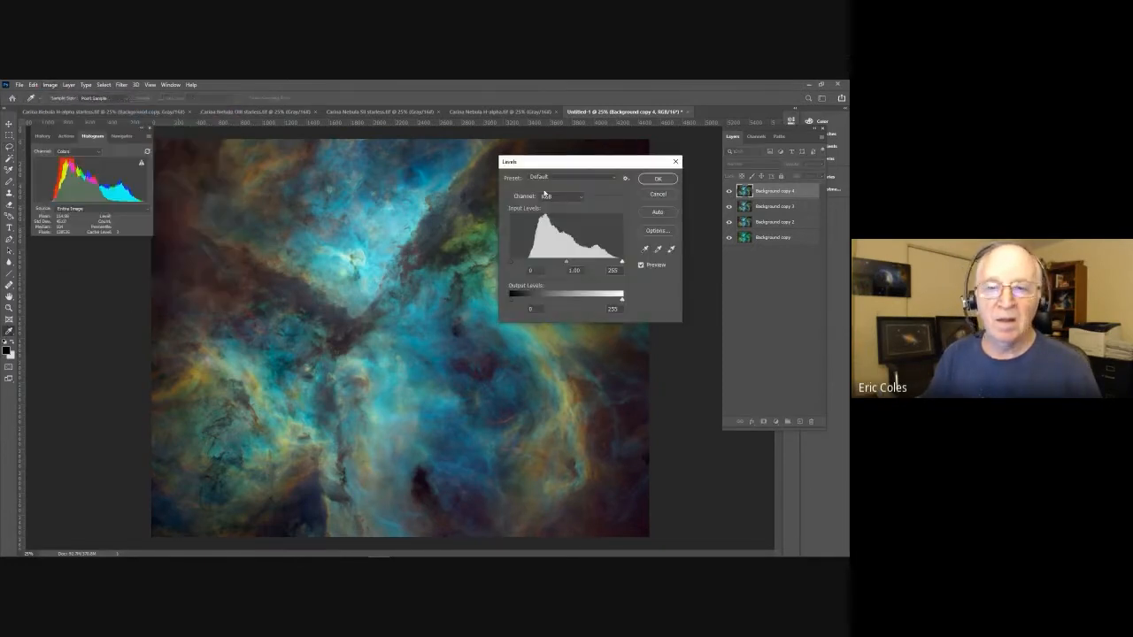
left_click(571, 195)
left_click(559, 205)
left_click_drag(510, 261, 558, 266)
Set the green channel's Levels to a black input of 35 and midtones of 1.42 for the upper region.
left_click(579, 197)
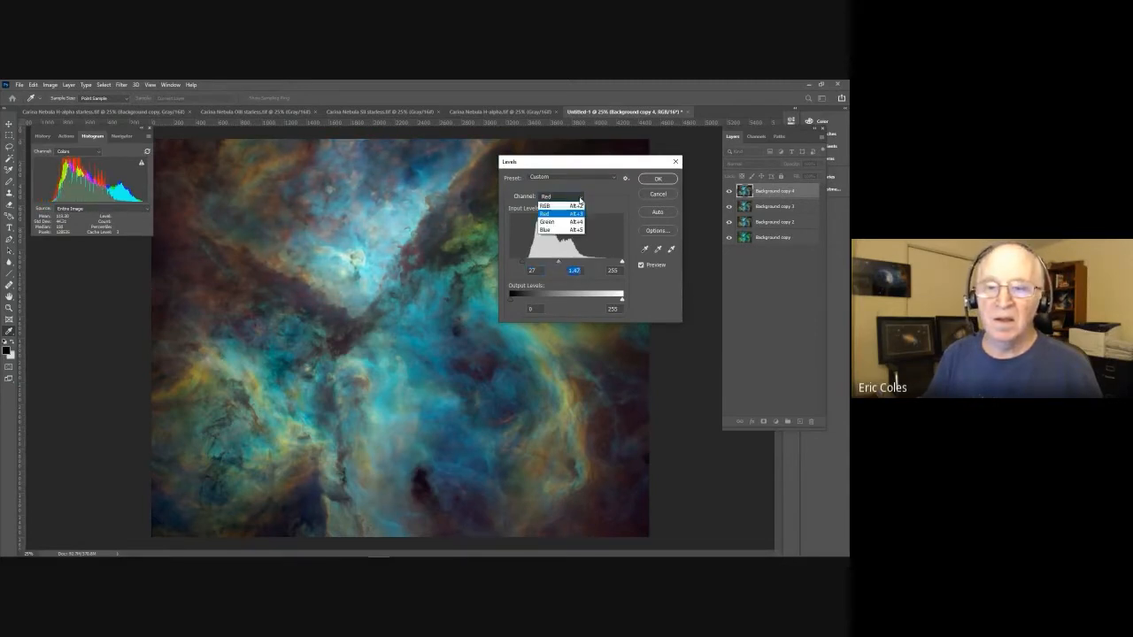
left_click(557, 217)
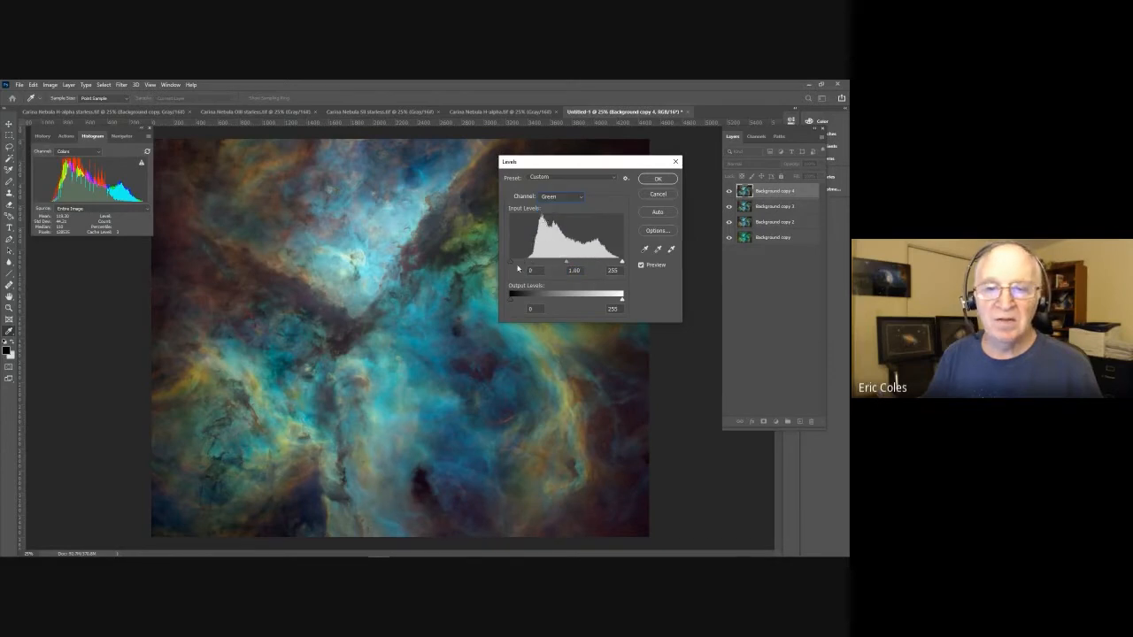
left_click_drag(510, 263, 560, 265)
Set the blue channel's Levels to a black input of 34 and midtones of 1.13, compare the preview, and apply the adjustment.
left_click(580, 196)
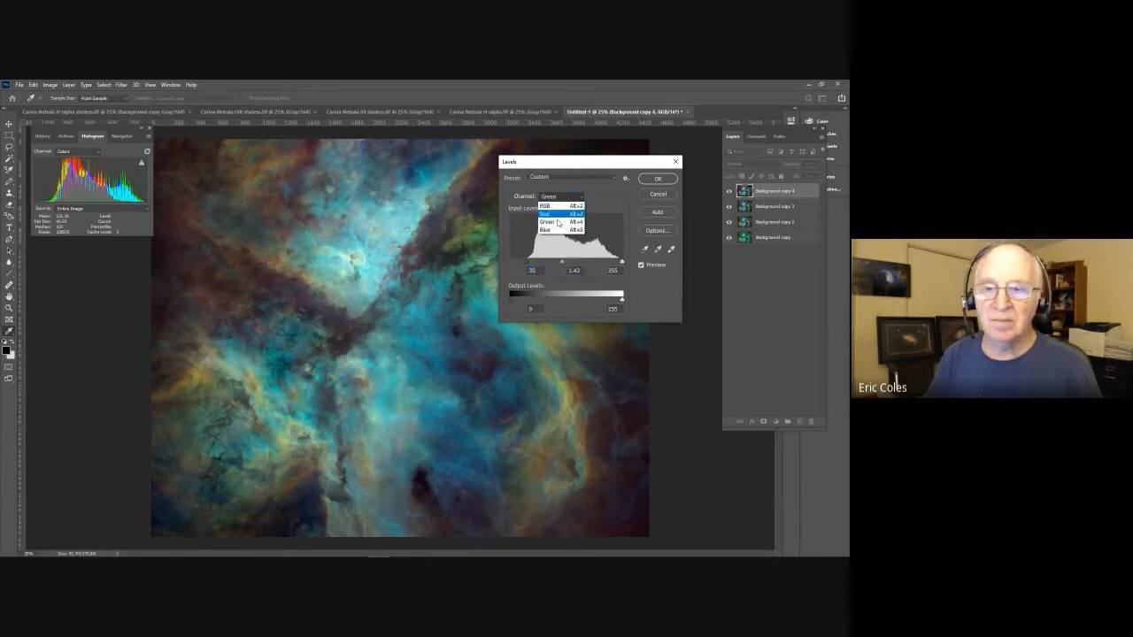
left_click(547, 230)
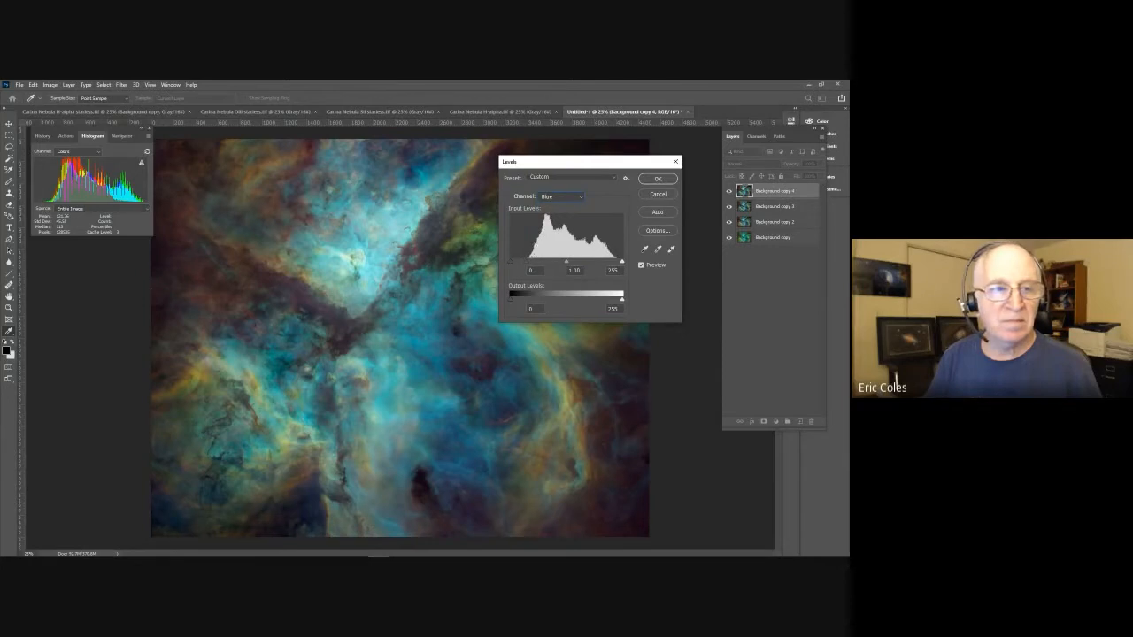
left_click_drag(510, 262, 570, 264)
key("Tab")
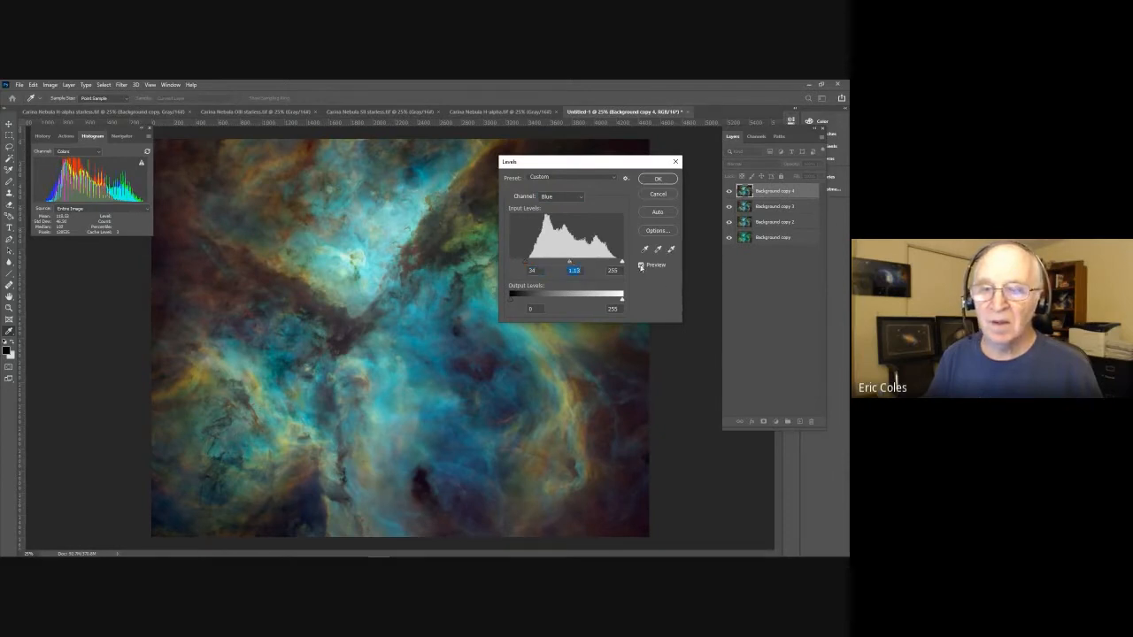
left_click(641, 264)
left_click(640, 266)
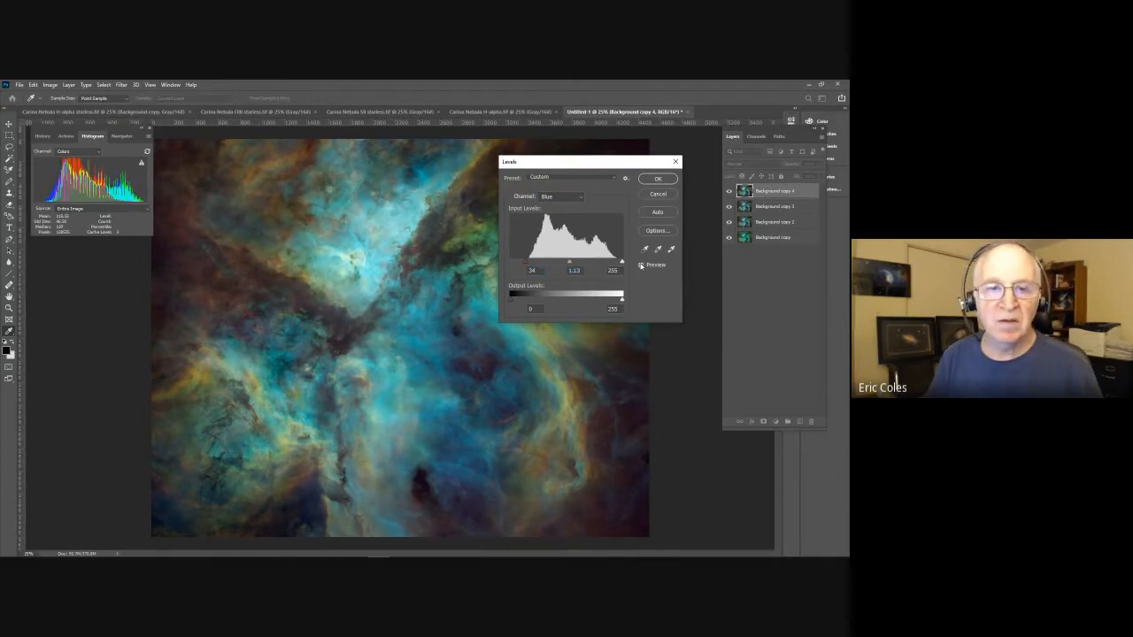
left_click(657, 177)
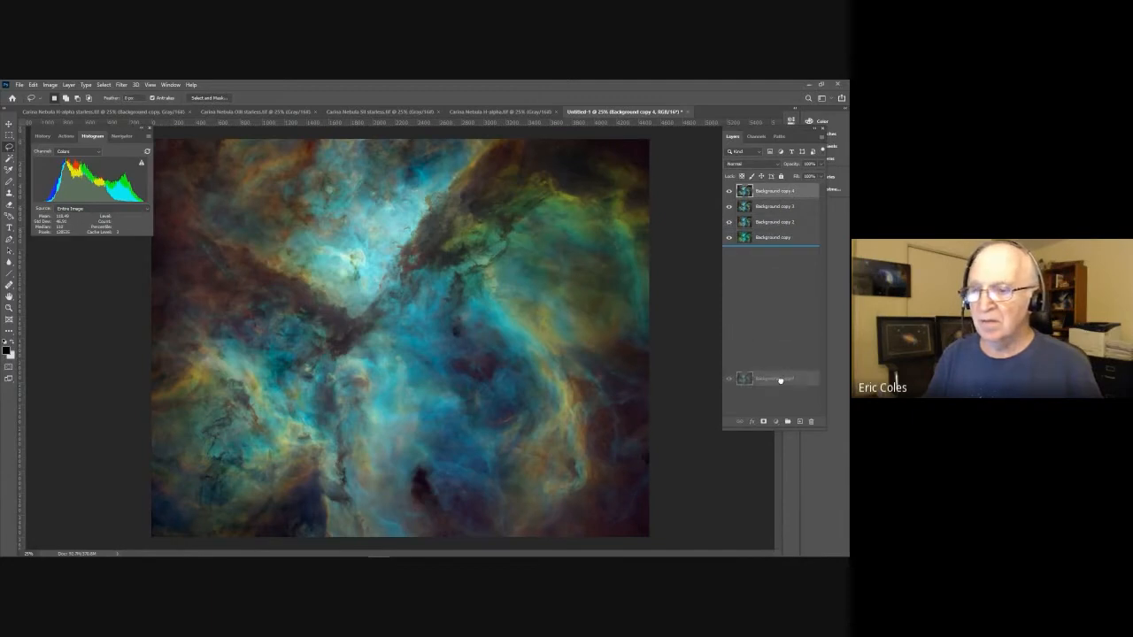
Duplicate the top layer and lasso the large blue-green nebula region spanning the image's center and right side.
left_click_drag(800, 422, 801, 422)
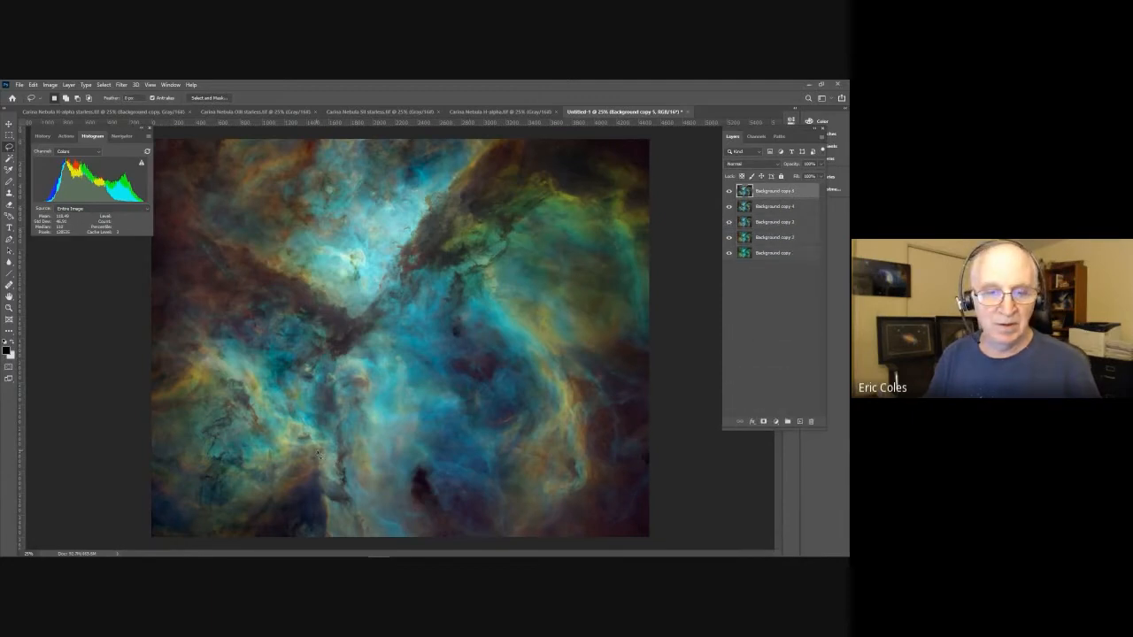
mouse_move(324, 421)
left_mouse_down()
mouse_move(328, 351)
mouse_move(361, 335)
mouse_move(450, 240)
mouse_move(527, 189)
mouse_move(589, 178)
mouse_move(667, 280)
mouse_move(674, 362)
mouse_move(588, 412)
mouse_move(586, 466)
mouse_move(563, 513)
mouse_move(527, 538)
mouse_move(488, 556)
mouse_move(331, 546)
mouse_move(318, 469)
left_mouse_up()
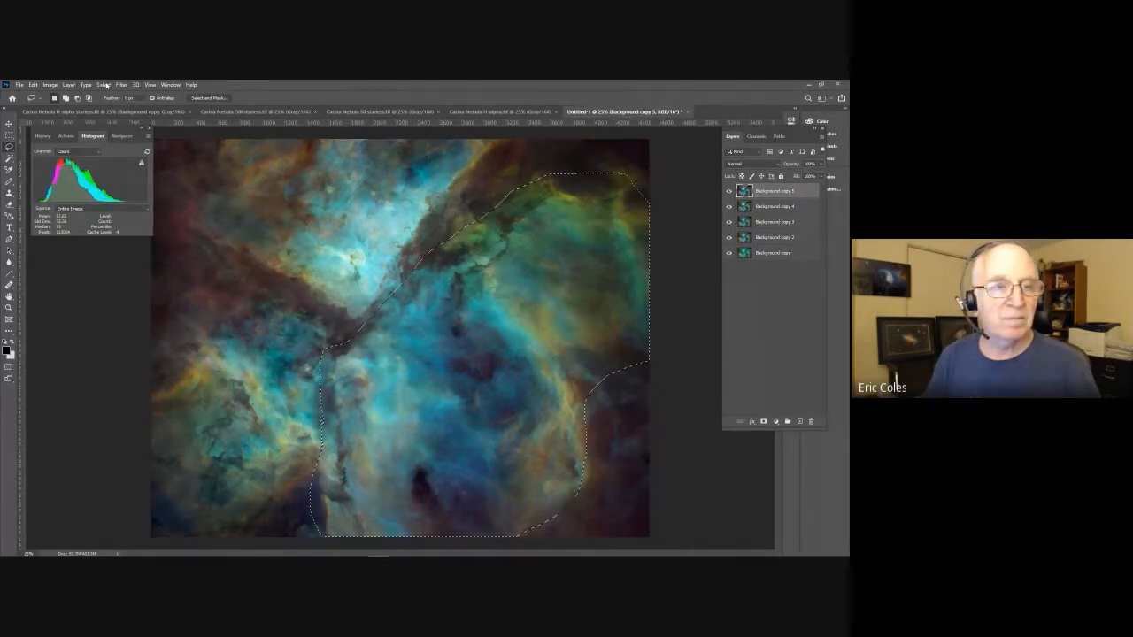
Feather the large blue-green region's selection by 150 pixels and hide its outline.
left_click(104, 84)
mouse_move(113, 205)
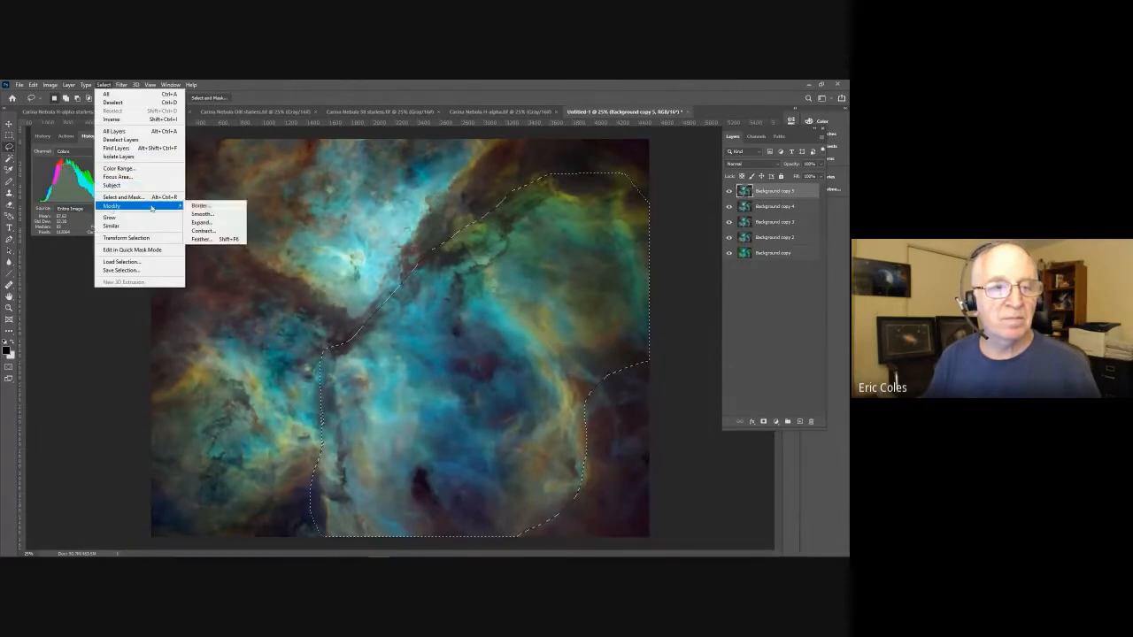
left_click(200, 240)
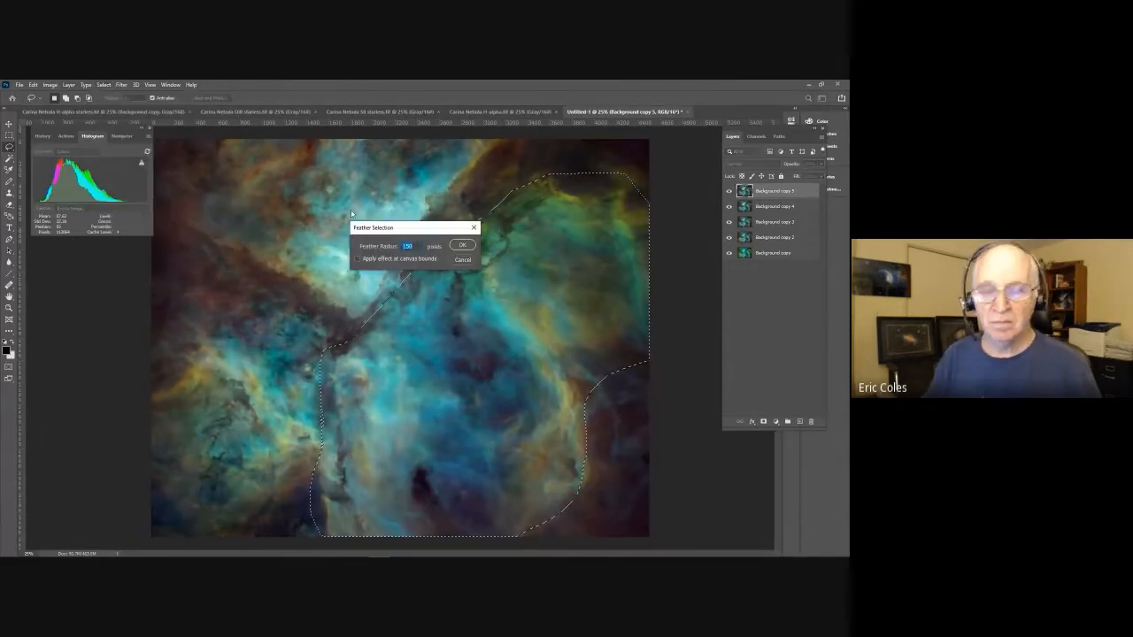
key("Return")
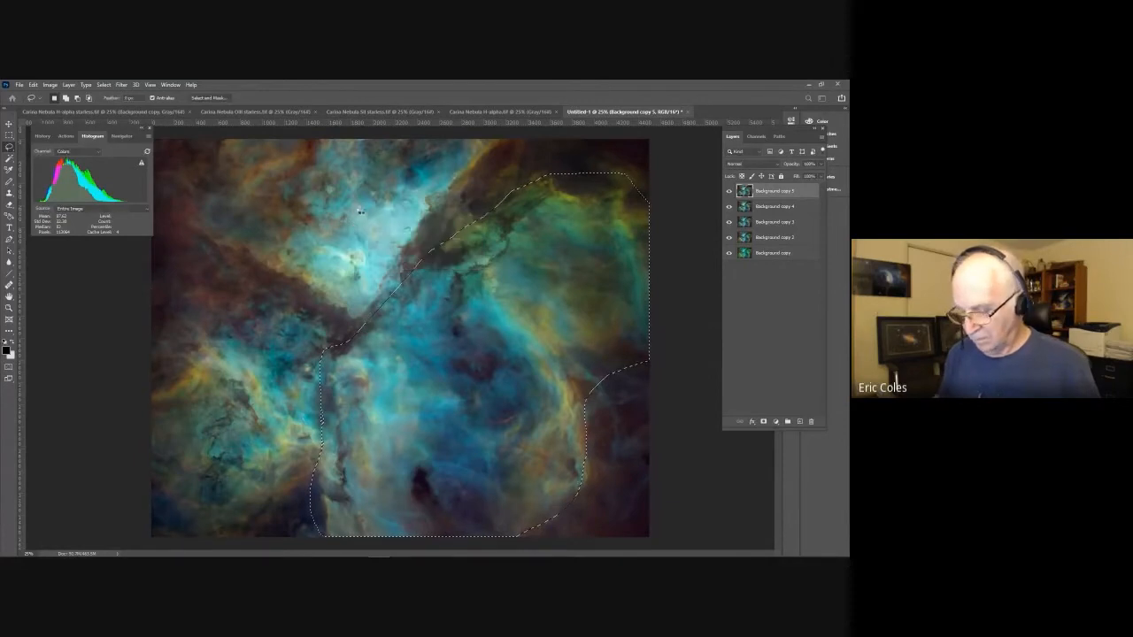
key("ctrl+d")
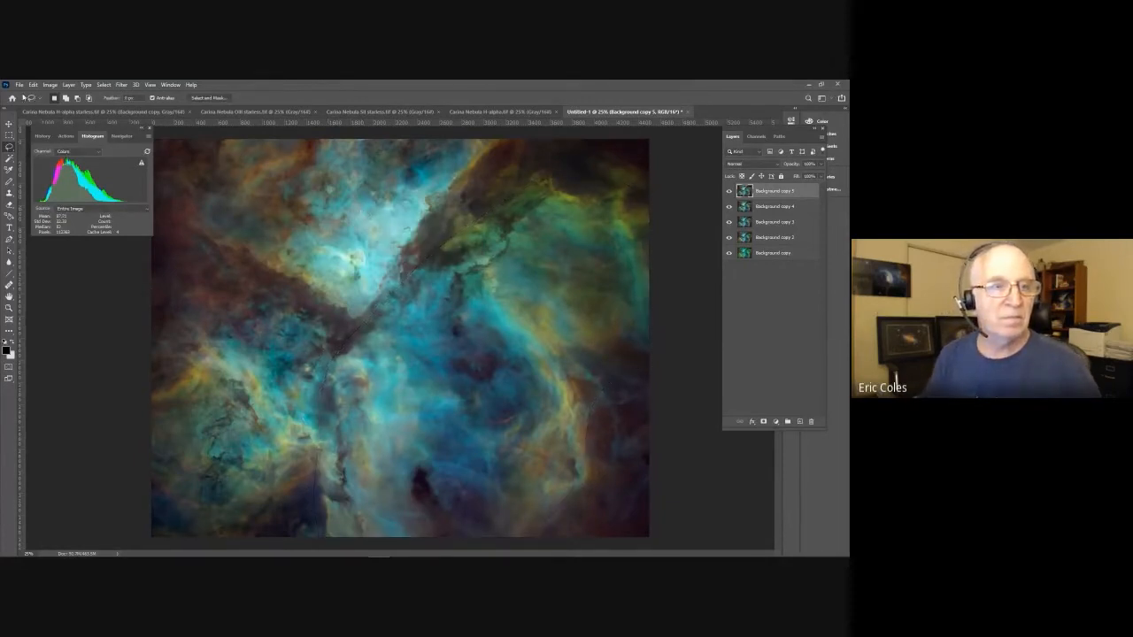
Set the red channel's Levels to a black input of 12 and midtones of 1.26 for the large blue-green region.
left_click(51, 85)
mouse_move(68, 107)
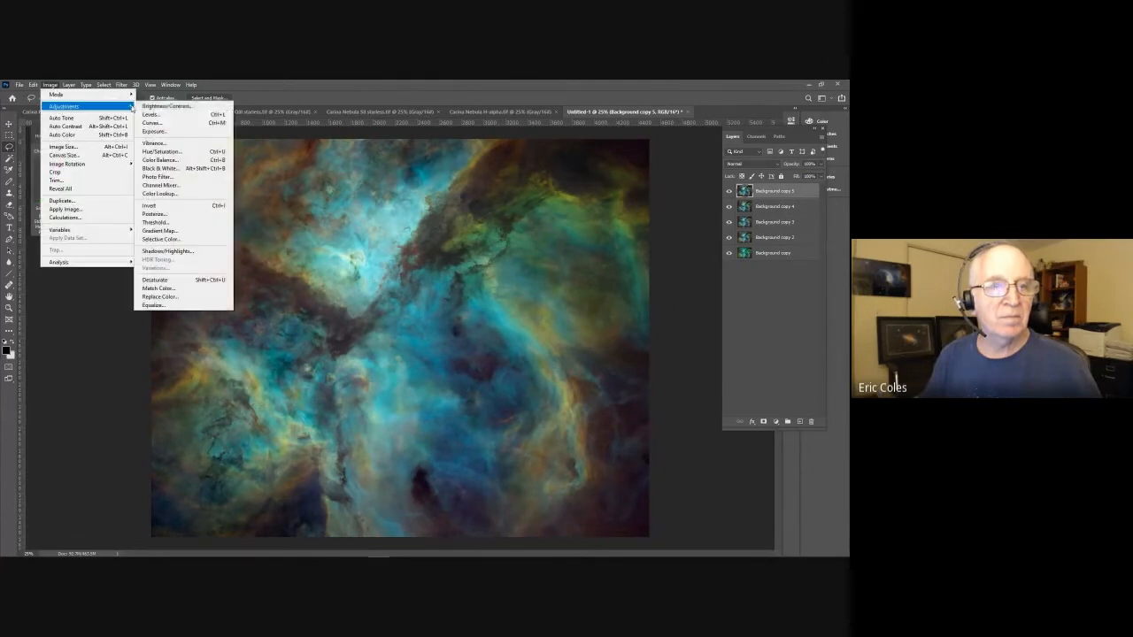
left_click(154, 114)
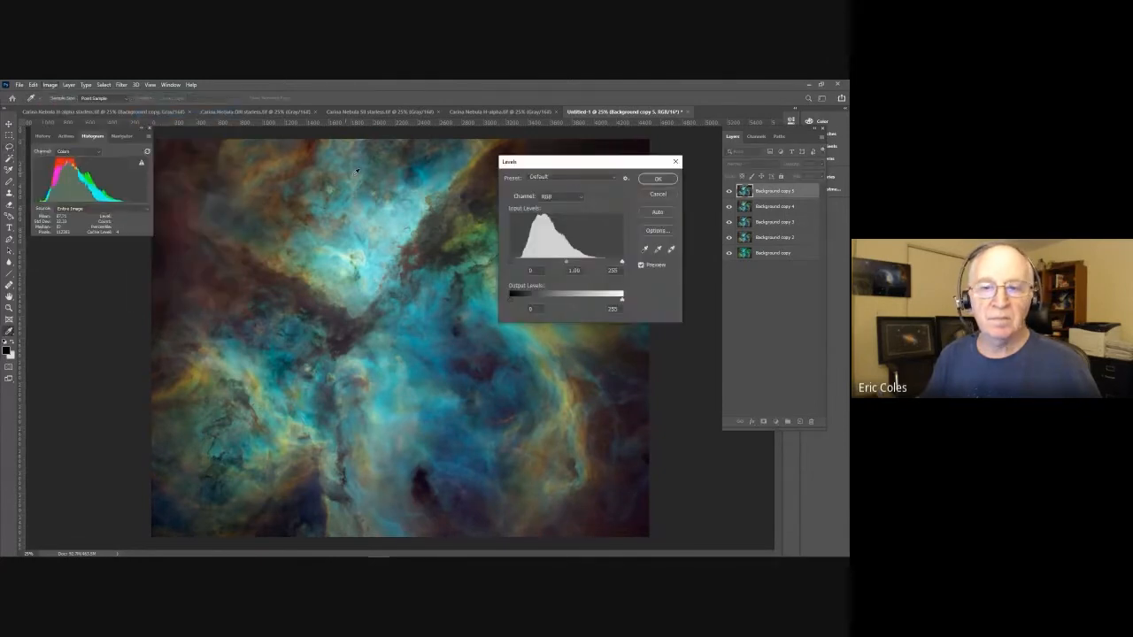
left_click(543, 197)
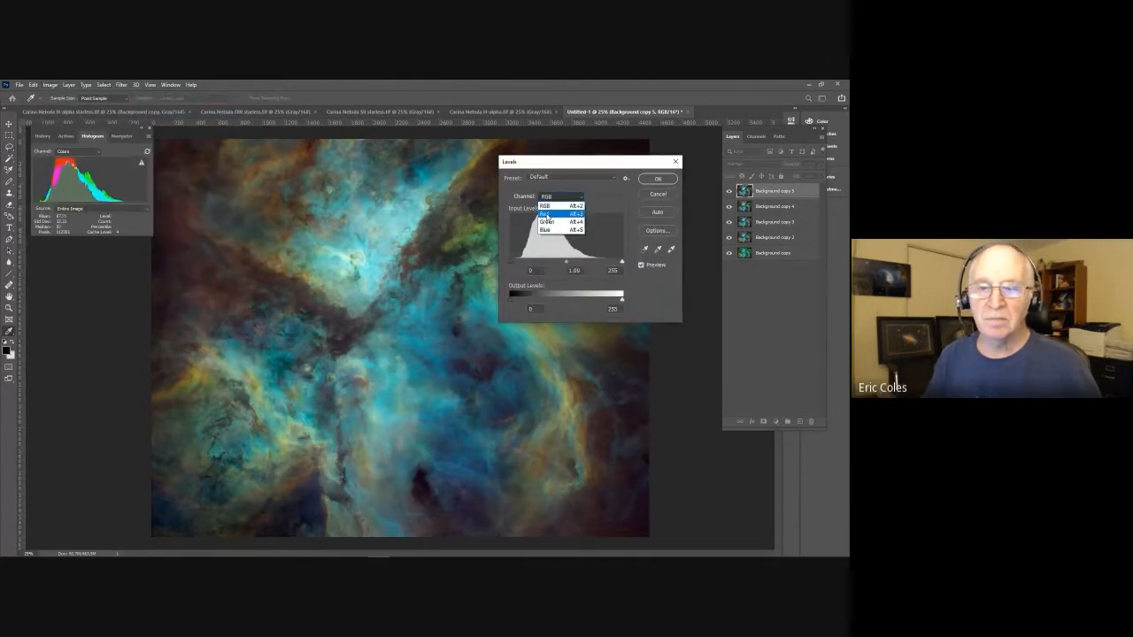
left_click(545, 214)
left_click_drag(510, 262, 550, 263)
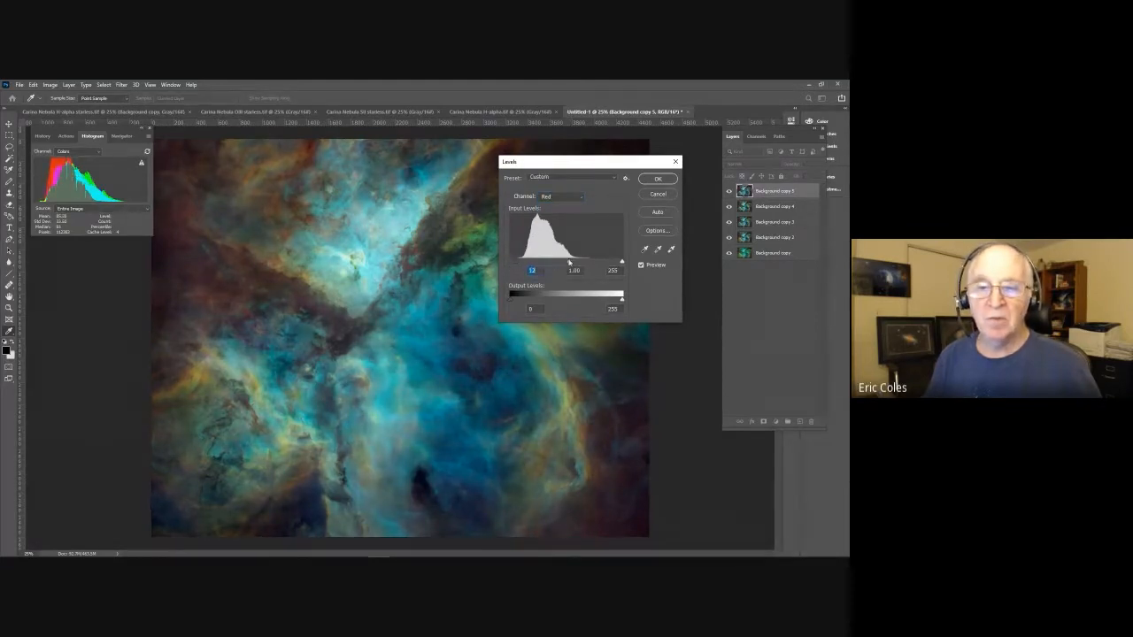
left_click_drag(569, 262, 559, 262)
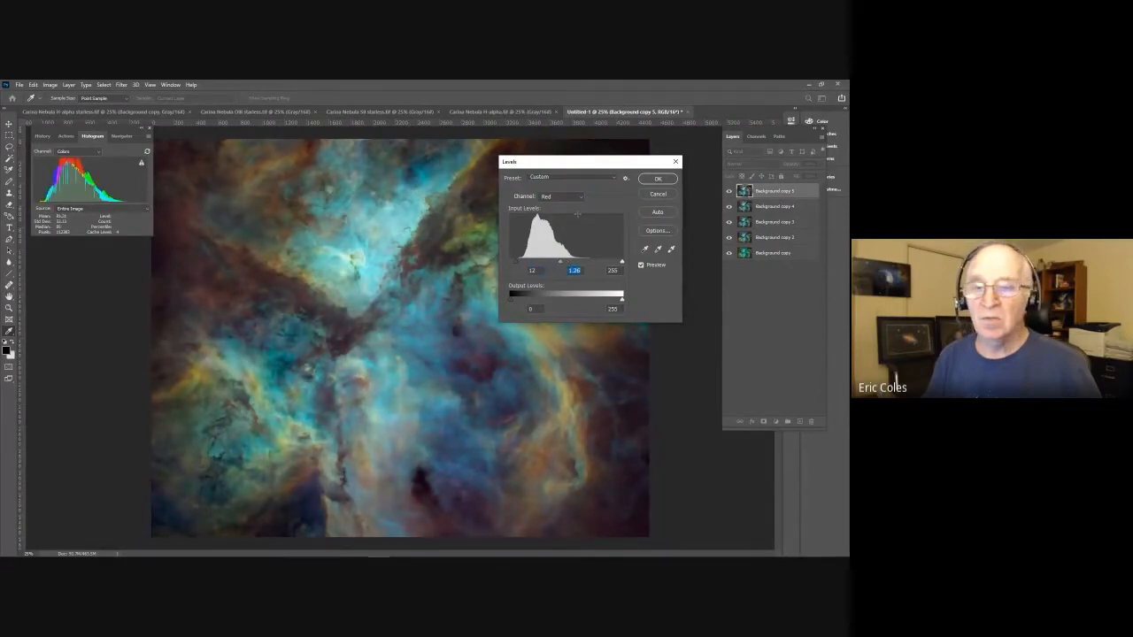
Set the blue channel's Levels to a black input of 16 and midtones of 1.19, and apply the adjustment.
left_click(580, 199)
left_click(553, 222)
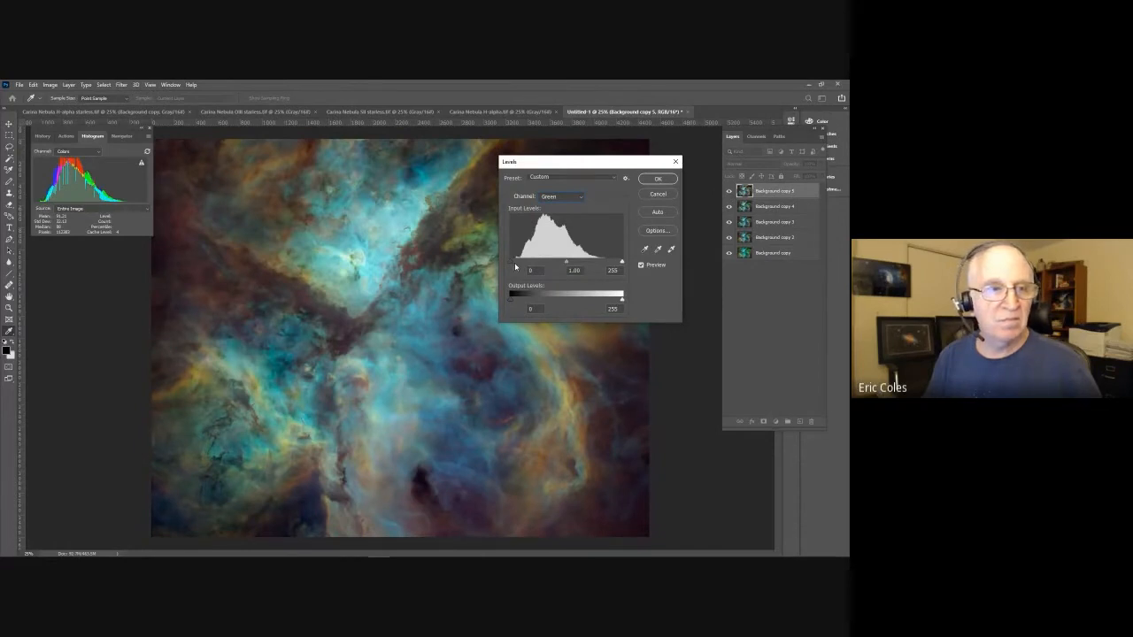
left_click(581, 197)
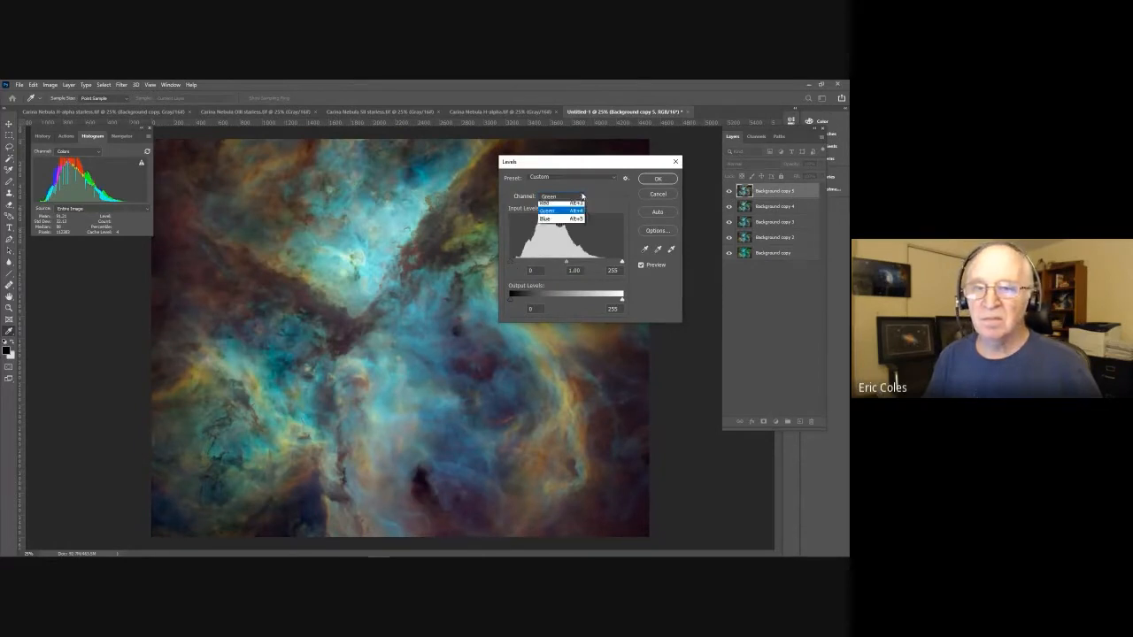
left_click(553, 230)
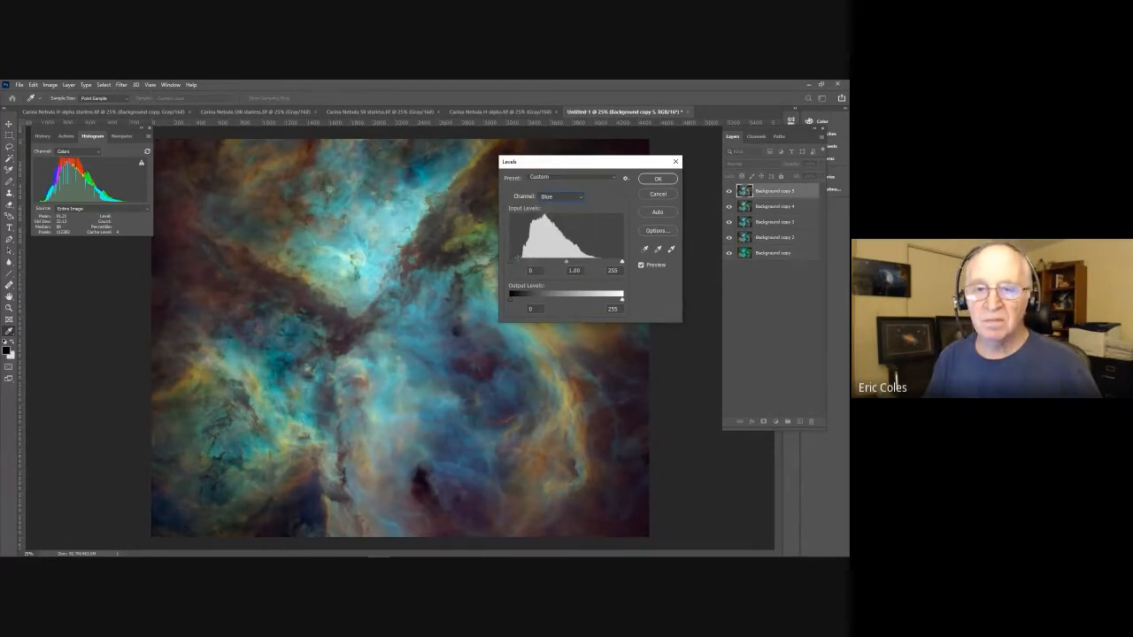
left_click_drag(515, 263, 564, 263)
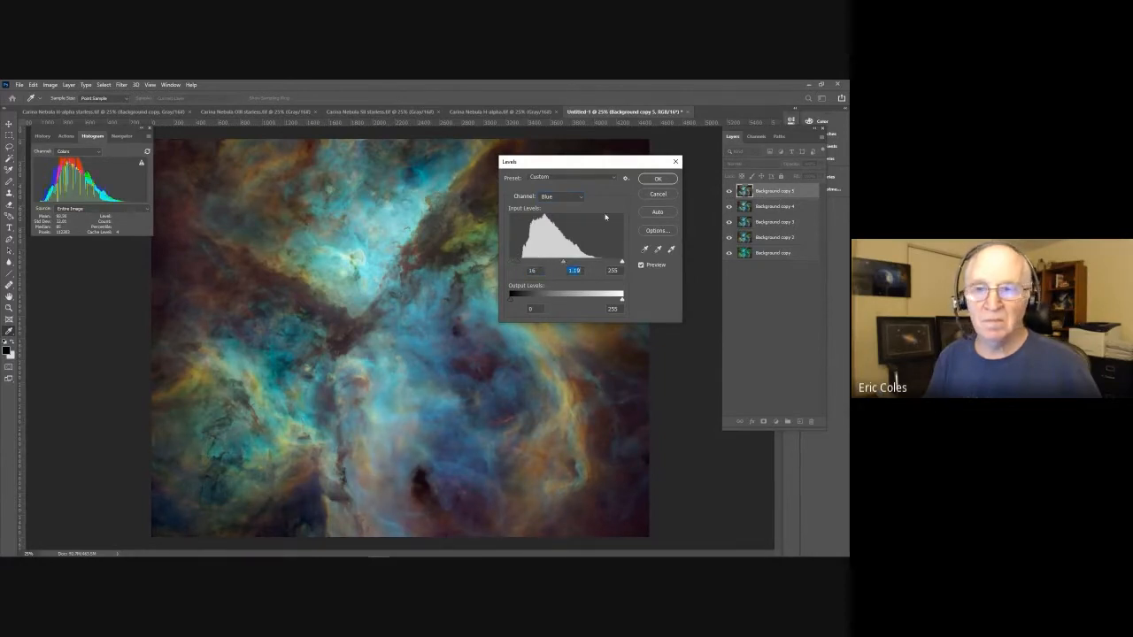
left_click(655, 180)
Duplicate the top layer and lasso the oval blue nebula area from the image's center down to its lower edge.
left_click_drag(783, 222, 802, 420)
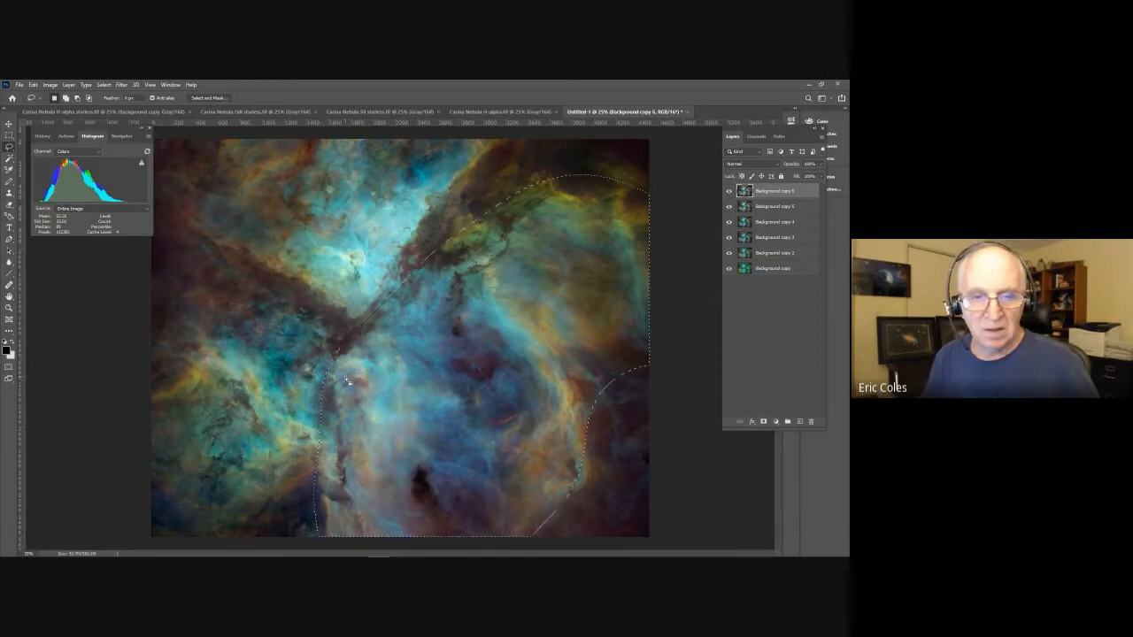
mouse_move(365, 341)
left_mouse_down()
mouse_move(390, 307)
mouse_move(478, 266)
mouse_move(518, 309)
left_mouse_up()
mouse_move(567, 422)
left_mouse_down()
mouse_move(508, 542)
mouse_move(430, 555)
mouse_move(380, 547)
mouse_move(348, 453)
left_mouse_up()
left_click_drag(349, 414, 345, 353)
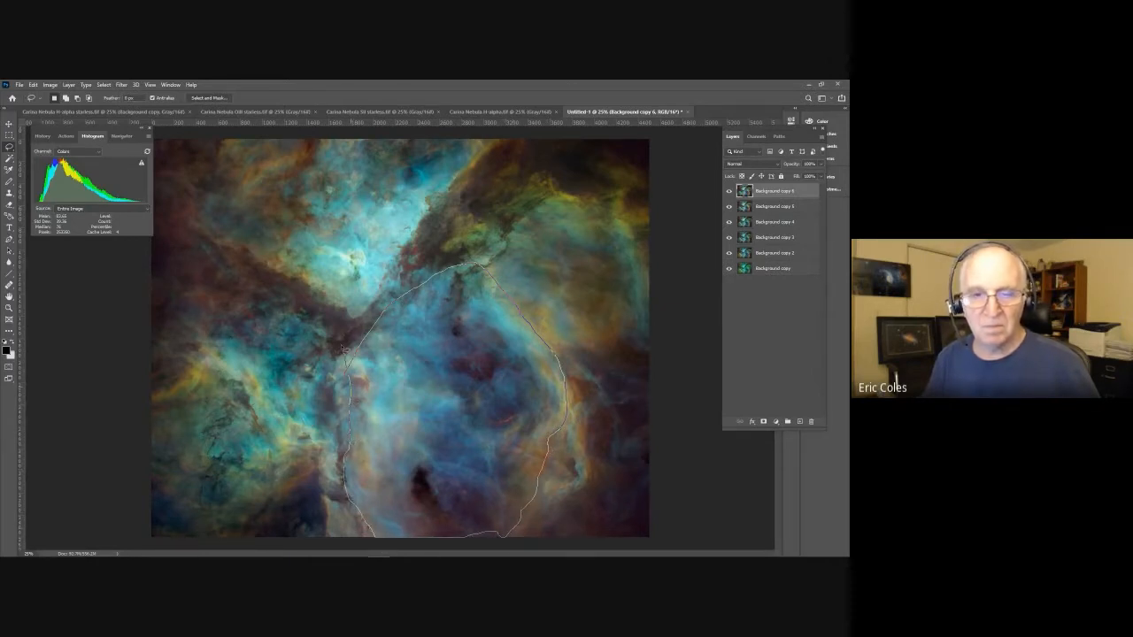
Feather the oval blue area's selection by 150 pixels and hide its outline.
left_click(120, 86)
mouse_move(103, 85)
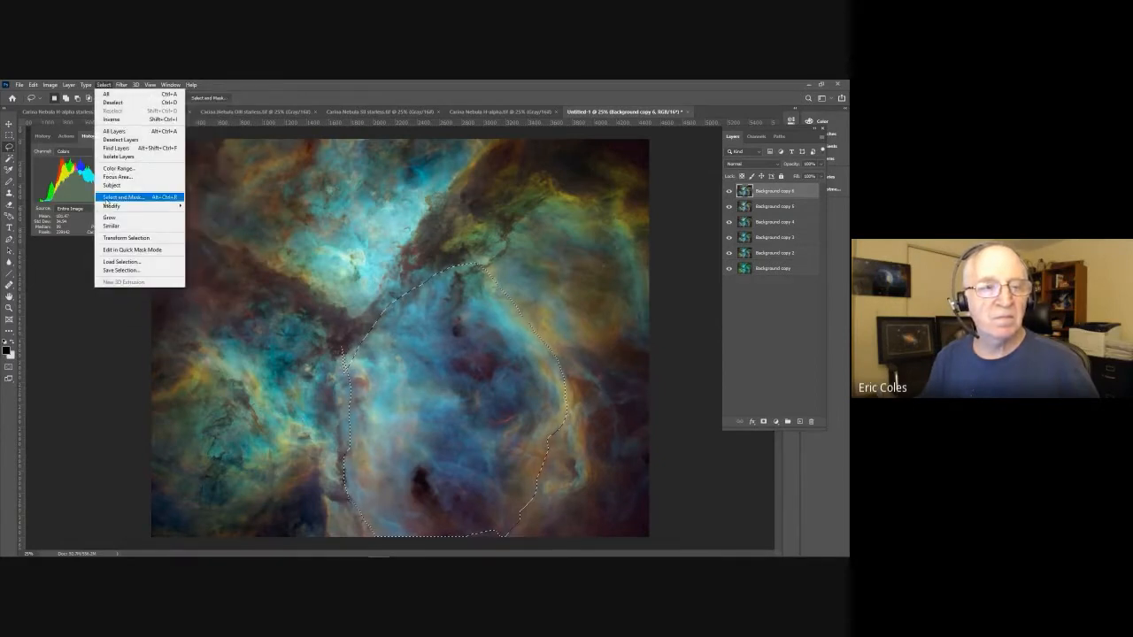
mouse_move(124, 205)
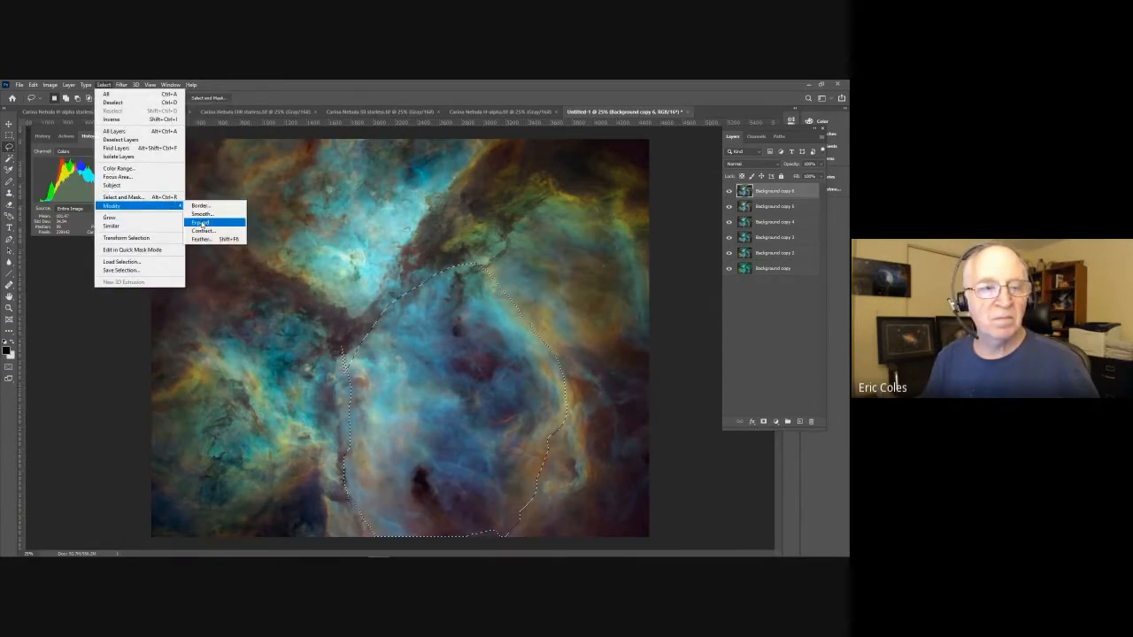
left_click(202, 239)
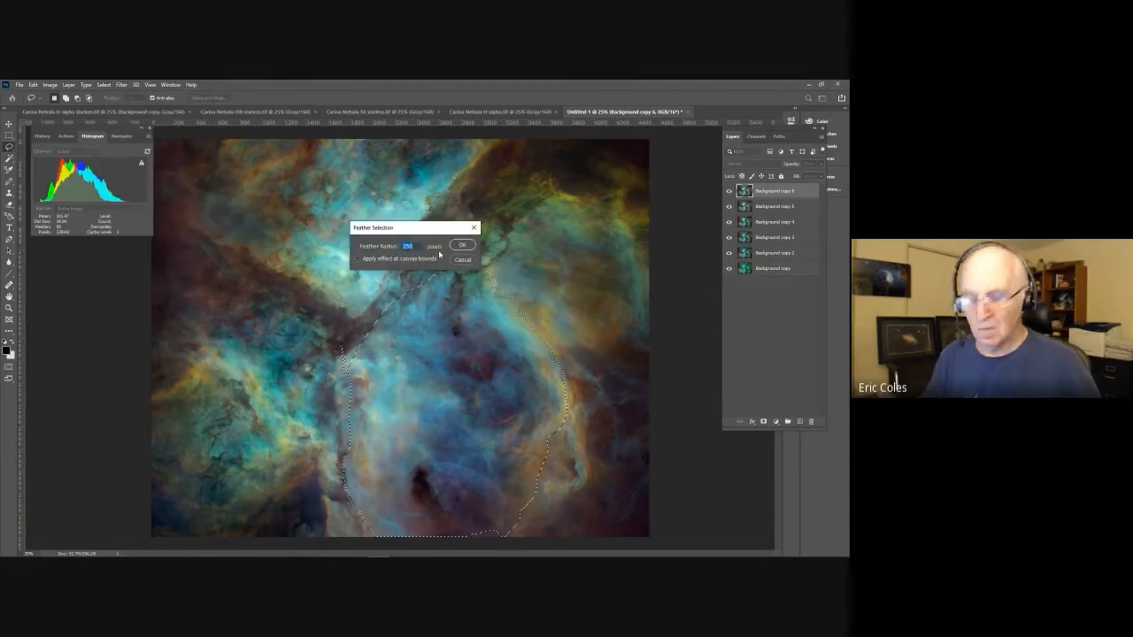
left_click(466, 245)
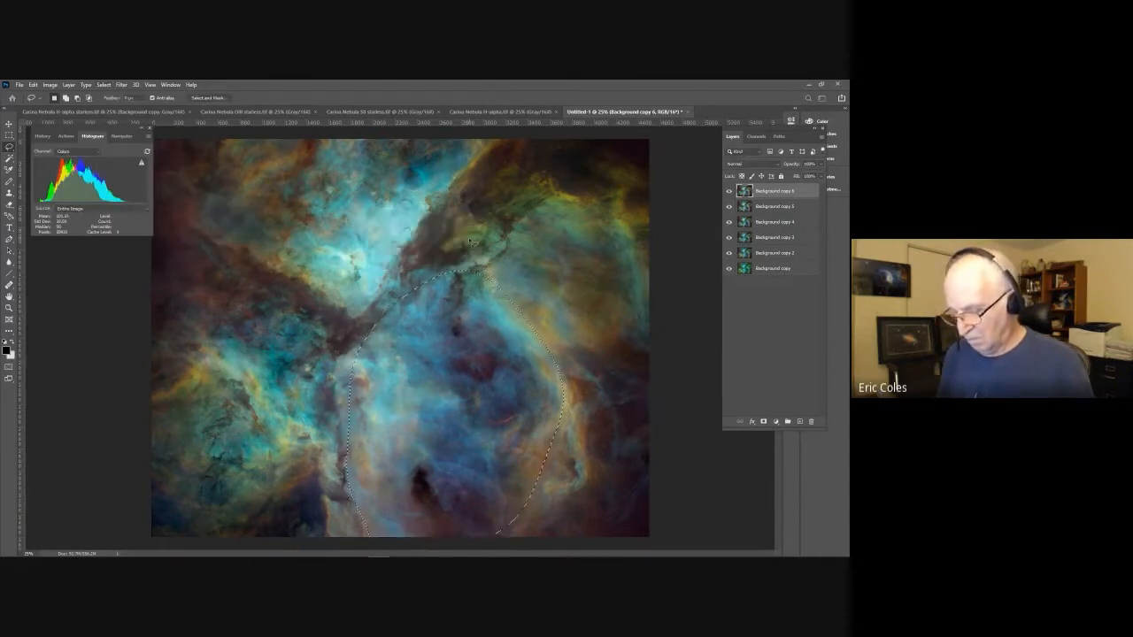
key("ctrl+h")
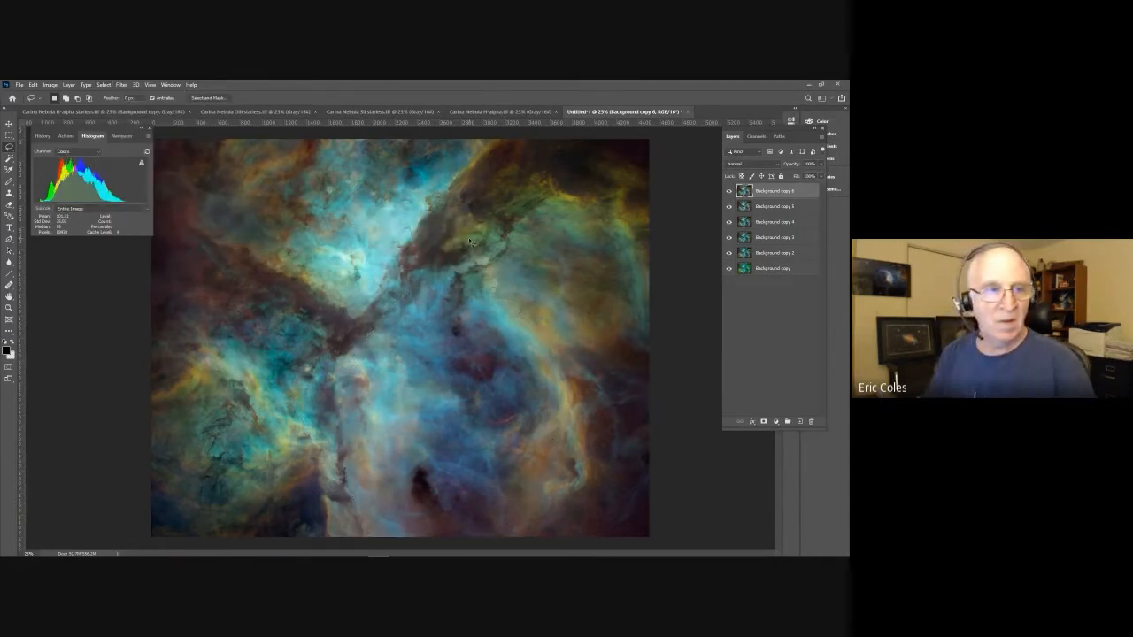
Raise the red channel's black input and midtones in Levels to warm the oval blue area.
left_click(48, 85)
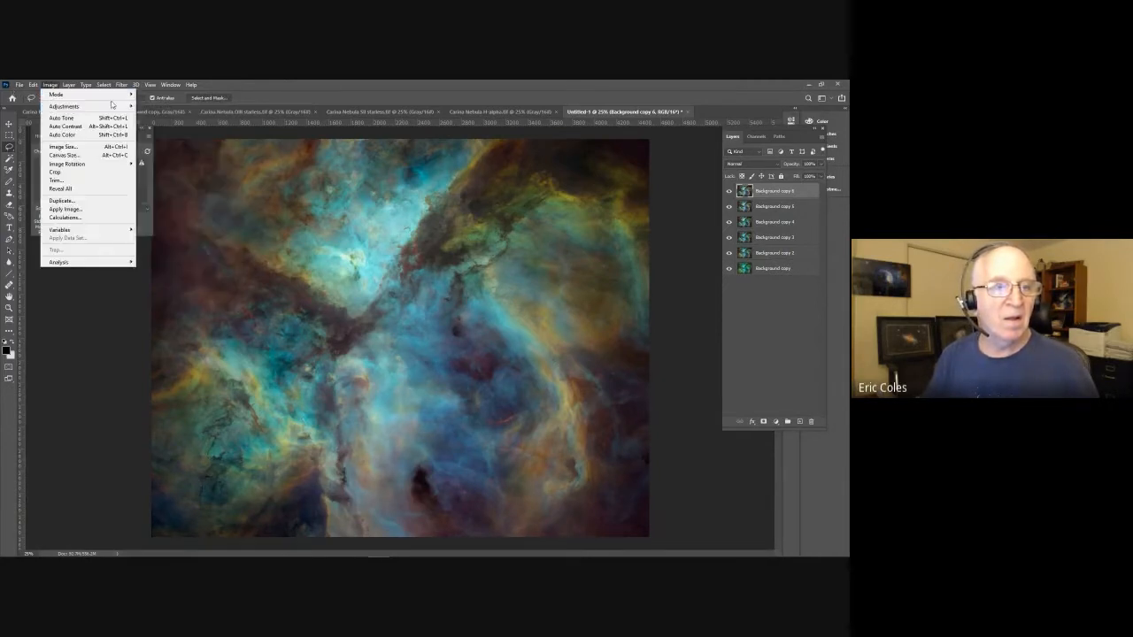
left_click(149, 114)
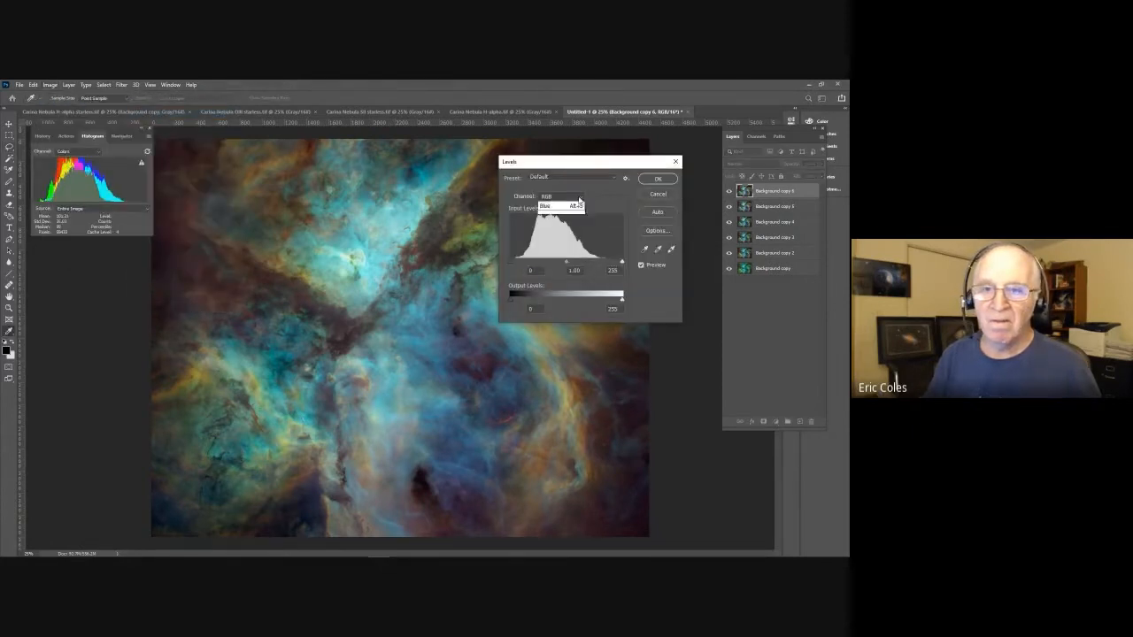
left_click(571, 207)
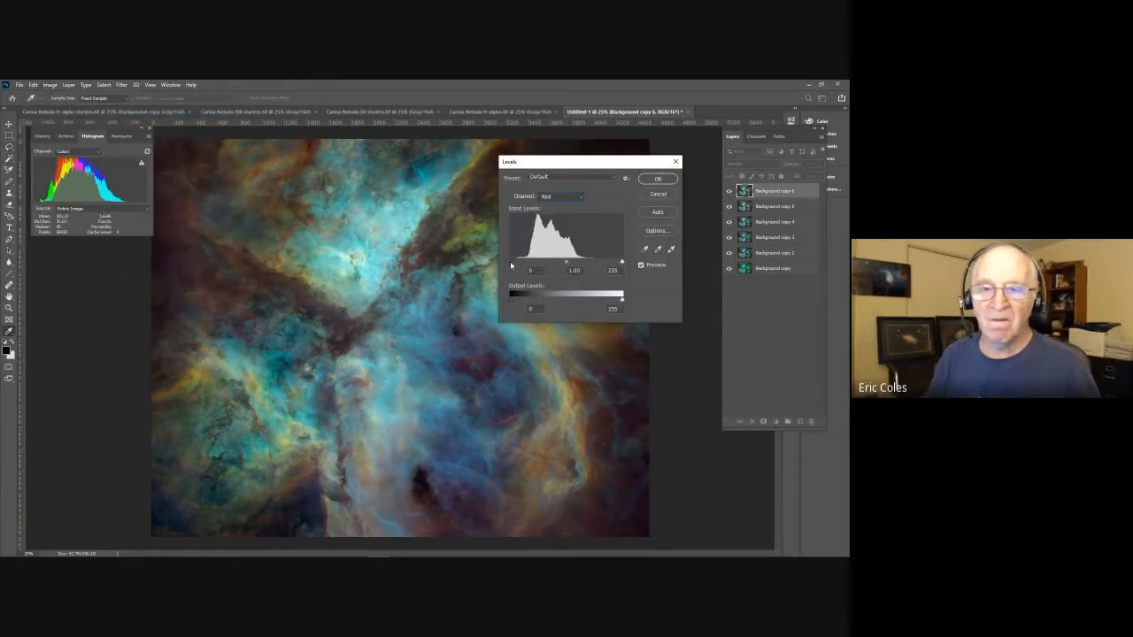
left_click_drag(510, 264, 558, 265)
key("Tab")
Set the green channel's Levels midtones to 1.05 for the oval blue area.
left_click(579, 196)
left_click(555, 208)
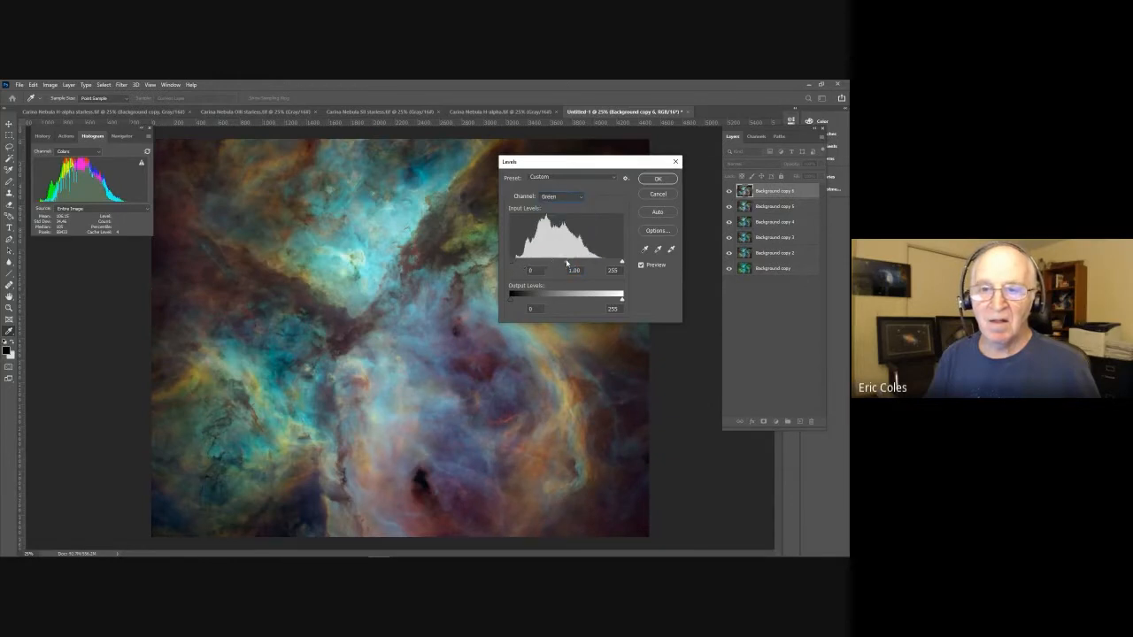
left_click_drag(566, 262, 564, 261)
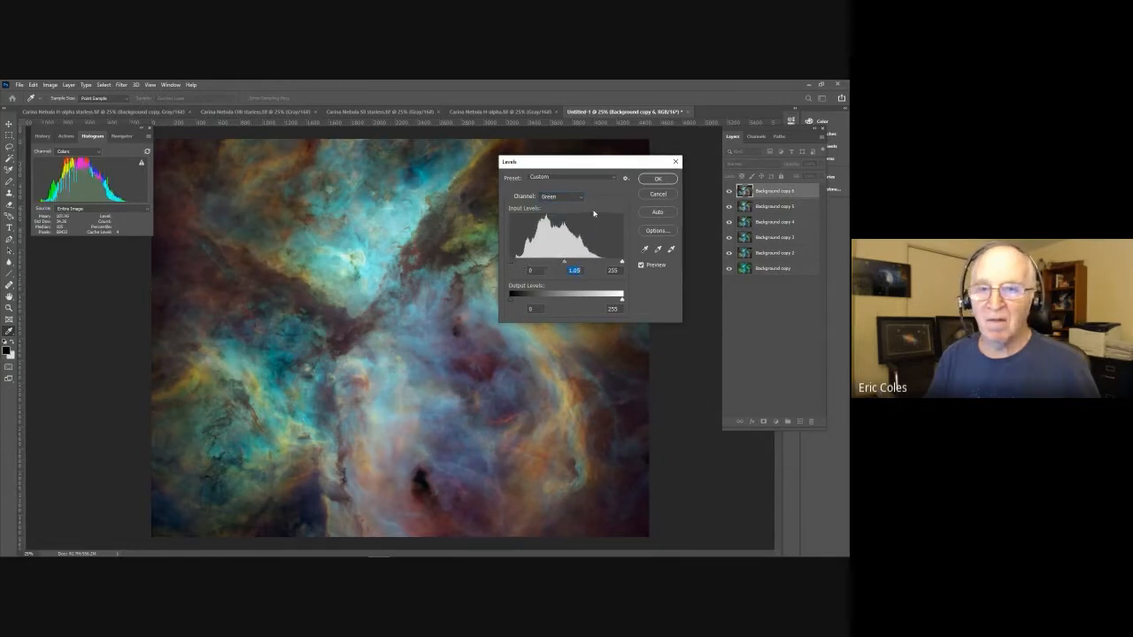
Set the blue channel's Levels to a black input of 12 and midtones of 1.03, compare the preview, and apply the adjustment.
left_click(581, 197)
left_click(553, 231)
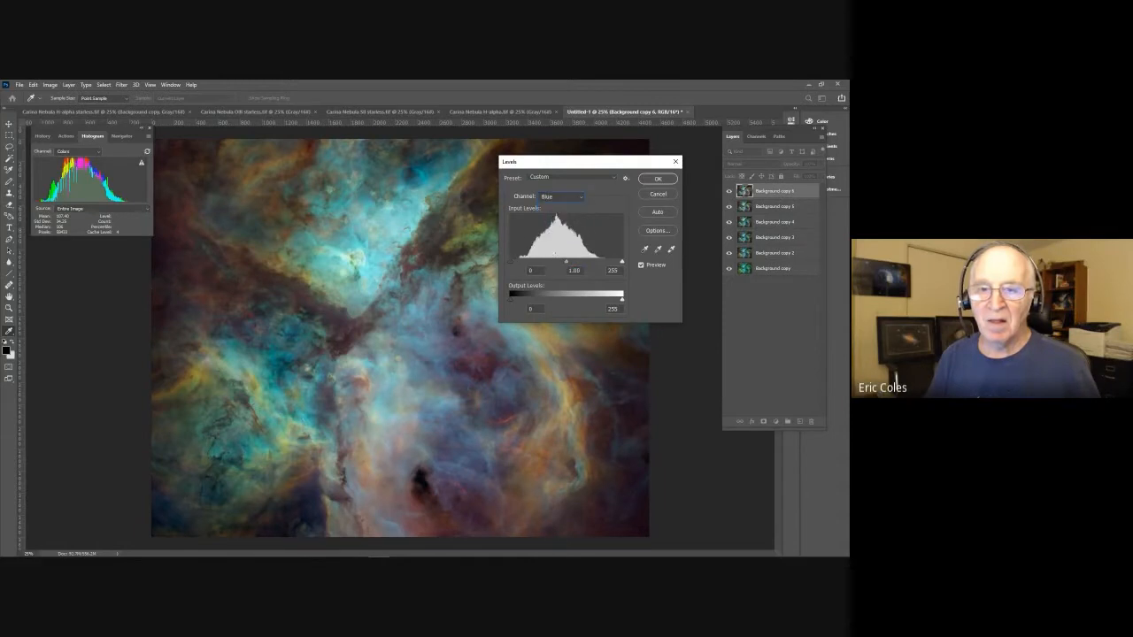
left_click_drag(517, 262, 567, 262)
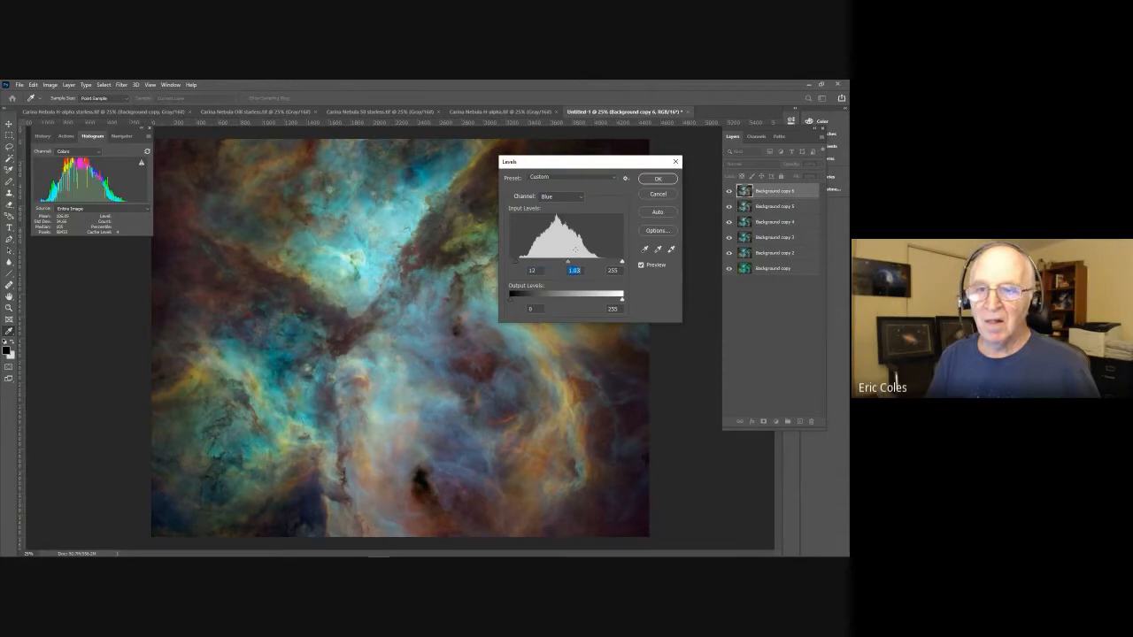
left_click(641, 265)
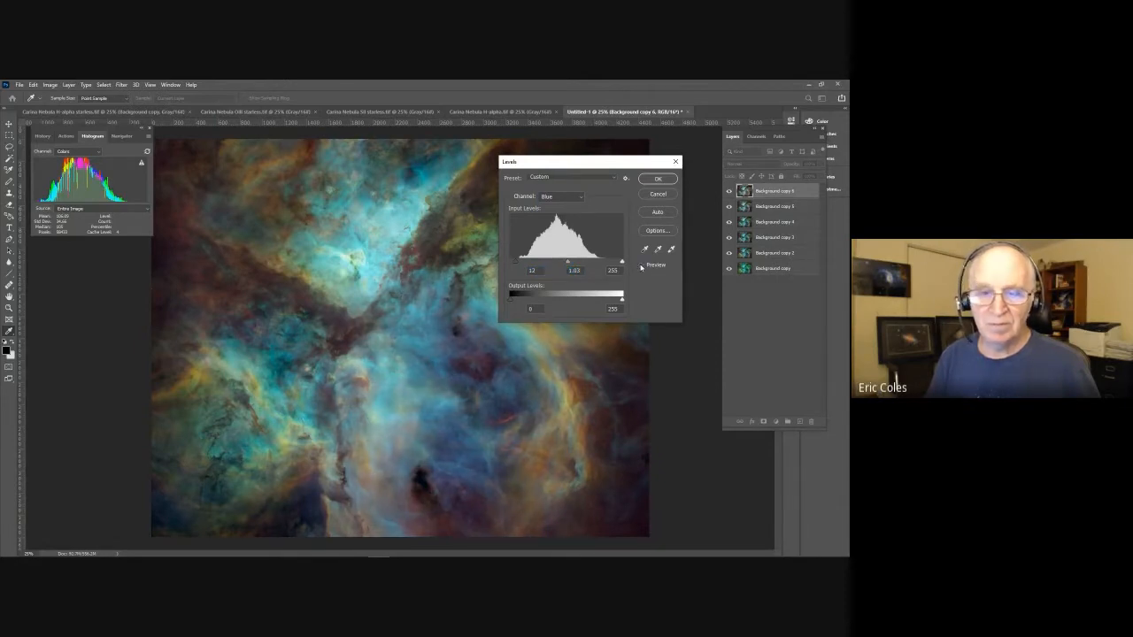
left_click(641, 265)
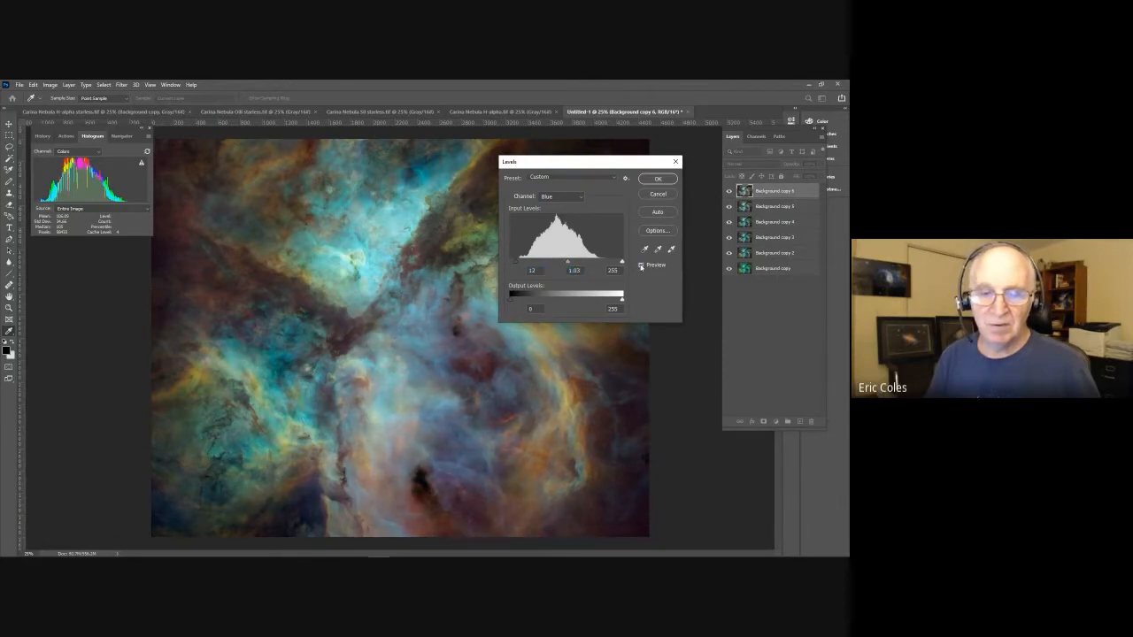
left_click(641, 266)
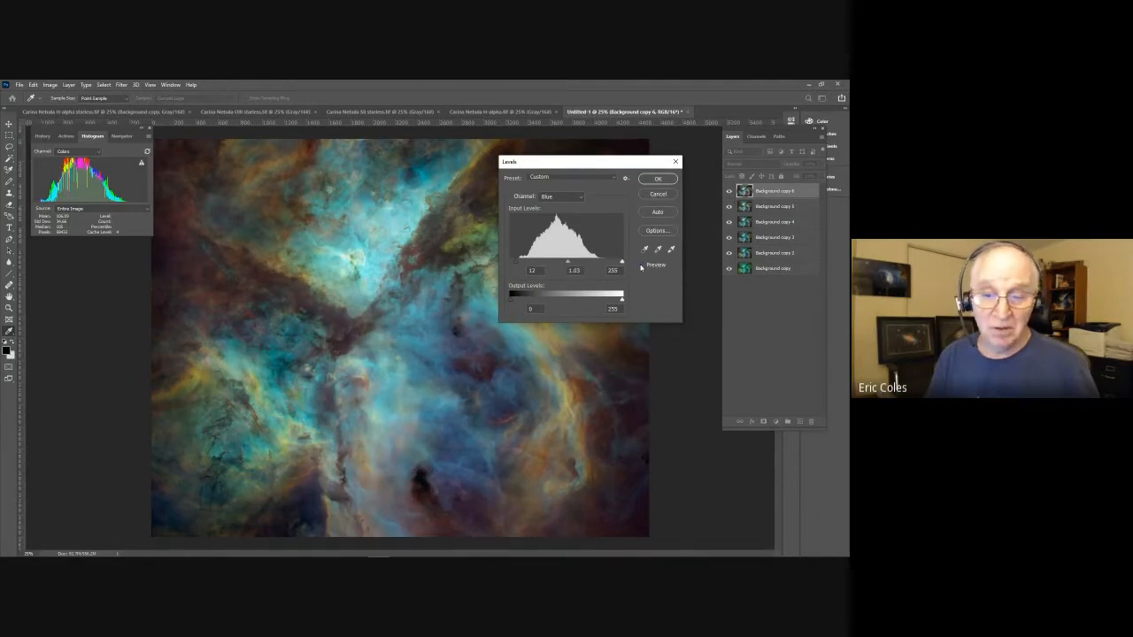
left_click(640, 265)
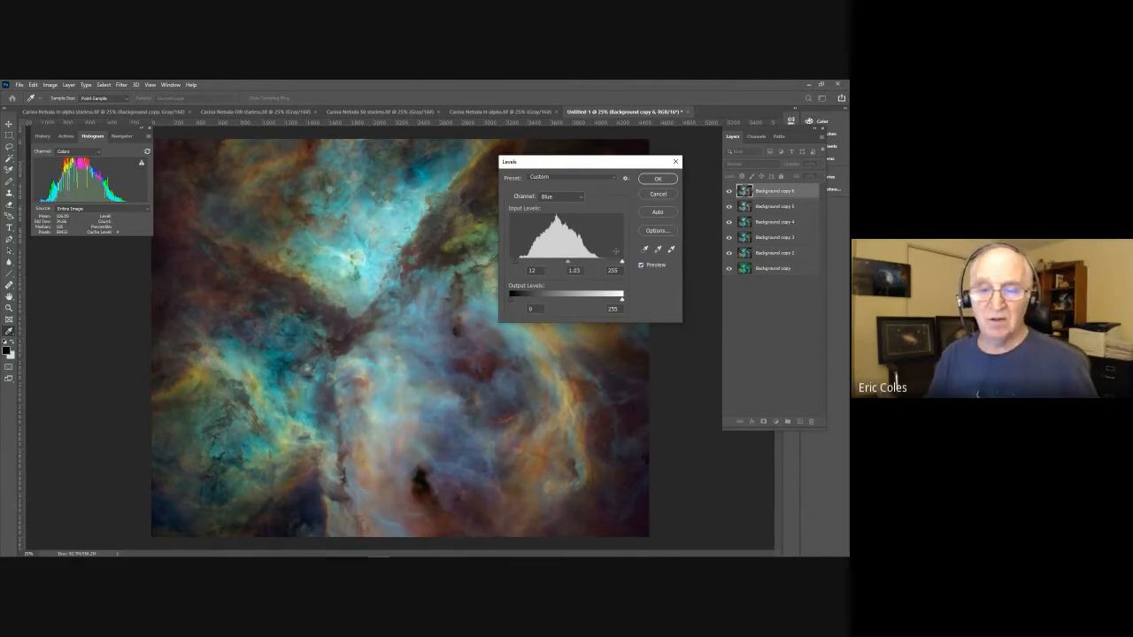
left_click(657, 179)
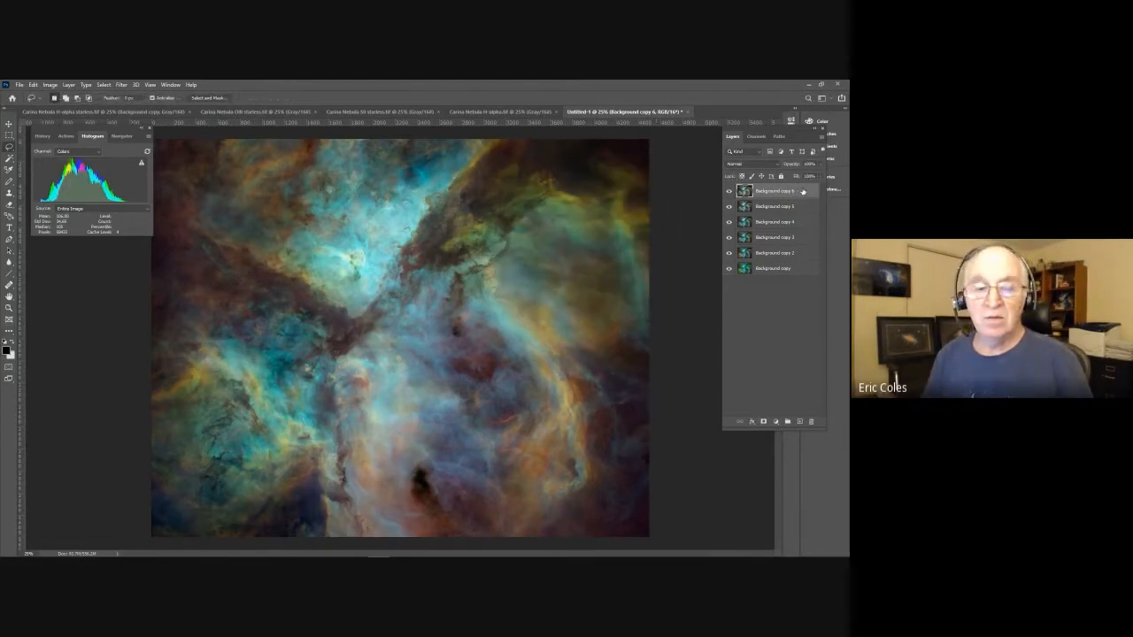
Duplicate the top layer and give the copy a new two-letter name.
left_click_drag(803, 191, 800, 421)
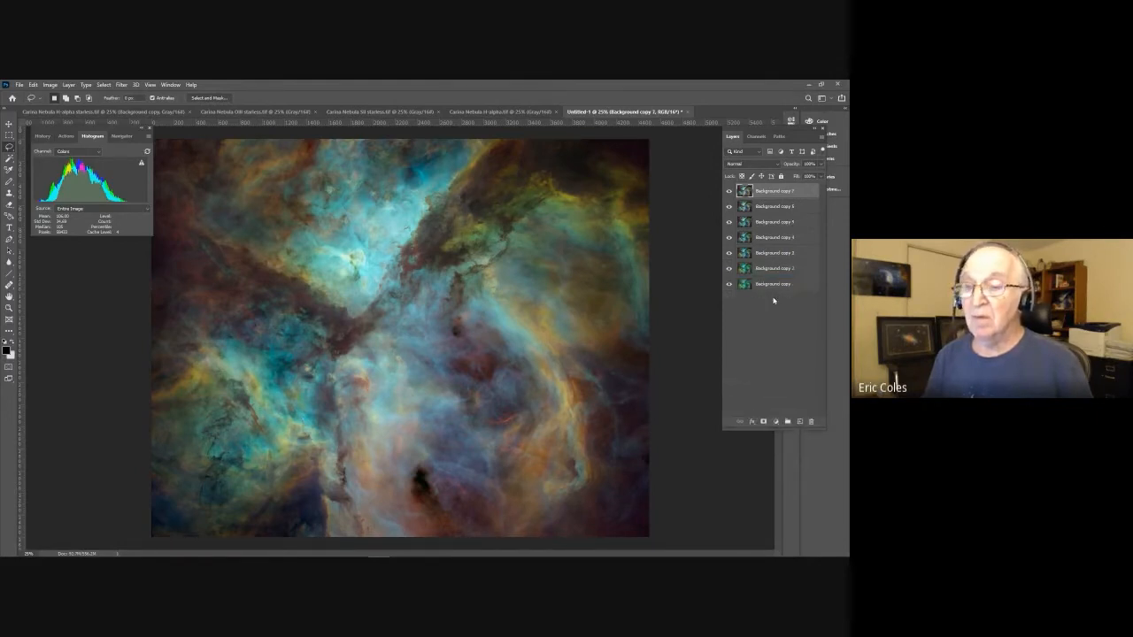
double_click(764, 191)
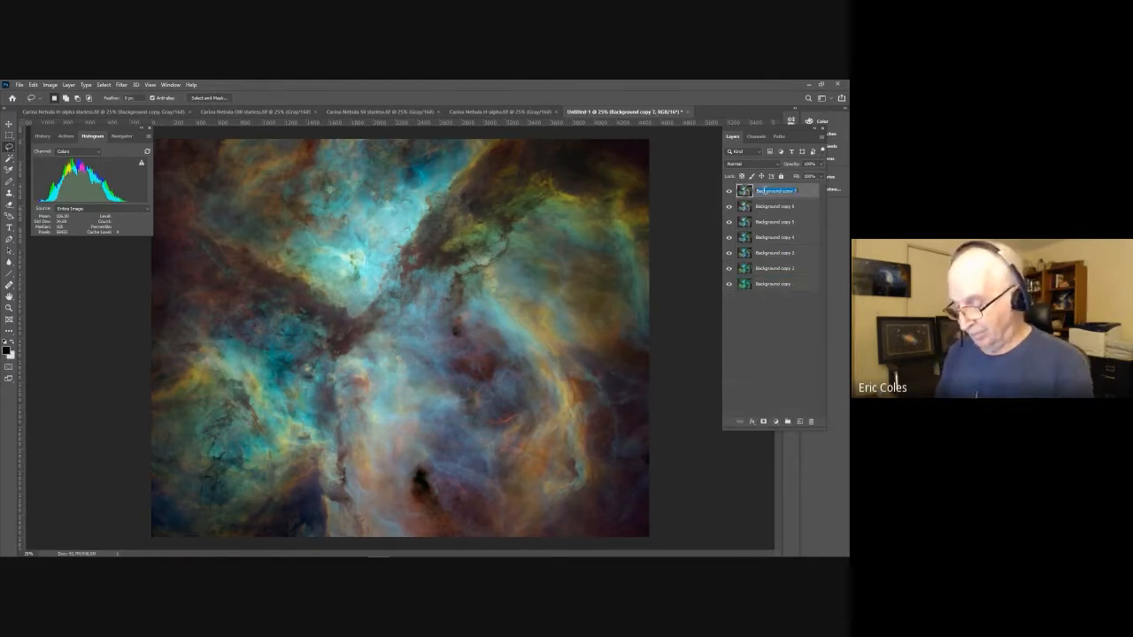
type("gr")
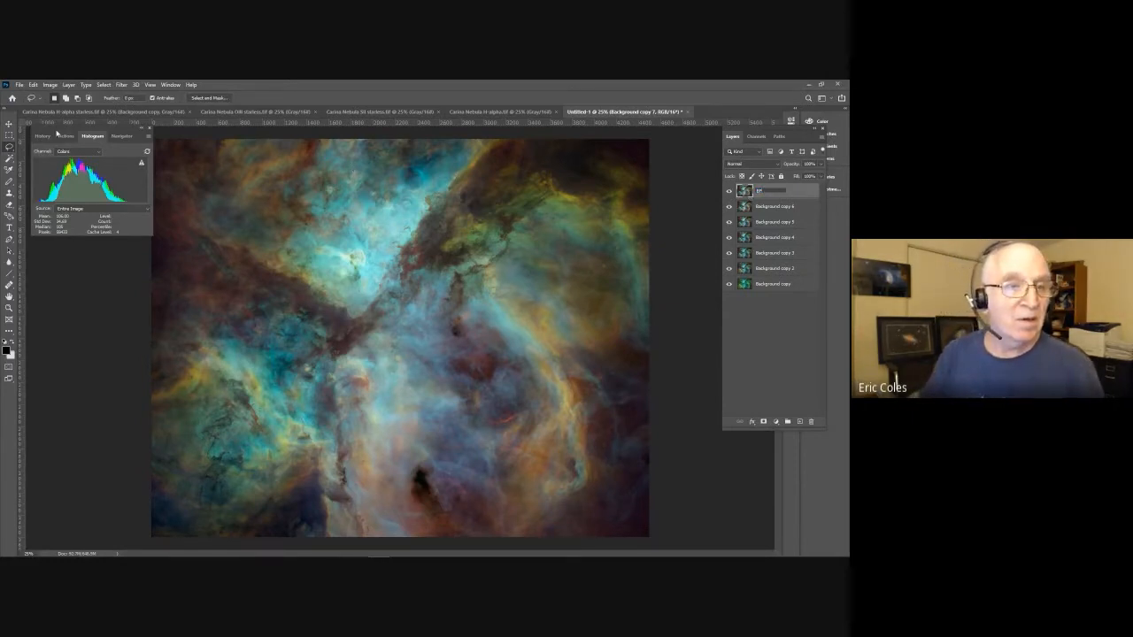
key("Return")
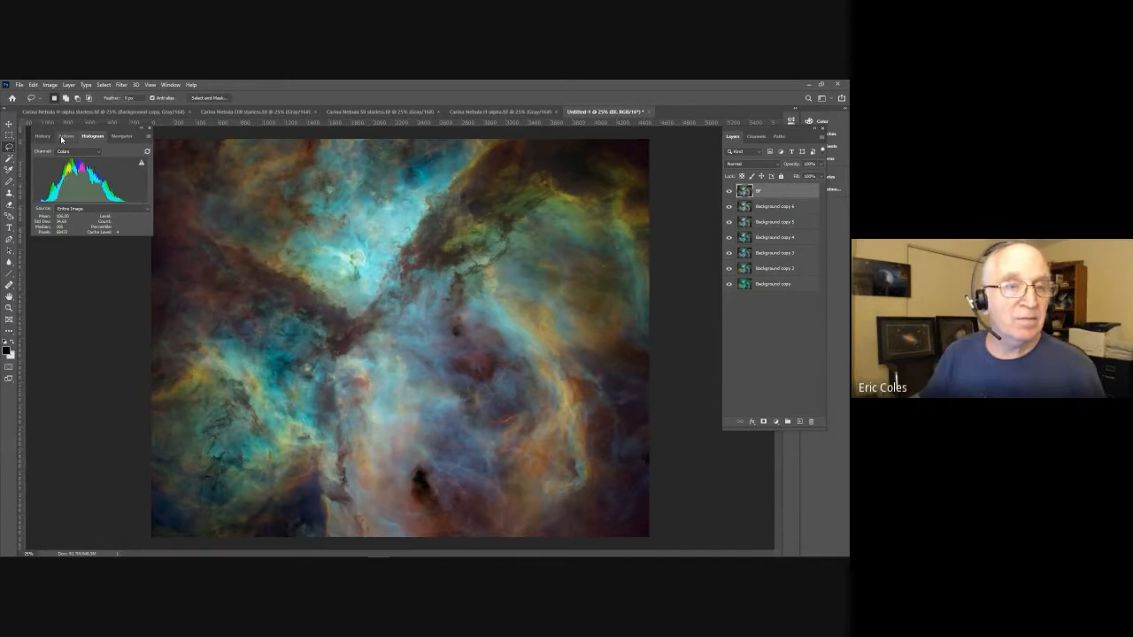
Play the recorded Tone Map Adjustment action on the renamed top layer.
left_click(61, 135)
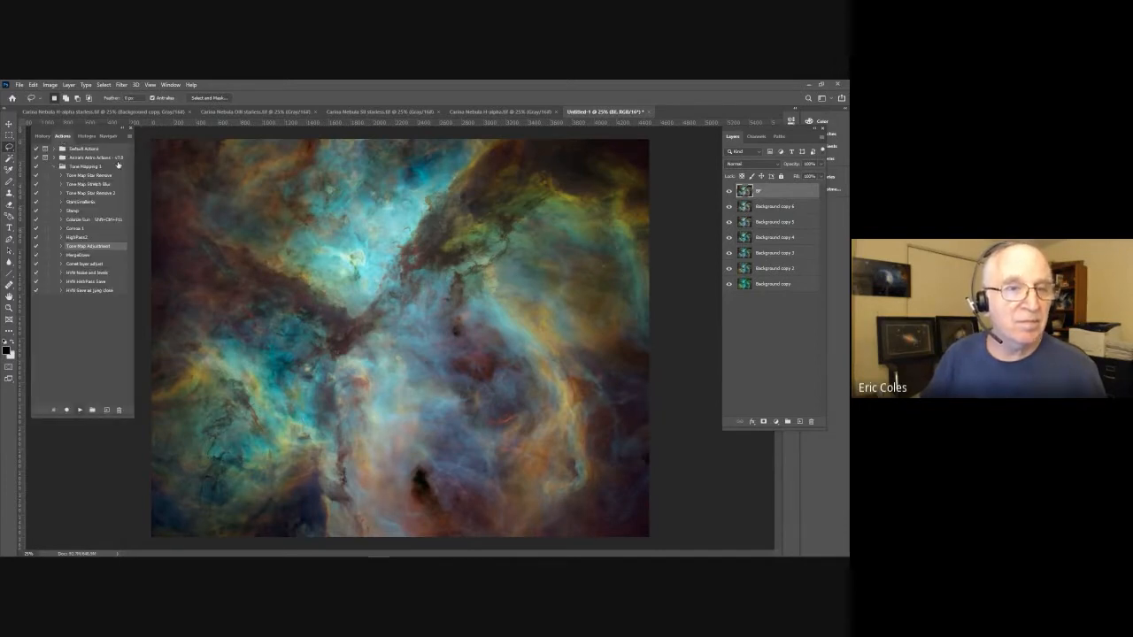
left_click(129, 135)
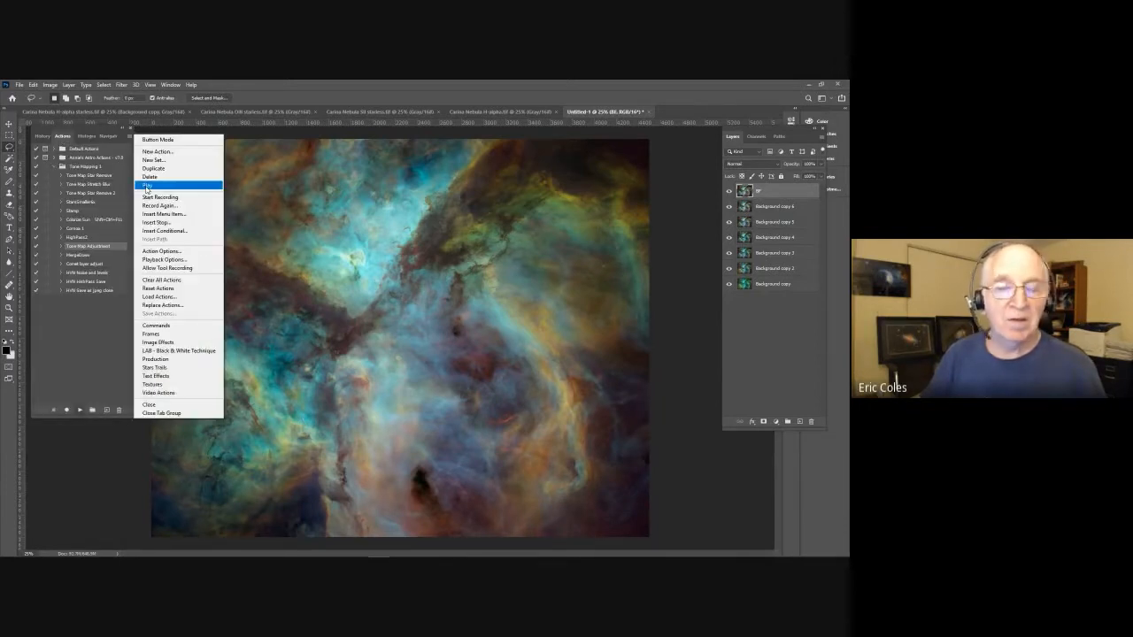
left_click(147, 187)
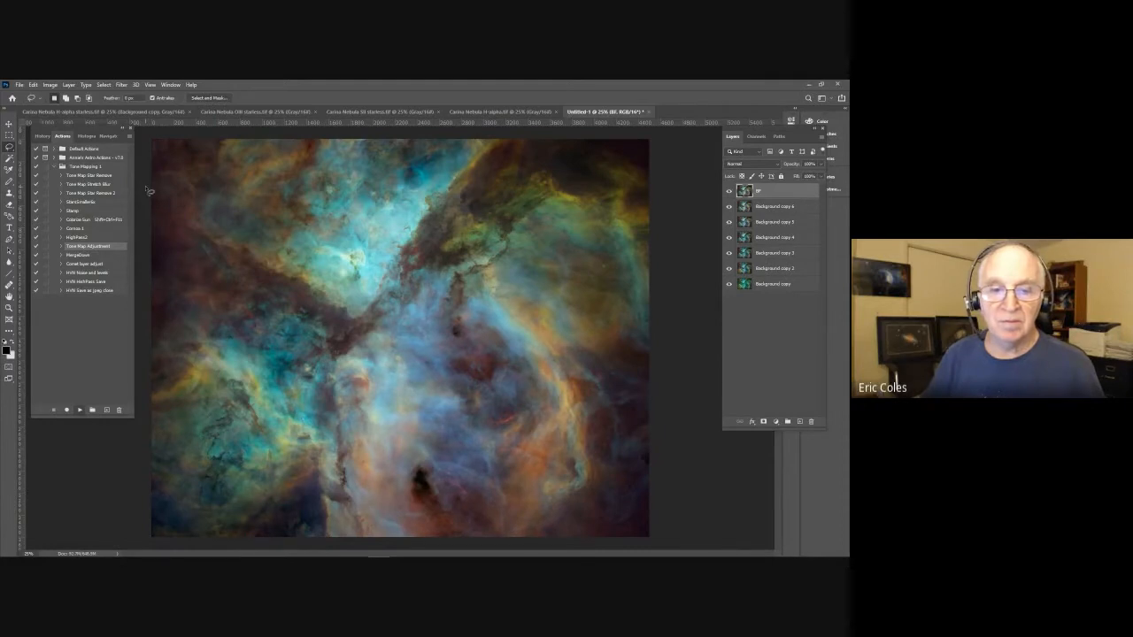
Hide every layer above Background copy to view the original color composite.
left_click(730, 192)
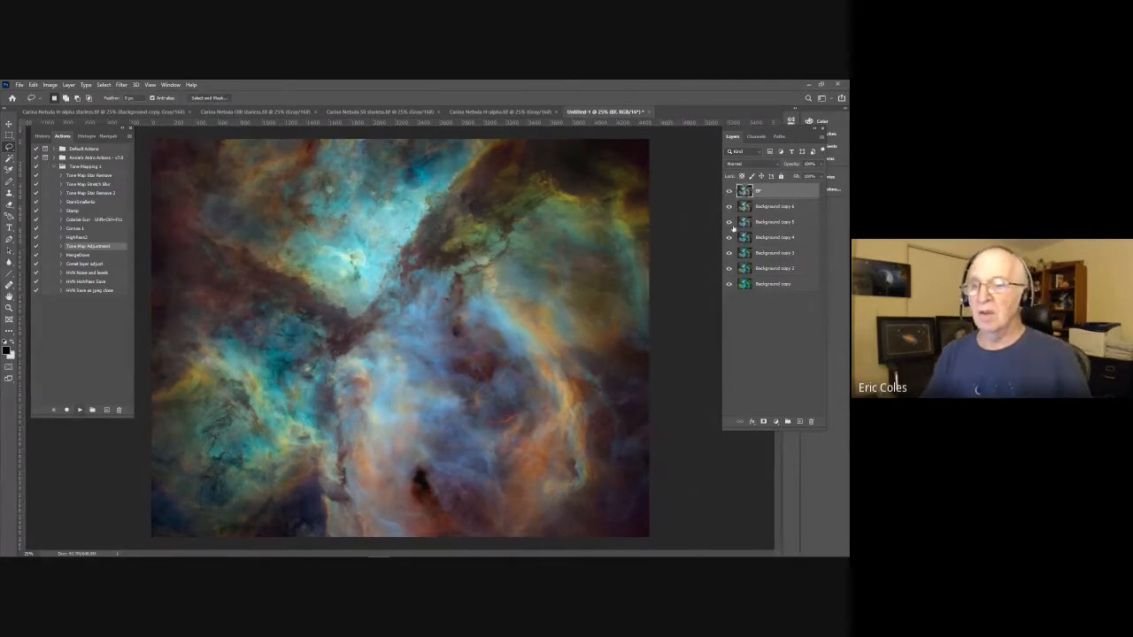
left_click(729, 209)
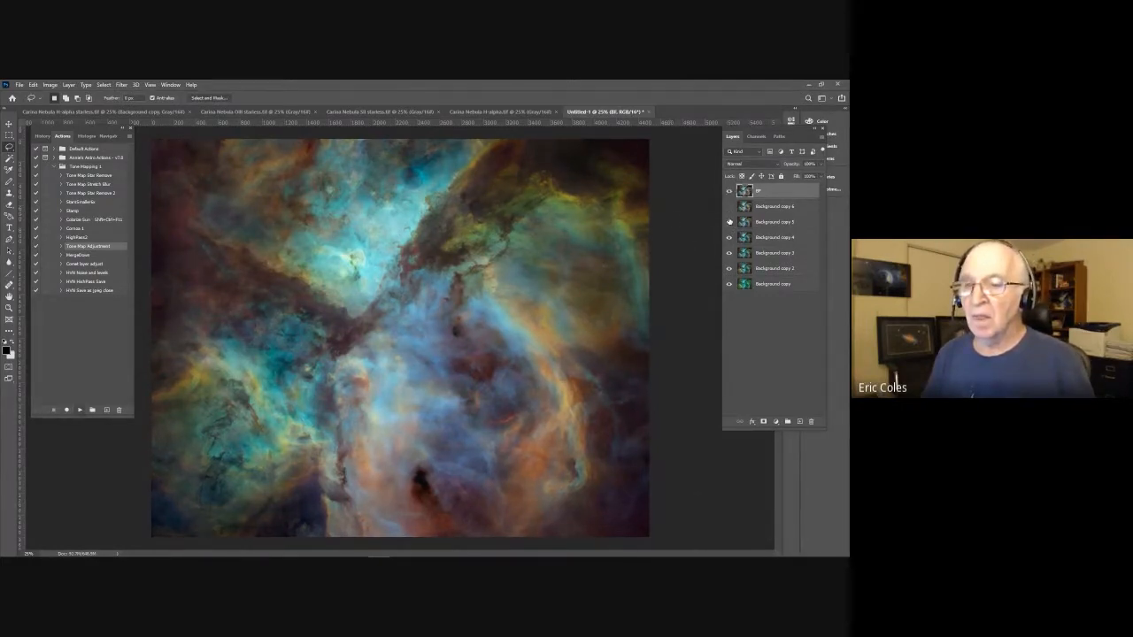
left_click(730, 237)
left_click(729, 253)
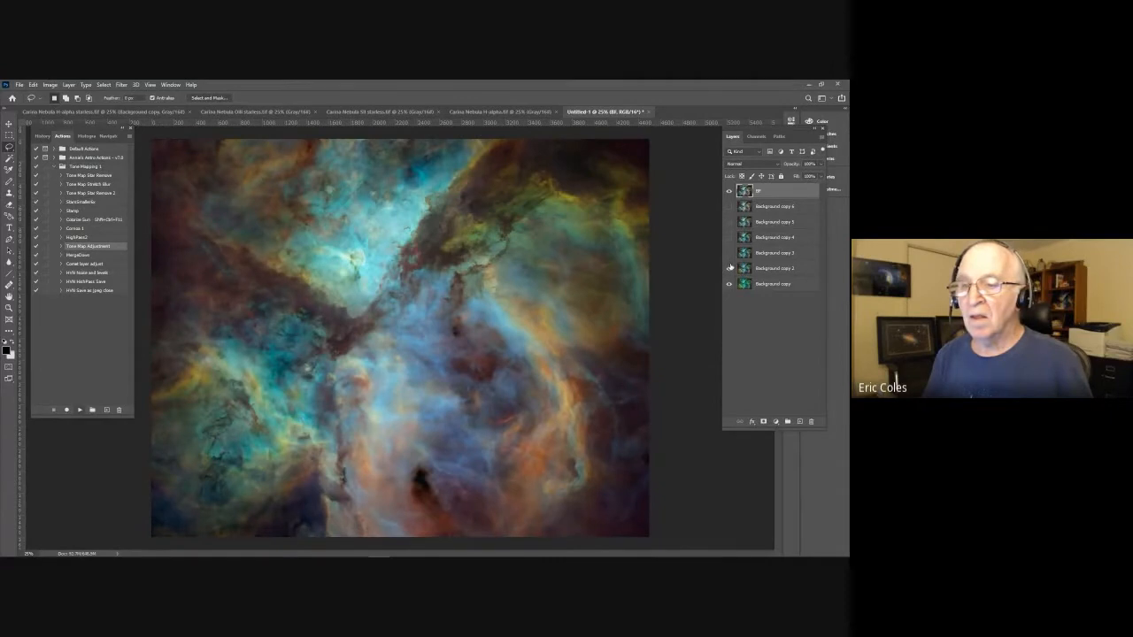
left_click(729, 192)
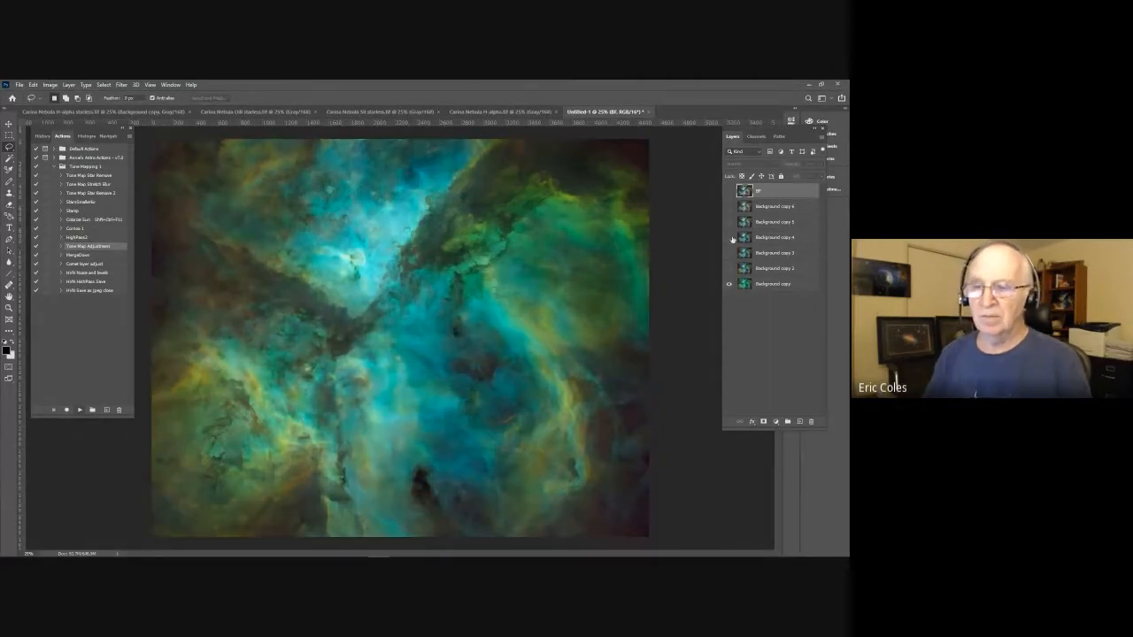
Show Background copy 2 and toggle the top layer's visibility to compare the color-balanced, tone-mapped version against it.
left_click(729, 268)
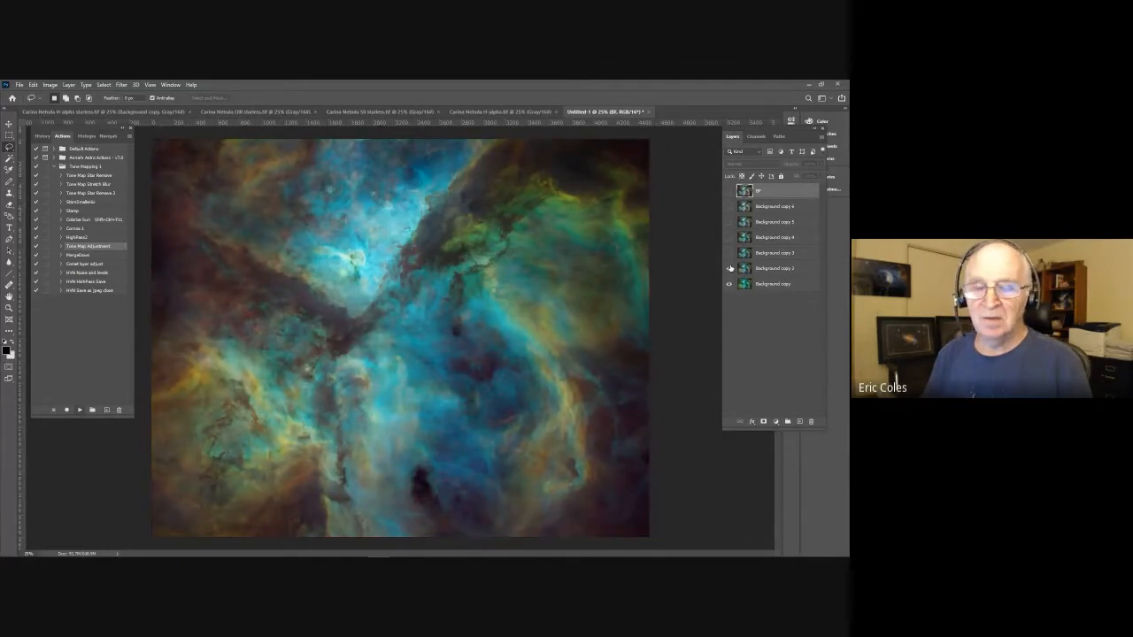
left_click(729, 191)
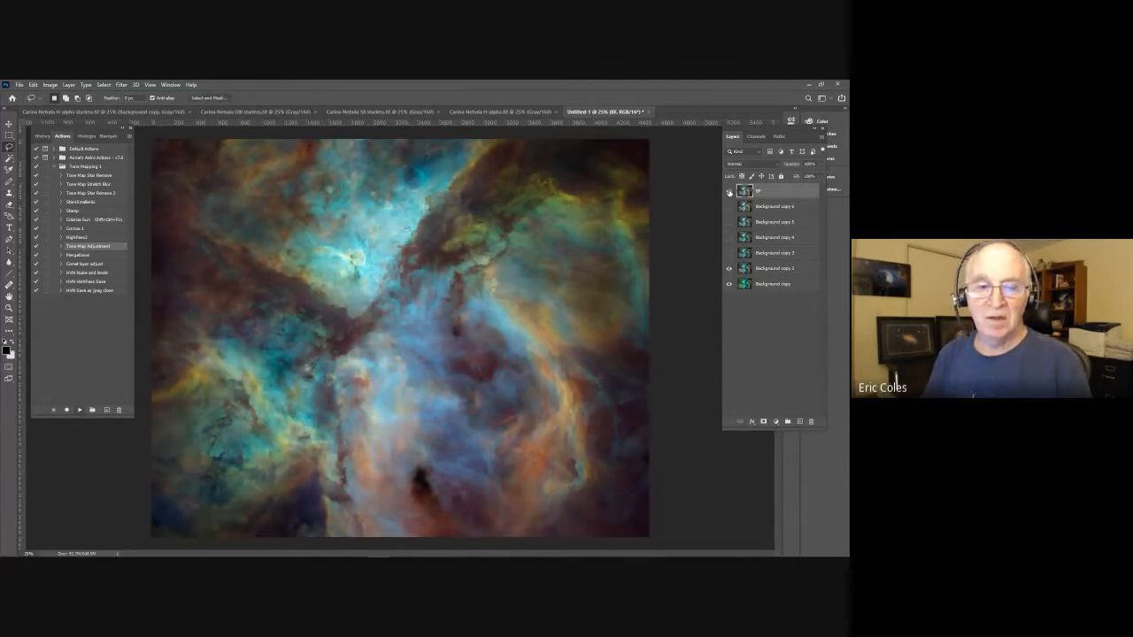
left_click(729, 192)
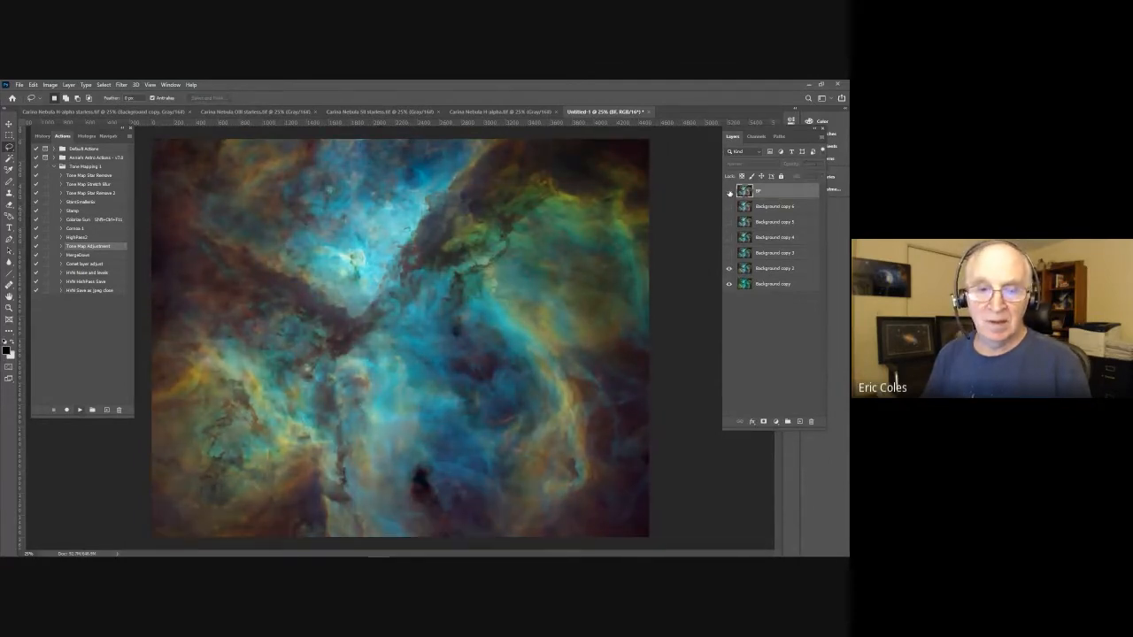
left_click(729, 192)
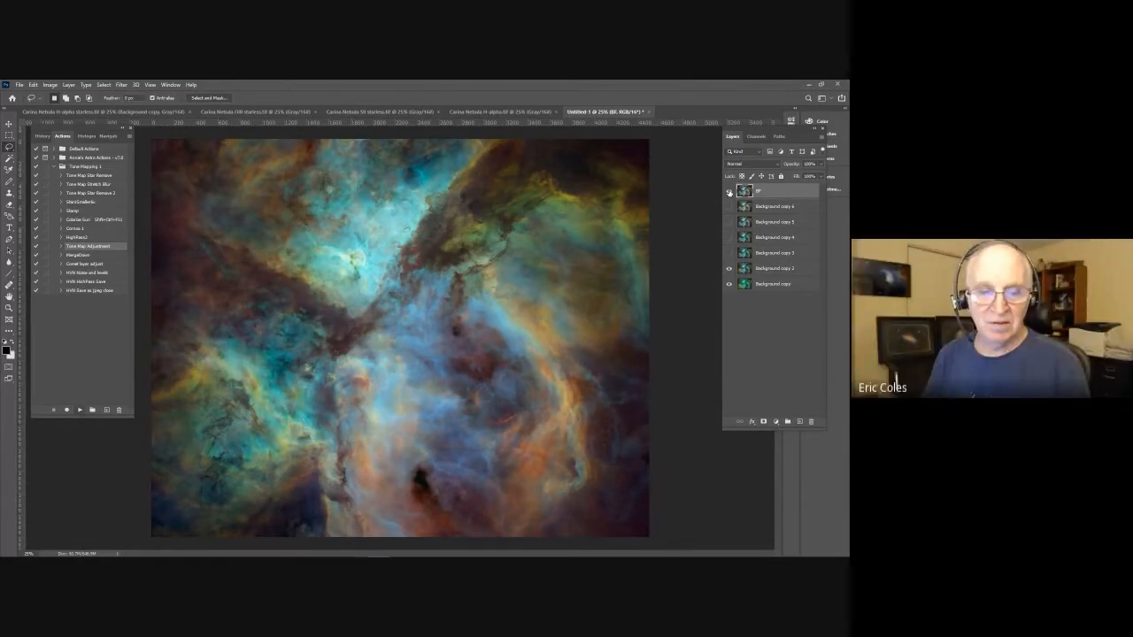
left_click(729, 192)
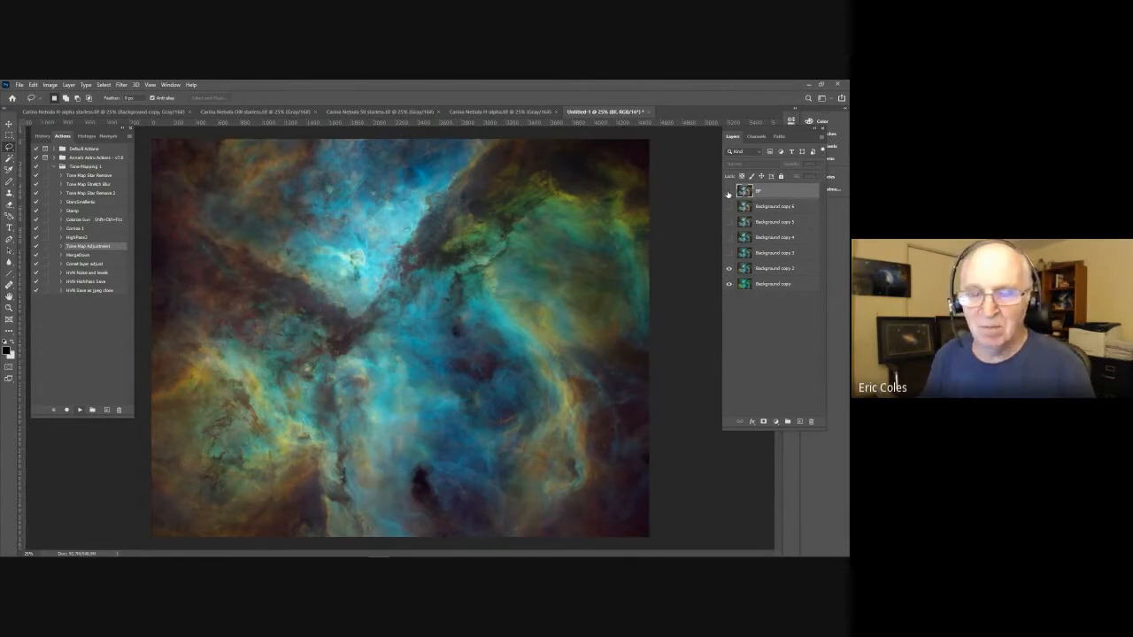
left_click(728, 192)
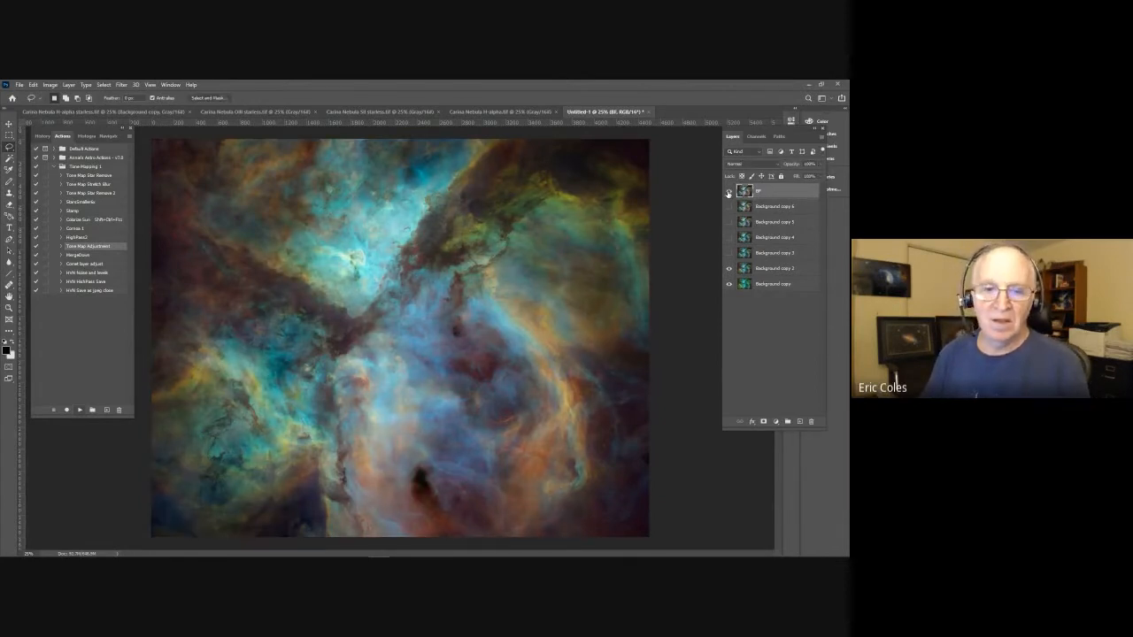
Restore the visibility of the layers Background copy 3 through Background copy 6.
left_click(729, 255)
left_click(728, 237)
left_click(728, 222)
left_click(728, 206)
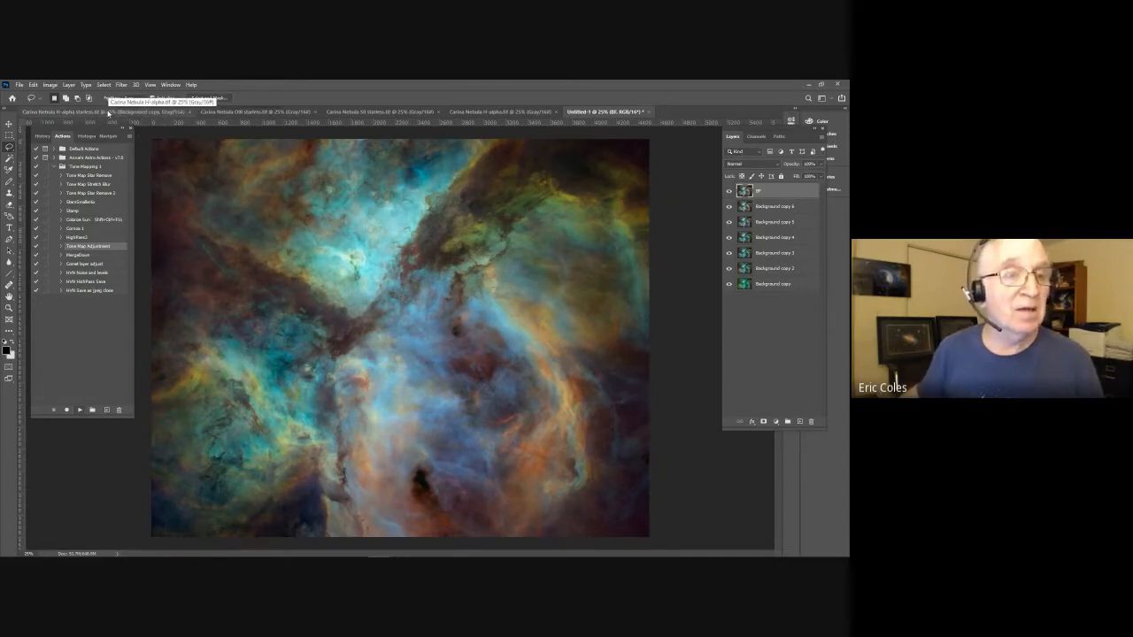
Copy the entire Carina Nebula H-alpha image with stars and paste it as the top layer of the RGB composite.
left_click(464, 113)
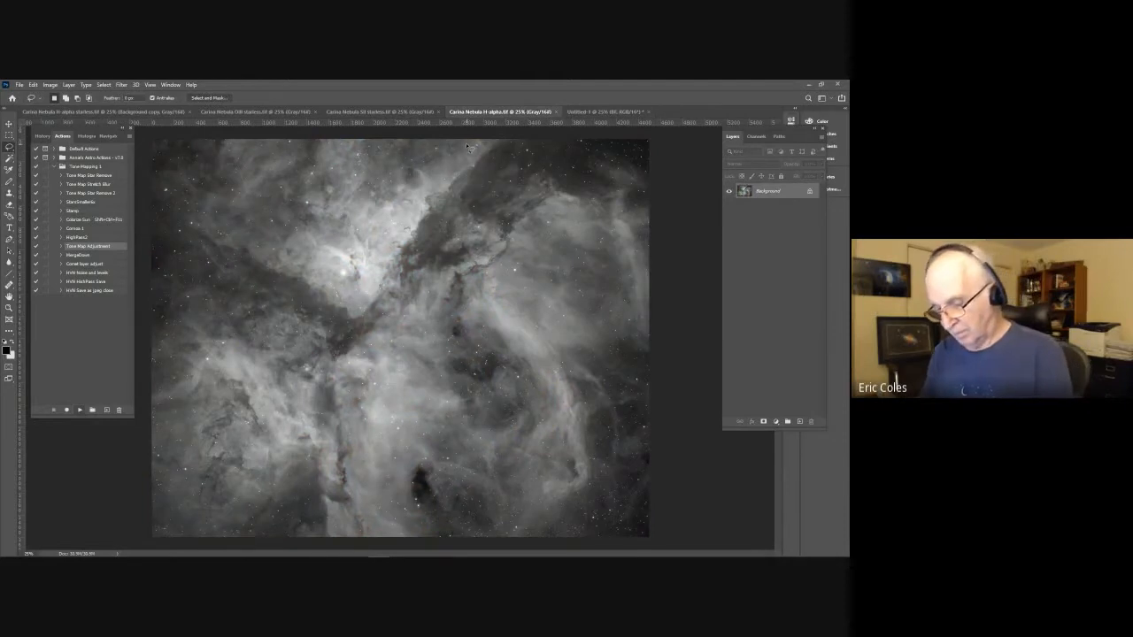
key("ctrl+a")
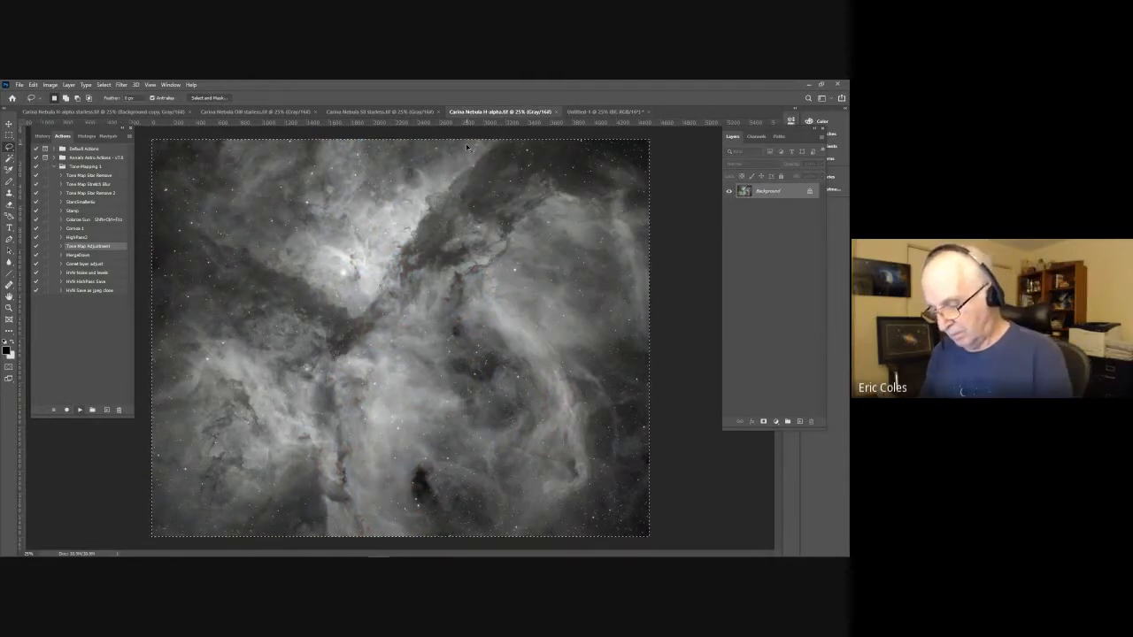
left_click(597, 113)
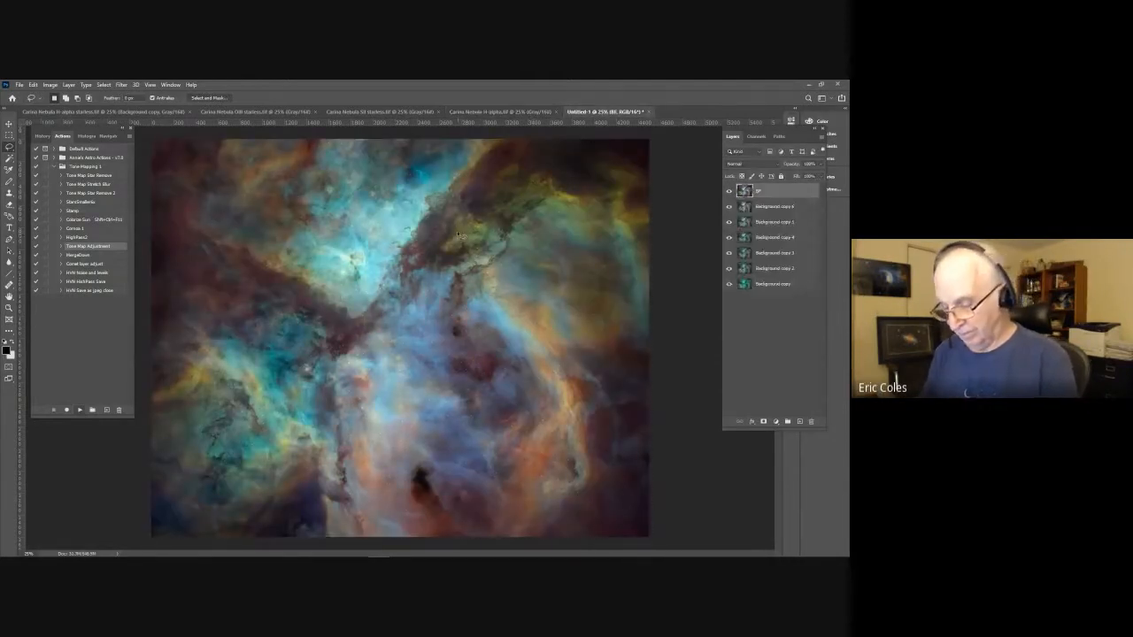
key("ctrl+v")
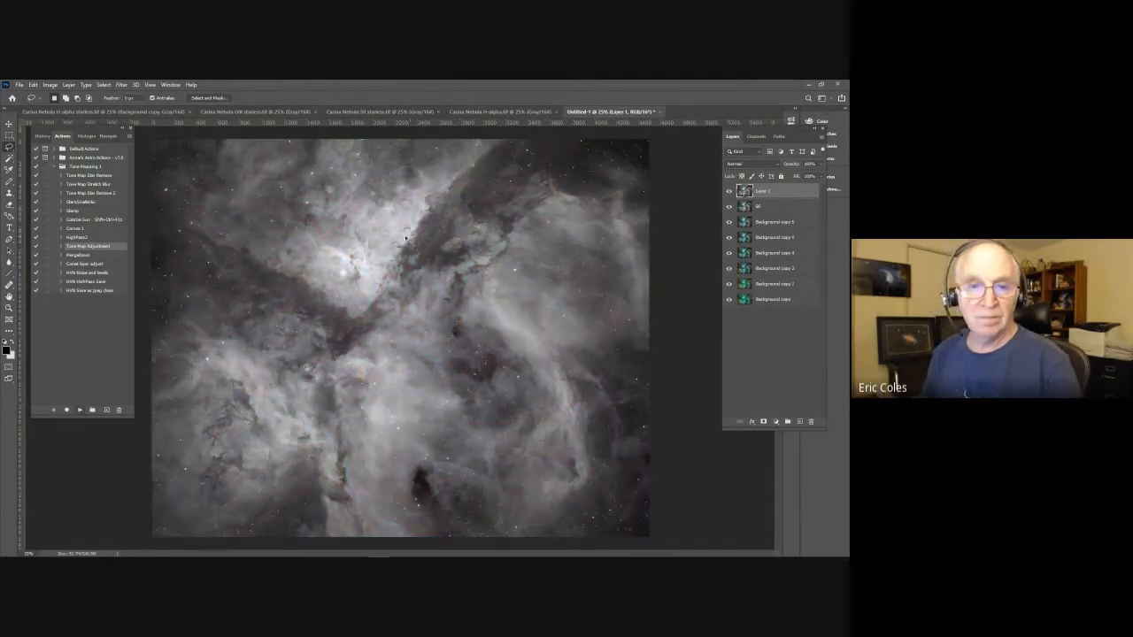
Rename the pasted layer H Lum and set its blend mode to Luminosity.
double_click(760, 191)
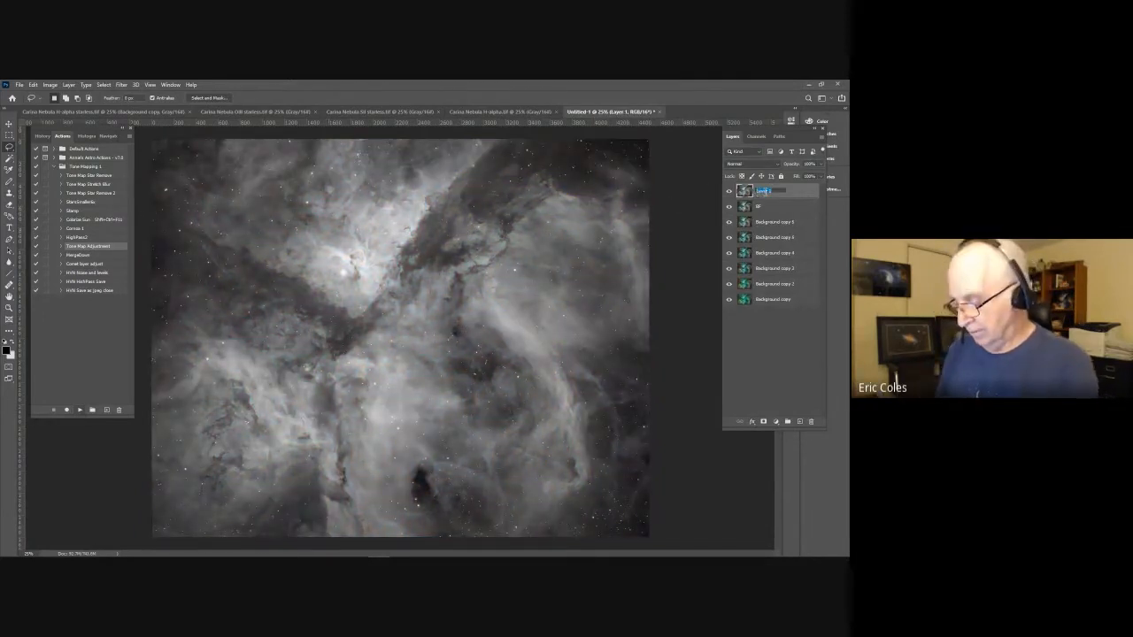
type("H Lum")
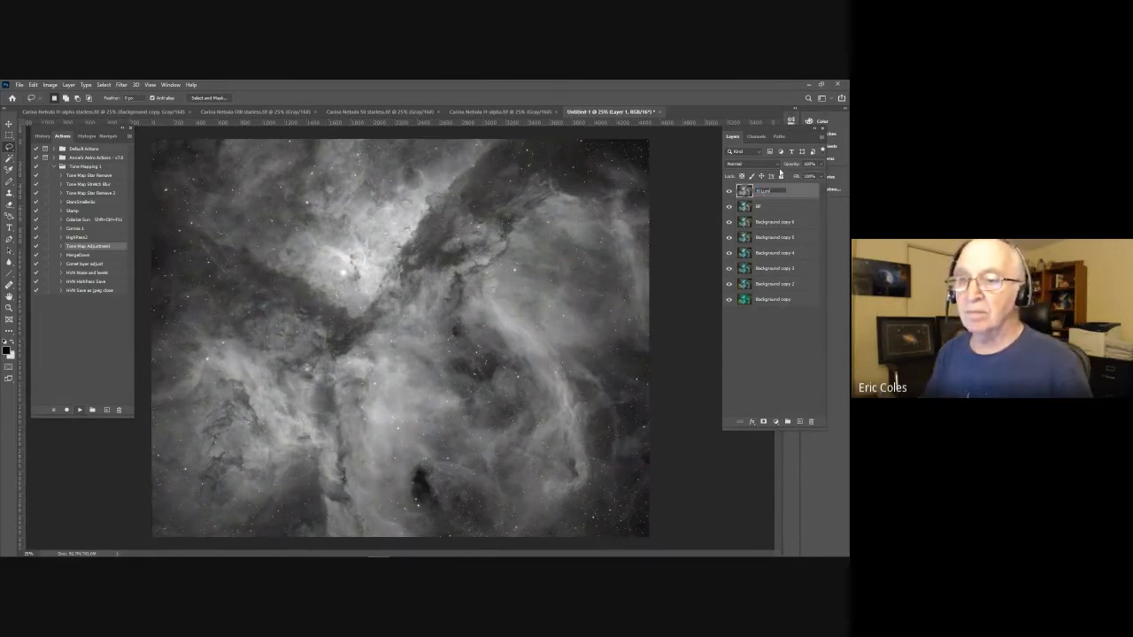
key("Return")
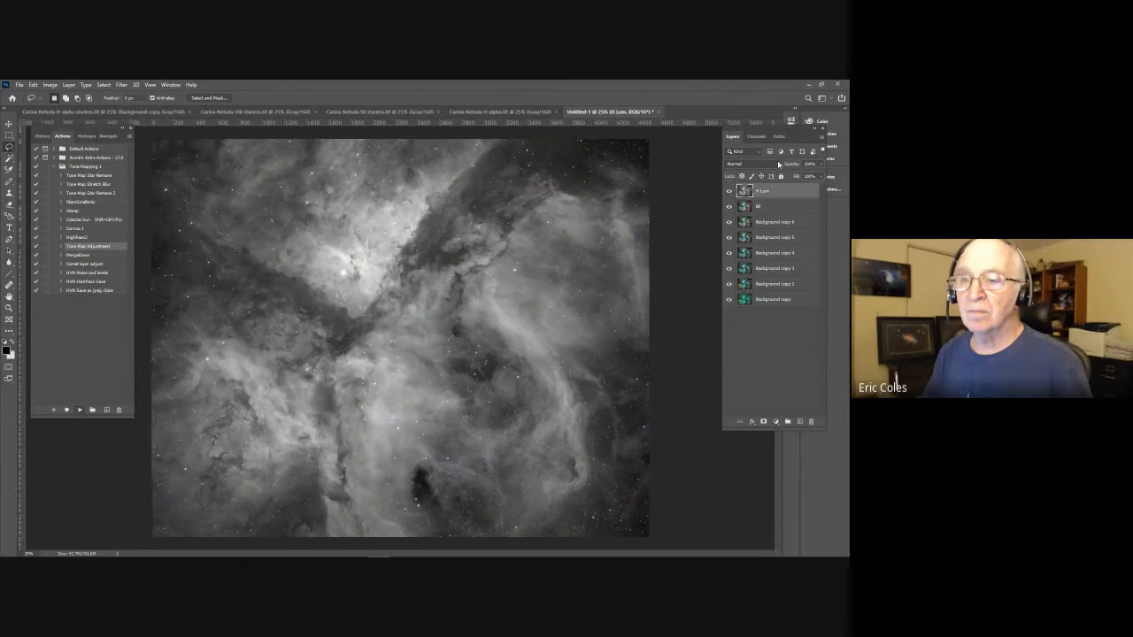
left_click(775, 164)
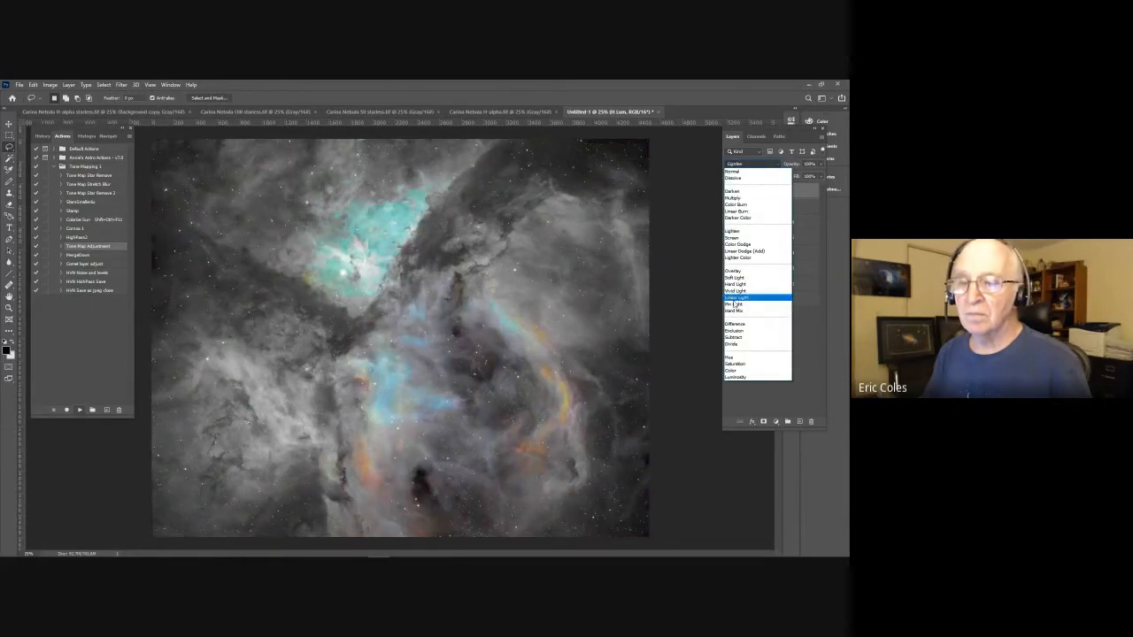
left_click(735, 377)
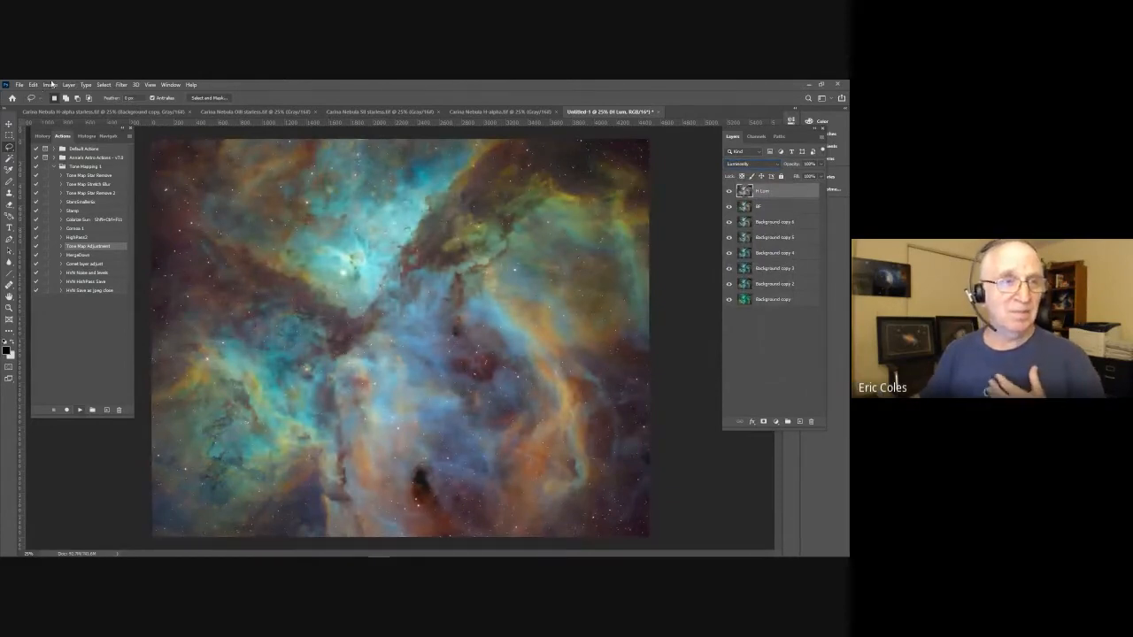
Darken the H Lum layer's midtones with a Levels adjustment and compare the composite with that layer hidden and shown.
left_click(51, 84)
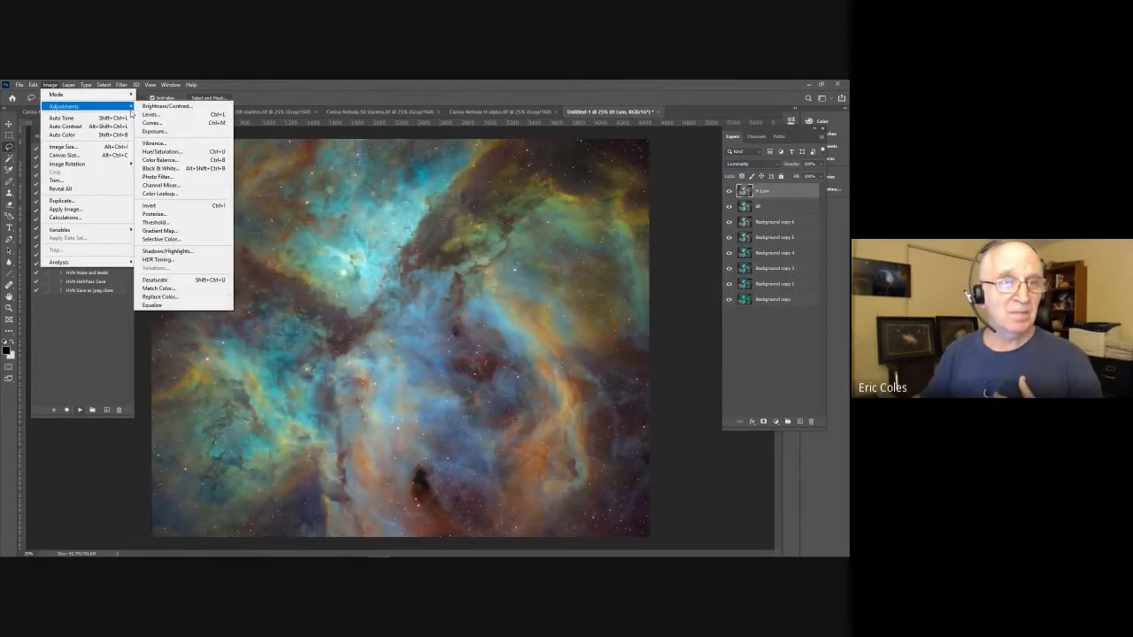
left_click(155, 115)
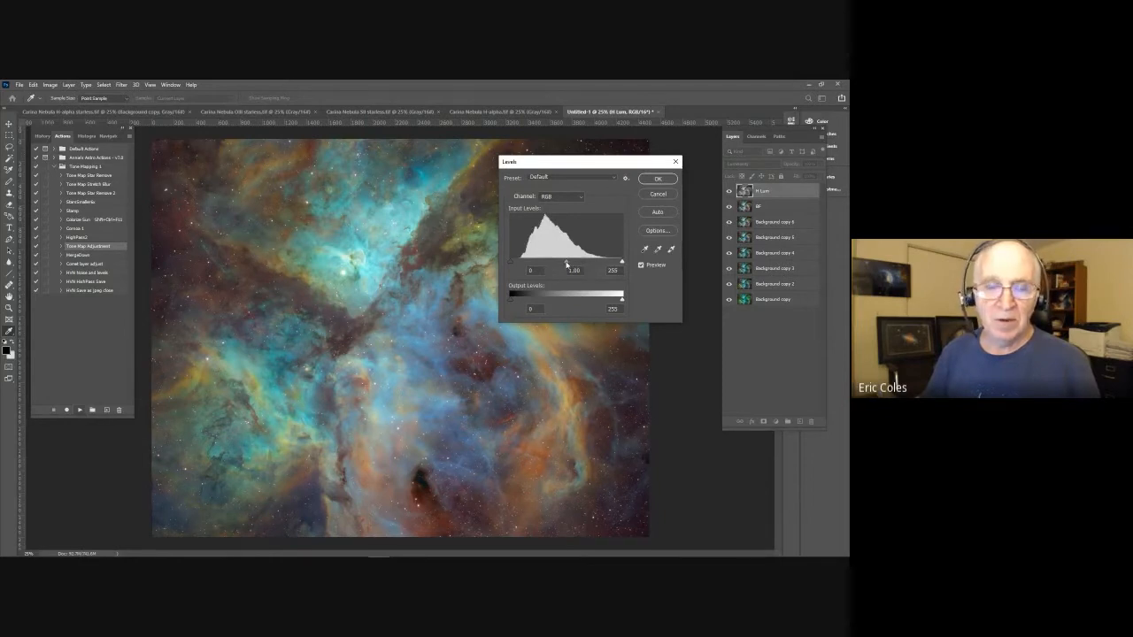
left_click_drag(567, 263, 573, 264)
left_click(656, 179)
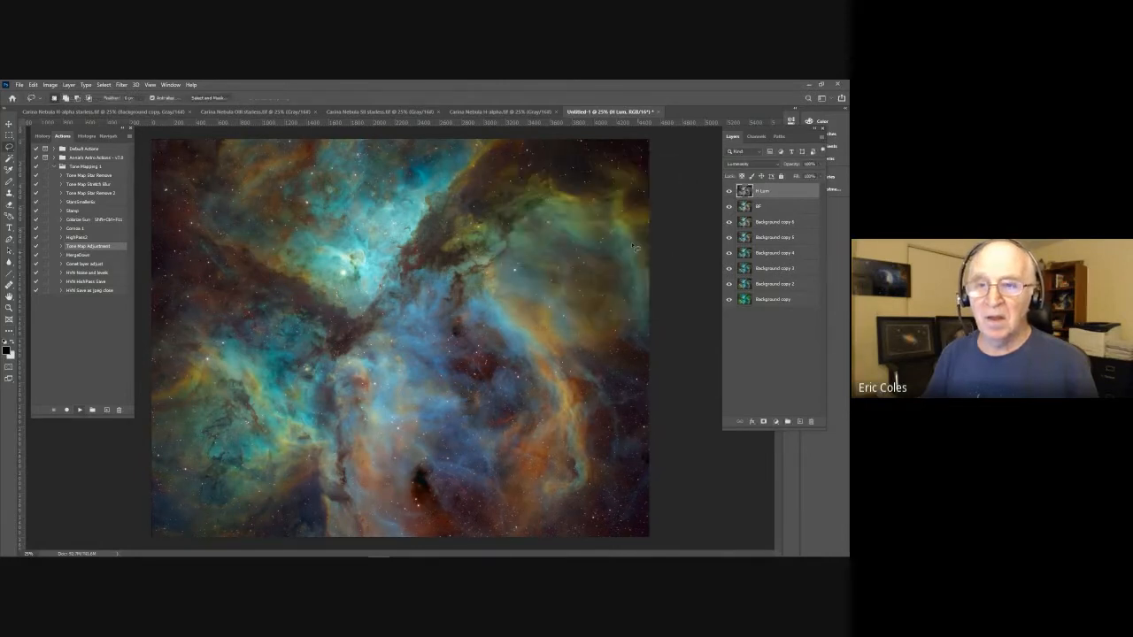
left_click(729, 192)
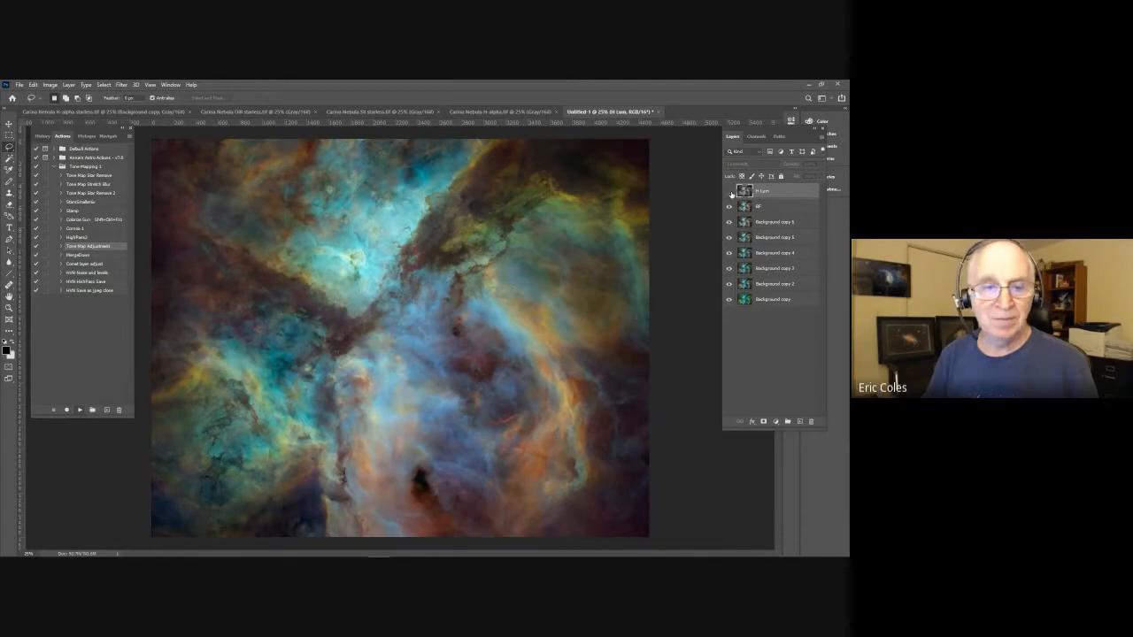
left_click(729, 193)
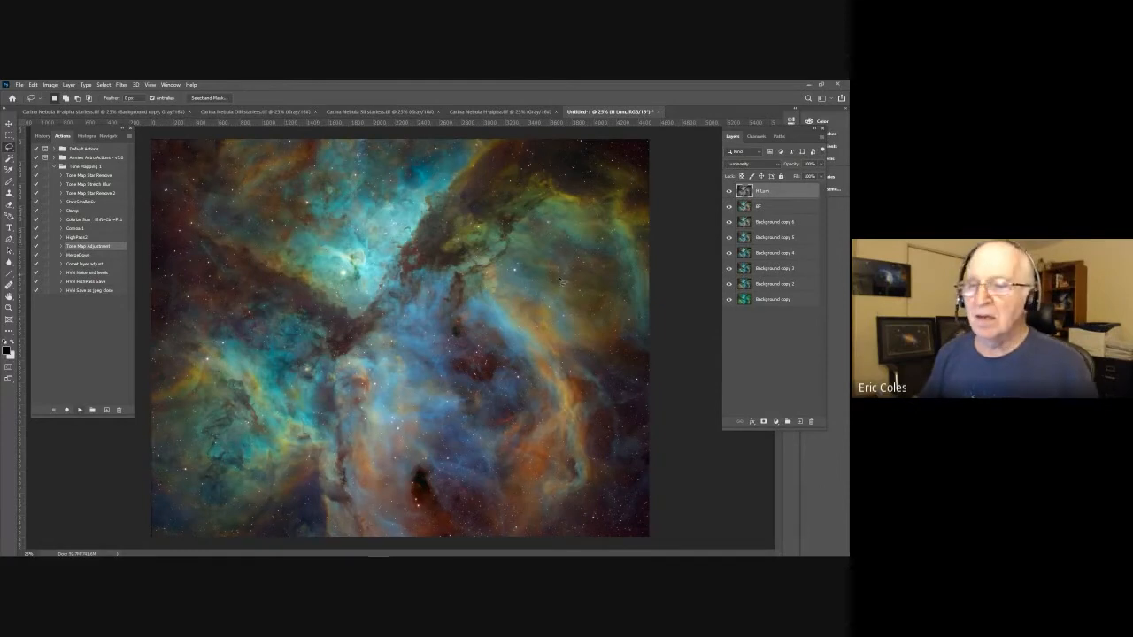
Hide H Lum and, on the layer directly beneath it, draw a freehand Lasso selection around the bright cyan nebula core.
left_click(795, 209)
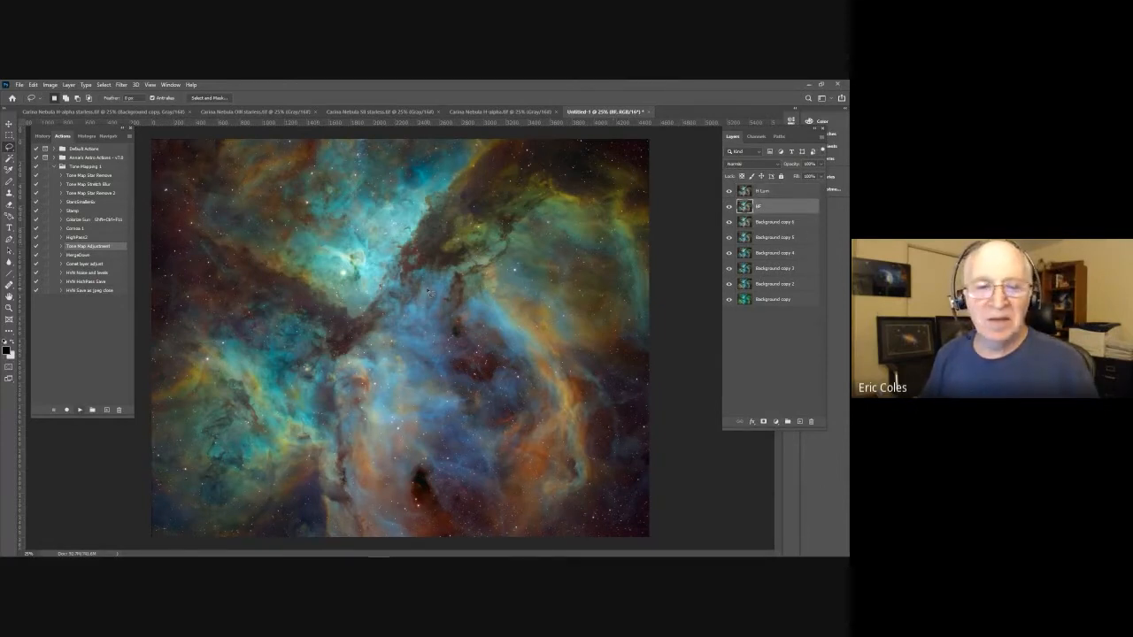
left_click(729, 191)
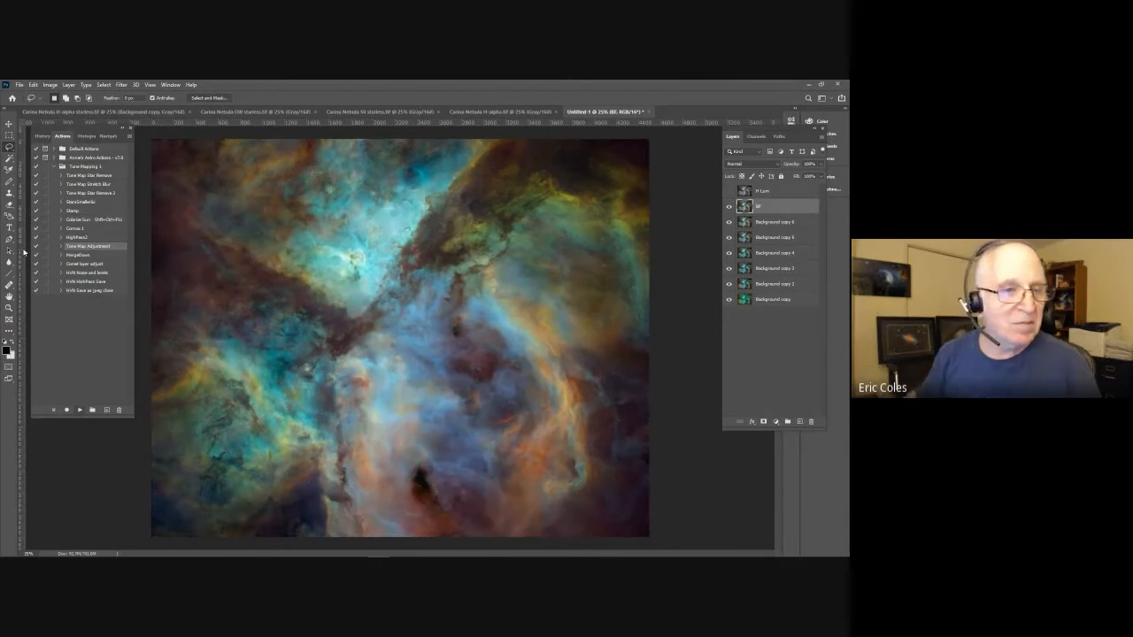
left_click(10, 308)
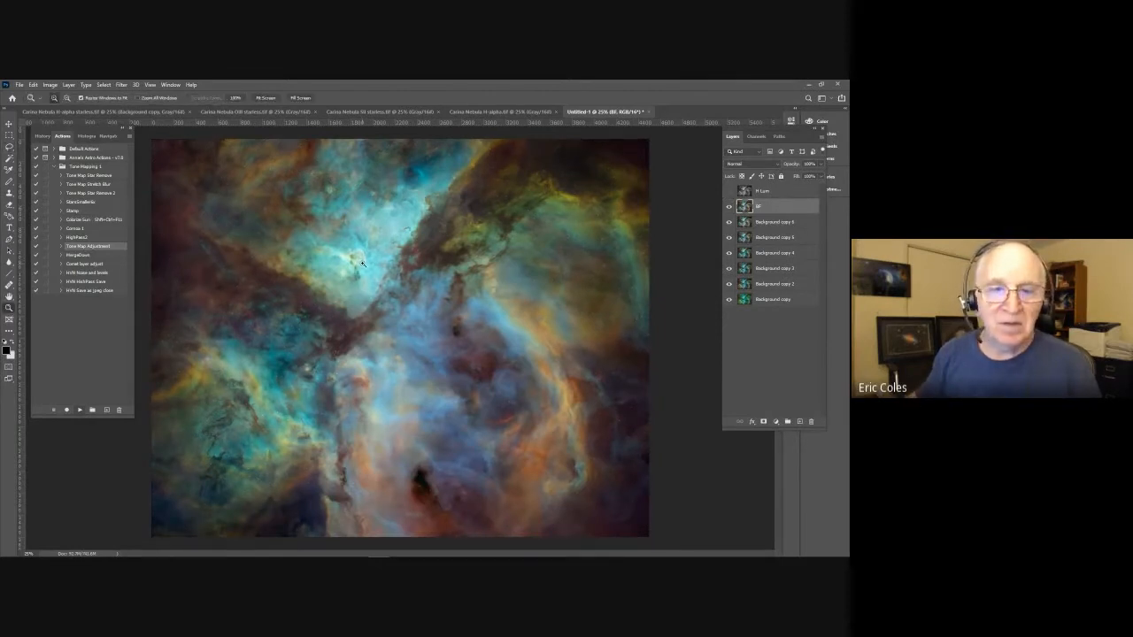
left_click_drag(309, 235, 388, 306)
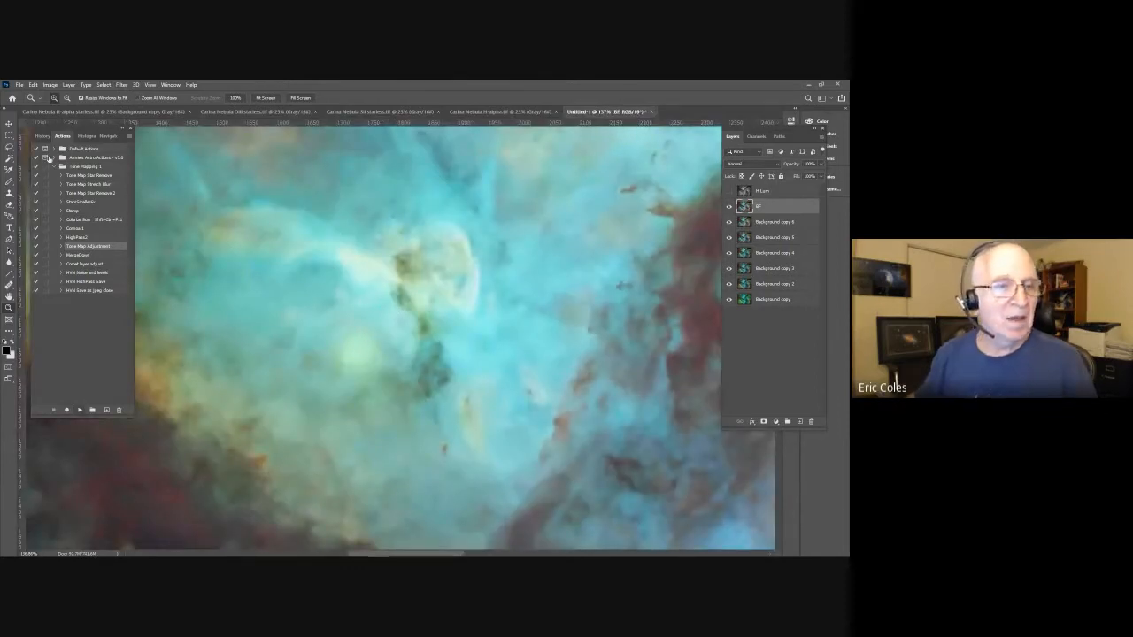
left_click(9, 148)
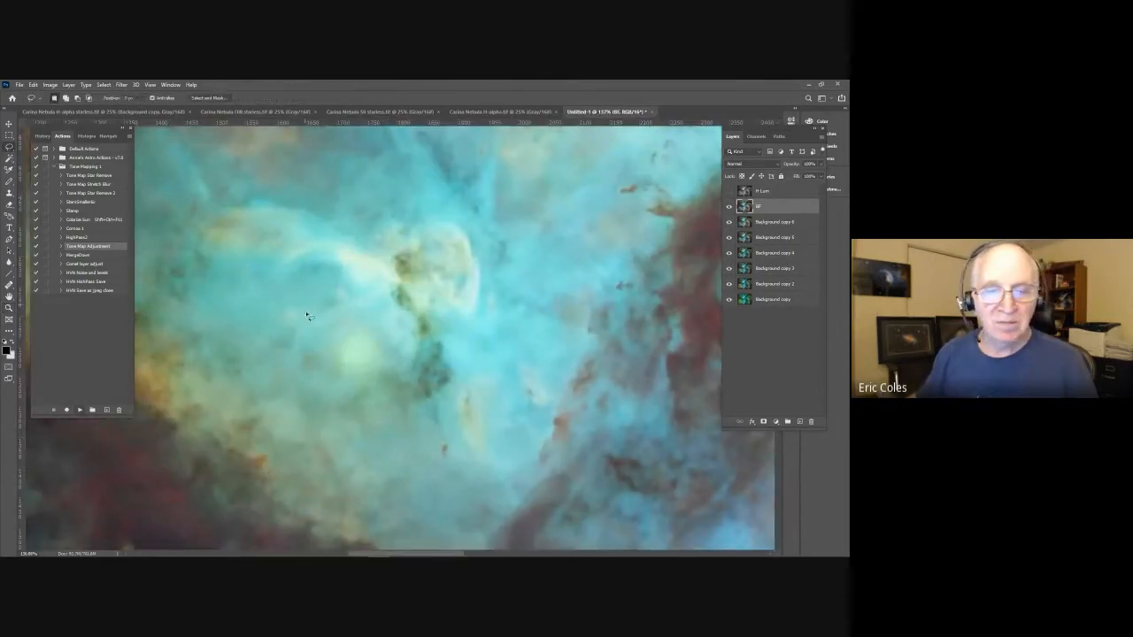
mouse_move(236, 441)
left_mouse_down()
mouse_move(225, 335)
mouse_move(236, 210)
mouse_move(266, 191)
mouse_move(429, 154)
mouse_move(533, 171)
mouse_move(618, 223)
mouse_move(645, 308)
mouse_move(608, 403)
mouse_move(522, 506)
mouse_move(436, 552)
left_mouse_up()
left_click_drag(346, 525, 276, 473)
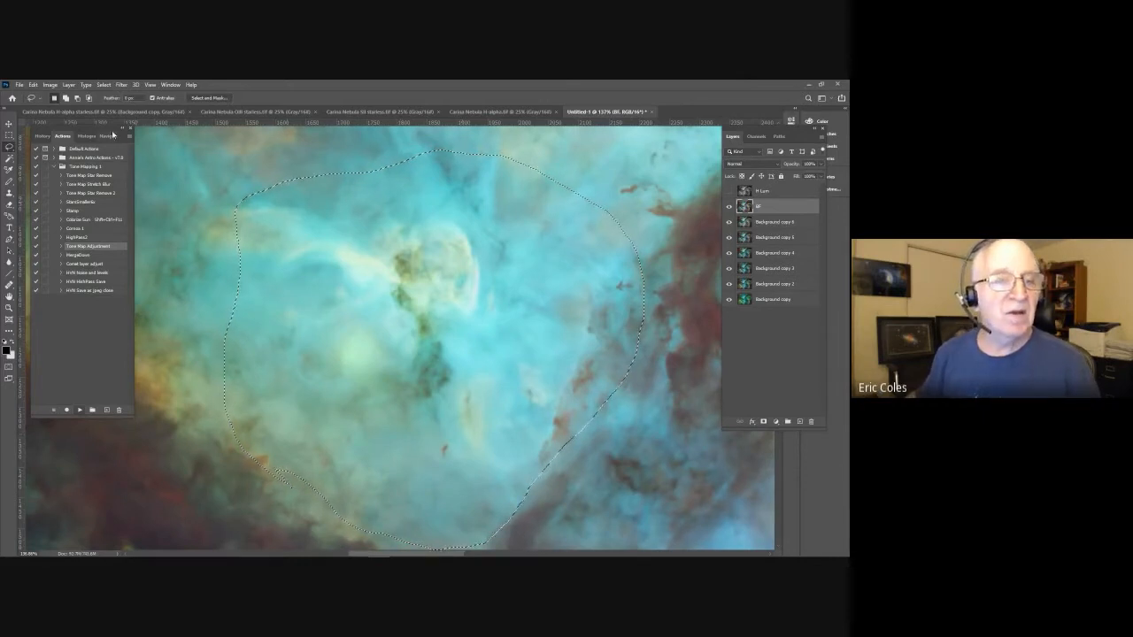
Feather the selection around the bright core by 60 pixels.
left_click(103, 85)
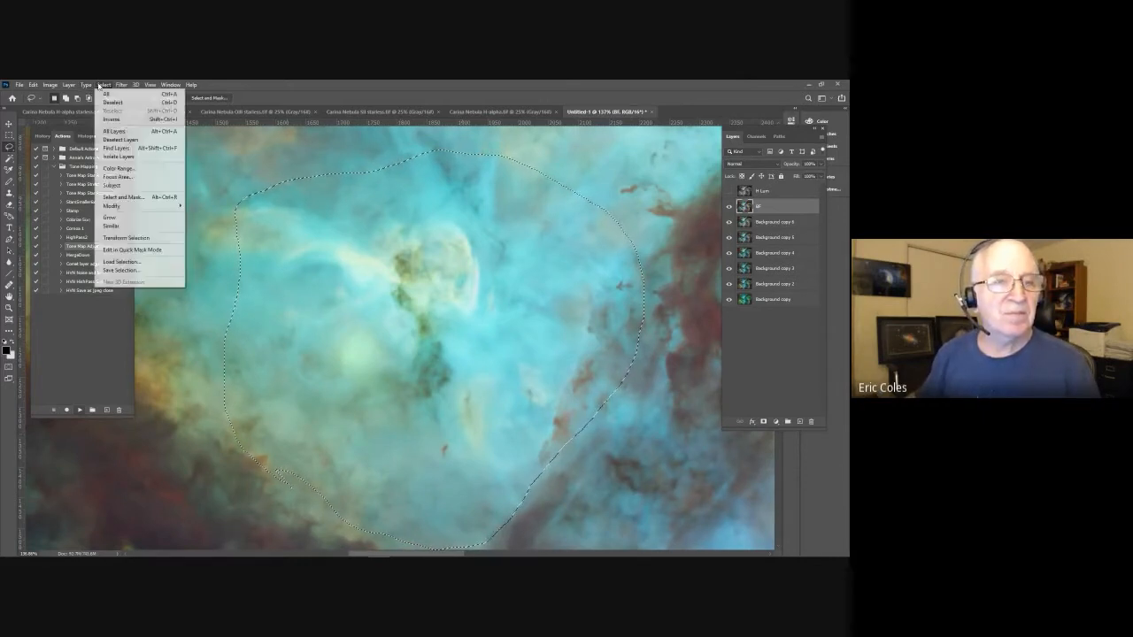
mouse_move(117, 209)
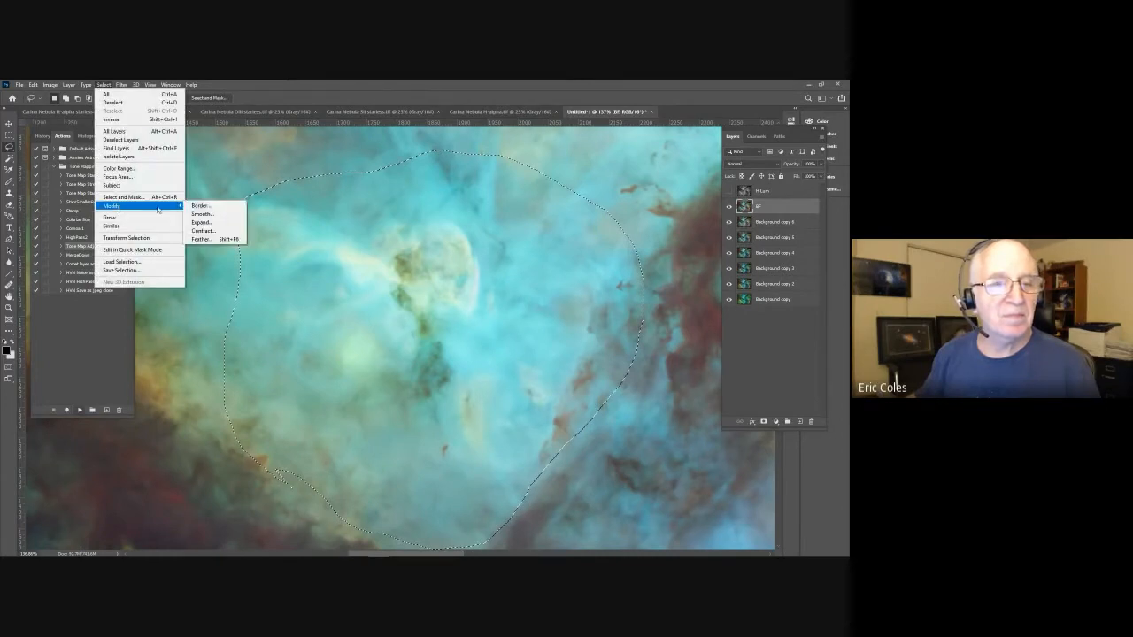
left_click(201, 240)
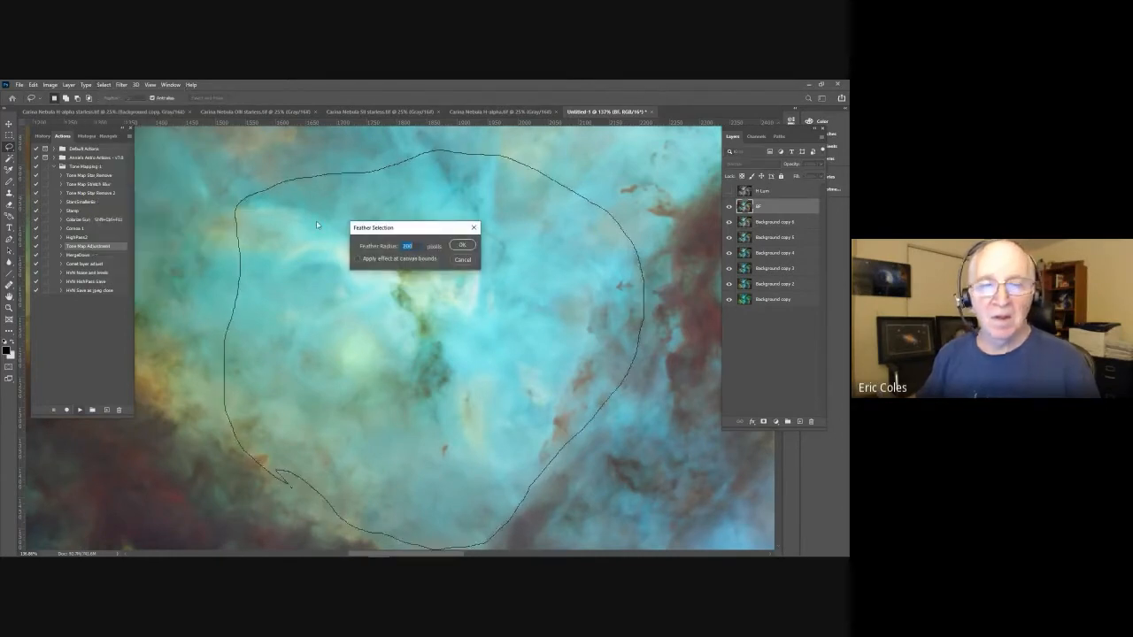
type("60")
key("Return")
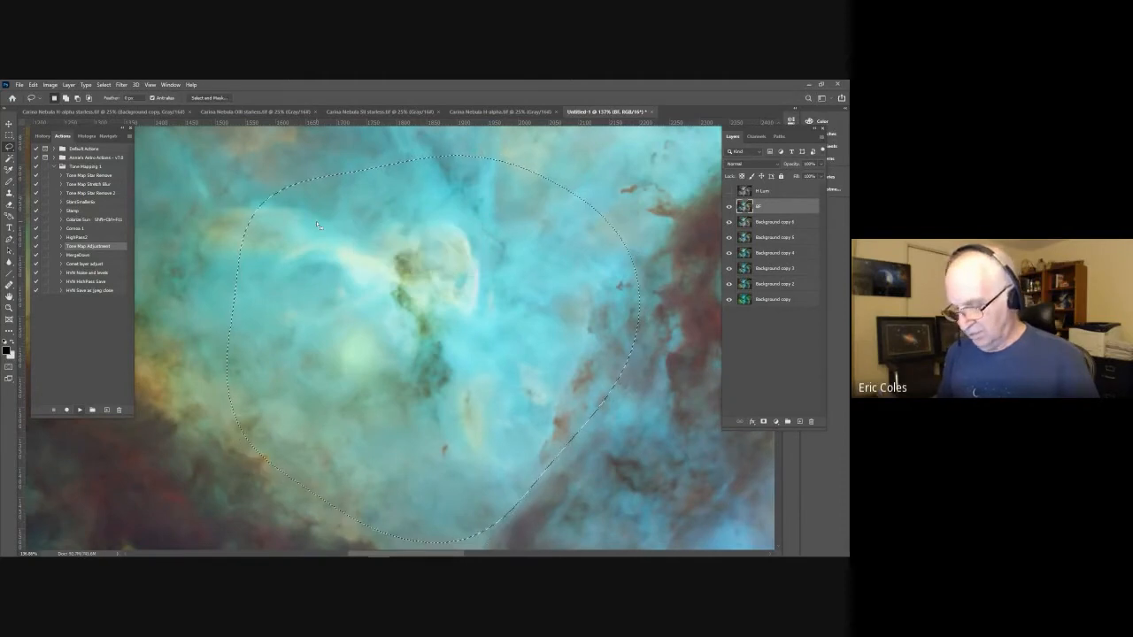
Hide the marching-ants outline of the active core selection and display the color histogram.
key("ctrl+h")
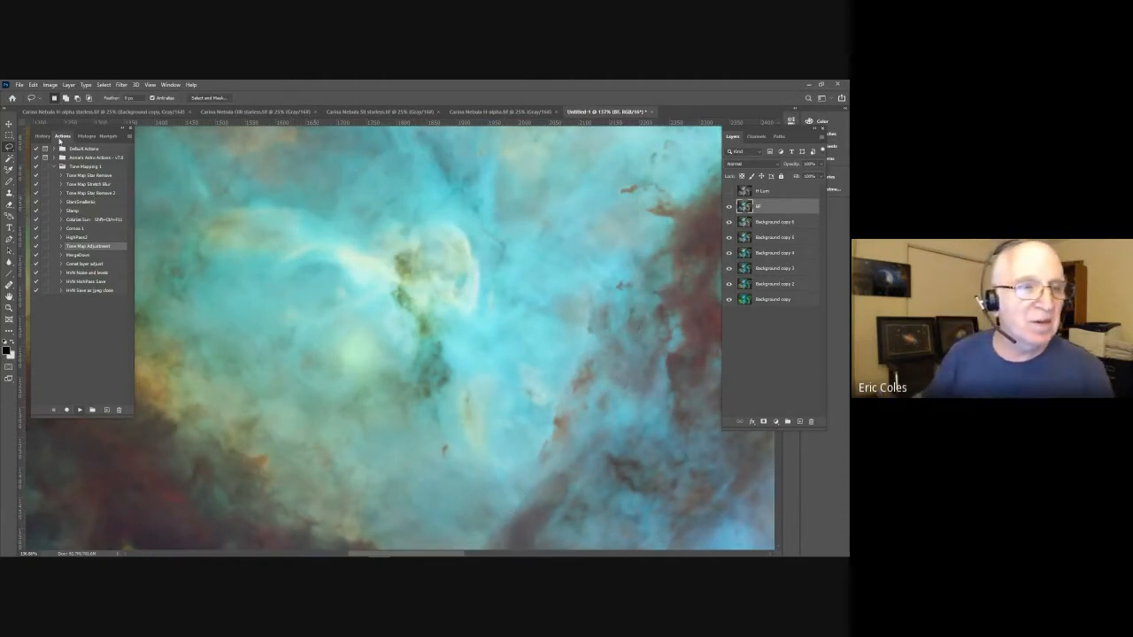
left_click(50, 85)
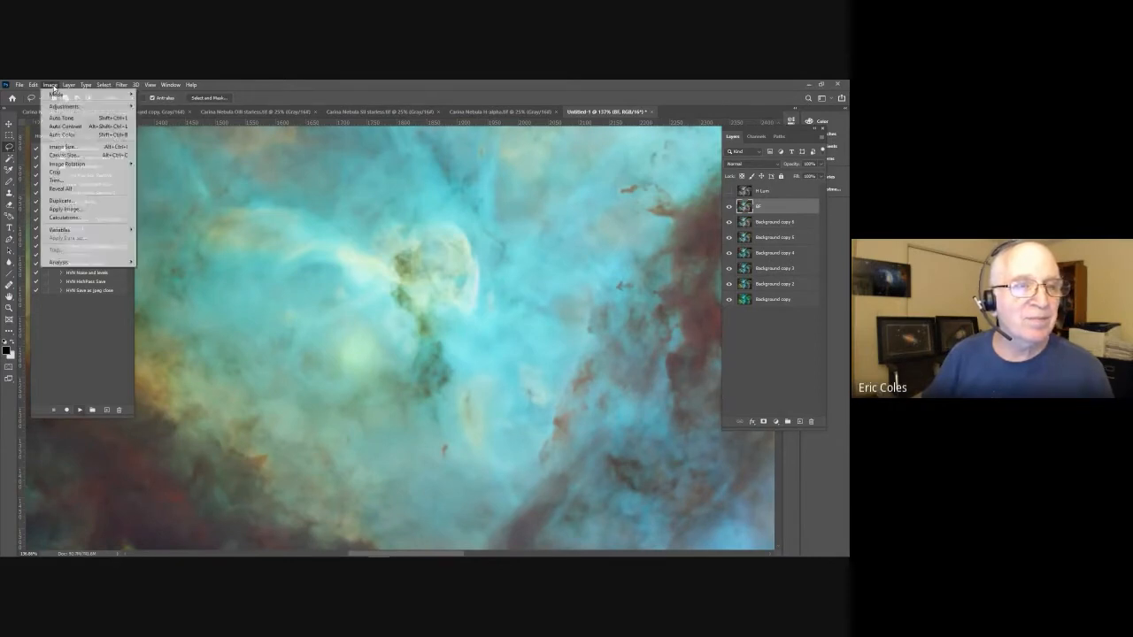
left_click(261, 91)
left_click(86, 137)
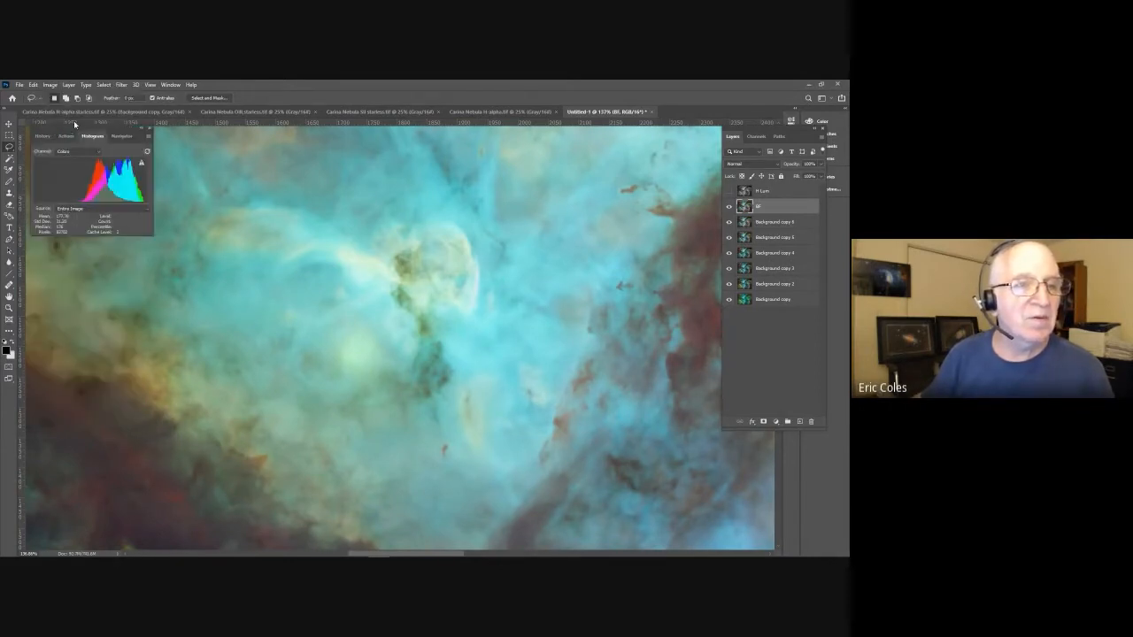
Start a Levels adjustment on the selected core, set the red channel's black input level to 65 and slightly brighten its midtones.
left_click(50, 85)
mouse_move(53, 106)
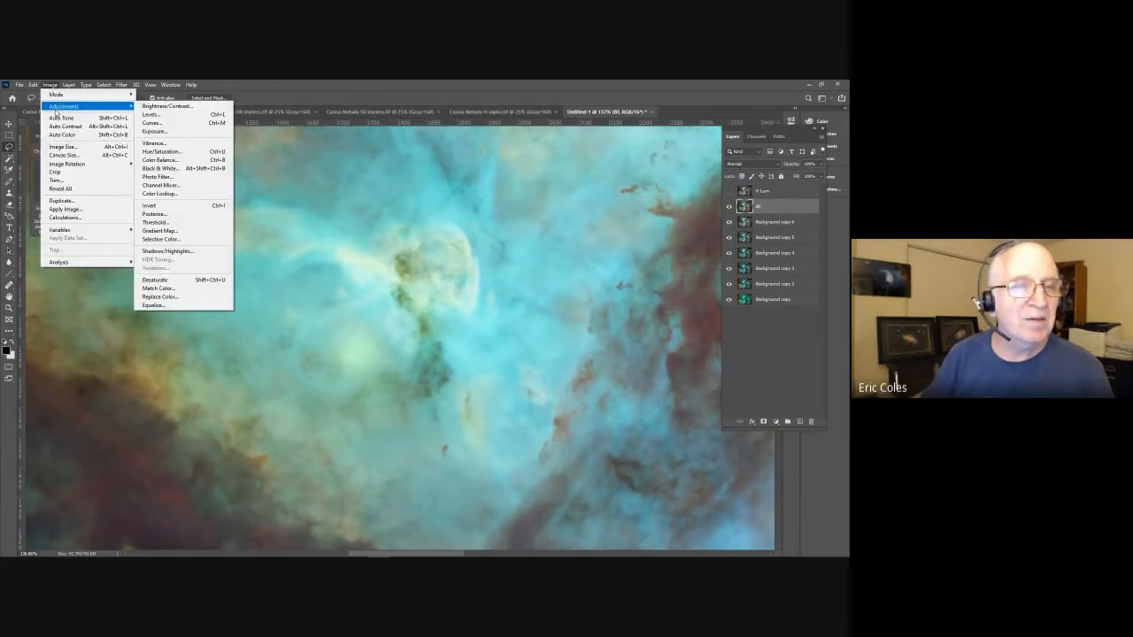
left_click(152, 120)
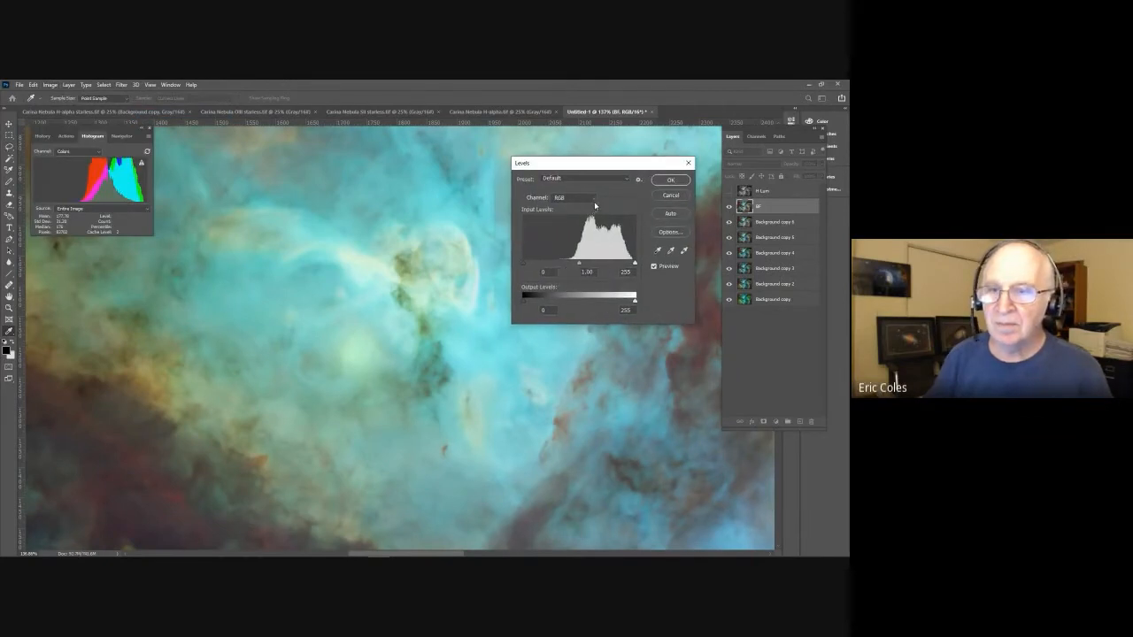
left_click(588, 197)
left_click(561, 209)
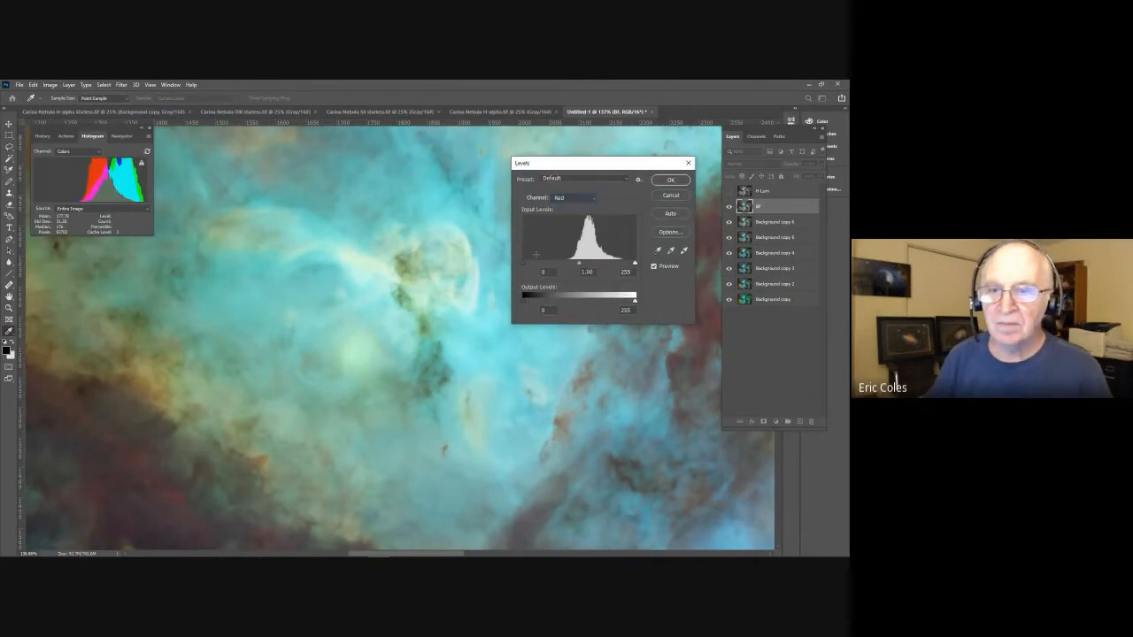
left_click_drag(524, 263, 553, 265)
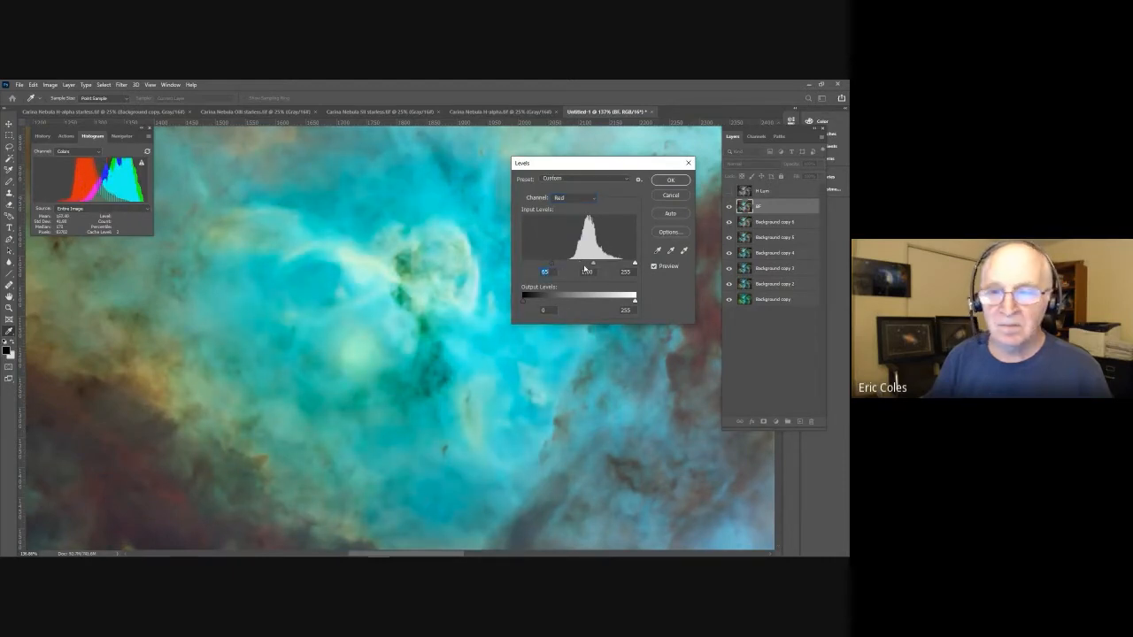
left_click_drag(595, 264, 589, 268)
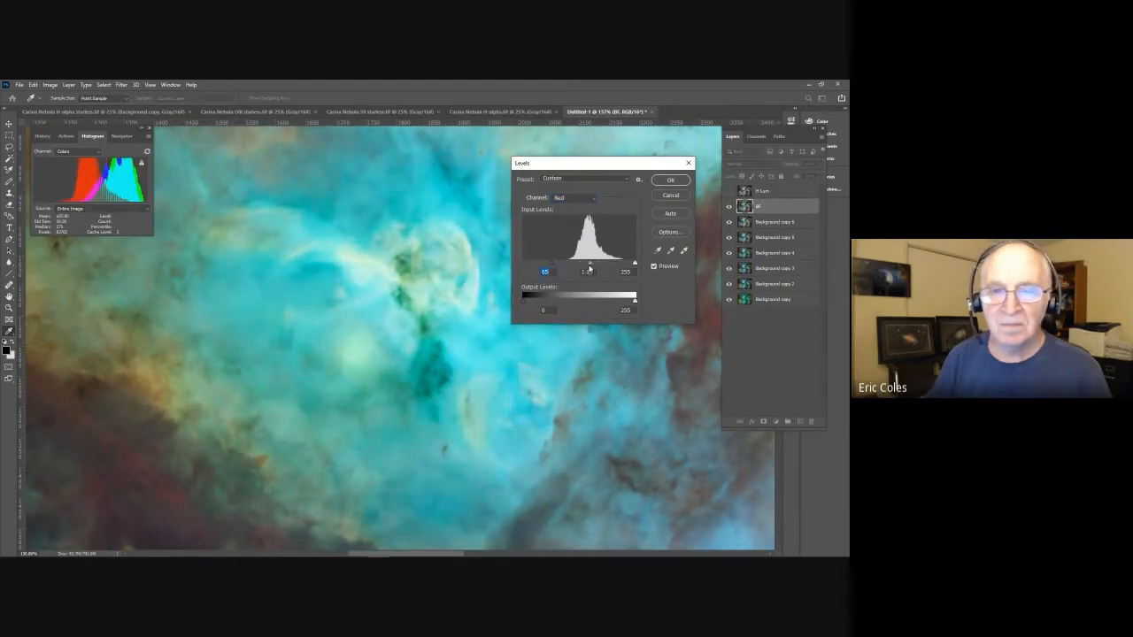
left_click(588, 266)
Set the black input level to 115 for the green channel and 78 for the blue channel in the Levels adjustment.
left_click(591, 200)
left_click(566, 224)
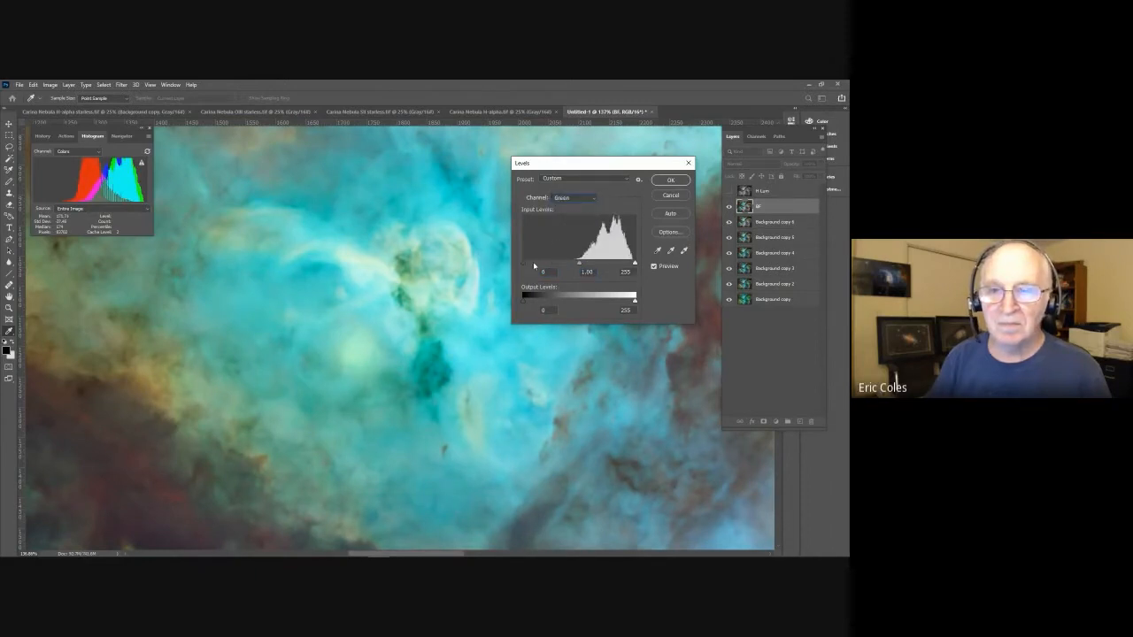
left_click_drag(524, 266, 574, 262)
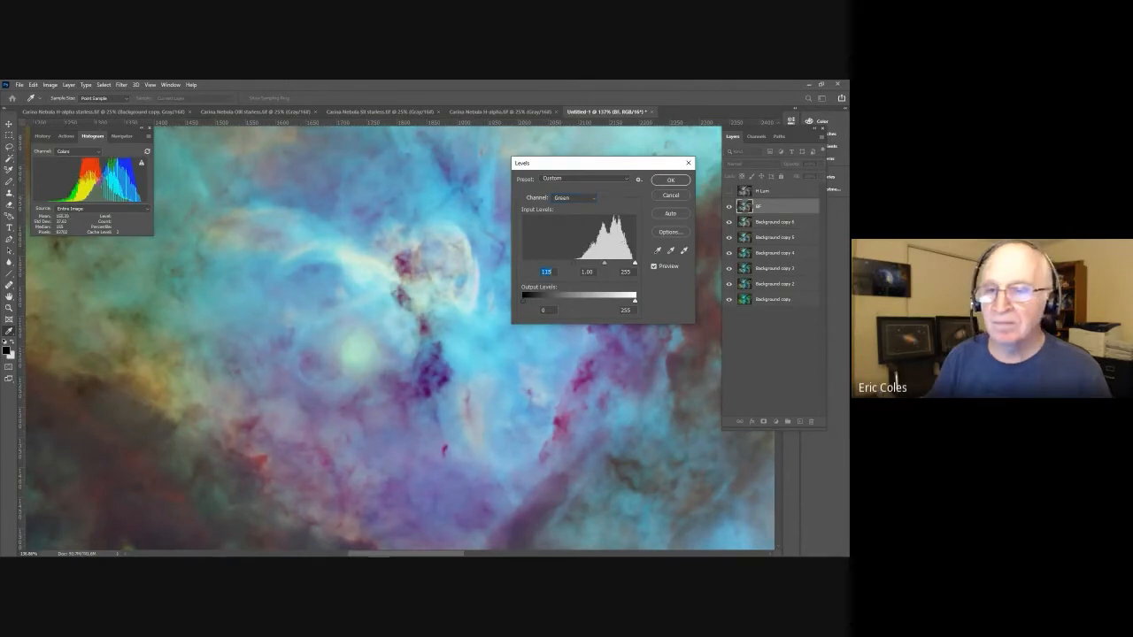
left_click(575, 197)
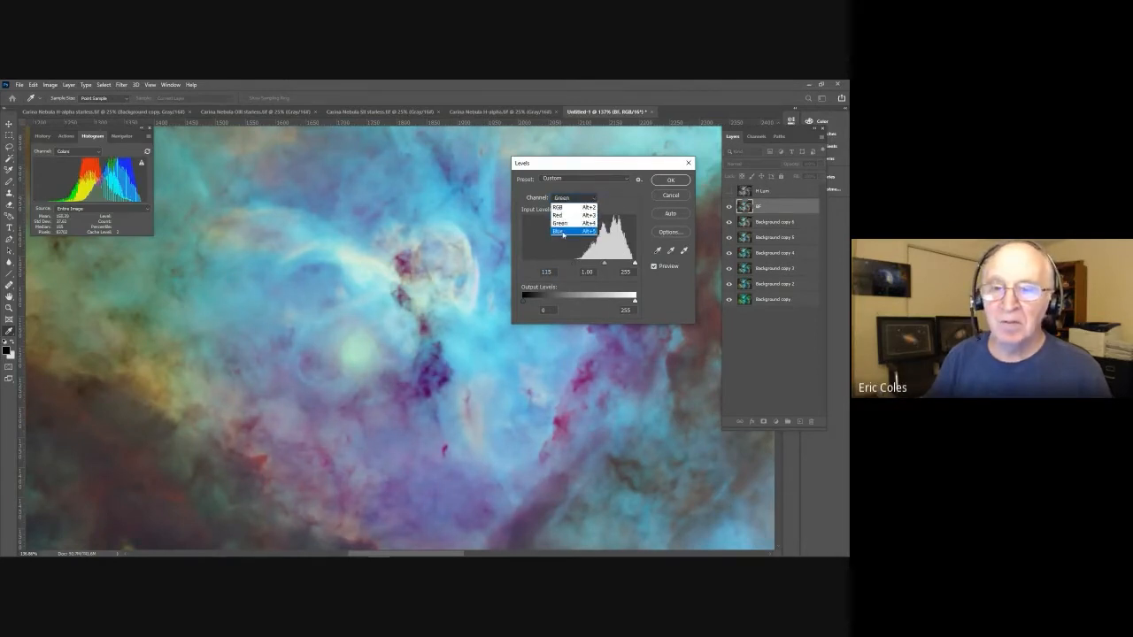
left_click(567, 232)
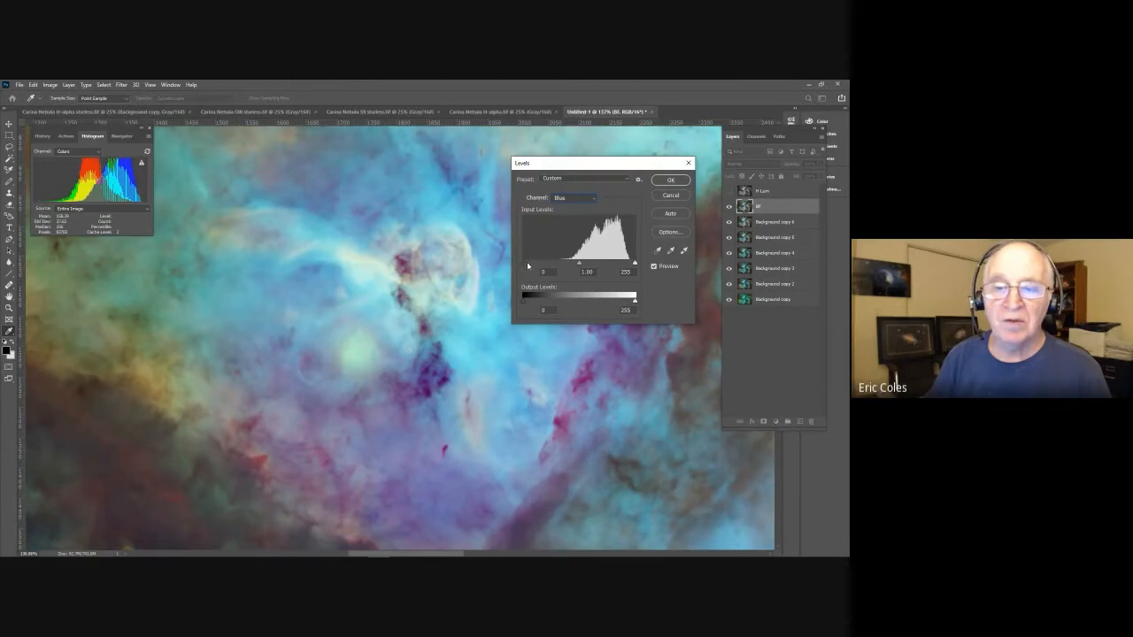
left_click_drag(537, 265, 558, 264)
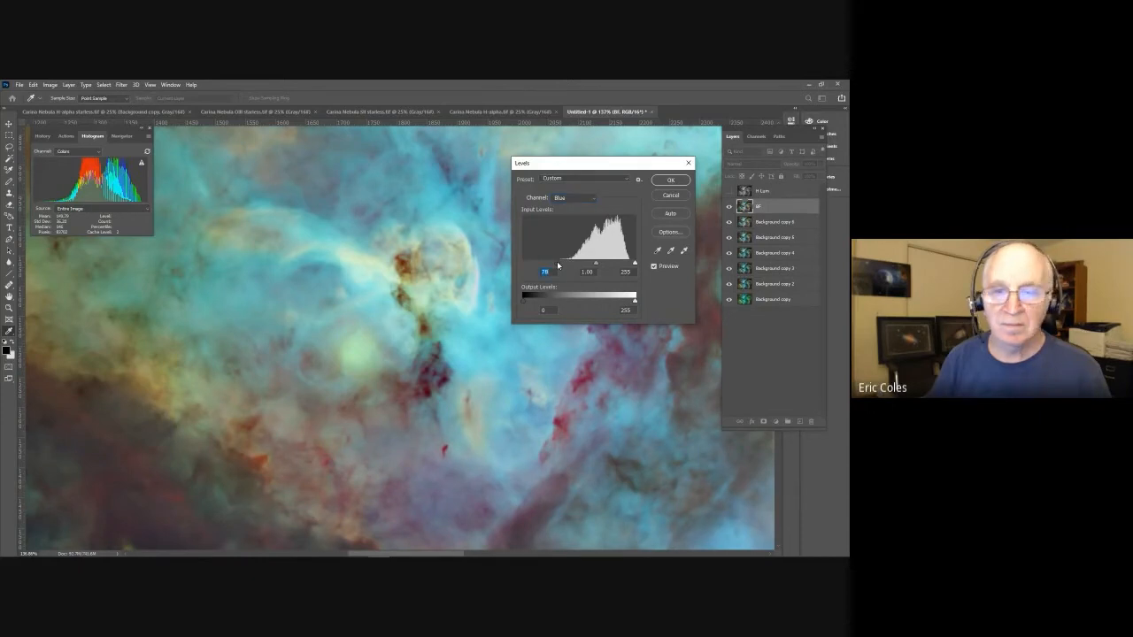
Compare the core with the Levels preview off and on, and apply the adjustment.
left_click(652, 267)
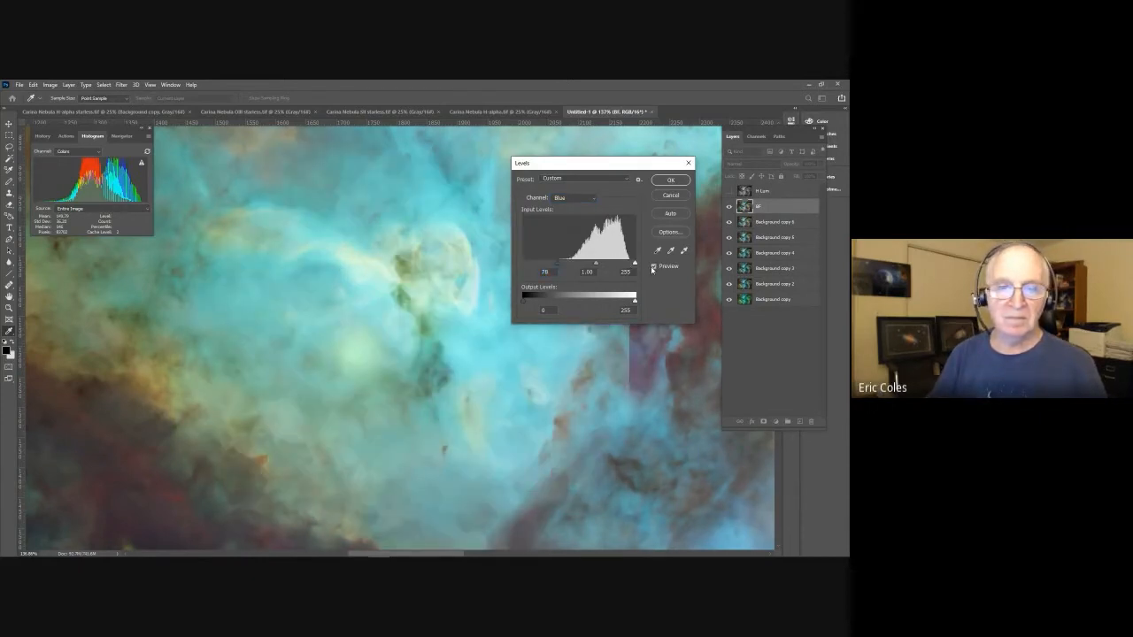
left_click(652, 267)
left_click(666, 181)
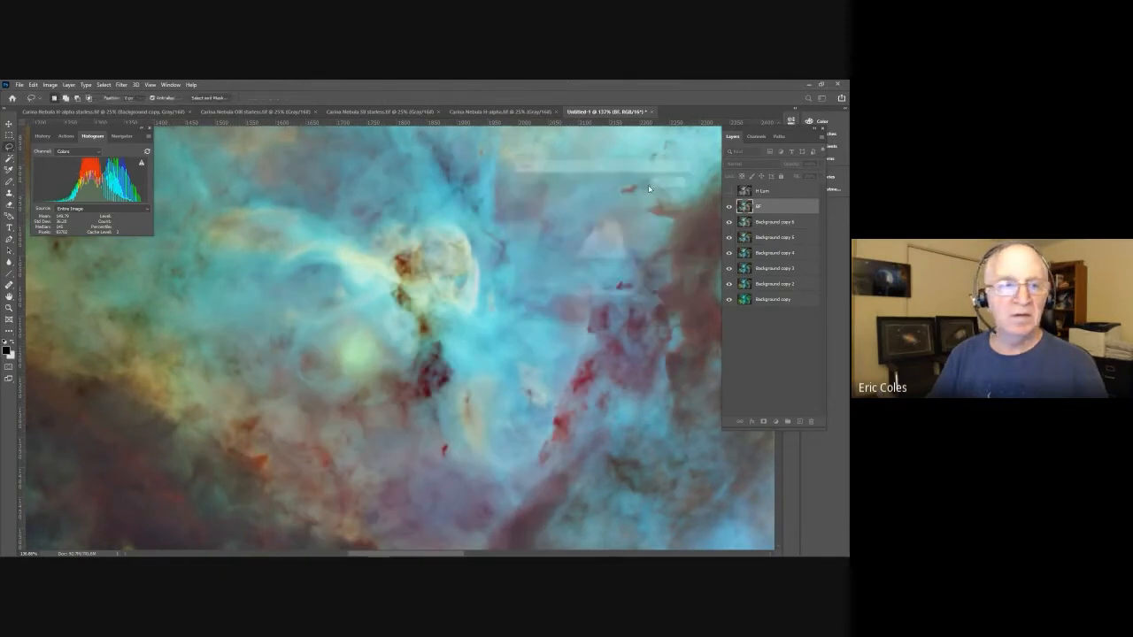
Fit the whole composite on screen and show the H Lum layer again.
key("z")
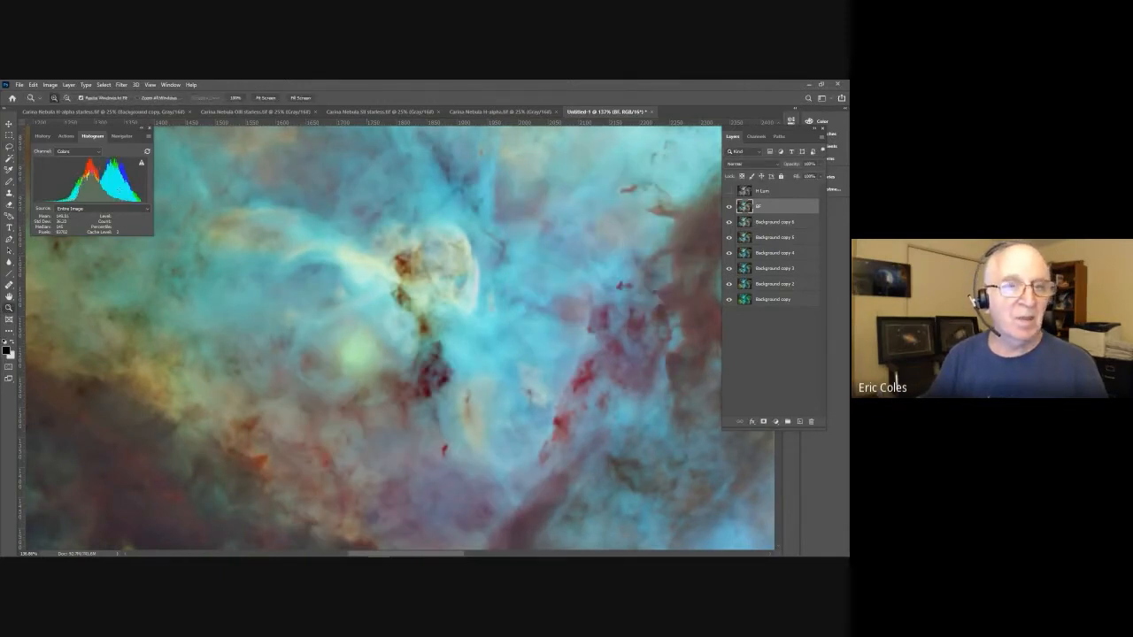
left_click(264, 99)
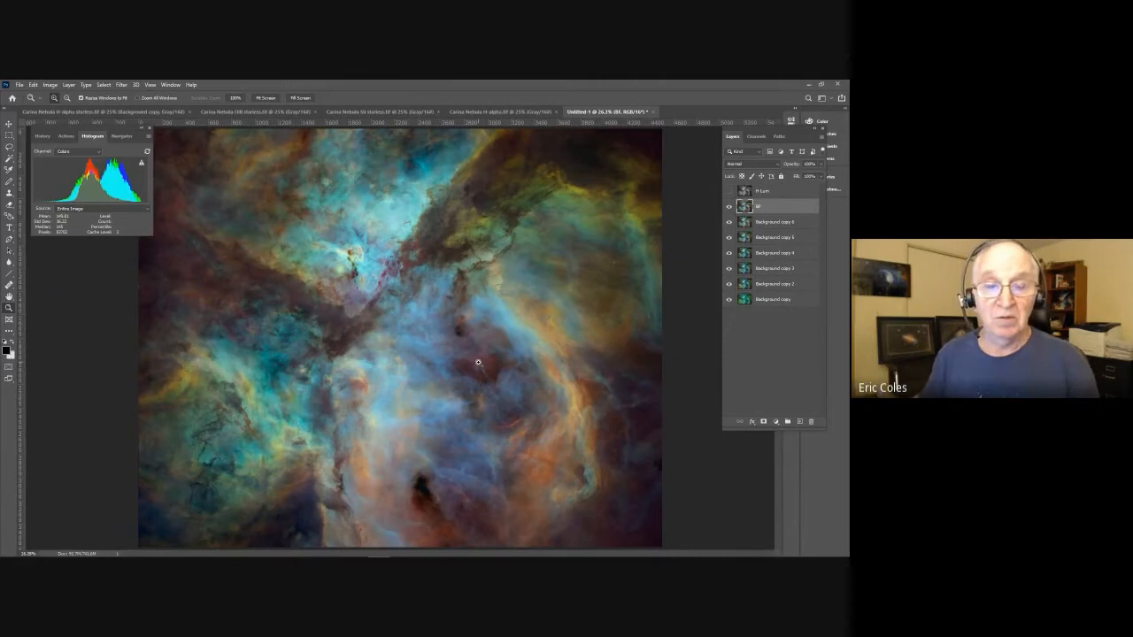
left_click(729, 193)
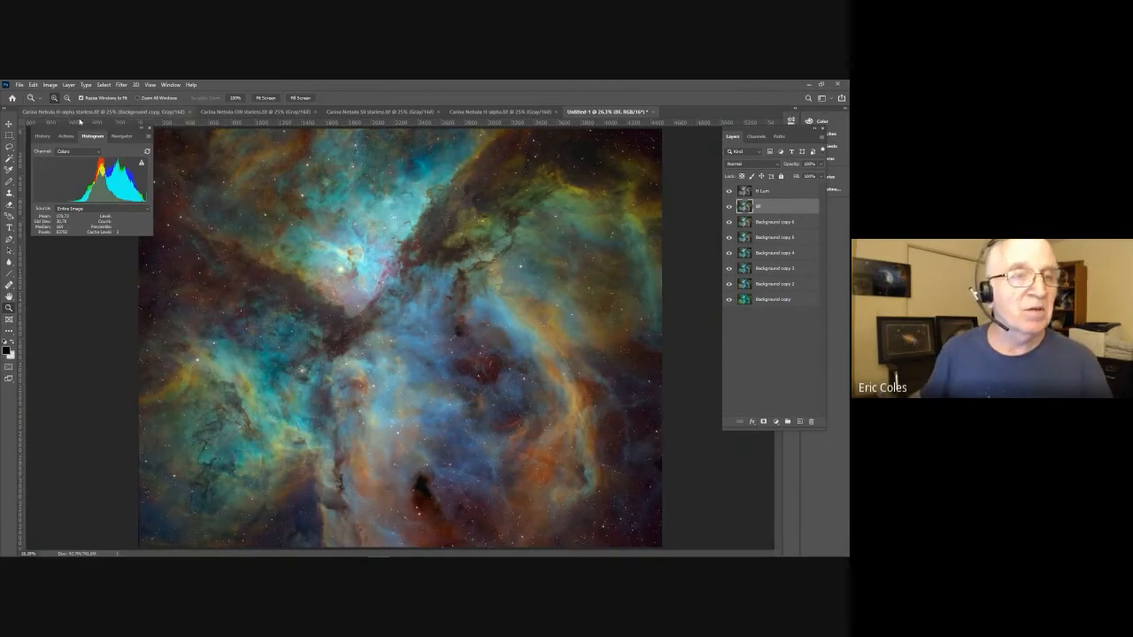
Copy the entire starless H-alpha image and paste it four times into the Untitled-1 composite, directly below H Lum.
left_click(87, 113)
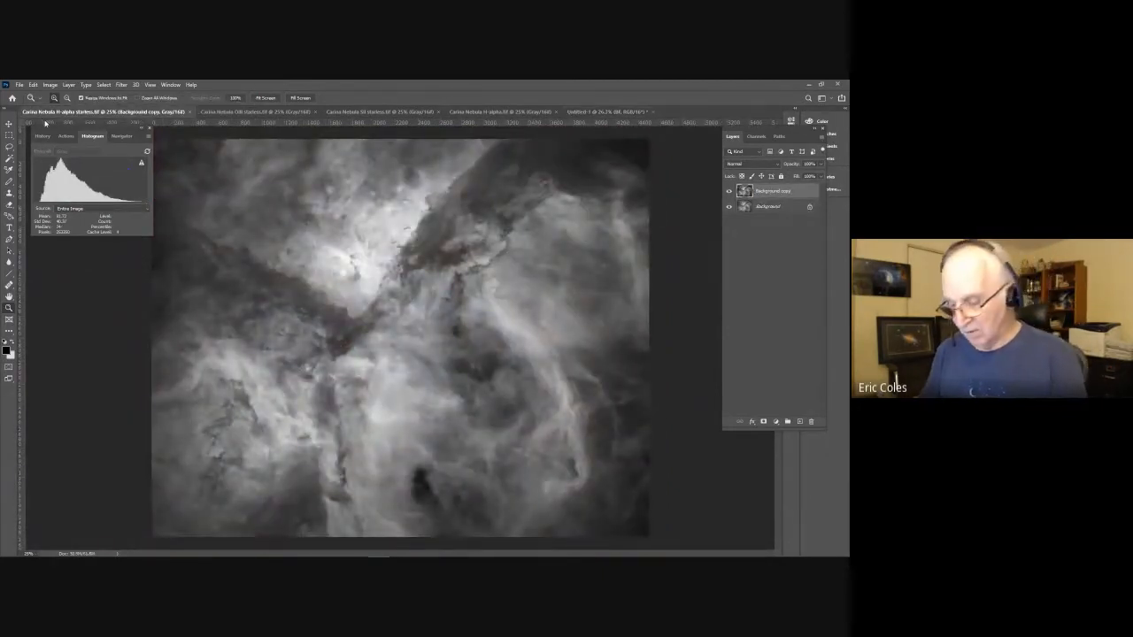
key("ctrl+a")
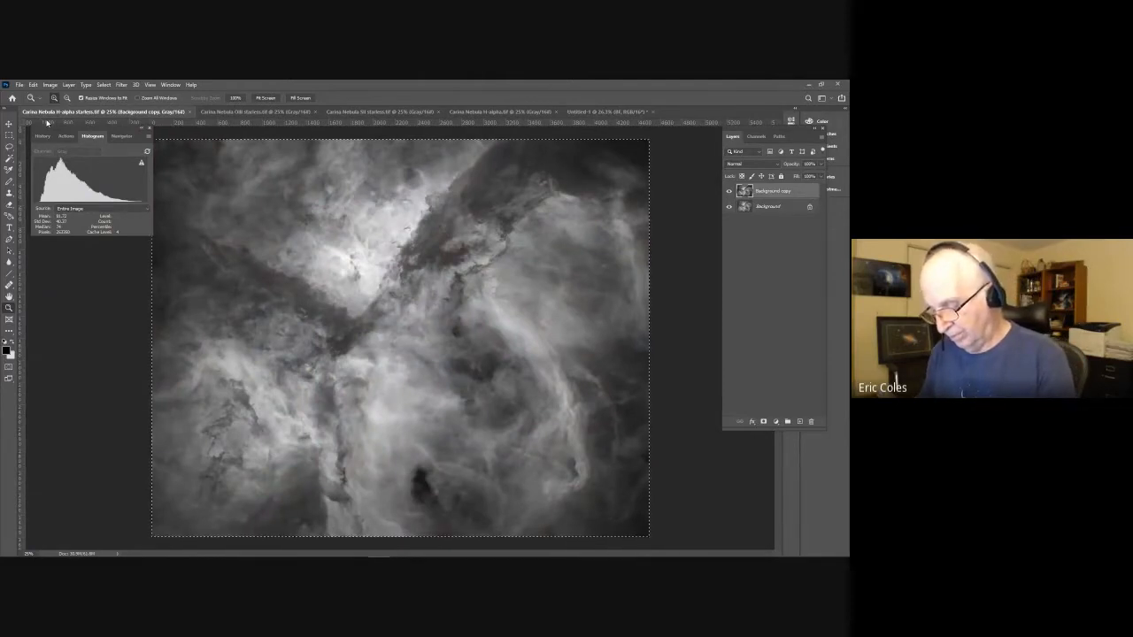
left_click(577, 113)
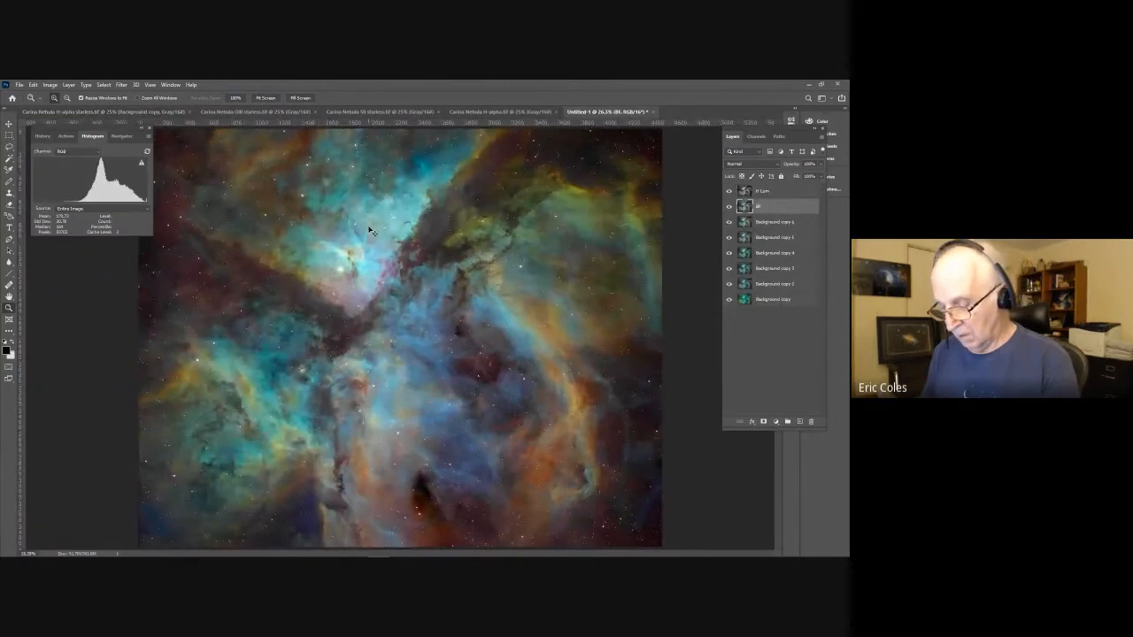
key("ctrl+v")
key("ctrl+v")
key("ctrl+v")
key("ctrl+v")
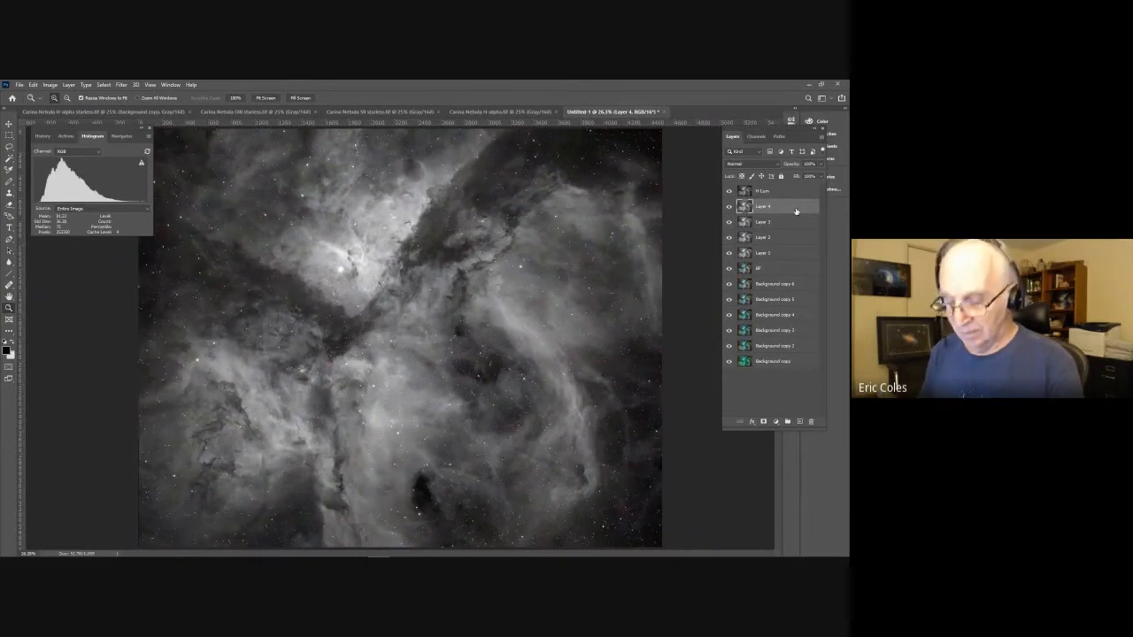
Group the four pasted H-alpha layers and move the H Lum layer directly below the group.
left_click(783, 255, "shift")
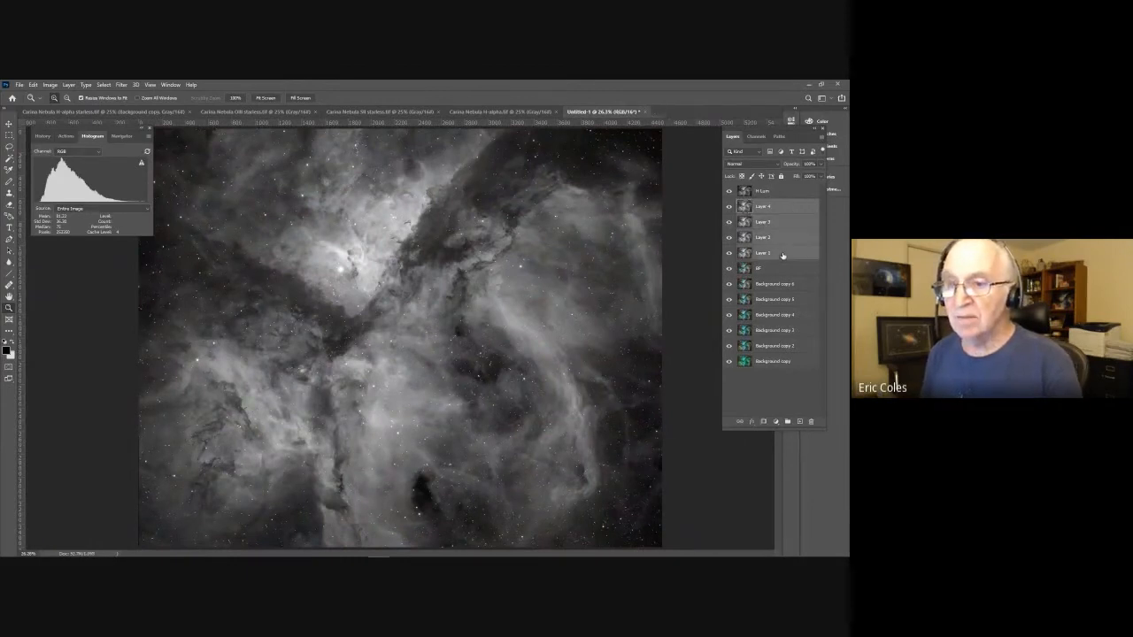
left_click(787, 422)
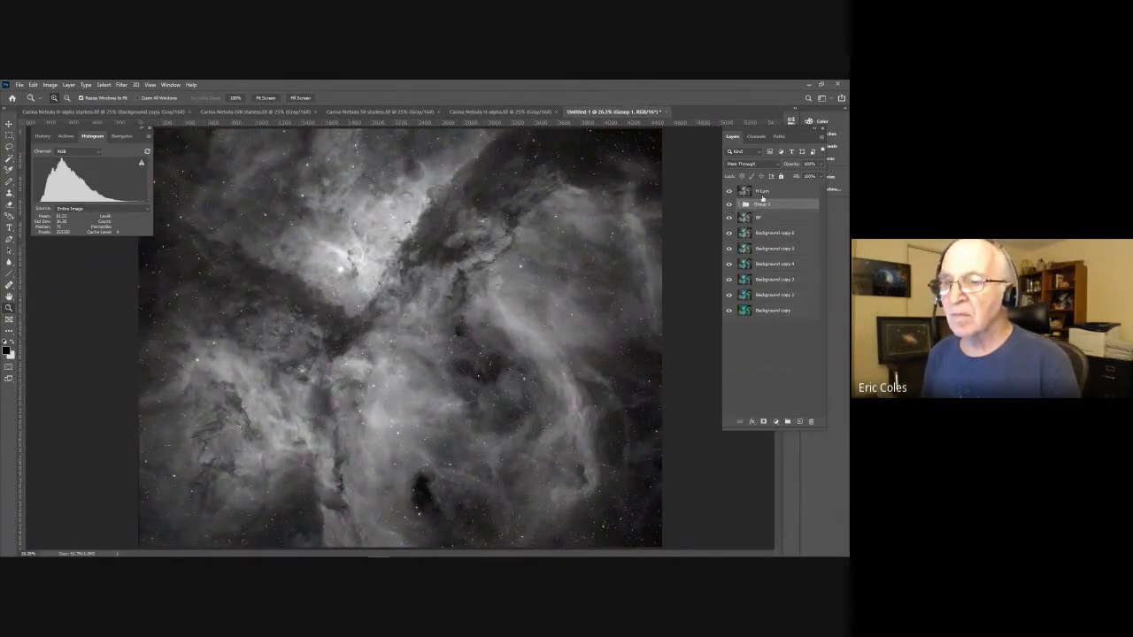
left_click_drag(769, 193, 768, 208)
Expand the group, hide its upper three layers and select its lowest layer, Layer 1.
left_click(738, 190)
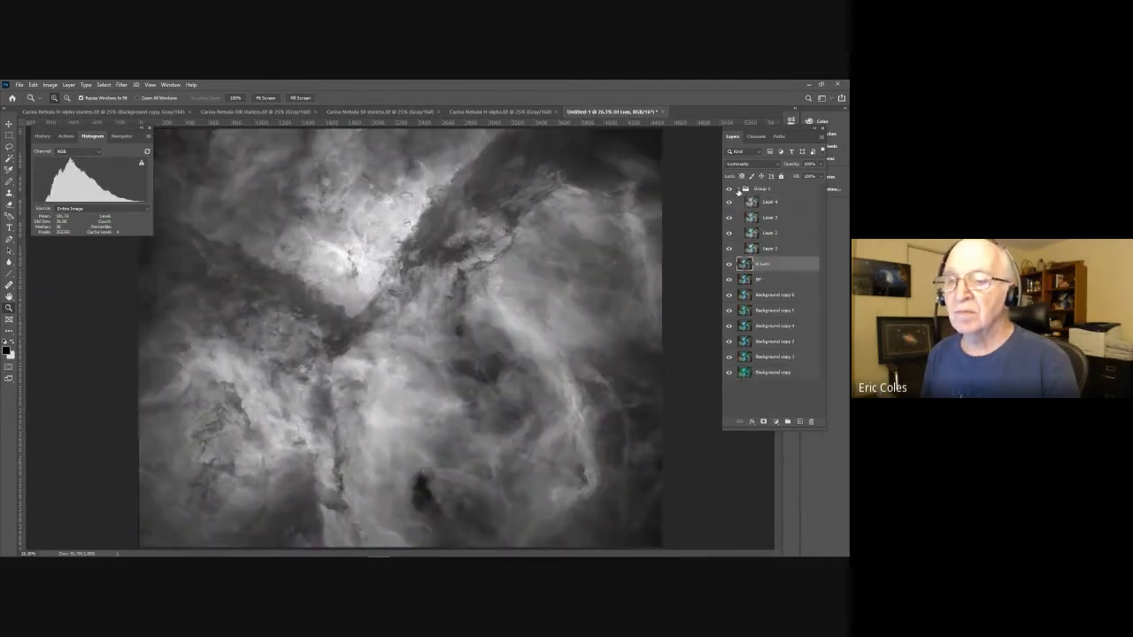
left_click_drag(727, 202, 729, 231)
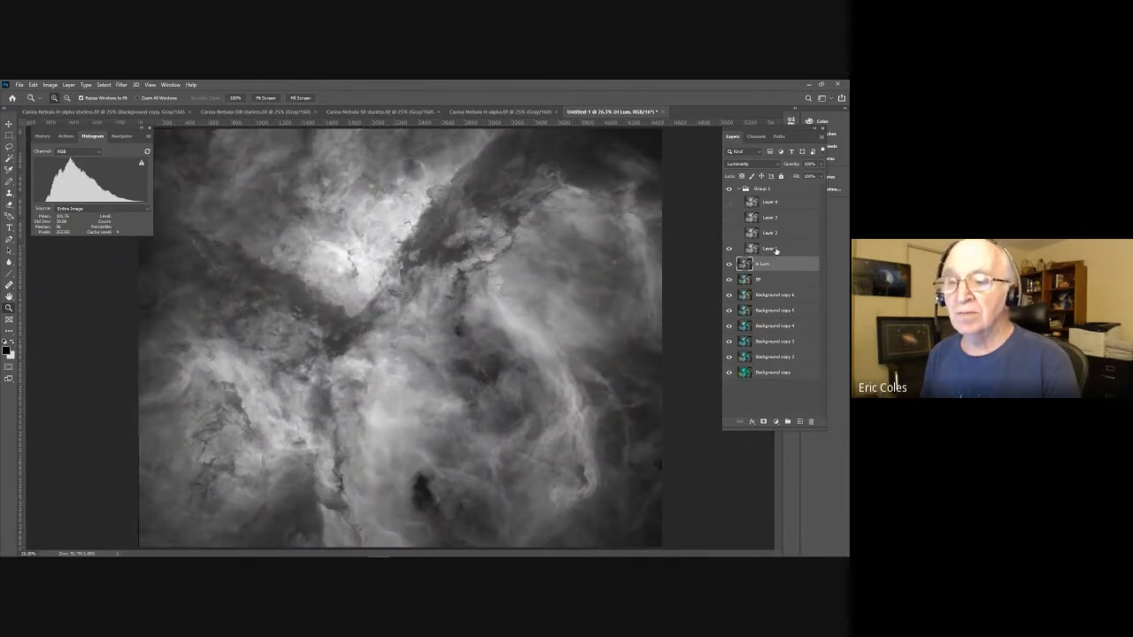
left_click(775, 251)
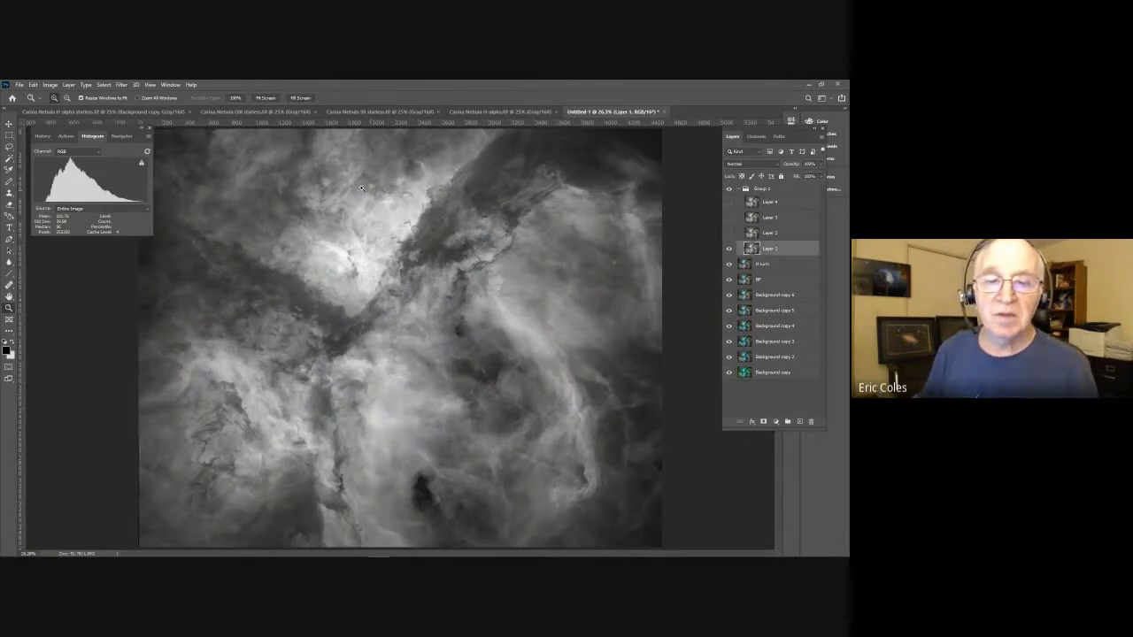
Apply a High Pass filter with a 2-pixel radius to the lowest layer in the group.
left_click_drag(371, 172, 539, 301)
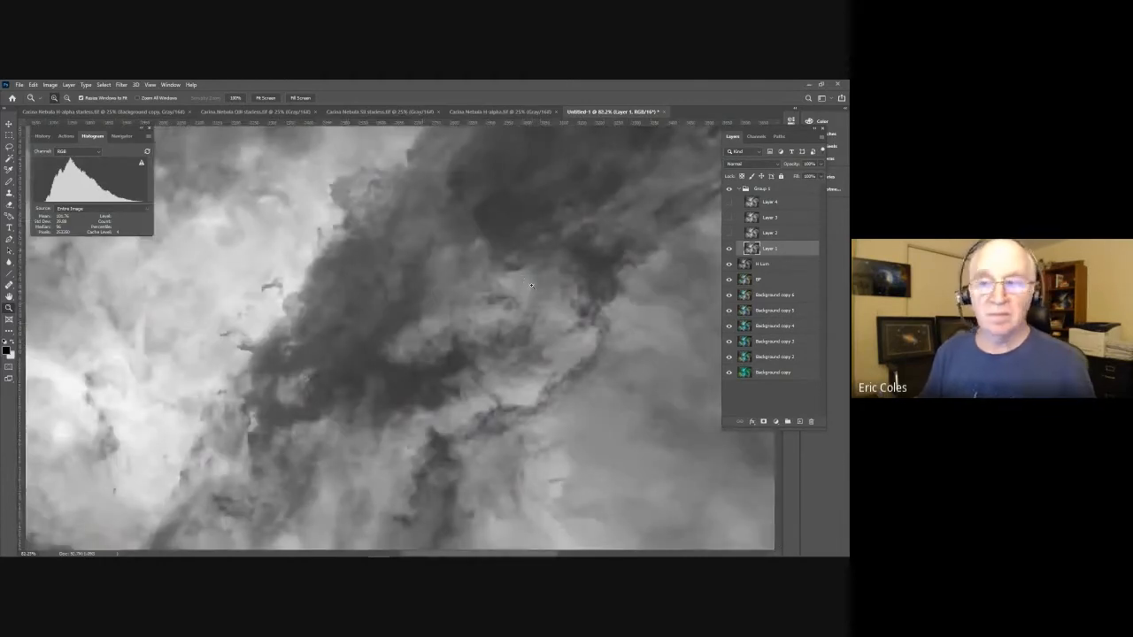
left_click(122, 85)
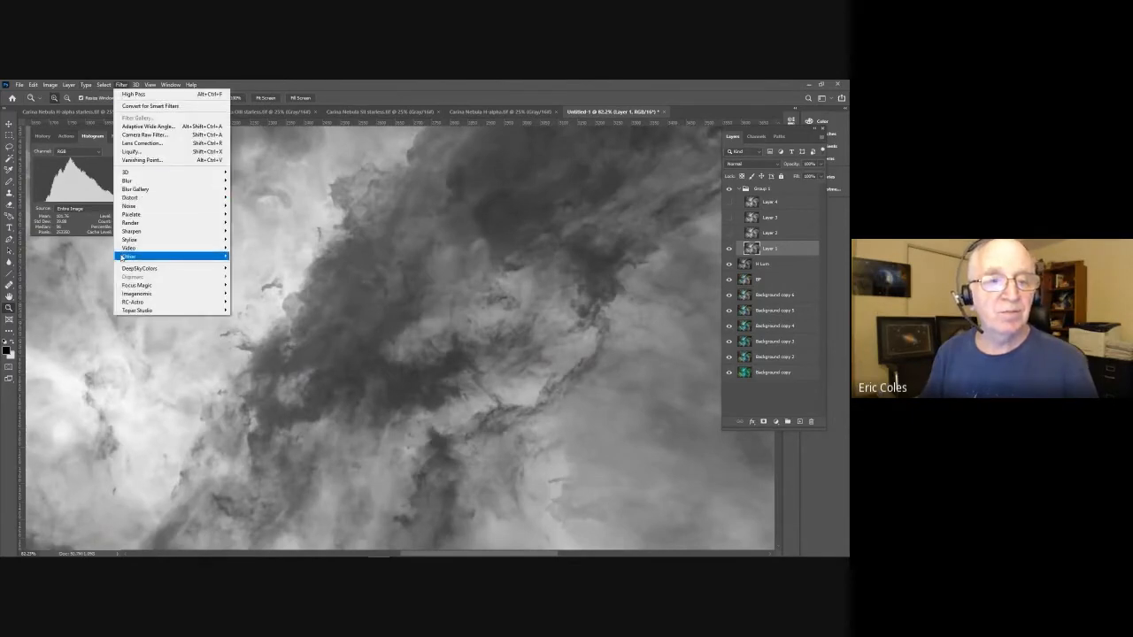
mouse_move(193, 255)
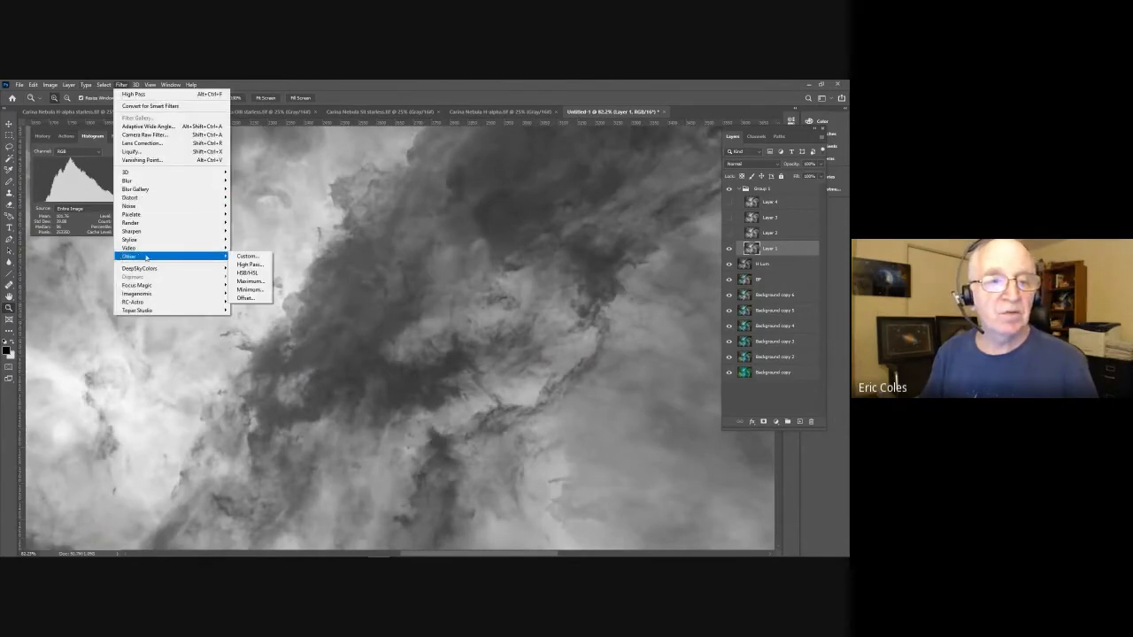
left_click(246, 266)
type("2")
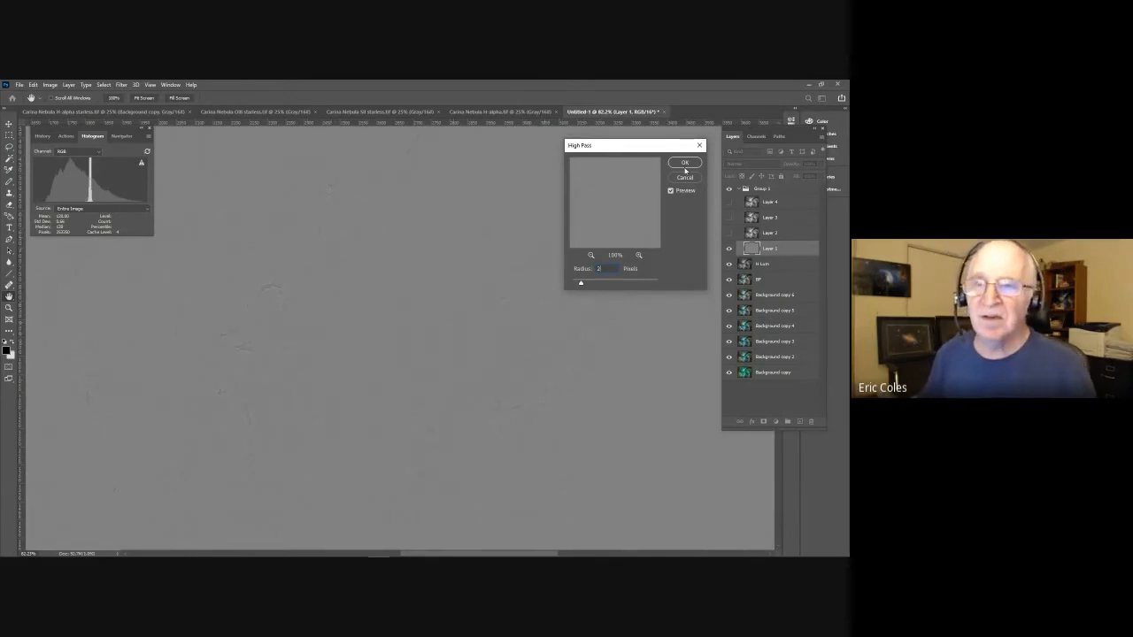
left_click(684, 163)
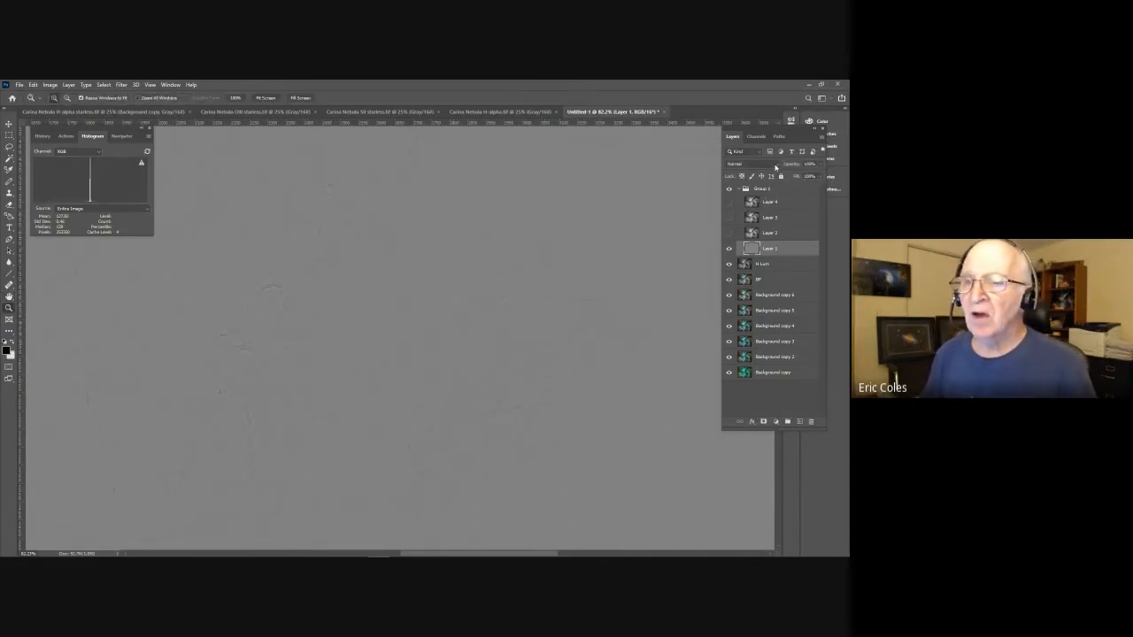
Set the High Pass layer's blend mode to Overlay and hide the layer to compare the sharpening.
left_click(774, 167)
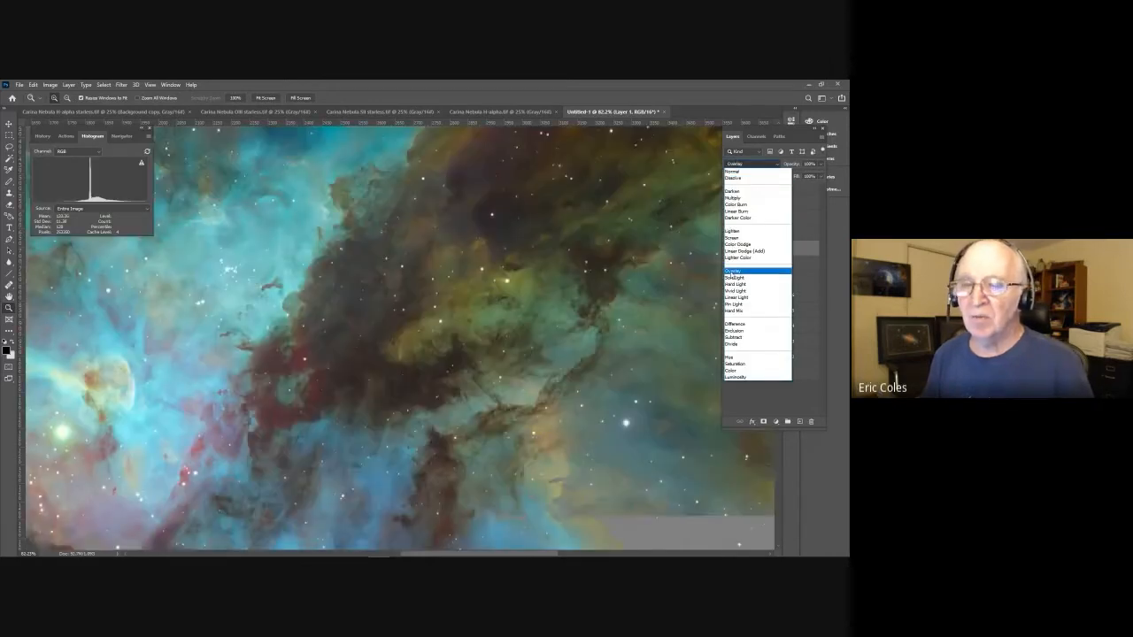
left_click(734, 271)
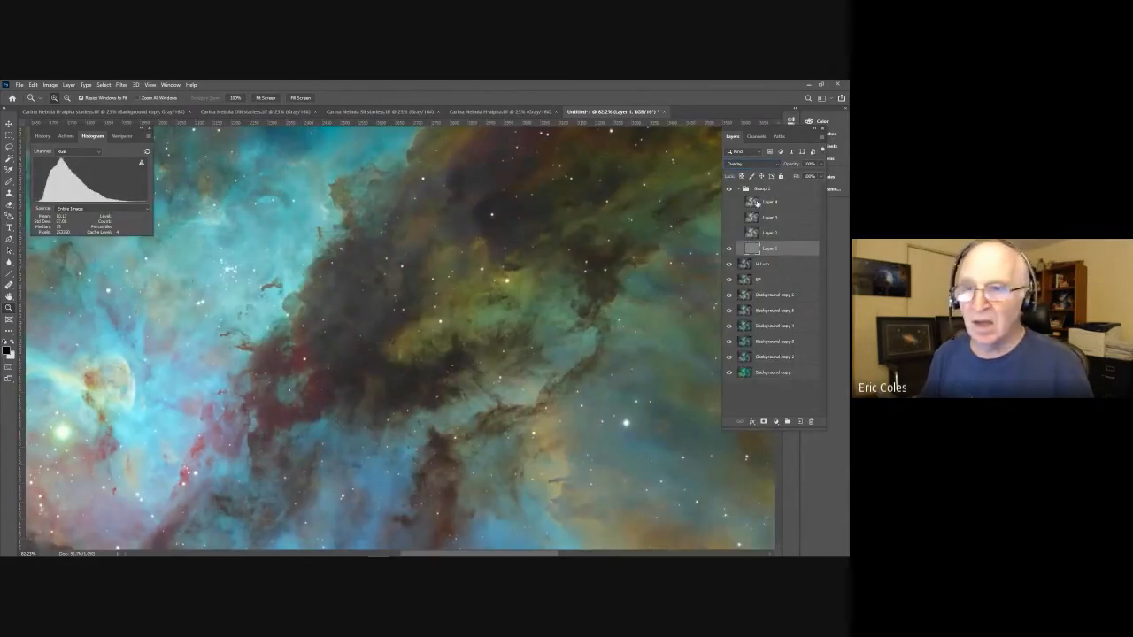
left_click(728, 250)
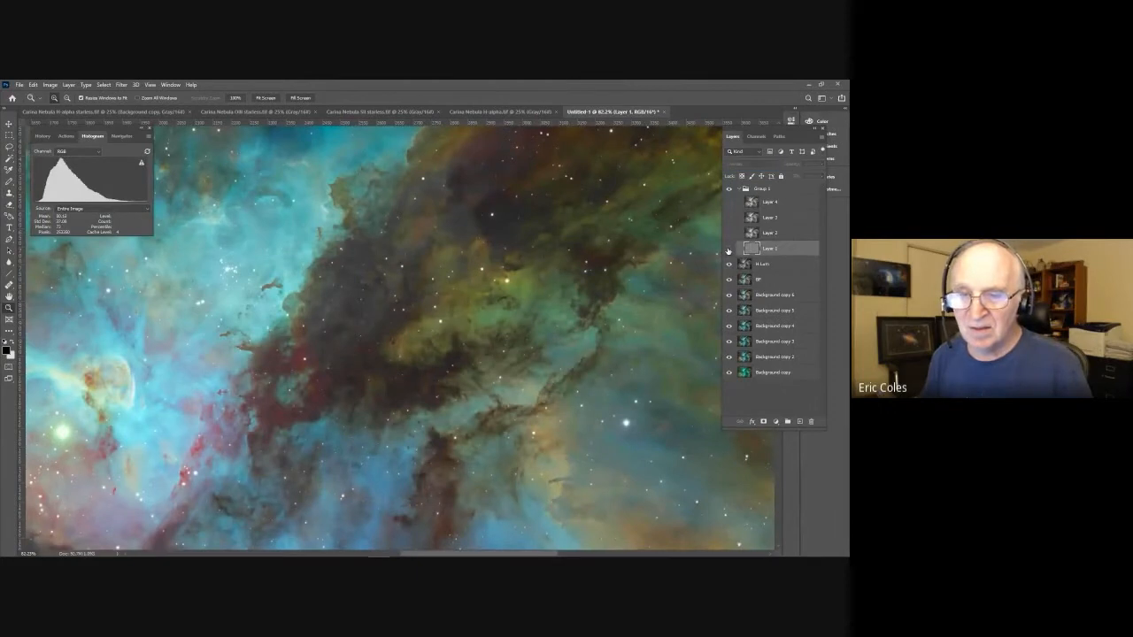
Show the lowest High Pass layer again and toggle its visibility on a magnified nebula area to compare the sharpening.
left_click(728, 250)
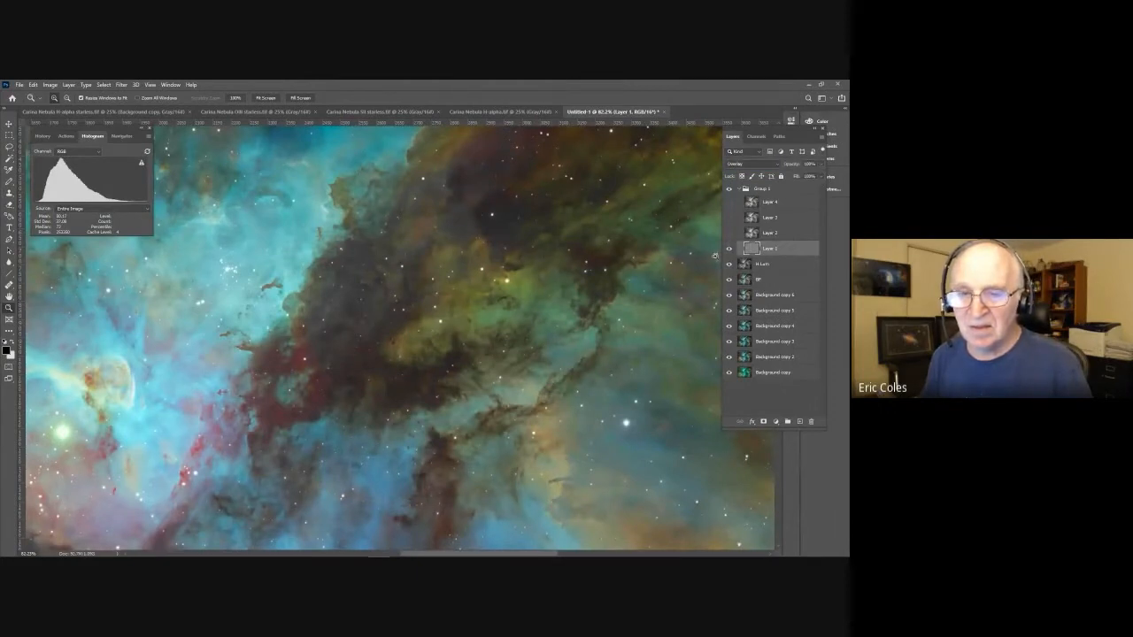
left_click_drag(460, 263, 591, 367)
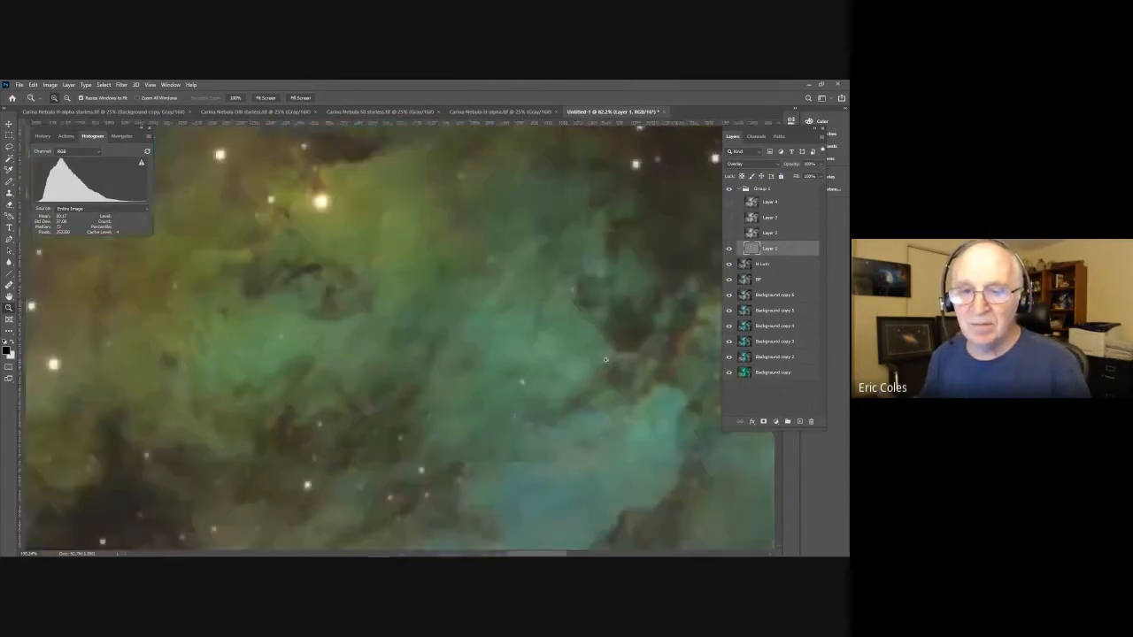
left_click(729, 250)
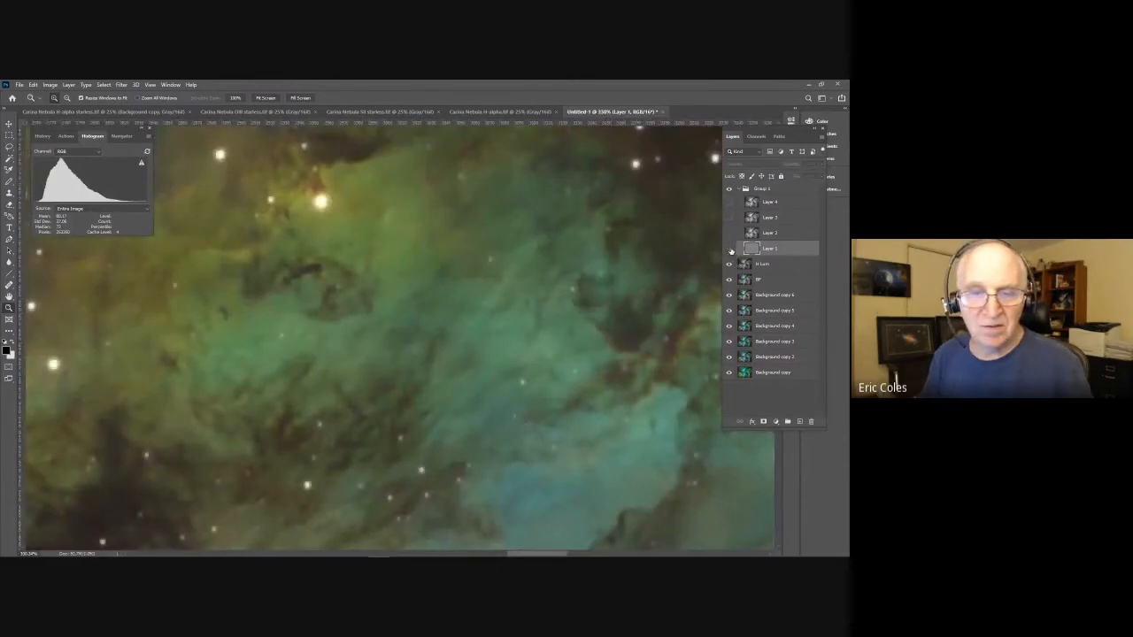
left_click(729, 251)
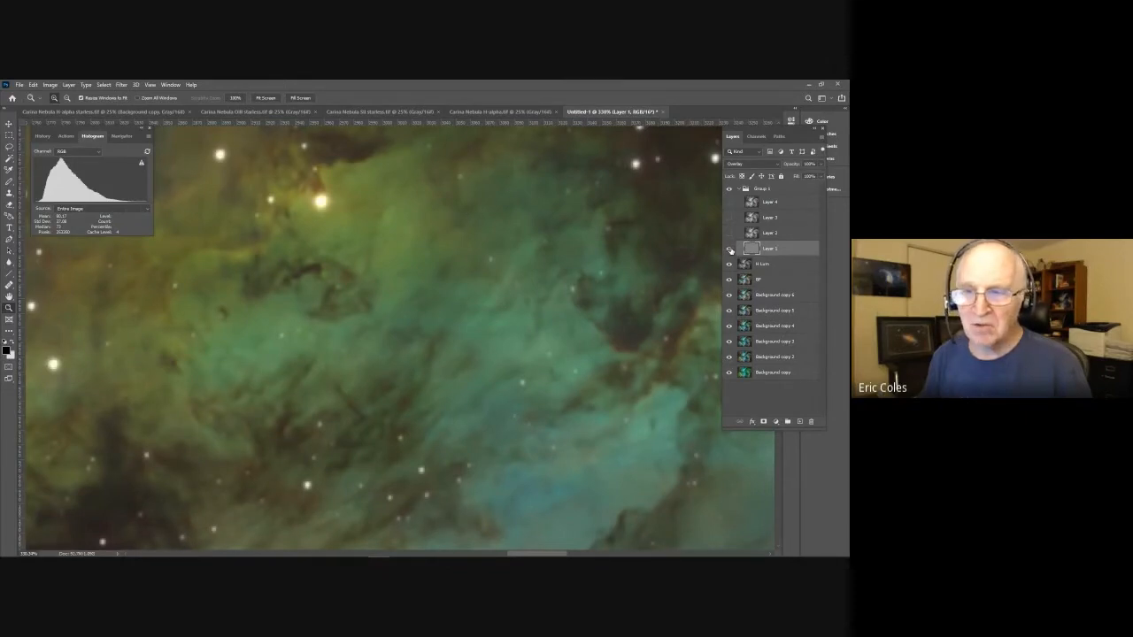
left_click(729, 251)
left_click(729, 251)
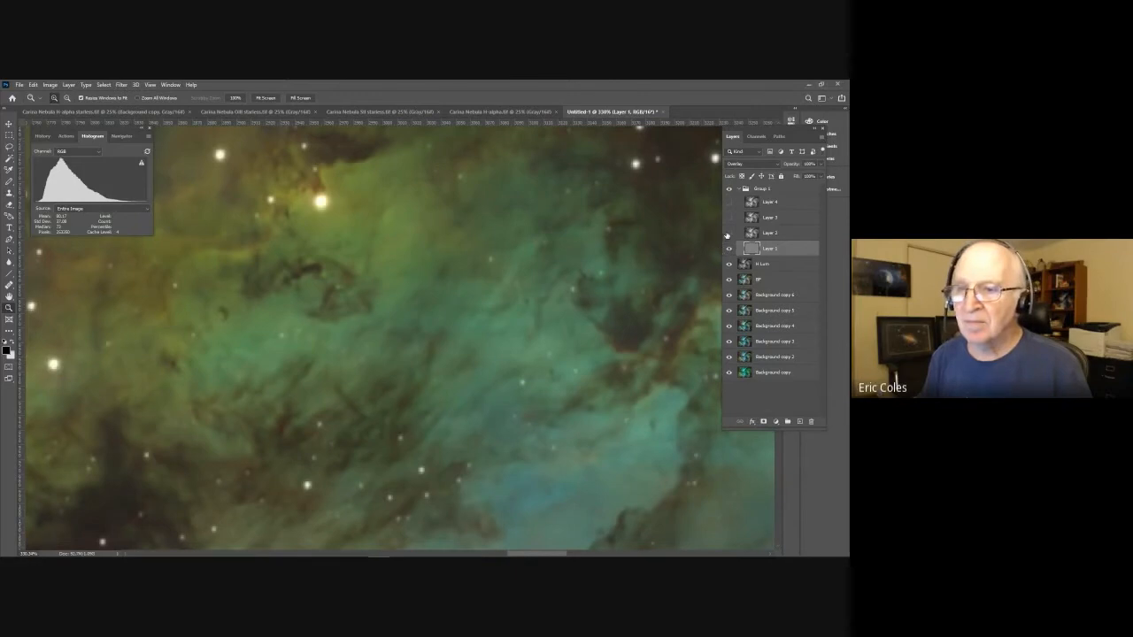
Show and select Layer 2 in the group and apply a High Pass filter with a 3-pixel radius.
left_click(728, 233)
left_click(794, 233)
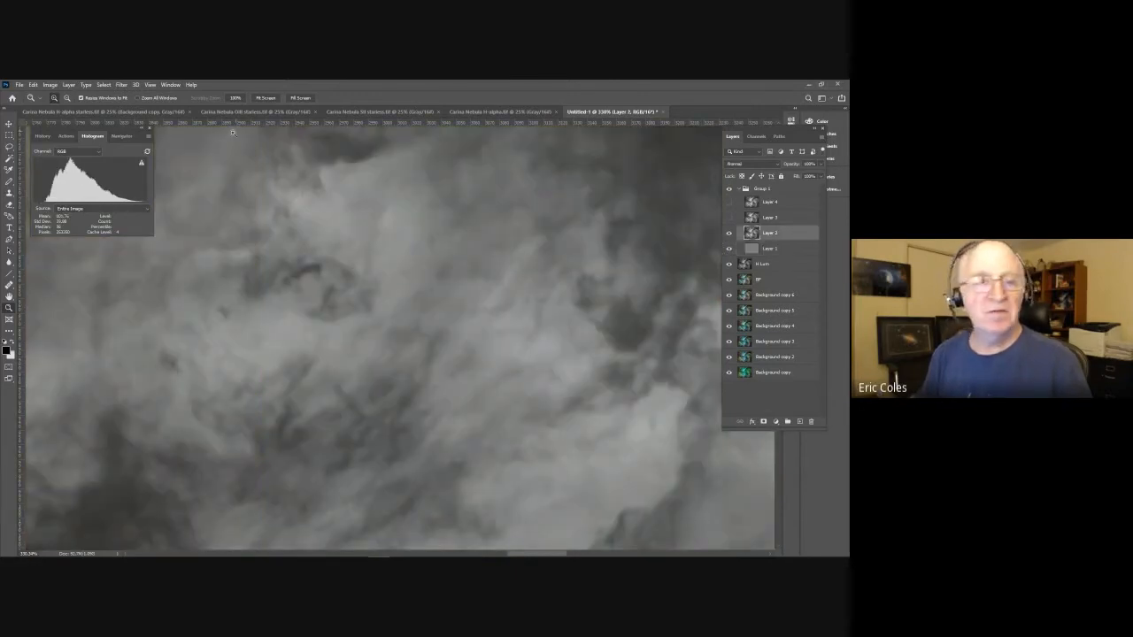
left_click(121, 85)
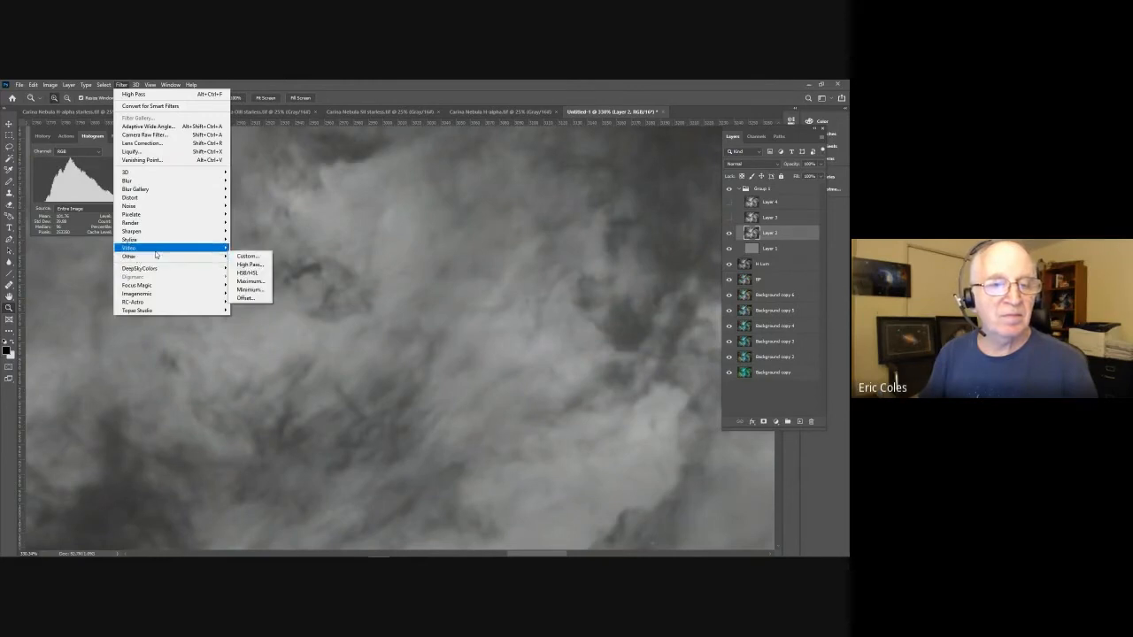
left_click(246, 264)
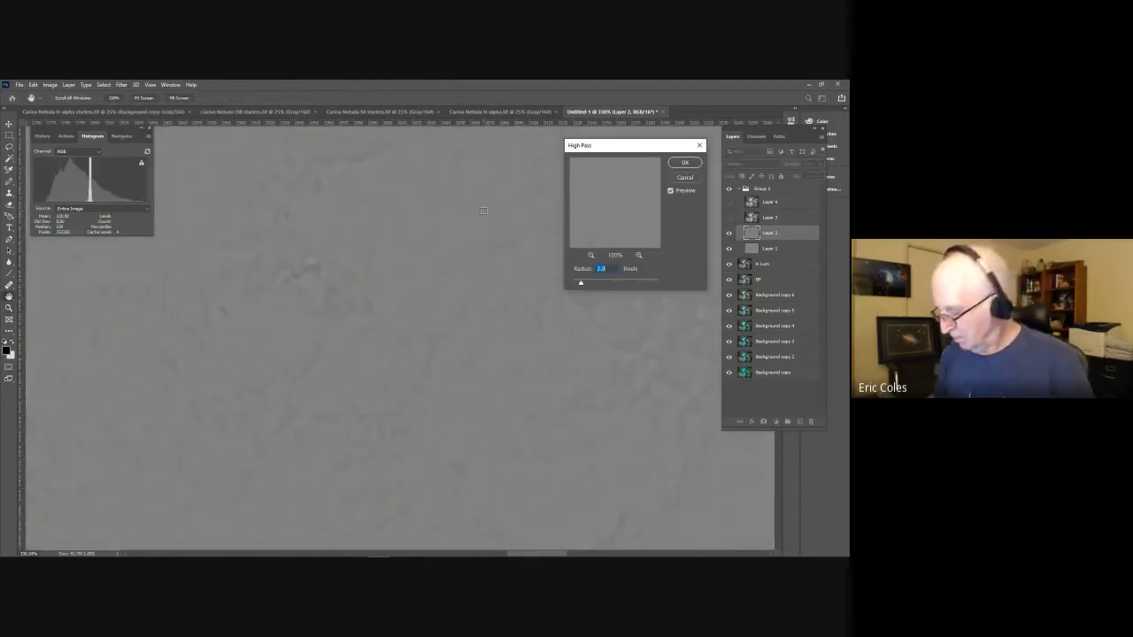
type("3")
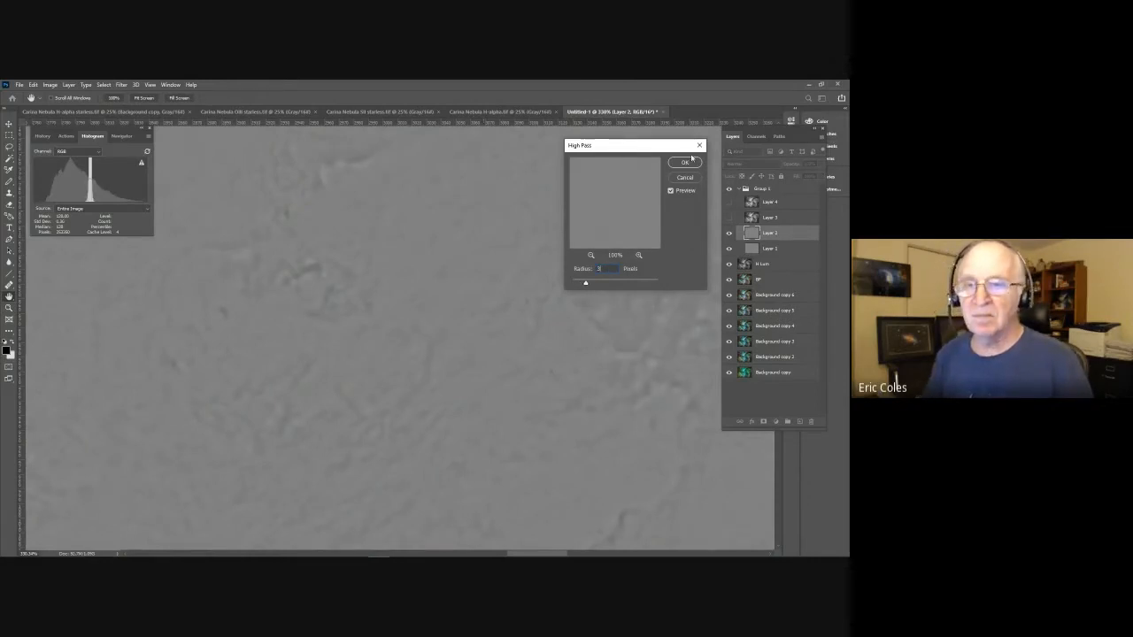
left_click(680, 164)
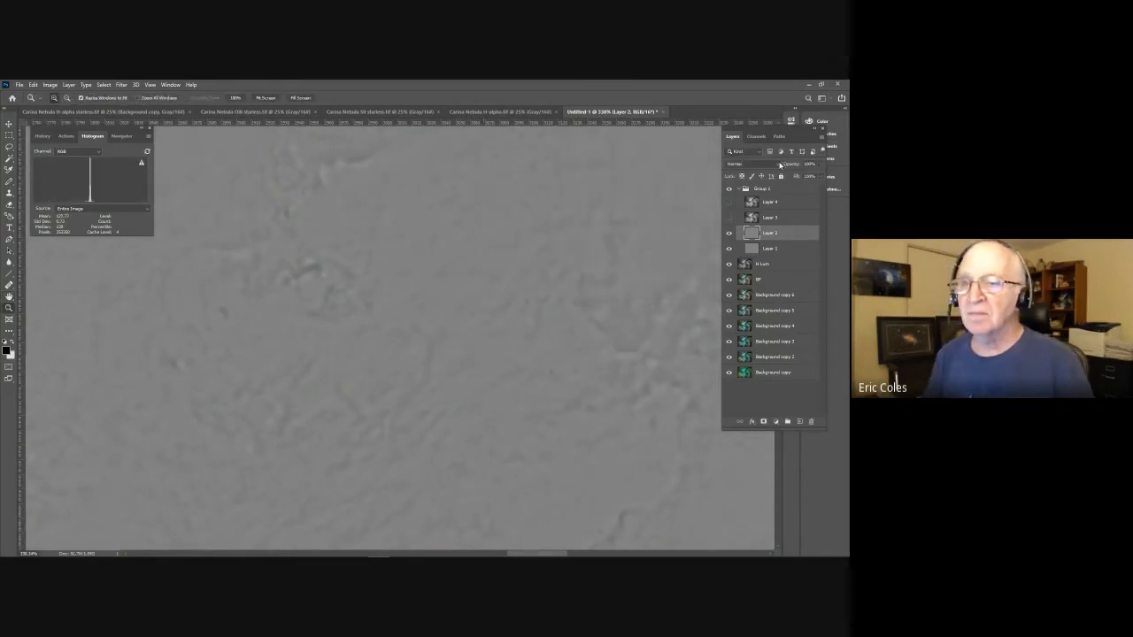
Set Layer 2's blend mode to Overlay and toggle the group's visibility to compare the combined sharpening.
left_click(777, 165)
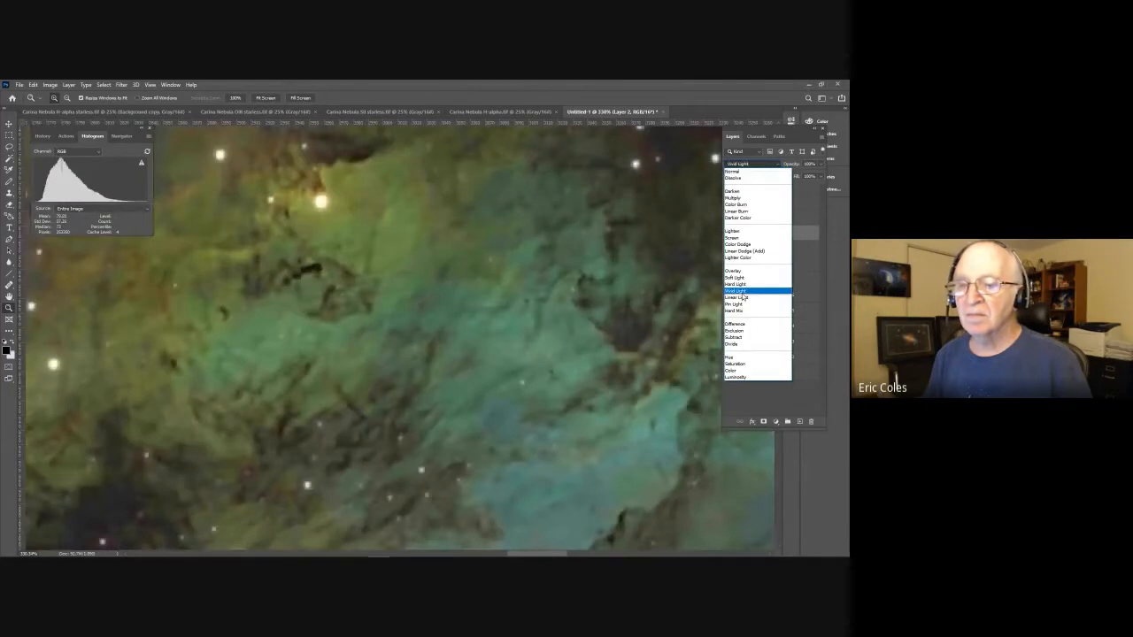
left_click(739, 271)
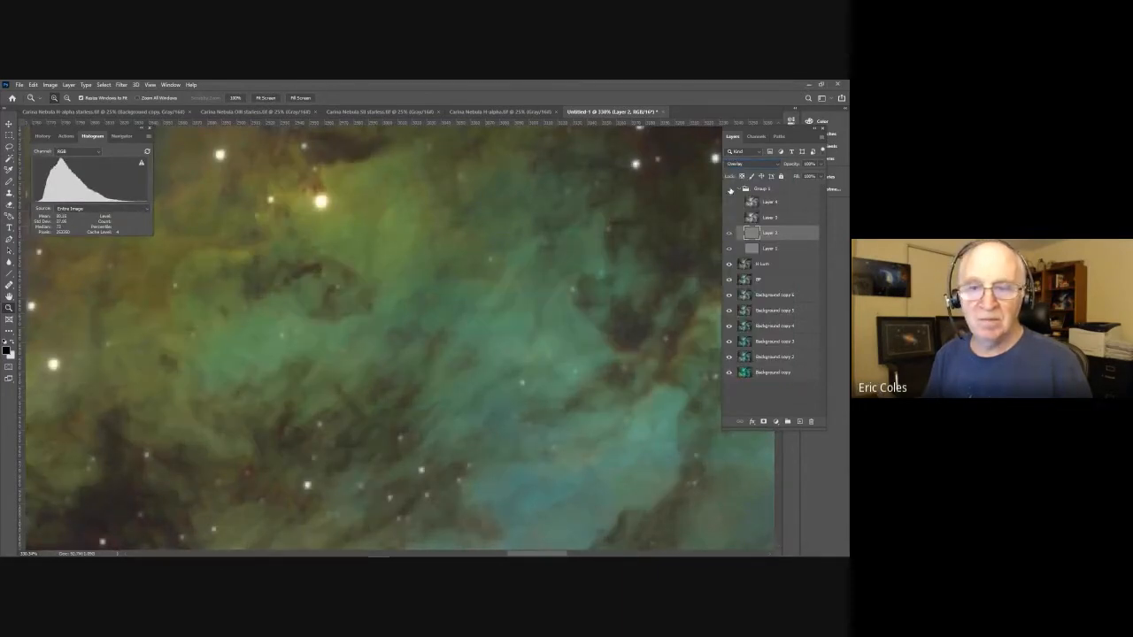
left_click(729, 189)
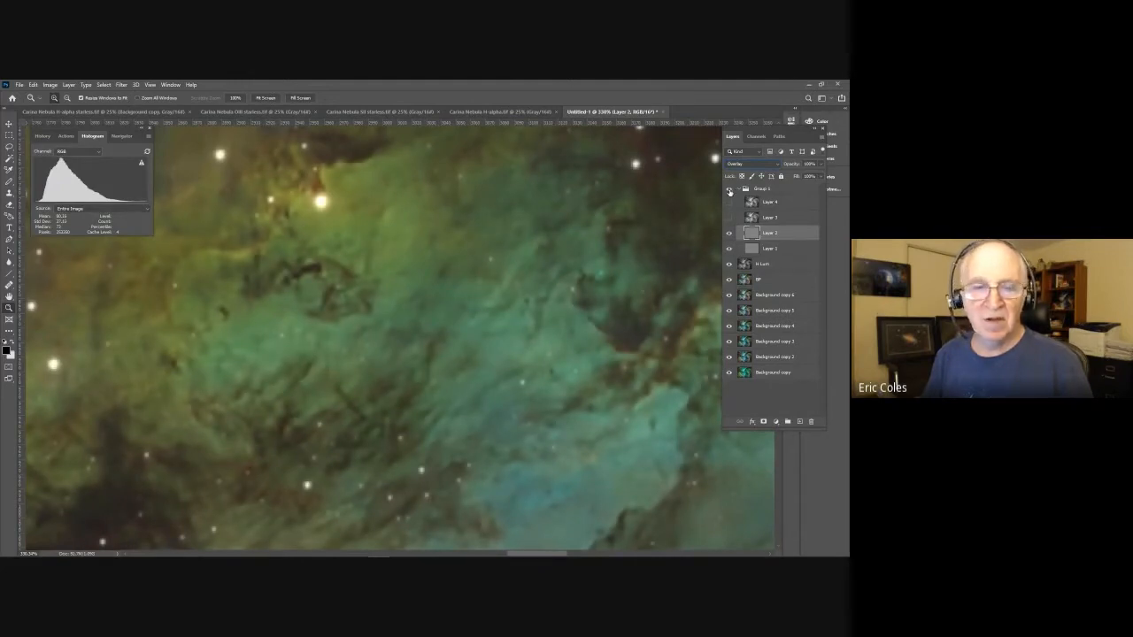
left_click(729, 191)
left_click(730, 191)
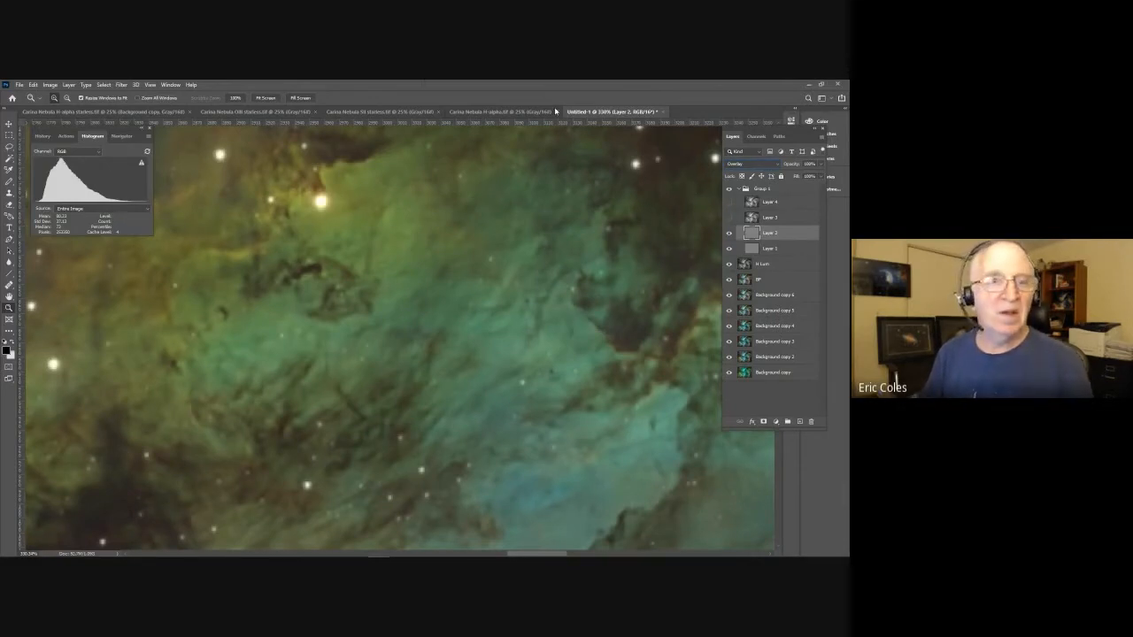
Show and select Layer 3 in the group and apply a High Pass filter with a 6-pixel radius.
left_click(266, 98)
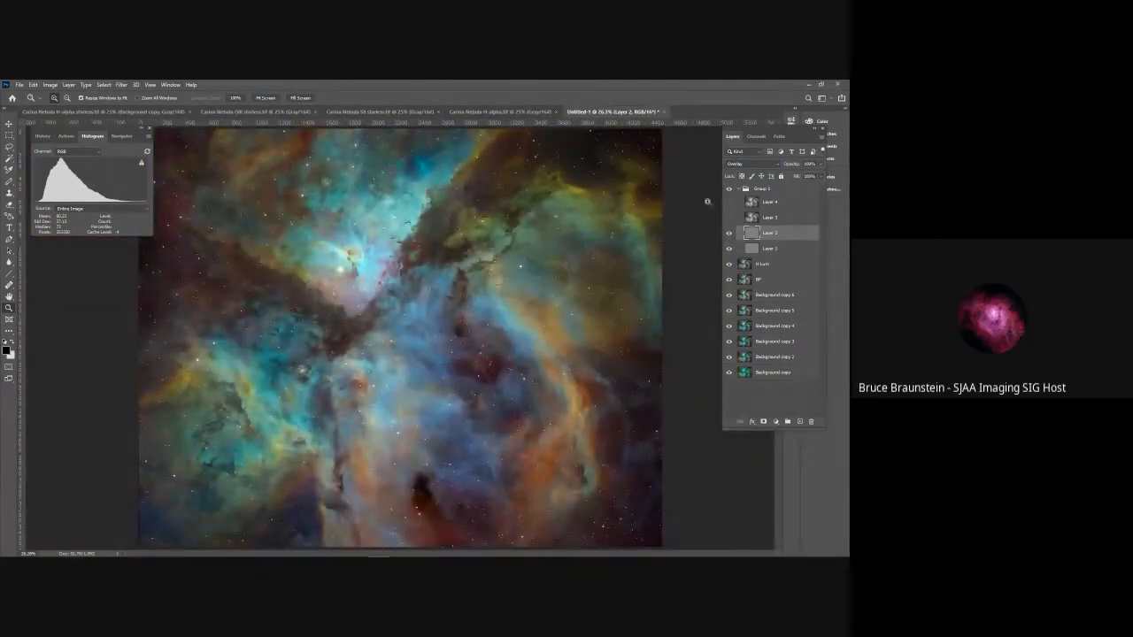
left_click(729, 218)
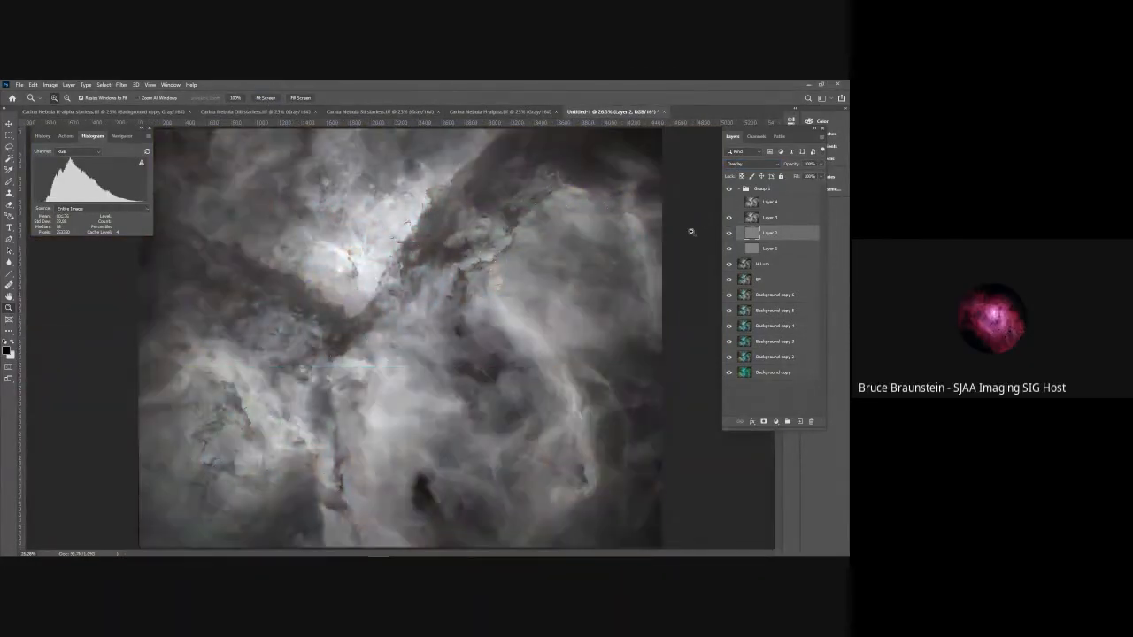
left_click(783, 218)
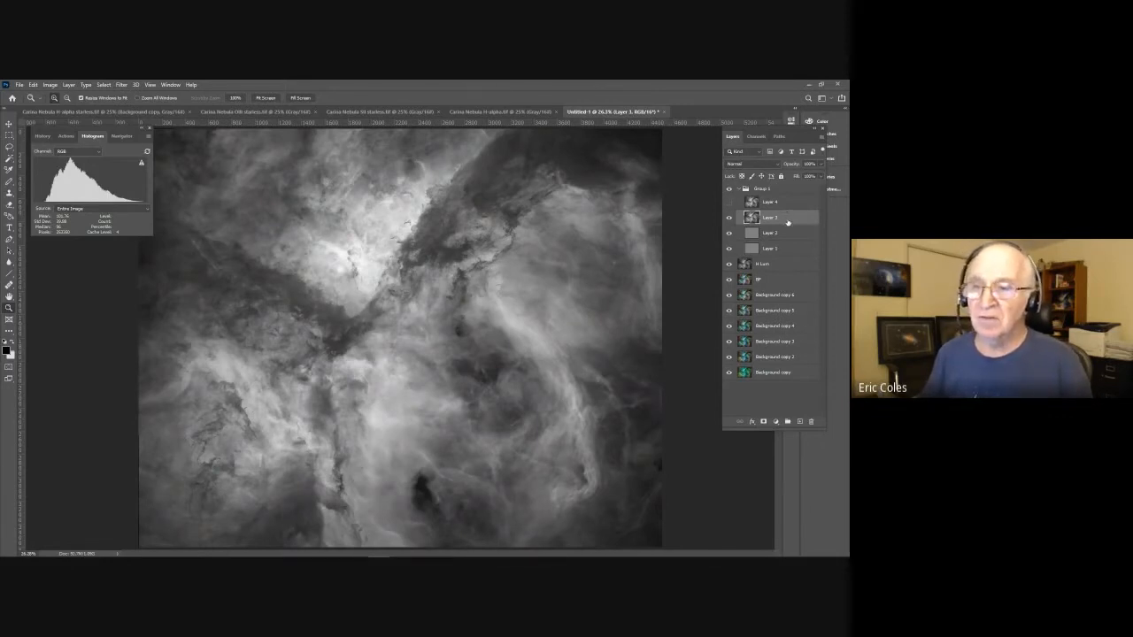
left_click(121, 84)
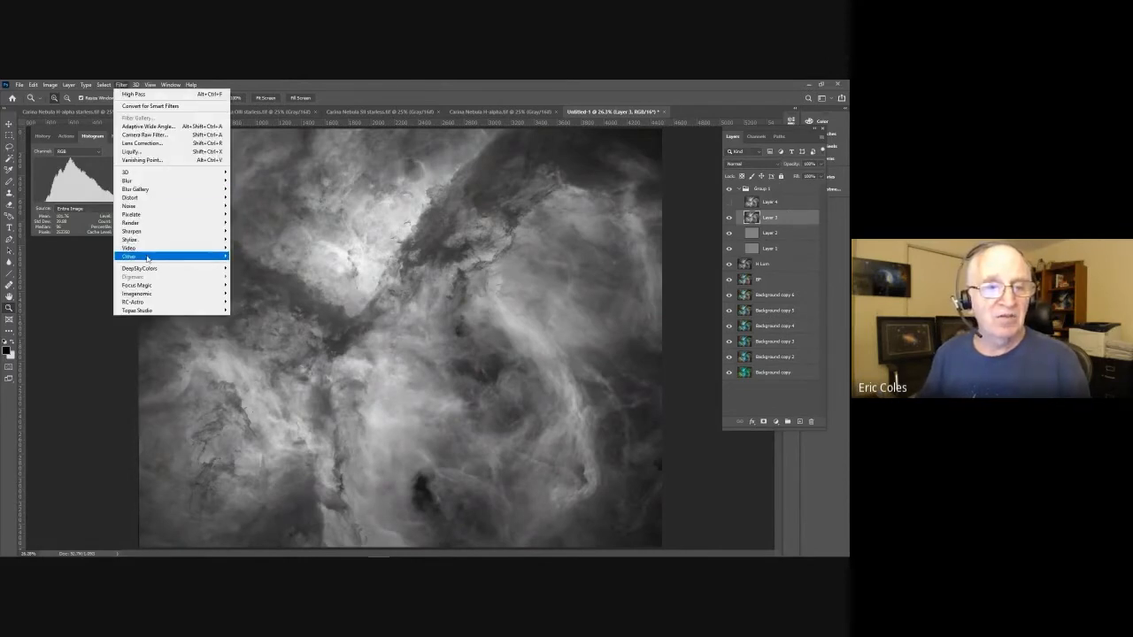
mouse_move(152, 250)
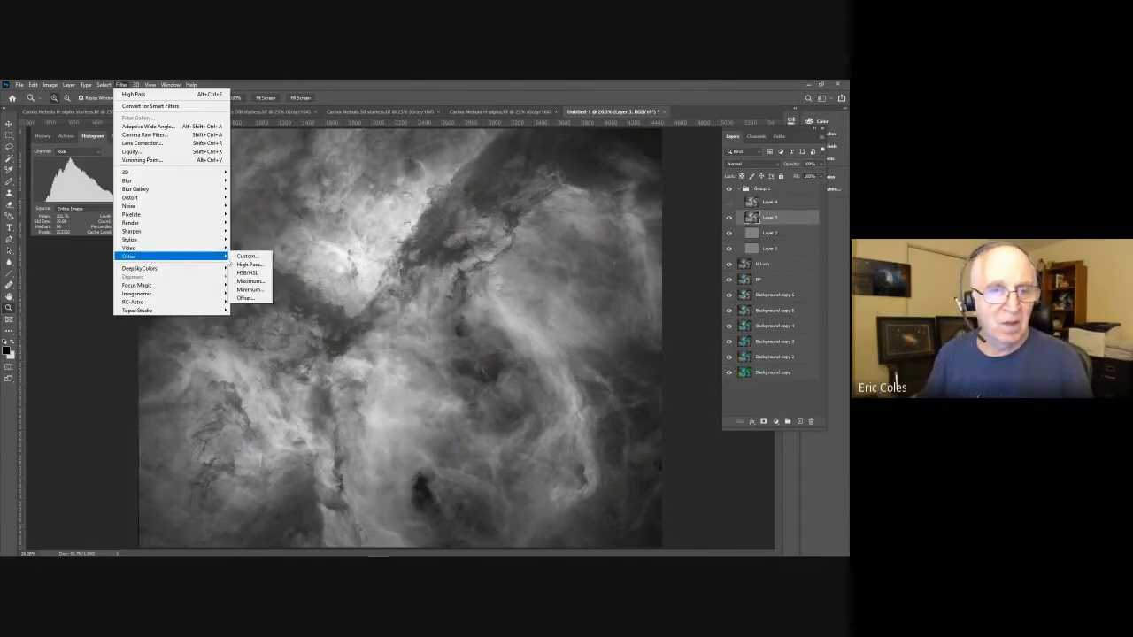
left_click(249, 264)
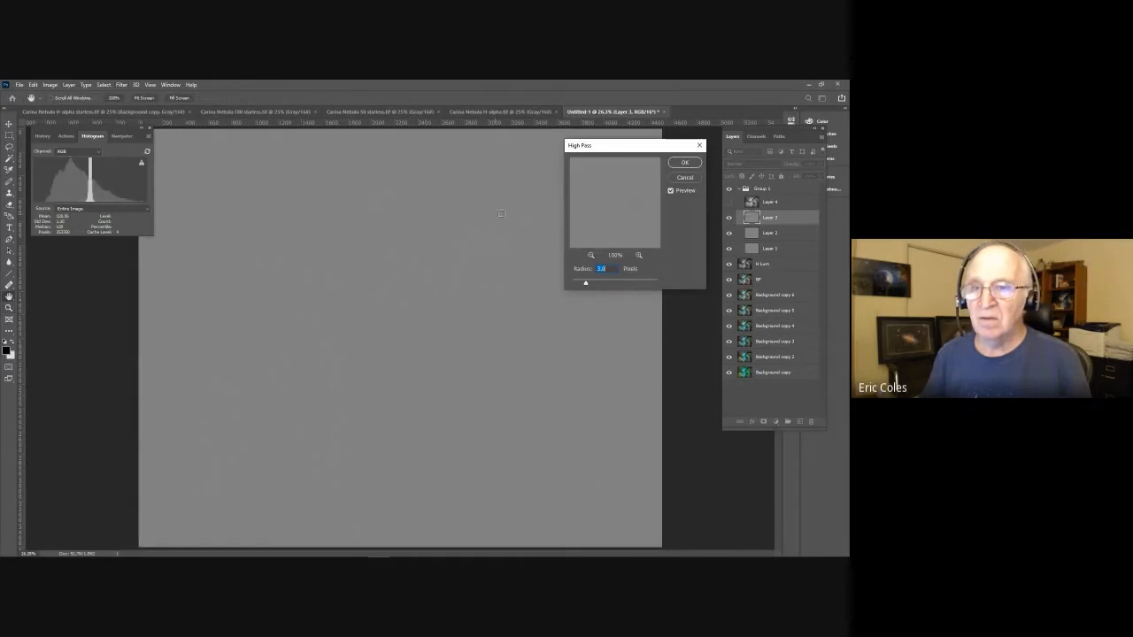
type("6")
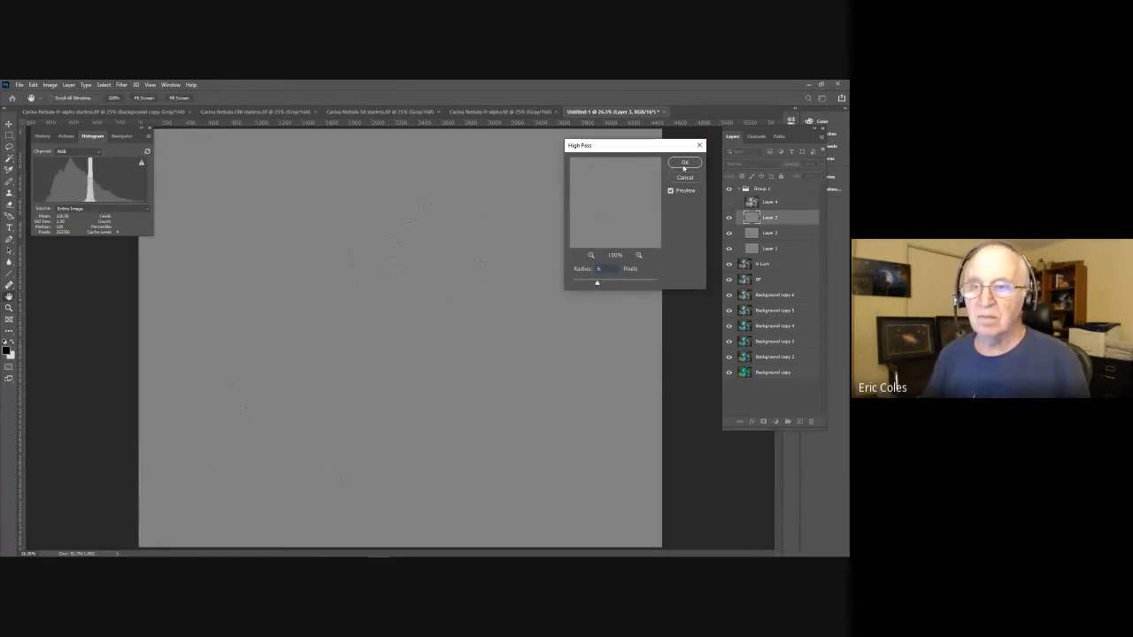
left_click(683, 164)
Set Layer 3's blend mode to Overlay and its opacity to 60%.
left_click(745, 163)
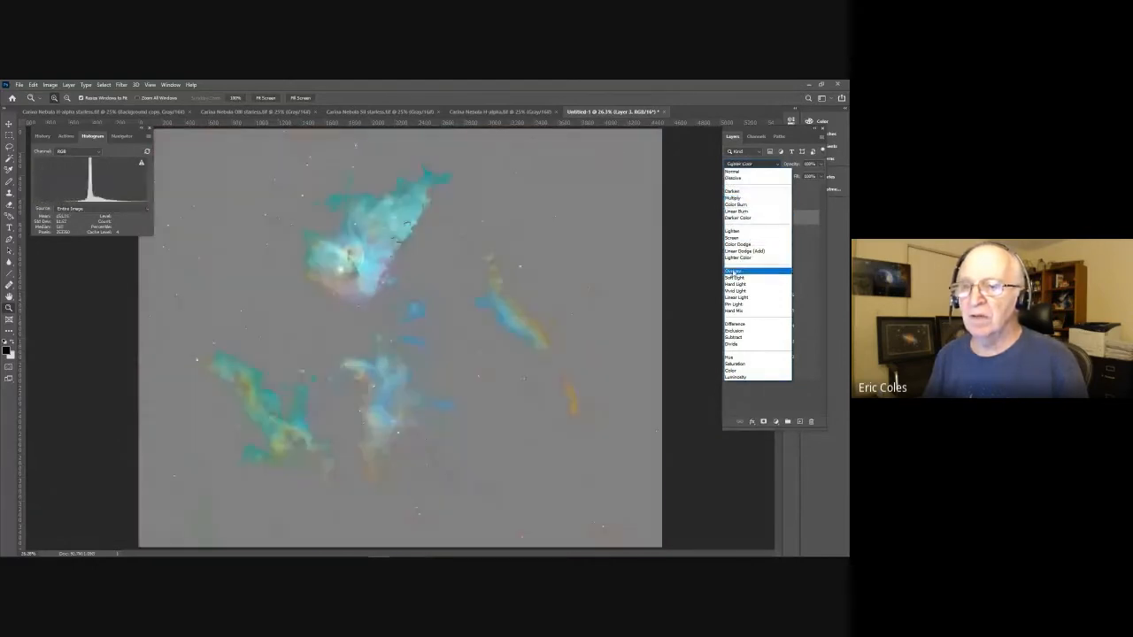
left_click(733, 270)
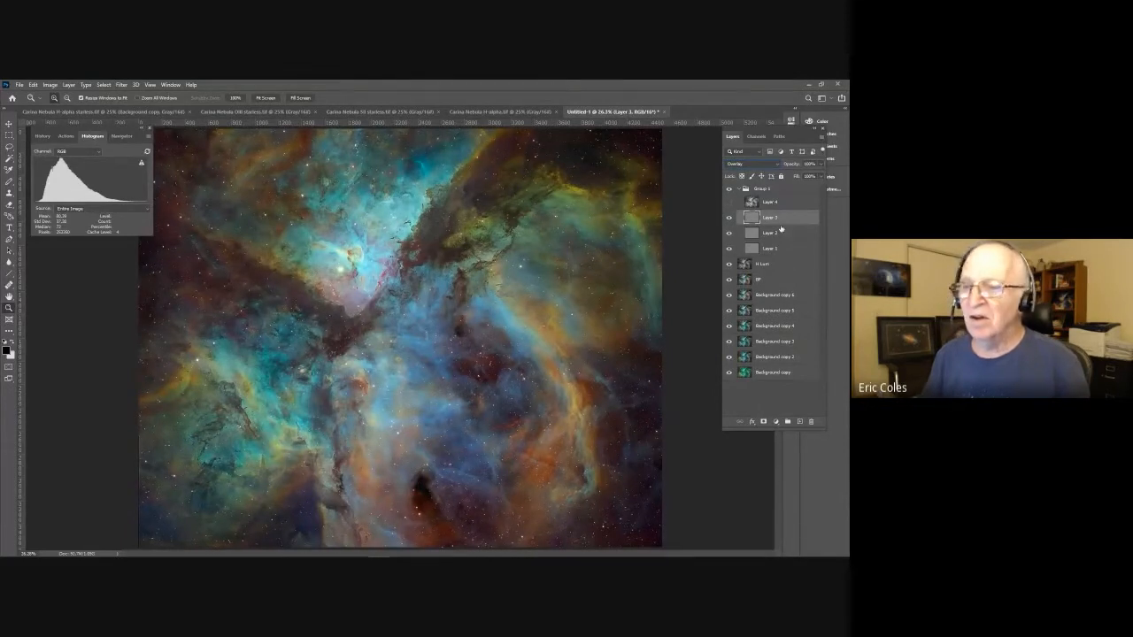
left_click(809, 165)
type("60")
key("Return")
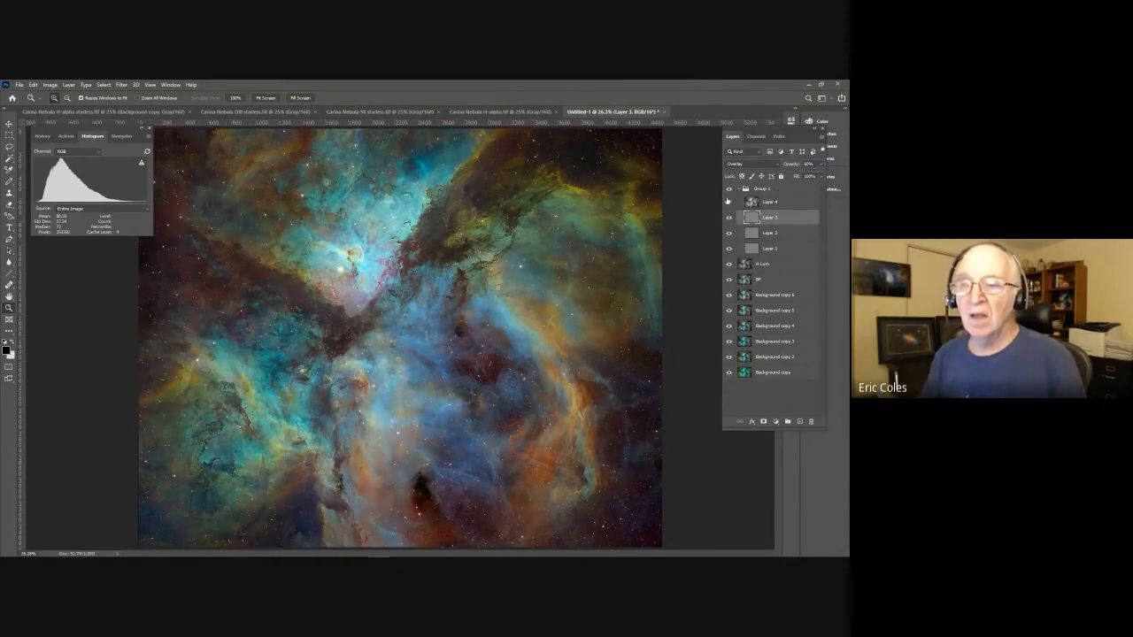
Show and select Layer 4 at the top of the group and apply a High Pass filter with a 12-pixel radius.
left_click(728, 203)
left_click(783, 201)
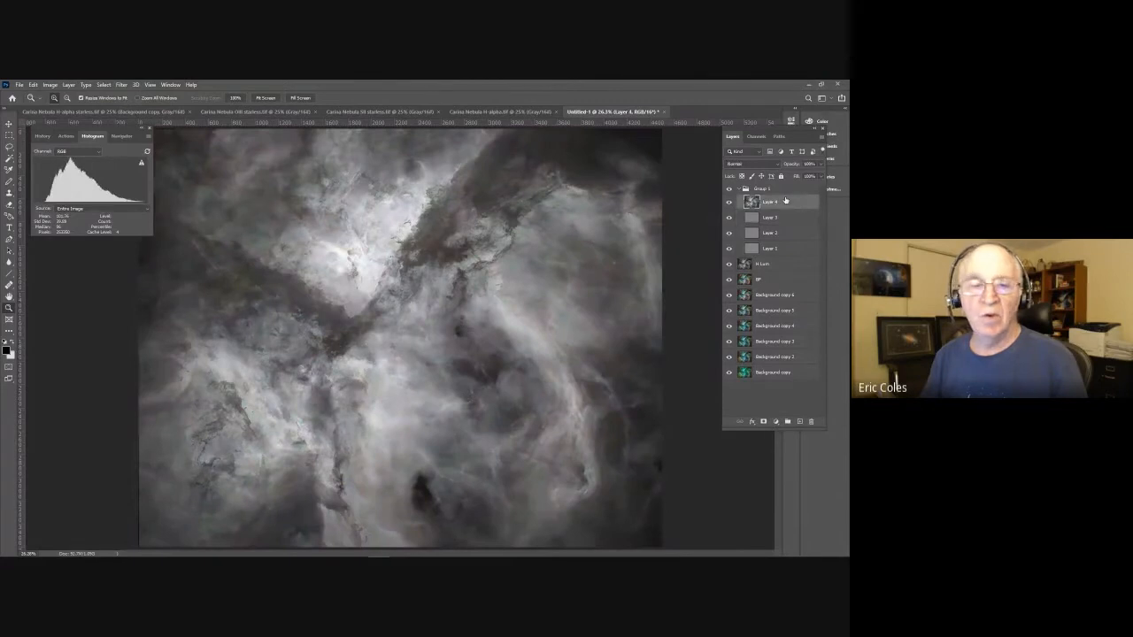
left_click(121, 84)
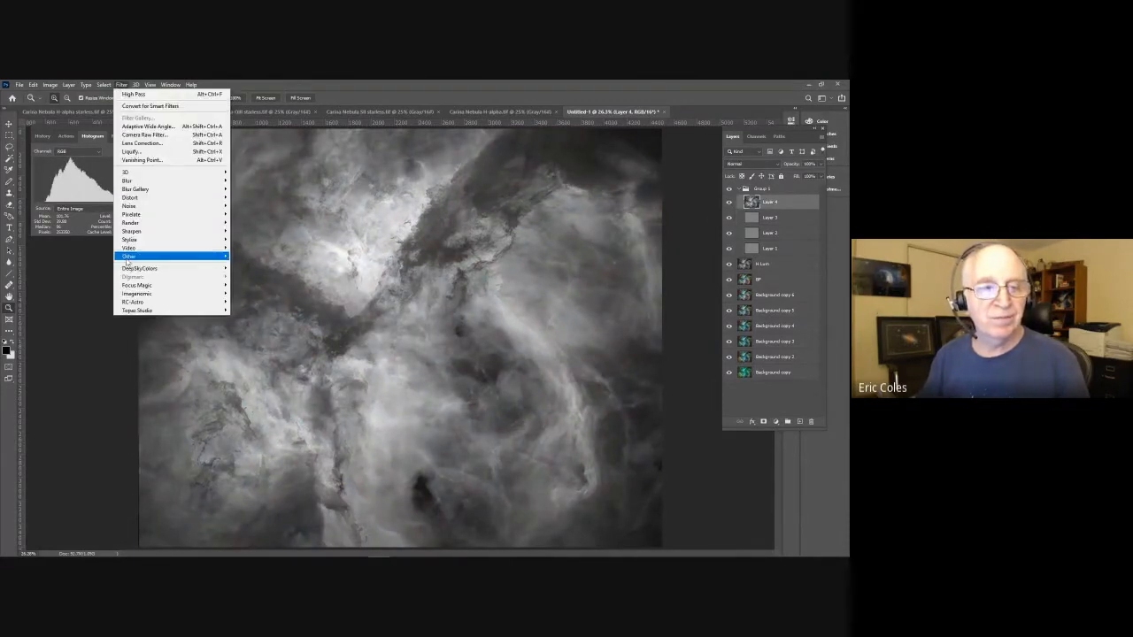
mouse_move(167, 249)
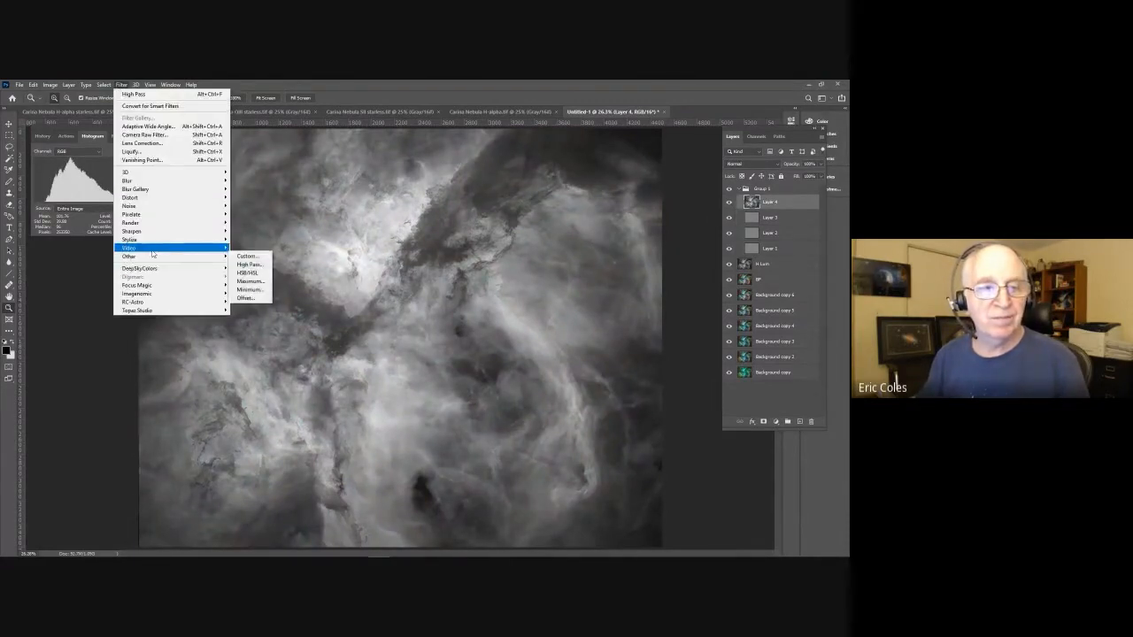
left_click(238, 264)
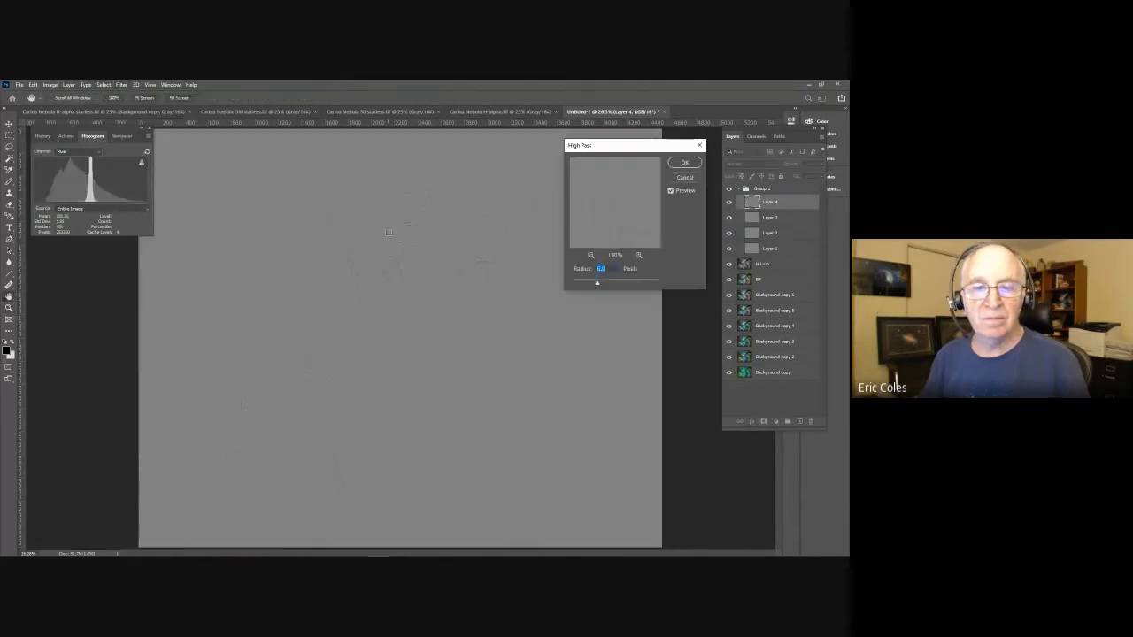
type("12")
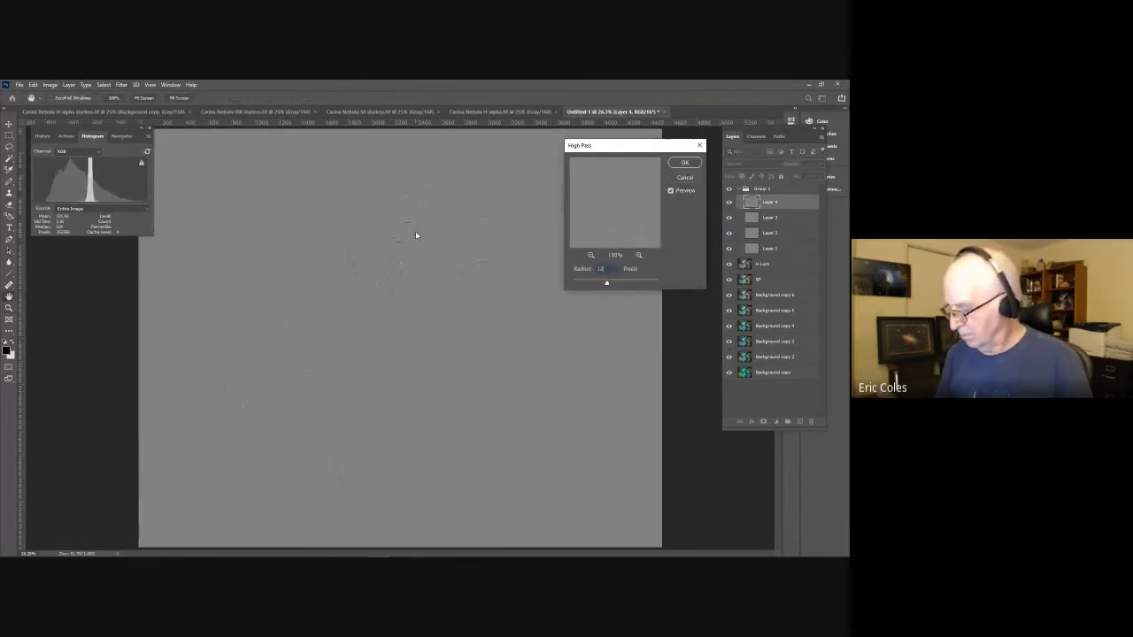
key("Return")
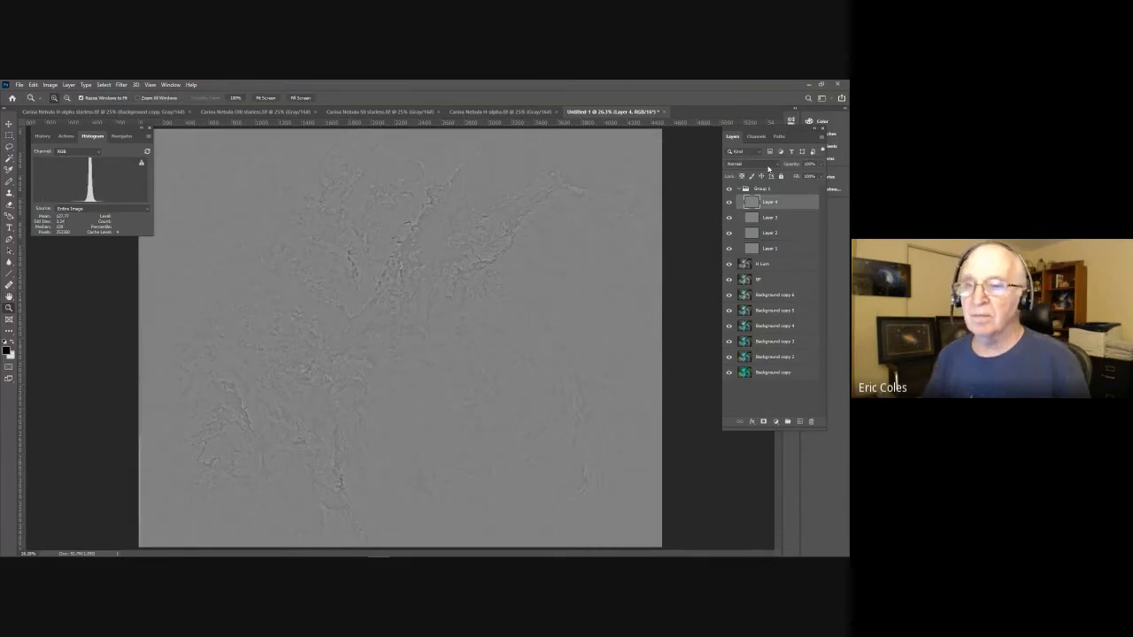
Set Layer 4's blend mode to Overlay and its opacity to 25%.
left_click(774, 165)
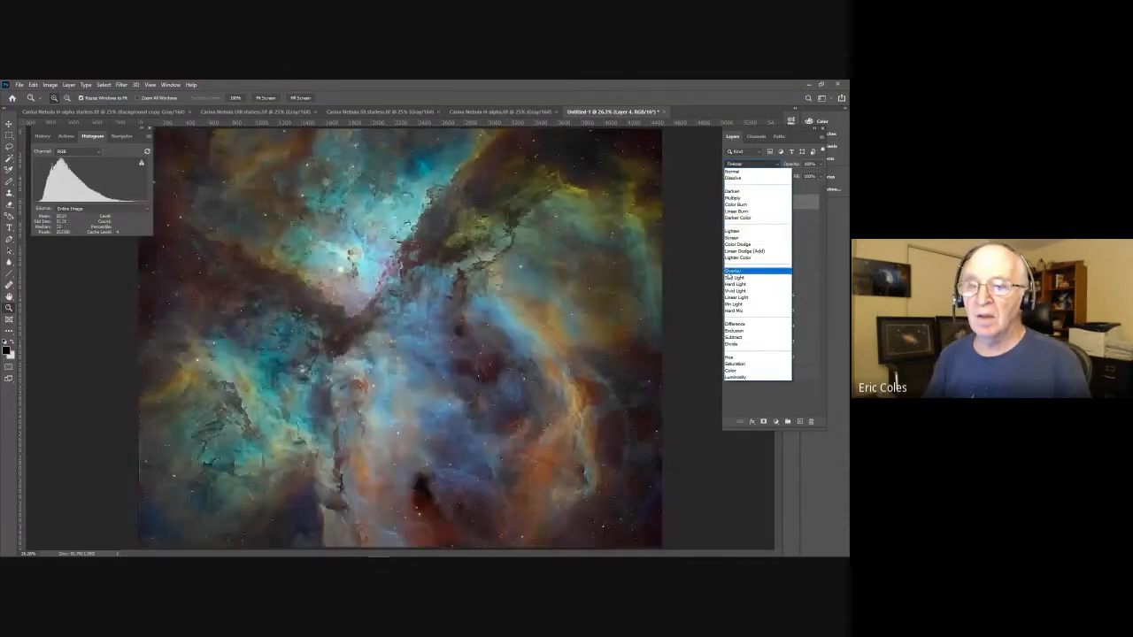
left_click(735, 270)
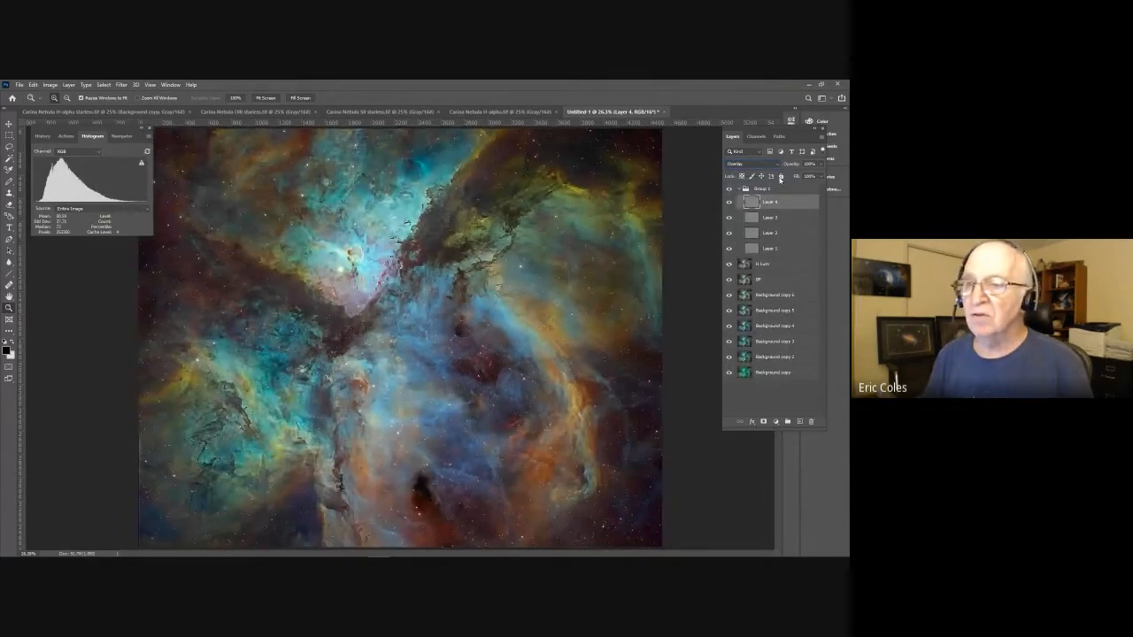
left_click(805, 165)
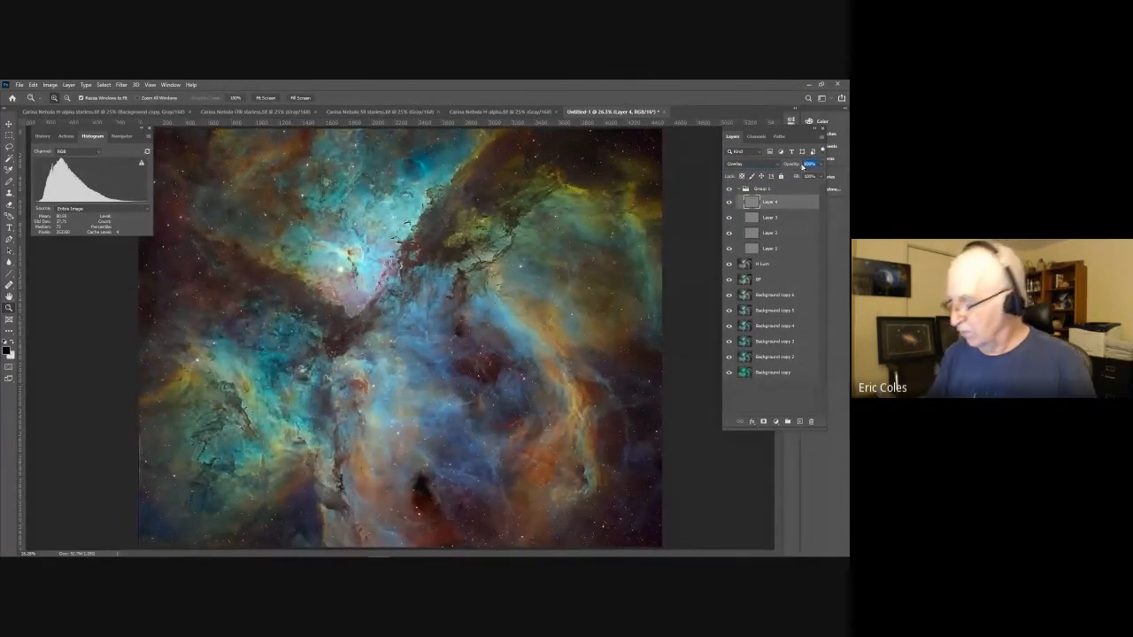
type("25")
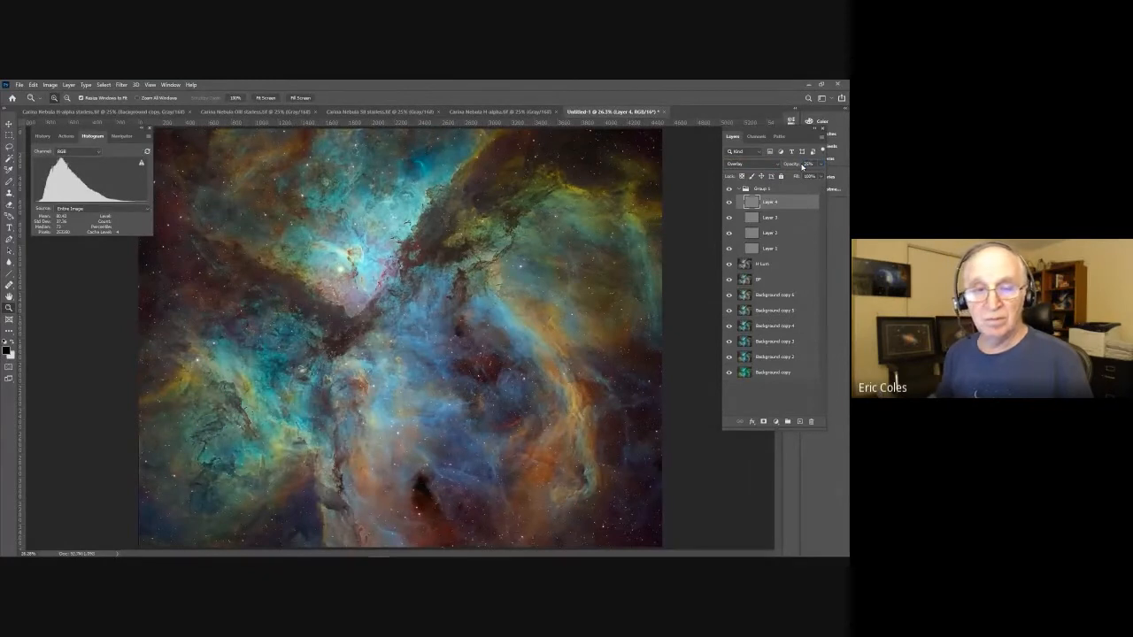
key("Return")
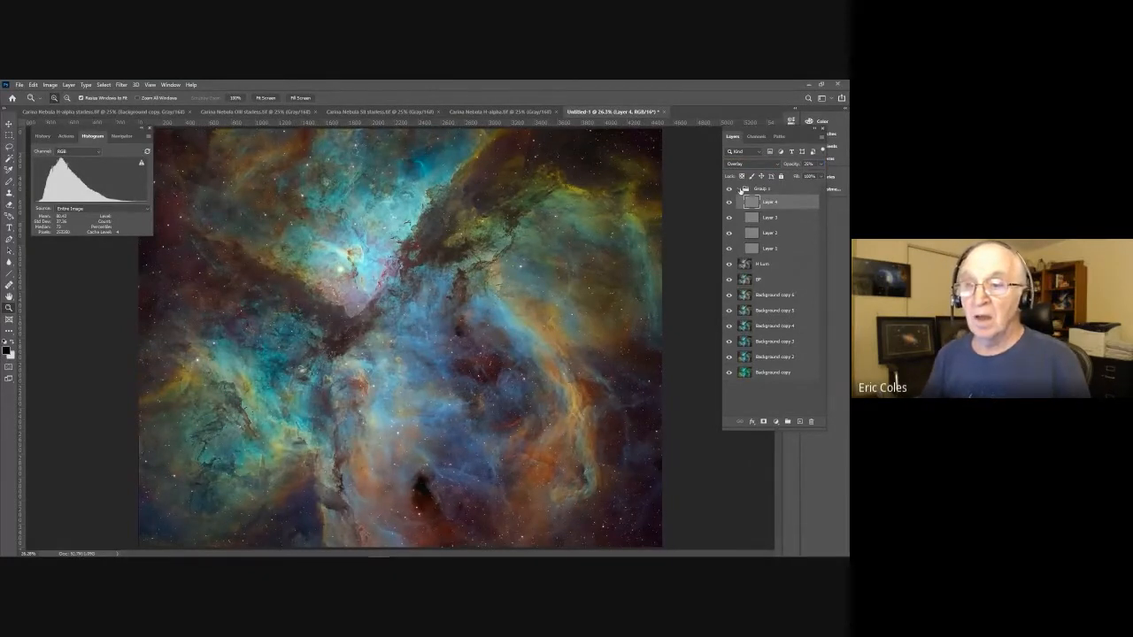
Collapse the High Pass layer group and start saving the composite to the Carina Nebula folder inside San Jose AA Presentation.
left_click(739, 189)
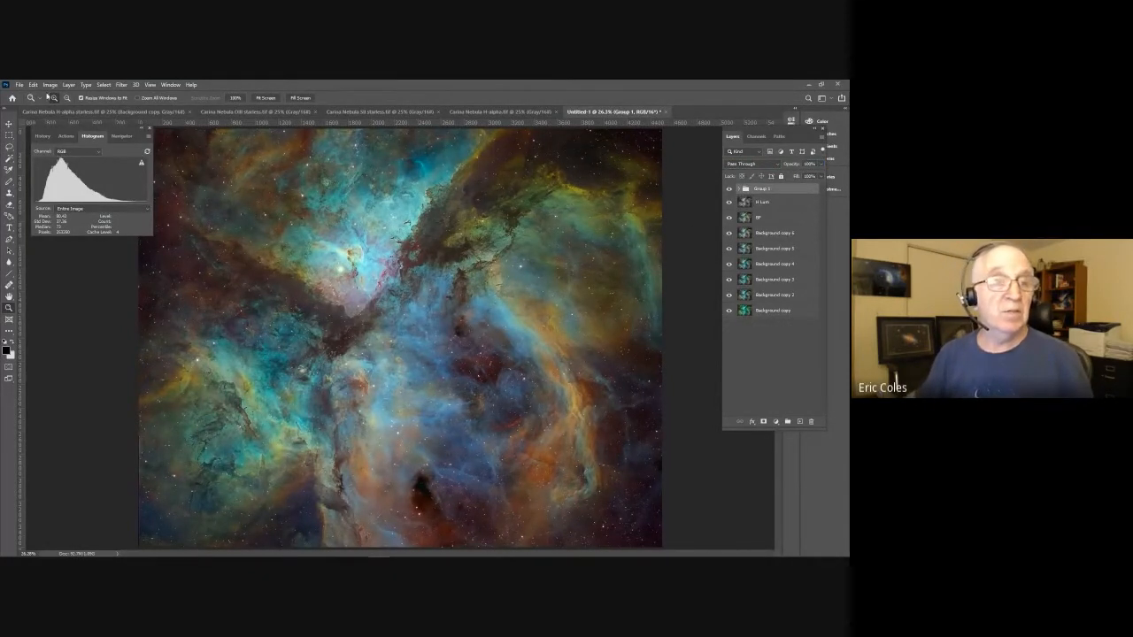
left_click(19, 85)
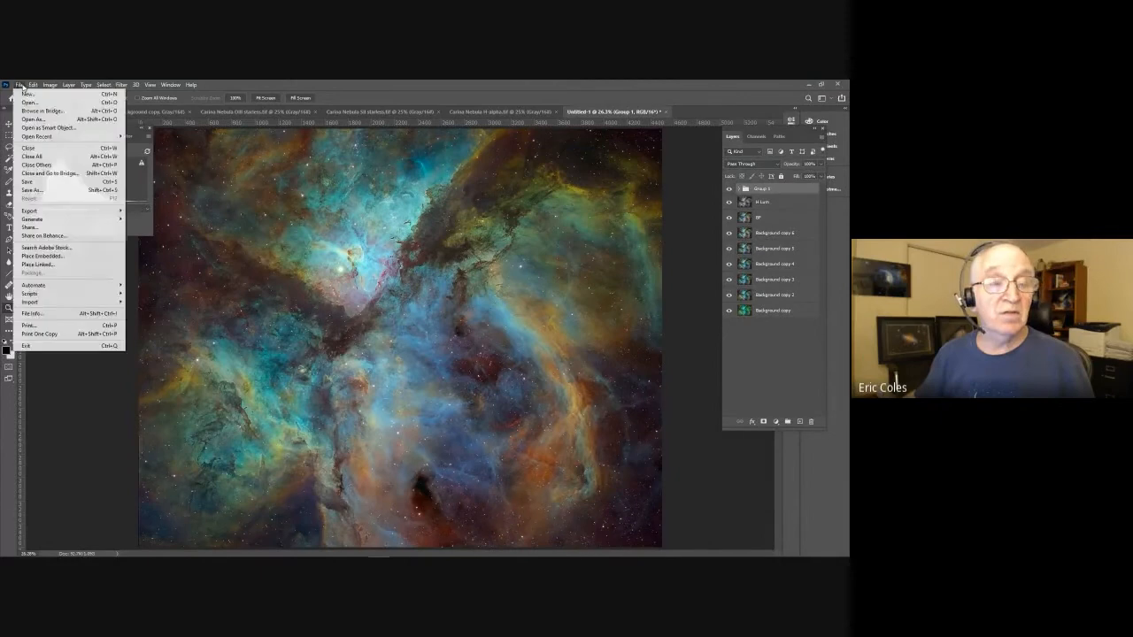
left_click(34, 191)
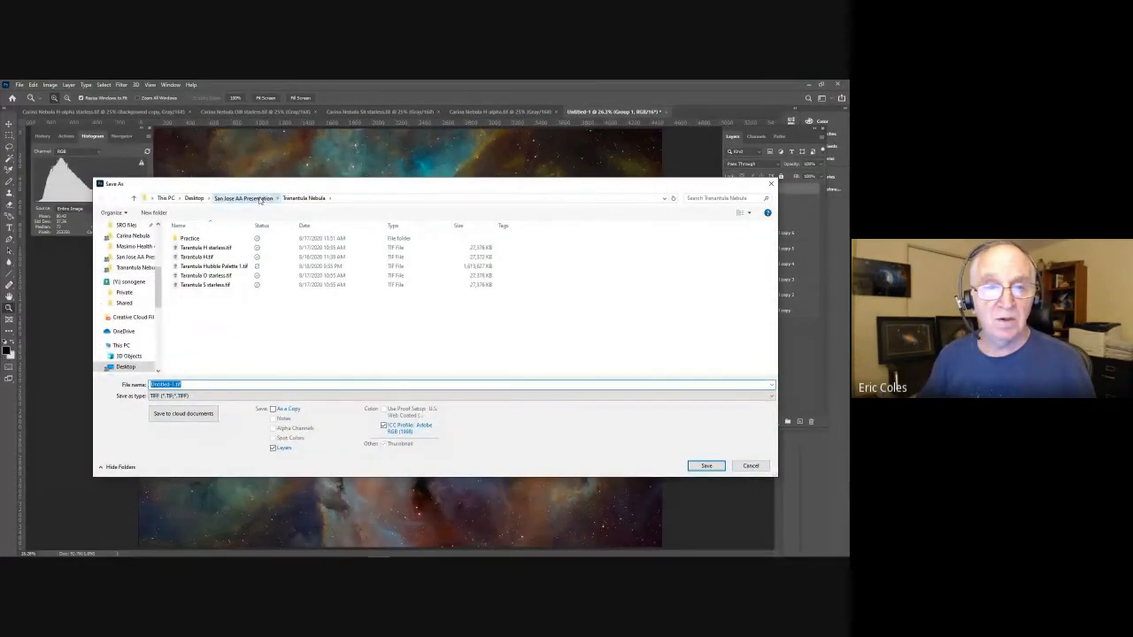
left_click(241, 199)
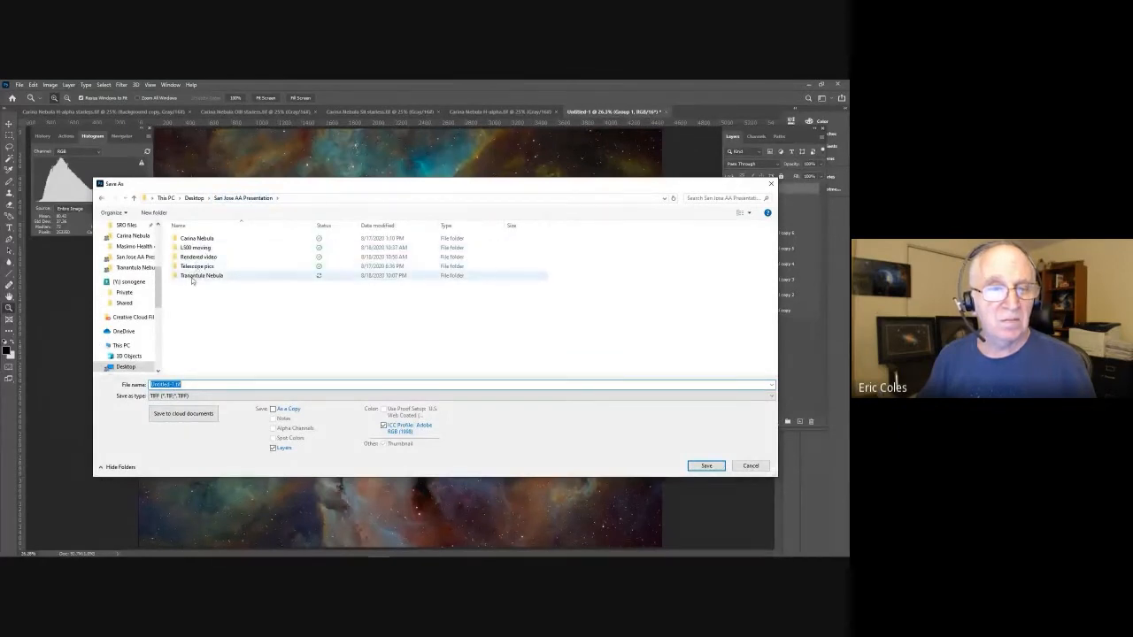
left_click(196, 239)
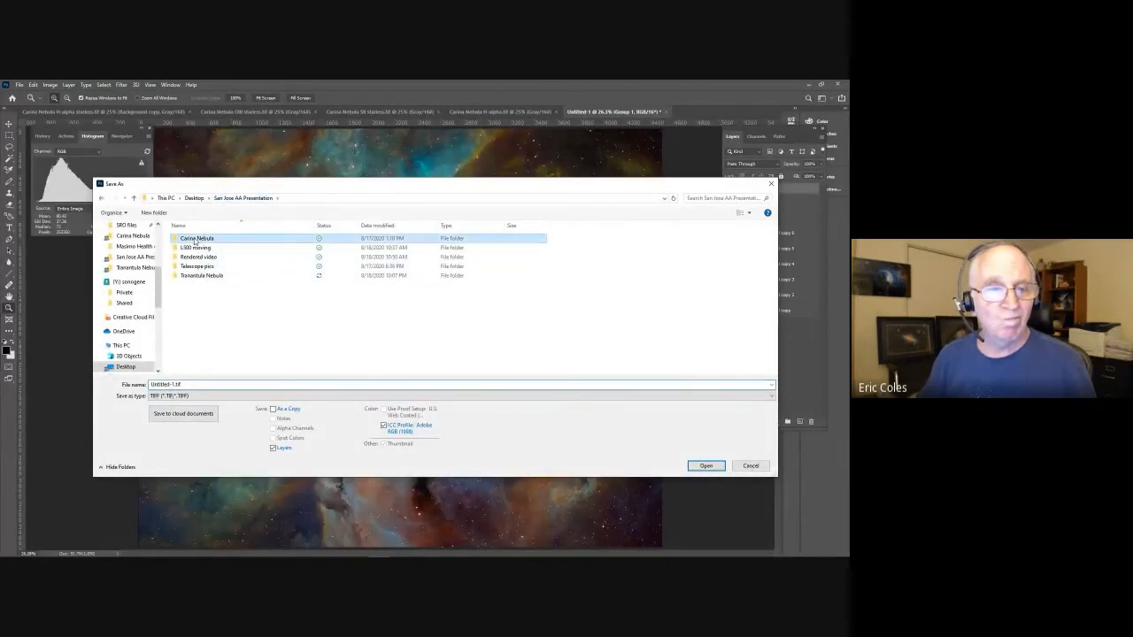
double_click(196, 239)
Name the file Carina Nebula Hubble Palette 1 and save it as a TIFF with its layers included.
left_click(206, 257)
left_click(184, 384)
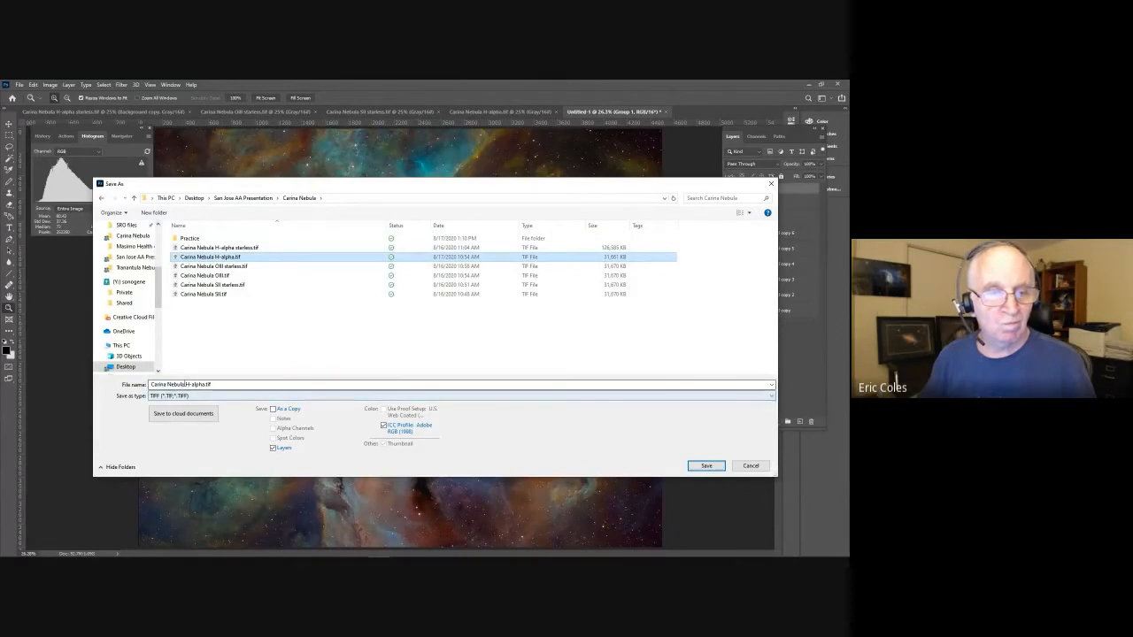
left_click(185, 384)
left_click_drag(185, 384, 256, 385)
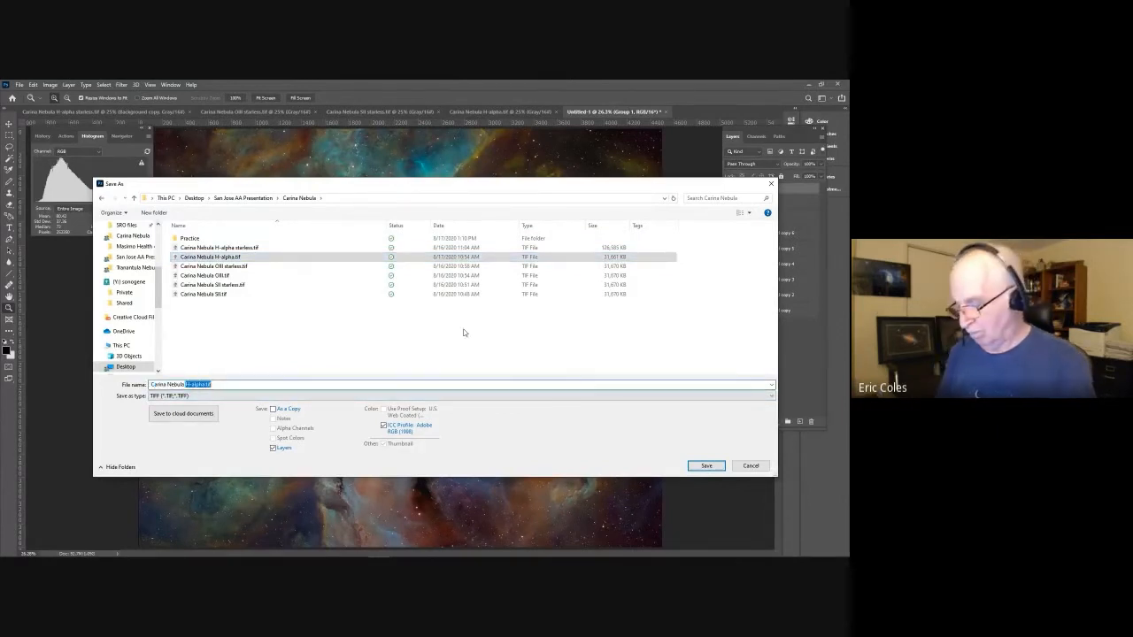
type("Hubble Falette 1")
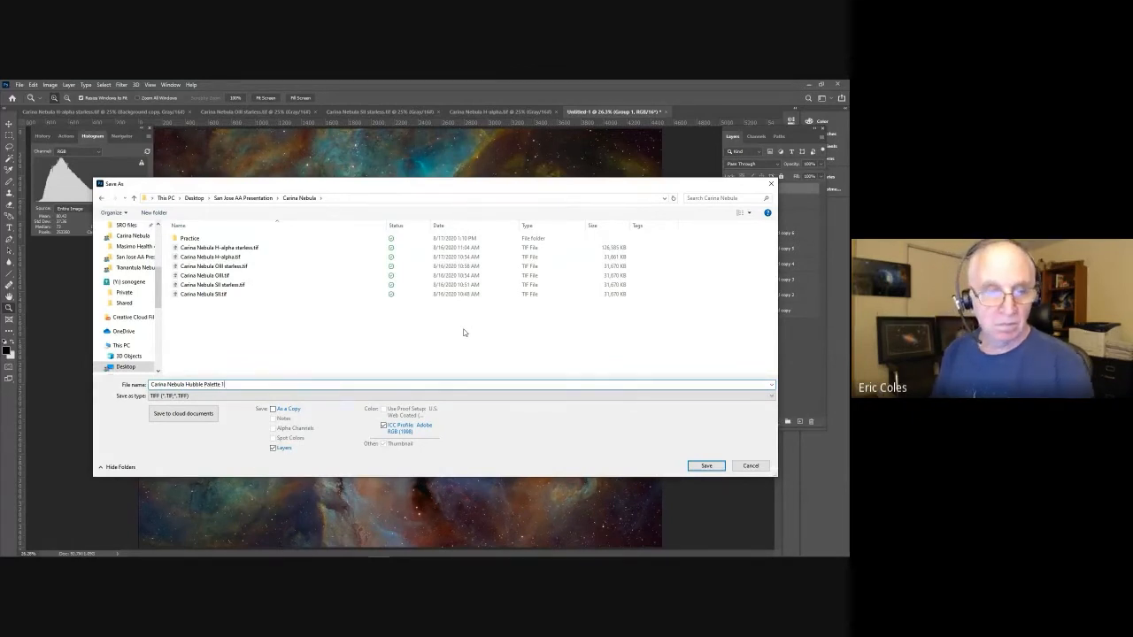
key("Return")
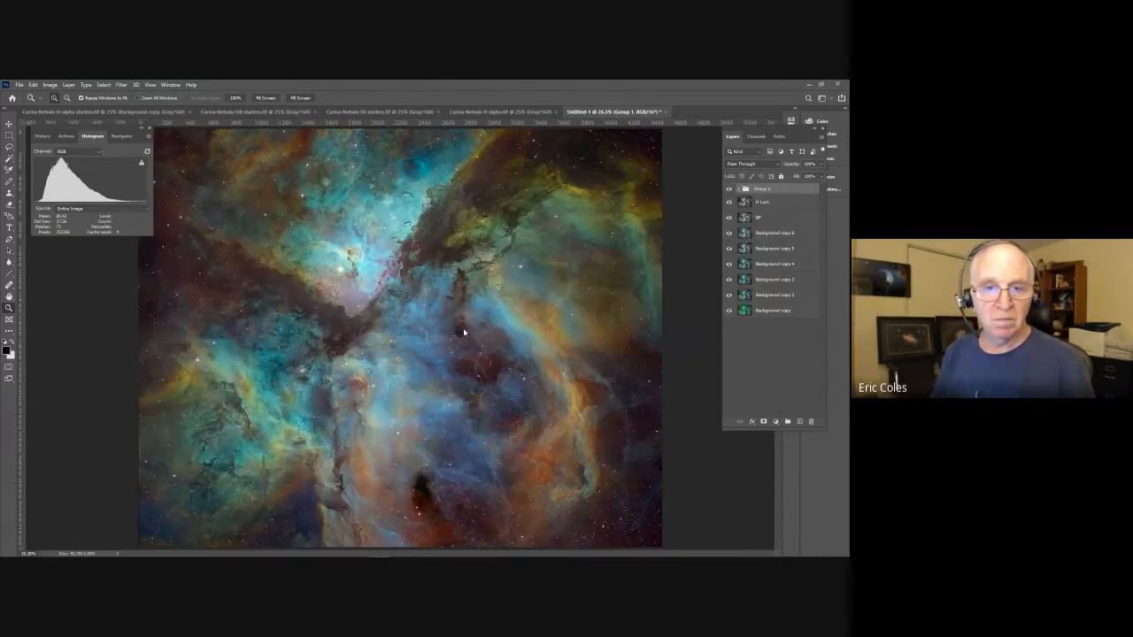
key("Return")
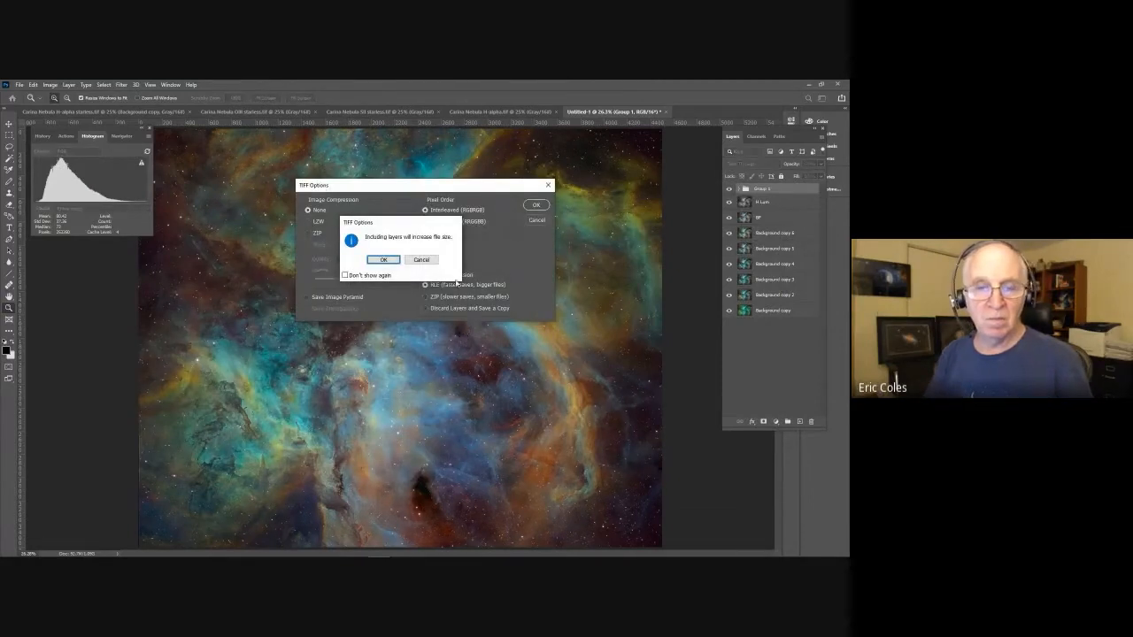
left_click(383, 259)
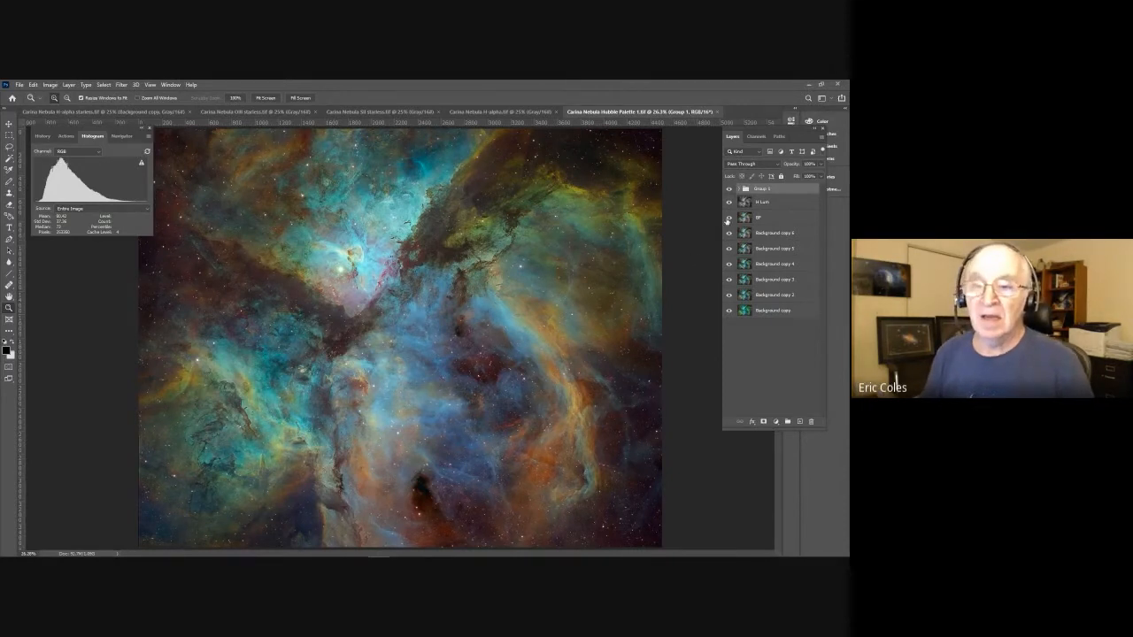
Compare the composite with and without the H Lum layer, leave the layer shown, and save the document.
left_click(729, 202)
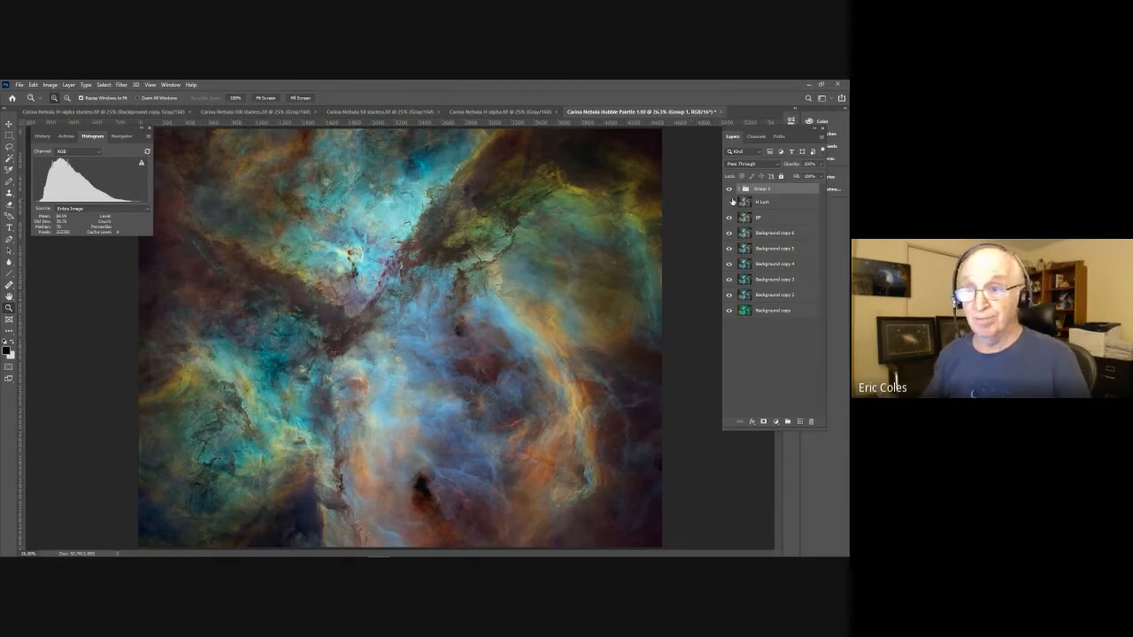
left_click(728, 203)
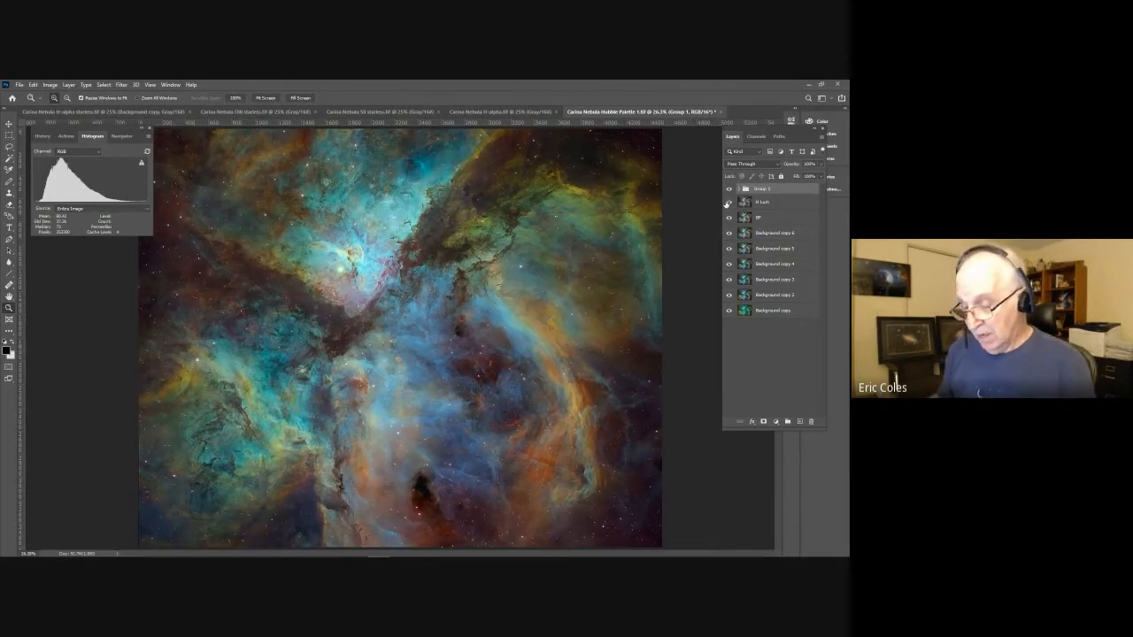
key("ctrl+s")
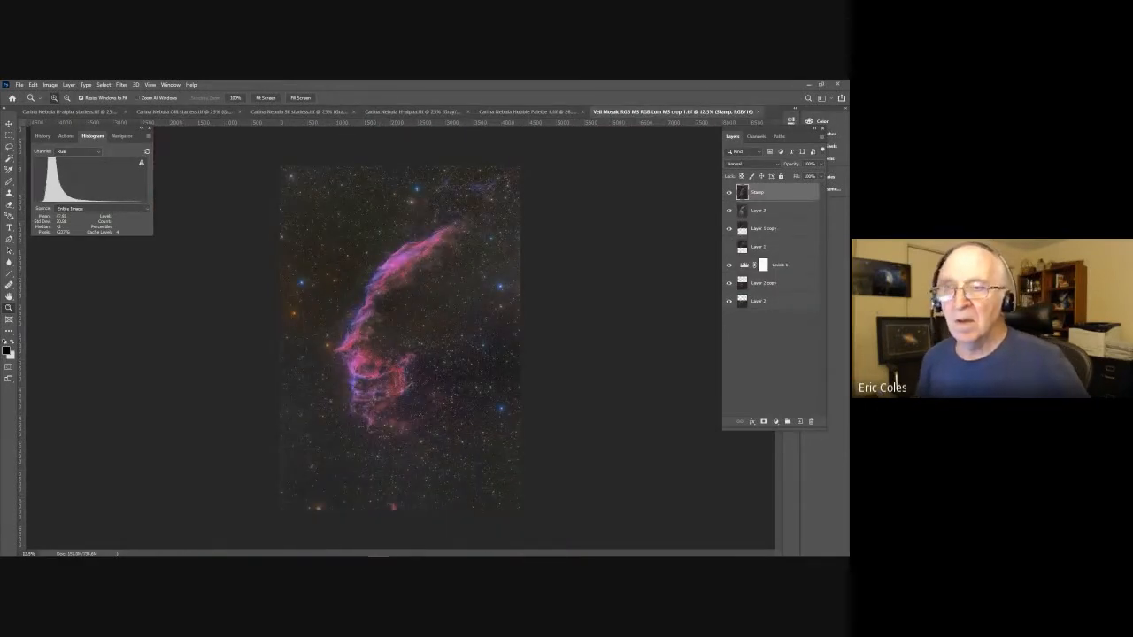
Close the cropped Veil mosaic and, in the full mosaic, show only Group 1's Layer 1 copy and the layers beneath it.
left_click(758, 112)
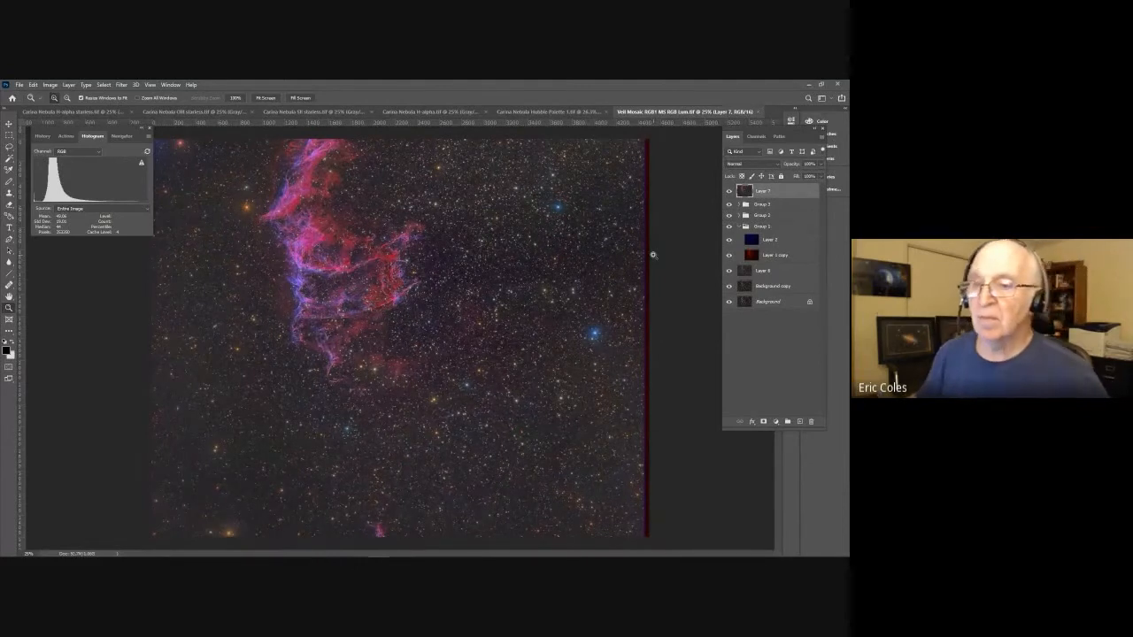
left_click_drag(729, 191, 728, 230)
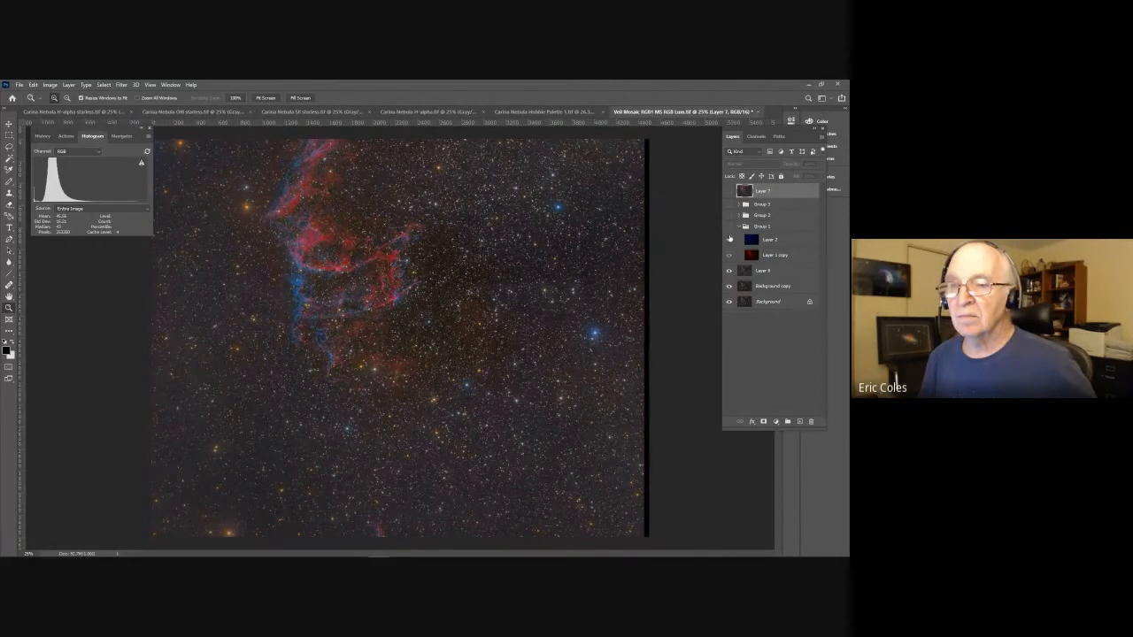
left_click(767, 271)
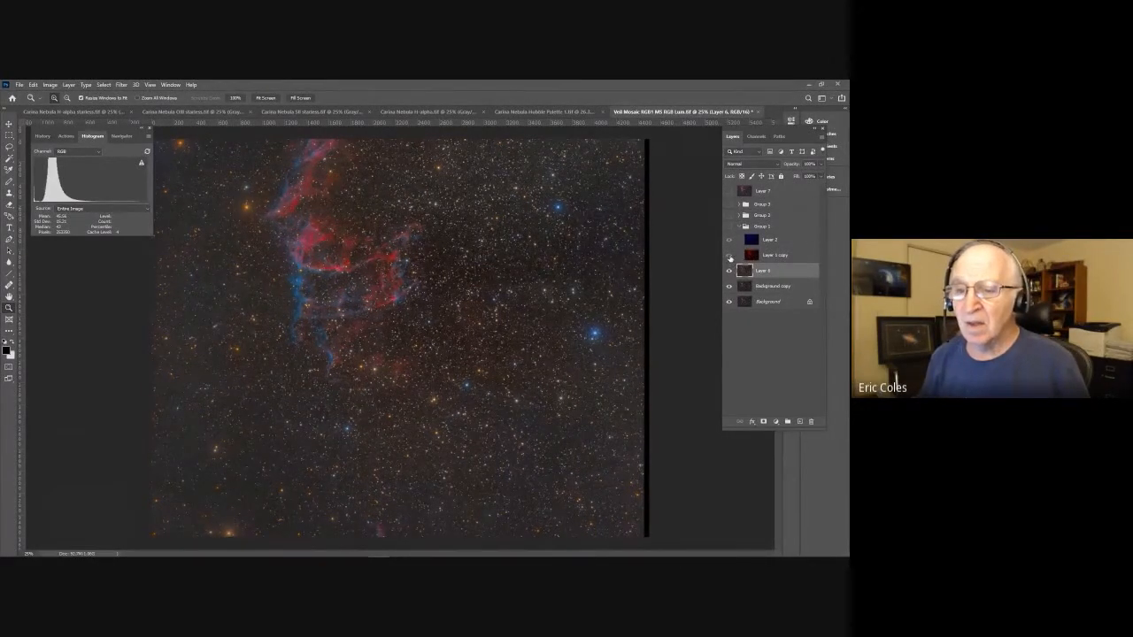
left_click(729, 256)
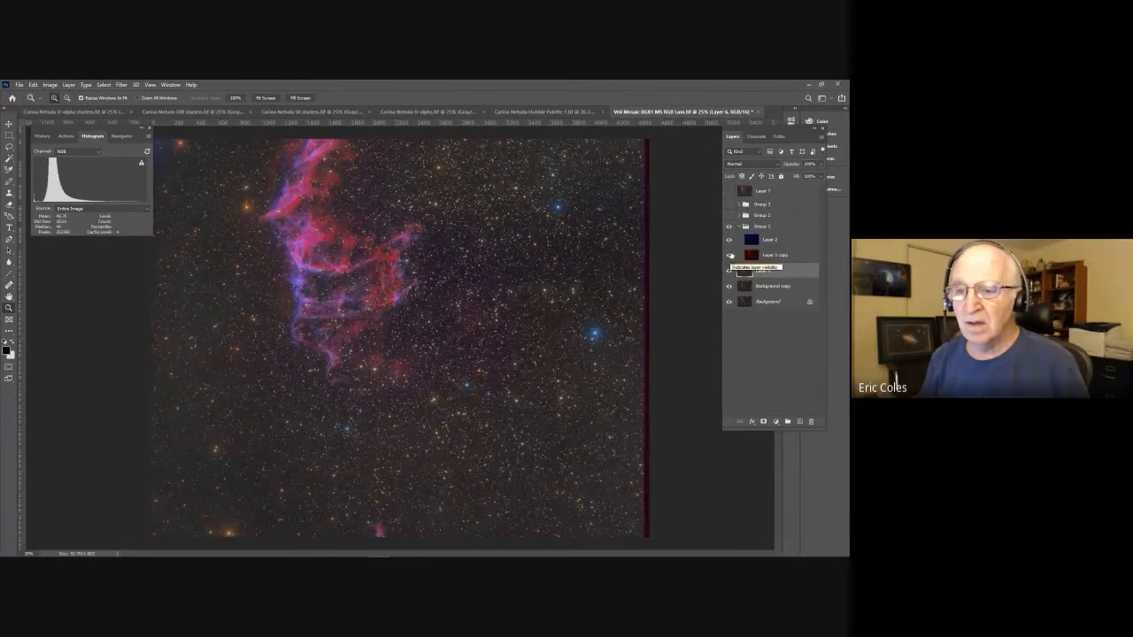
left_click(729, 240)
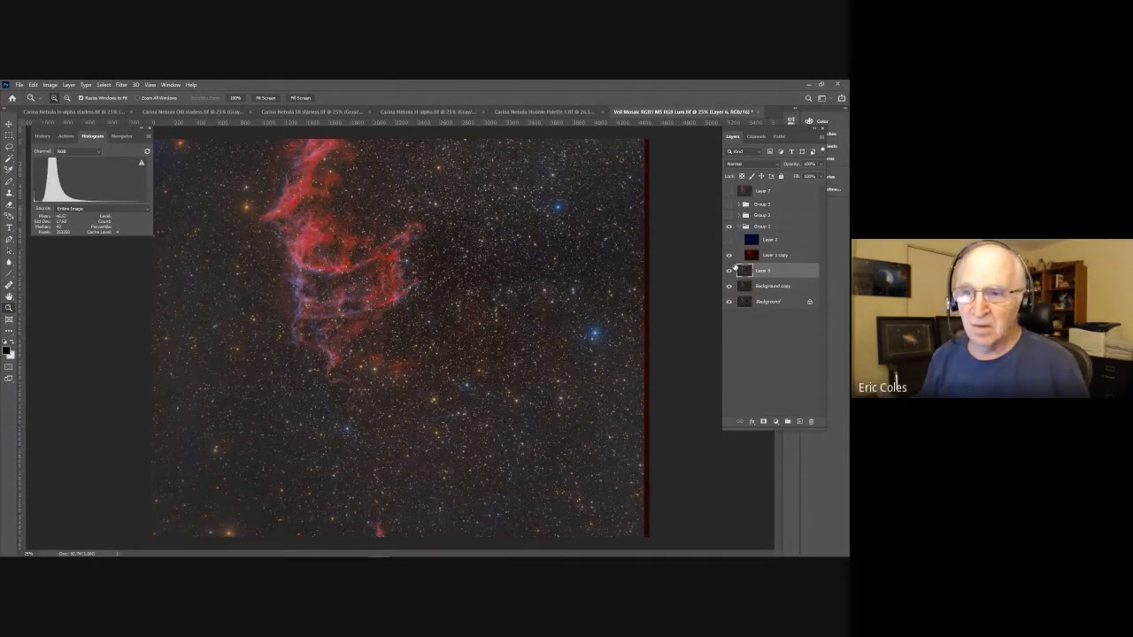
Set the blend mode of the red Layer 1 copy to Normal to view the layer on its own.
left_click(785, 255)
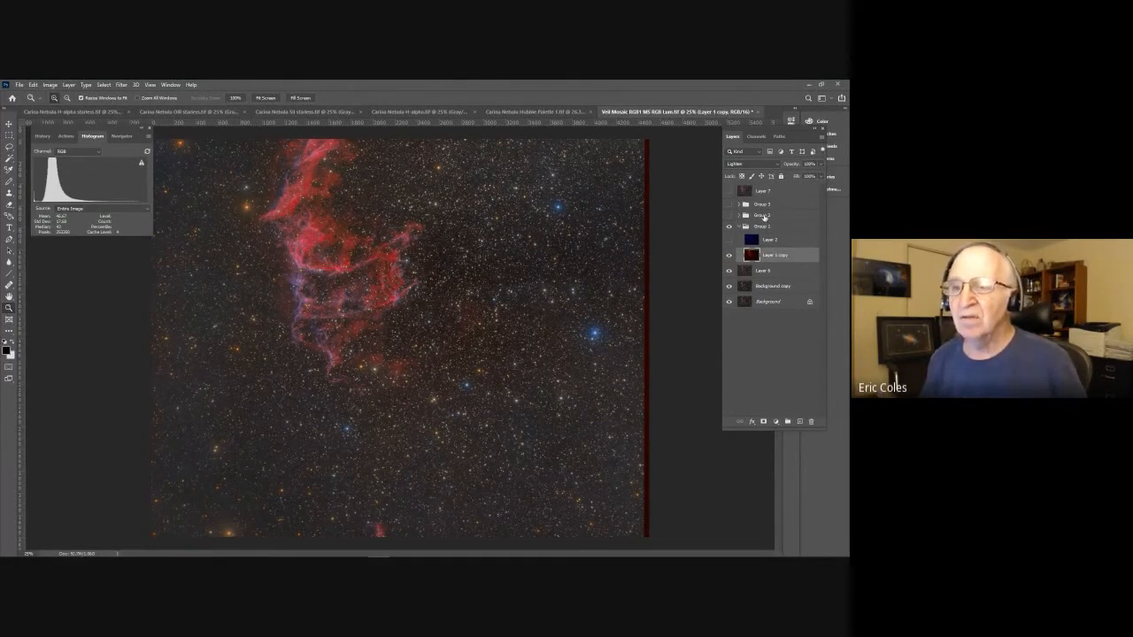
left_click(776, 166)
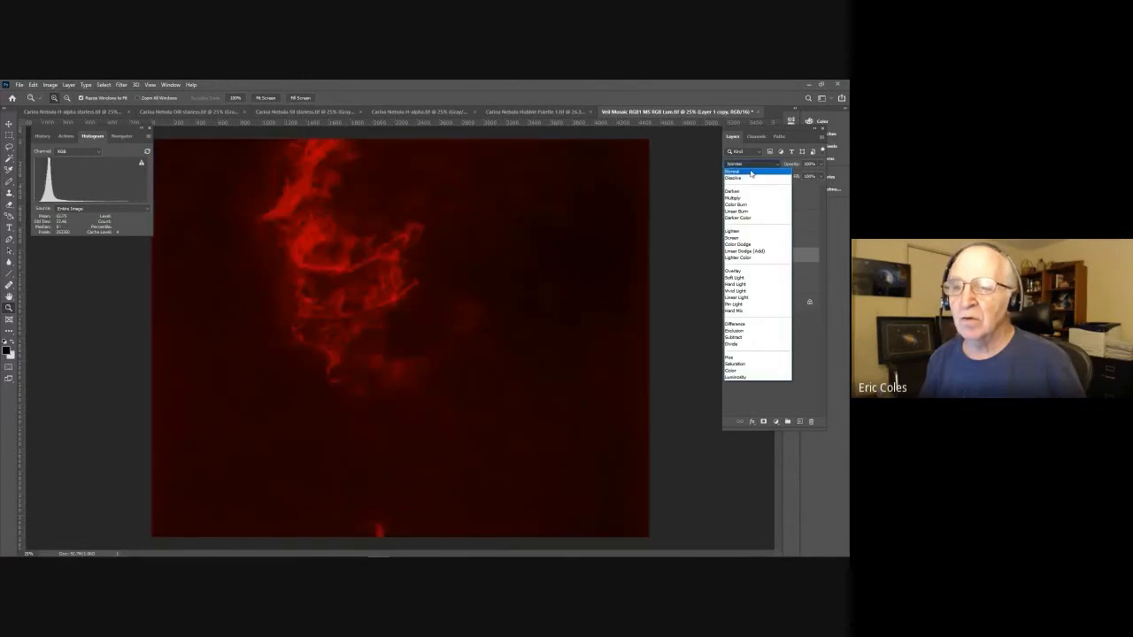
left_click(739, 152)
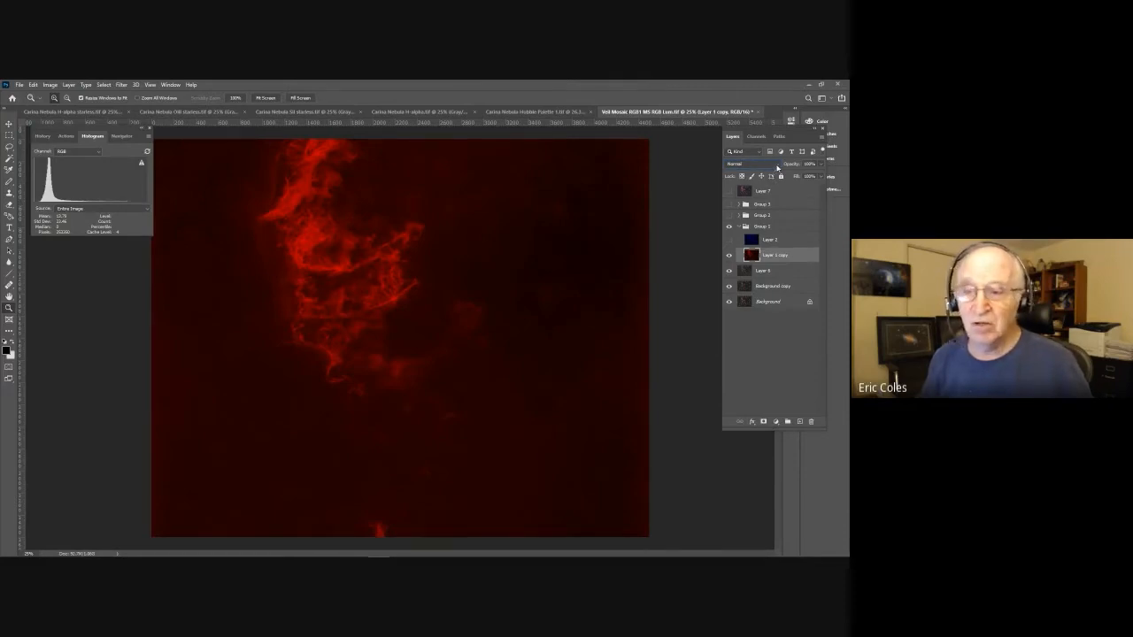
Set Layer 1 copy's blend mode to Lighten and compare the mosaic with and without this layer.
left_click(777, 166)
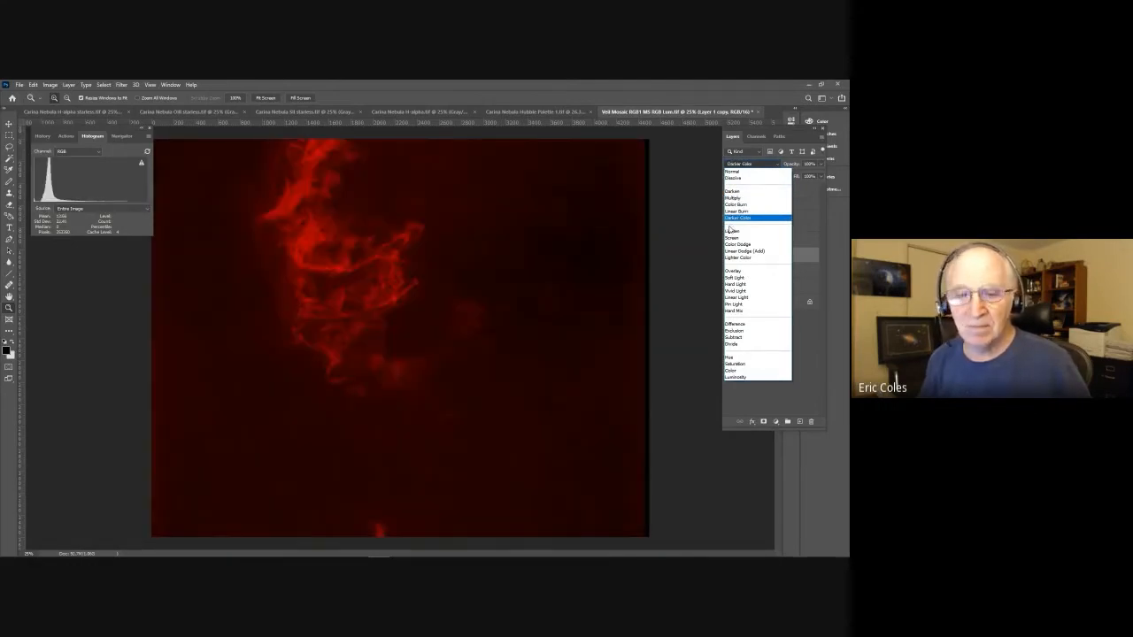
left_click(731, 230)
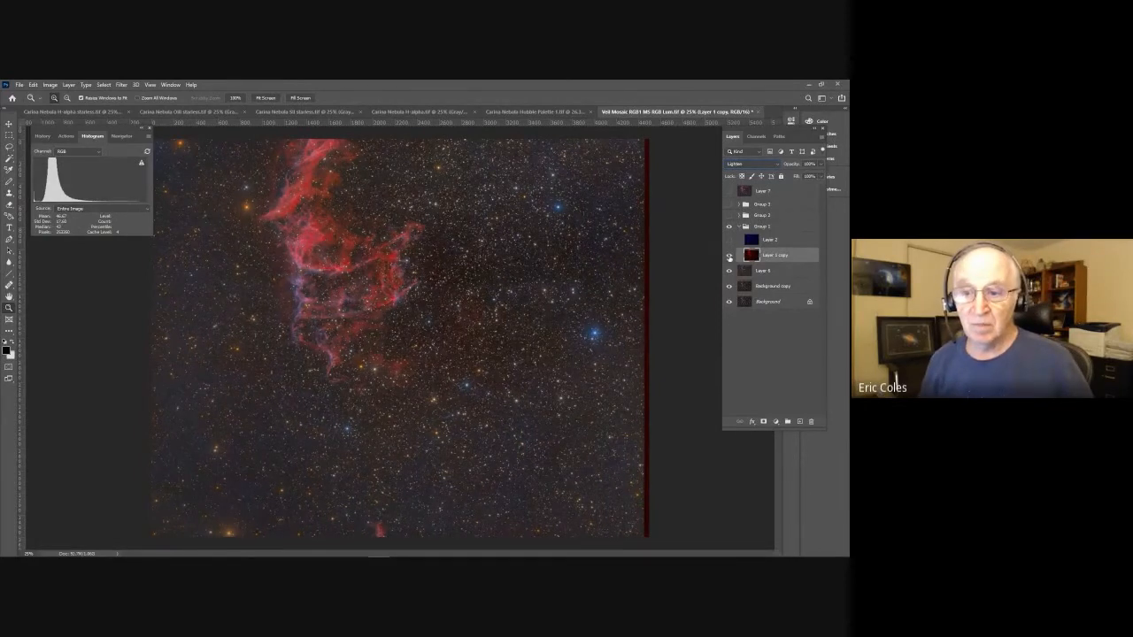
left_click(731, 256)
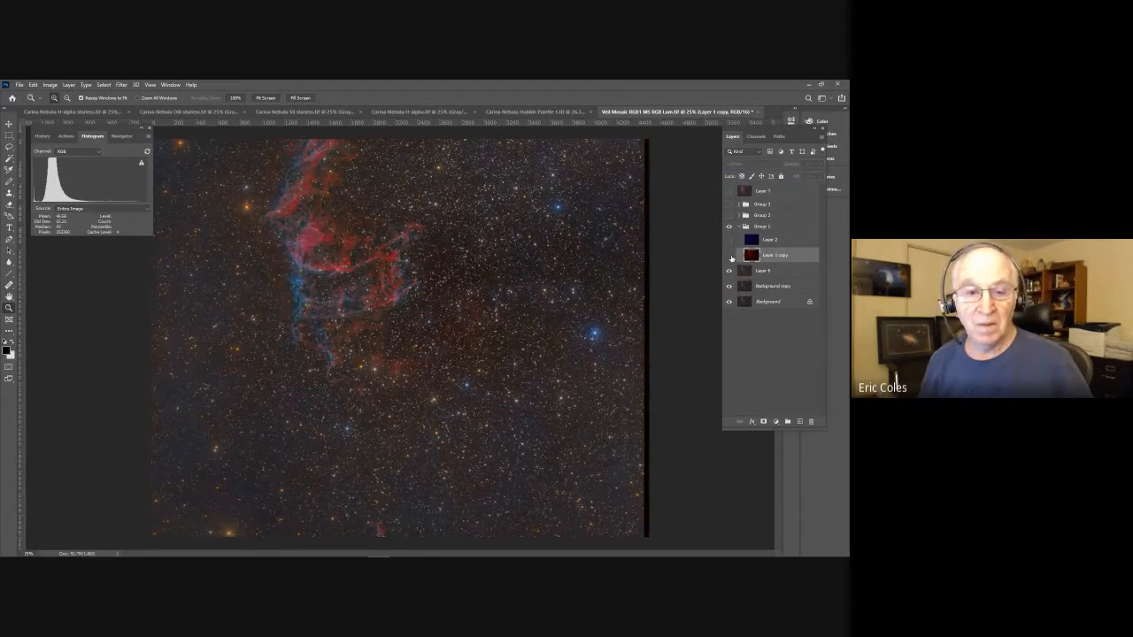
left_click(730, 257)
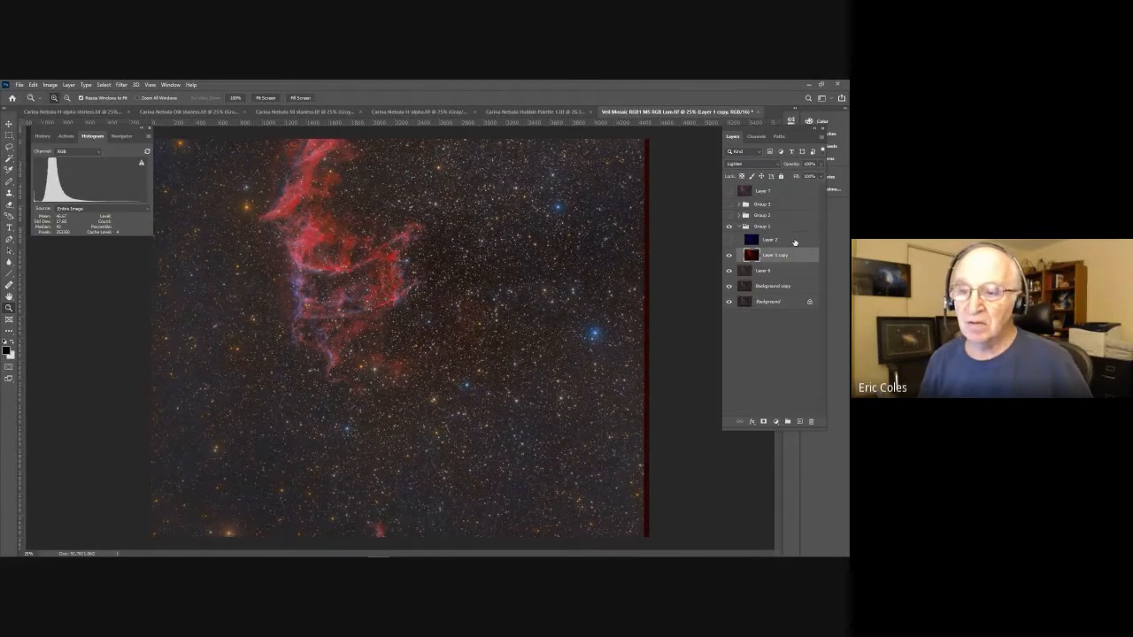
Select and show the blue Layer 2 in Group 1 and set its blend mode to Normal.
left_click(778, 241)
left_click(730, 240)
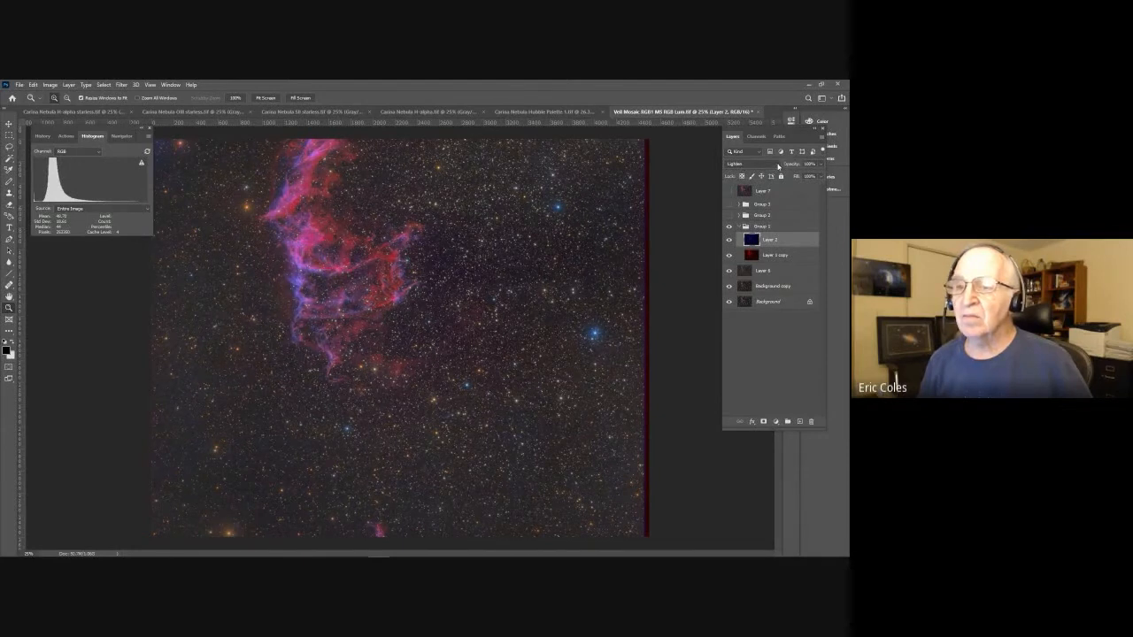
left_click(752, 164)
key("Return")
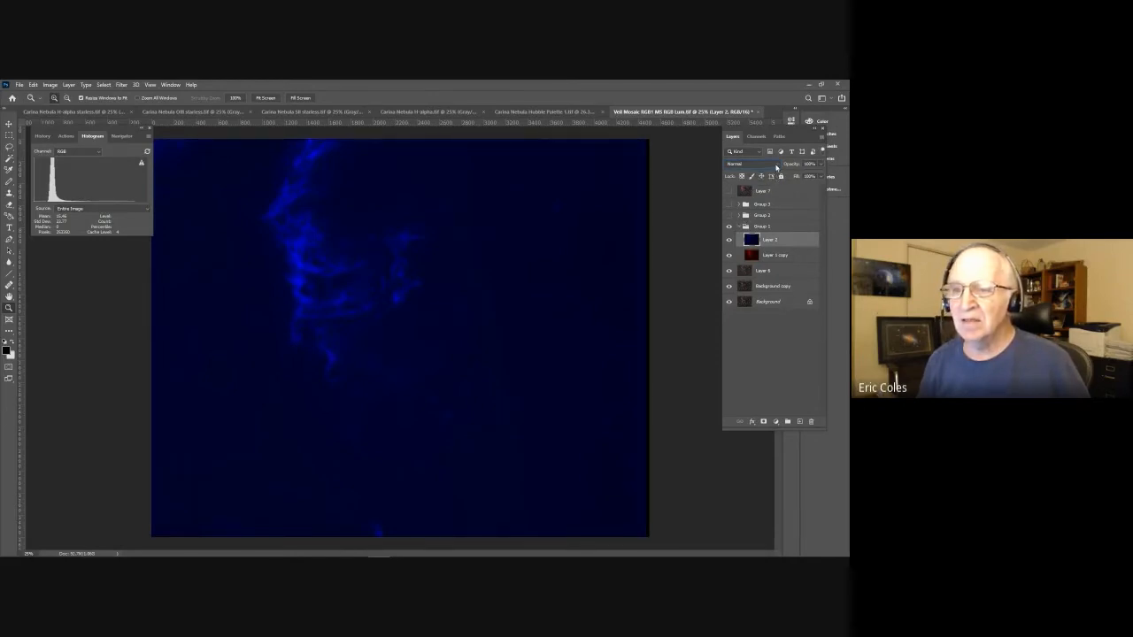
Set the blue Layer 2's blend mode to Lighten and collapse Group 1.
left_click(775, 164)
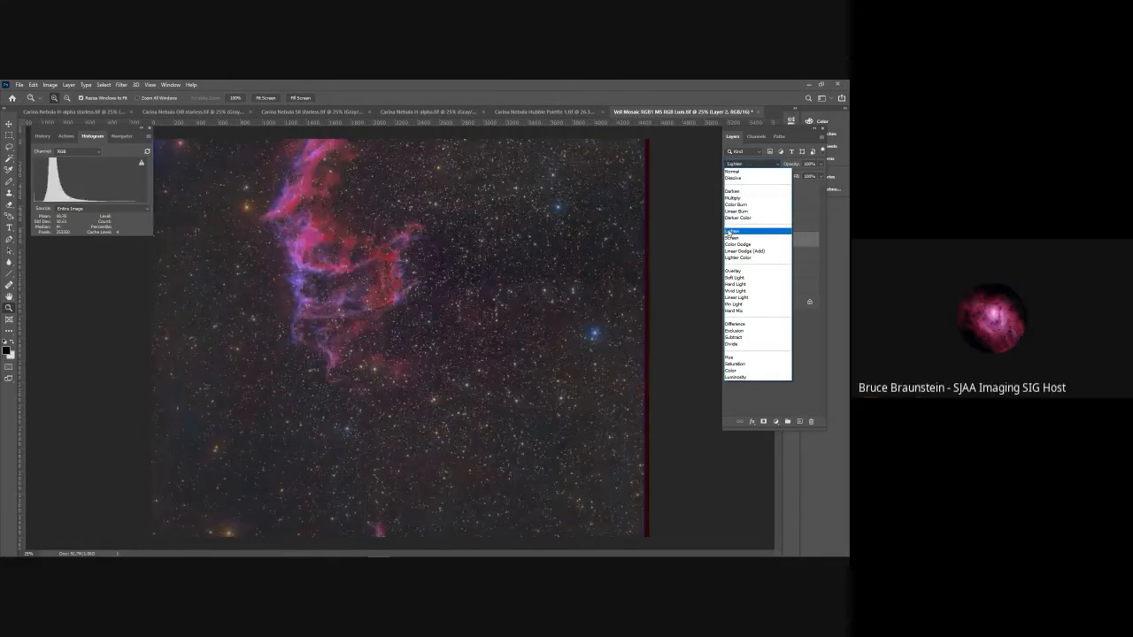
left_click(733, 230)
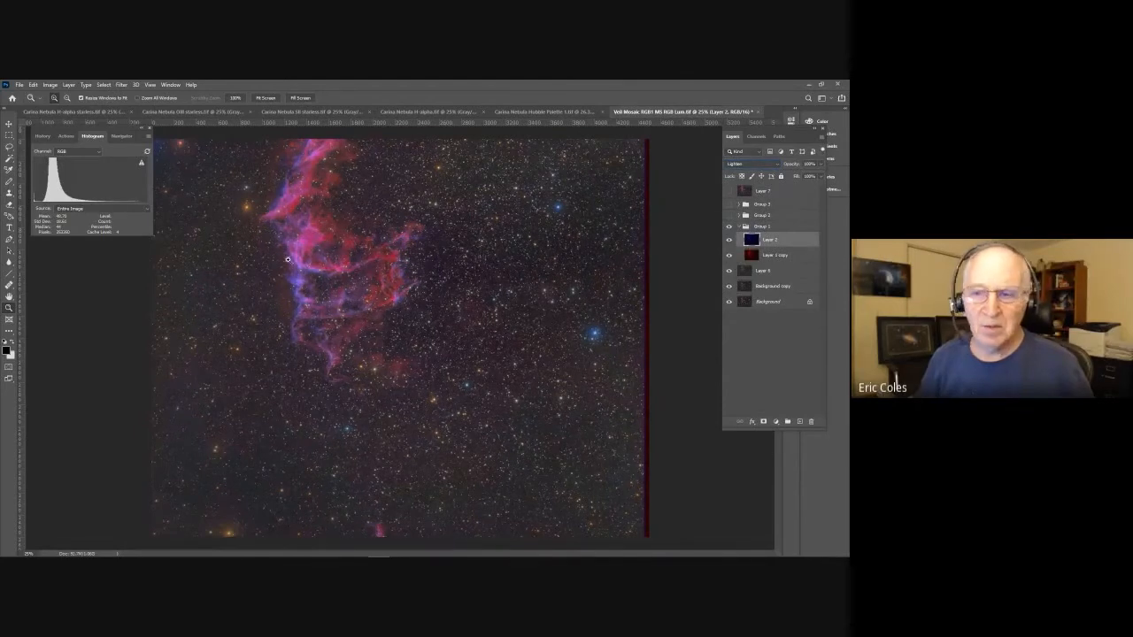
left_click(739, 227)
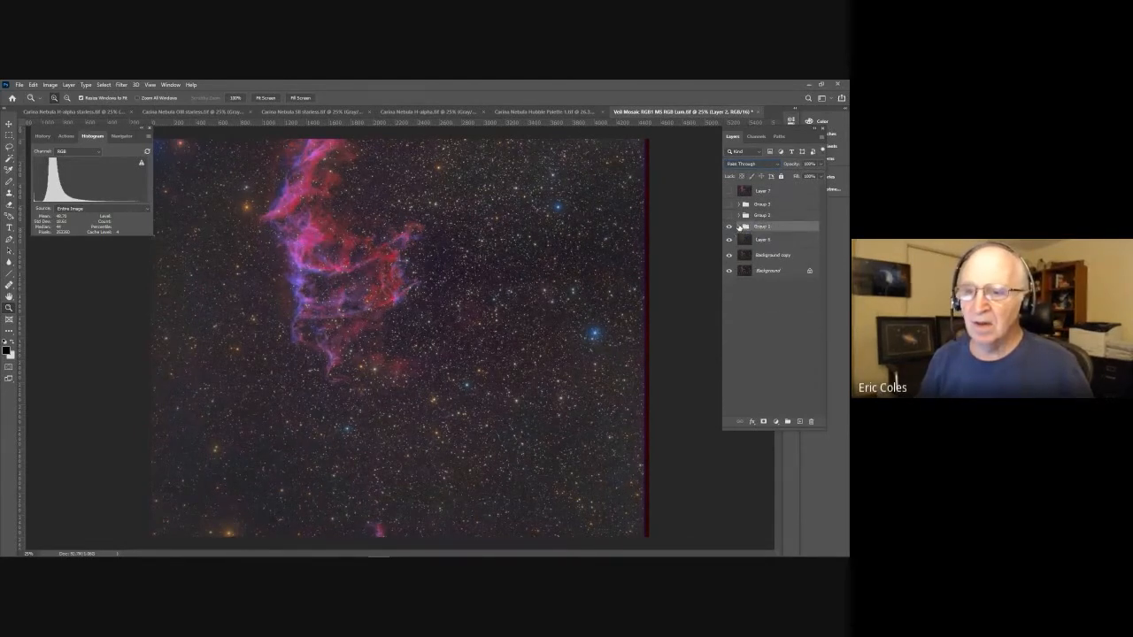
Compare the Veil mosaic with and without Group 1 by toggling the group's visibility, leaving it shown.
left_click(729, 228)
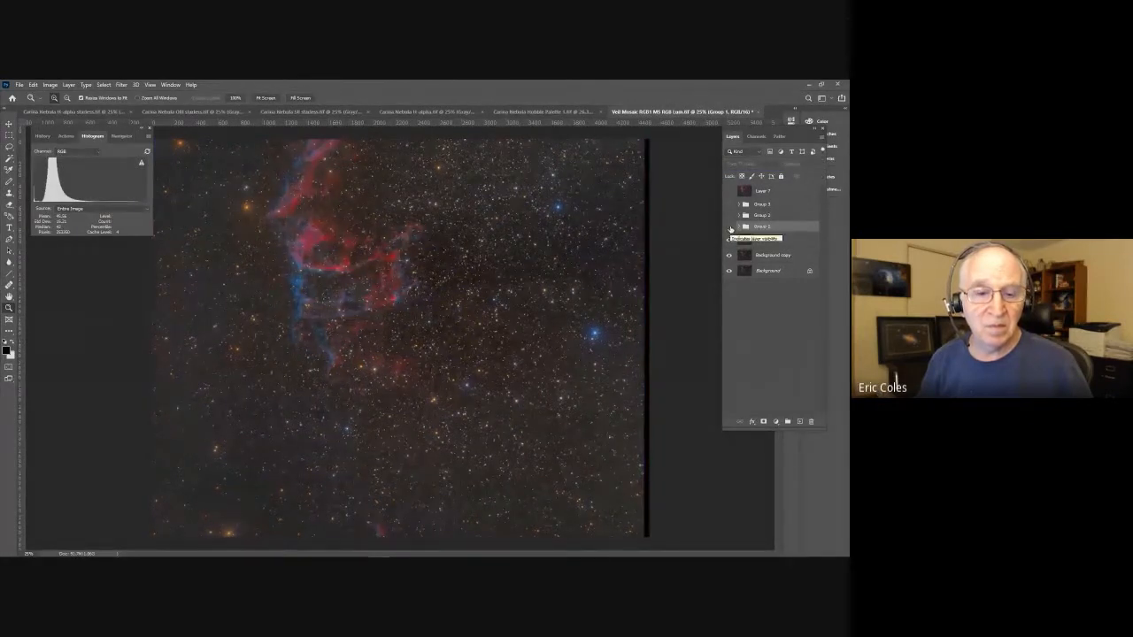
left_click(729, 227)
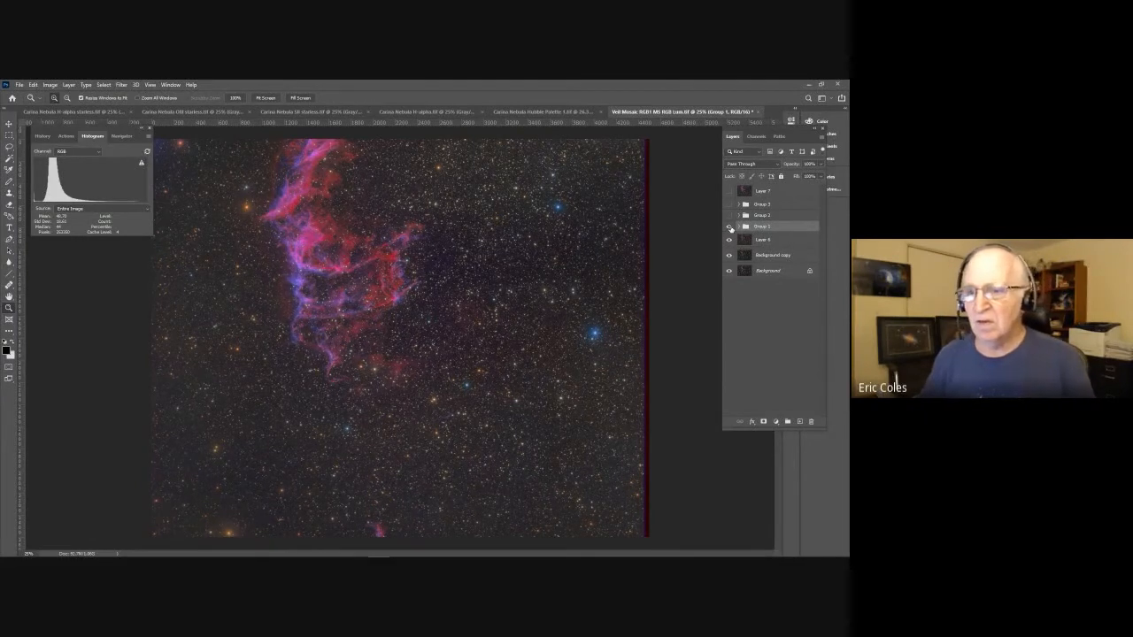
left_click(729, 227)
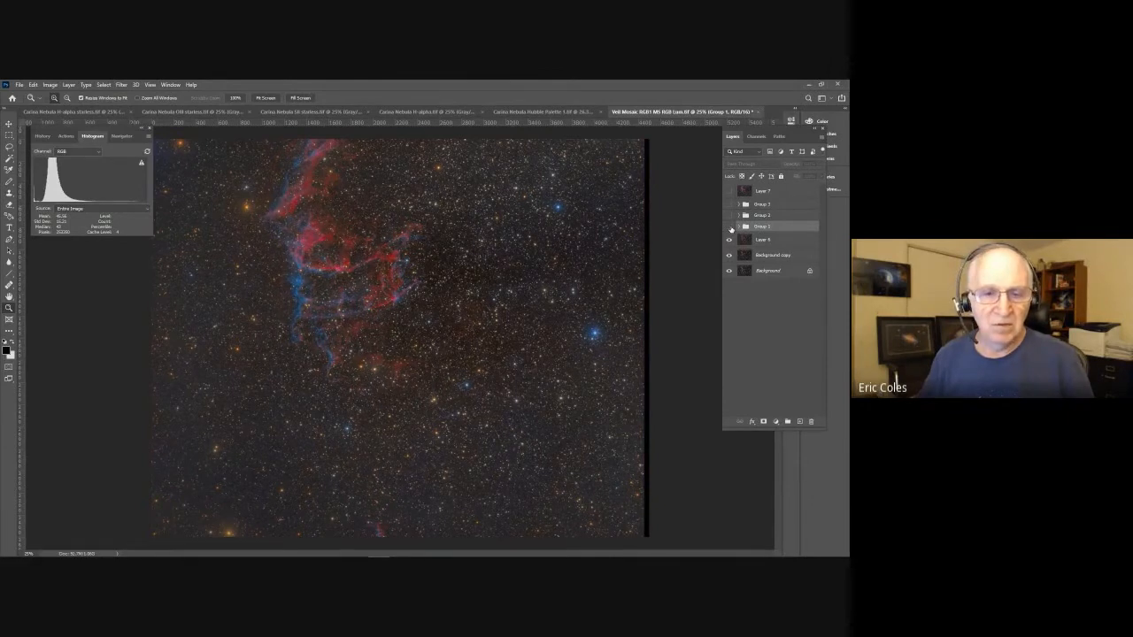
left_click(729, 228)
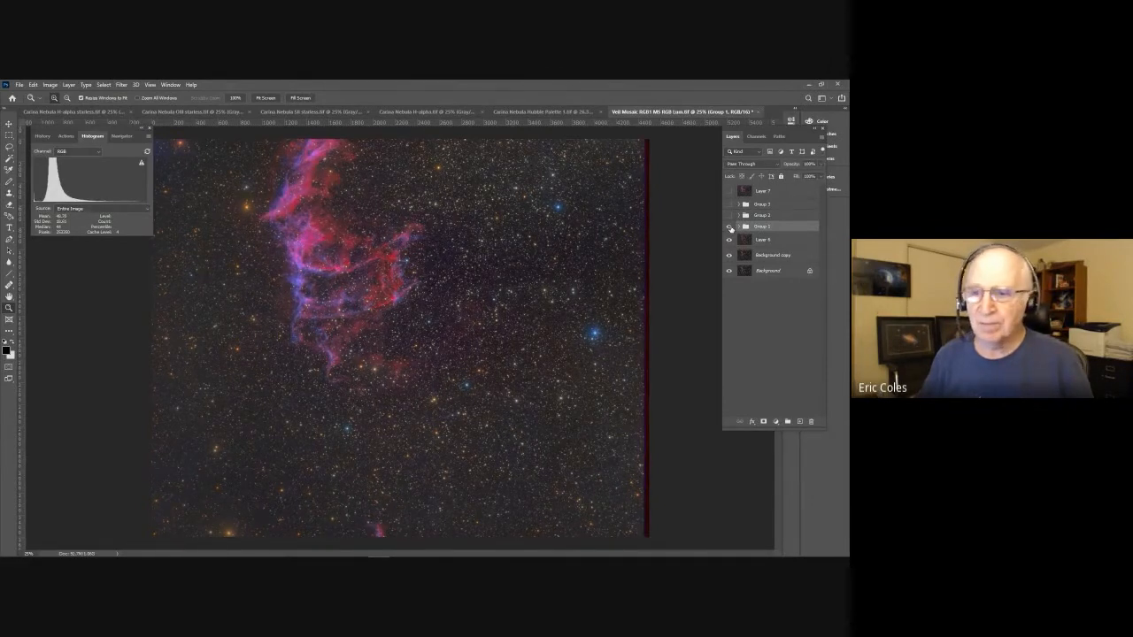
Show the two groups above Group 1 and Layer 7, set Group 1's opacity to 50%, and hide Layer 7.
left_click_drag(730, 216, 727, 192)
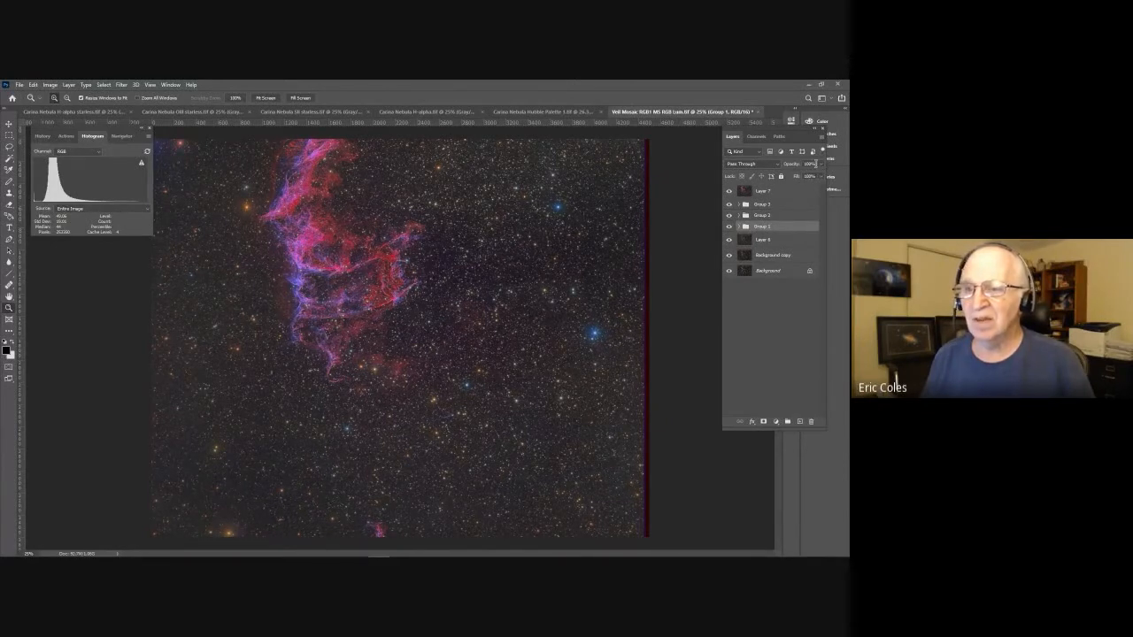
left_click(809, 163)
type("50")
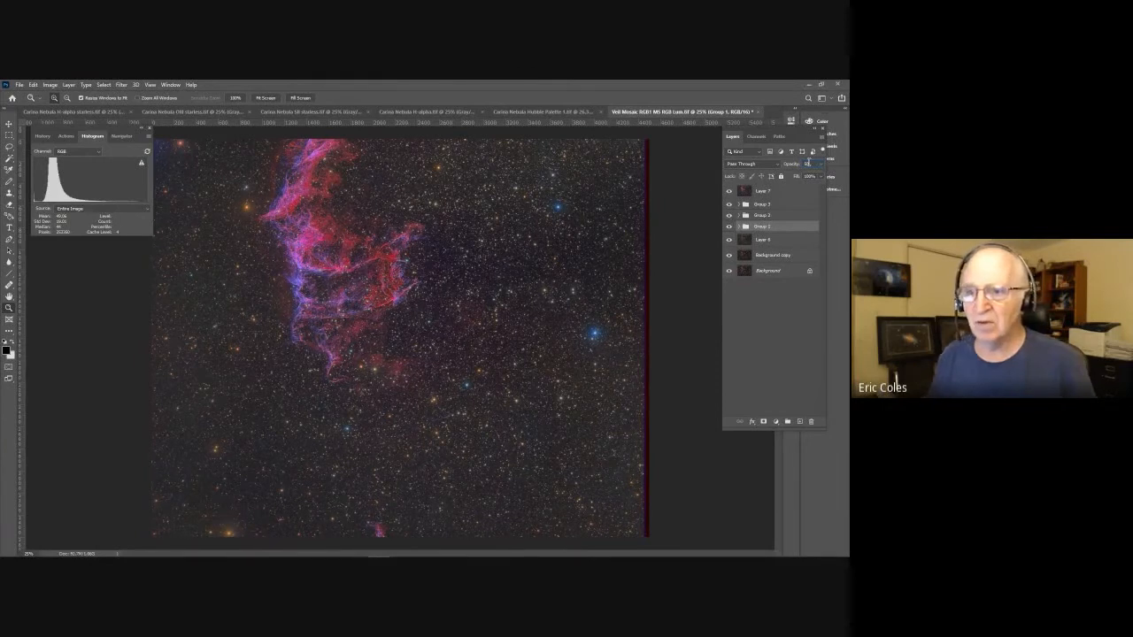
left_click(729, 191)
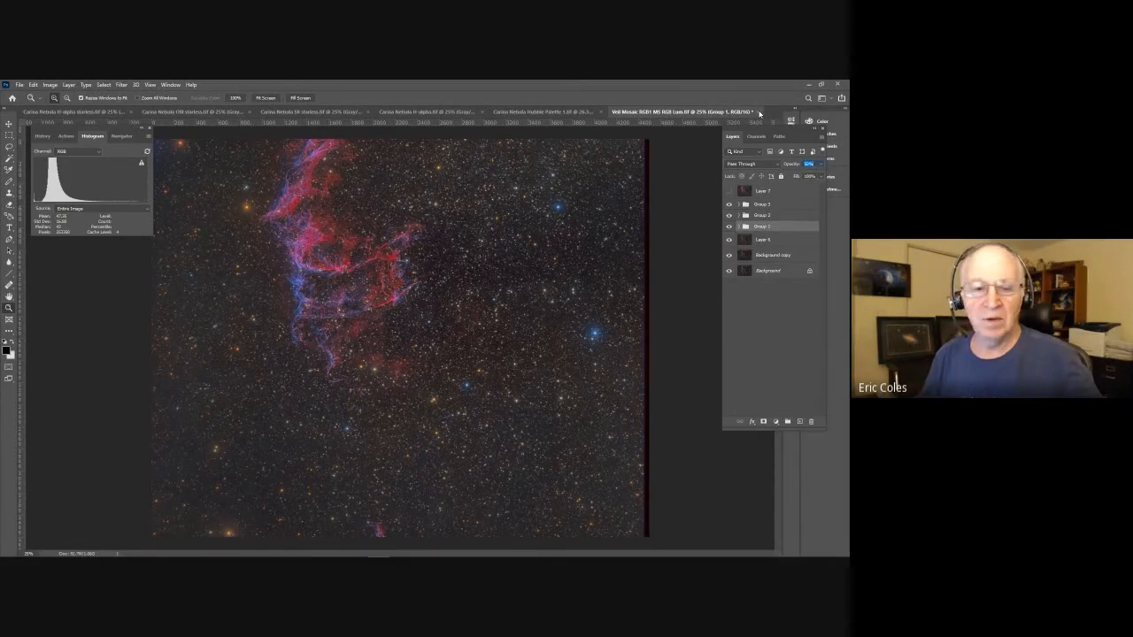
Close the Veil mosaic document without saving its changes.
left_click(758, 114)
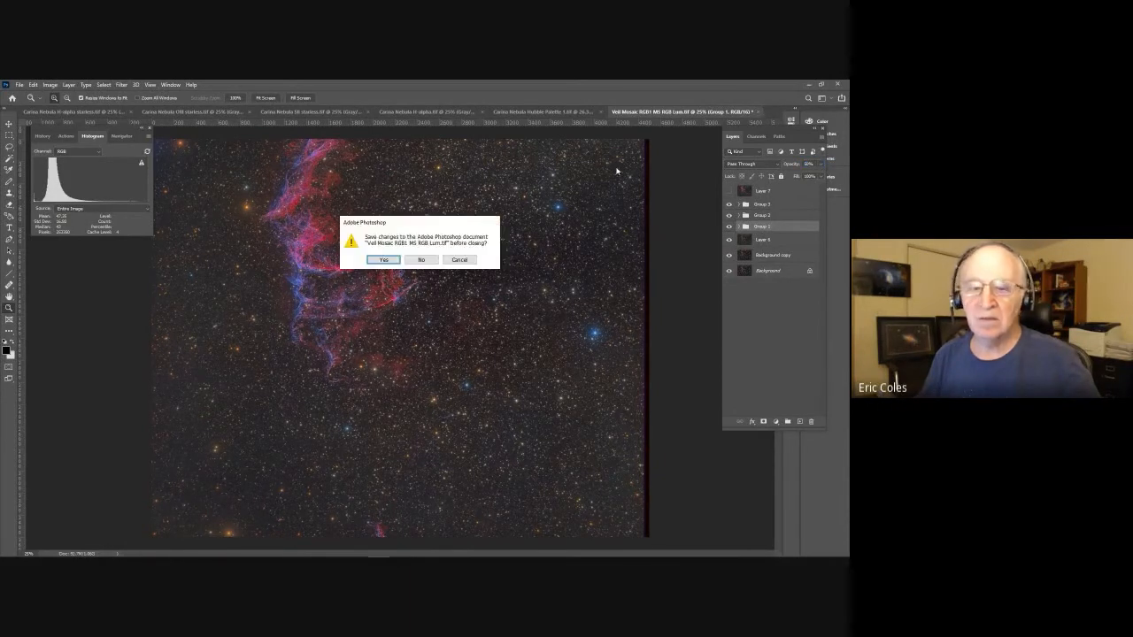
left_click(421, 259)
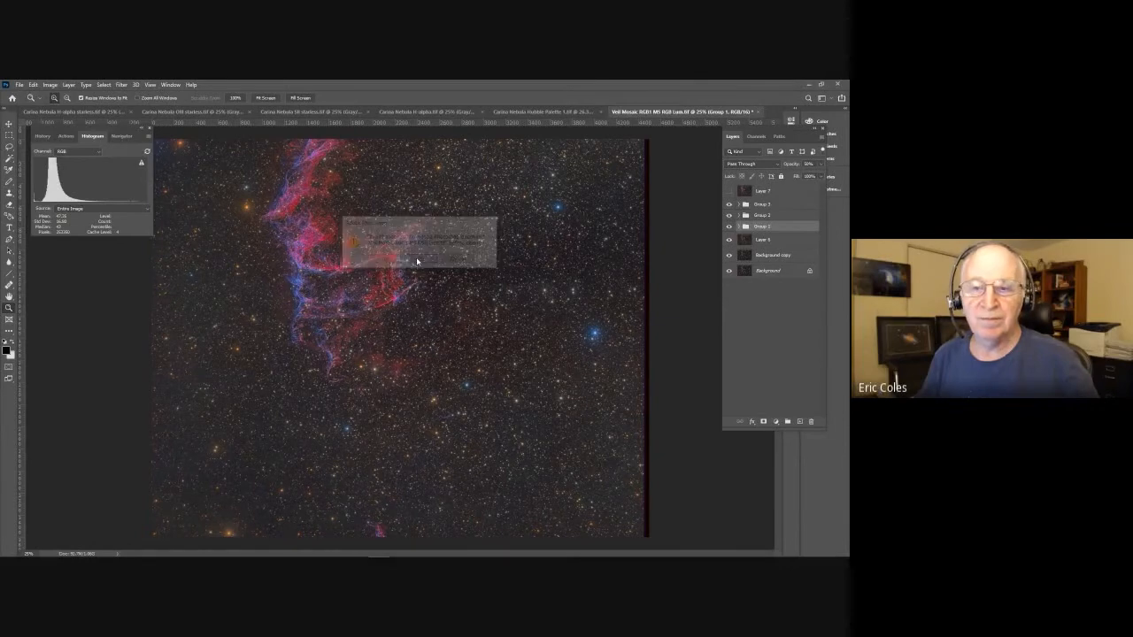
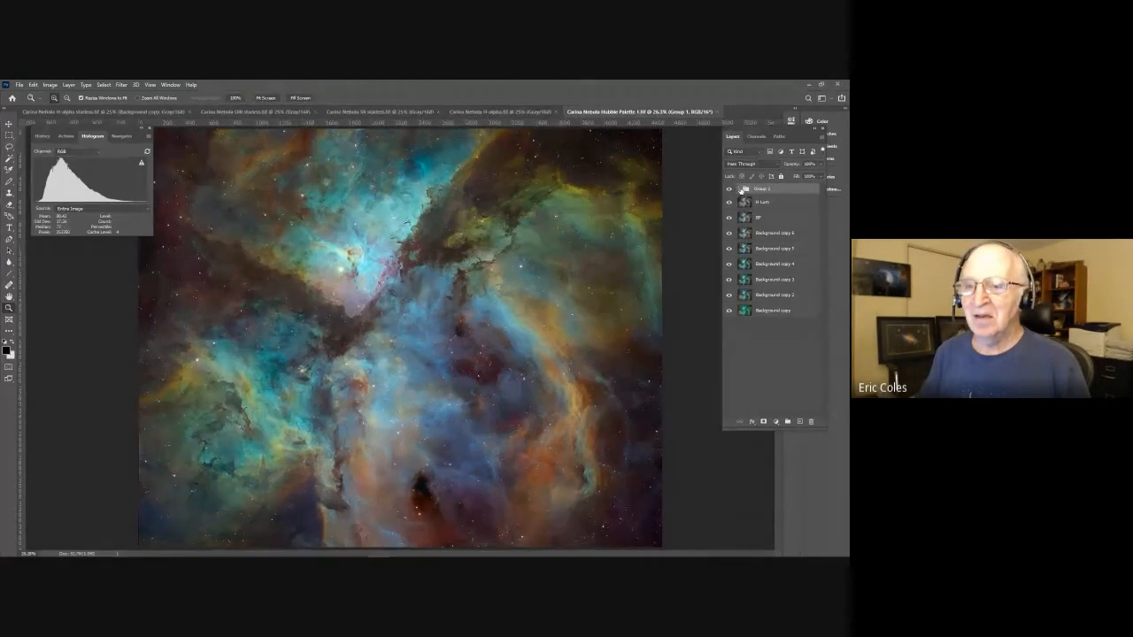
Hide Group 1 in the Carina Nebula Hubble Palette composite and select the H Lum layer.
left_click(740, 189)
left_click(740, 190)
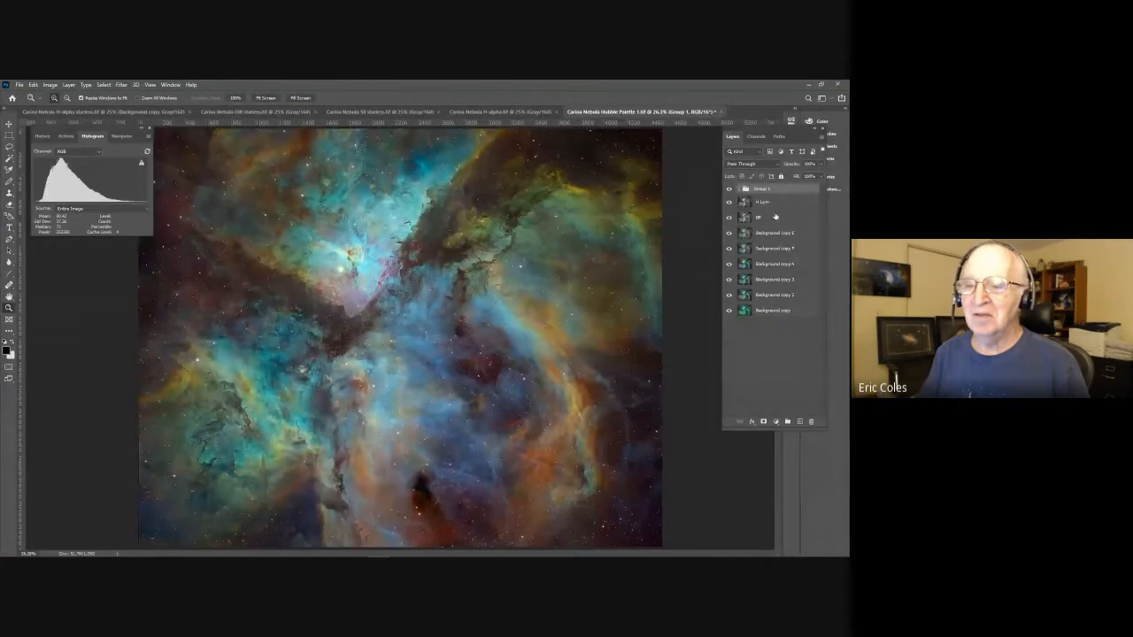
left_click(780, 204)
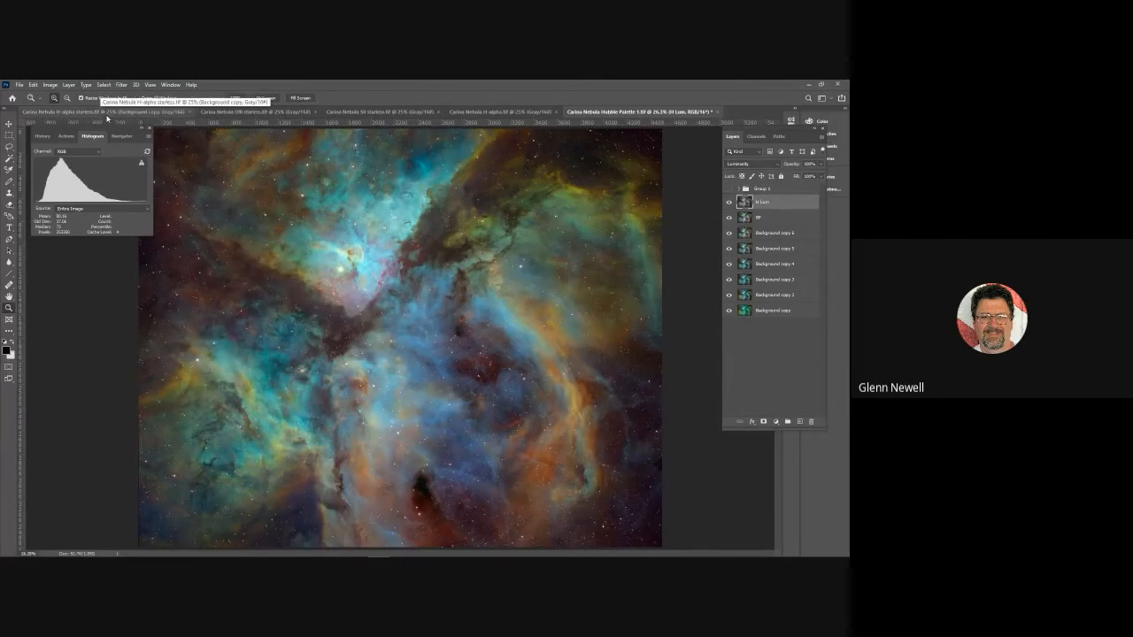
Switch to the Carina Nebula H-alpha starless document and clear its existing selection.
left_click(121, 112)
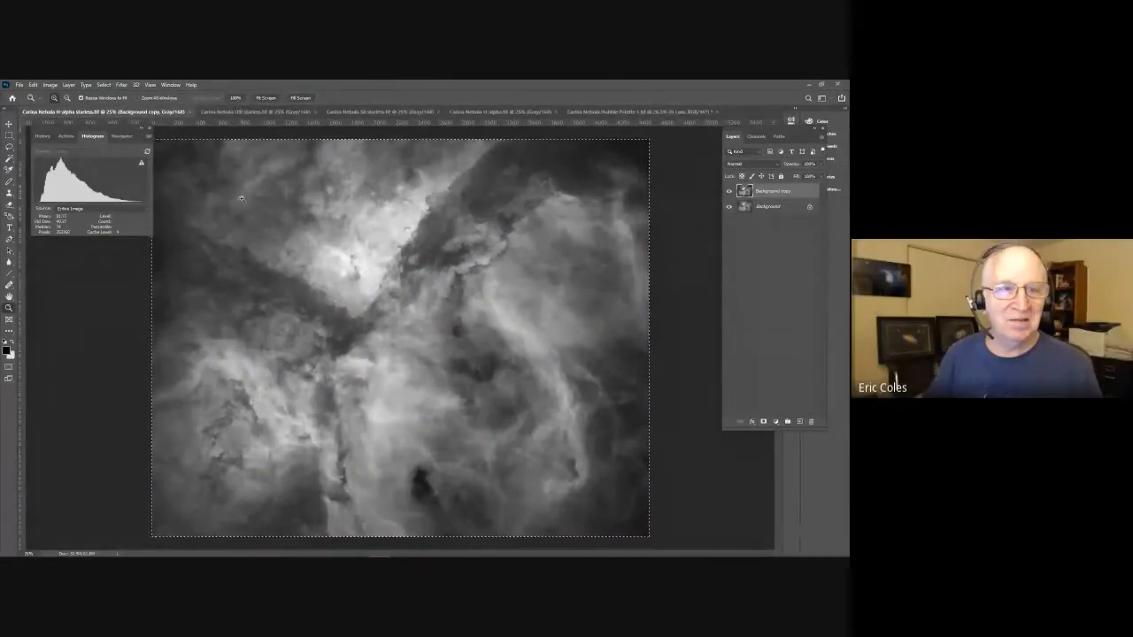
key("m")
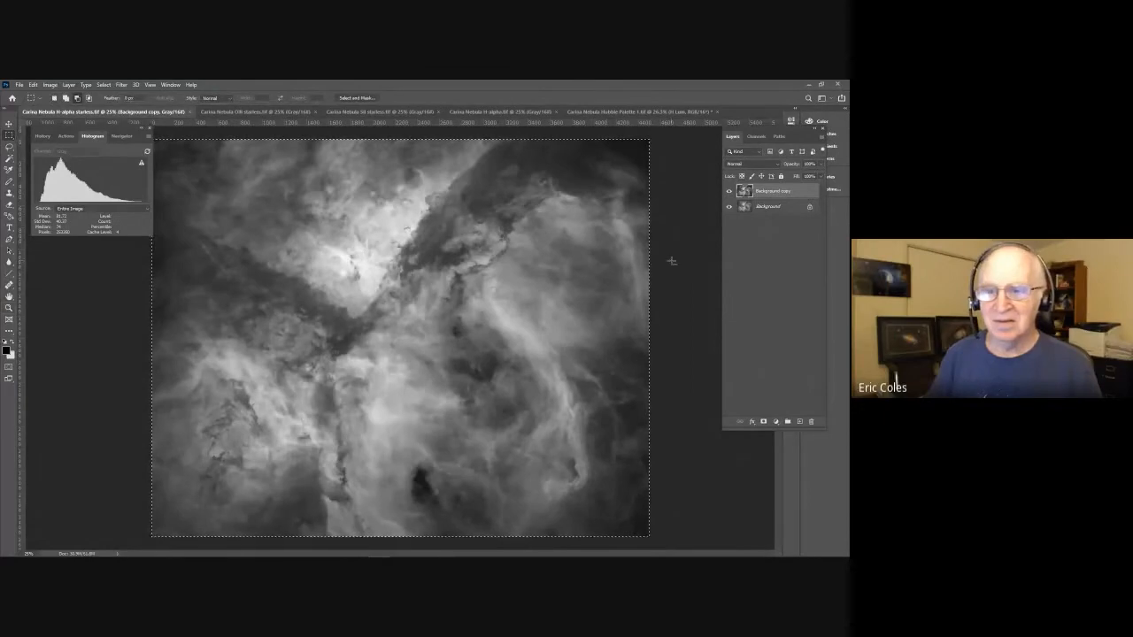
left_click(9, 147)
left_click_drag(250, 213, 257, 217)
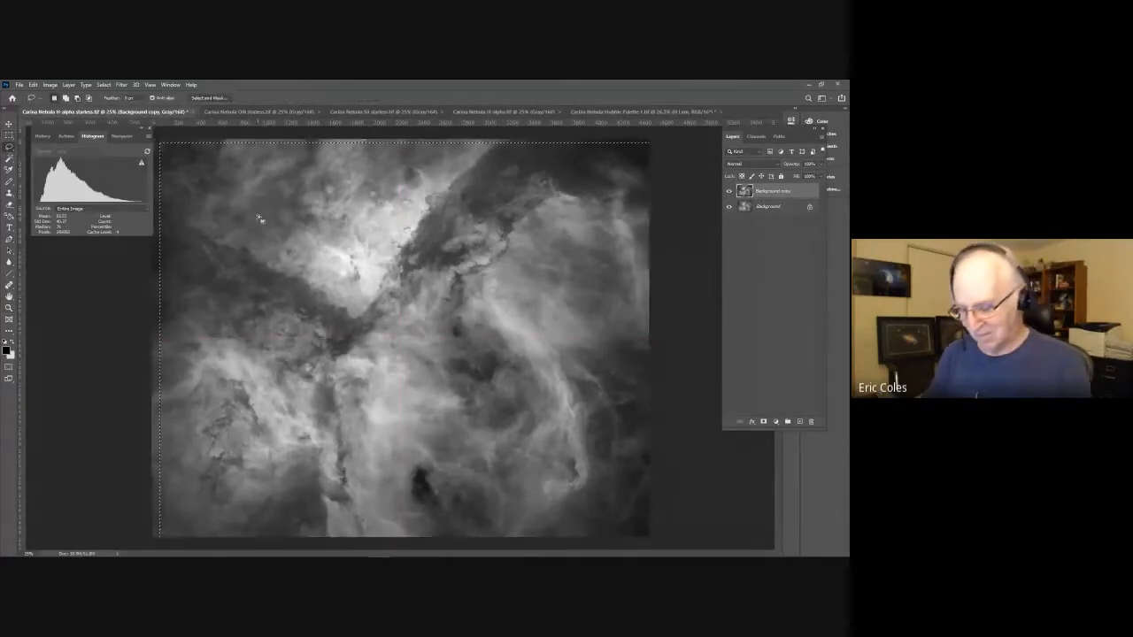
key("ctrl+z")
key("ctrl+d")
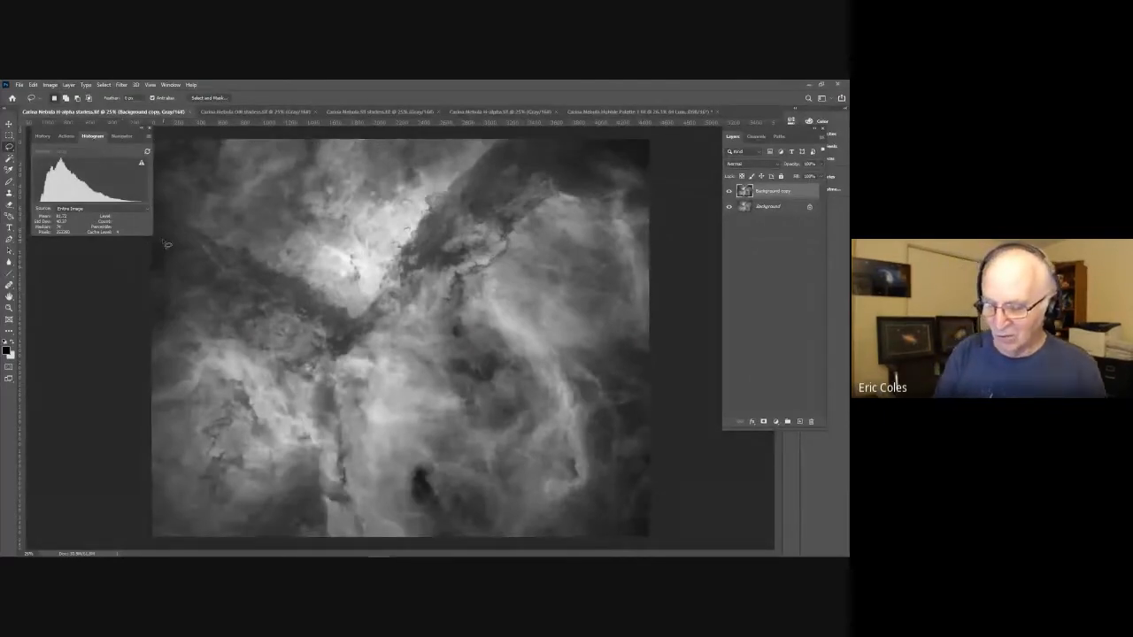
Copy the entire H-alpha starless image and paste it into a new 16-bit grayscale document based on the clipboard.
key("ctrl+a")
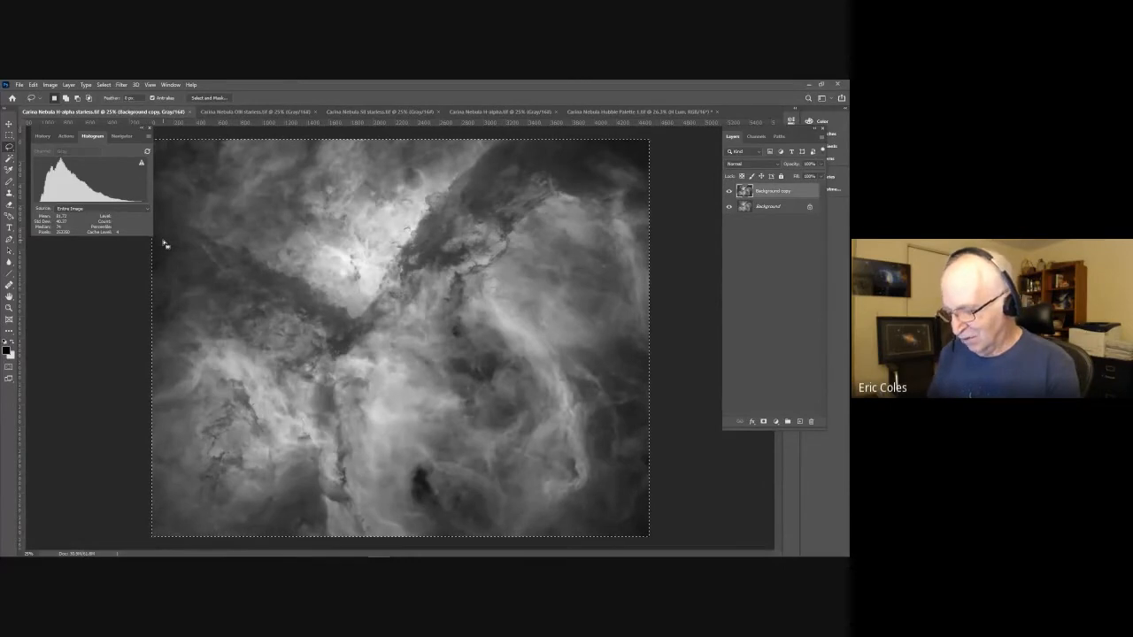
key("ctrl+n")
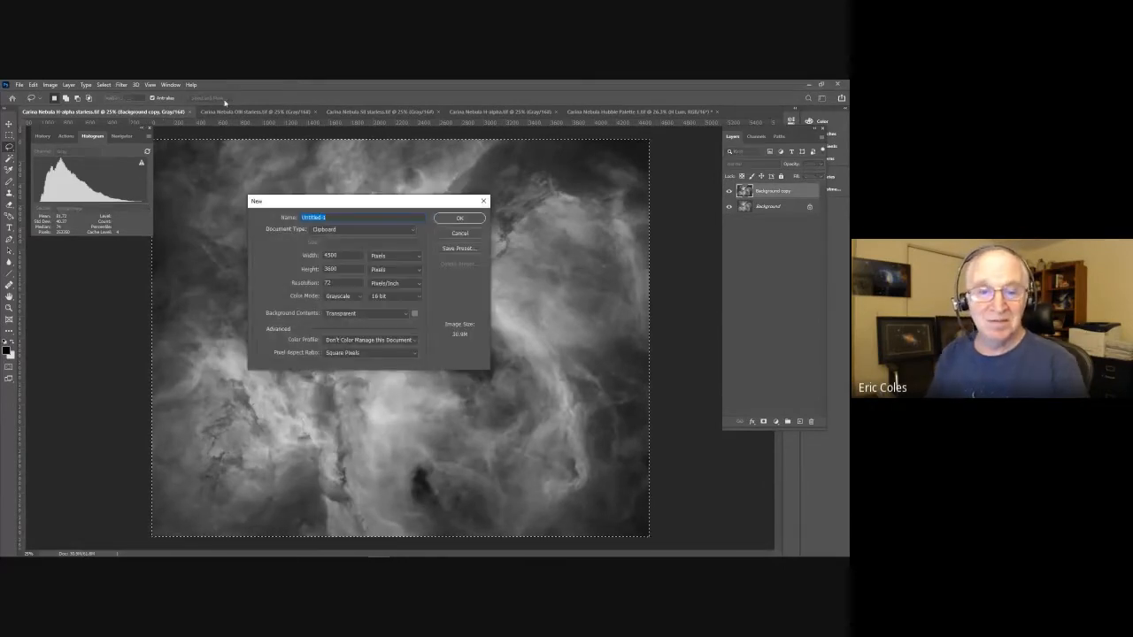
left_click(442, 220)
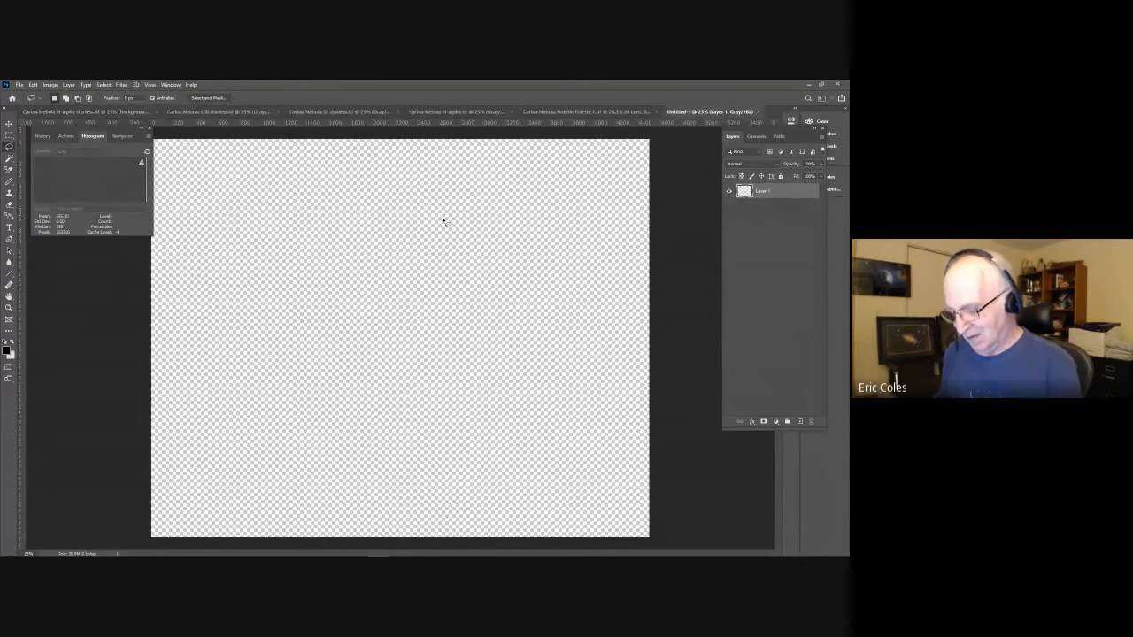
key("ctrl+v")
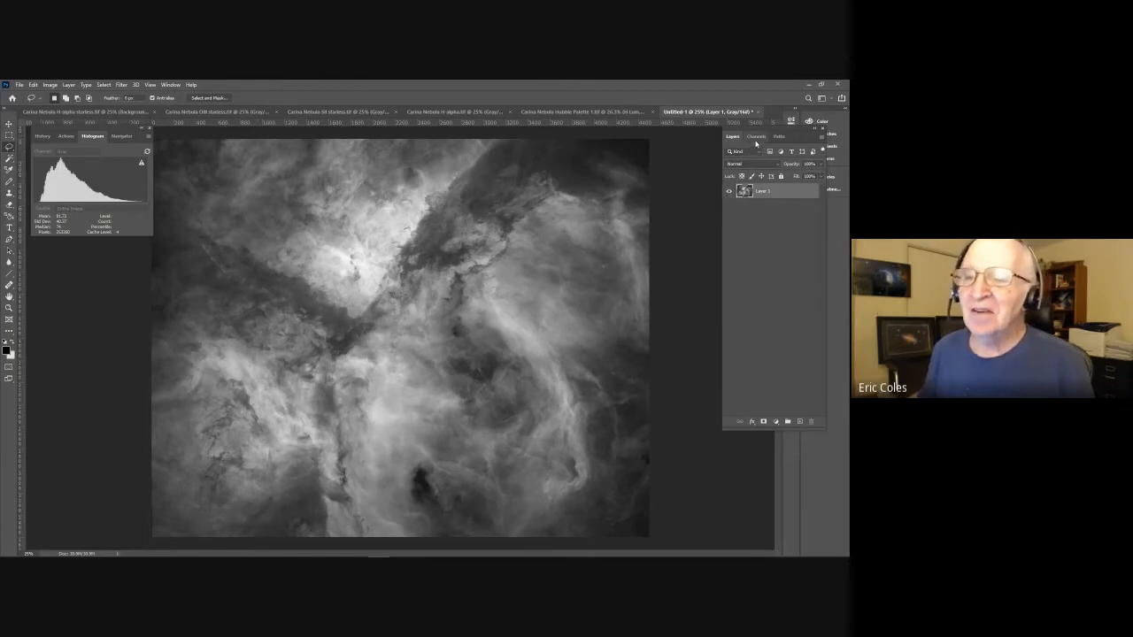
Convert the new document from grayscale to RGB Color mode with its channels listed.
left_click(755, 136)
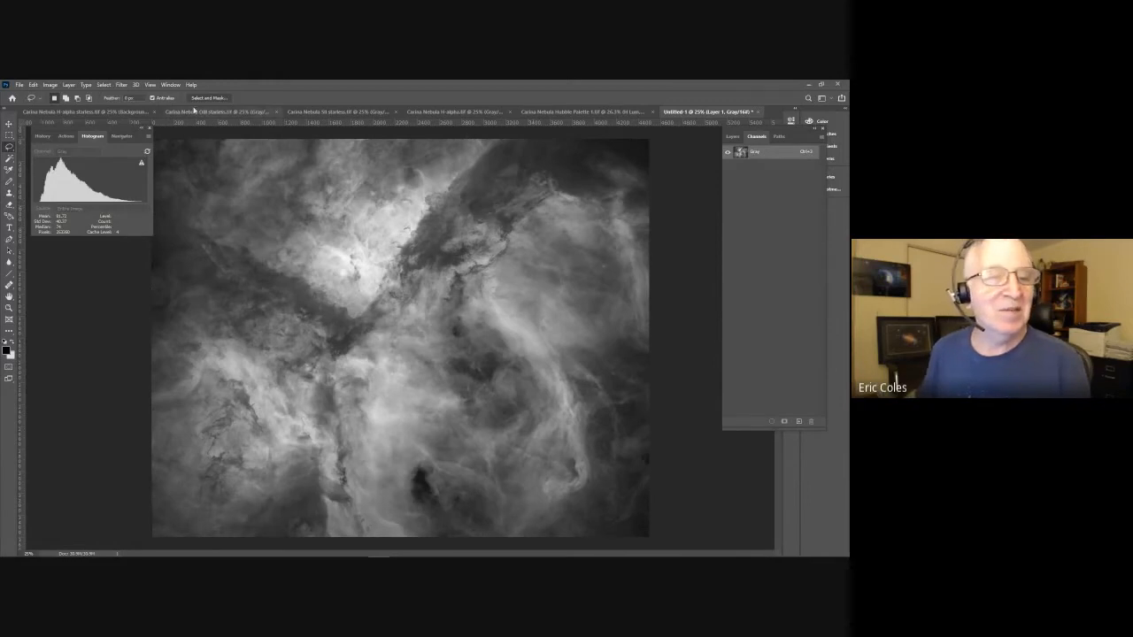
left_click(50, 84)
mouse_move(54, 96)
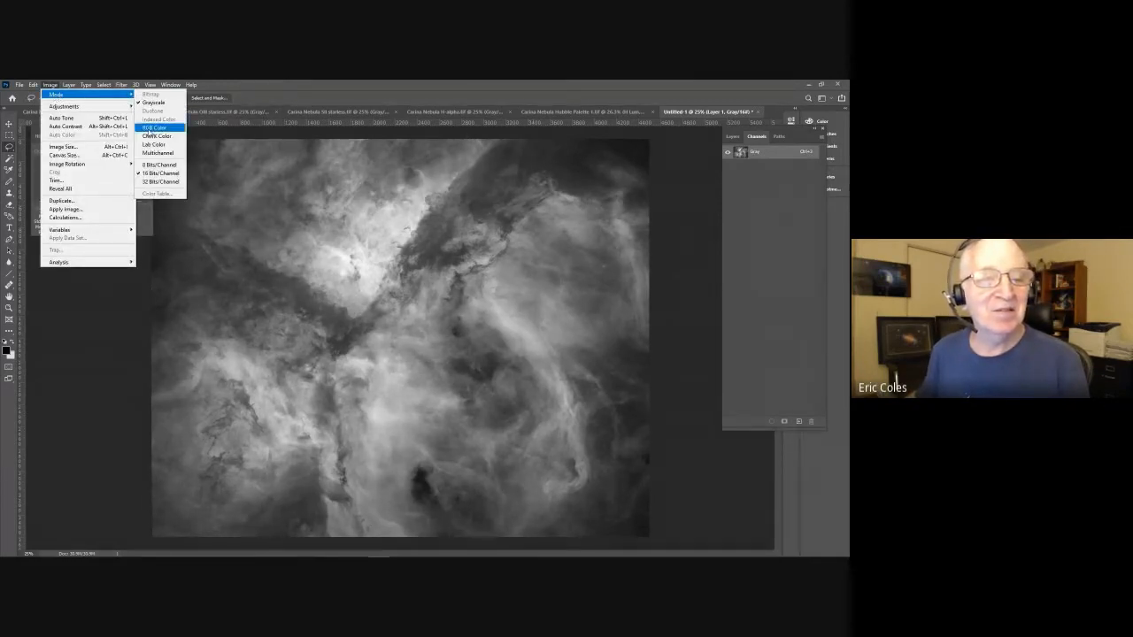
left_click(155, 128)
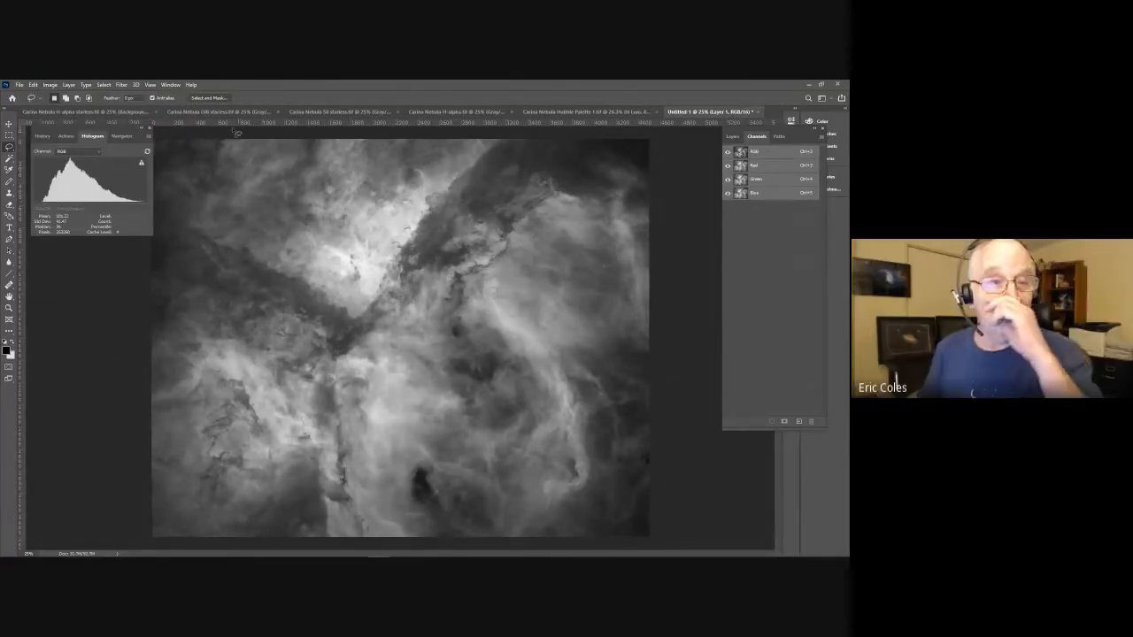
Copy the Carina Nebula OIII starless image and paste it into the new document's Blue channel.
left_click(207, 112)
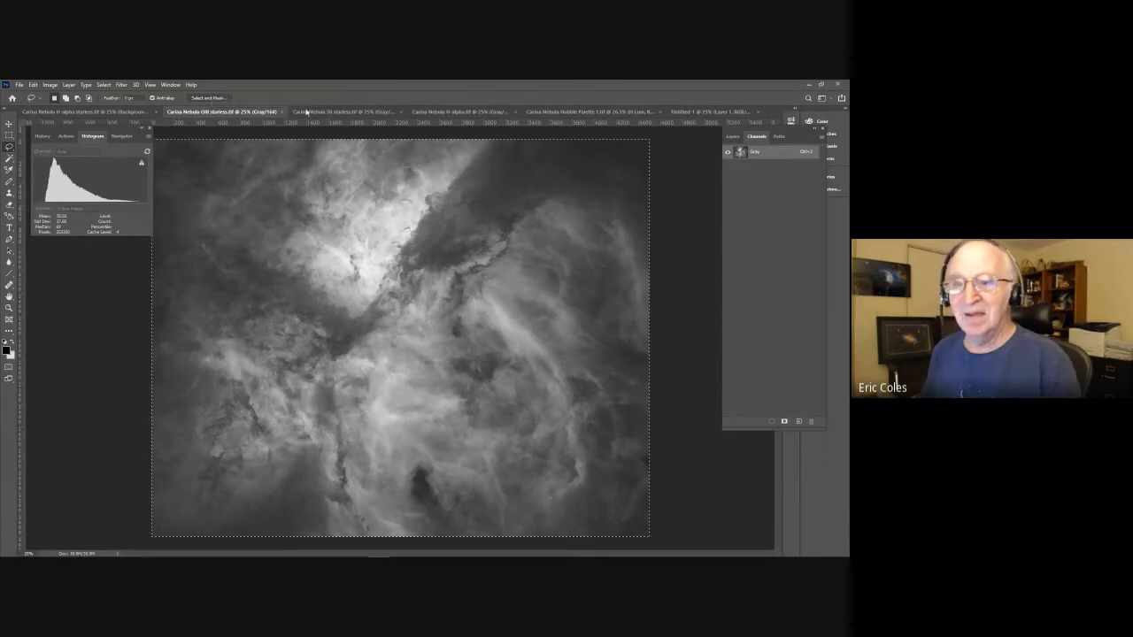
left_click(686, 112)
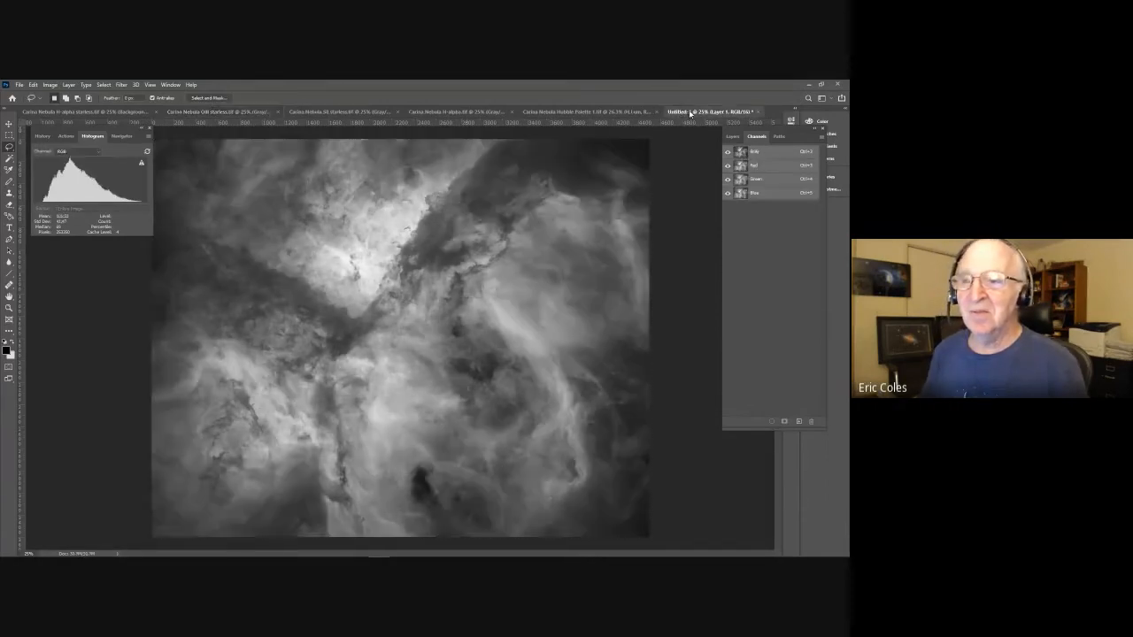
left_click(769, 193)
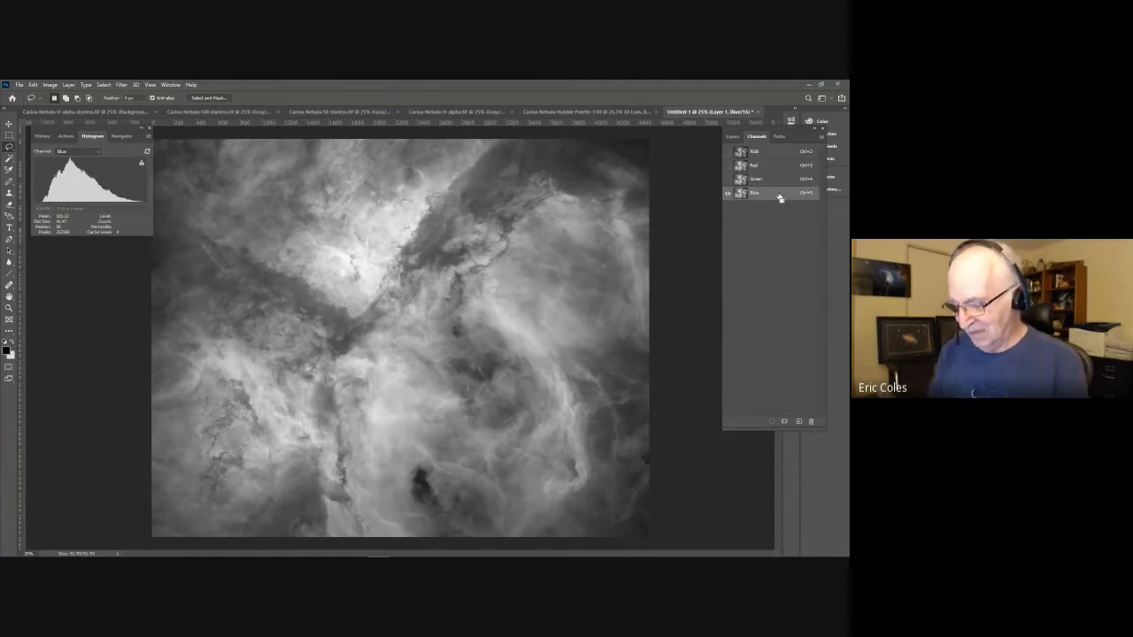
key("ctrl+v")
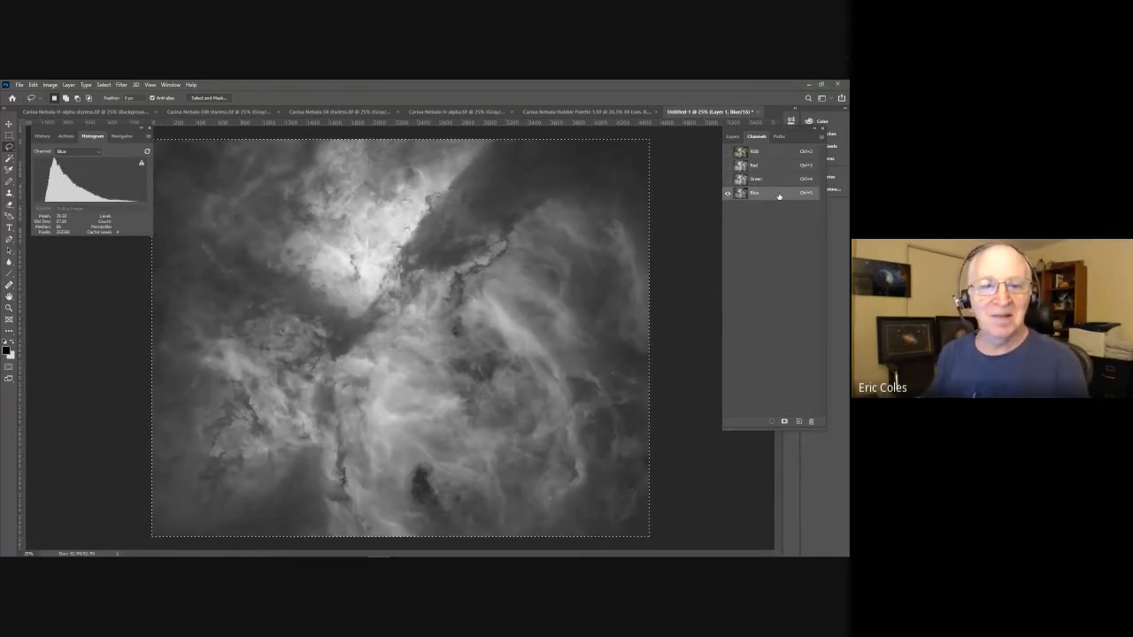
Copy the Carina Nebula SII starless image and paste it into the new document's Red channel.
left_click(343, 113)
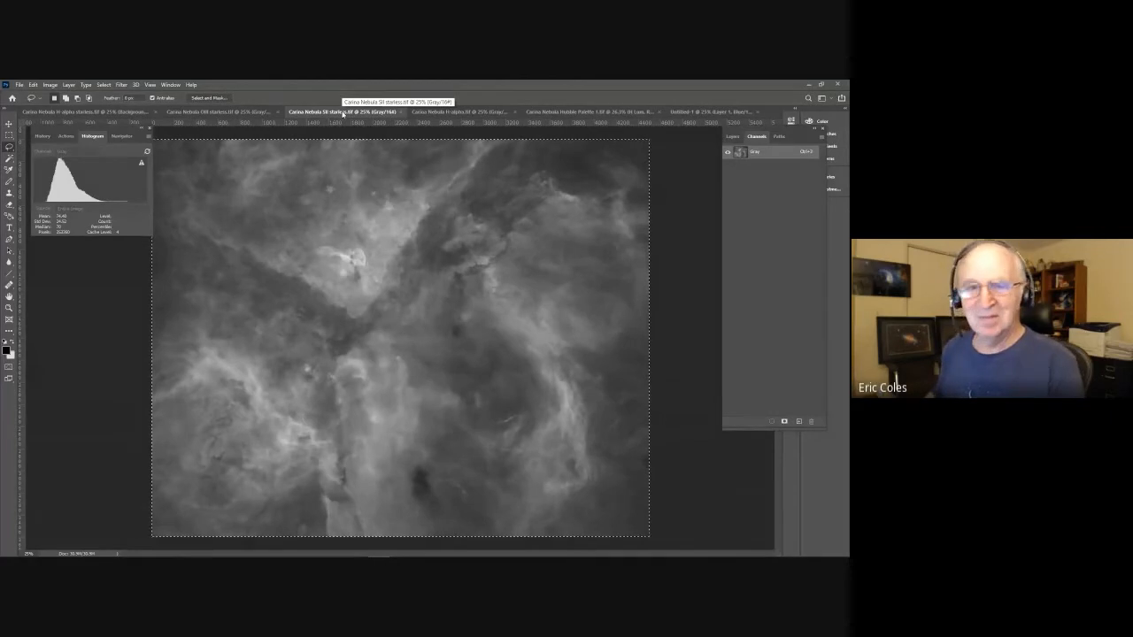
left_click(690, 113)
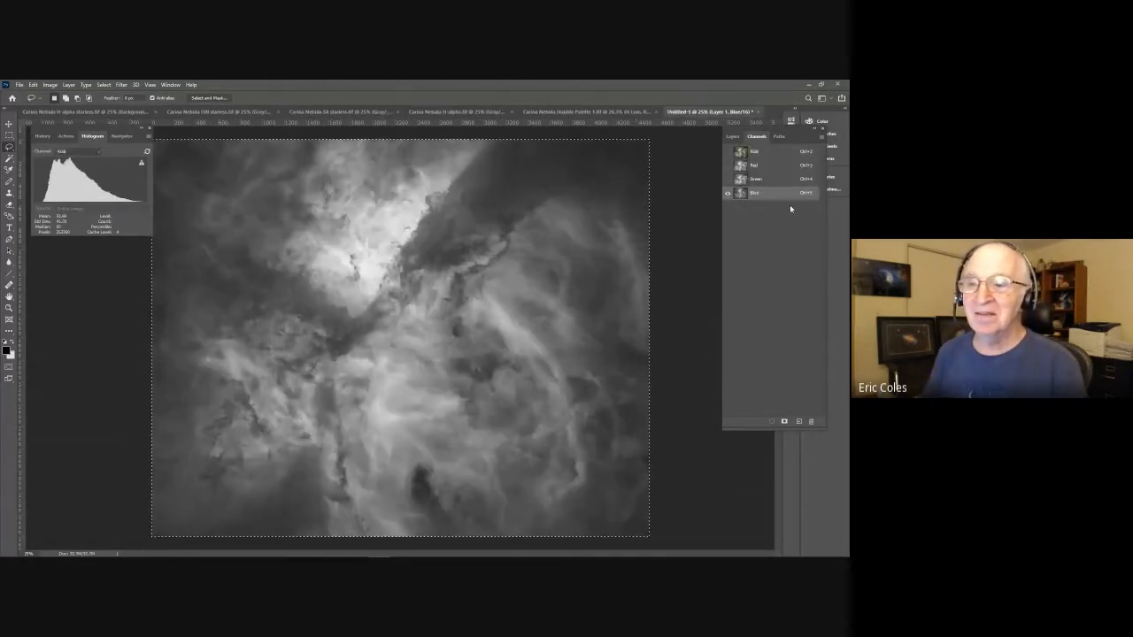
left_click(777, 167)
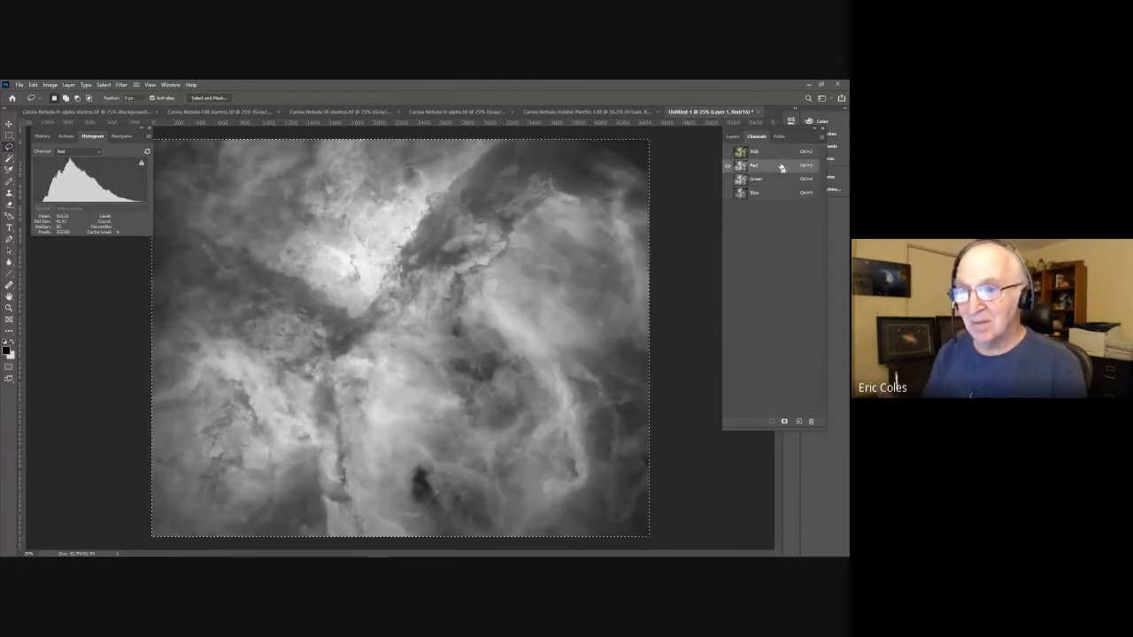
key("ctrl+v")
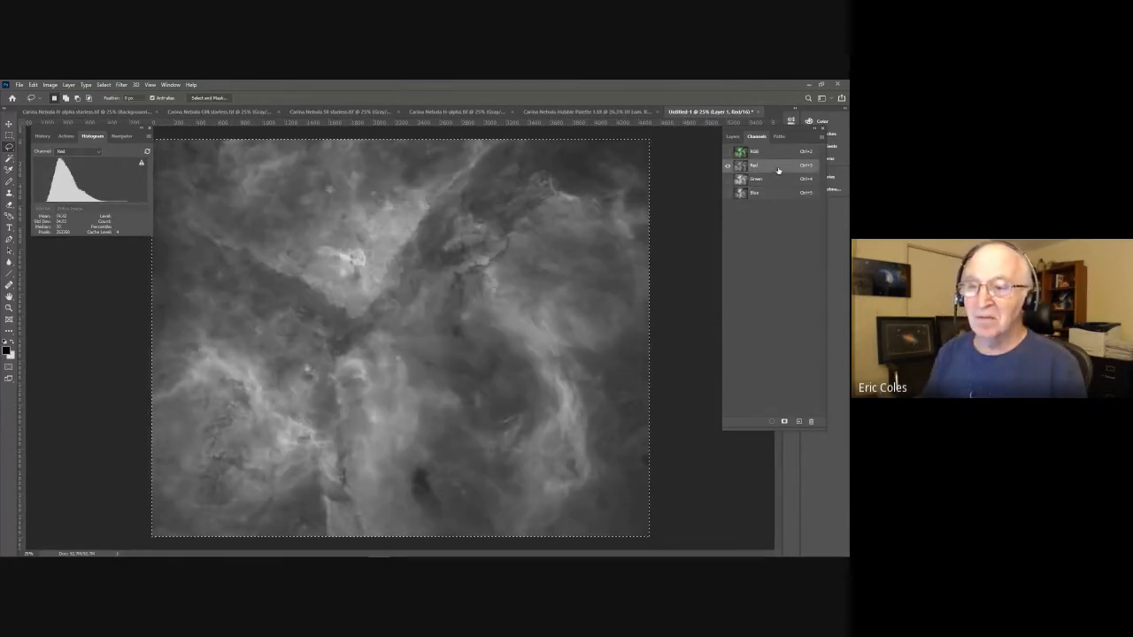
Inspect the Green and Blue channels individually and display the combined RGB composite.
left_click(773, 181)
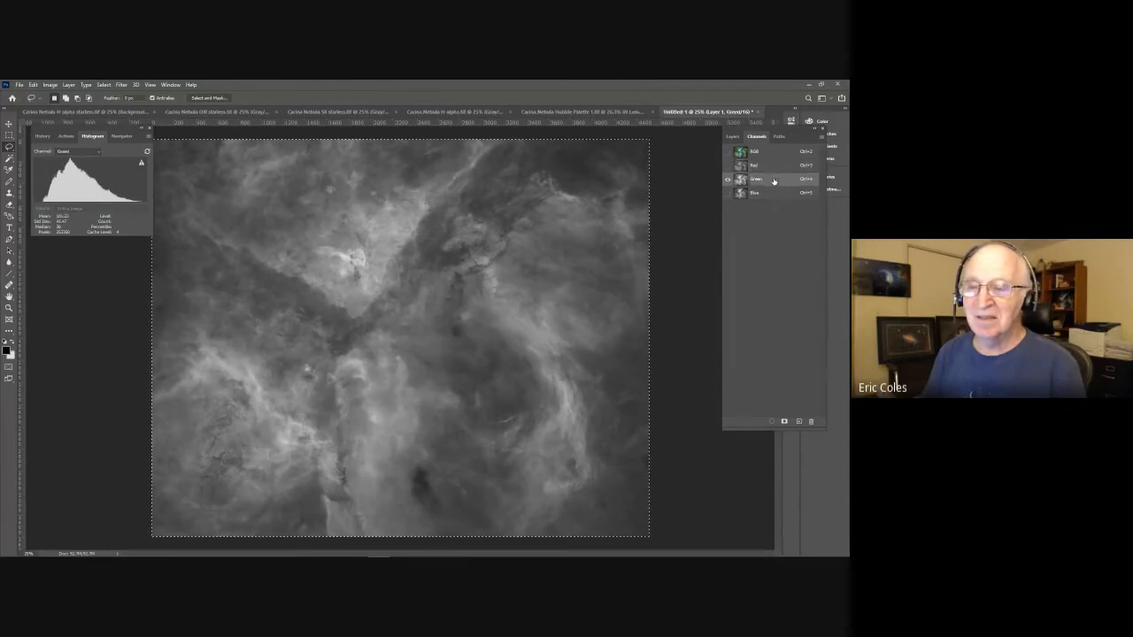
key("ctrl+v")
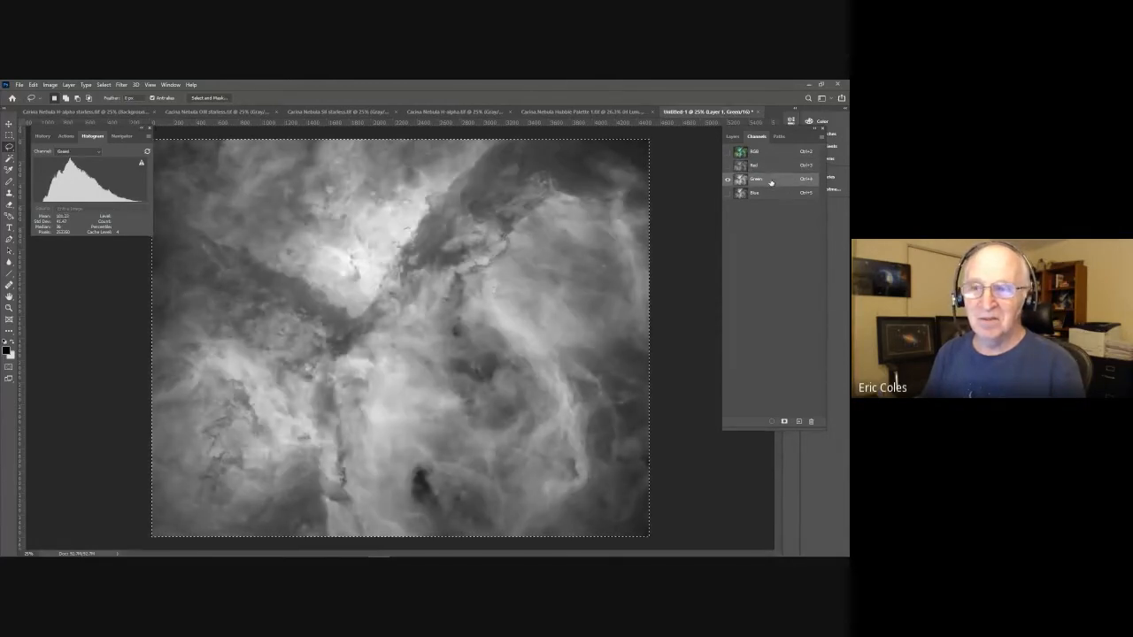
left_click(768, 194)
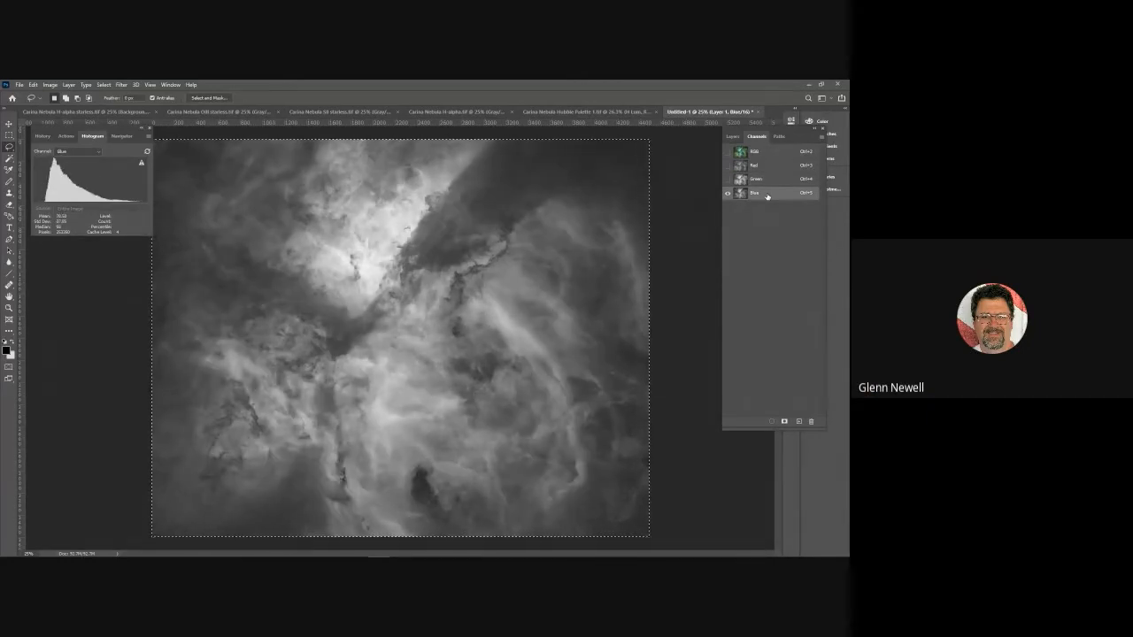
left_click(770, 180)
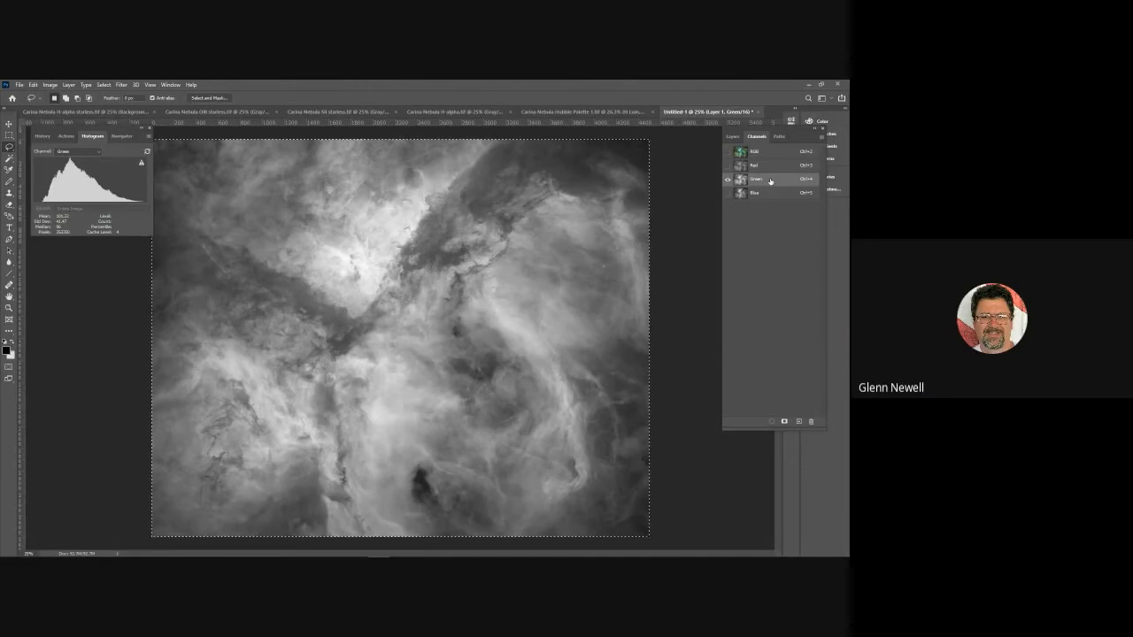
left_click(778, 154)
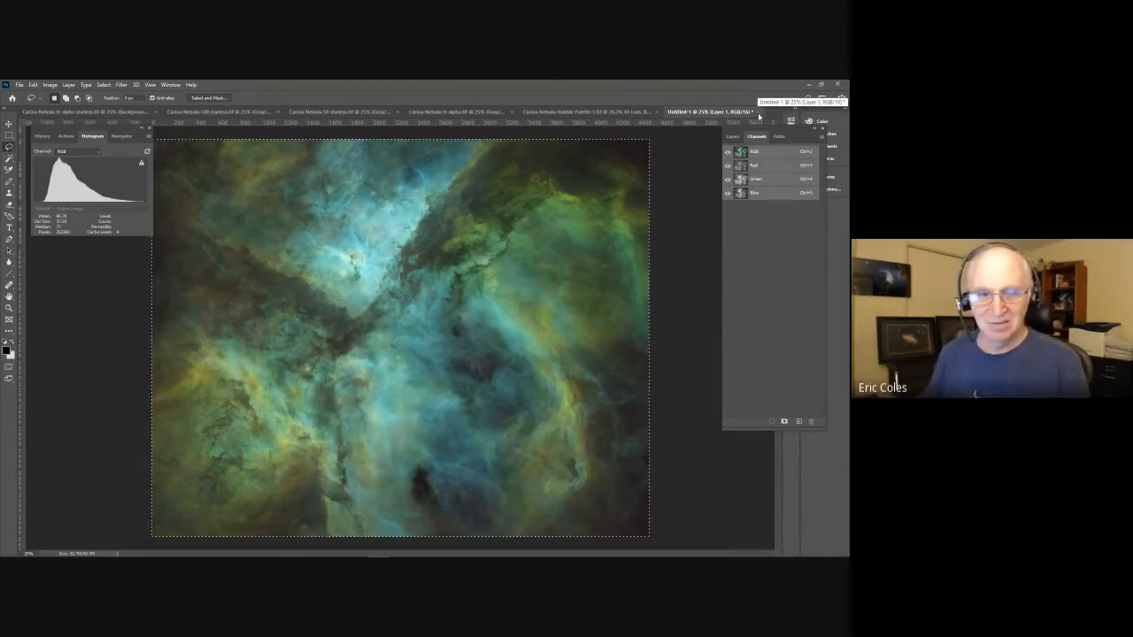
Close the untitled composite without saving and return to the Carina Nebula Hubble Palette document.
left_click(758, 114)
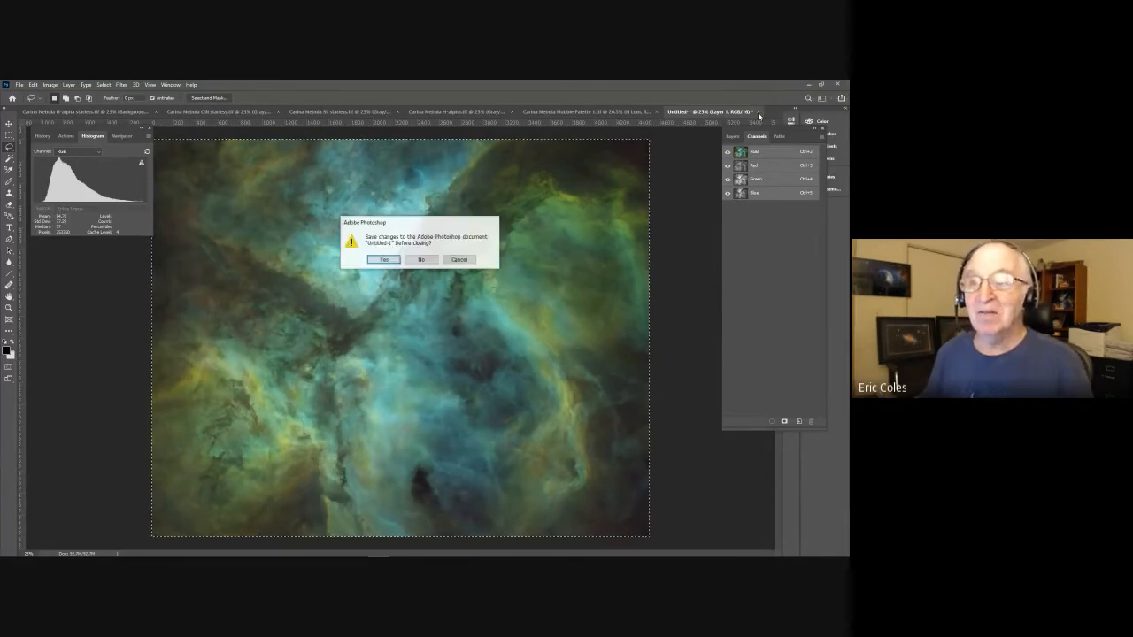
left_click(414, 260)
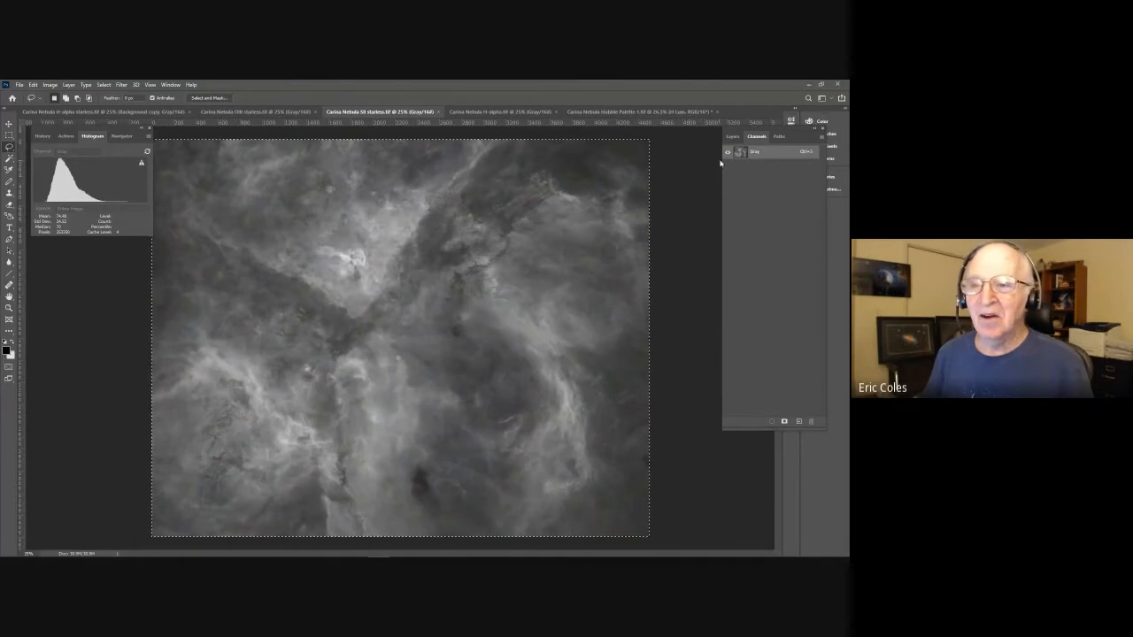
left_click(593, 112)
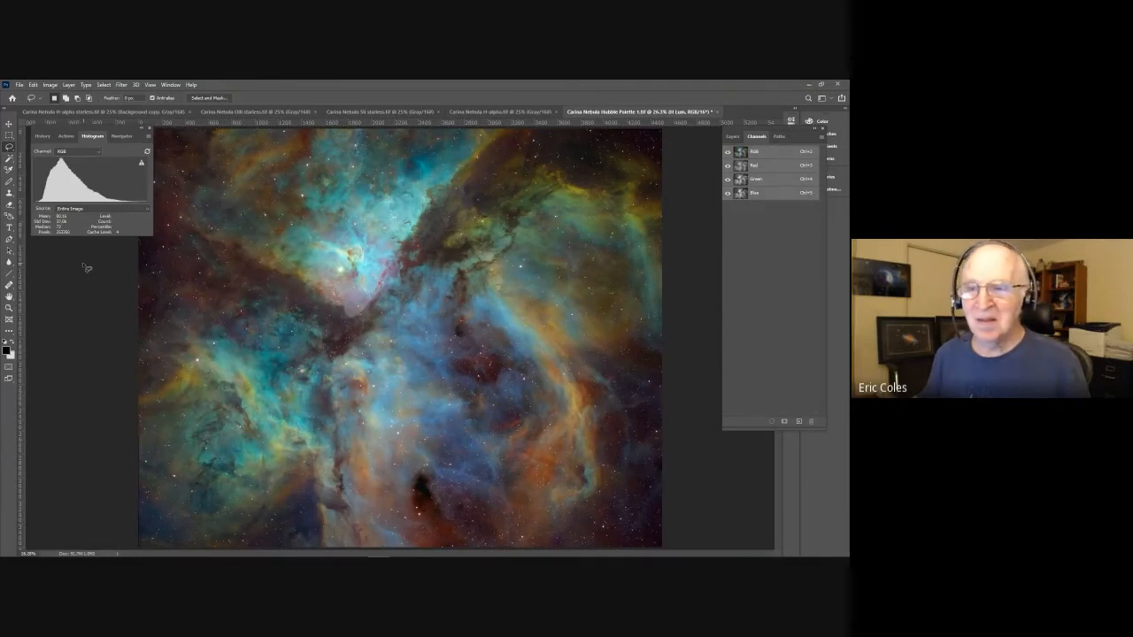
Hide the H Lum layer in the Hubble Palette document and select the layer directly beneath it.
left_click(732, 136)
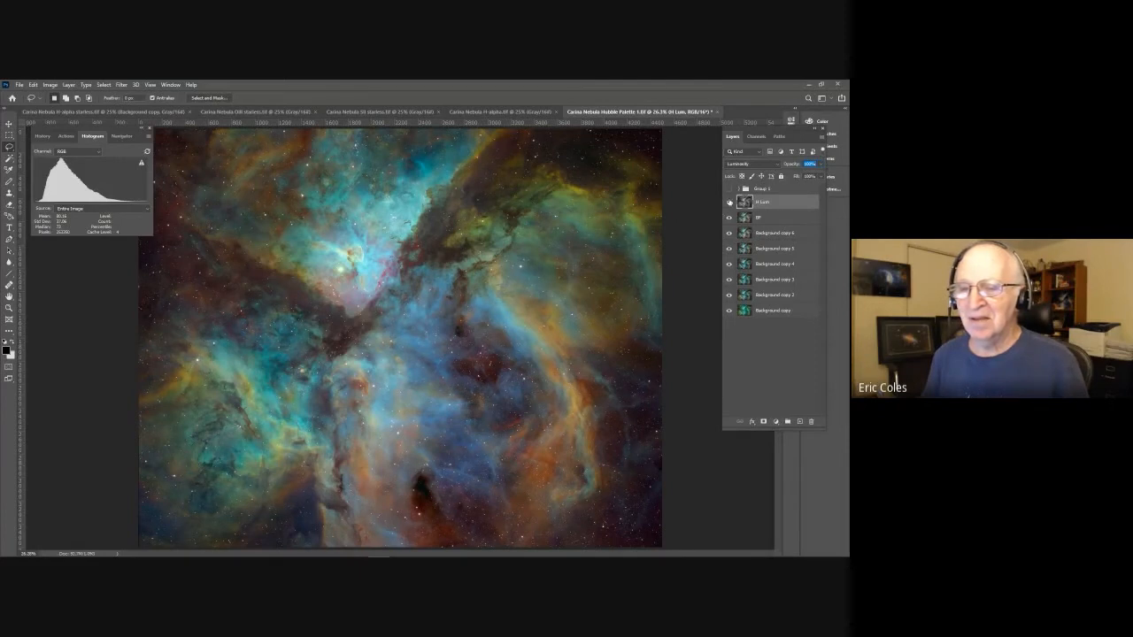
left_click(728, 202)
left_click(776, 220)
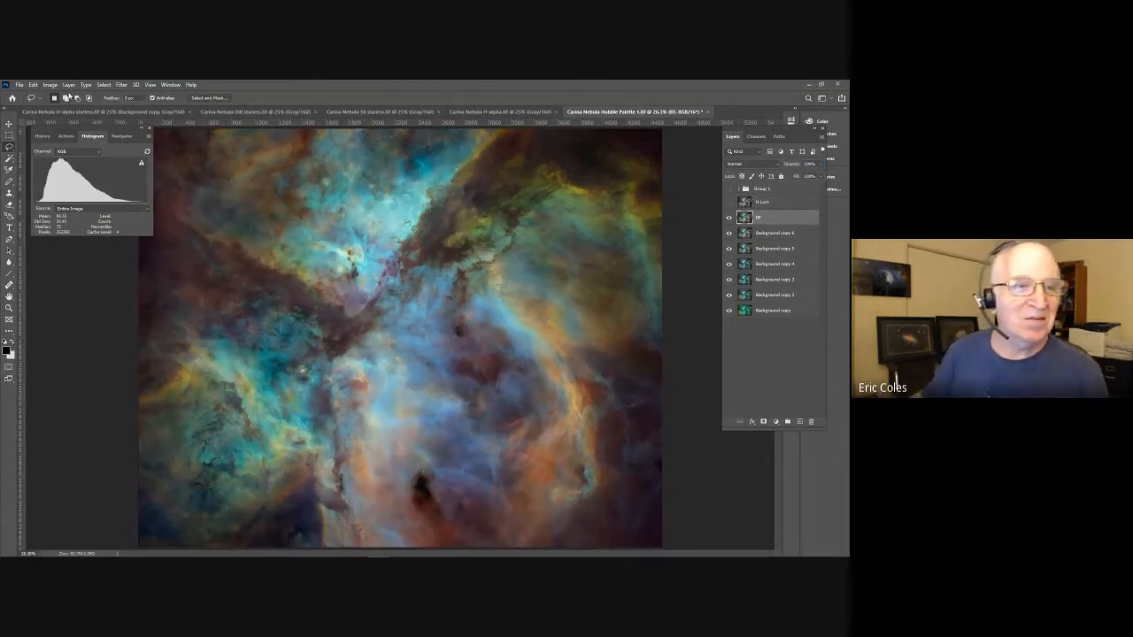
Add a Vibrance adjustment layer above the selected layer with default settings and collapse its properties.
left_click(69, 85)
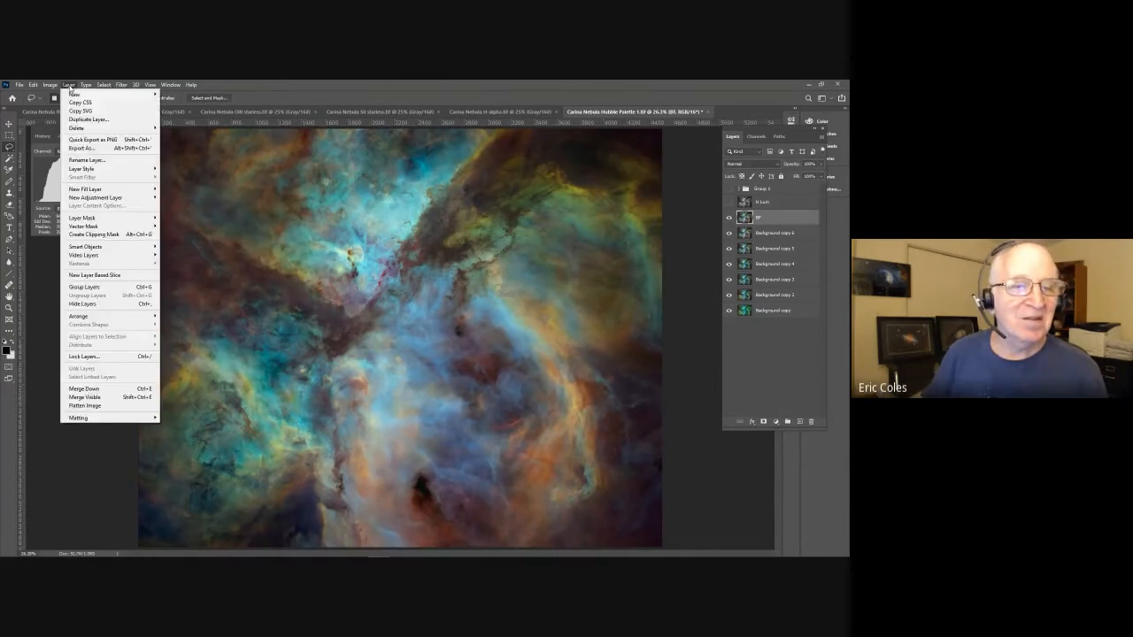
mouse_move(84, 199)
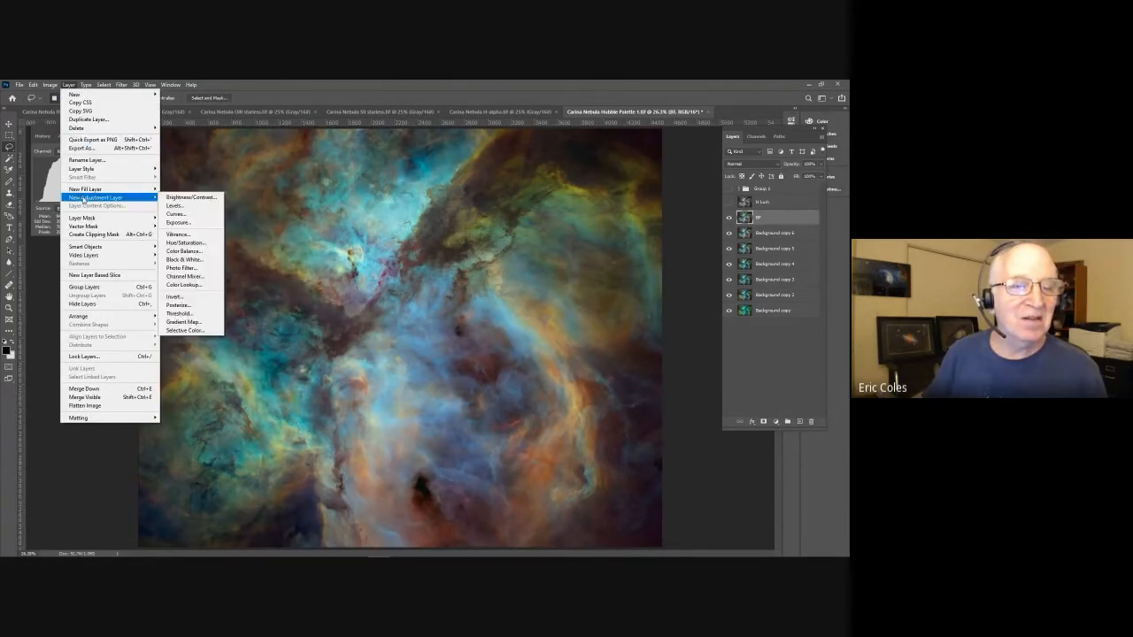
left_click(183, 235)
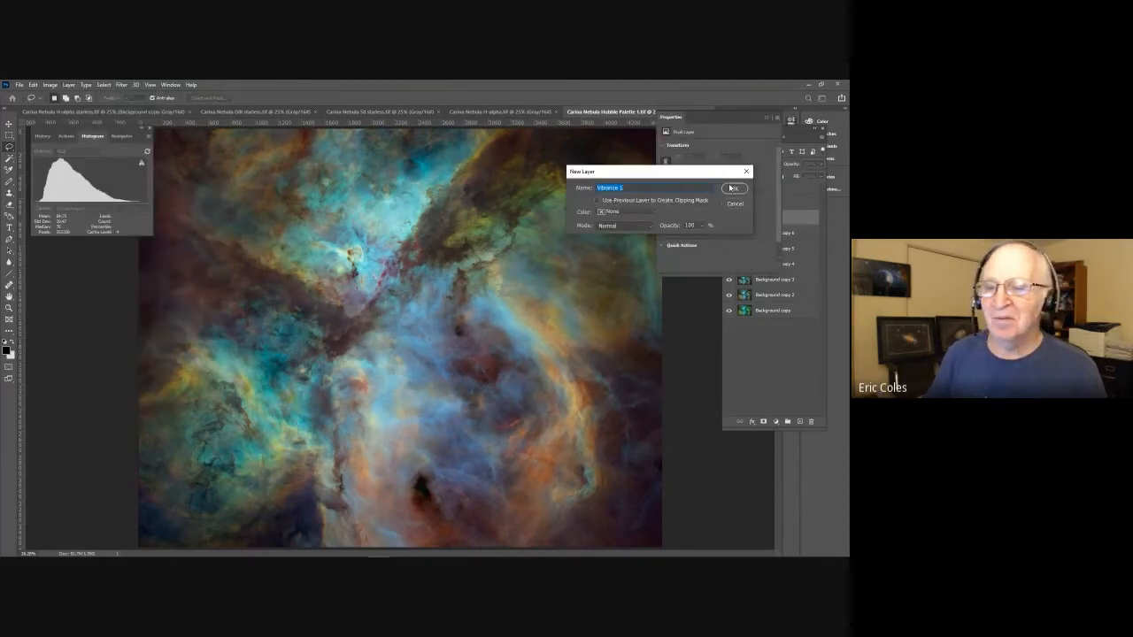
left_click(733, 188)
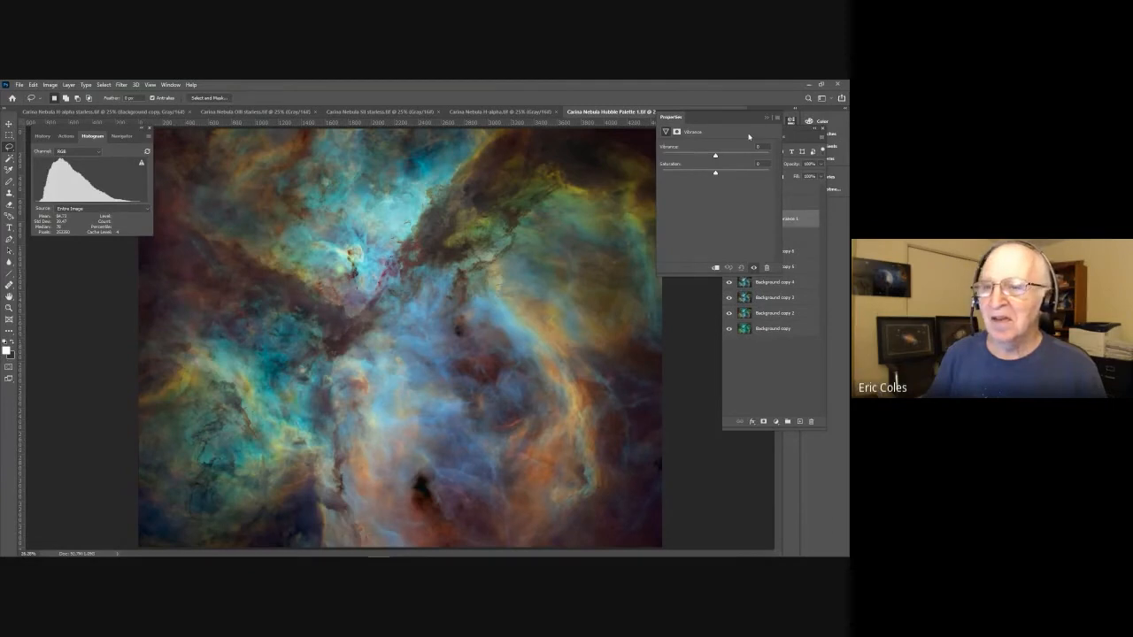
mouse_move(717, 113)
left_mouse_down()
mouse_move(635, 156)
mouse_move(717, 114)
left_mouse_up()
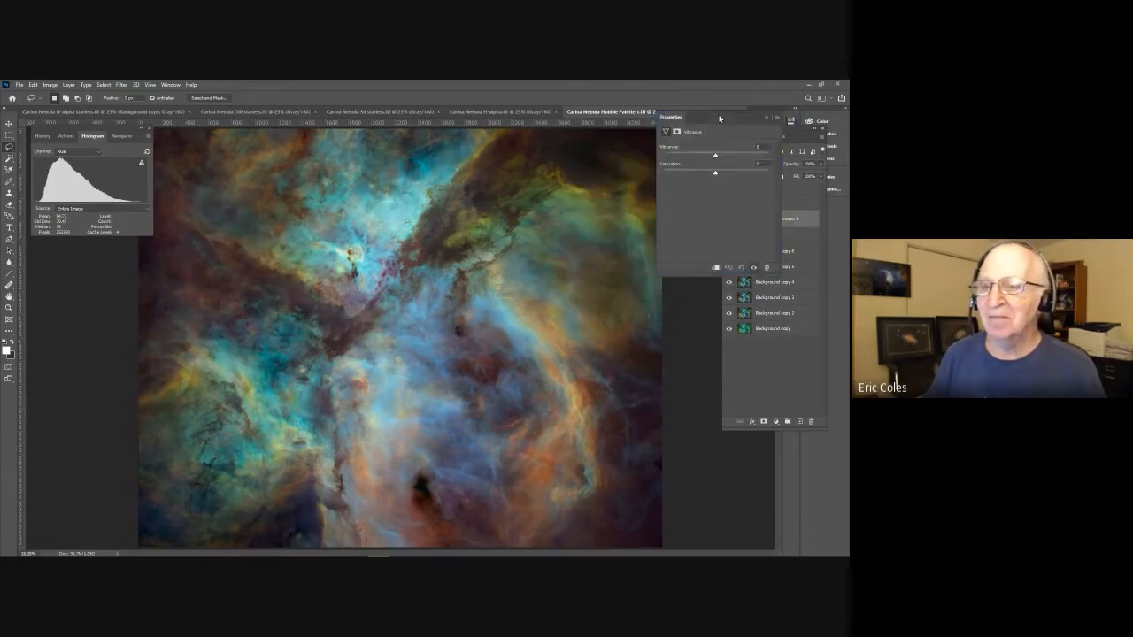
left_click(765, 117)
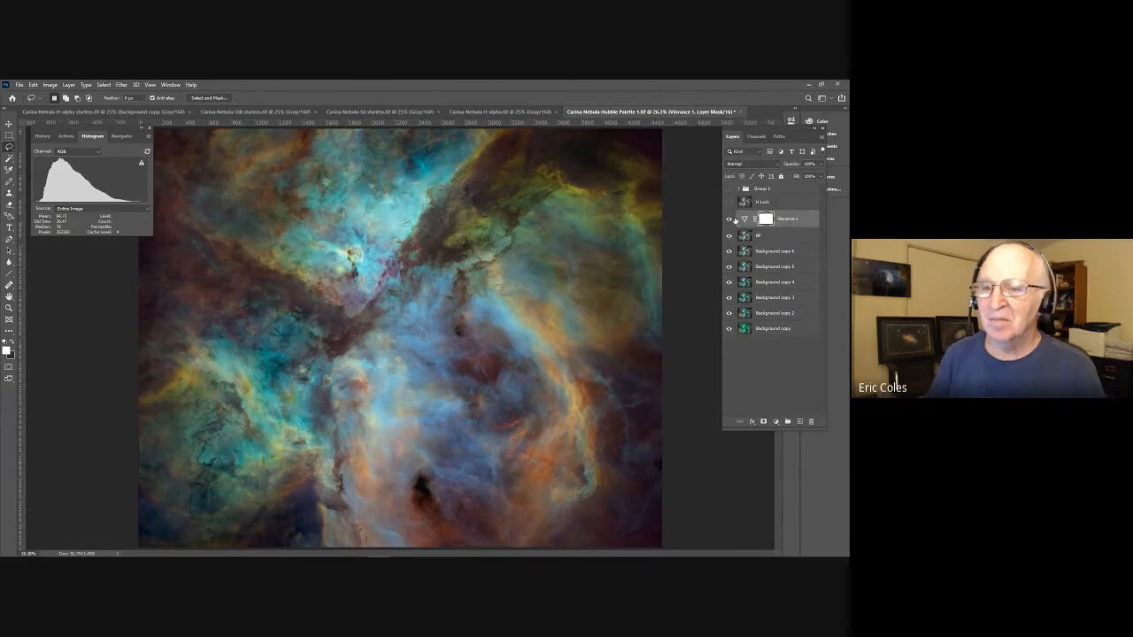
Try a slight saturation reduction in the Vibrance adjustment layer and delete that layer.
double_click(746, 219)
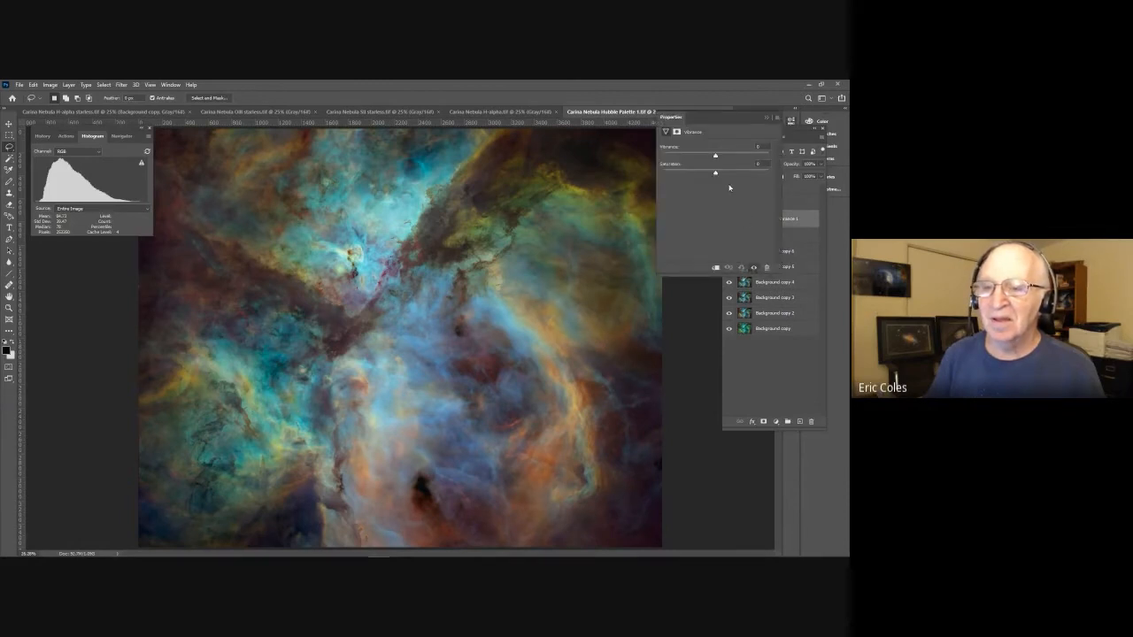
mouse_move(716, 173)
left_mouse_down()
mouse_move(735, 173)
mouse_move(693, 173)
mouse_move(737, 173)
mouse_move(713, 172)
left_mouse_up()
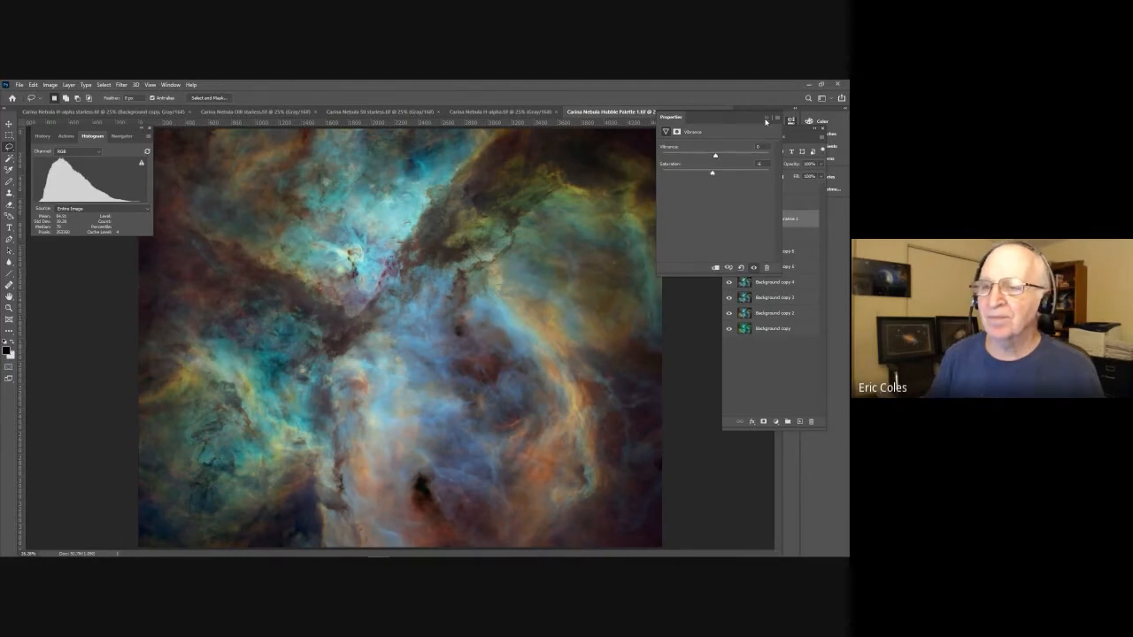
left_click(767, 117)
left_click_drag(796, 218, 810, 422)
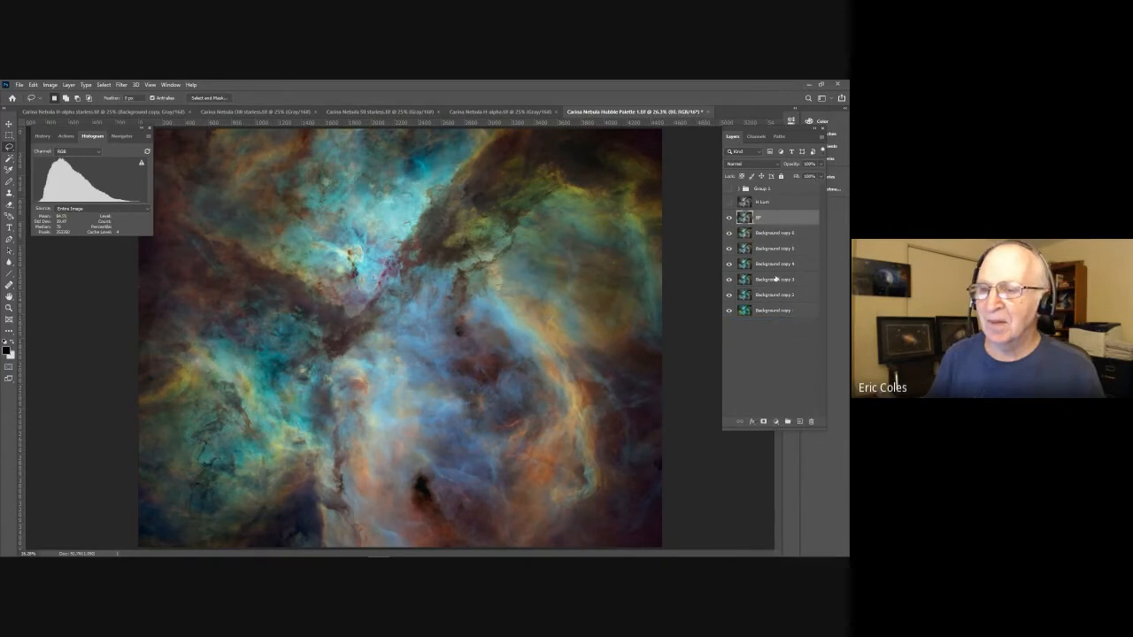
Show the H Lum layer and Group 1 again, and set the histogram's channel display to Colors.
left_click(729, 202)
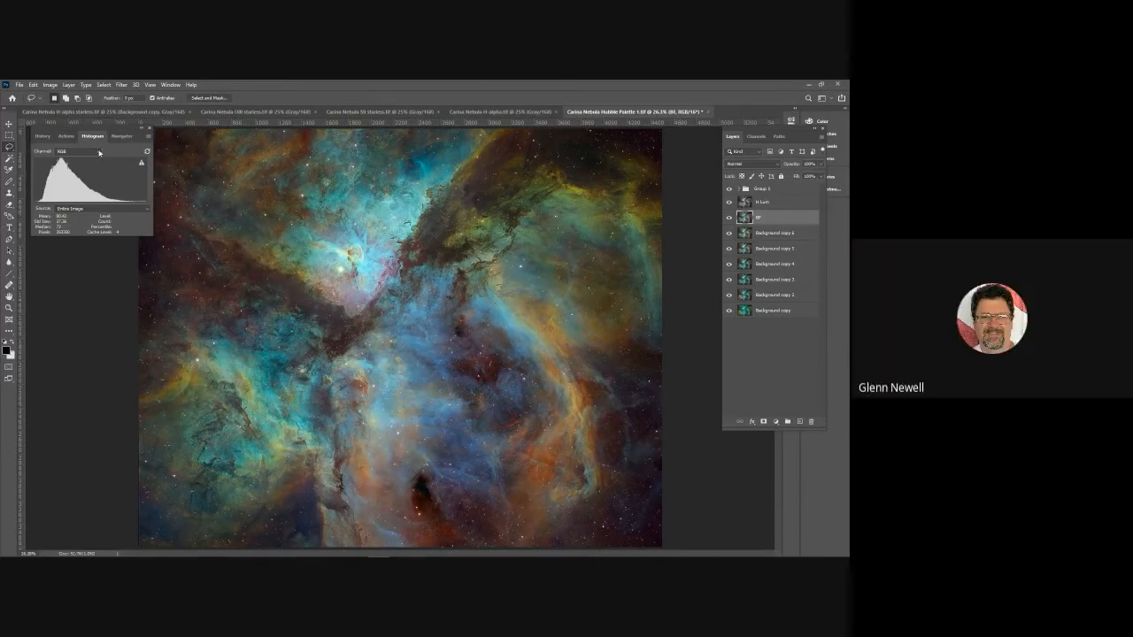
left_click(98, 153)
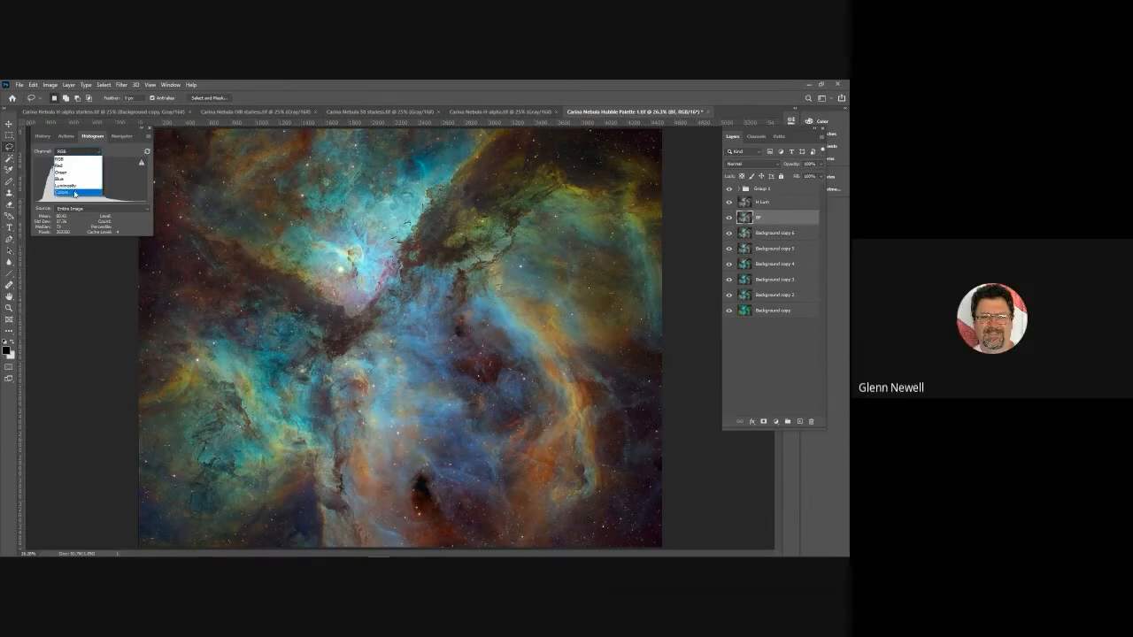
left_click(75, 191)
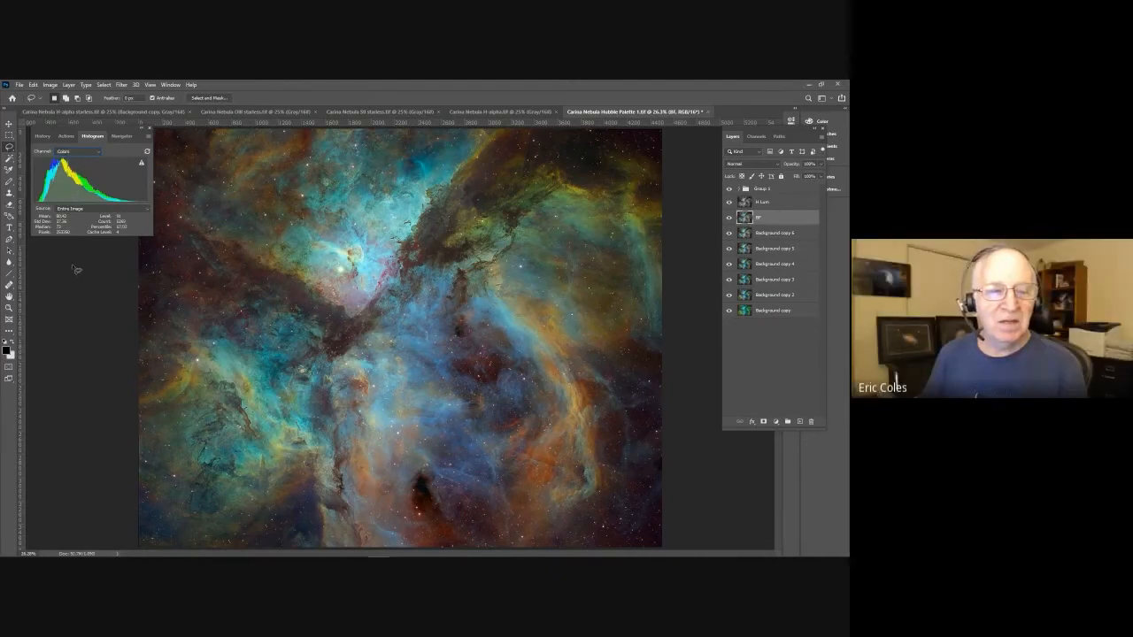